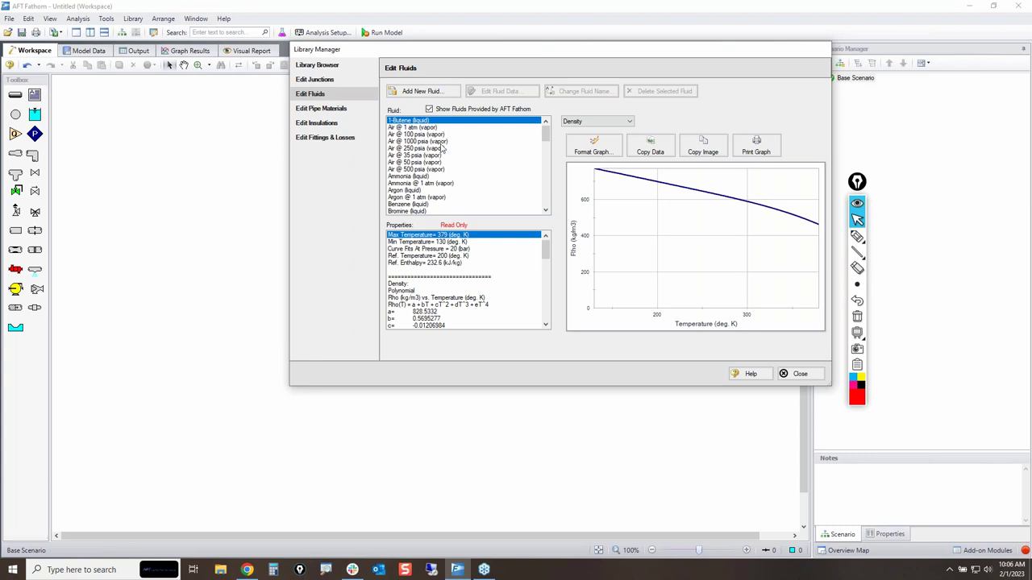
# Step: Open a new fluid definition, circle its name and allowable temperature fields in red, and clear the marks
pyautogui.click(422, 91)
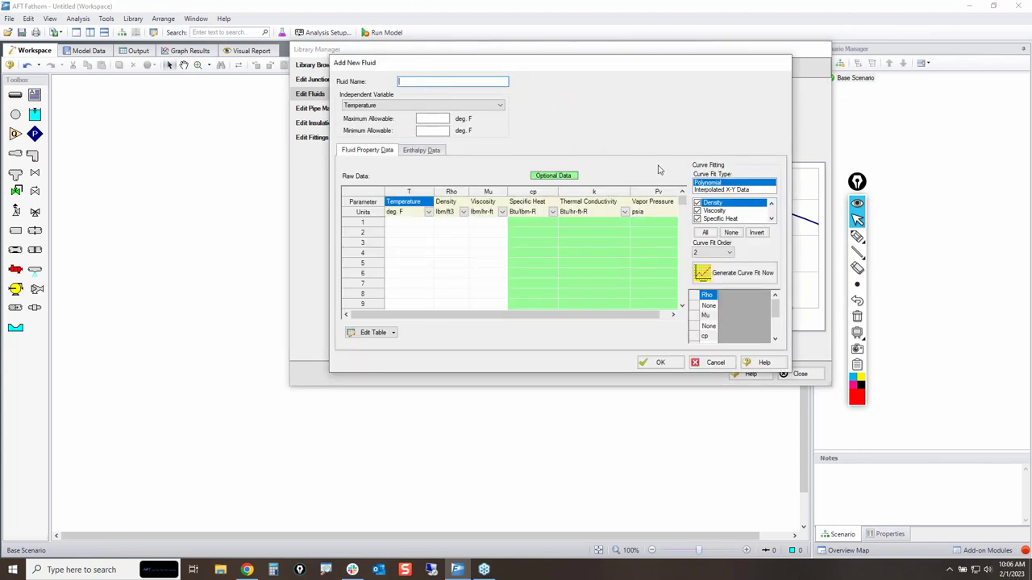
pyautogui.click(856, 237)
pyautogui.moveTo(395, 76)
pyautogui.mouseDown()
pyautogui.moveTo(458, 72)
pyautogui.moveTo(412, 98)
pyautogui.moveTo(468, 74)
pyautogui.mouseUp()
pyautogui.moveTo(413, 111)
pyautogui.mouseDown()
pyautogui.moveTo(418, 145)
pyautogui.moveTo(451, 144)
pyautogui.moveTo(459, 115)
pyautogui.moveTo(416, 125)
pyautogui.mouseUp()
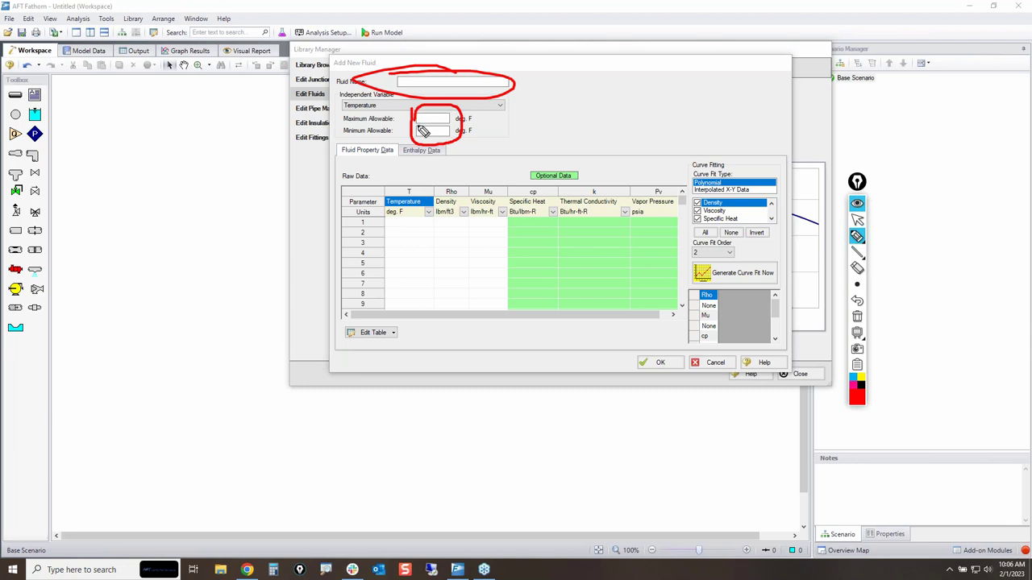
pyautogui.click(857, 316)
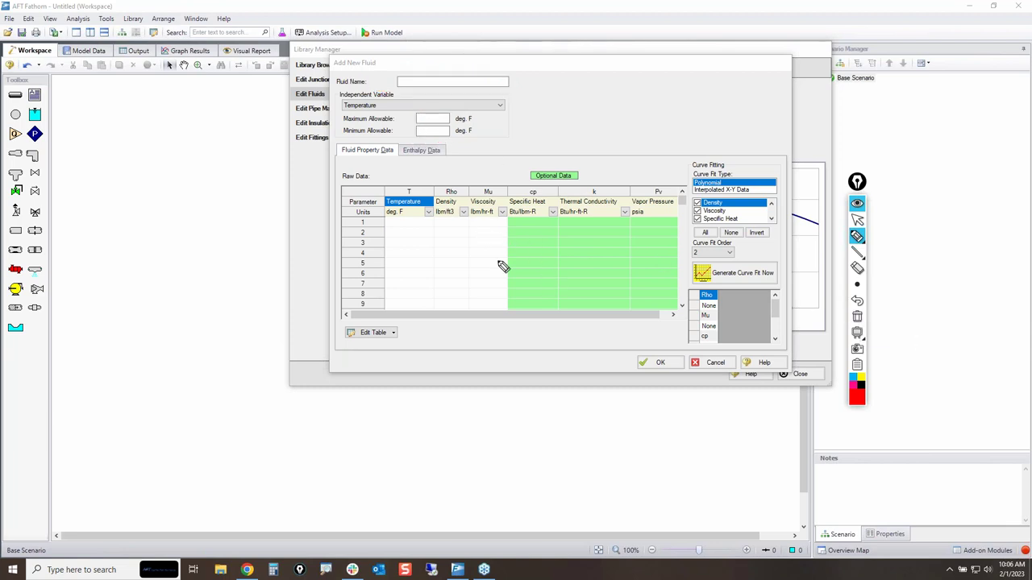
# Step: Mark the temperature, density and viscosity columns, and the specific heat and thermal conductivity columns in red, clearing each set of marks
pyautogui.moveTo(437, 181)
pyautogui.mouseDown()
pyautogui.moveTo(447, 304)
pyautogui.moveTo(510, 305)
pyautogui.moveTo(500, 187)
pyautogui.moveTo(443, 185)
pyautogui.moveTo(405, 253)
pyautogui.moveTo(388, 350)
pyautogui.mouseUp()
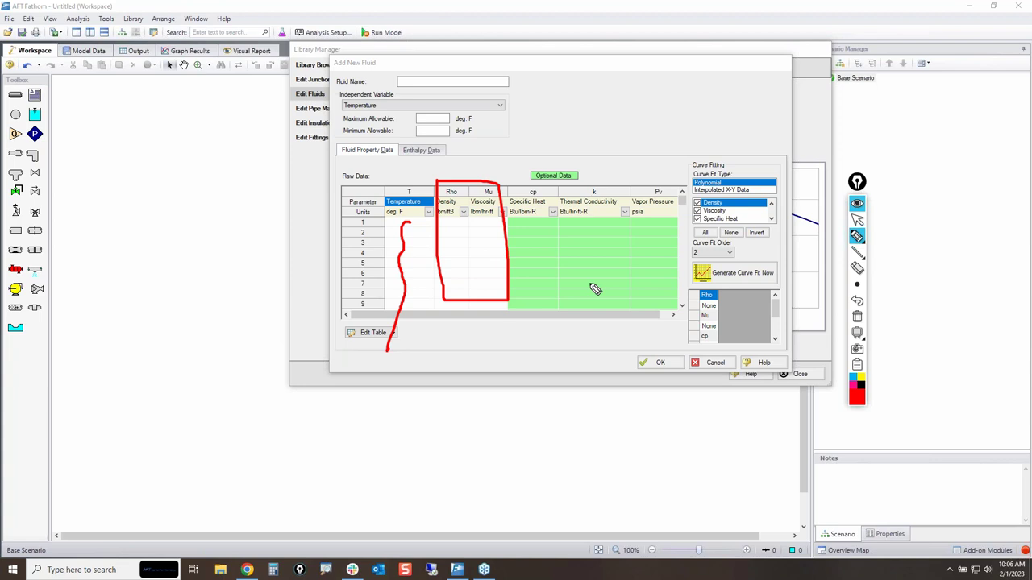
pyautogui.click(858, 317)
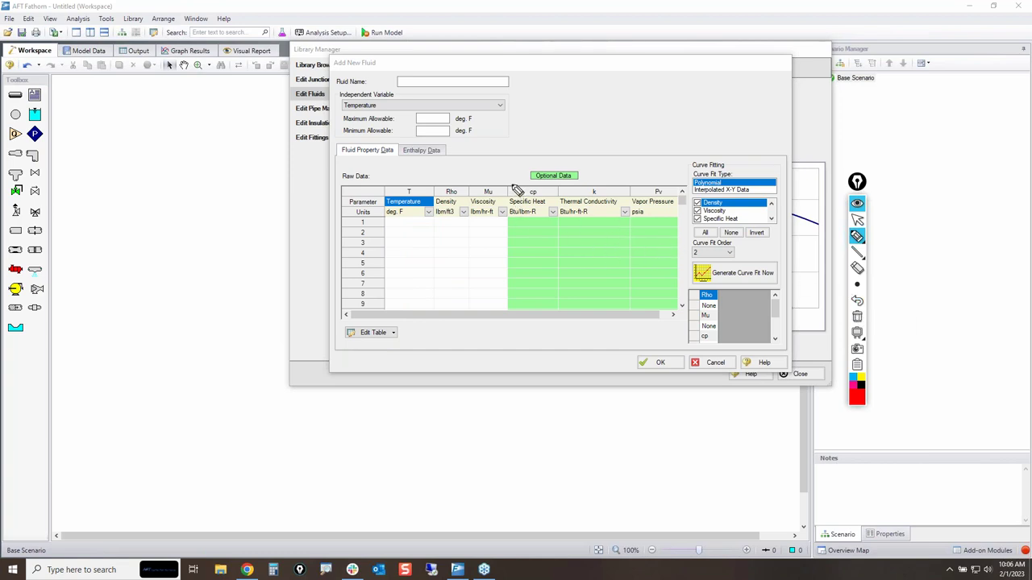
pyautogui.moveTo(506, 186)
pyautogui.mouseDown()
pyautogui.moveTo(503, 284)
pyautogui.moveTo(535, 317)
pyautogui.moveTo(631, 316)
pyautogui.moveTo(633, 208)
pyautogui.moveTo(495, 179)
pyautogui.moveTo(505, 200)
pyautogui.mouseUp()
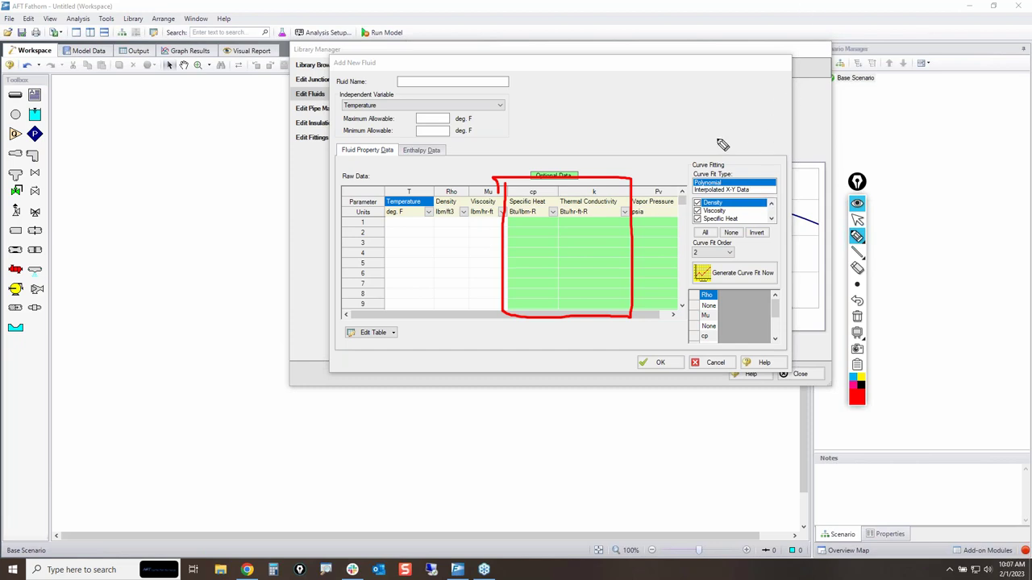
pyautogui.moveTo(416, 221)
pyautogui.mouseDown()
pyautogui.moveTo(402, 251)
pyautogui.moveTo(396, 311)
pyautogui.mouseUp()
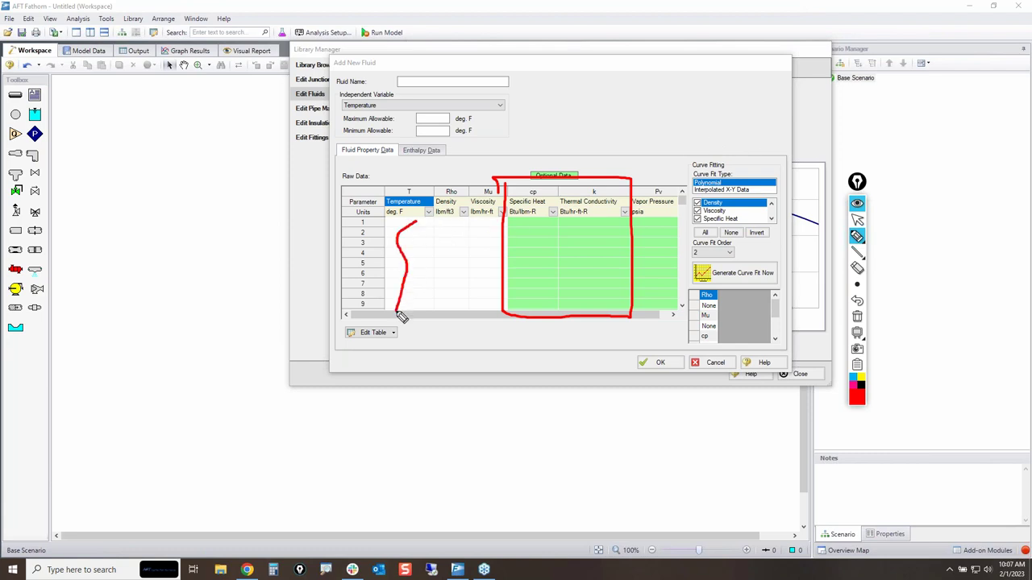
pyautogui.click(857, 316)
# Step: Circle Enthalpy Data in red, view its reference temperature and reference enthalpy fields, and clear the mark
pyautogui.moveTo(412, 155)
pyautogui.mouseDown()
pyautogui.moveTo(462, 152)
pyautogui.moveTo(436, 136)
pyautogui.mouseUp()
pyautogui.click(857, 222)
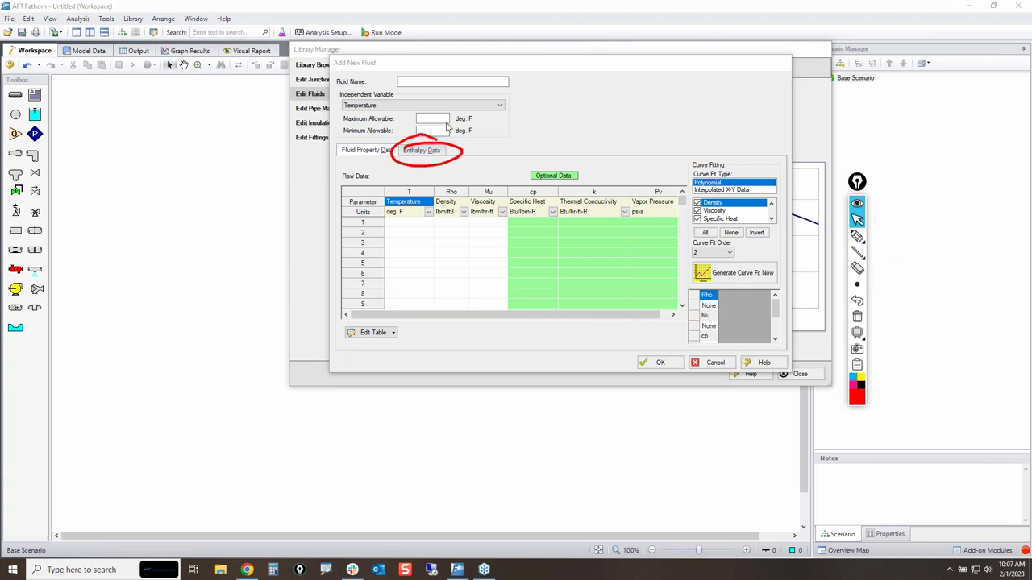
pyautogui.click(421, 151)
pyautogui.click(379, 205)
pyautogui.click(385, 184)
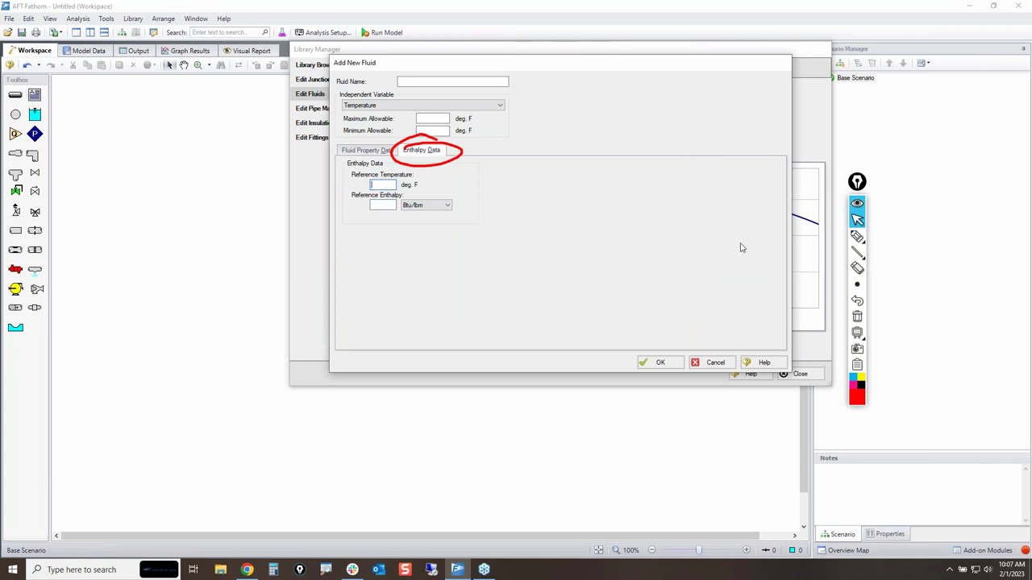
pyautogui.click(858, 318)
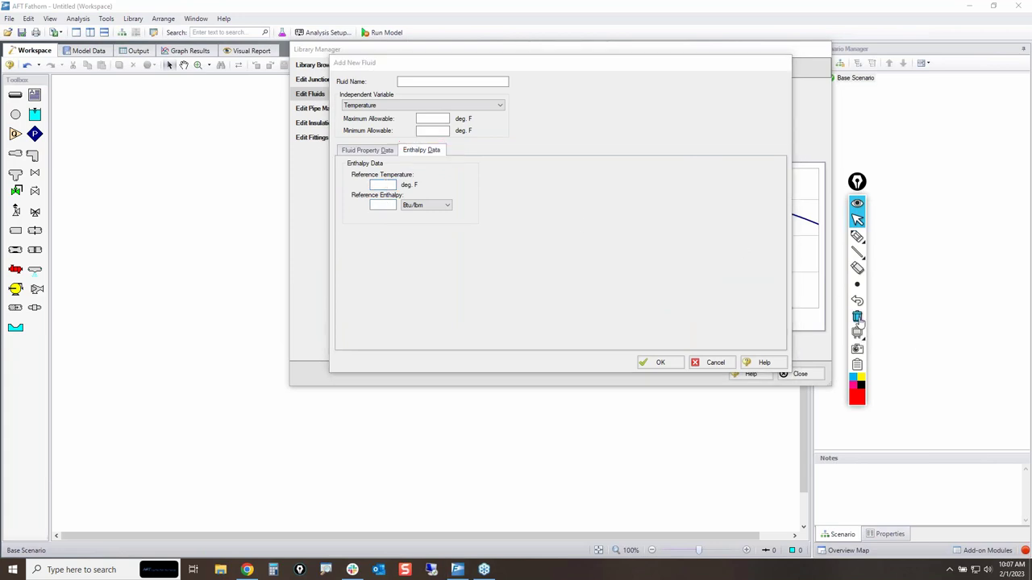
# Step: Return to the fluid property data, outline the vapor pressure column in red, and clear the mark
pyautogui.click(370, 151)
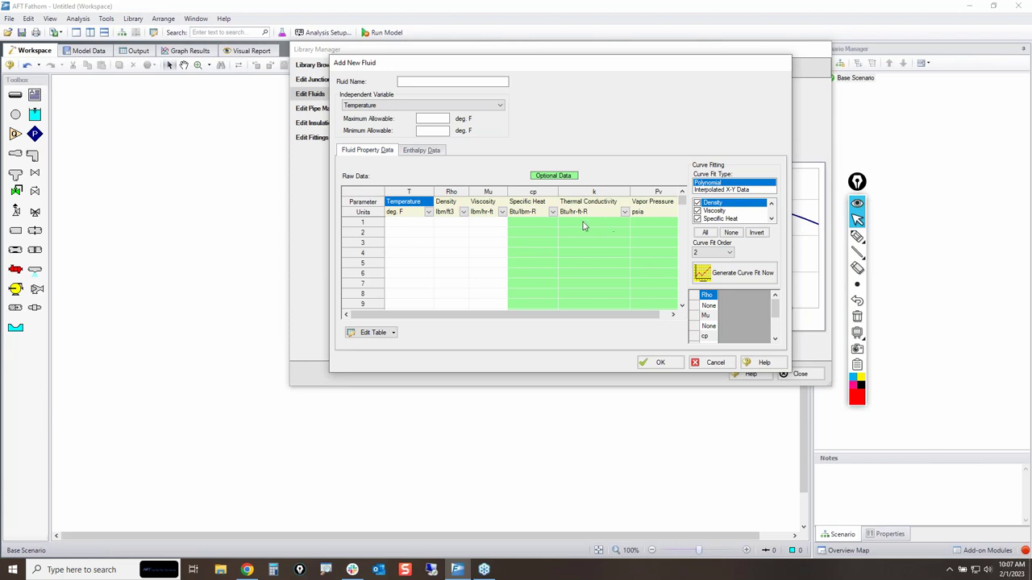
pyautogui.click(856, 236)
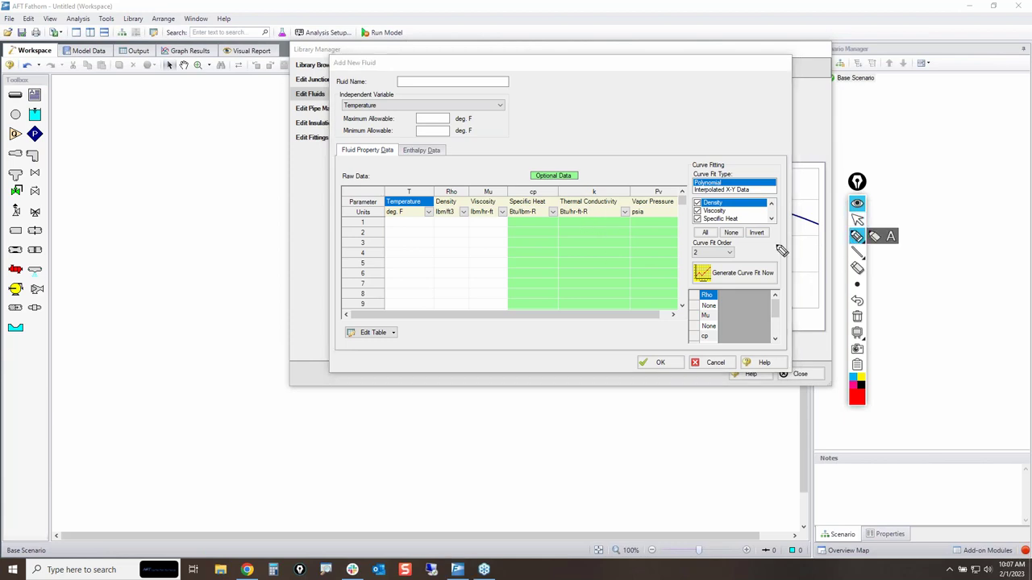
pyautogui.moveTo(629, 185)
pyautogui.mouseDown()
pyautogui.moveTo(626, 315)
pyautogui.moveTo(665, 317)
pyautogui.moveTo(683, 299)
pyautogui.moveTo(681, 180)
pyautogui.moveTo(637, 194)
pyautogui.mouseUp()
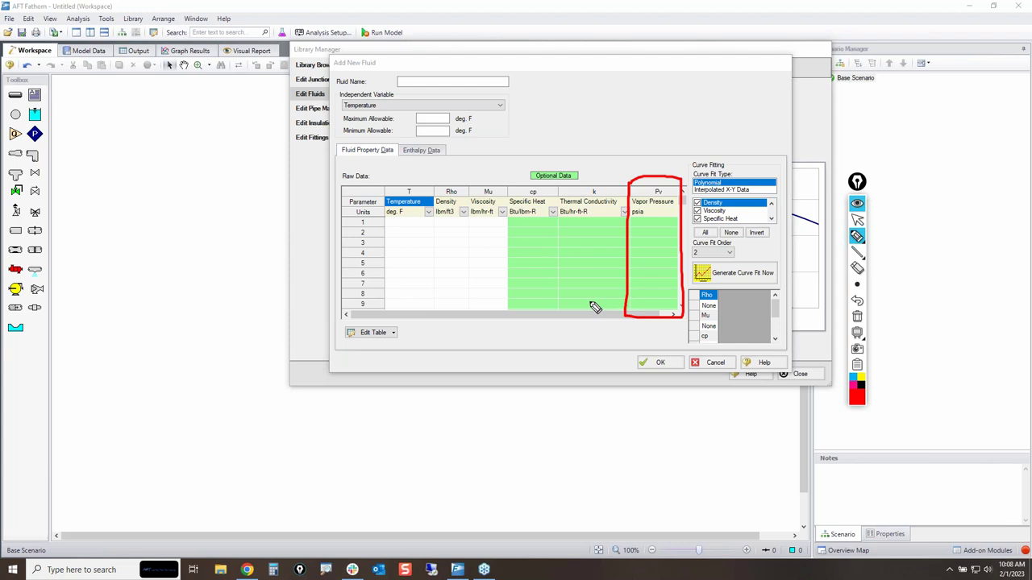
pyautogui.click(857, 317)
# Step: Draw red strokes down each of the six property data columns and box the curve fit type options
pyautogui.moveTo(413, 221); pyautogui.dragTo(411, 275)
pyautogui.moveTo(445, 228); pyautogui.dragTo(446, 278)
pyautogui.moveTo(492, 230); pyautogui.dragTo(493, 270)
pyautogui.moveTo(529, 228); pyautogui.dragTo(535, 271)
pyautogui.moveTo(606, 219); pyautogui.dragTo(605, 286)
pyautogui.moveTo(672, 219); pyautogui.dragTo(658, 279)
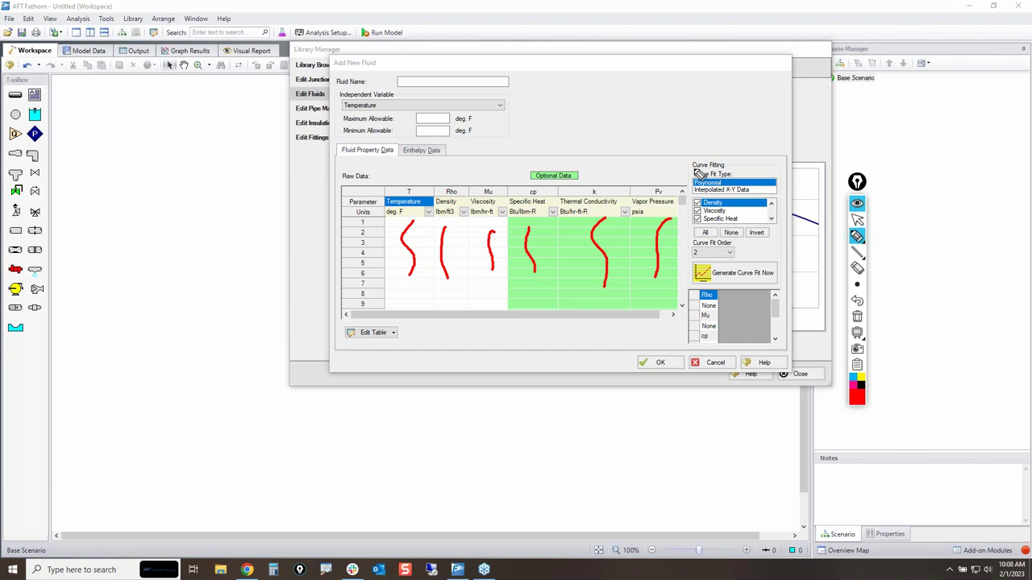
pyautogui.moveTo(691, 166)
pyautogui.mouseDown()
pyautogui.moveTo(691, 196)
pyautogui.moveTo(754, 206)
pyautogui.moveTo(779, 187)
pyautogui.moveTo(725, 169)
pyautogui.moveTo(695, 183)
pyautogui.mouseUp()
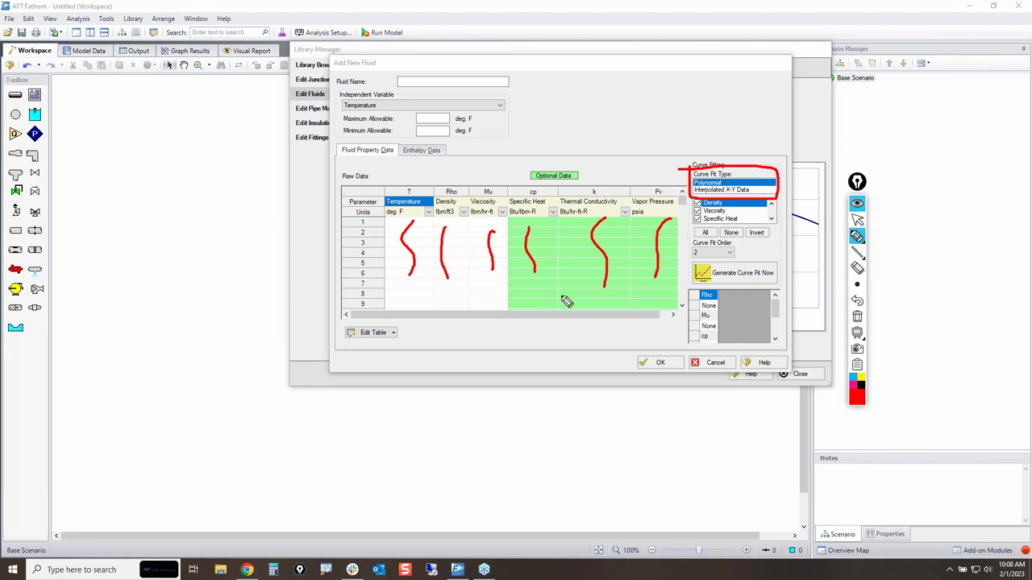
# Step: Sketch scattered red data points with a fitted curve through them across the screen, and clear all annotations
pyautogui.click(112, 278)
pyautogui.moveTo(133, 296)
pyautogui.mouseDown()
pyautogui.moveTo(212, 365)
pyautogui.moveTo(288, 326)
pyautogui.moveTo(354, 390)
pyautogui.moveTo(388, 459)
pyautogui.moveTo(453, 421)
pyautogui.moveTo(474, 445)
pyautogui.moveTo(541, 468)
pyautogui.moveTo(597, 469)
pyautogui.moveTo(627, 450)
pyautogui.moveTo(694, 496)
pyautogui.moveTo(779, 480)
pyautogui.mouseUp()
pyautogui.moveTo(699, 458); pyautogui.dragTo(755, 497)
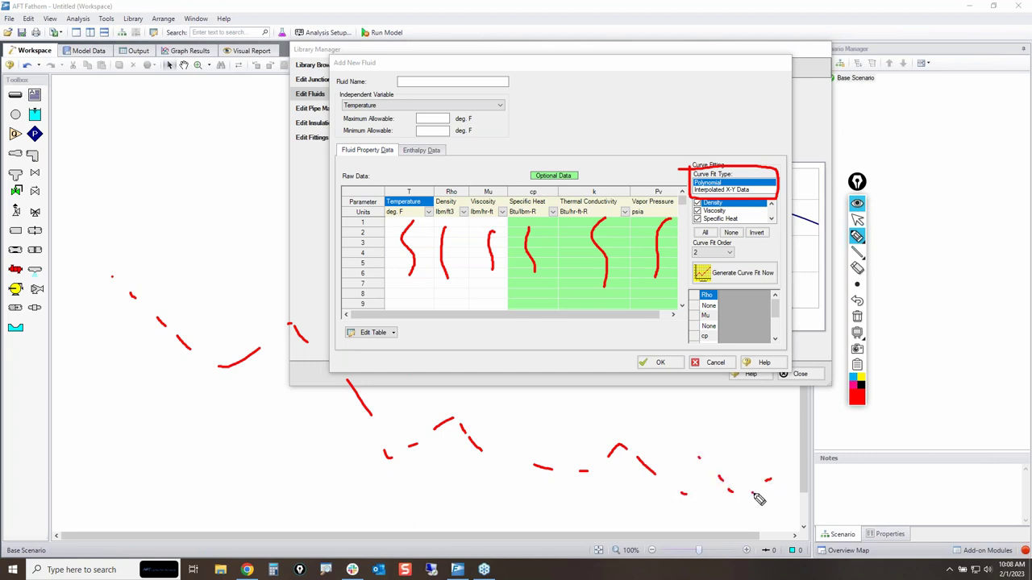
pyautogui.moveTo(296, 398)
pyautogui.mouseDown()
pyautogui.moveTo(276, 382)
pyautogui.moveTo(327, 417)
pyautogui.moveTo(387, 395)
pyautogui.moveTo(426, 461)
pyautogui.moveTo(508, 433)
pyautogui.moveTo(528, 447)
pyautogui.moveTo(509, 472)
pyautogui.moveTo(554, 479)
pyautogui.moveTo(567, 454)
pyautogui.moveTo(587, 466)
pyautogui.moveTo(580, 484)
pyautogui.mouseUp()
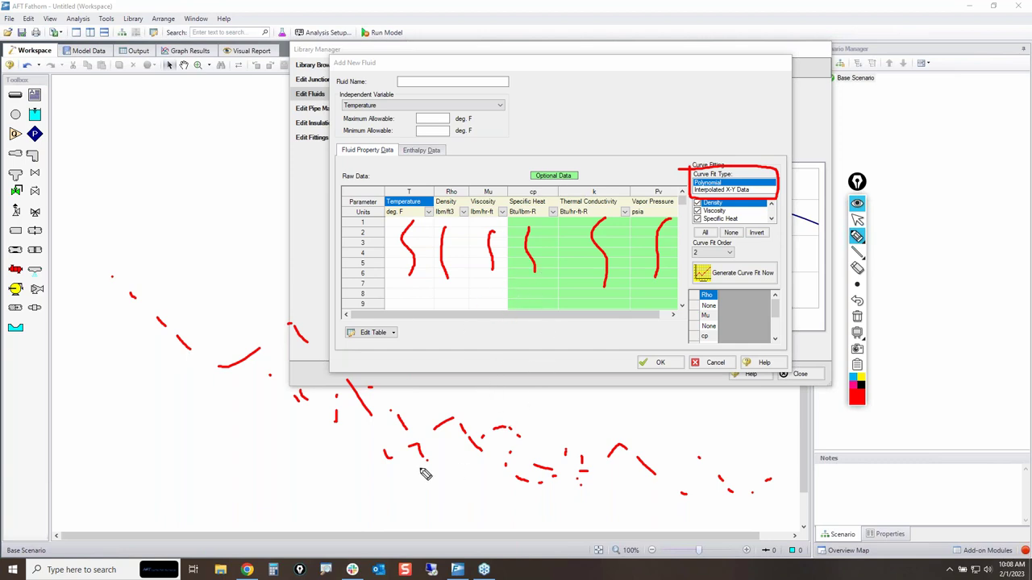
pyautogui.moveTo(107, 275)
pyautogui.mouseDown()
pyautogui.moveTo(347, 391)
pyautogui.moveTo(773, 484)
pyautogui.mouseUp()
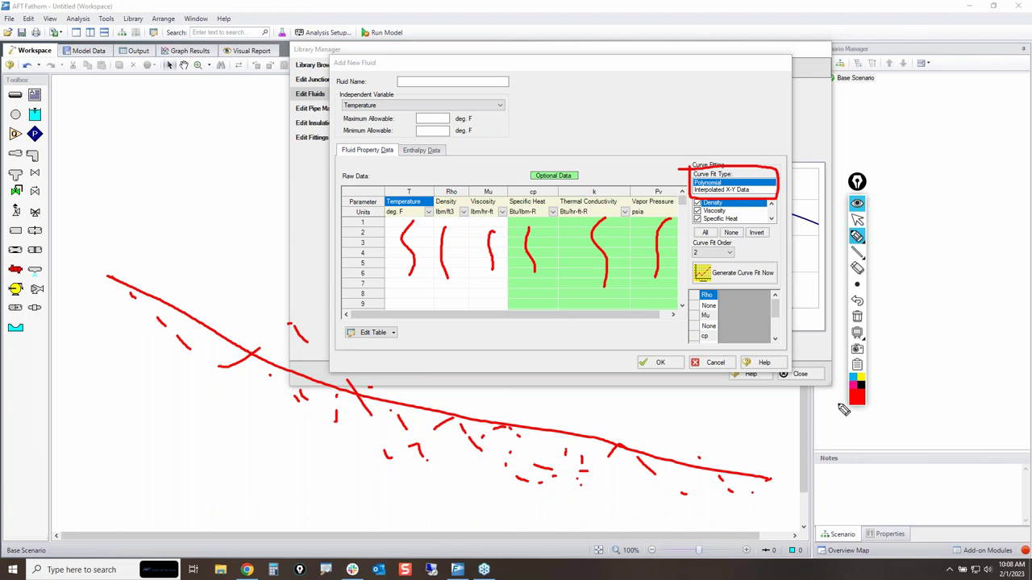
pyautogui.click(858, 317)
pyautogui.click(858, 219)
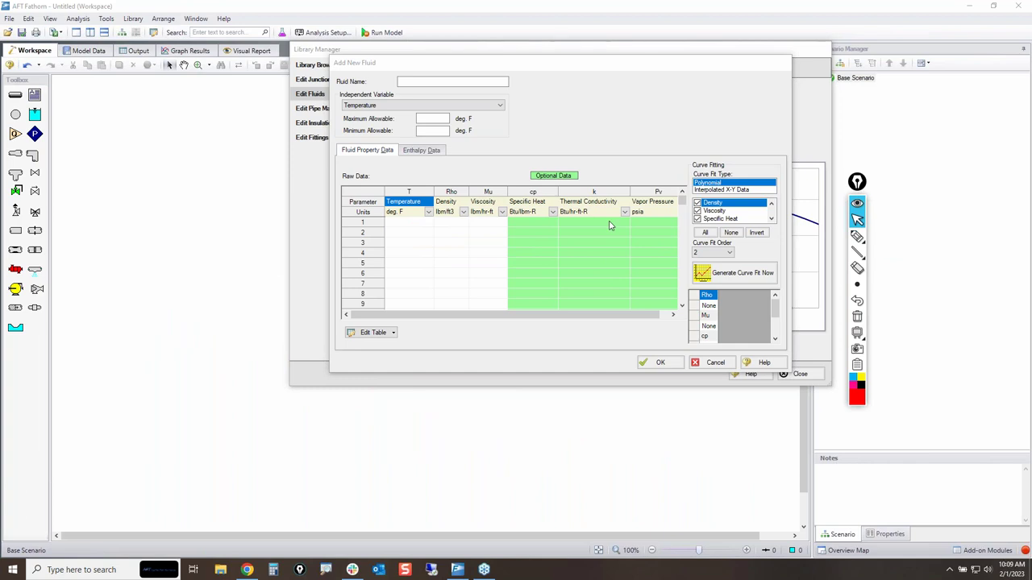
# Step: Cancel the new fluid definition and close the Library Manager
pyautogui.click(781, 317)
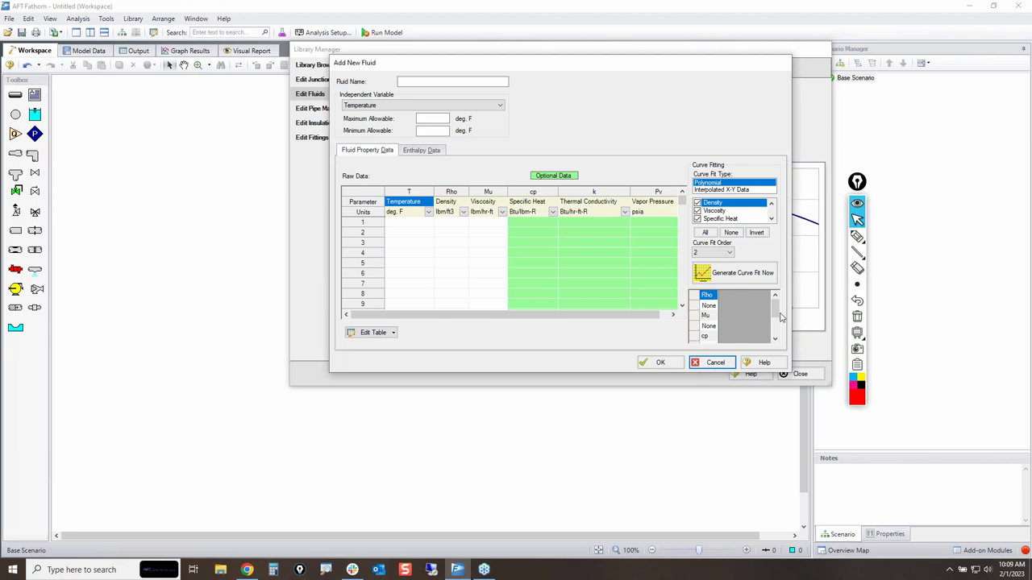
pyautogui.click(716, 364)
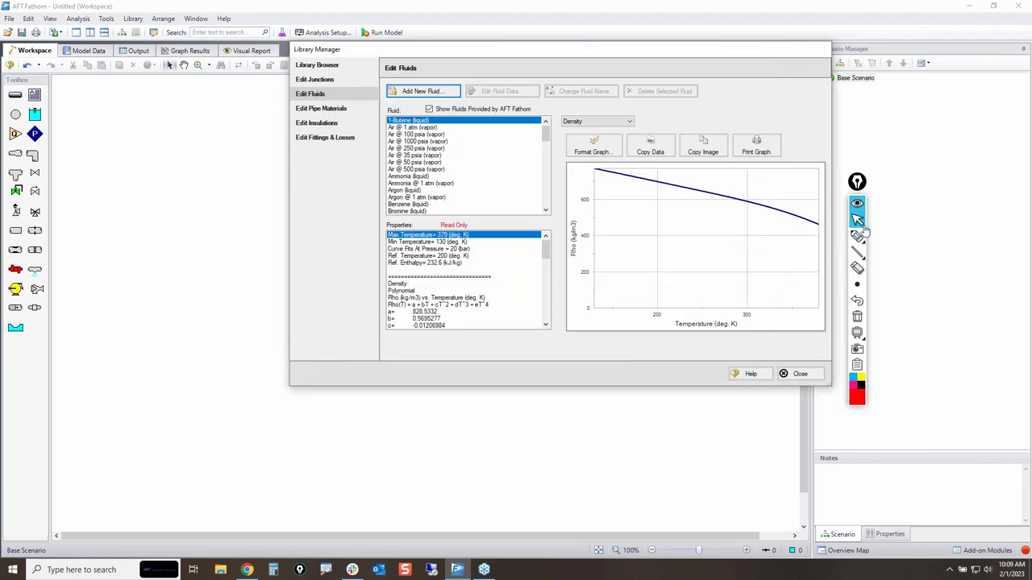
pyautogui.click(857, 238)
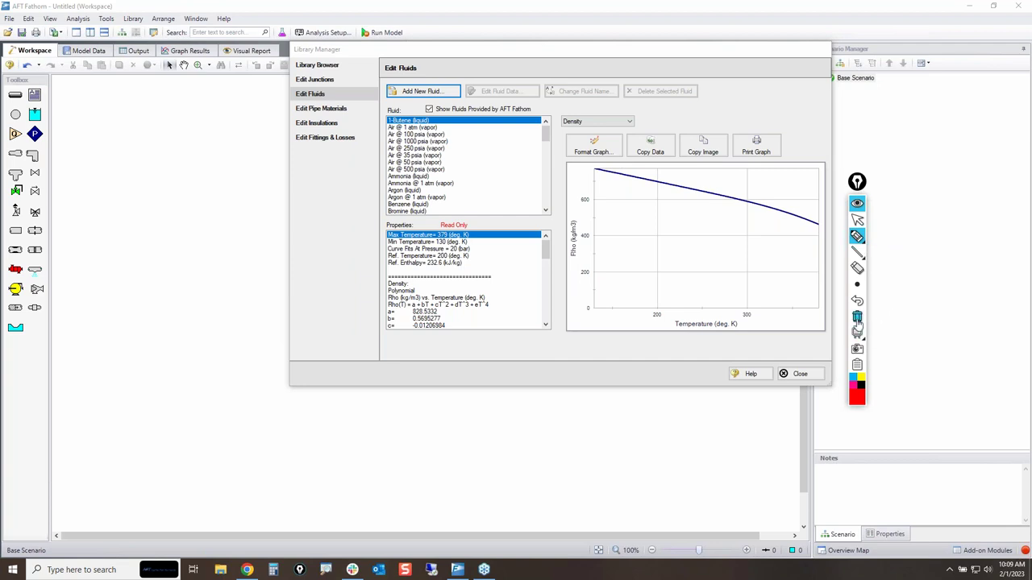
pyautogui.click(857, 219)
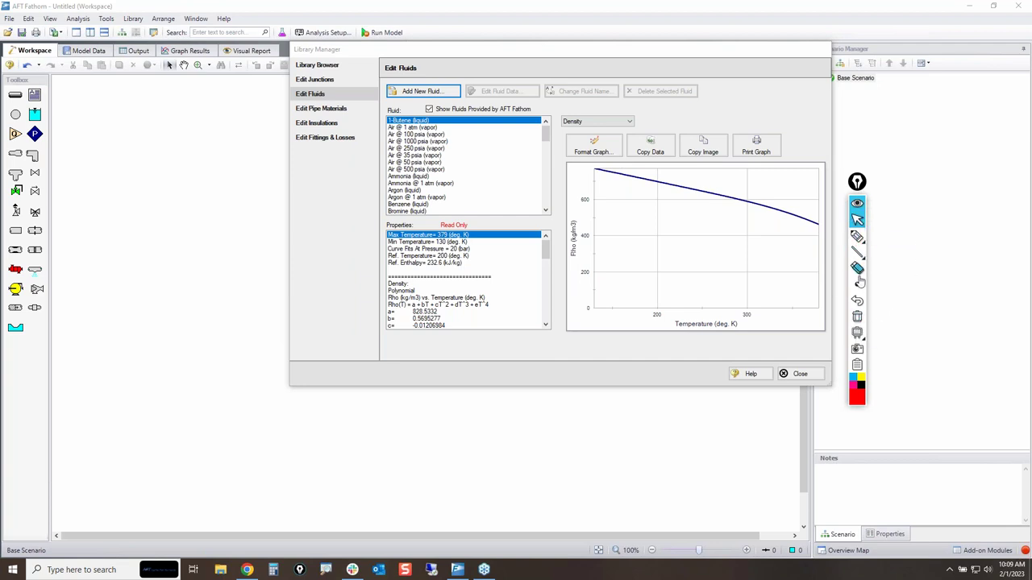
pyautogui.click(802, 379)
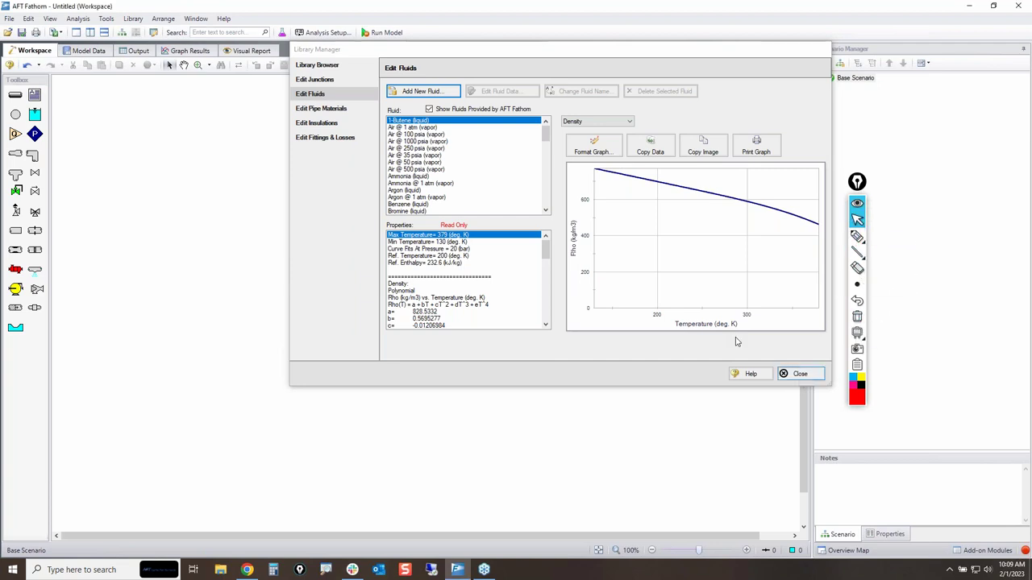
pyautogui.click(801, 375)
# Step: Examine the AFT Standard fluids available in the library through Analysis Setup, and cancel the setup
pyautogui.click(322, 32)
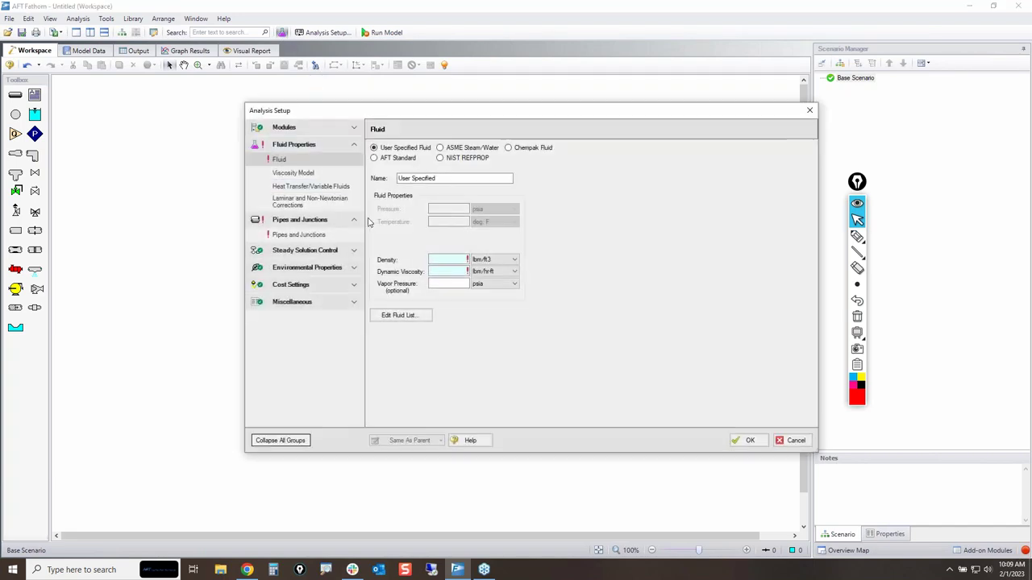
pyautogui.click(374, 158)
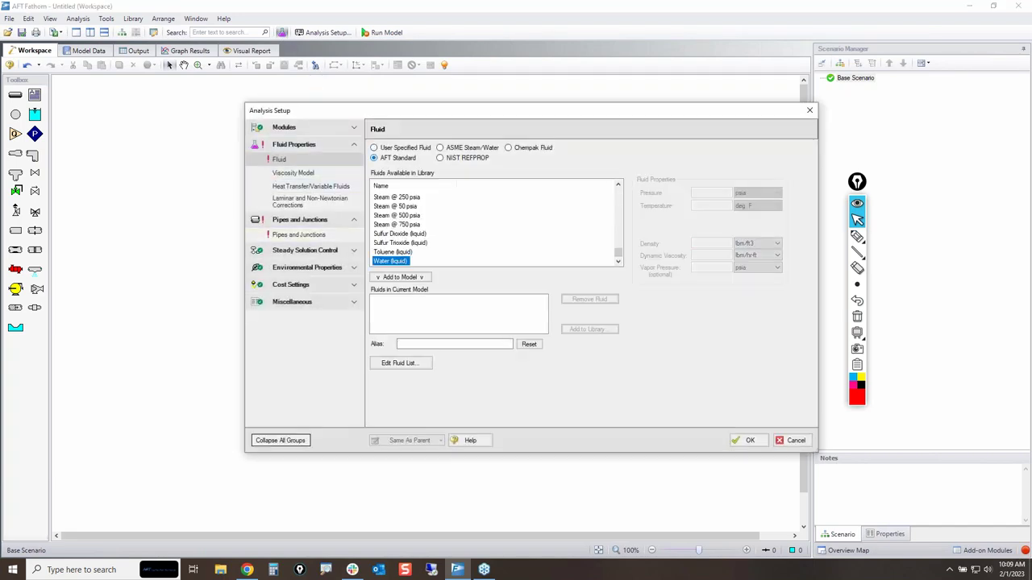
pyautogui.scroll(-5, 615, 223)
pyautogui.scroll(3, 609, 222)
pyautogui.scroll(-10, 609, 222)
pyautogui.click(596, 261)
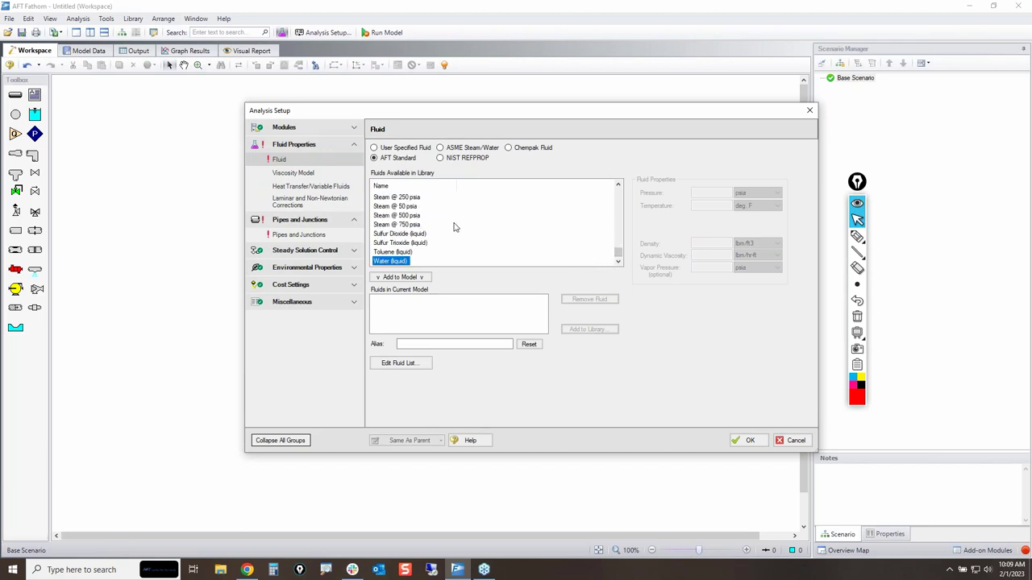
pyautogui.click(802, 443)
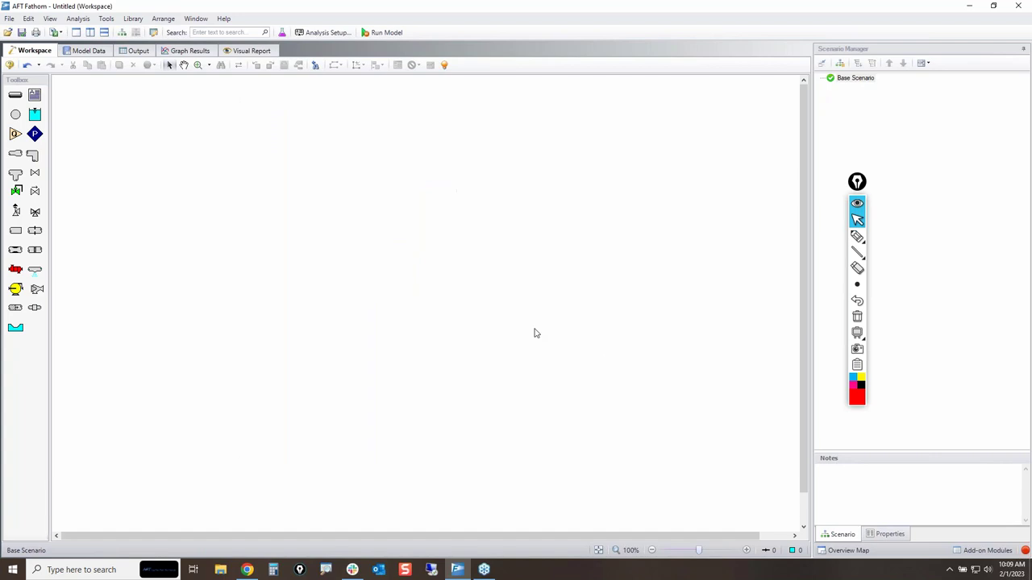
# Step: Minimize AFT Fathom and launch AFT Arrow 9 and AFT Impulse 9 from the desktop
pyautogui.click(965, 7)
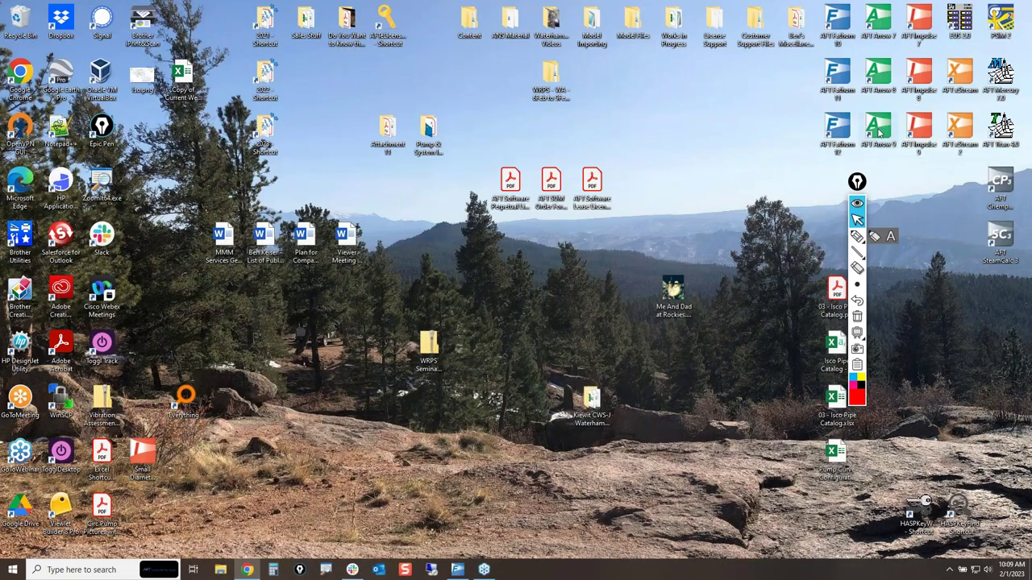
pyautogui.doubleClick(878, 131)
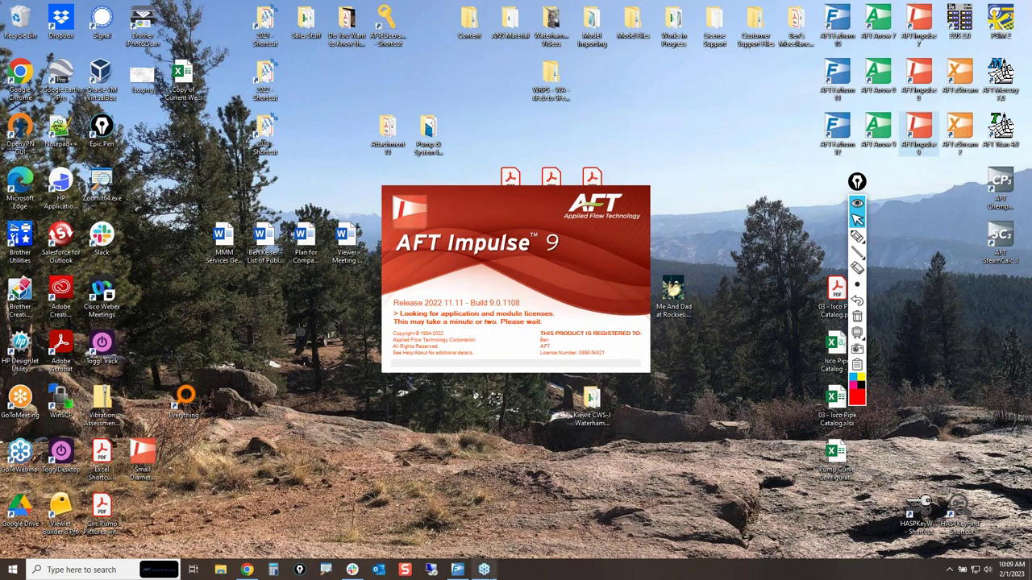
# Step: Switch back to AFT Fathom, view the fluid settings in Analysis Setup, and cancel them
pyautogui.click(458, 570)
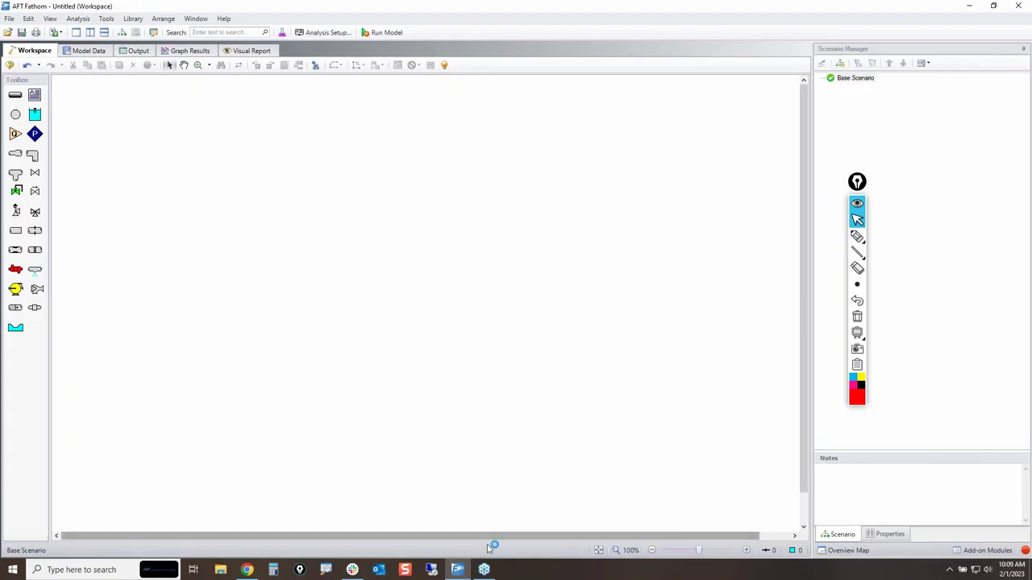
pyautogui.click(280, 35)
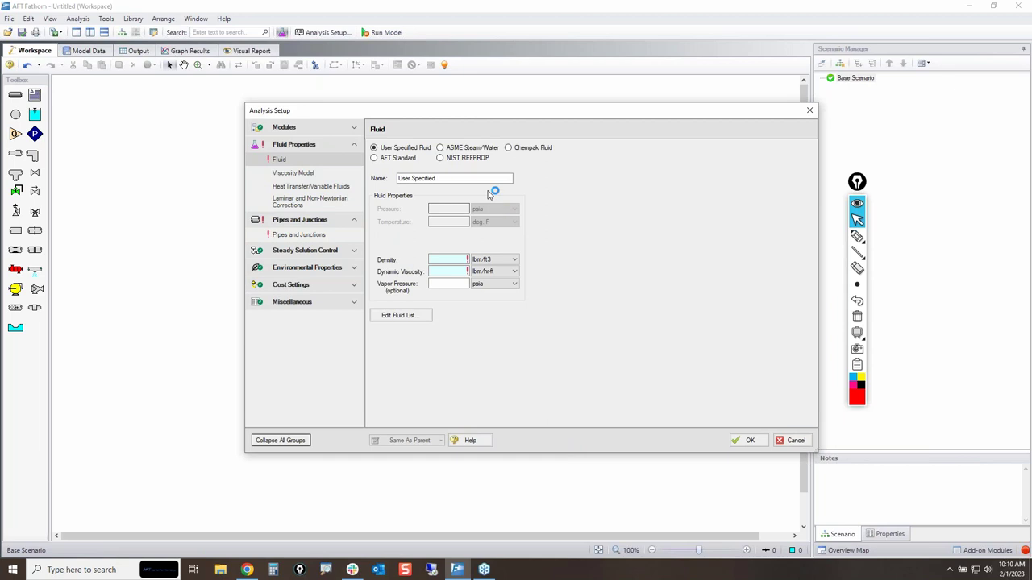
pyautogui.click(796, 440)
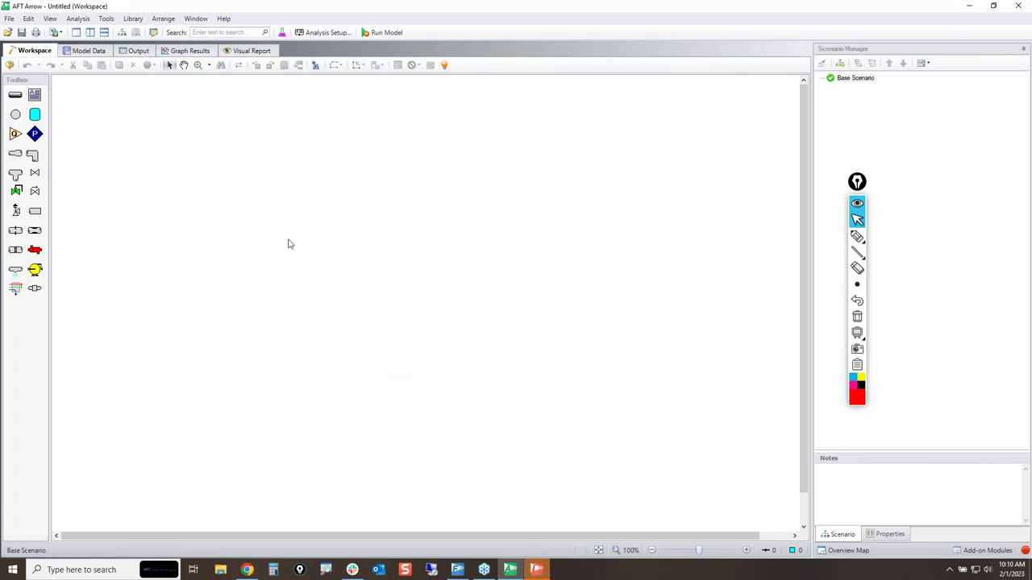
# Step: In AFT Arrow, open the Library Manager for editing fluids
pyautogui.click(133, 18)
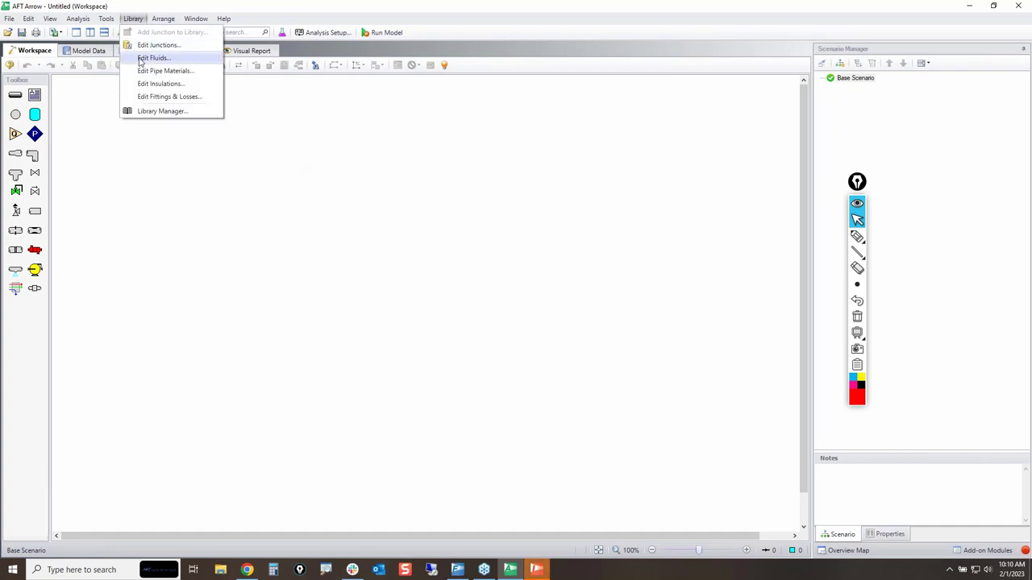
pyautogui.click(160, 112)
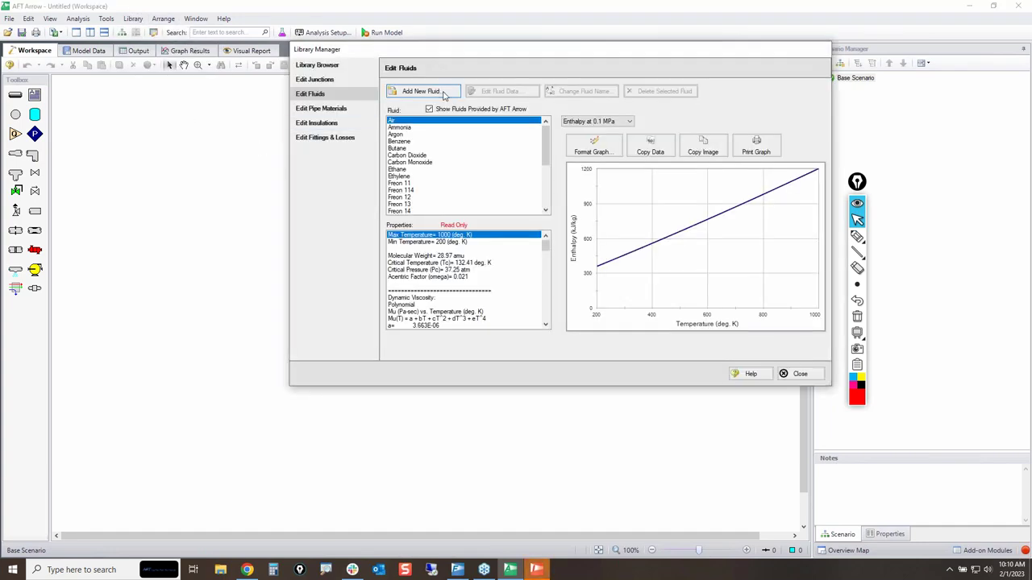
# Step: Start a new fluid and temporarily mark the name, temperature limits, temperature column, and viscosity and specific heat columns with pen annotations
pyautogui.click(422, 91)
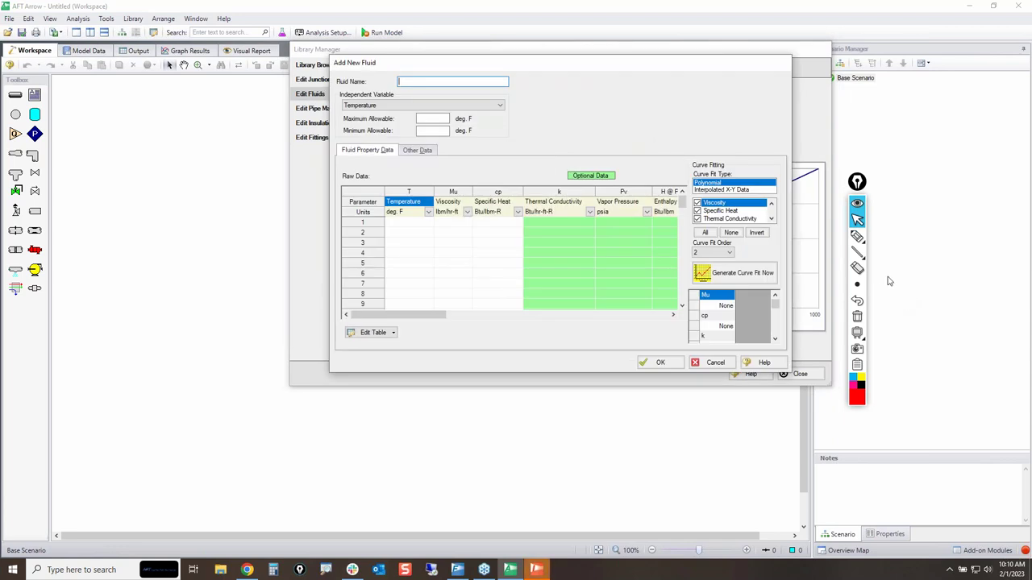
pyautogui.click(857, 236)
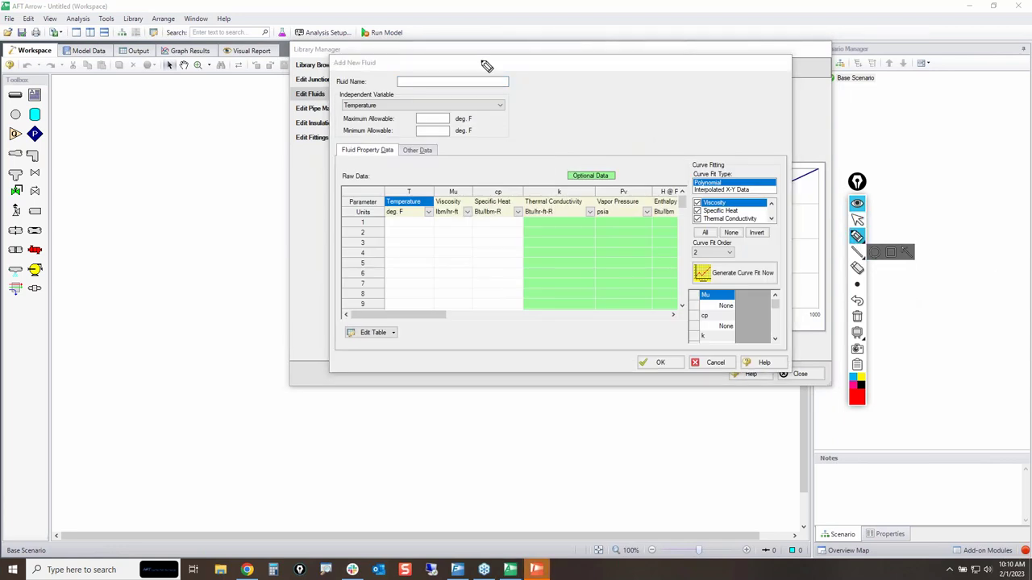
pyautogui.moveTo(511, 81); pyautogui.dragTo(539, 78)
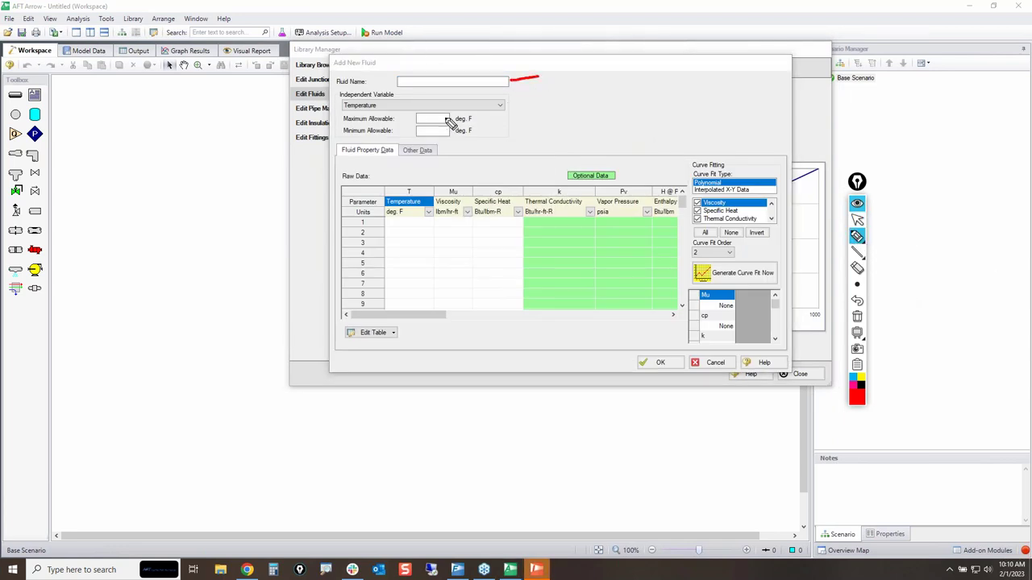
pyautogui.moveTo(451, 119); pyautogui.dragTo(478, 129)
pyautogui.moveTo(429, 183)
pyautogui.mouseDown()
pyautogui.moveTo(437, 316)
pyautogui.moveTo(530, 322)
pyautogui.moveTo(521, 193)
pyautogui.moveTo(501, 175)
pyautogui.moveTo(447, 190)
pyautogui.moveTo(405, 229)
pyautogui.moveTo(409, 301)
pyautogui.mouseUp()
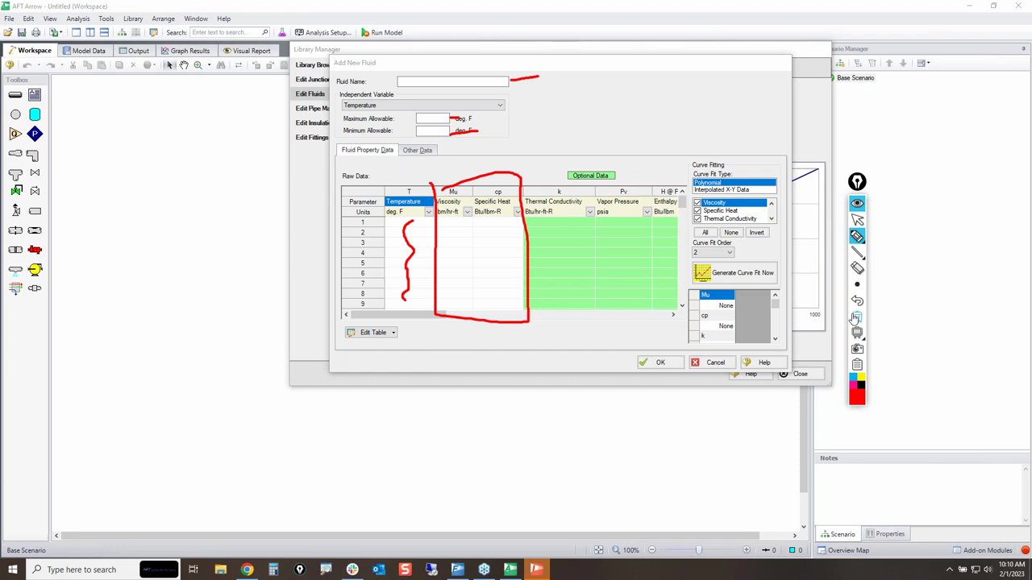
pyautogui.click(856, 317)
pyautogui.click(857, 219)
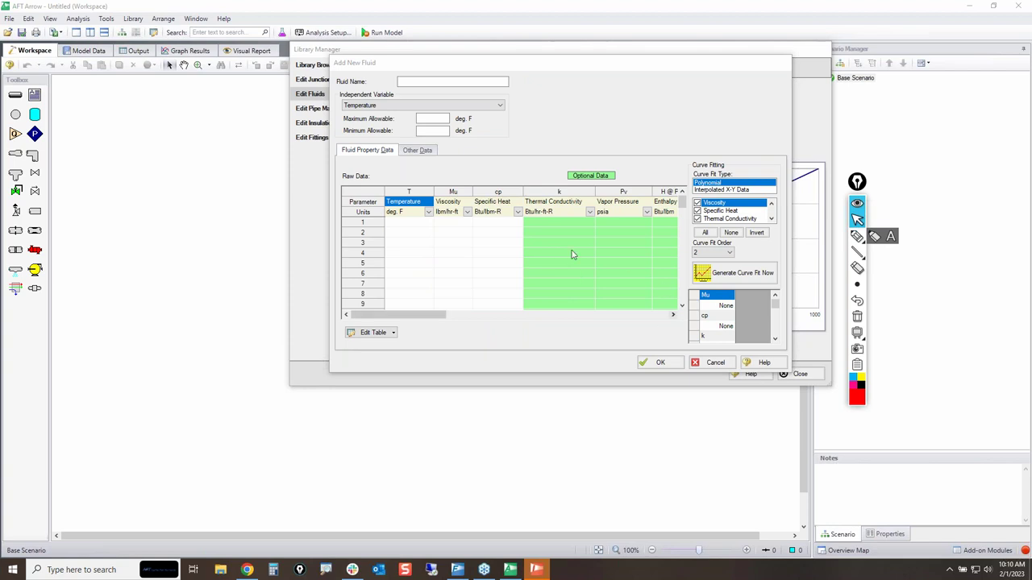
# Step: Examine the optional thermal conductivity, vapor pressure, enthalpy and density columns for the new fluid, cancel it, and close the Library Manager
pyautogui.click(558, 191)
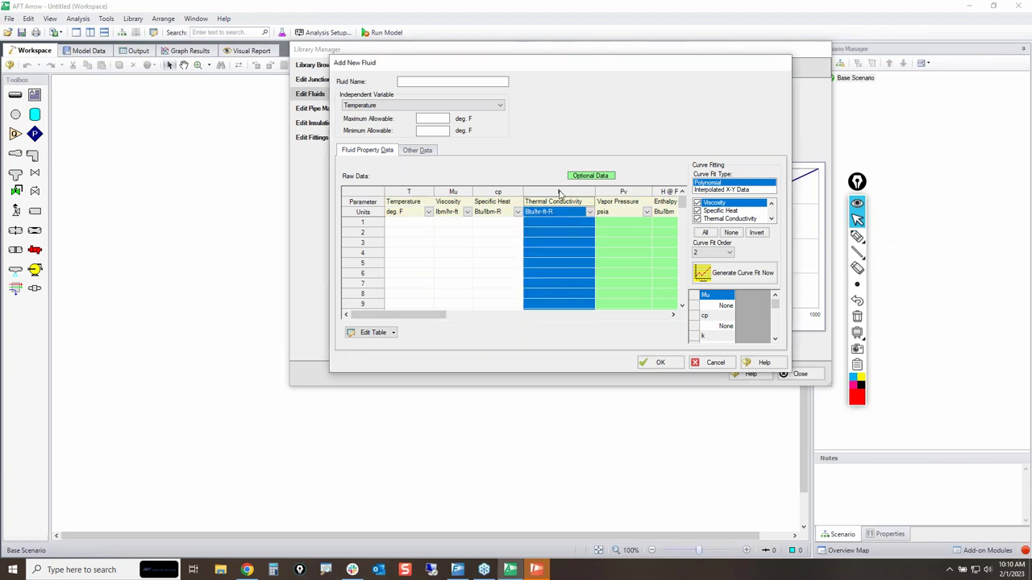
pyautogui.click(673, 314)
pyautogui.click(570, 192)
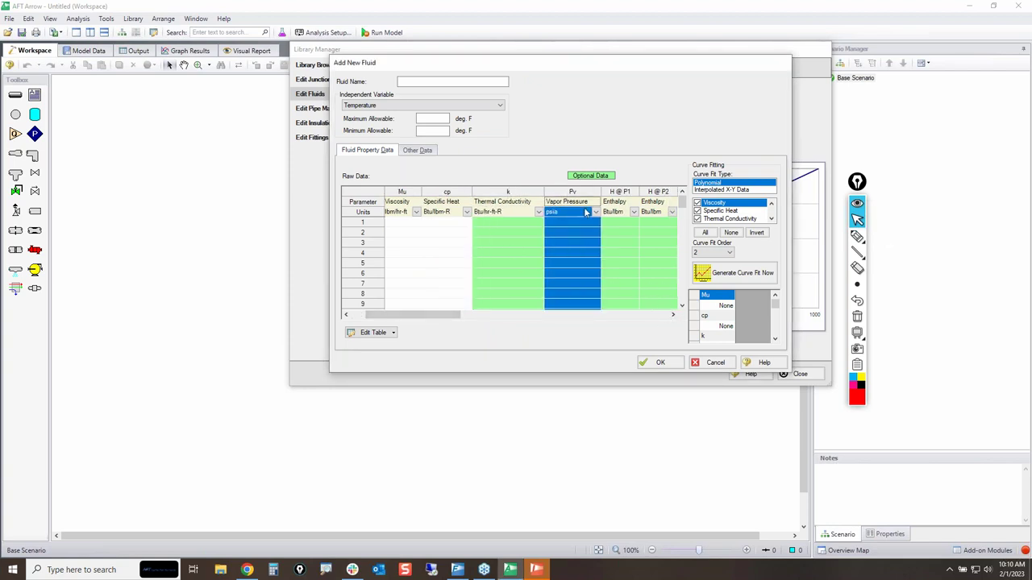
pyautogui.moveTo(400, 318); pyautogui.dragTo(634, 323)
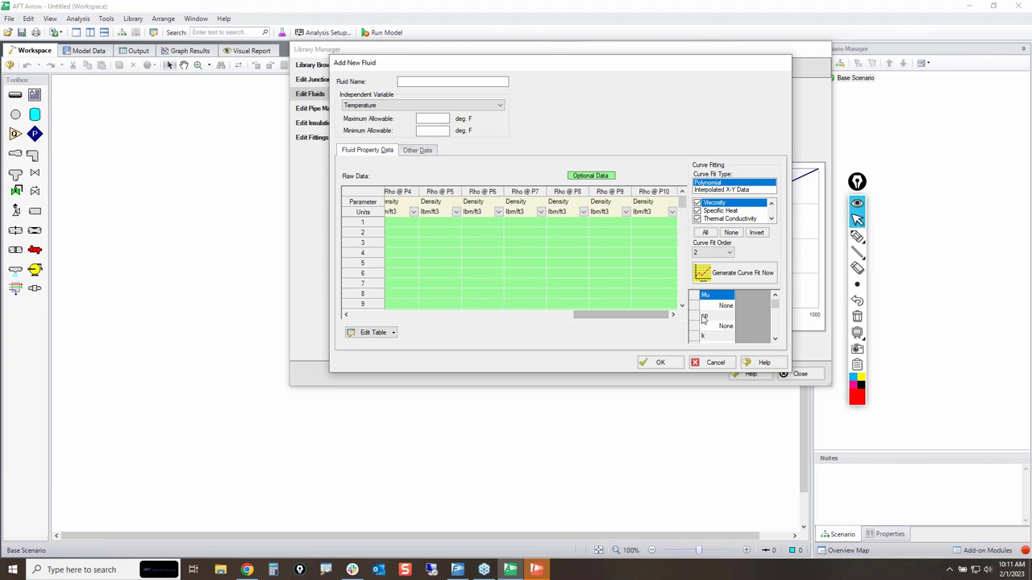
pyautogui.moveTo(604, 320); pyautogui.dragTo(465, 315)
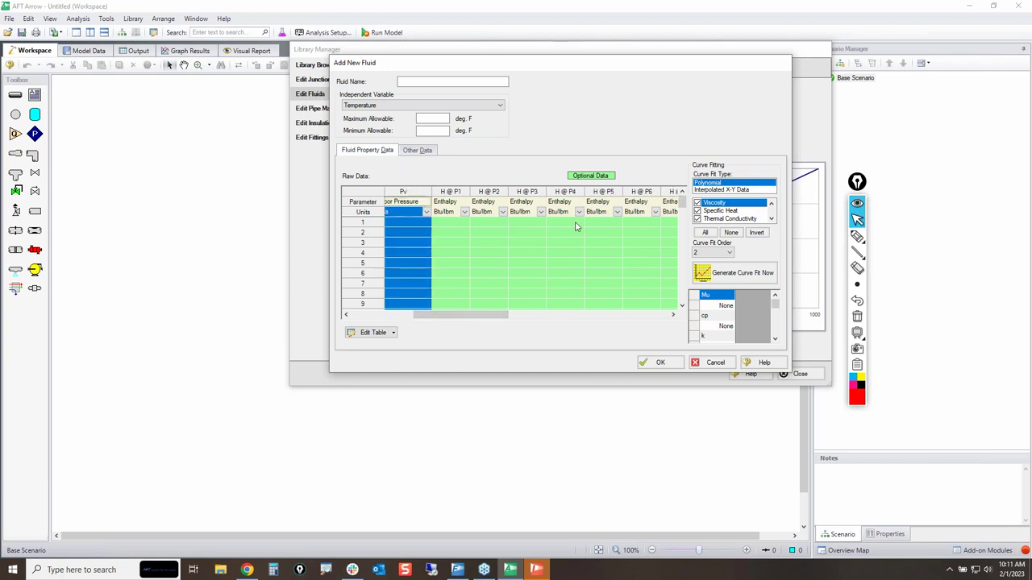
pyautogui.moveTo(437, 320); pyautogui.dragTo(375, 321)
pyautogui.click(716, 363)
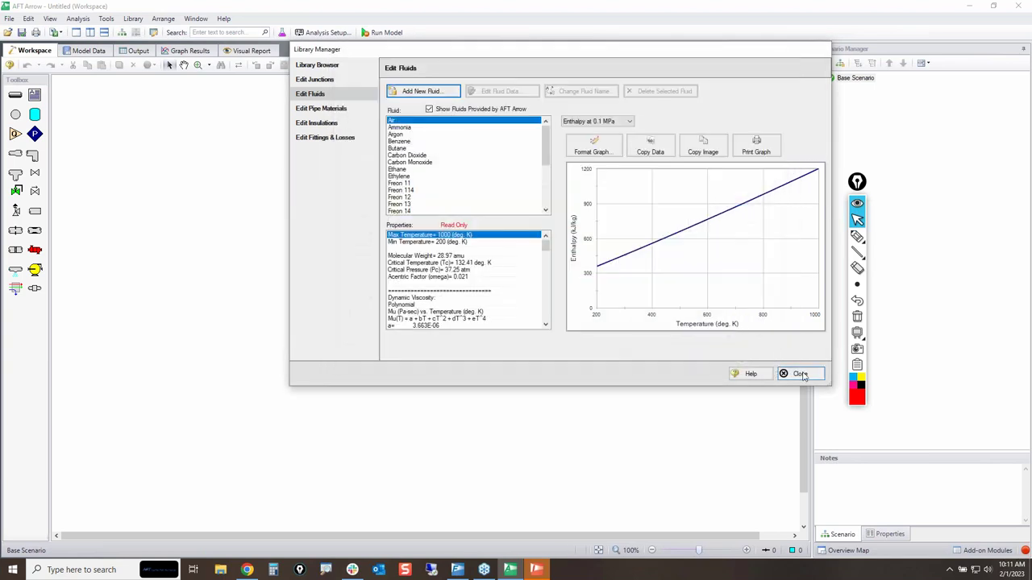
pyautogui.click(798, 373)
# Step: In Analysis Setup, add Air to the model, view the equation of state options, try the Table enthalpy model, and cancel
pyautogui.click(321, 33)
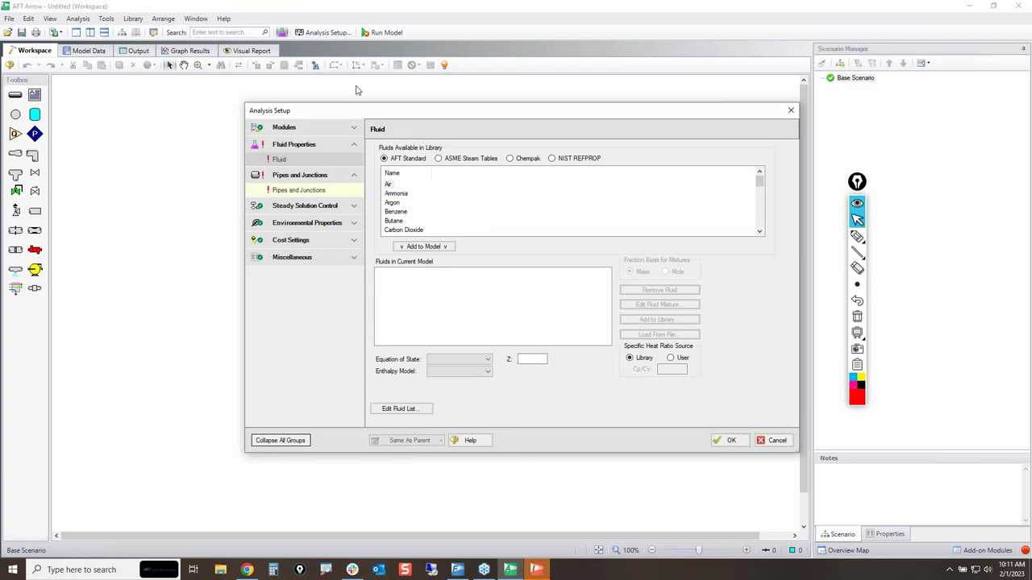
pyautogui.doubleClick(389, 184)
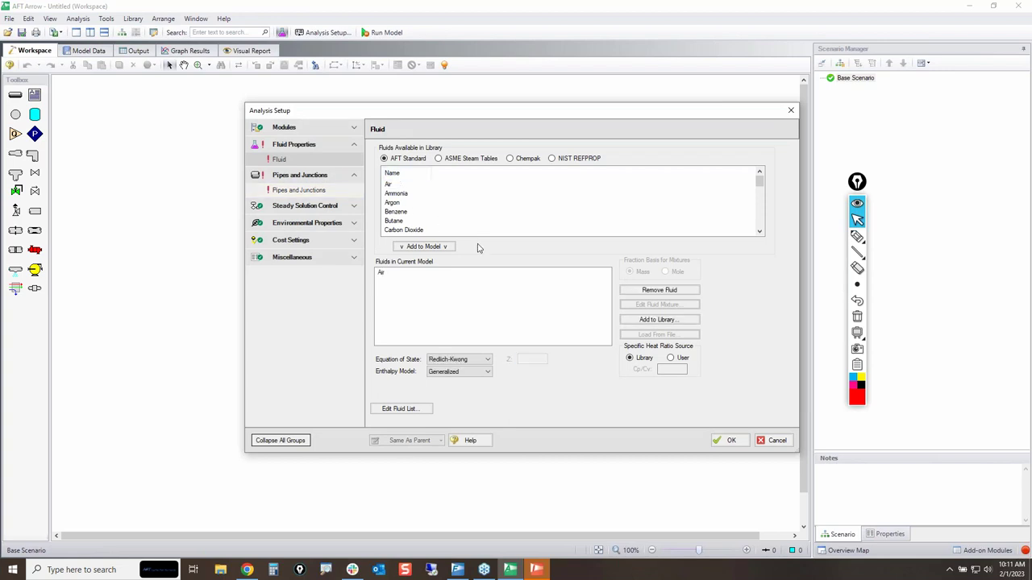
pyautogui.click(473, 360)
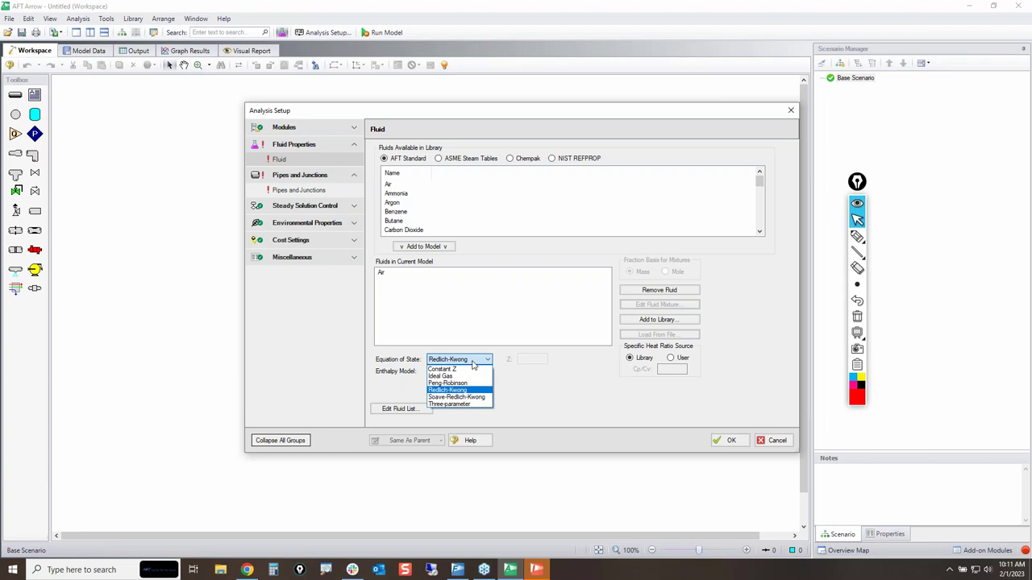
pyautogui.click(562, 403)
pyautogui.click(459, 371)
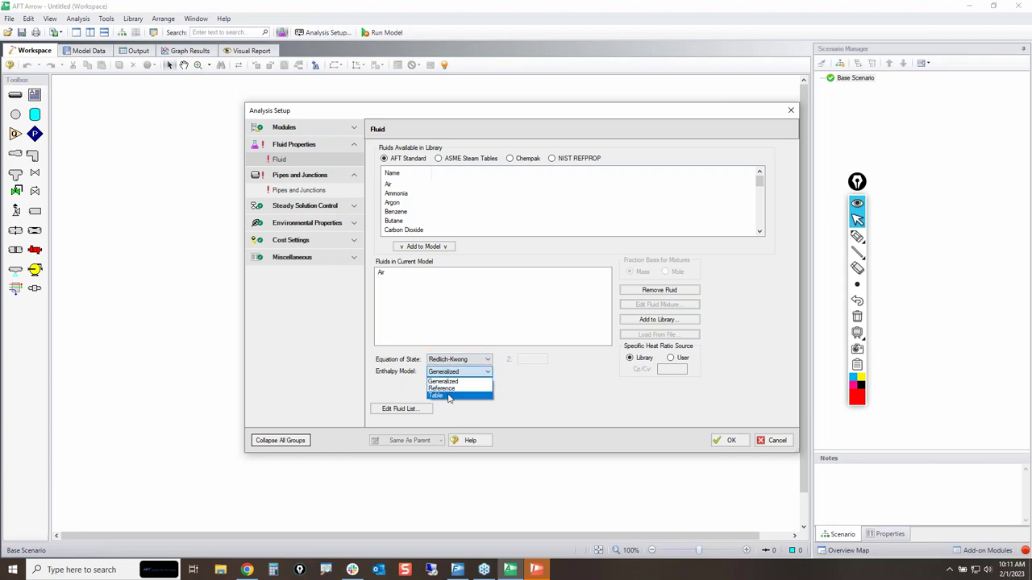
pyautogui.click(449, 396)
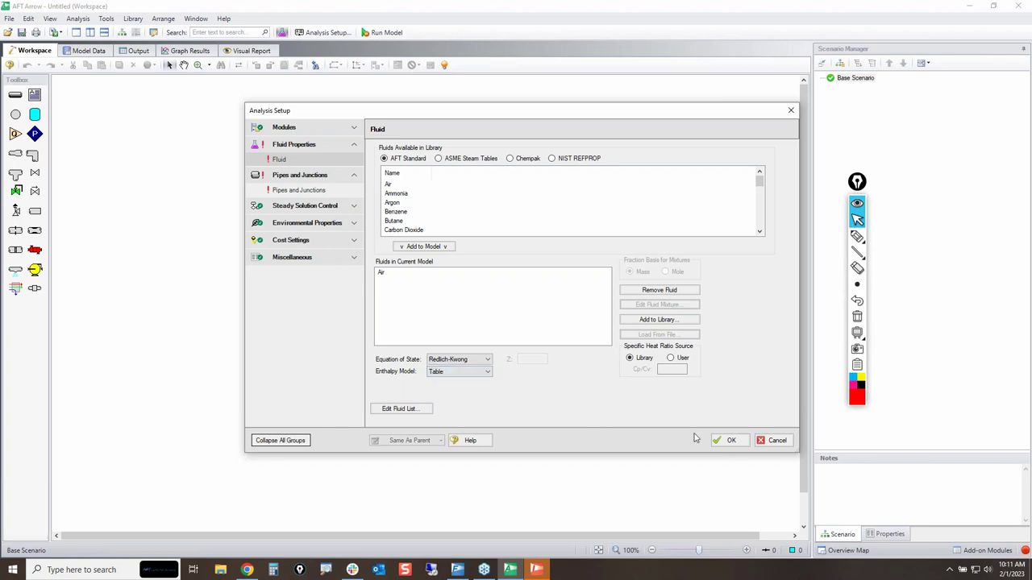
pyautogui.click(775, 440)
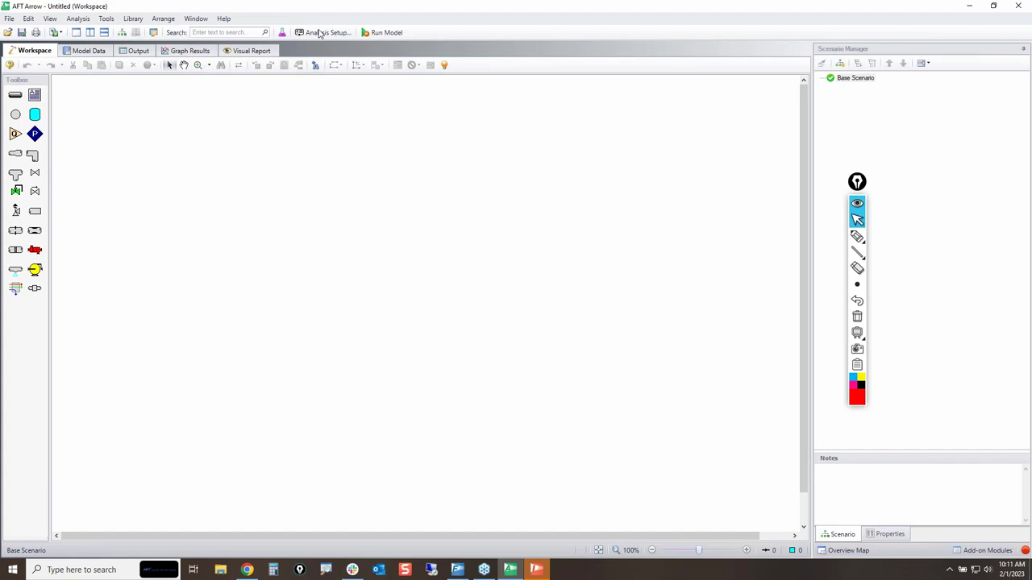
# Step: Reopen the library's fluid editor and view Air's enthalpy graphs at 0.4, 100, 20 and 200 MPa
pyautogui.click(107, 19)
pyautogui.moveTo(134, 19)
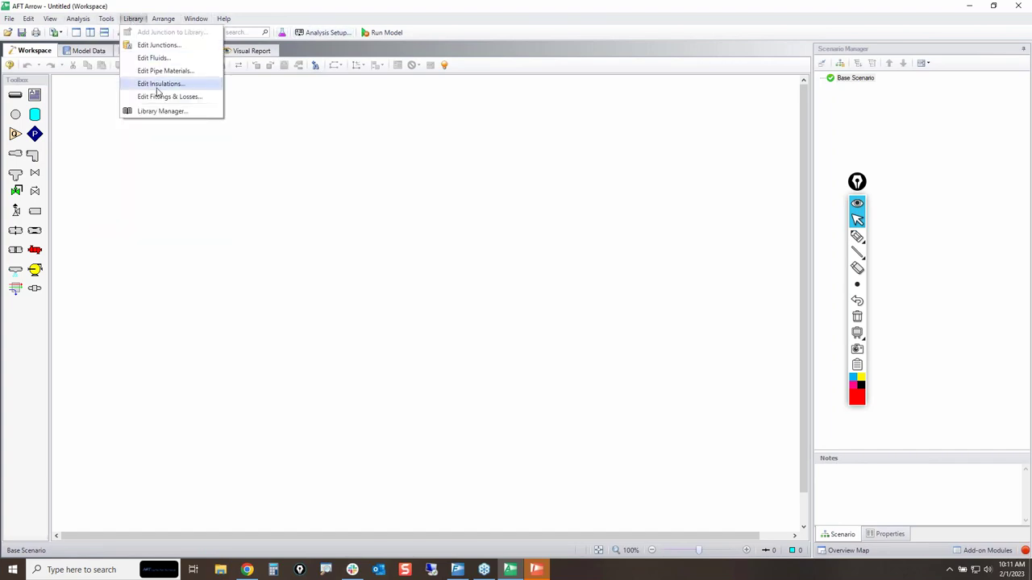
pyautogui.click(152, 59)
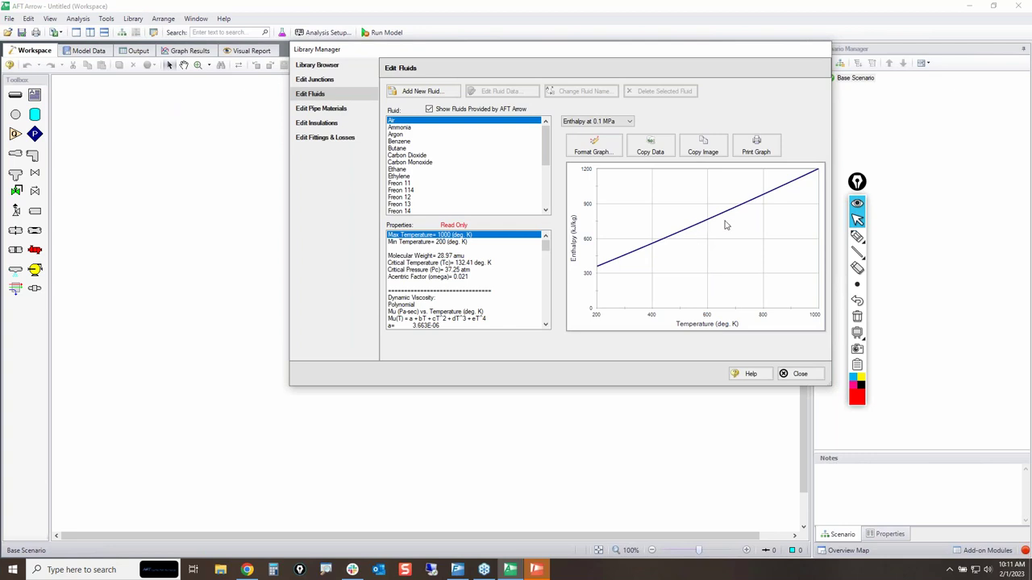
pyautogui.click(633, 123)
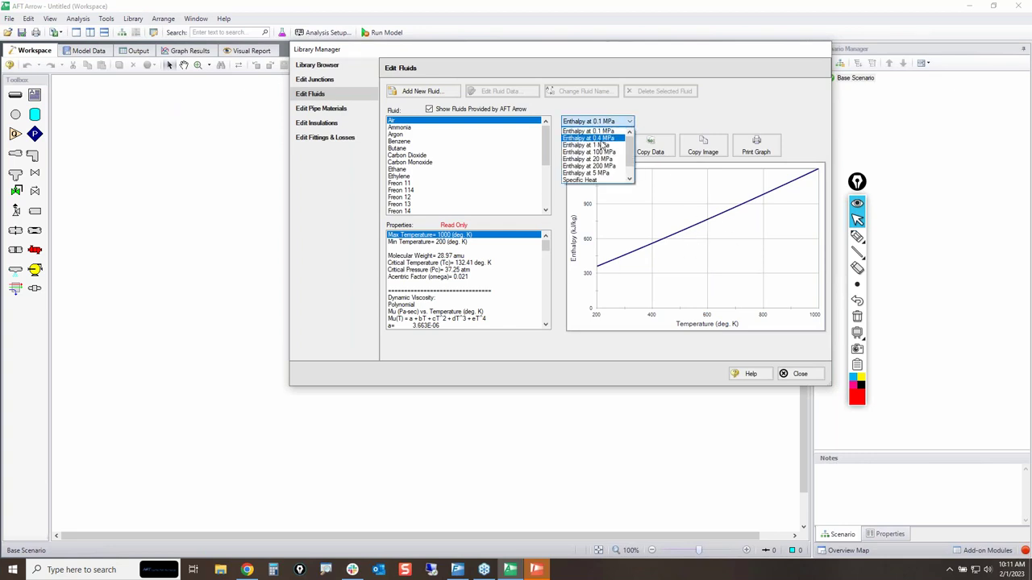
pyautogui.click(597, 138)
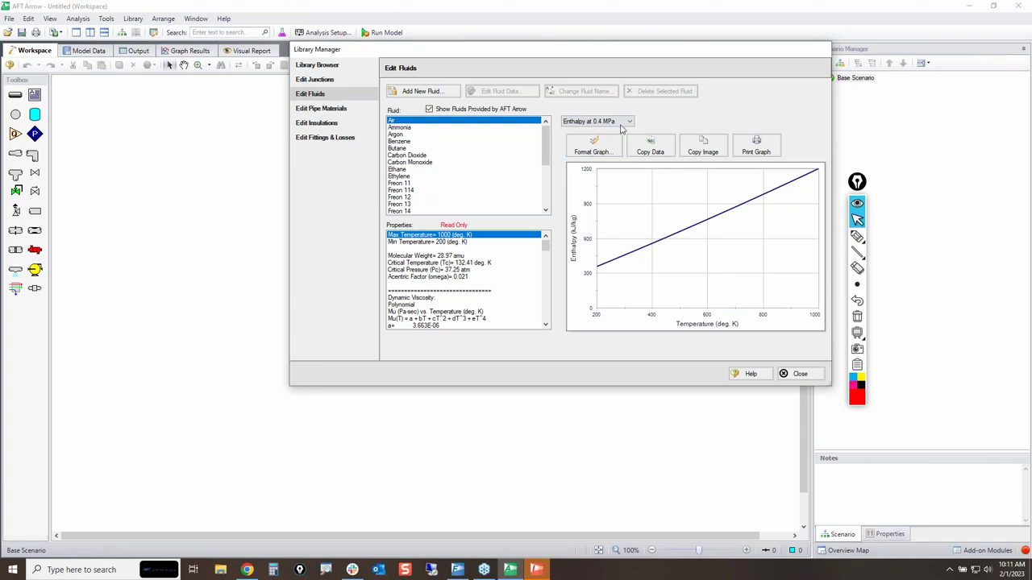
pyautogui.click(626, 124)
pyautogui.click(612, 146)
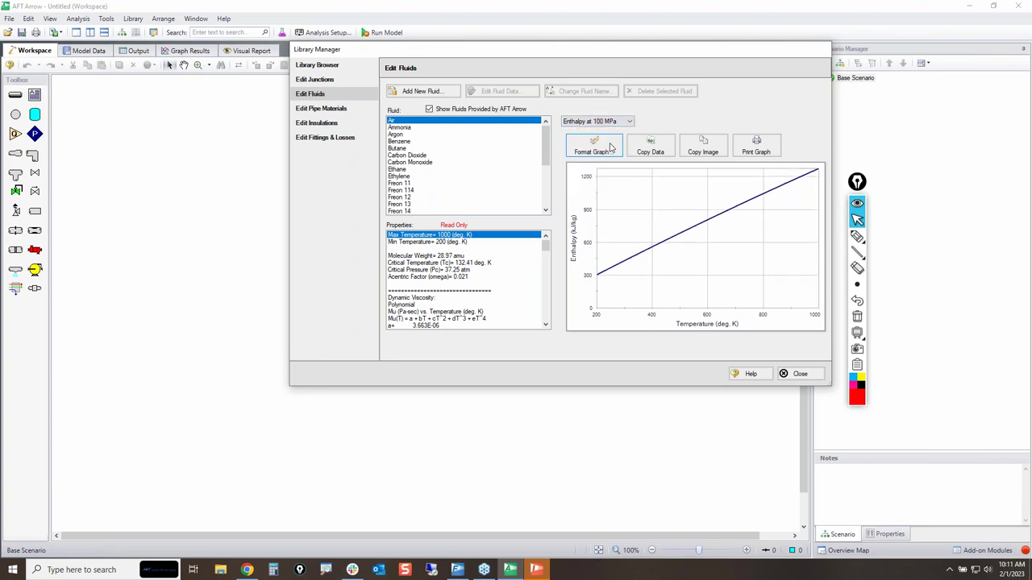
pyautogui.click(626, 121)
pyautogui.click(608, 146)
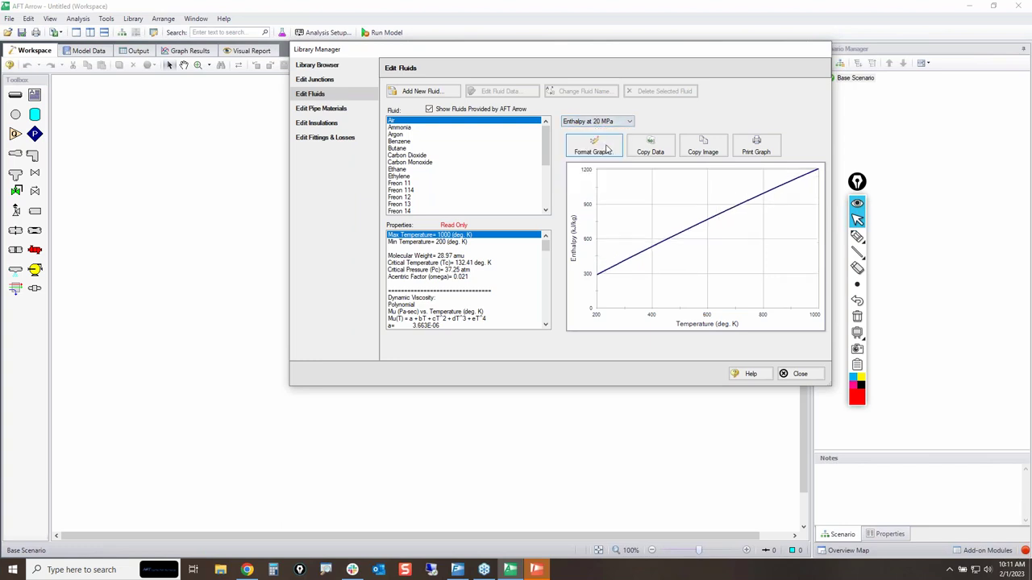
pyautogui.click(626, 122)
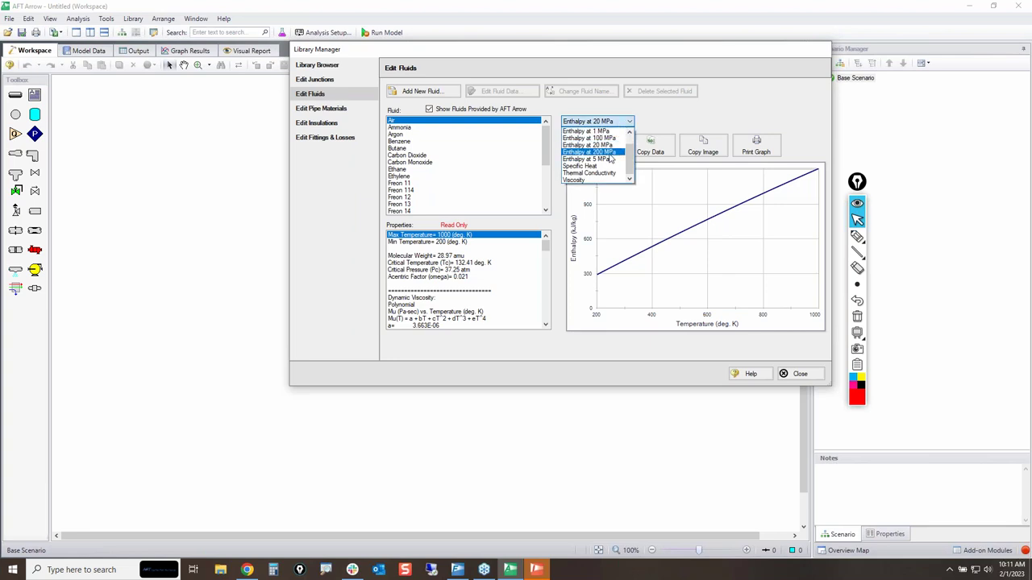
pyautogui.click(614, 151)
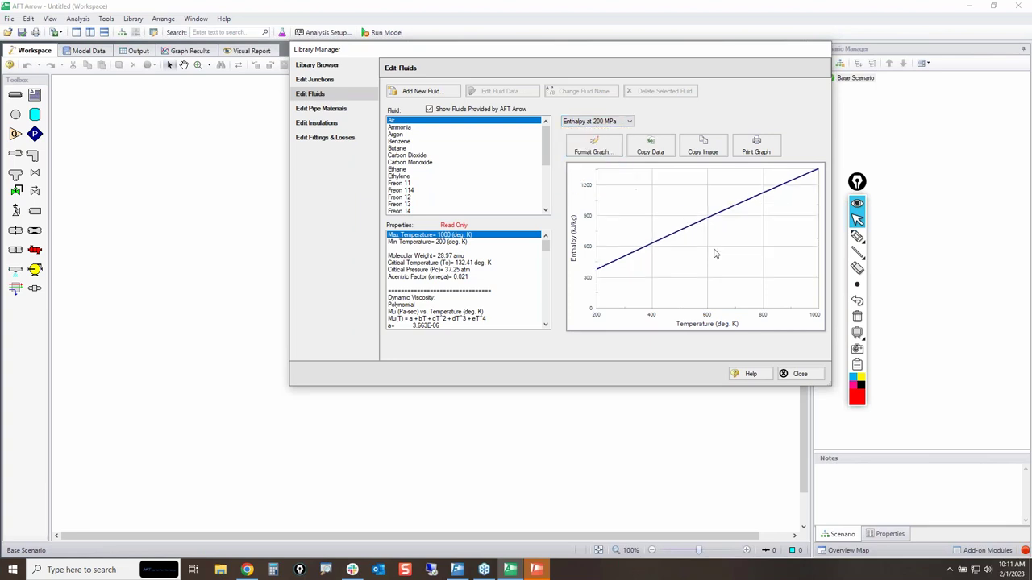
# Step: Mark the 200 MPa enthalpy selection and the graph's temperature axis with the pen, and clear the annotations
pyautogui.click(857, 235)
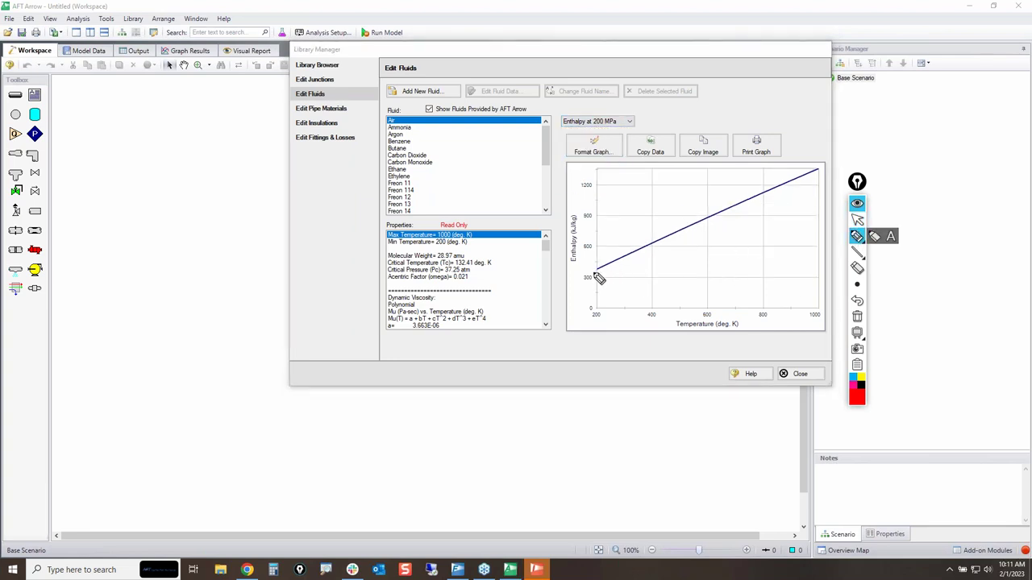
pyautogui.moveTo(595, 127)
pyautogui.mouseDown()
pyautogui.moveTo(626, 126)
pyautogui.moveTo(637, 111)
pyautogui.mouseUp()
pyautogui.moveTo(586, 305); pyautogui.dragTo(818, 316)
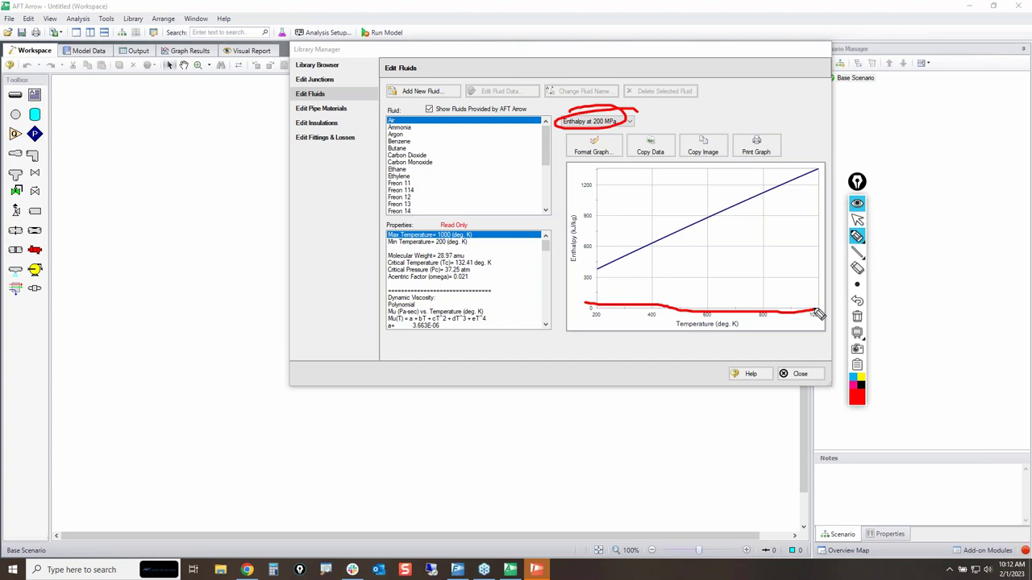
pyautogui.click(859, 318)
pyautogui.click(857, 219)
# Step: Start a new fluid and examine the raw data columns for enthalpy at P1 through P10 and density at P1
pyautogui.click(413, 91)
pyautogui.moveTo(398, 321); pyautogui.dragTo(478, 320)
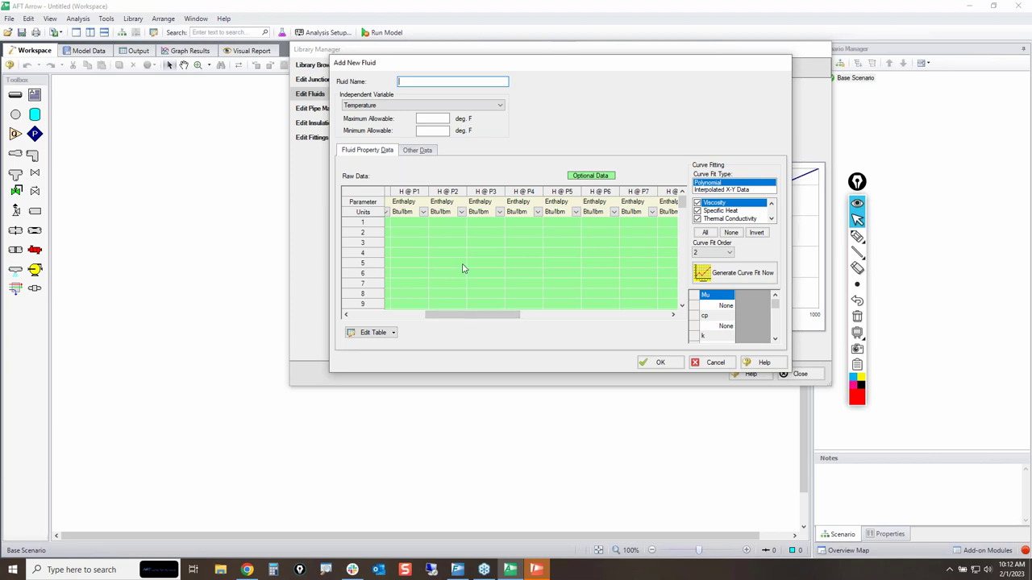
pyautogui.click(418, 195)
pyautogui.click(453, 192)
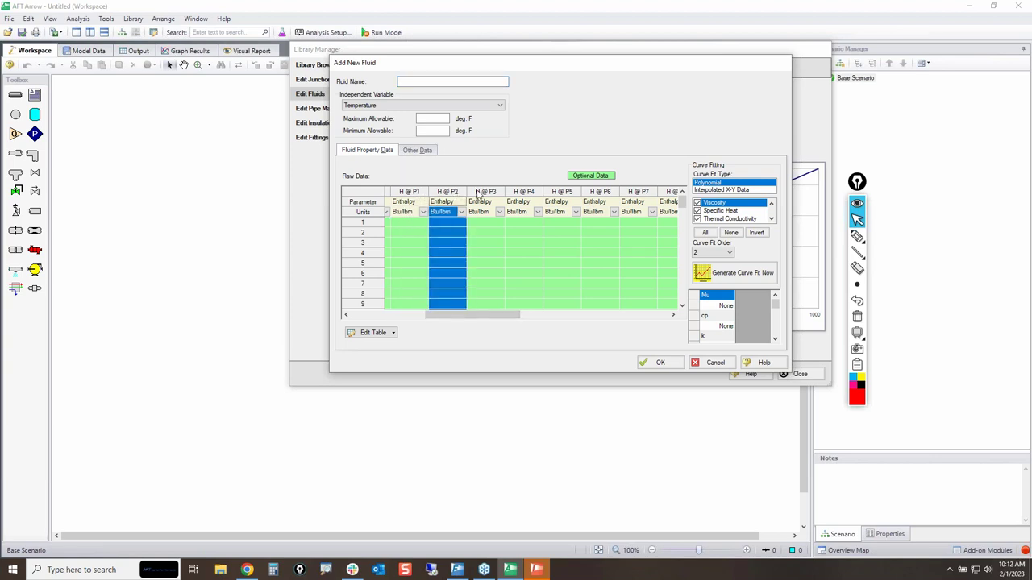
pyautogui.click(501, 191)
pyautogui.moveTo(506, 314); pyautogui.dragTo(543, 314)
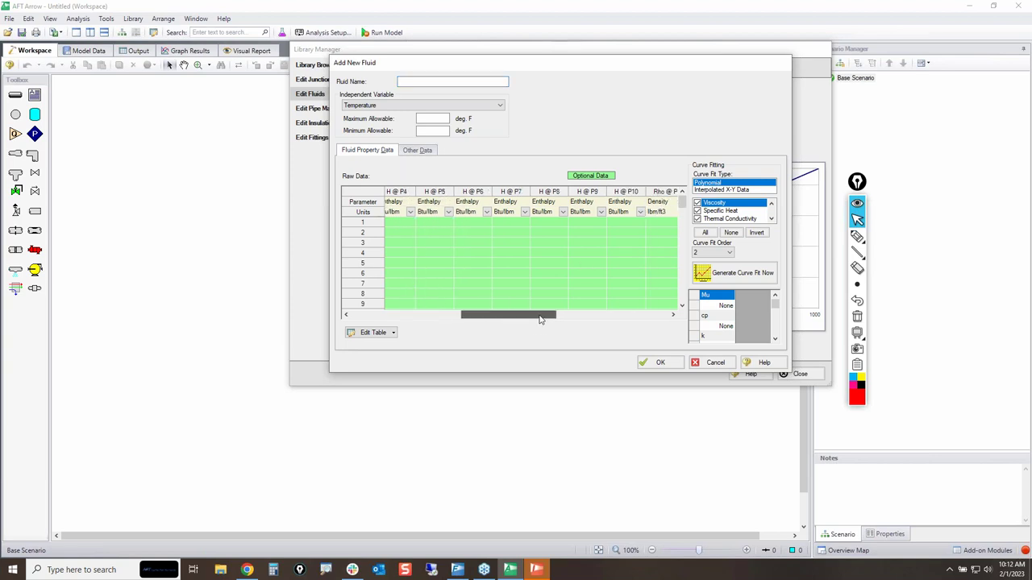
pyautogui.click(664, 194)
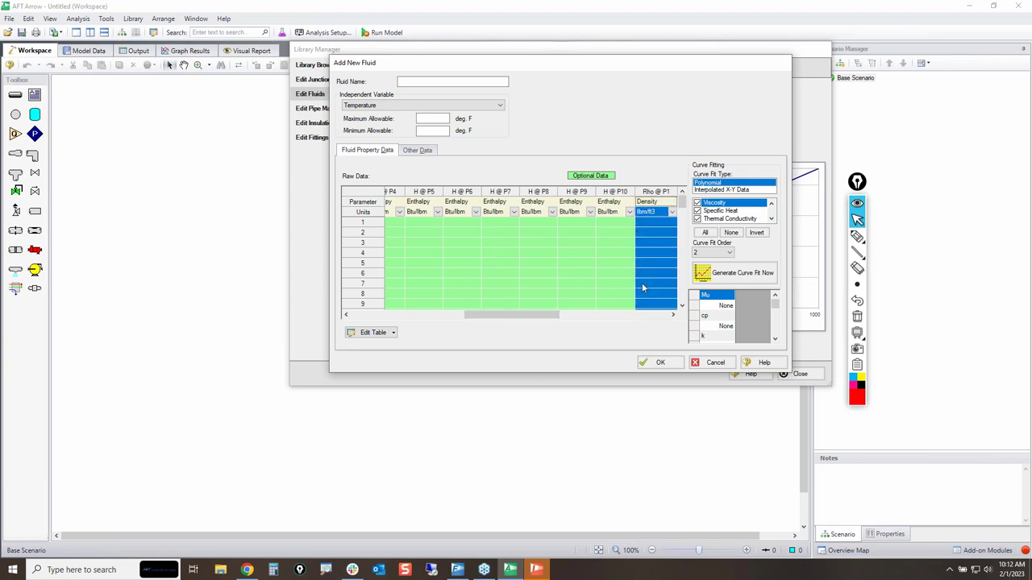
# Step: Show the new fluid's Other Data and mark the molecular weight, reference enthalpy data, and density and enthalpy pressure points with the pen
pyautogui.click(420, 150)
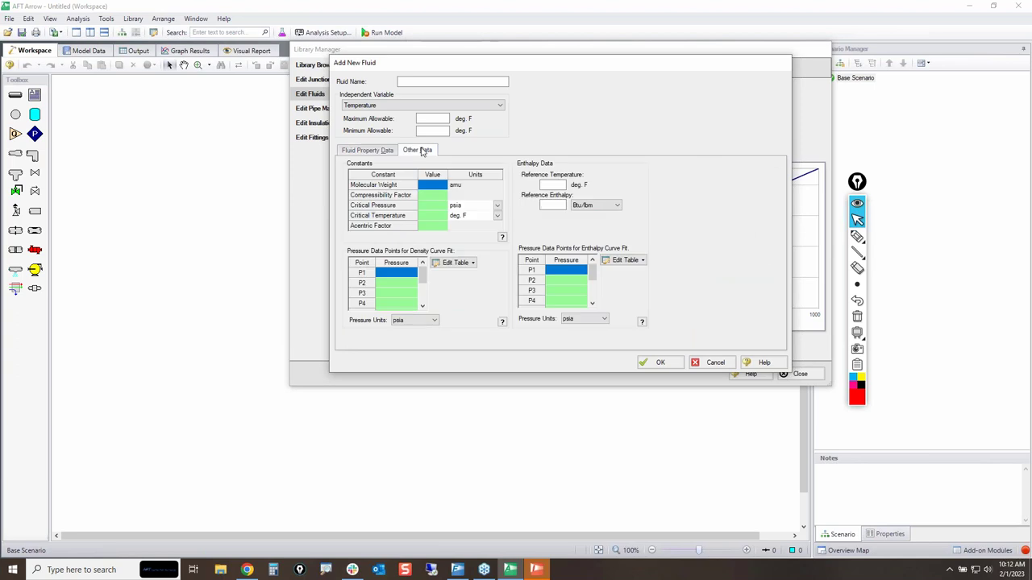
pyautogui.click(857, 236)
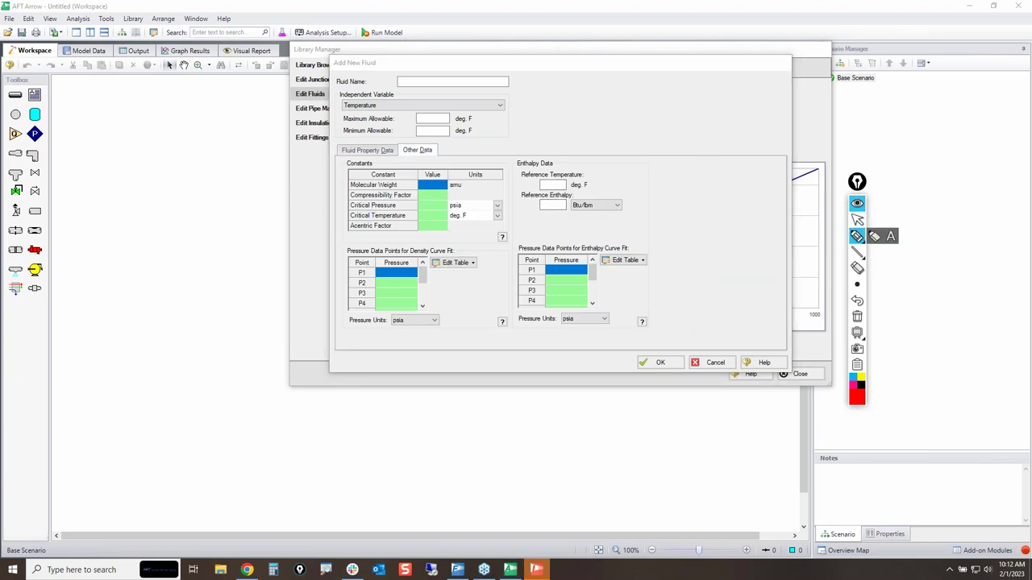
pyautogui.moveTo(426, 182)
pyautogui.mouseDown()
pyautogui.moveTo(450, 185)
pyautogui.moveTo(351, 180)
pyautogui.moveTo(448, 176)
pyautogui.mouseUp()
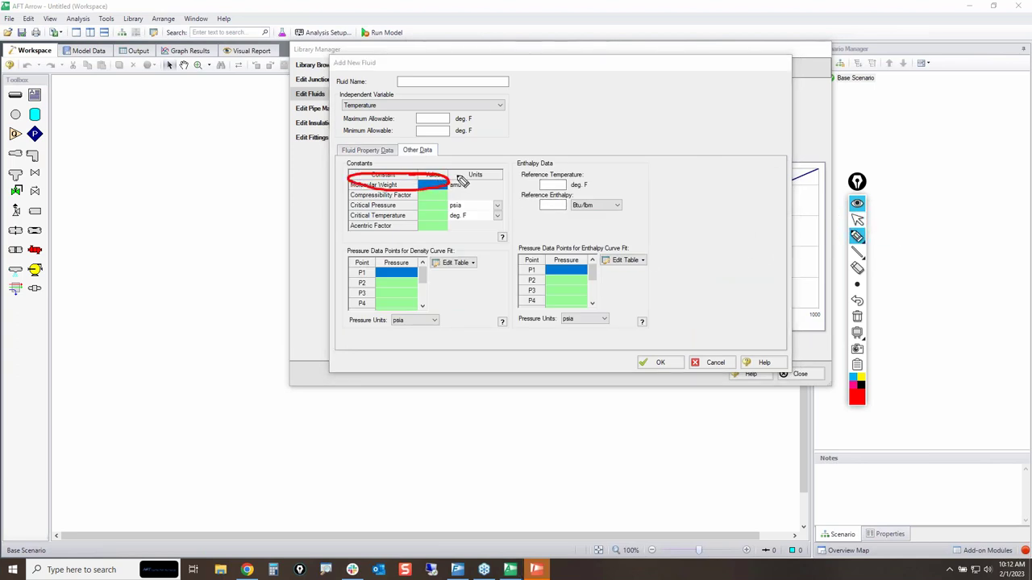
pyautogui.moveTo(506, 146)
pyautogui.mouseDown()
pyautogui.moveTo(510, 225)
pyautogui.moveTo(655, 229)
pyautogui.moveTo(635, 145)
pyautogui.moveTo(511, 151)
pyautogui.mouseUp()
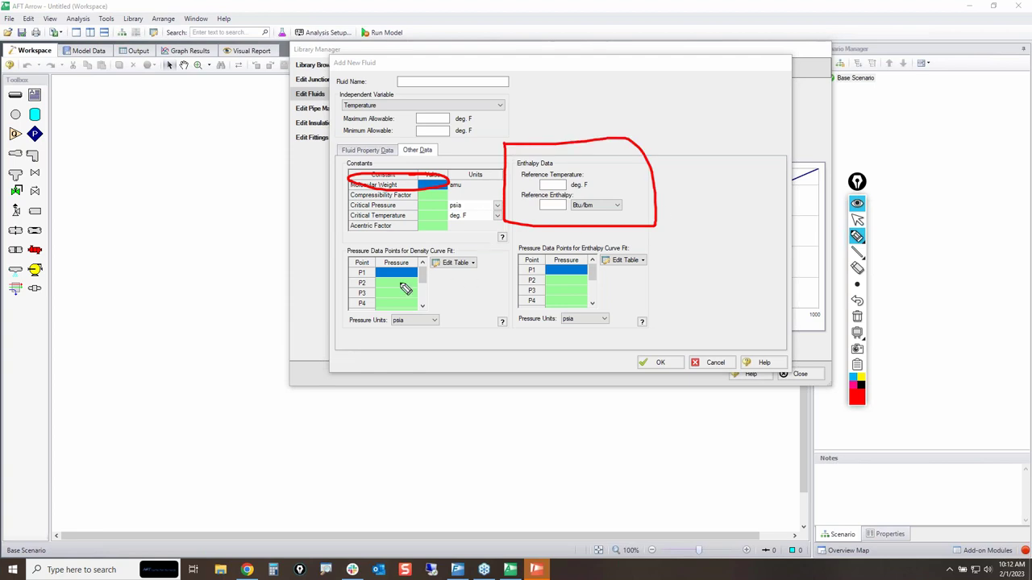
pyautogui.moveTo(341, 240)
pyautogui.mouseDown()
pyautogui.moveTo(352, 336)
pyautogui.moveTo(674, 335)
pyautogui.moveTo(677, 251)
pyautogui.moveTo(648, 236)
pyautogui.moveTo(358, 235)
pyautogui.moveTo(330, 244)
pyautogui.moveTo(357, 275)
pyautogui.mouseUp()
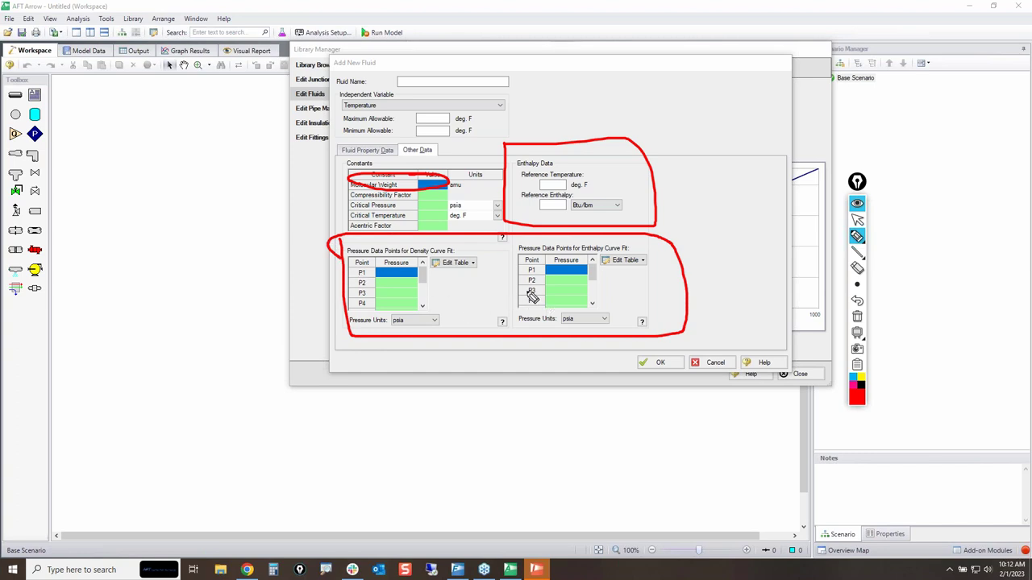
# Step: Mark the density and enthalpy pressure tables and the P3 density point with the pen, clearing the annotations
pyautogui.moveTo(423, 266); pyautogui.dragTo(449, 263)
pyautogui.moveTo(582, 256); pyautogui.dragTo(619, 261)
pyautogui.click(858, 317)
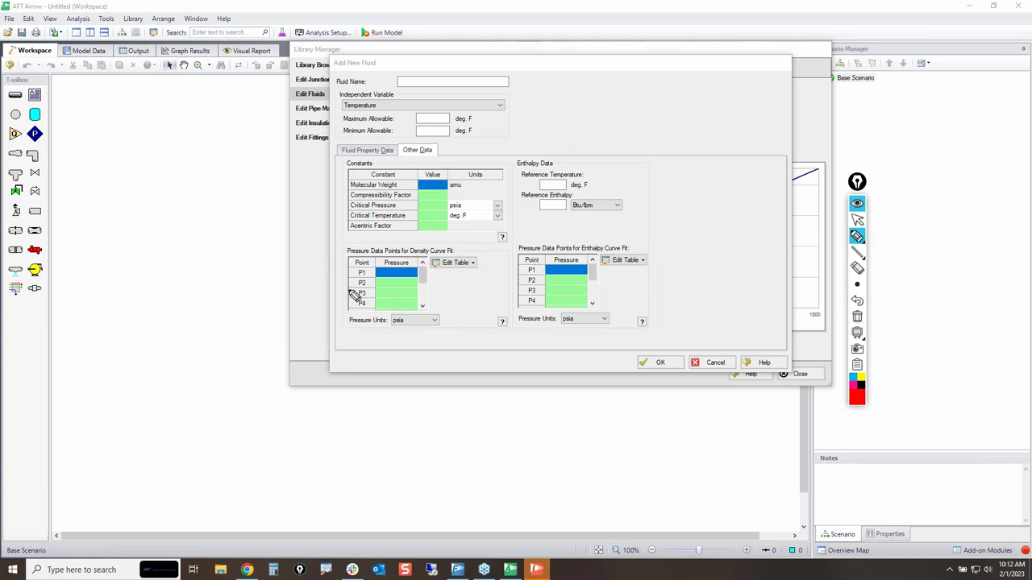
pyautogui.moveTo(346, 293); pyautogui.dragTo(335, 293)
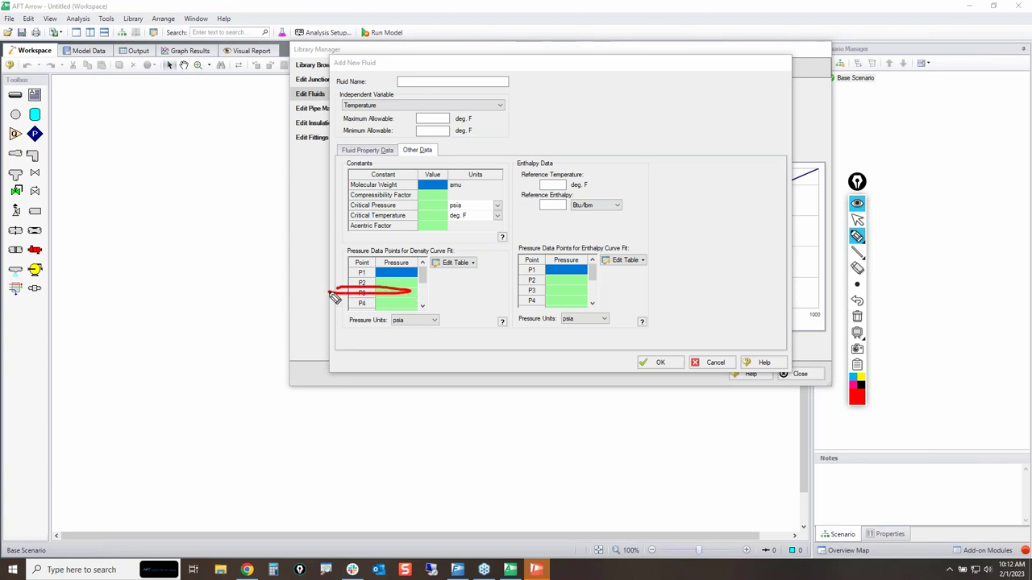
pyautogui.click(857, 317)
# Step: View the density columns in the new fluid's raw property data and select the density at P3 column
pyautogui.click(857, 219)
pyautogui.click(360, 153)
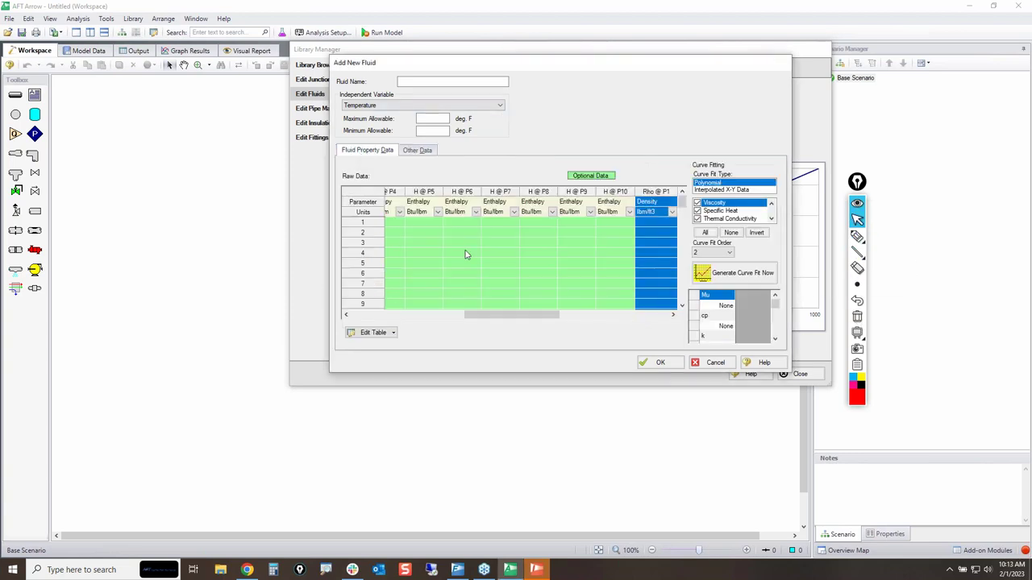
pyautogui.moveTo(516, 318); pyautogui.dragTo(558, 319)
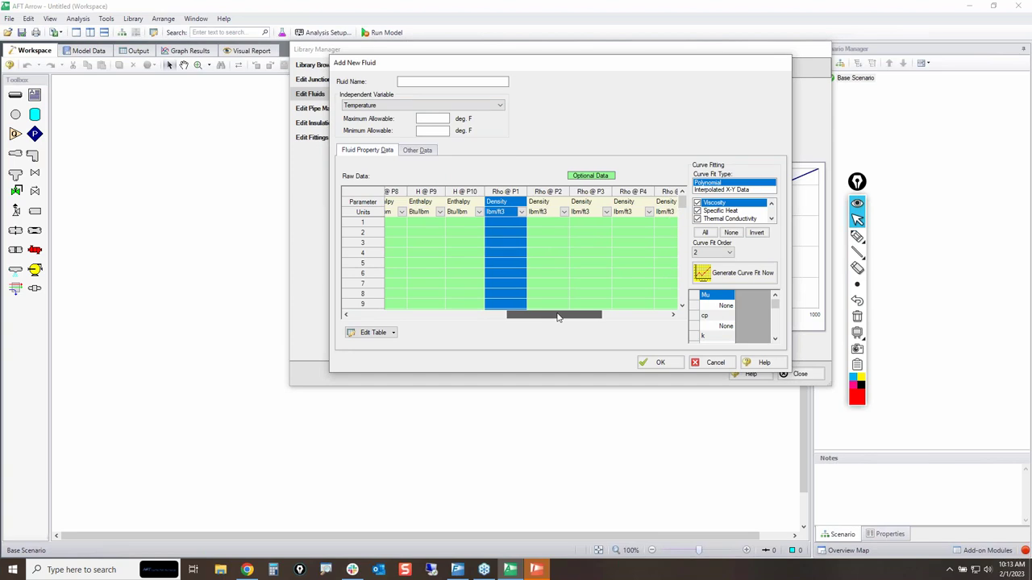
pyautogui.click(593, 192)
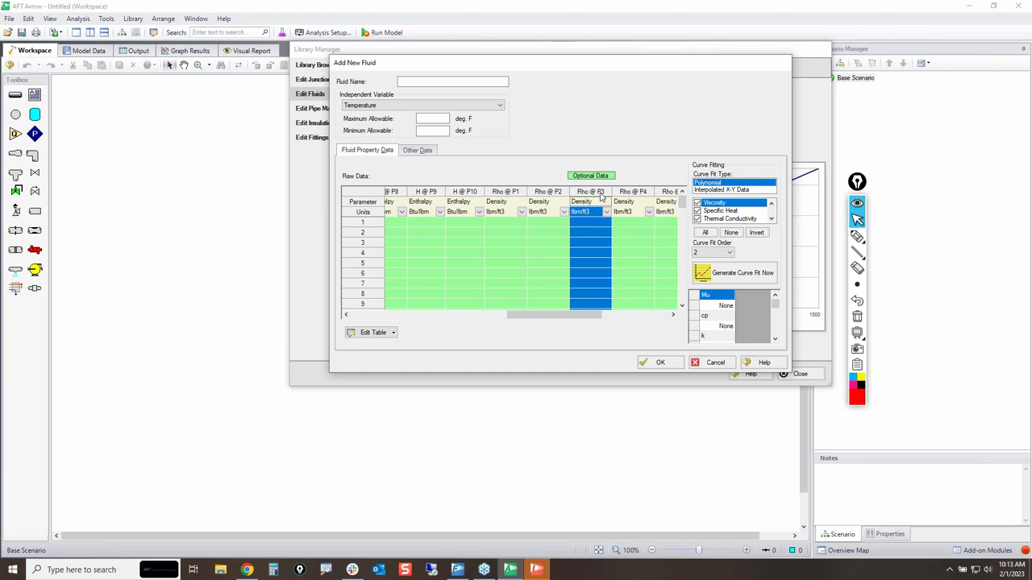
# Step: Return to Other Data, mark density point P3, the Fluid Property Data heading and both pressure table titles with the pen, and clear the marks
pyautogui.click(414, 151)
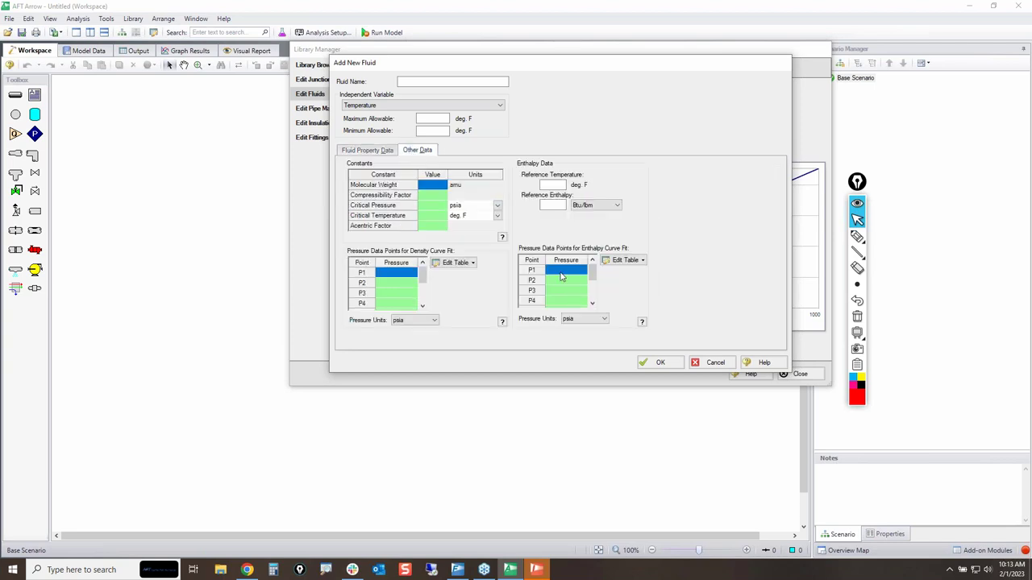
pyautogui.click(857, 236)
pyautogui.moveTo(345, 288)
pyautogui.mouseDown()
pyautogui.moveTo(421, 294)
pyautogui.moveTo(341, 299)
pyautogui.moveTo(372, 290)
pyautogui.mouseUp()
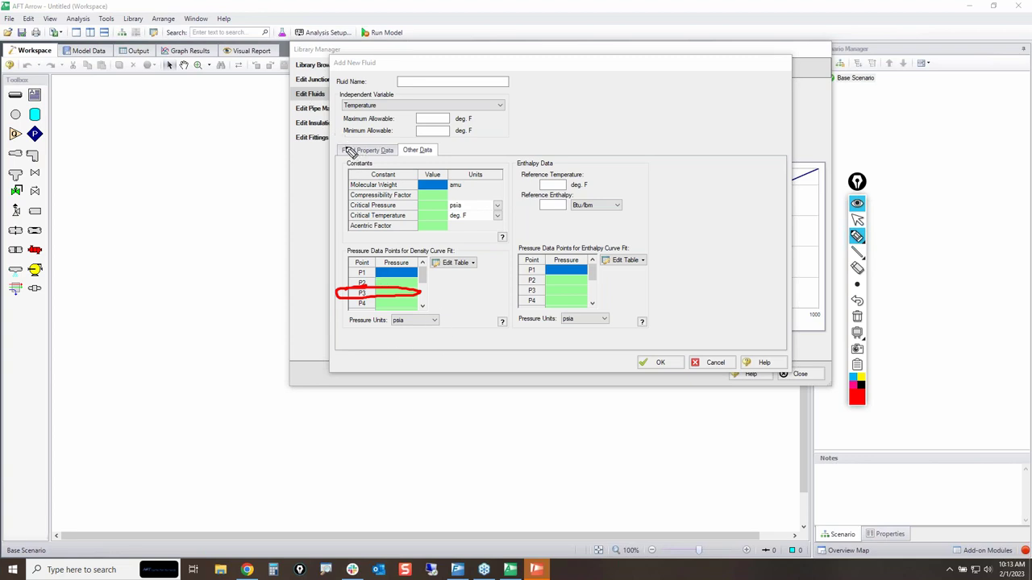
pyautogui.moveTo(340, 145)
pyautogui.mouseDown()
pyautogui.moveTo(378, 146)
pyautogui.moveTo(375, 164)
pyautogui.moveTo(320, 147)
pyautogui.moveTo(360, 143)
pyautogui.mouseUp()
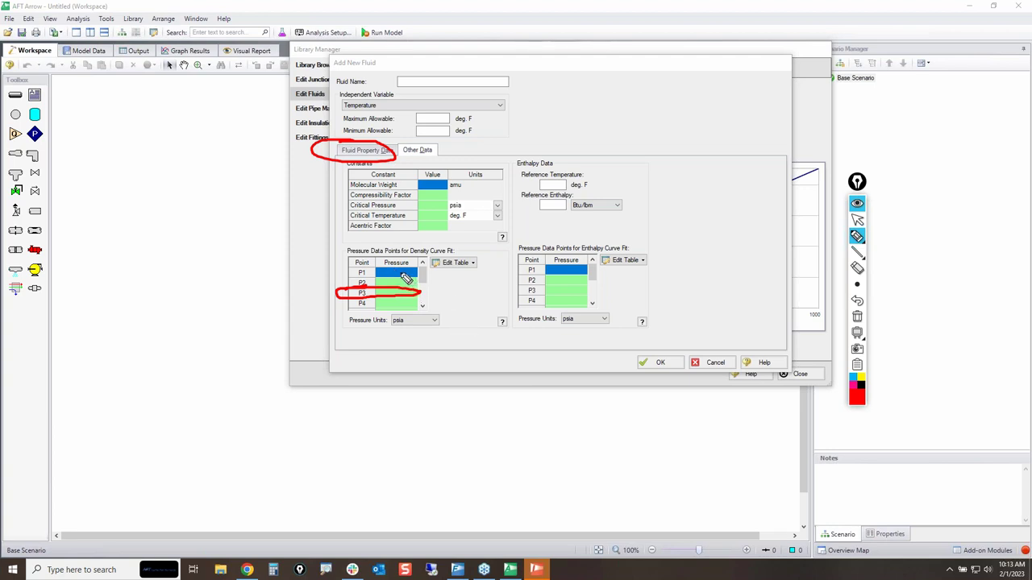
pyautogui.moveTo(338, 251)
pyautogui.mouseDown()
pyautogui.moveTo(442, 262)
pyautogui.moveTo(381, 248)
pyautogui.mouseUp()
pyautogui.moveTo(536, 249); pyautogui.dragTo(611, 250)
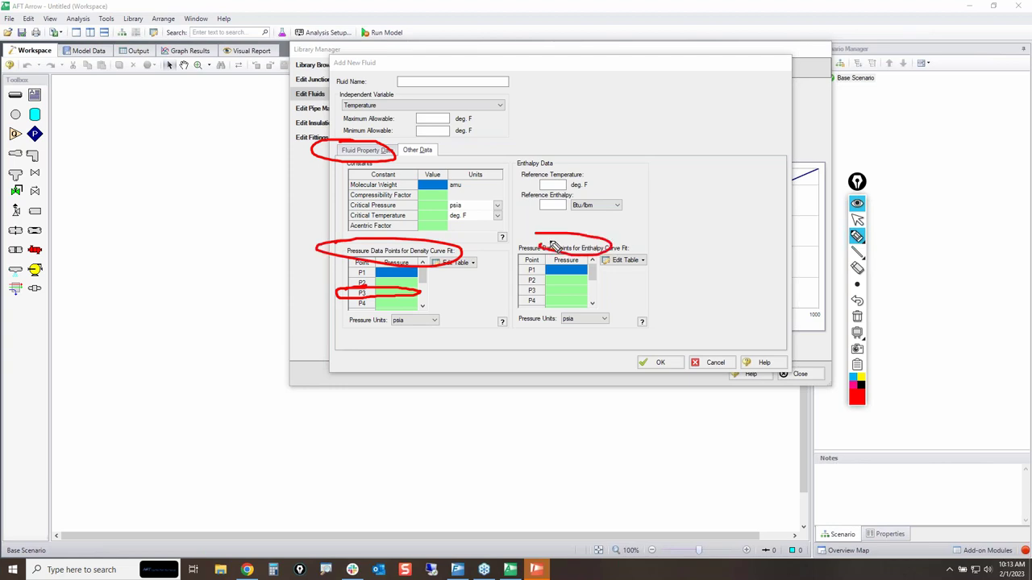
pyautogui.click(857, 316)
pyautogui.click(857, 219)
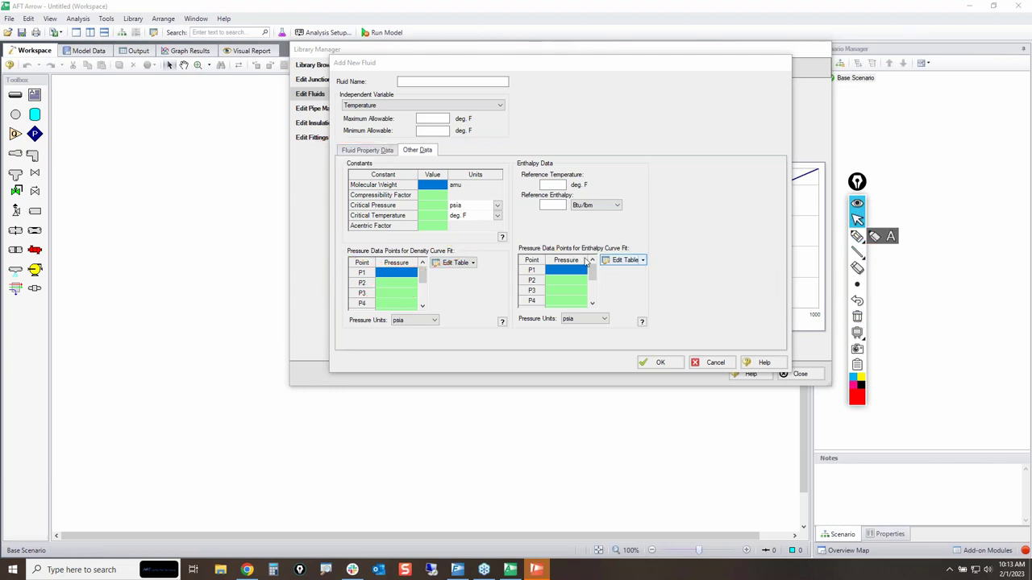
# Step: Discard the new fluid and close the Library Manager
pyautogui.click(431, 197)
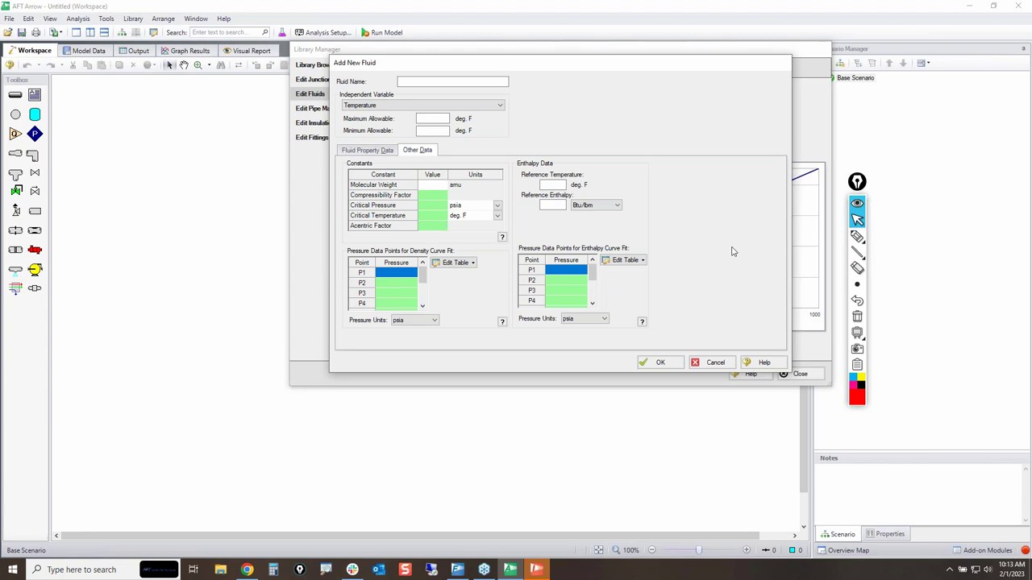
pyautogui.click(715, 362)
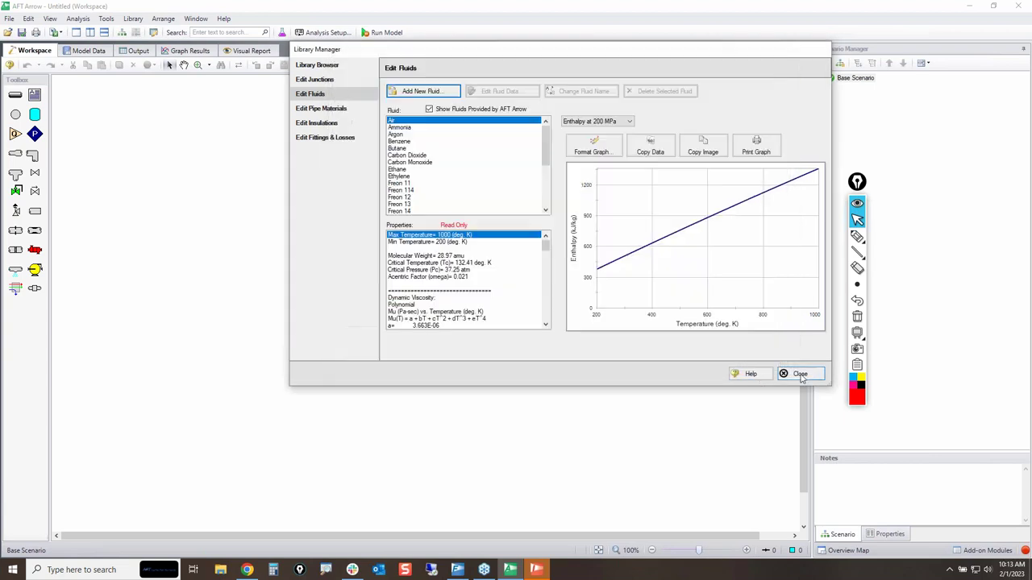
pyautogui.click(797, 374)
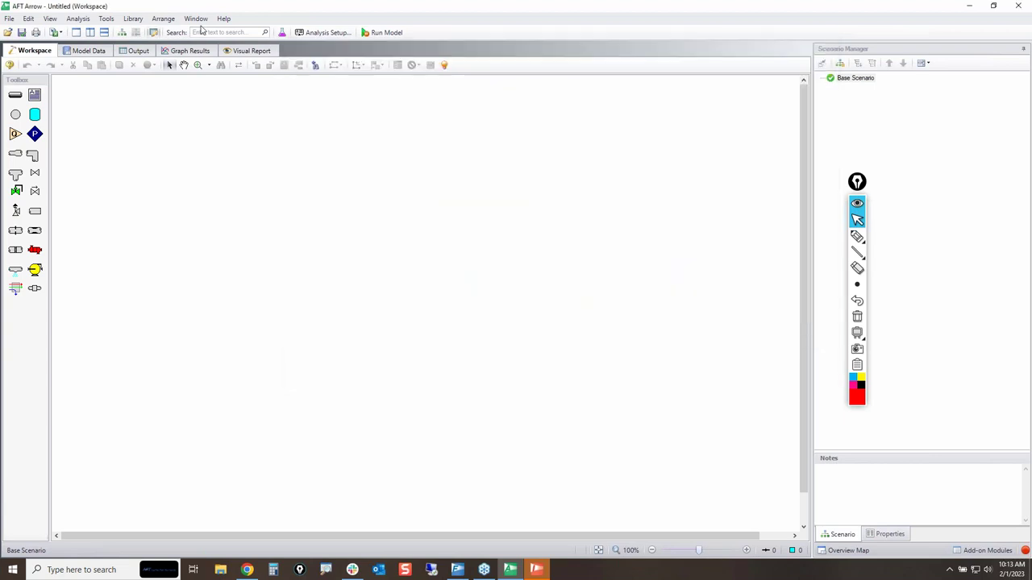
# Step: In Analysis Setup, add Air to the model, view the equation of state options, and discard the changes
pyautogui.click(318, 32)
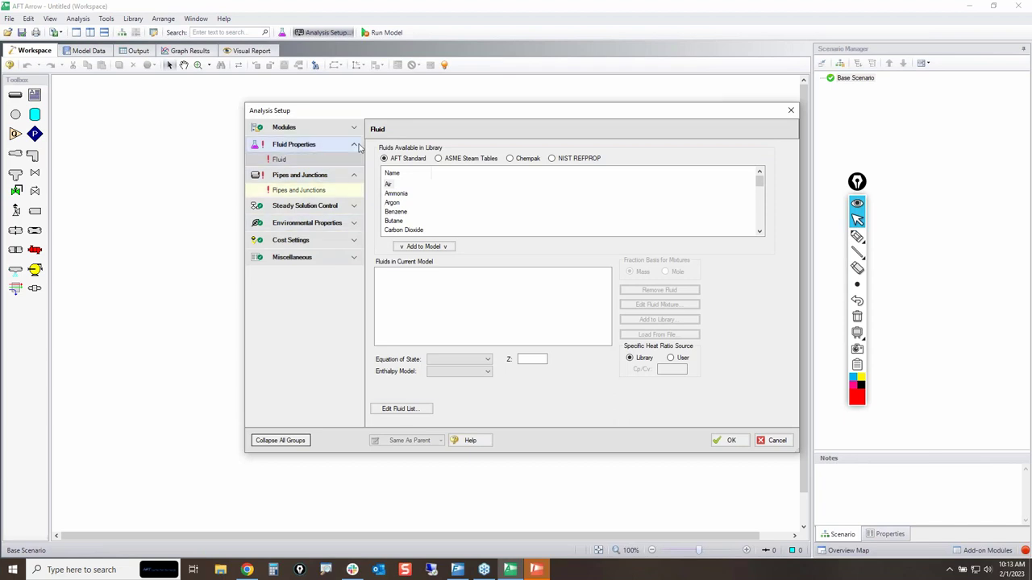
pyautogui.click(393, 194)
pyautogui.doubleClick(390, 185)
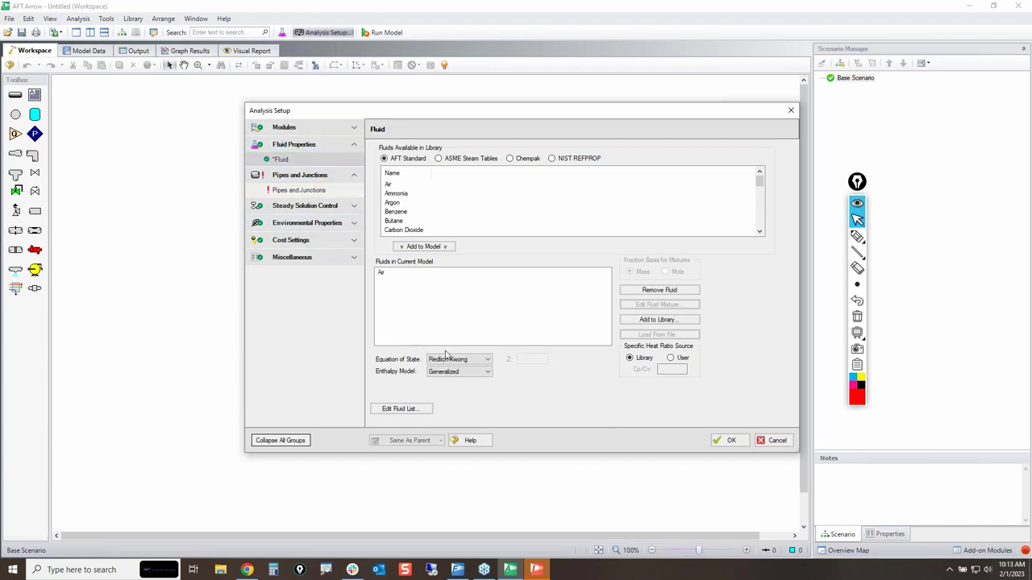
pyautogui.click(470, 359)
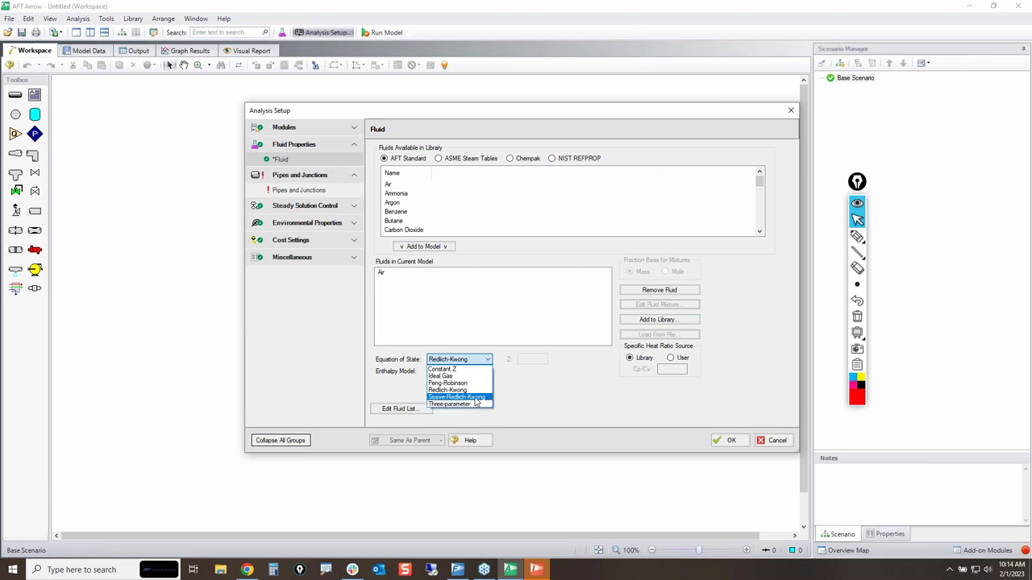
pyautogui.click(636, 414)
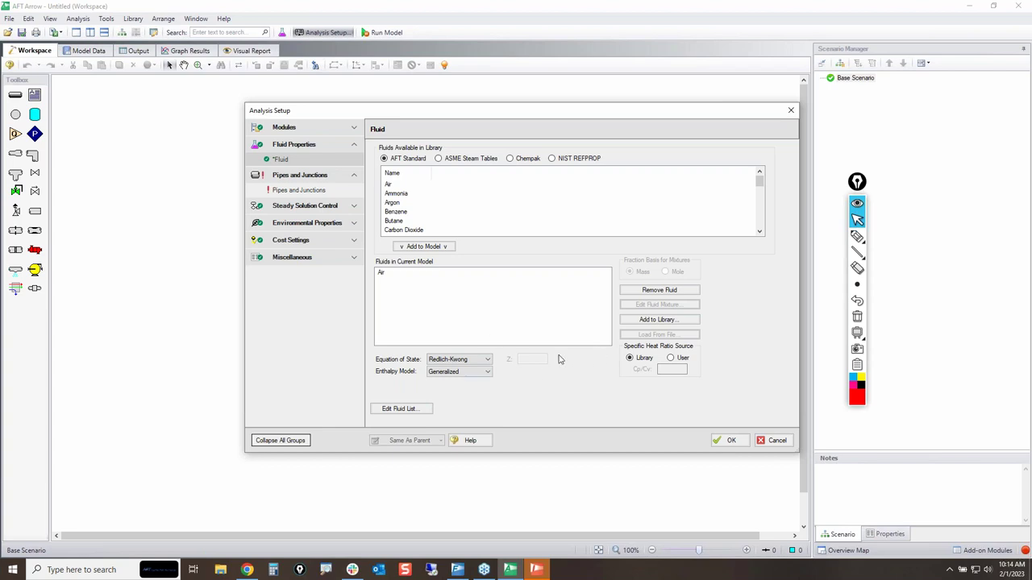
pyautogui.click(776, 442)
# Step: Switch to AFT Impulse, start a blank model, and begin adding a new fluid in the Library Manager
pyautogui.click(552, 573)
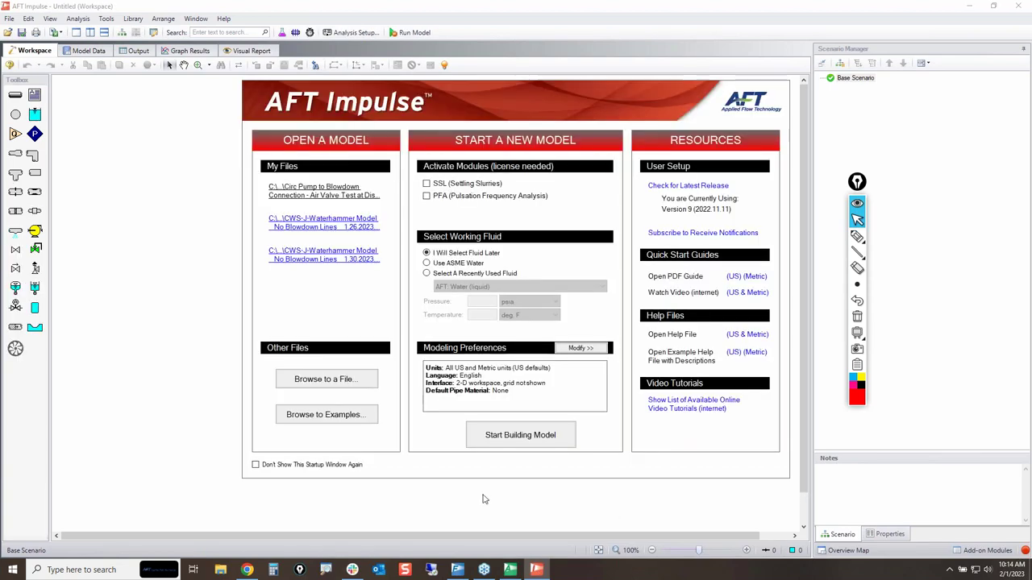
pyautogui.click(514, 427)
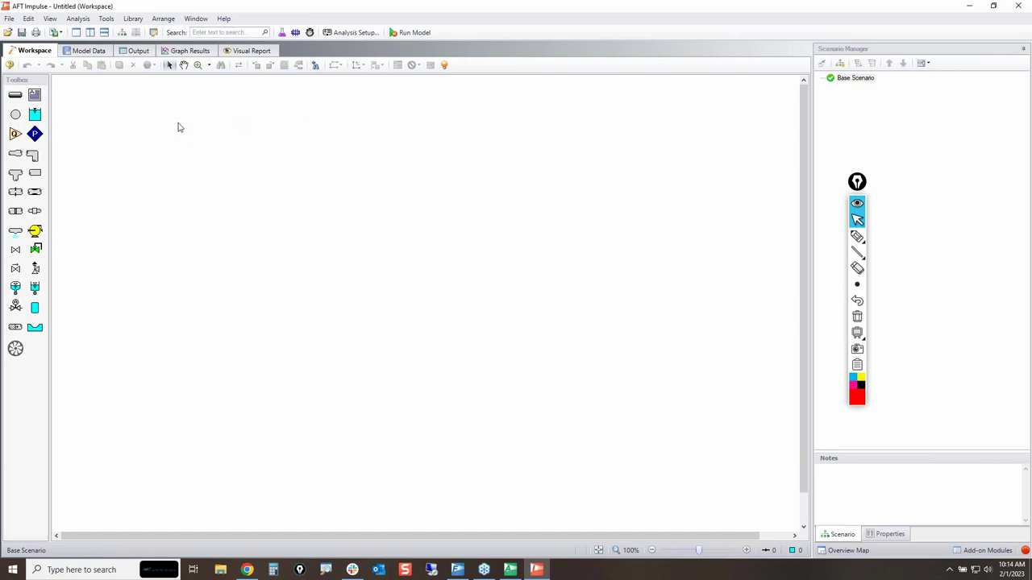
pyautogui.click(131, 19)
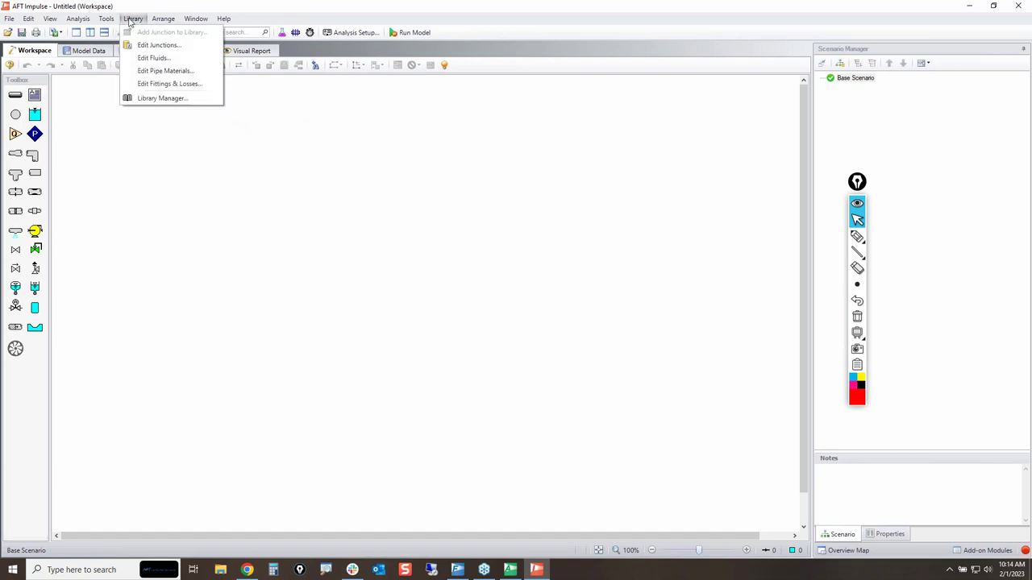
pyautogui.click(161, 97)
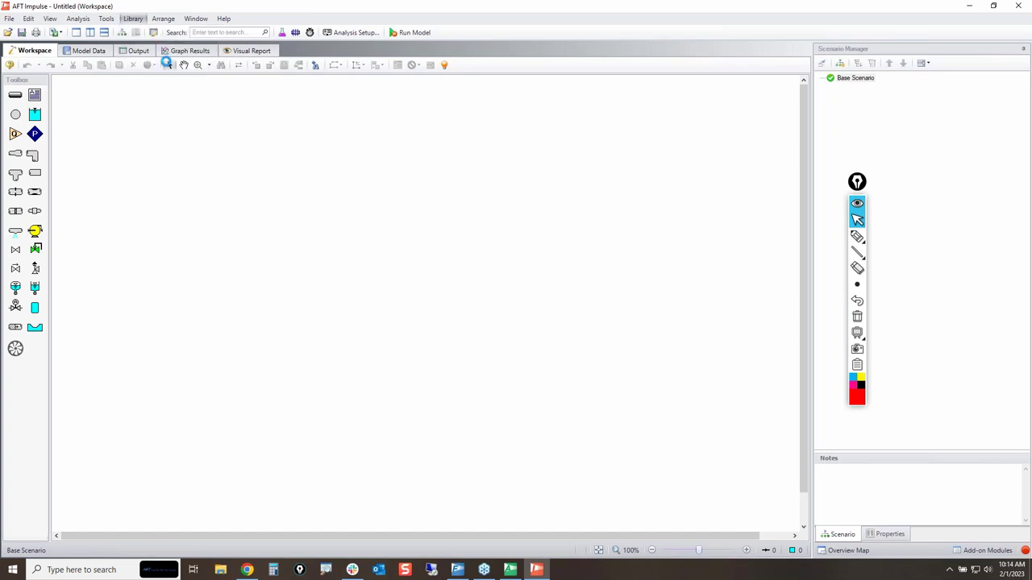
pyautogui.click(415, 92)
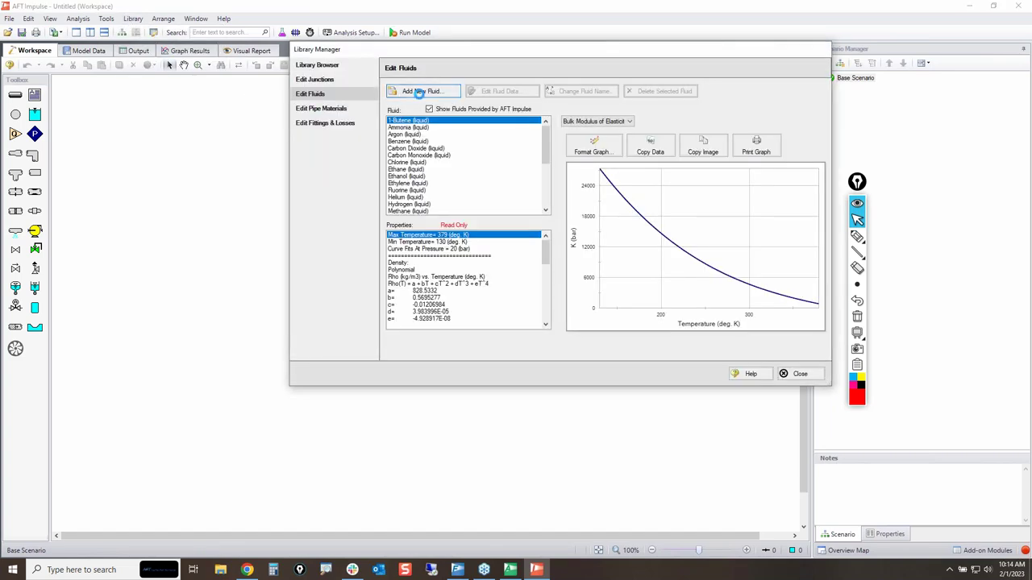
# Step: Mark the Bulk Modulus column with the pen, clear the annotations, and close the library without adding the fluid
pyautogui.click(857, 236)
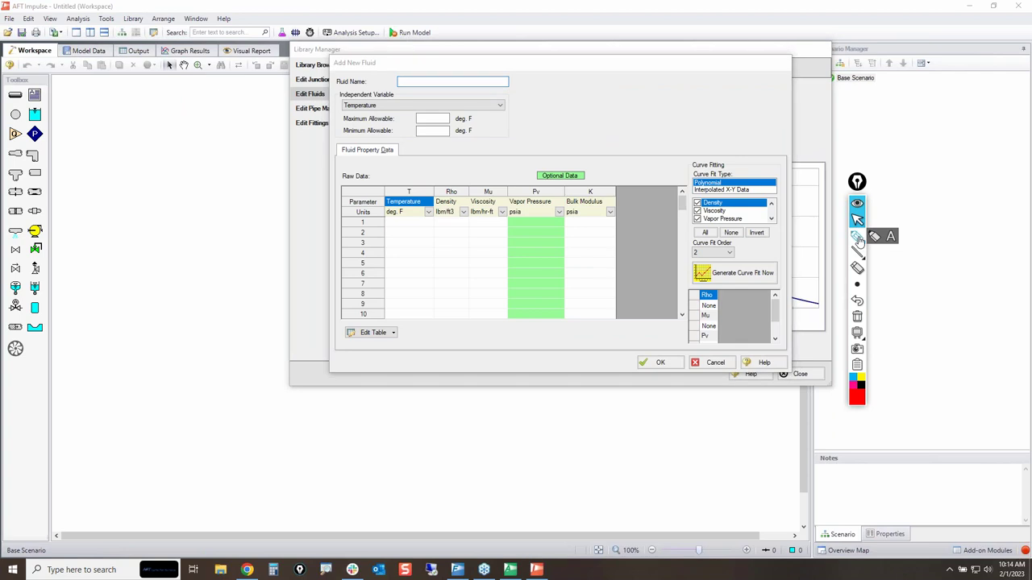
pyautogui.moveTo(563, 183)
pyautogui.mouseDown()
pyautogui.moveTo(567, 318)
pyautogui.moveTo(628, 325)
pyautogui.moveTo(614, 154)
pyautogui.moveTo(551, 185)
pyautogui.moveTo(565, 210)
pyautogui.mouseUp()
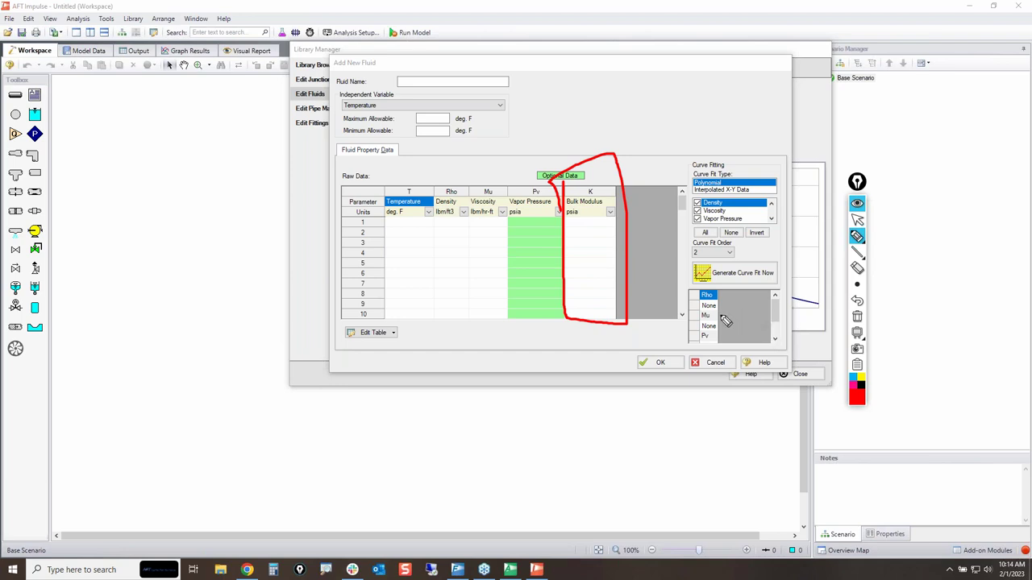
pyautogui.moveTo(590, 196)
pyautogui.mouseDown()
pyautogui.moveTo(568, 184)
pyautogui.moveTo(622, 204)
pyautogui.moveTo(568, 211)
pyautogui.moveTo(587, 181)
pyautogui.moveTo(620, 219)
pyautogui.moveTo(574, 183)
pyautogui.moveTo(638, 213)
pyautogui.mouseUp()
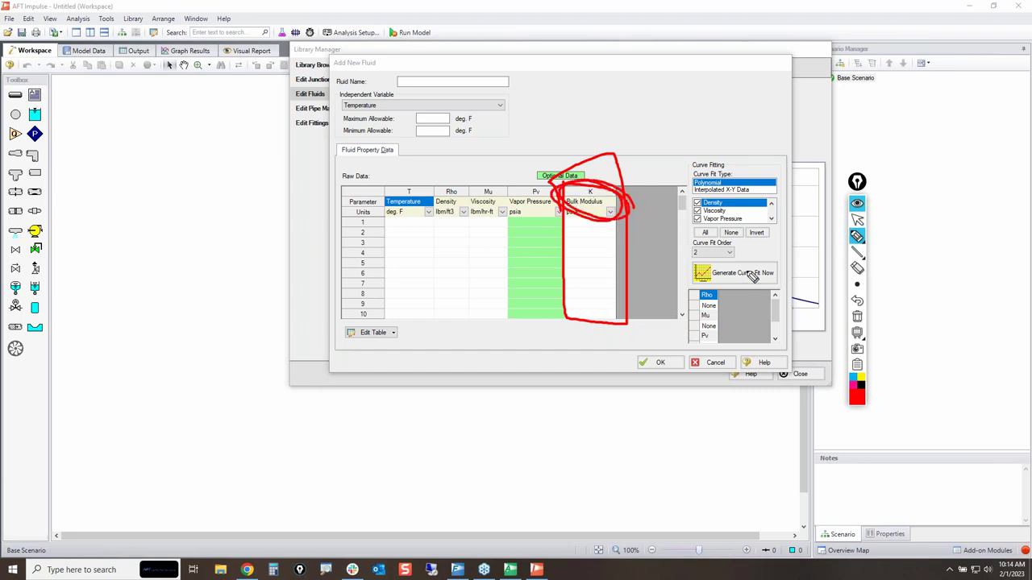
pyautogui.click(858, 317)
pyautogui.click(857, 219)
pyautogui.click(716, 363)
pyautogui.click(800, 376)
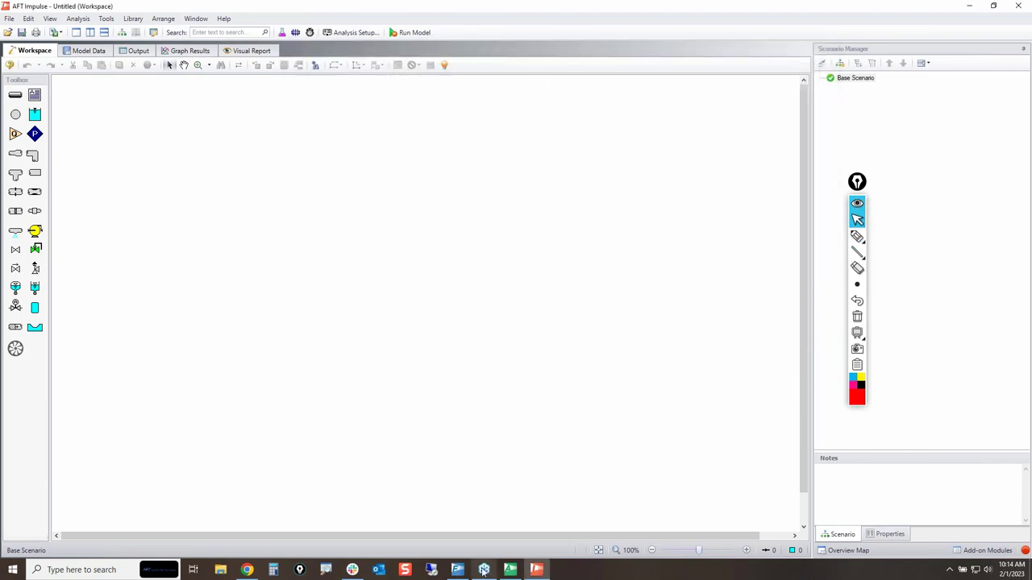
# Step: Switch to AFT Fathom, draw a pipe in the workspace, and open its Pipe Properties
pyautogui.click(458, 570)
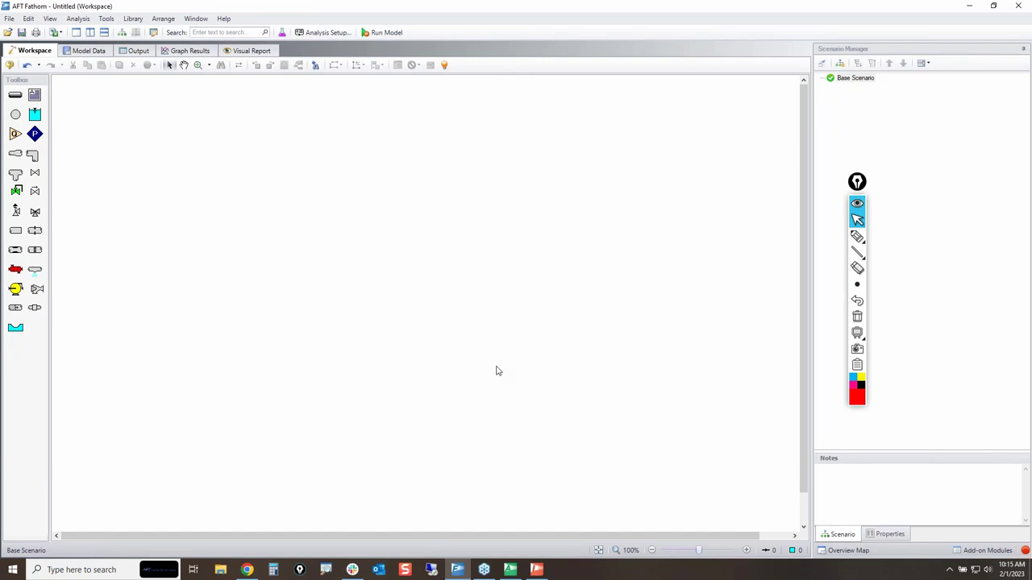
pyautogui.click(14, 95)
pyautogui.moveTo(207, 162); pyautogui.dragTo(396, 232)
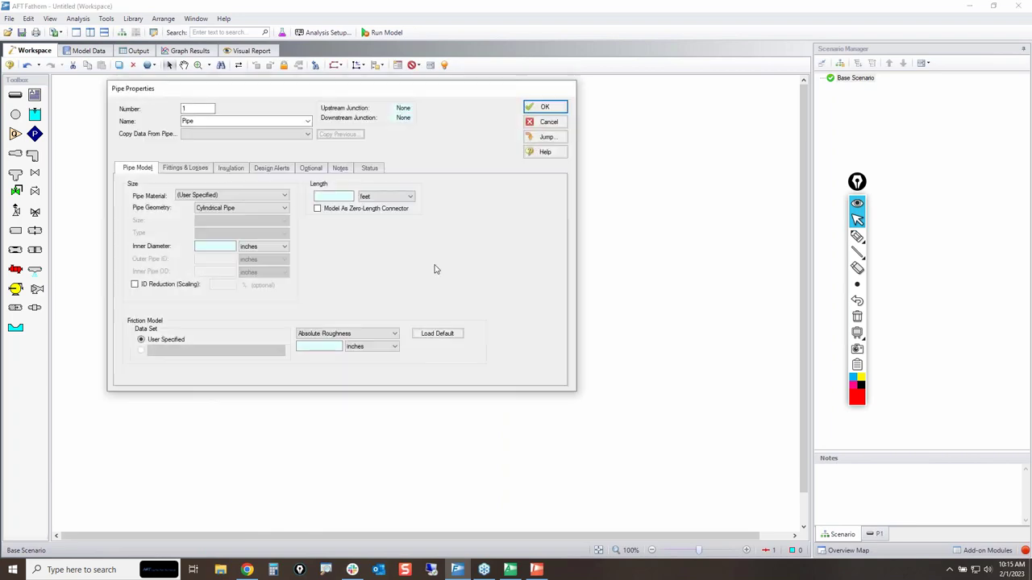
# Step: Mark the pipe's inner diameter, length and friction roughness inputs with the pen, and clear the annotations
pyautogui.click(858, 237)
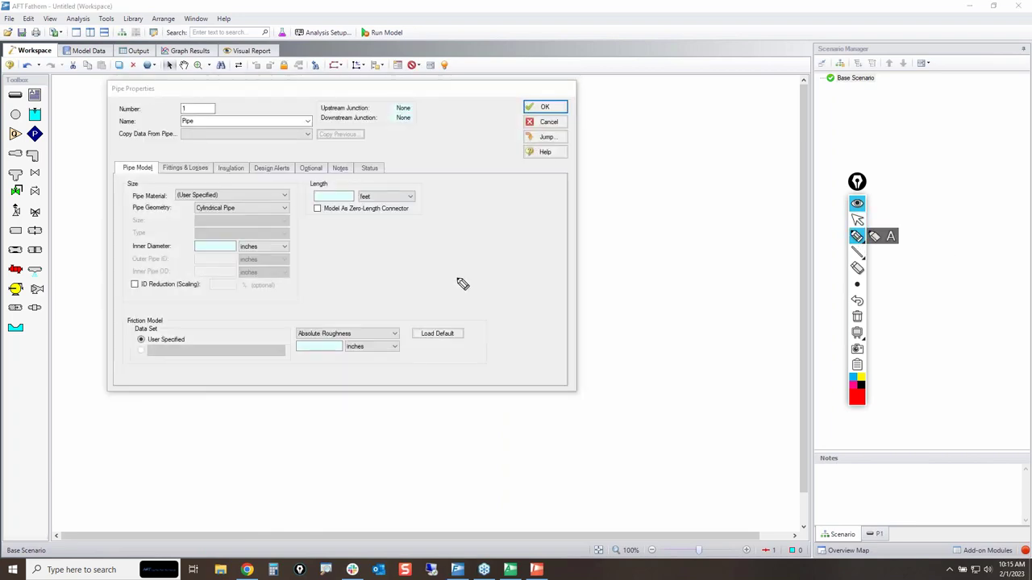
pyautogui.moveTo(121, 240)
pyautogui.mouseDown()
pyautogui.moveTo(240, 239)
pyautogui.moveTo(292, 255)
pyautogui.moveTo(114, 235)
pyautogui.moveTo(171, 242)
pyautogui.mouseUp()
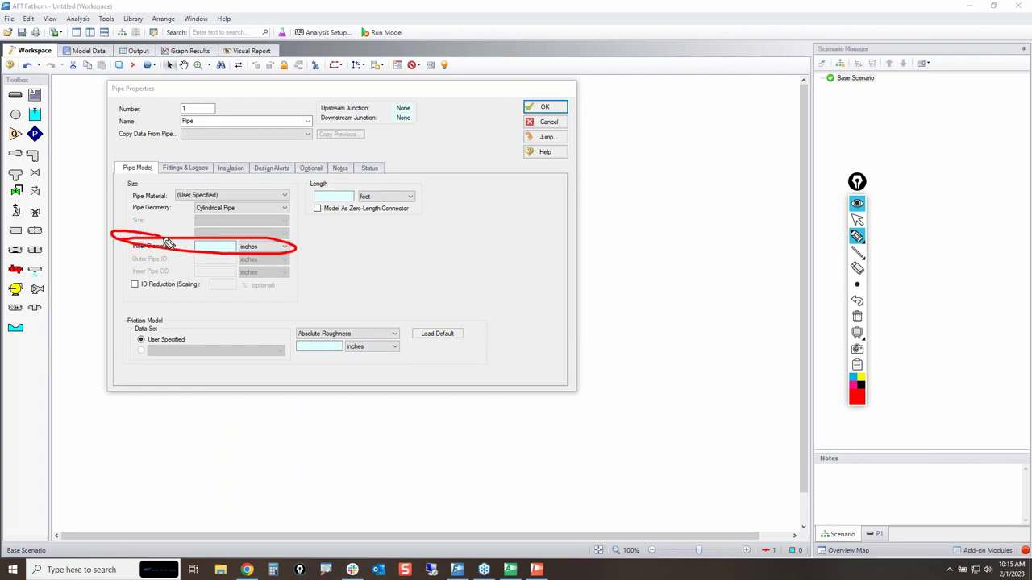
pyautogui.moveTo(320, 180)
pyautogui.mouseDown()
pyautogui.moveTo(305, 202)
pyautogui.moveTo(317, 184)
pyautogui.mouseUp()
pyautogui.moveTo(292, 353)
pyautogui.mouseDown()
pyautogui.moveTo(303, 333)
pyautogui.moveTo(283, 335)
pyautogui.mouseUp()
pyautogui.click(860, 319)
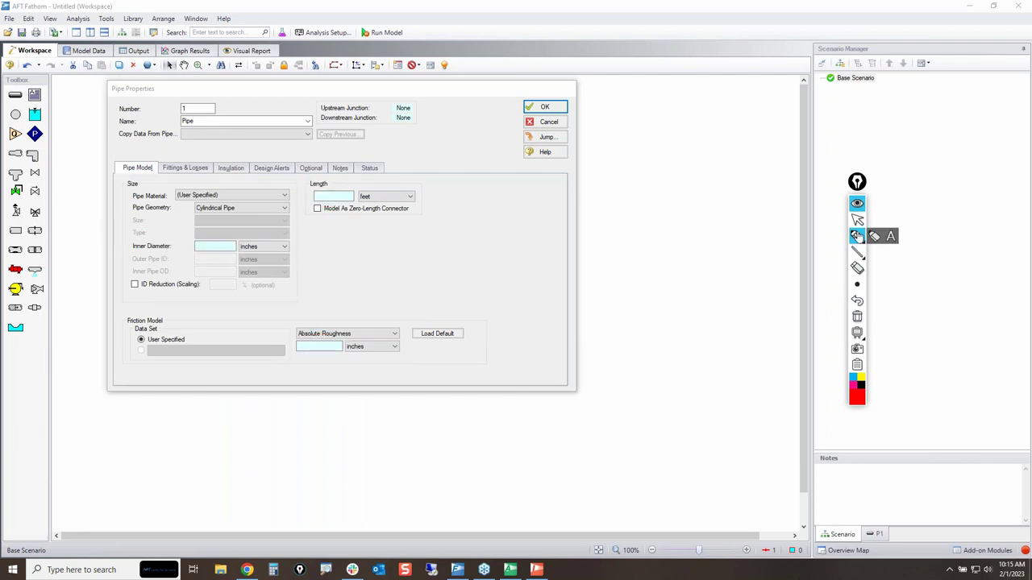
pyautogui.click(858, 222)
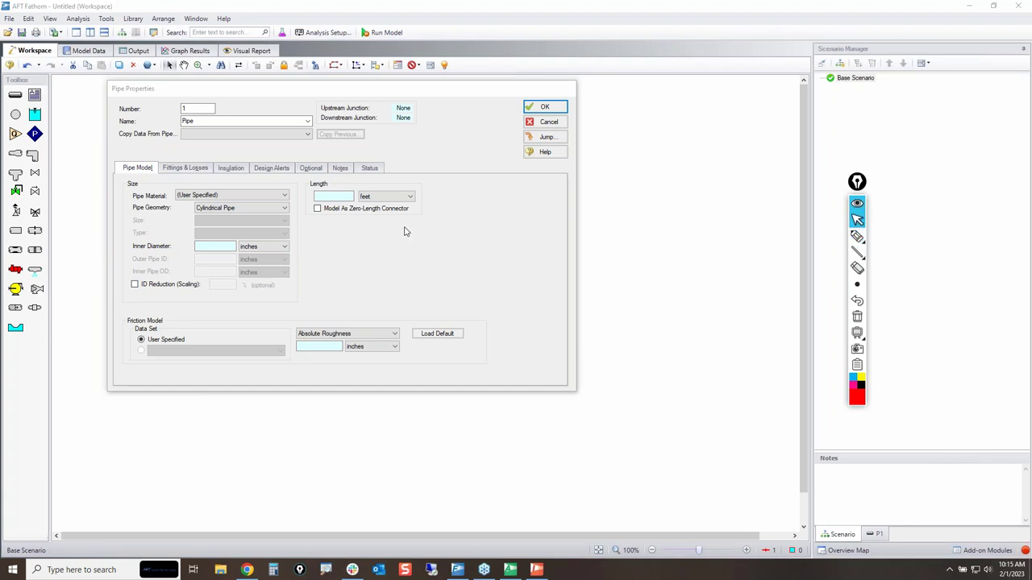
# Step: Choose Steel - ANSI, 6 inch and STD (schedule 40) for the pipe, and cancel its properties without saving
pyautogui.click(254, 200)
pyautogui.scroll(-5, 226, 234)
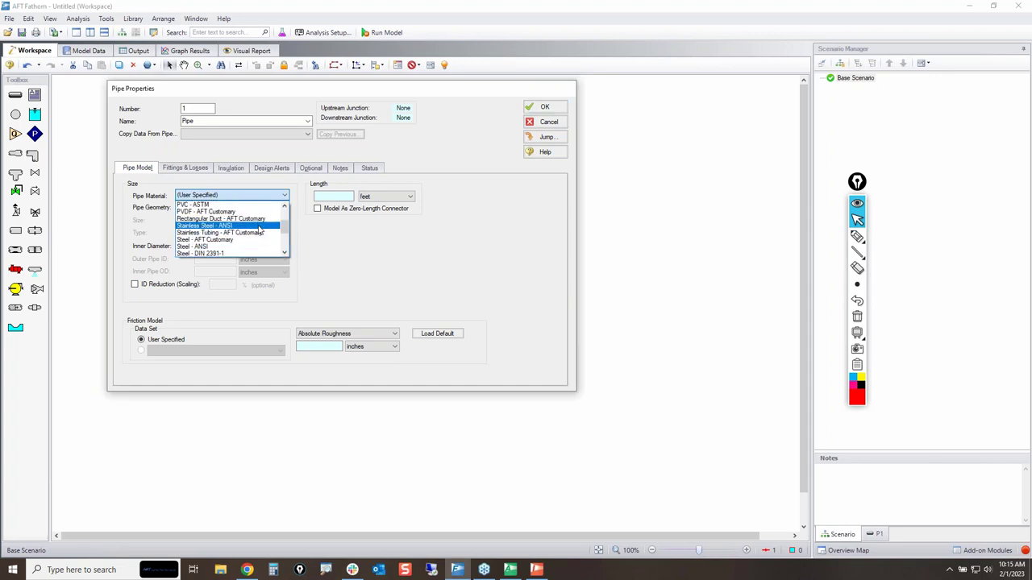
pyautogui.click(212, 247)
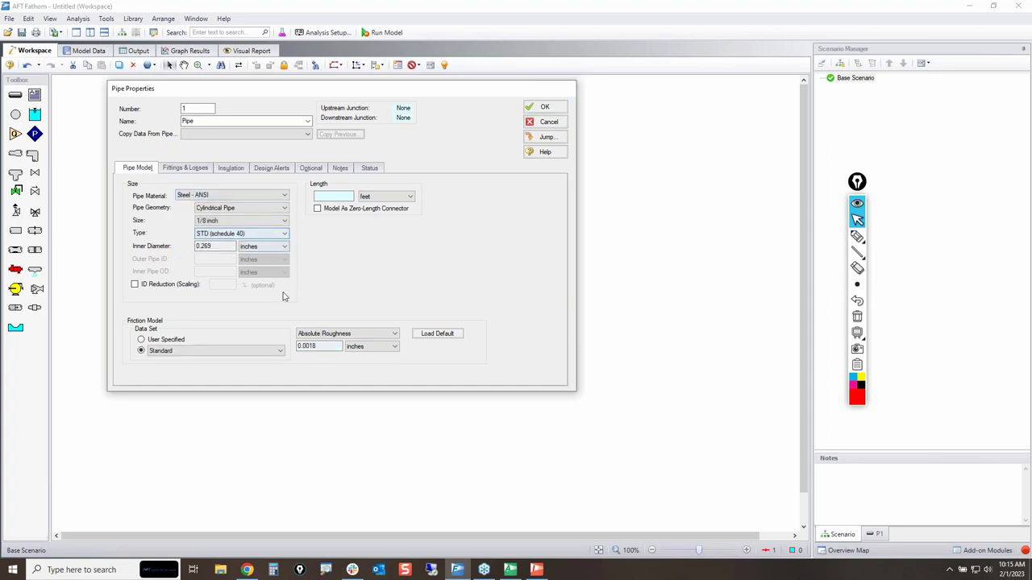
pyautogui.click(238, 221)
pyautogui.scroll(-3, 226, 243)
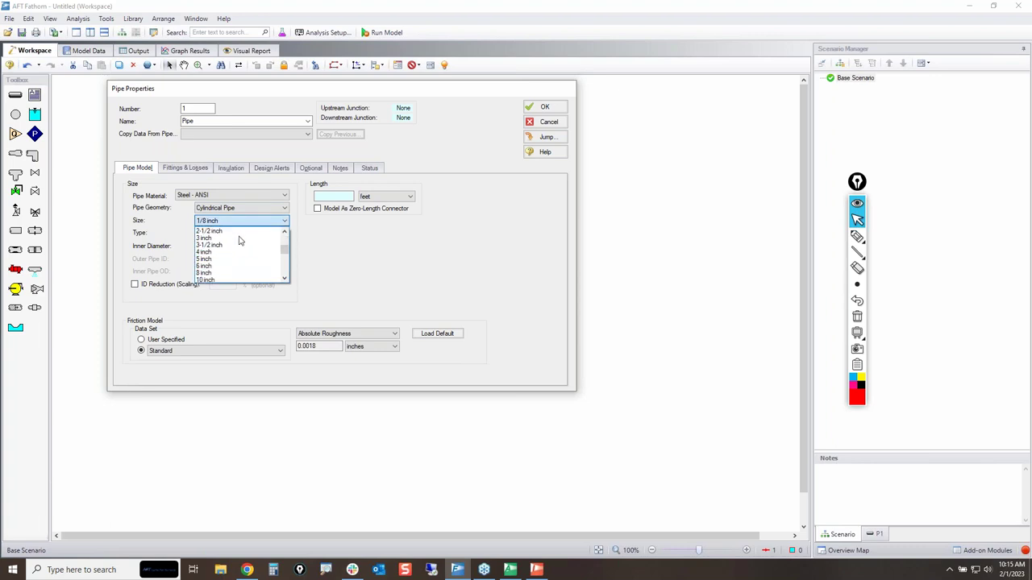
pyautogui.click(208, 266)
pyautogui.click(249, 233)
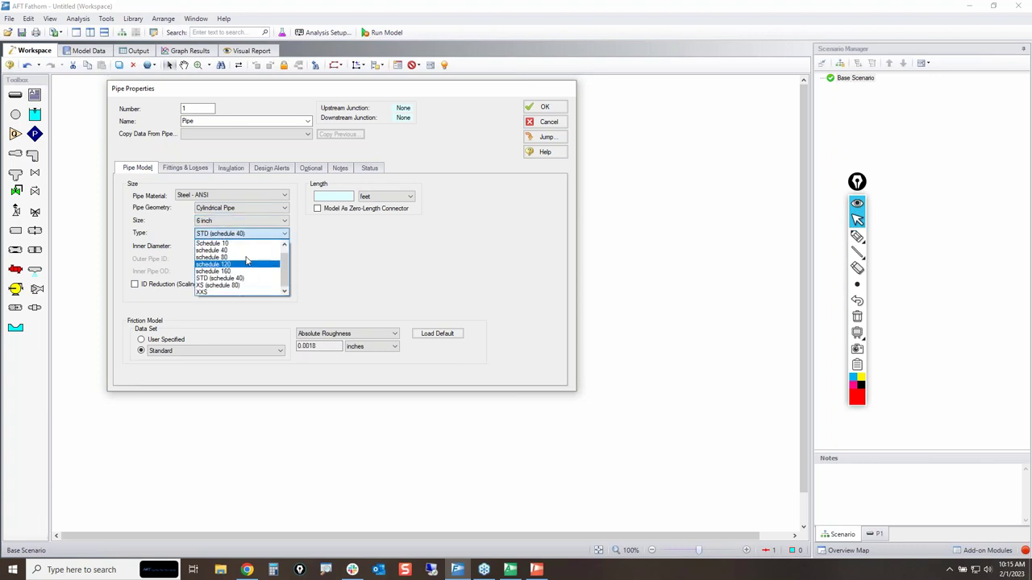
pyautogui.click(299, 270)
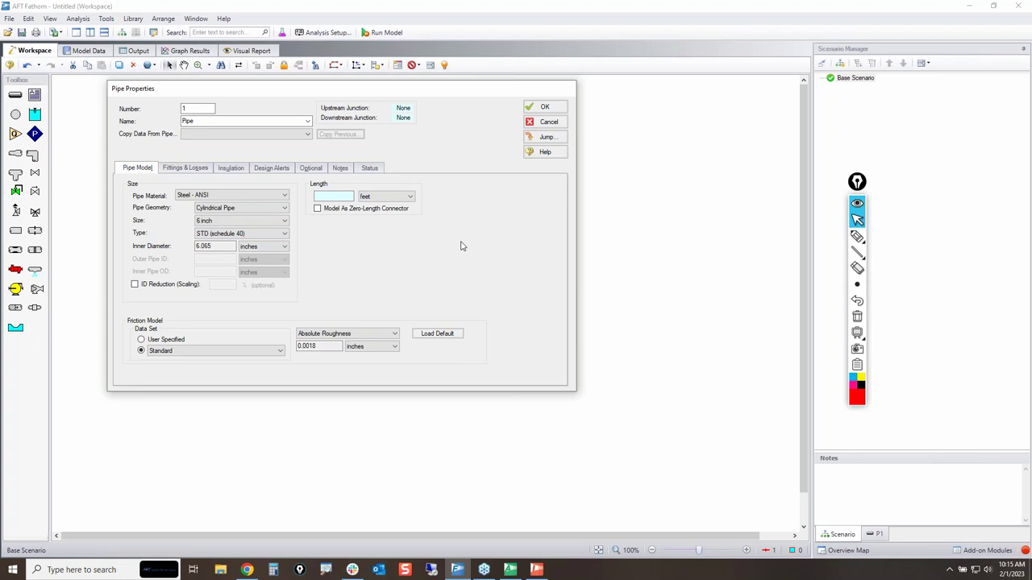
pyautogui.click(552, 125)
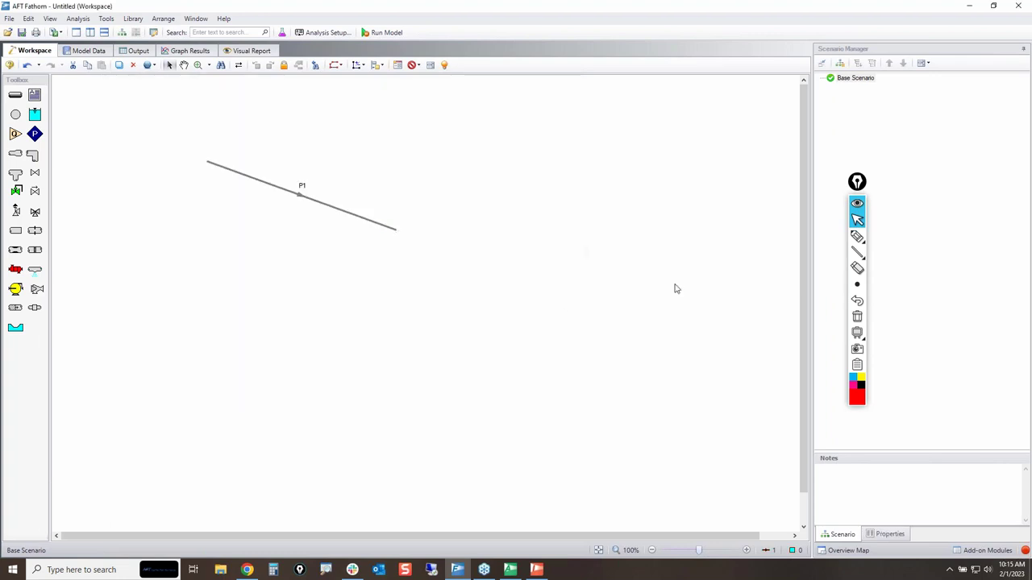
# Step: Open the pipe materials library, circle the list of materials with the pen, and clear the annotation
pyautogui.click(374, 224)
pyautogui.click(584, 300)
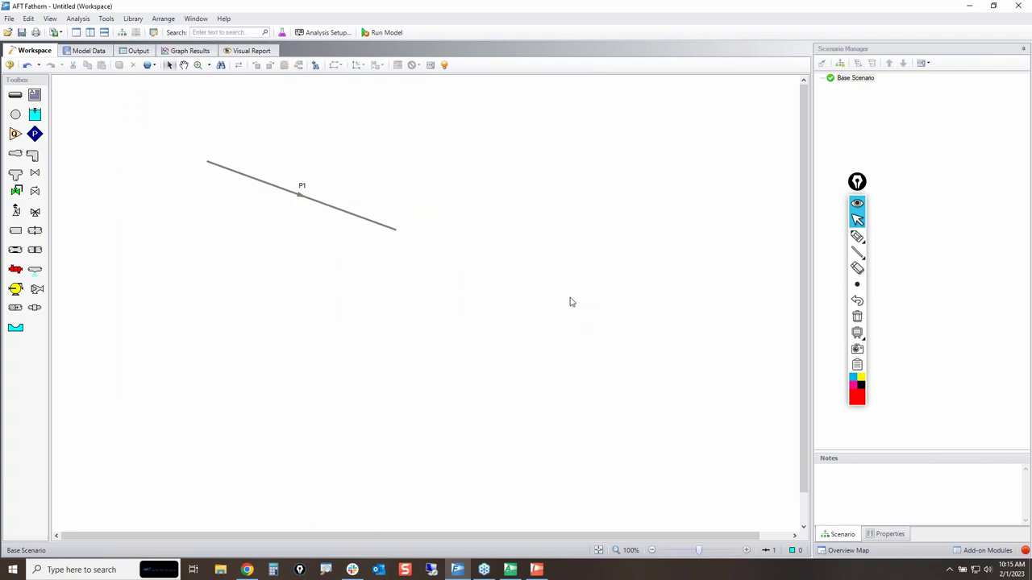
pyautogui.click(129, 20)
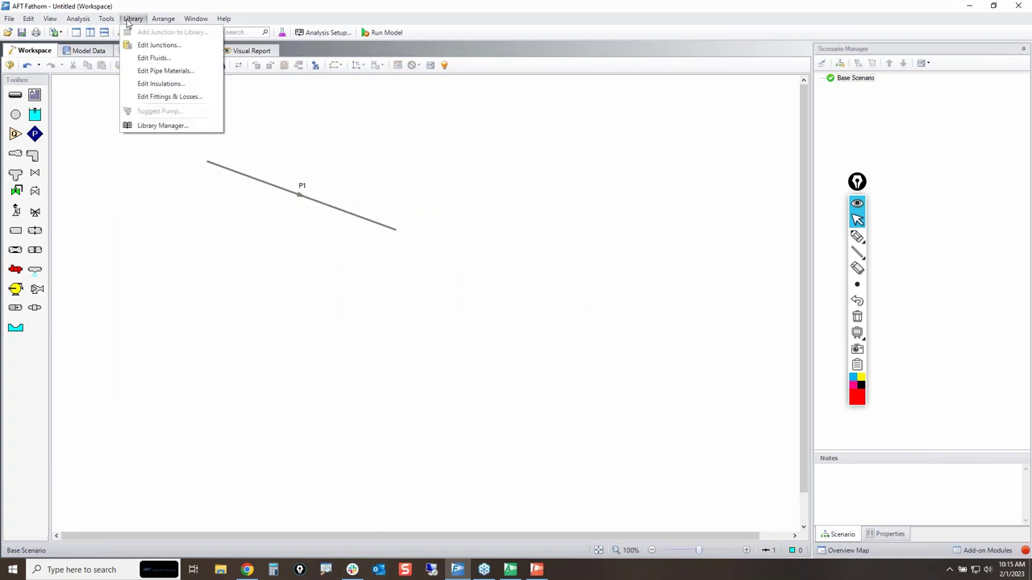
pyautogui.click(156, 74)
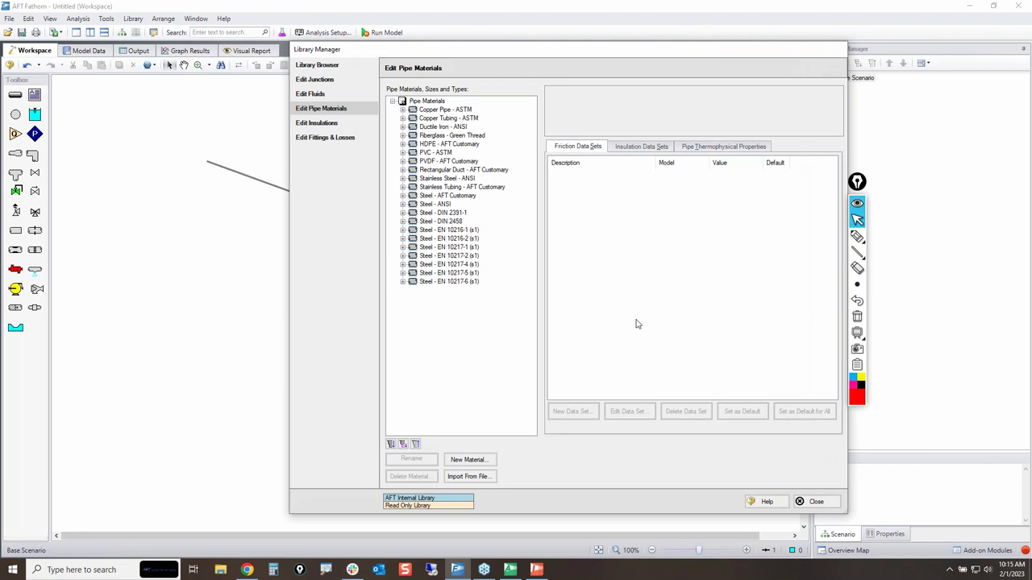
pyautogui.click(857, 237)
pyautogui.moveTo(393, 111)
pyautogui.mouseDown()
pyautogui.moveTo(391, 304)
pyautogui.moveTo(509, 295)
pyautogui.moveTo(534, 244)
pyautogui.moveTo(511, 117)
pyautogui.moveTo(421, 102)
pyautogui.moveTo(400, 116)
pyautogui.mouseUp()
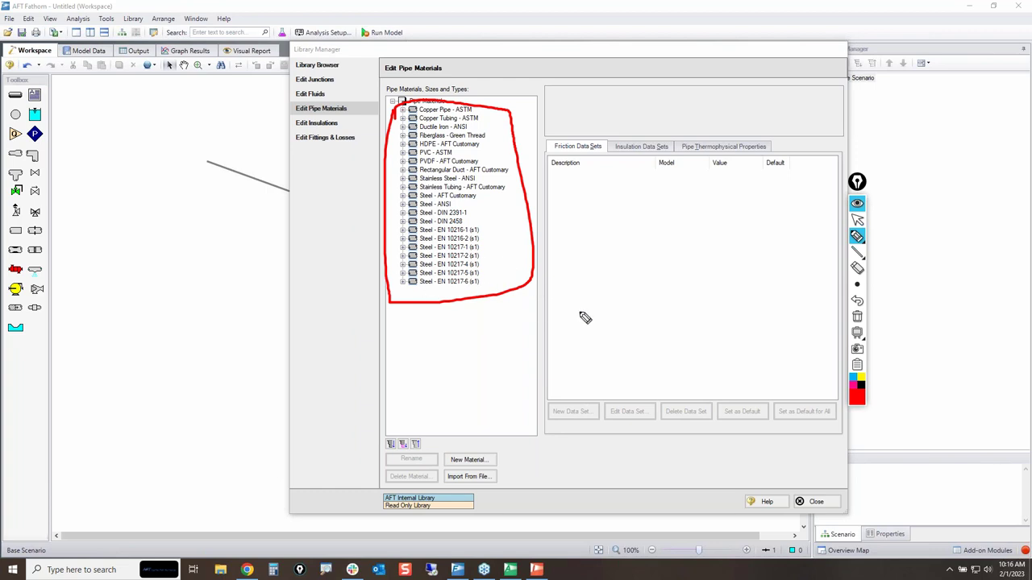
pyautogui.click(857, 219)
pyautogui.click(857, 316)
# Step: Expand the Steel - ANSI material and look through its pipe sizes
pyautogui.click(403, 205)
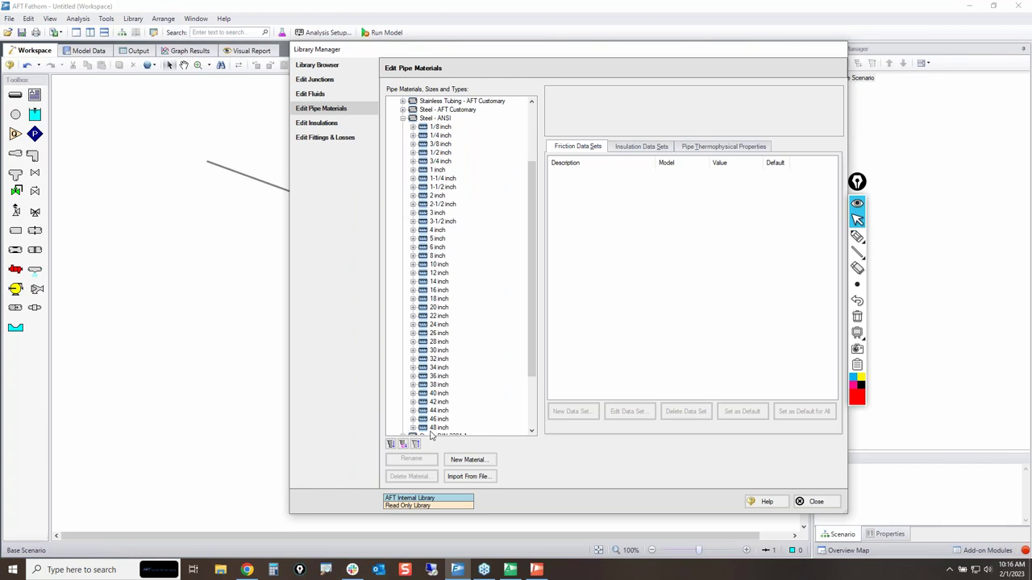
pyautogui.scroll(-1, 458, 382)
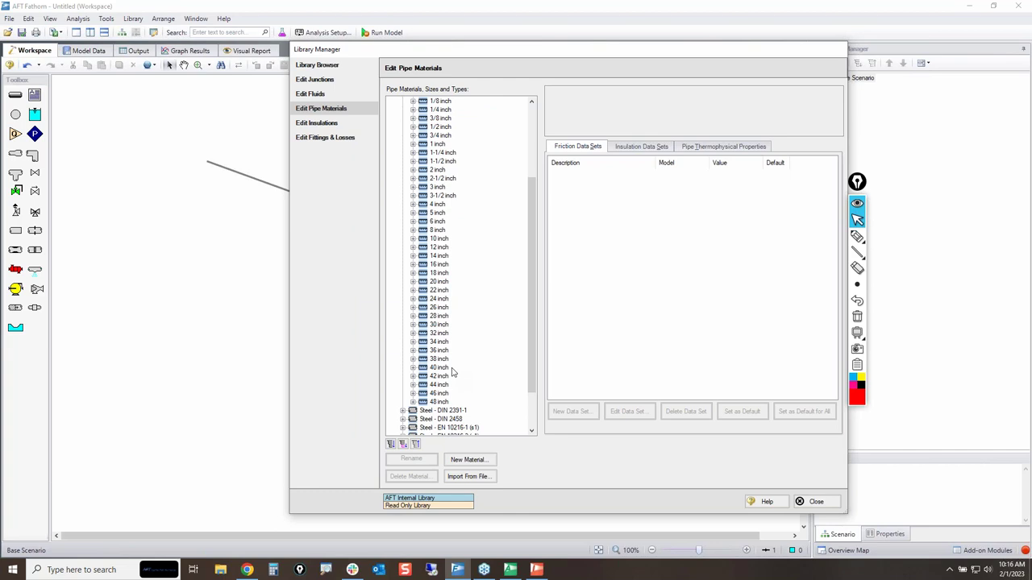
pyautogui.moveTo(532, 273); pyautogui.dragTo(535, 230)
# Step: Cross out Steel - ANSI and circle New Material with the pen, clear the annotations, and collapse the material
pyautogui.click(857, 236)
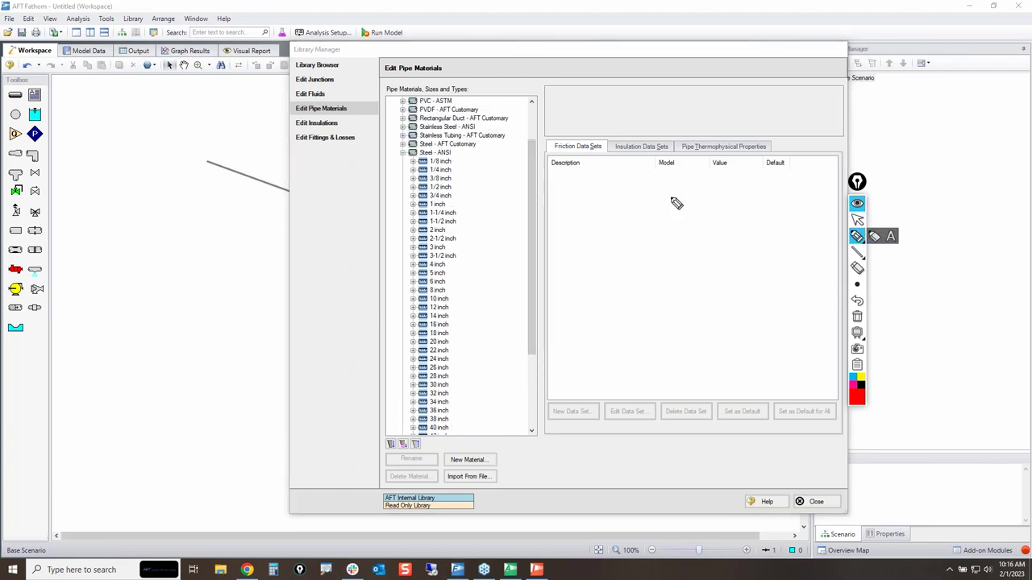
pyautogui.click(413, 146)
pyautogui.moveTo(427, 154)
pyautogui.mouseDown()
pyautogui.moveTo(476, 144)
pyautogui.moveTo(398, 159)
pyautogui.mouseUp()
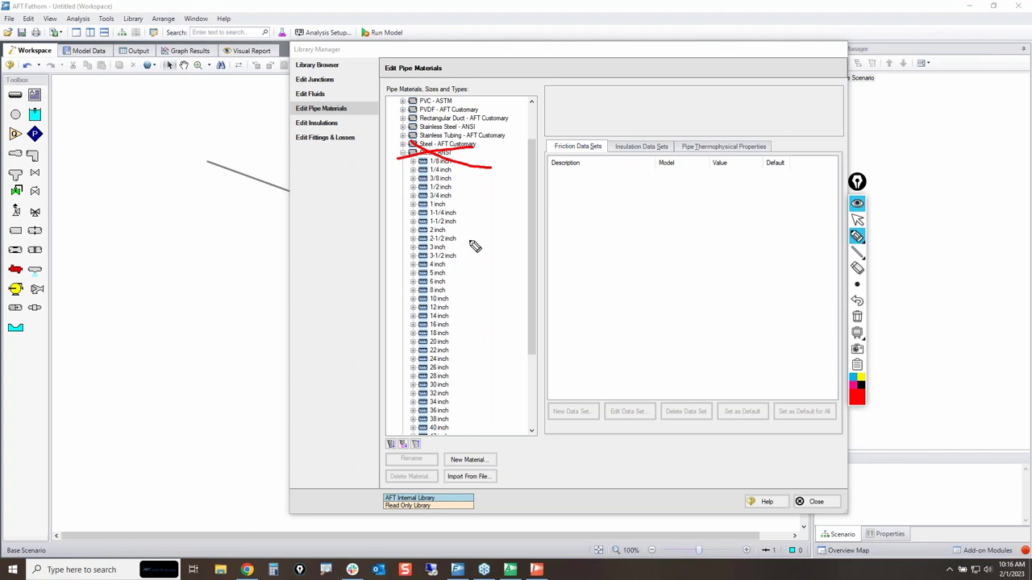
pyautogui.moveTo(446, 458)
pyautogui.mouseDown()
pyautogui.moveTo(497, 452)
pyautogui.moveTo(486, 471)
pyautogui.moveTo(451, 467)
pyautogui.moveTo(445, 456)
pyautogui.moveTo(499, 470)
pyautogui.mouseUp()
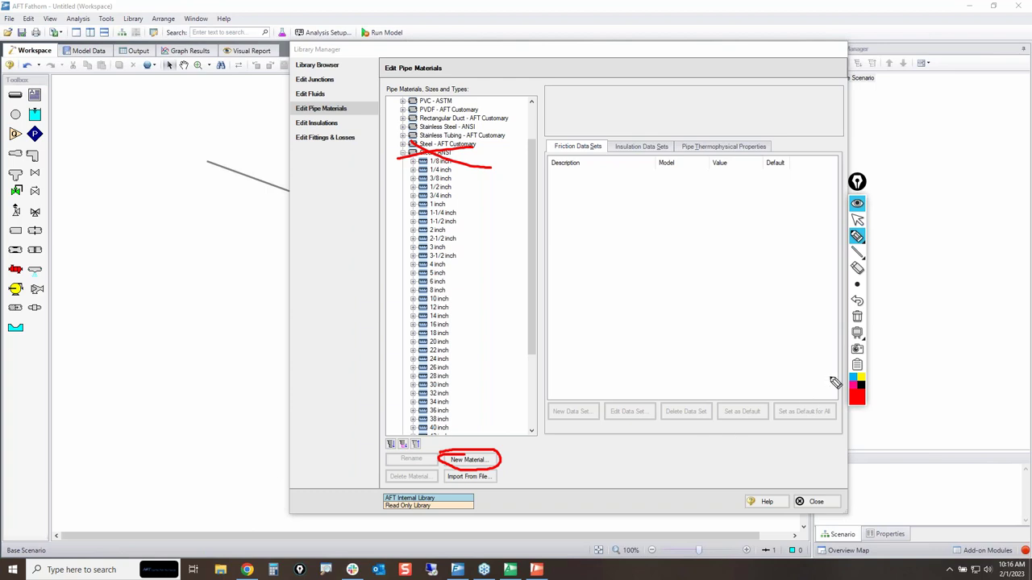
pyautogui.click(857, 317)
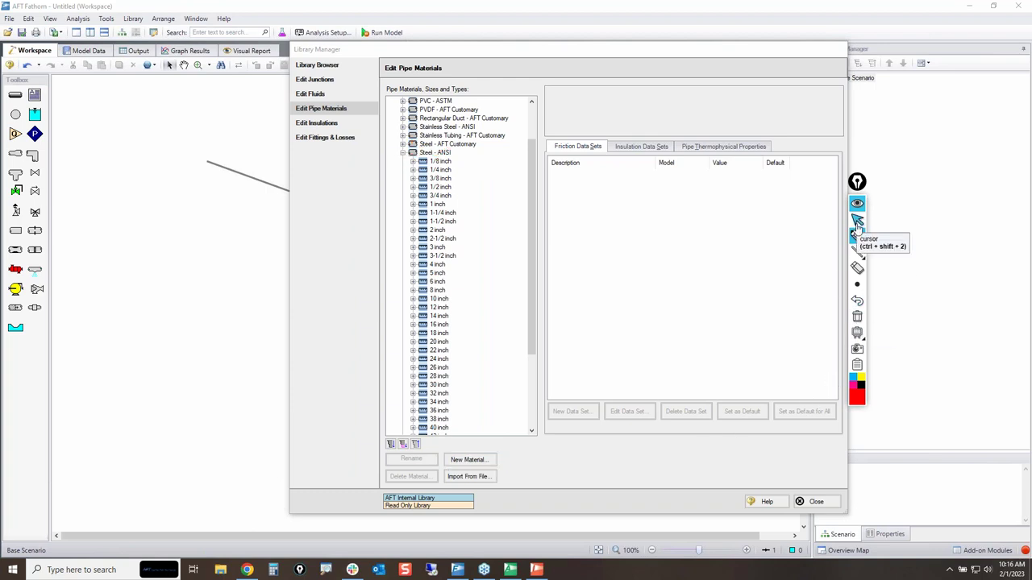
pyautogui.click(402, 153)
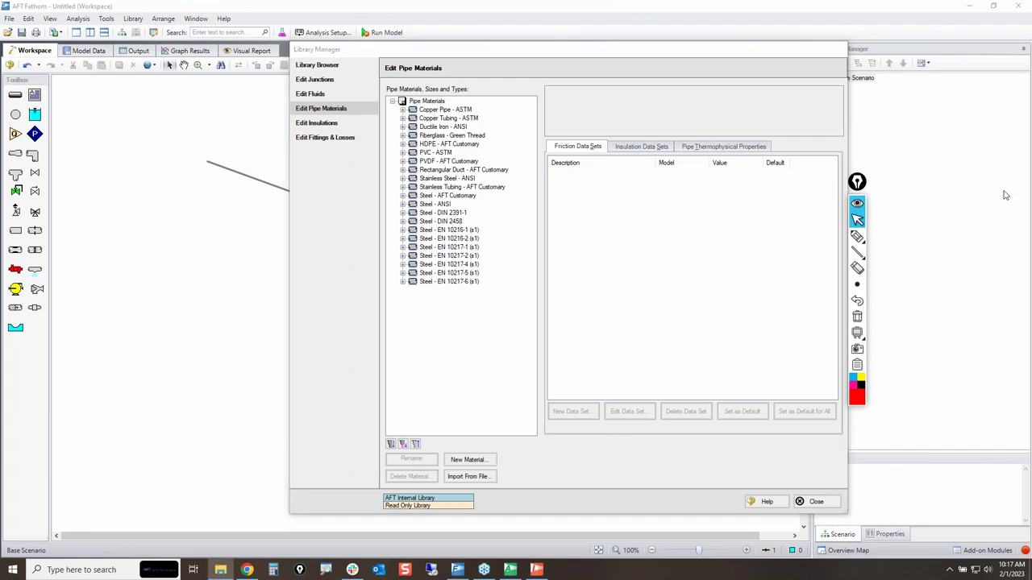
# Step: Switch to File Explorer and go to the AFT Fathom 12 folder inside AFT Products on the C: drive
pyautogui.doubleClick(562, 106)
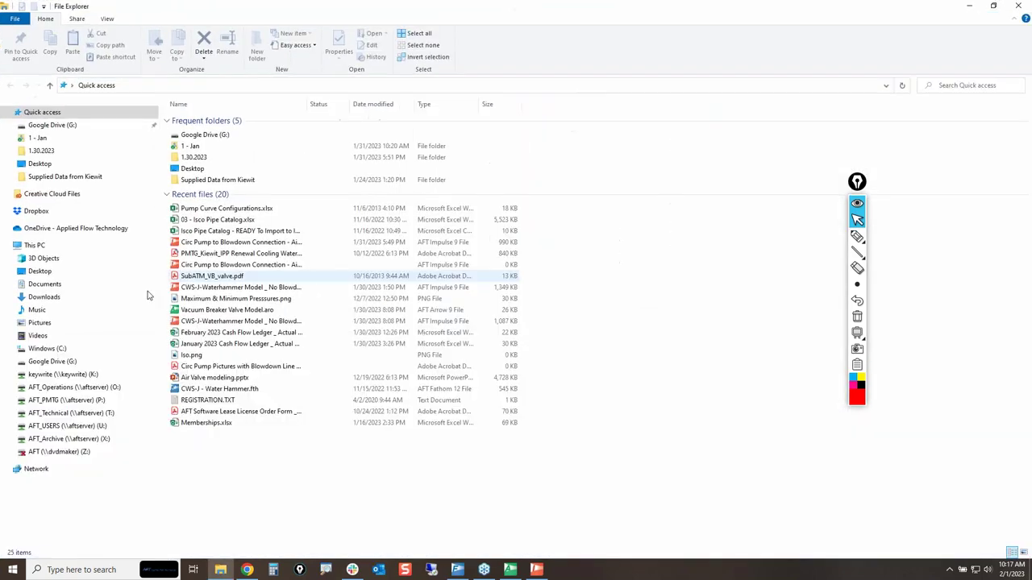
pyautogui.click(37, 247)
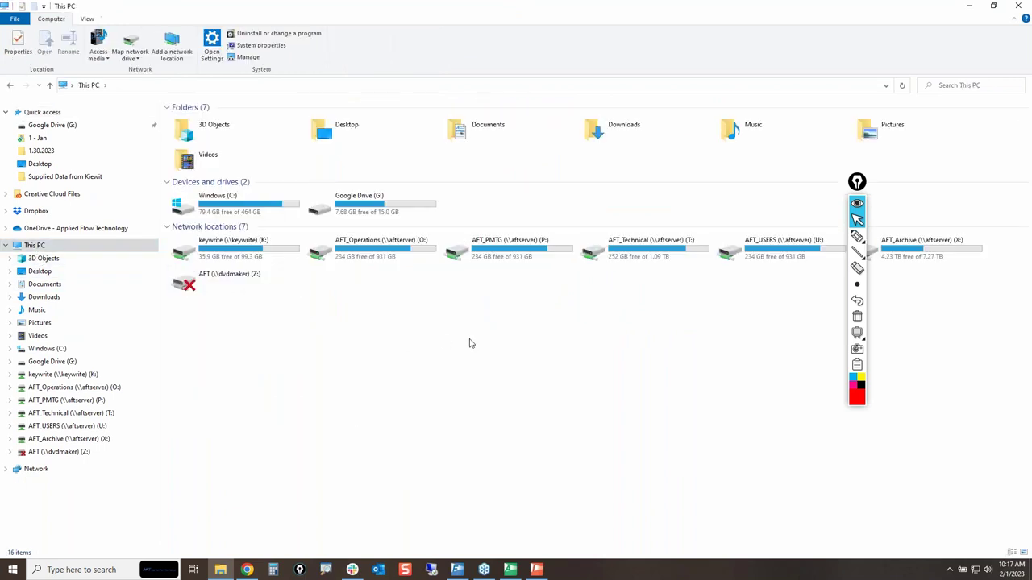
pyautogui.doubleClick(233, 206)
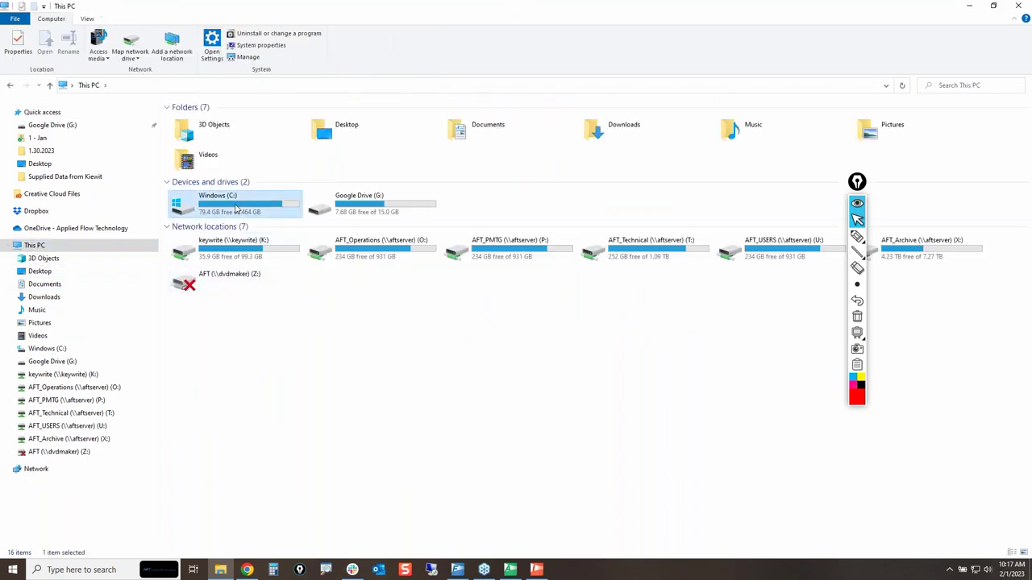
pyautogui.doubleClick(198, 155)
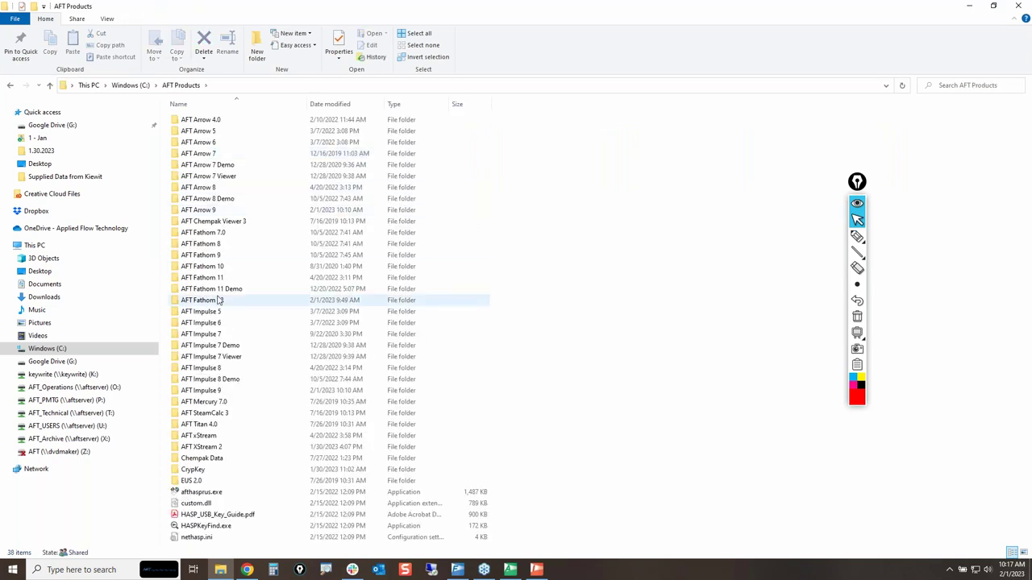
pyautogui.doubleClick(211, 301)
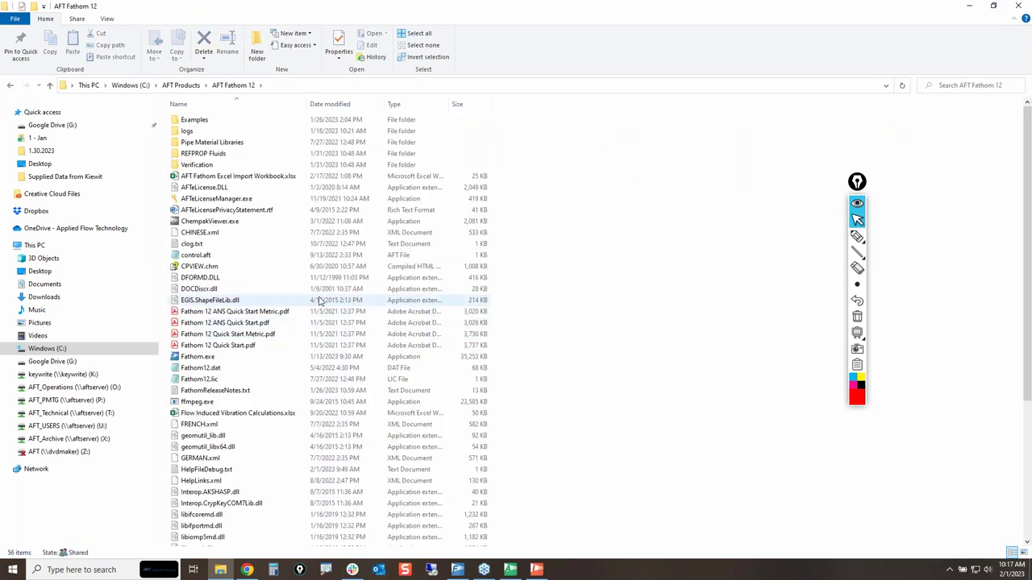
# Step: Circle the Pipe Material Libraries folder with the pen, open the folder, and clear the annotation
pyautogui.click(857, 237)
pyautogui.moveTo(205, 145)
pyautogui.mouseDown()
pyautogui.moveTo(252, 145)
pyautogui.moveTo(162, 147)
pyautogui.moveTo(226, 144)
pyautogui.mouseUp()
pyautogui.click(857, 219)
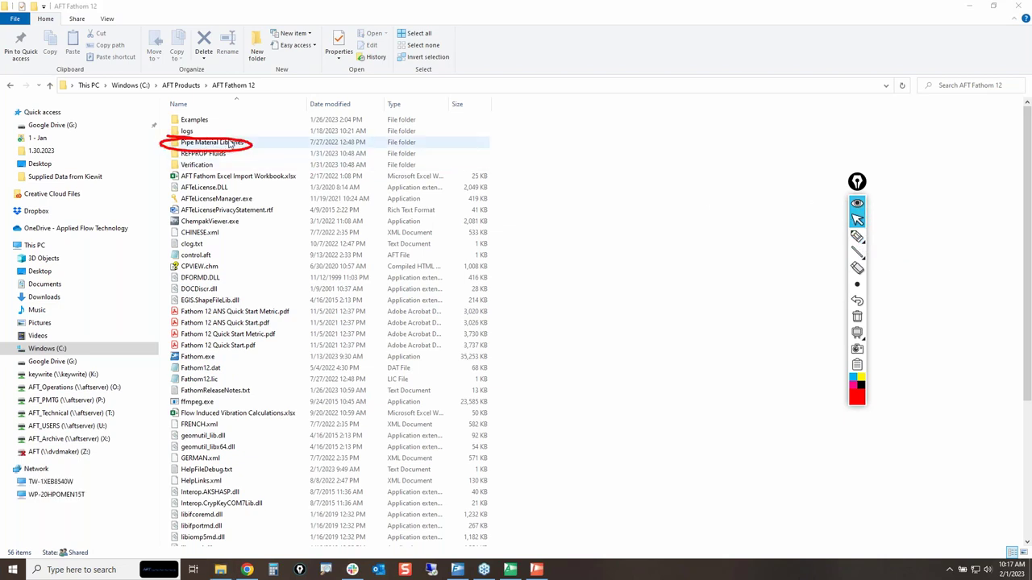
pyautogui.doubleClick(218, 143)
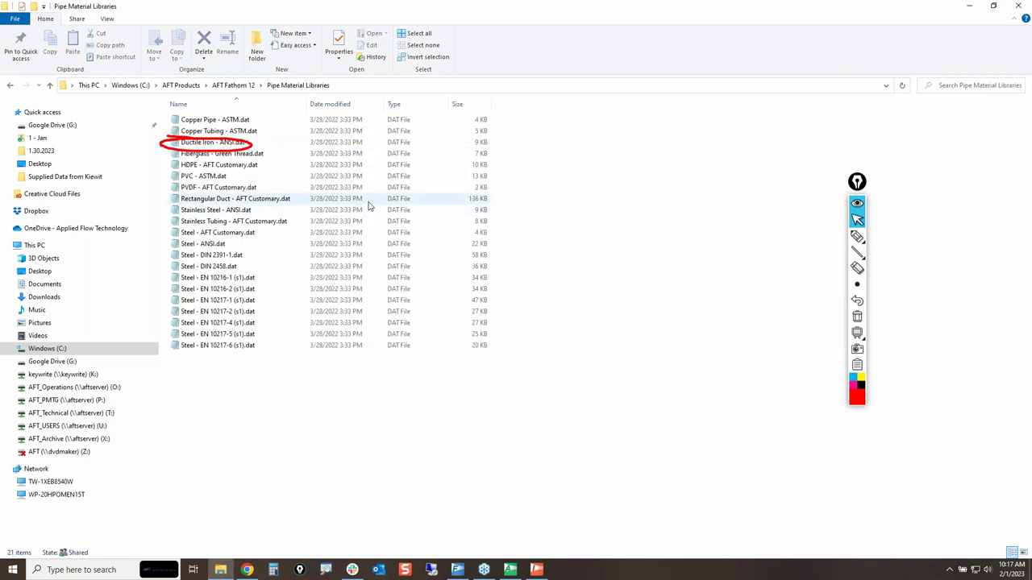
pyautogui.click(857, 316)
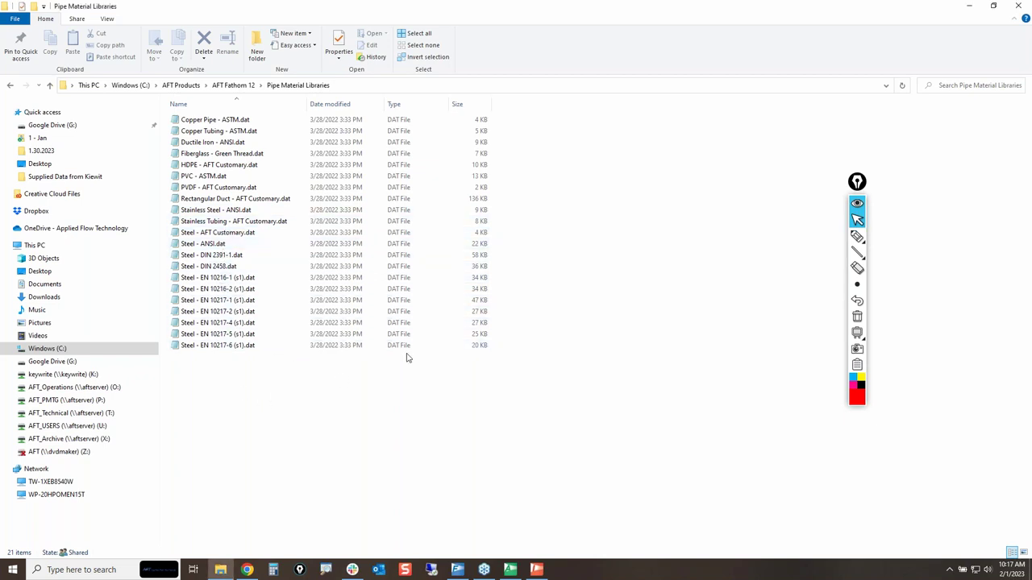
# Step: Cross out the material files and circle AFT Fathom 12 and Pipe Material Libraries in the path with the pen, and clear the annotations
pyautogui.click(858, 237)
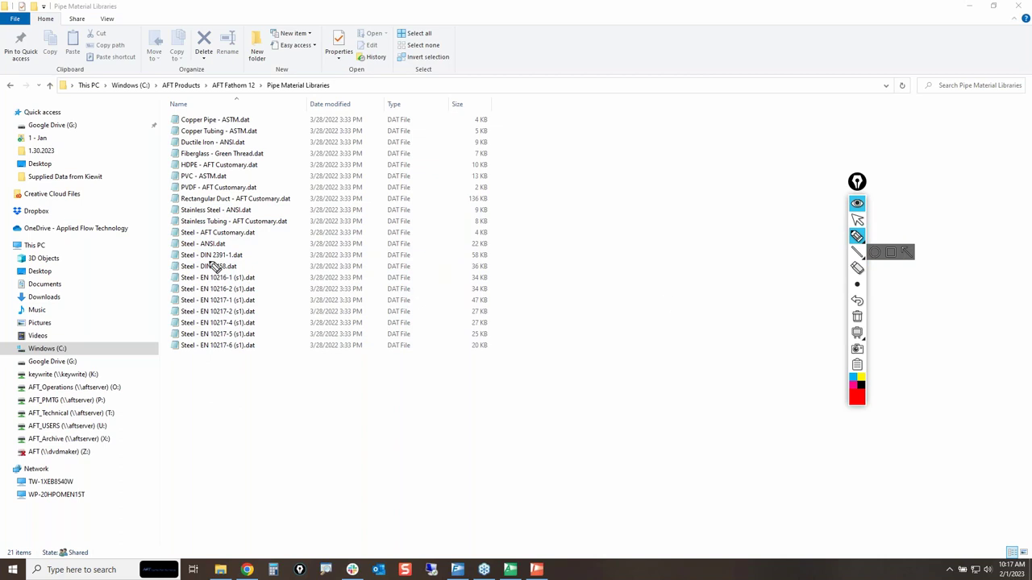
pyautogui.moveTo(364, 114)
pyautogui.mouseDown()
pyautogui.moveTo(314, 174)
pyautogui.moveTo(237, 306)
pyautogui.moveTo(205, 342)
pyautogui.mouseUp()
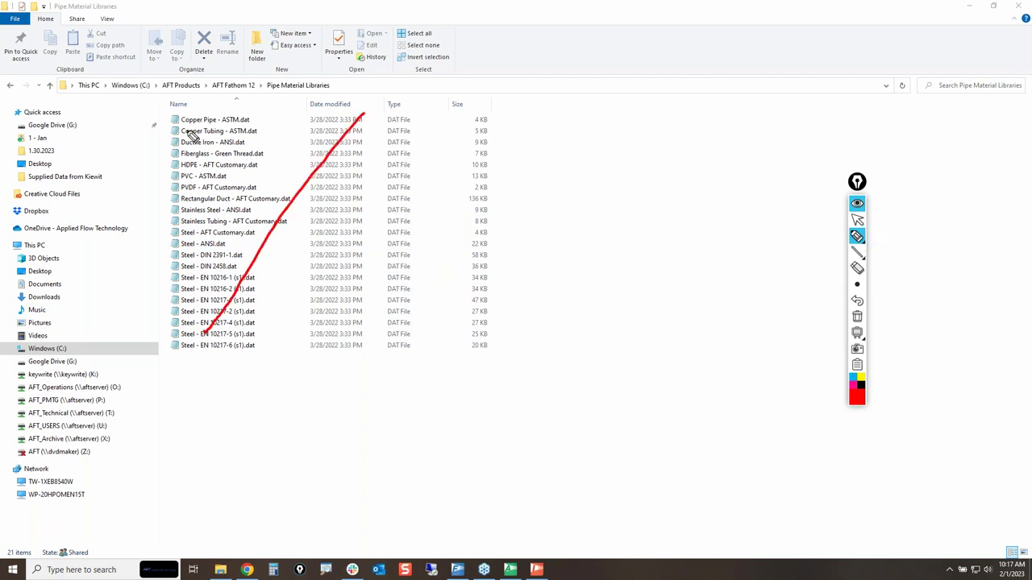
pyautogui.moveTo(184, 113); pyautogui.dragTo(398, 442)
pyautogui.moveTo(279, 72)
pyautogui.mouseDown()
pyautogui.moveTo(266, 97)
pyautogui.moveTo(298, 71)
pyautogui.moveTo(229, 76)
pyautogui.moveTo(266, 97)
pyautogui.moveTo(234, 77)
pyautogui.mouseUp()
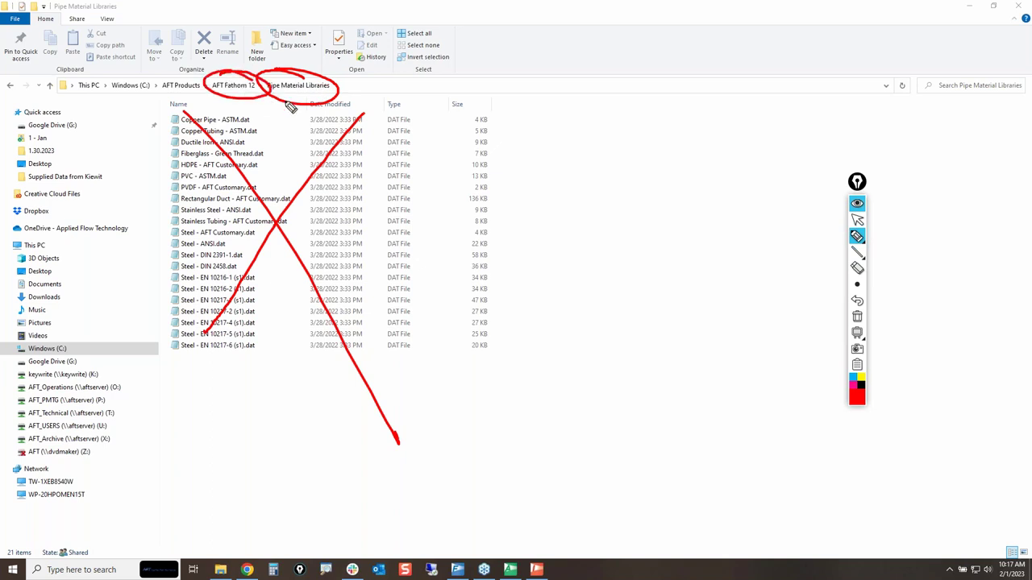
pyautogui.click(857, 316)
pyautogui.click(857, 219)
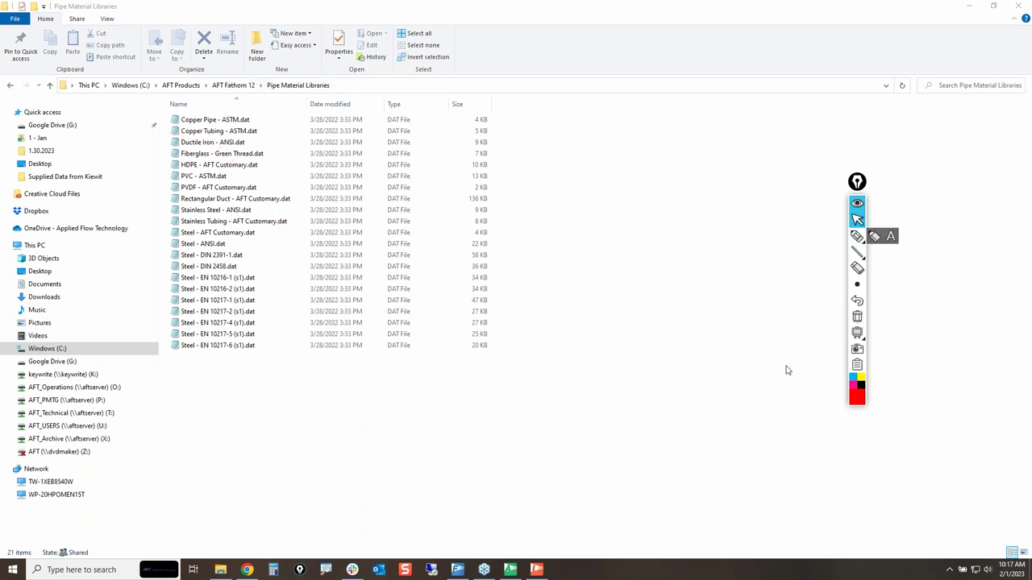
# Step: Copy the Pipe Material Libraries folder from AFT Fathom 12 to the desktop and place it in a free spot among the central icons
pyautogui.rightClick(293, 89)
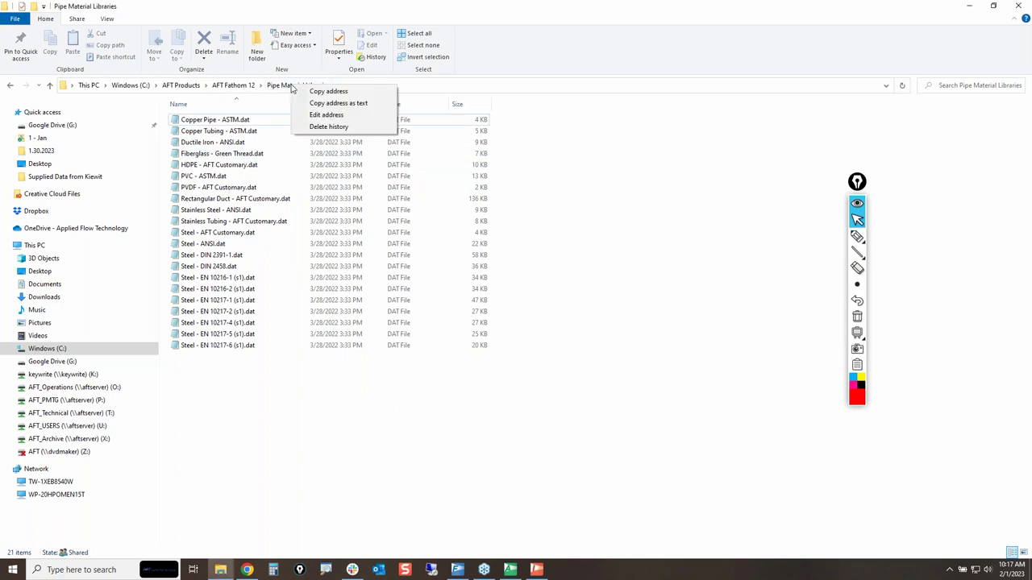
pyautogui.click(713, 397)
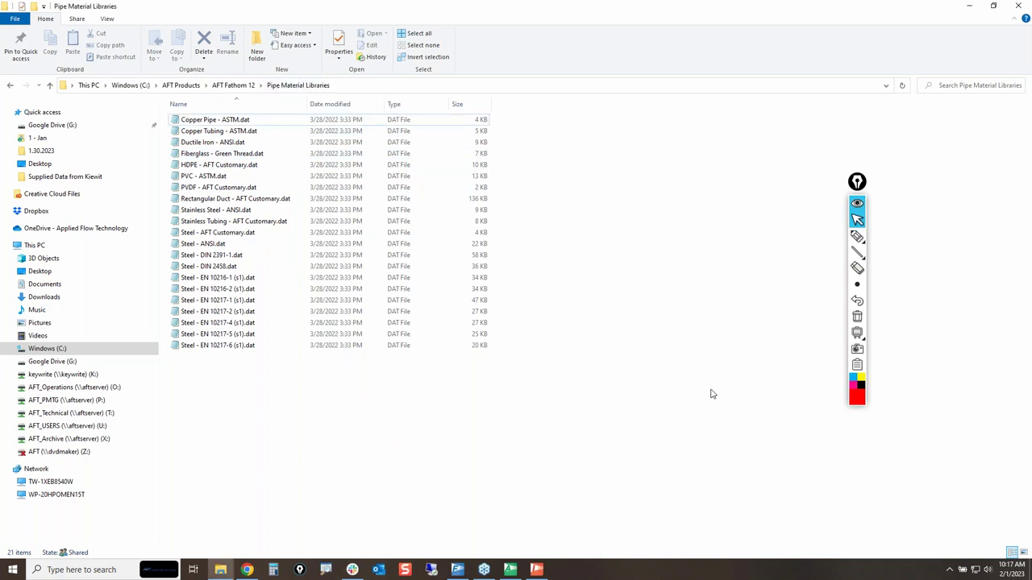
pyautogui.click(243, 84)
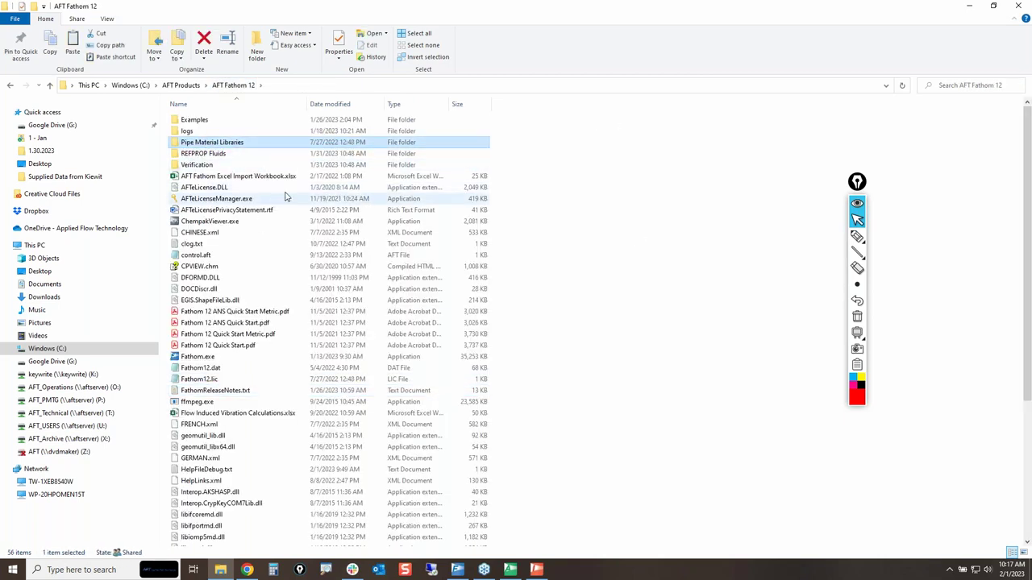
pyautogui.click(966, 6)
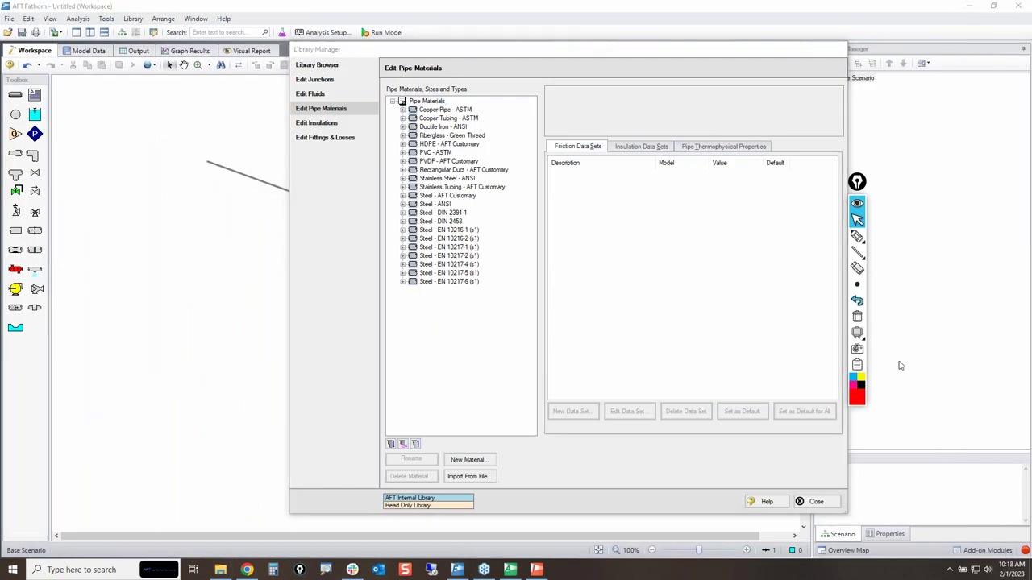
pyautogui.press('super+d')
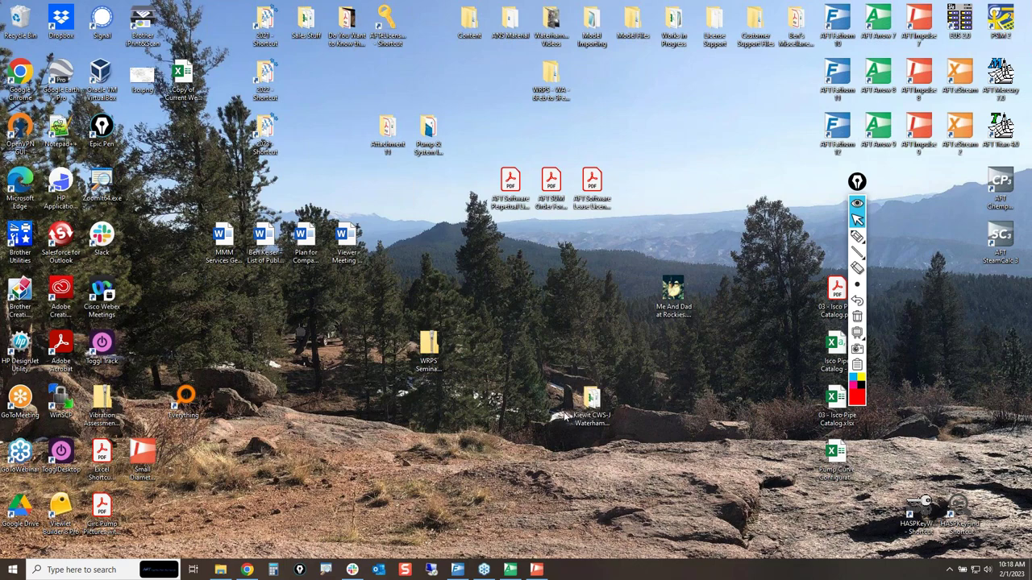
pyautogui.moveTo(147, 149); pyautogui.dragTo(552, 292)
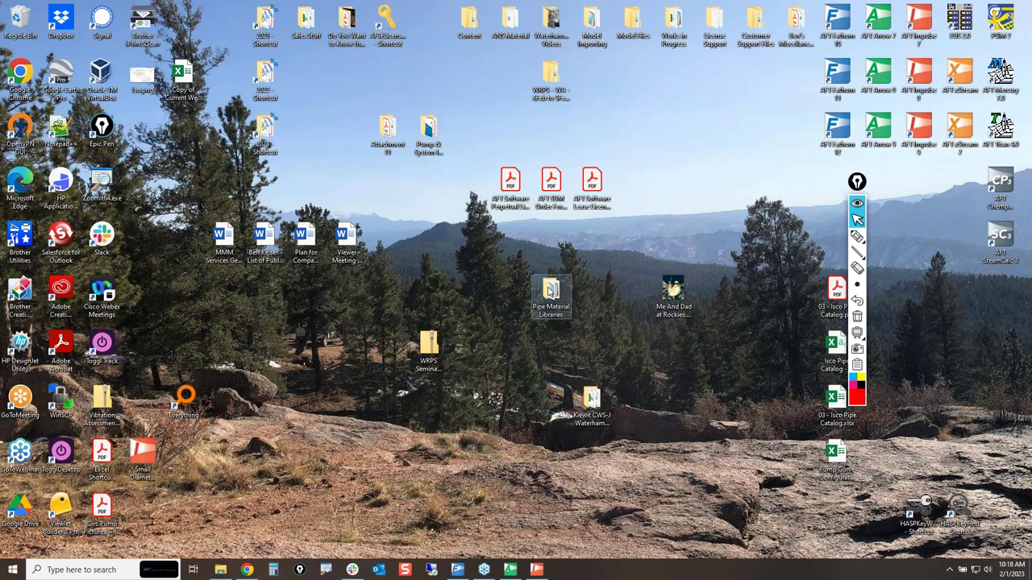
# Step: Switch to the Pipe Material Libraries folder in File Explorer and open Steel - ANSI.dat in a maximized window
pyautogui.press('super+d')
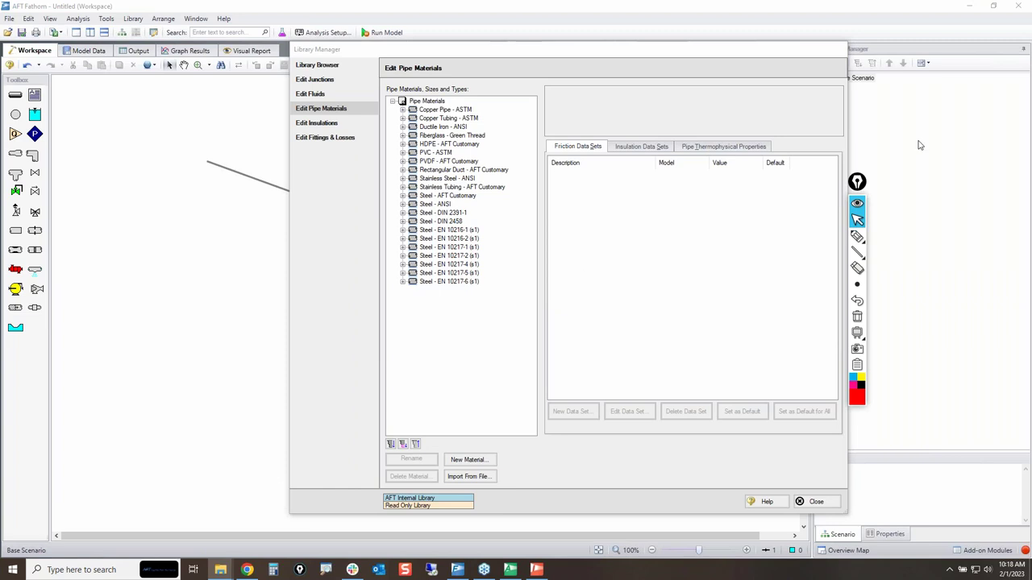
pyautogui.click(220, 570)
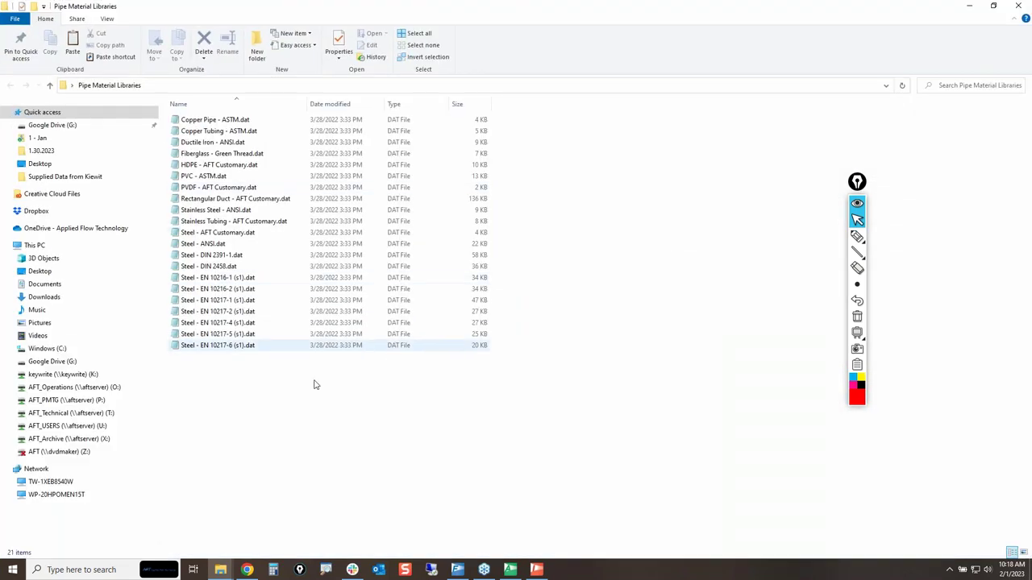
pyautogui.click(194, 245)
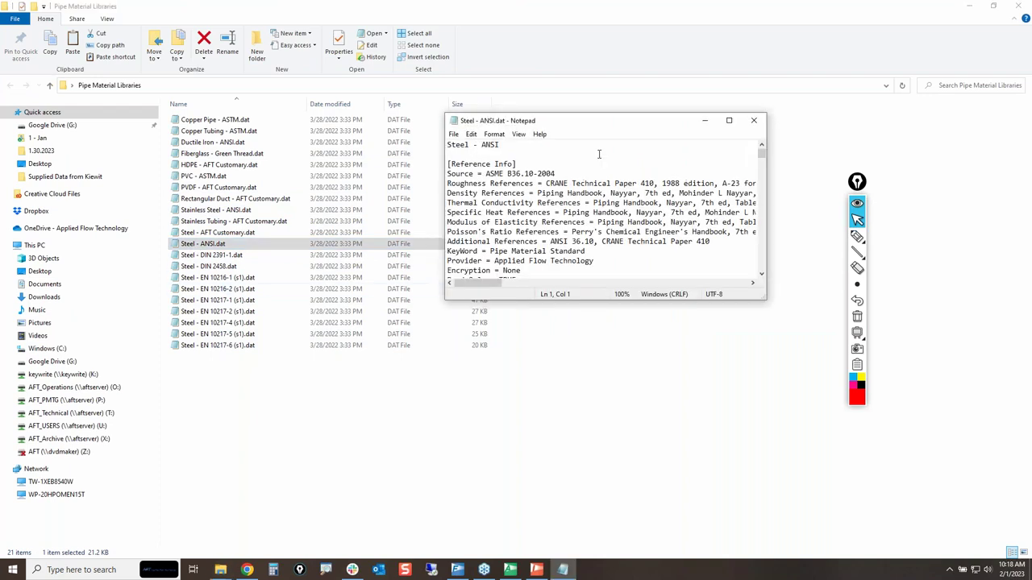
pyautogui.click(729, 120)
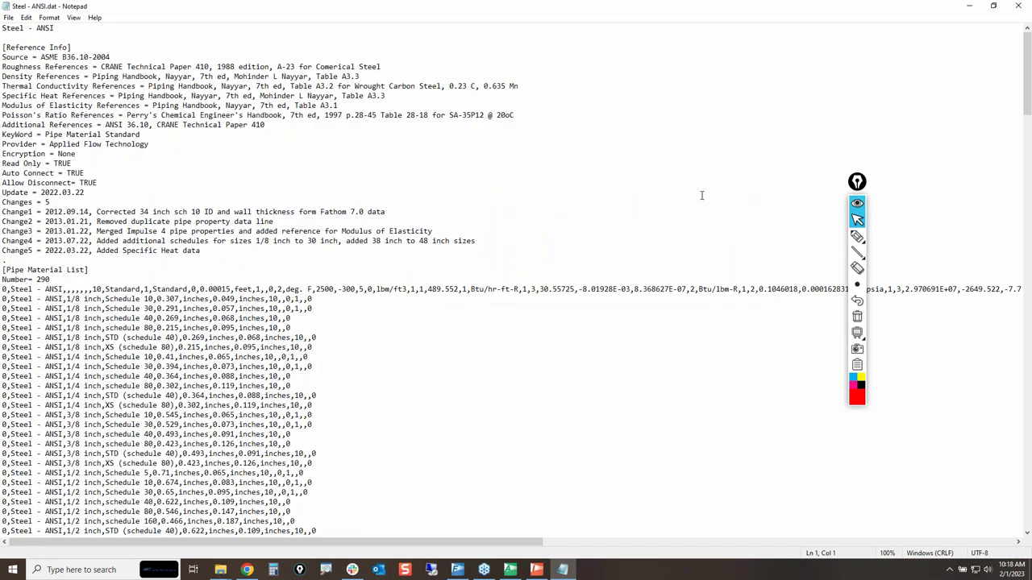
# Step: Circle the Source line under Reference Info with the pen and clear the annotation
pyautogui.click(858, 237)
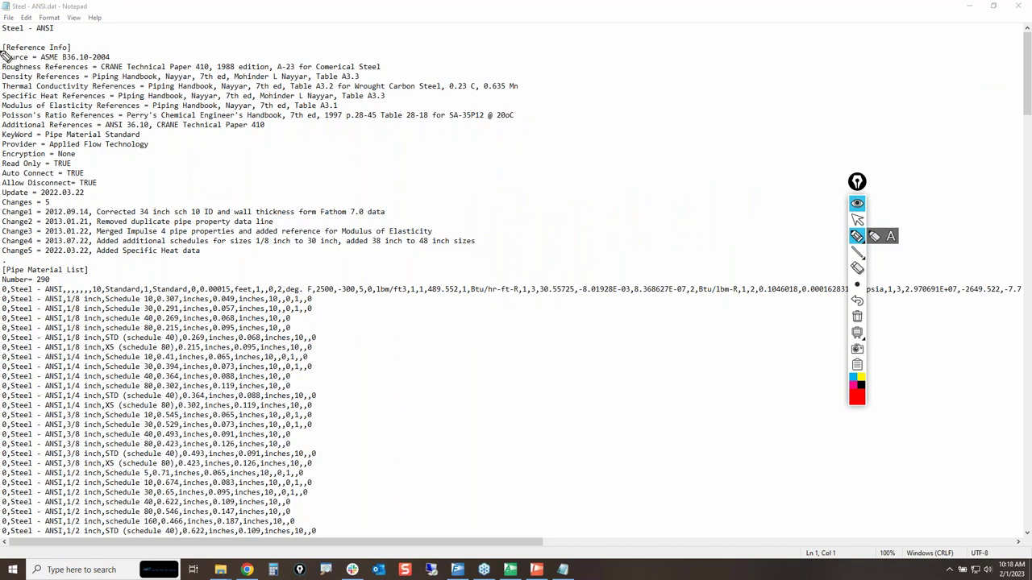
pyautogui.moveTo(3, 54)
pyautogui.mouseDown()
pyautogui.moveTo(90, 50)
pyautogui.moveTo(118, 60)
pyautogui.moveTo(4, 64)
pyautogui.mouseUp()
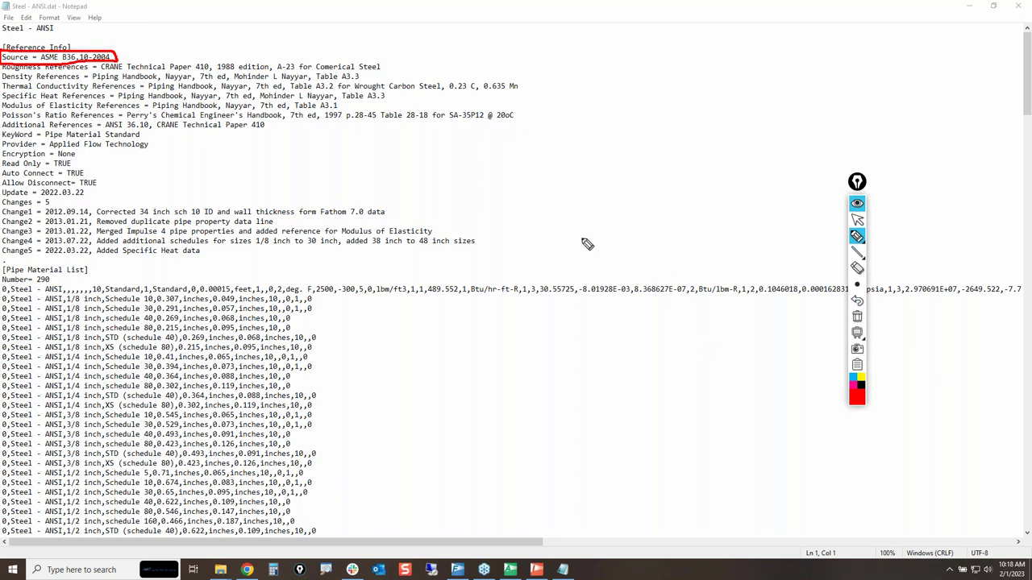
pyautogui.click(857, 317)
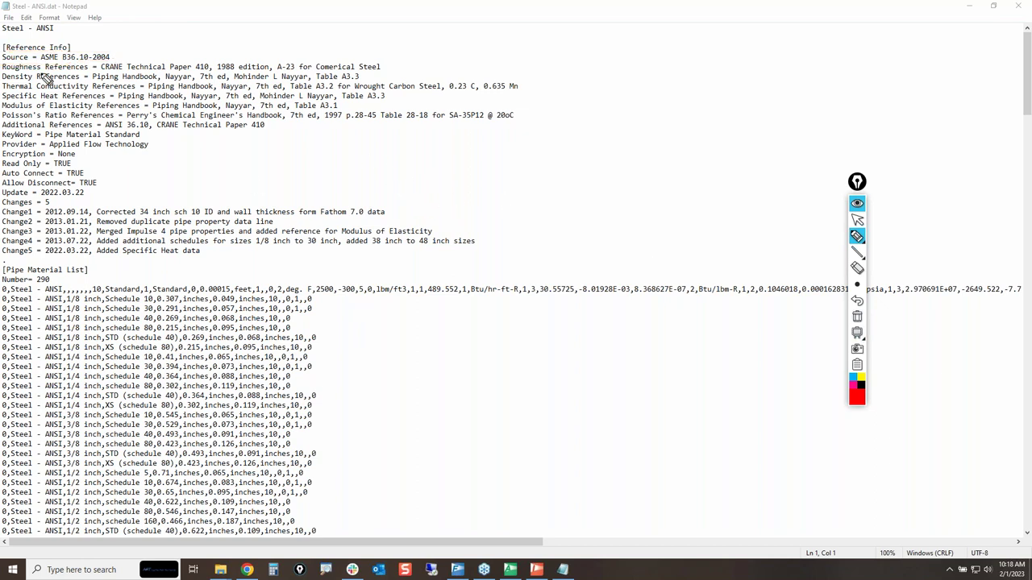
# Step: Underline the roughness, density, thermal conductivity and specific heat references, circle the Modulus of Elasticity line, and clear the pen marks
pyautogui.moveTo(7, 71); pyautogui.dragTo(219, 66)
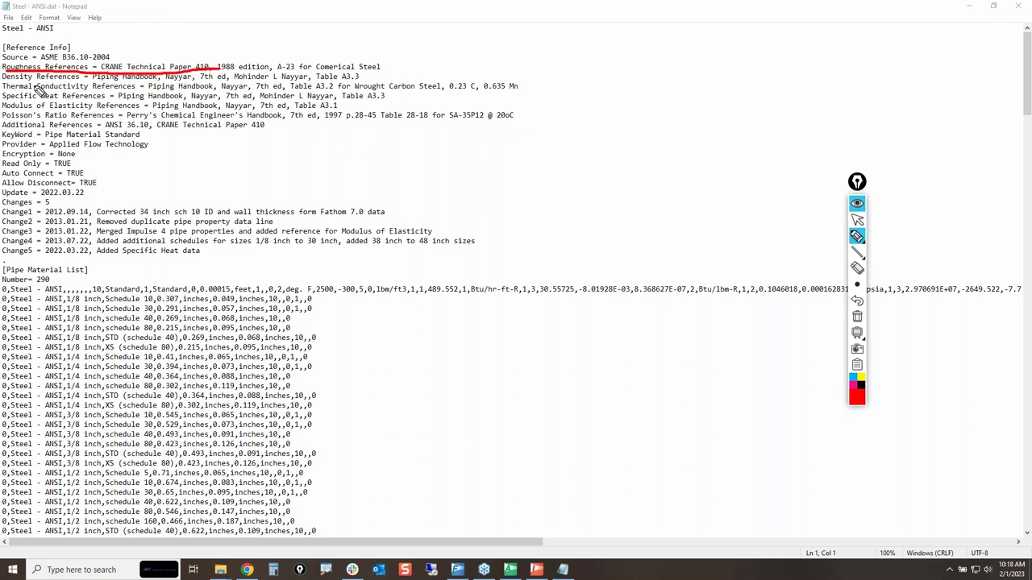
pyautogui.moveTo(3, 85); pyautogui.dragTo(192, 79)
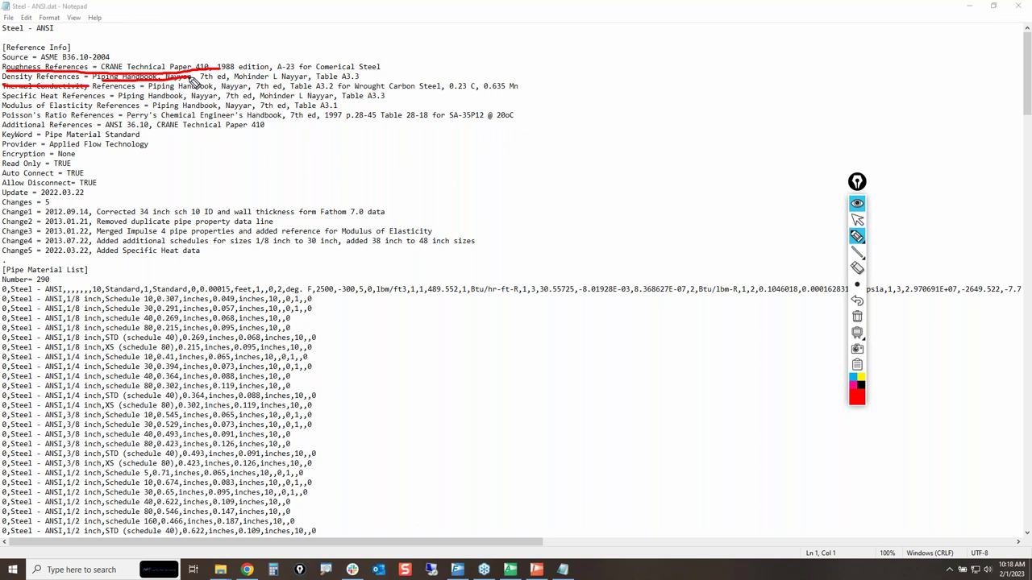
pyautogui.click(857, 316)
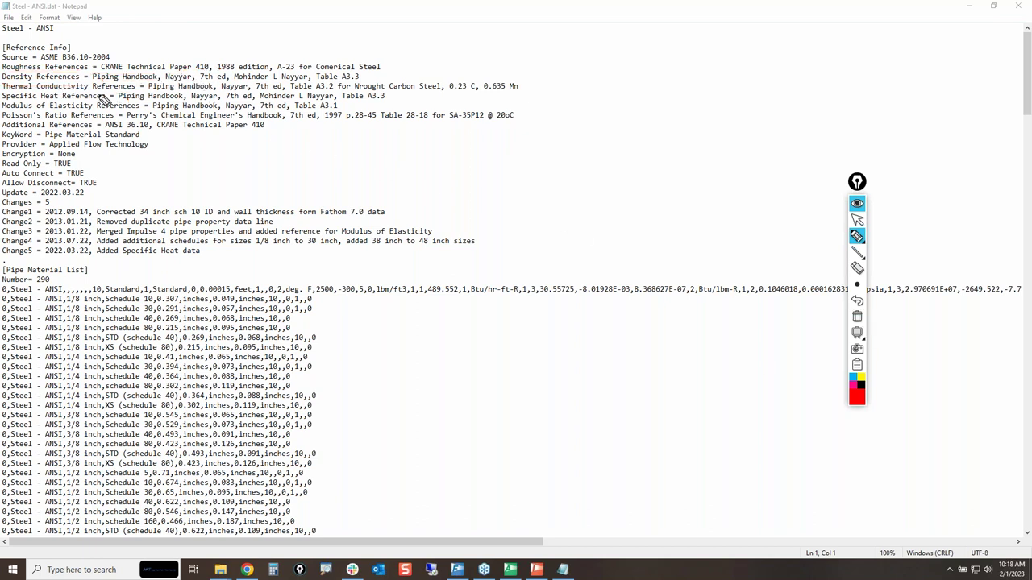
pyautogui.moveTo(149, 92); pyautogui.dragTo(195, 90)
pyautogui.moveTo(116, 97)
pyautogui.mouseDown()
pyautogui.moveTo(213, 117)
pyautogui.moveTo(327, 118)
pyautogui.moveTo(348, 103)
pyautogui.moveTo(69, 102)
pyautogui.moveTo(6, 123)
pyautogui.moveTo(158, 117)
pyautogui.mouseUp()
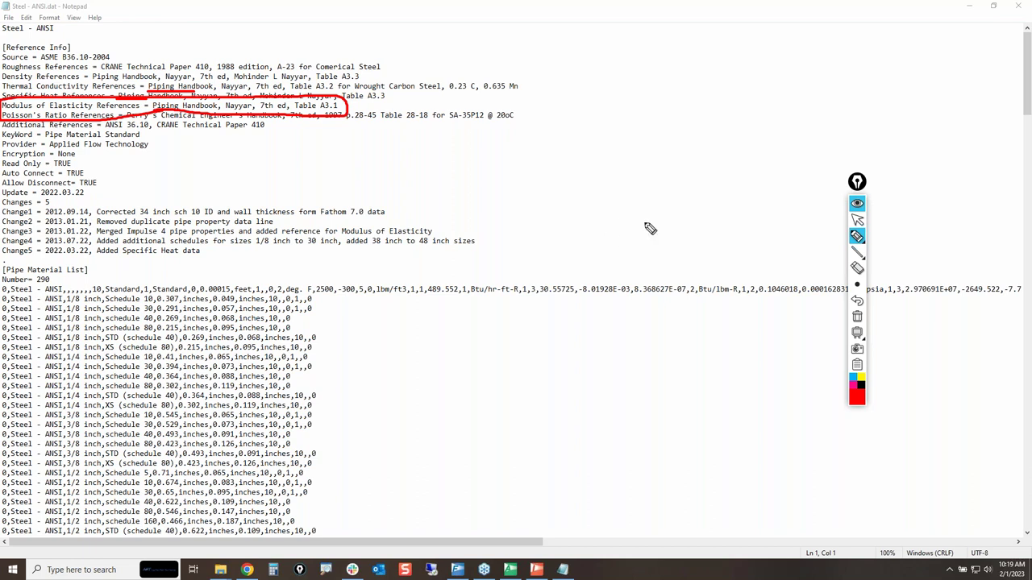
pyautogui.click(857, 316)
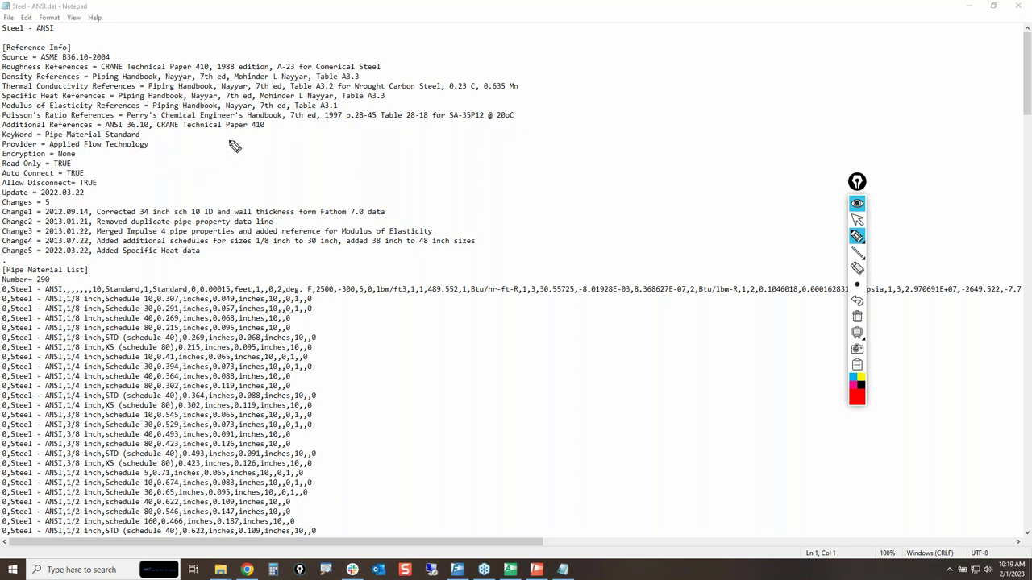
# Step: Circle the Update date and the Change1 to Change5 entries with the pen, clear the annotations, and close the Steel - ANSI file
pyautogui.moveTo(2, 184)
pyautogui.mouseDown()
pyautogui.moveTo(95, 182)
pyautogui.moveTo(91, 201)
pyautogui.moveTo(6, 236)
pyautogui.moveTo(14, 190)
pyautogui.mouseUp()
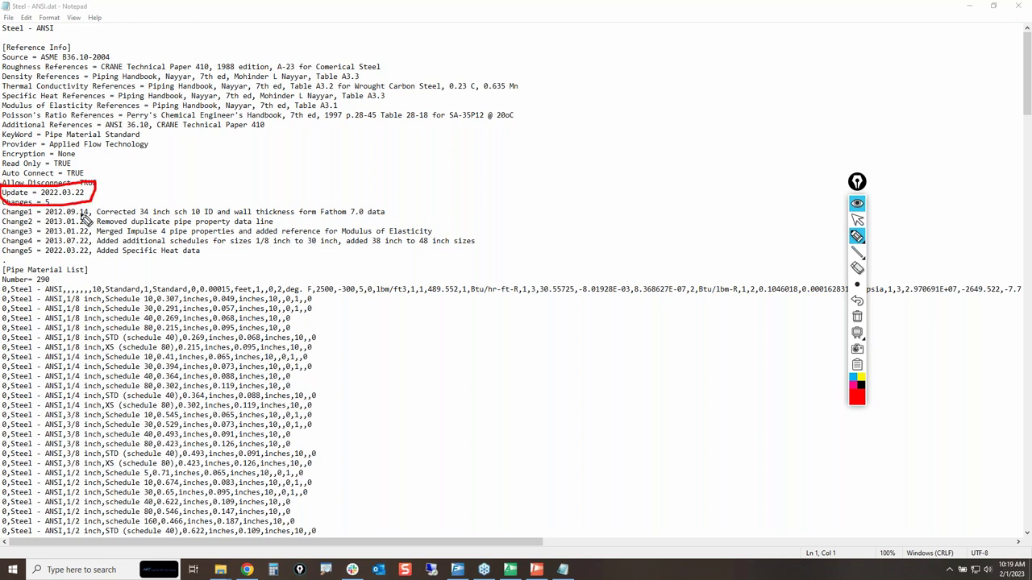
pyautogui.moveTo(84, 214)
pyautogui.mouseDown()
pyautogui.moveTo(437, 208)
pyautogui.moveTo(465, 238)
pyautogui.moveTo(303, 263)
pyautogui.moveTo(148, 261)
pyautogui.moveTo(92, 229)
pyautogui.moveTo(92, 203)
pyautogui.mouseUp()
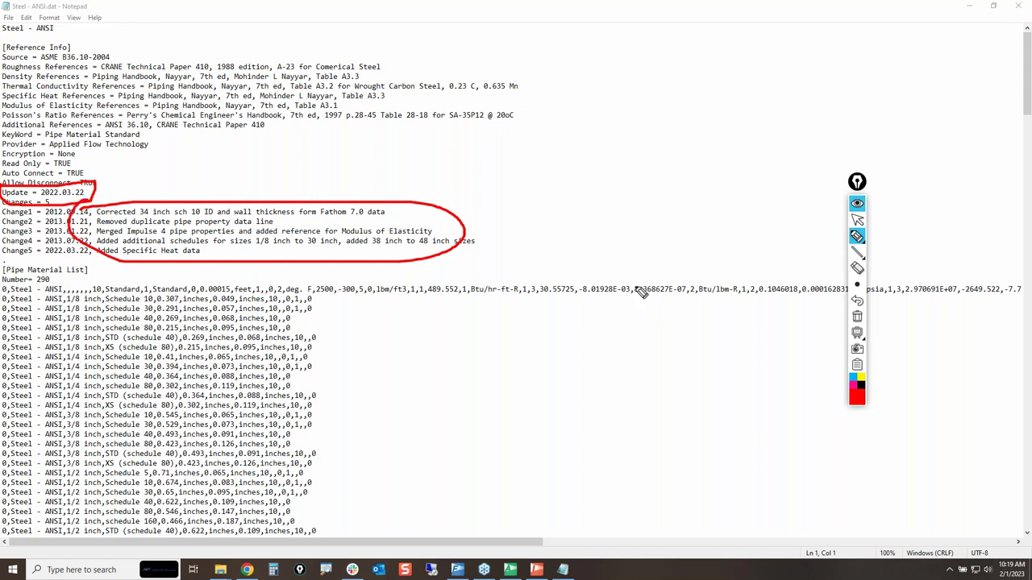
pyautogui.click(862, 324)
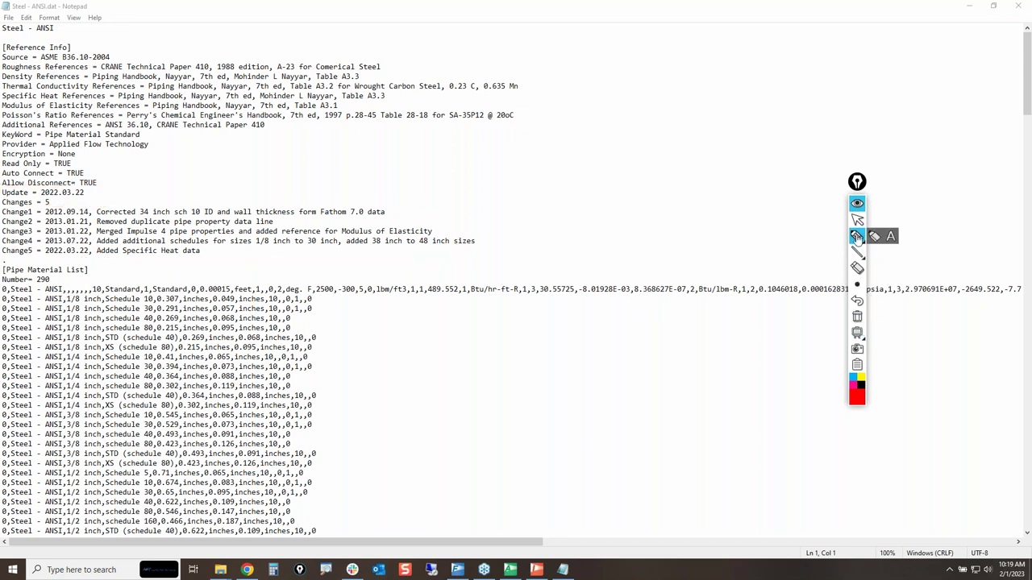
pyautogui.click(857, 219)
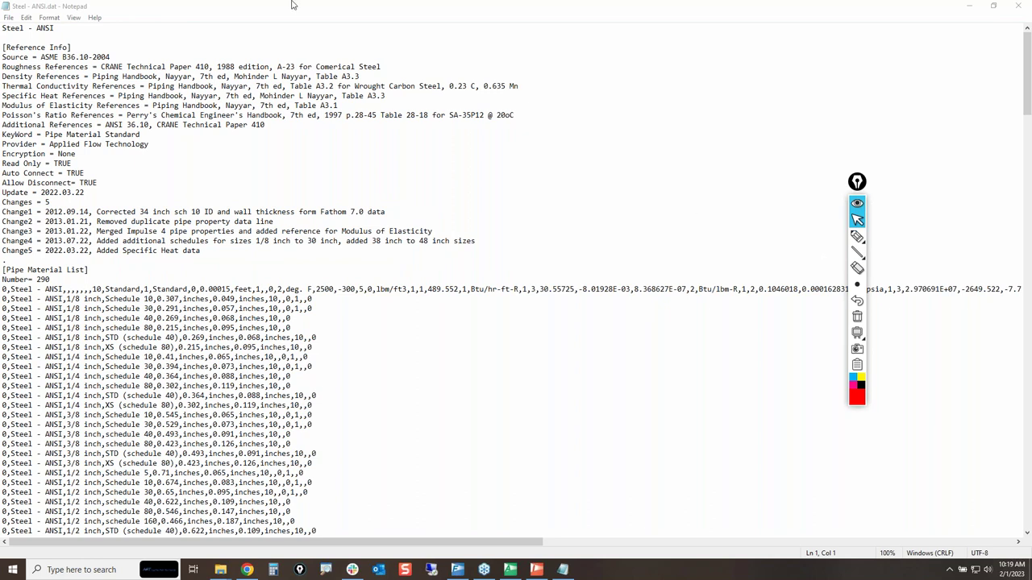
pyautogui.click(1018, 9)
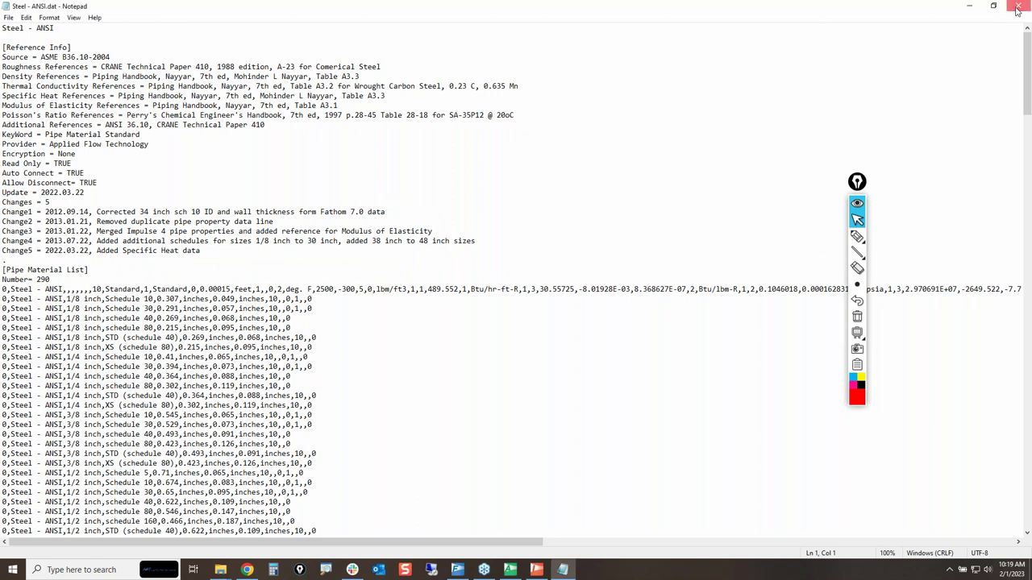
pyautogui.click(1017, 10)
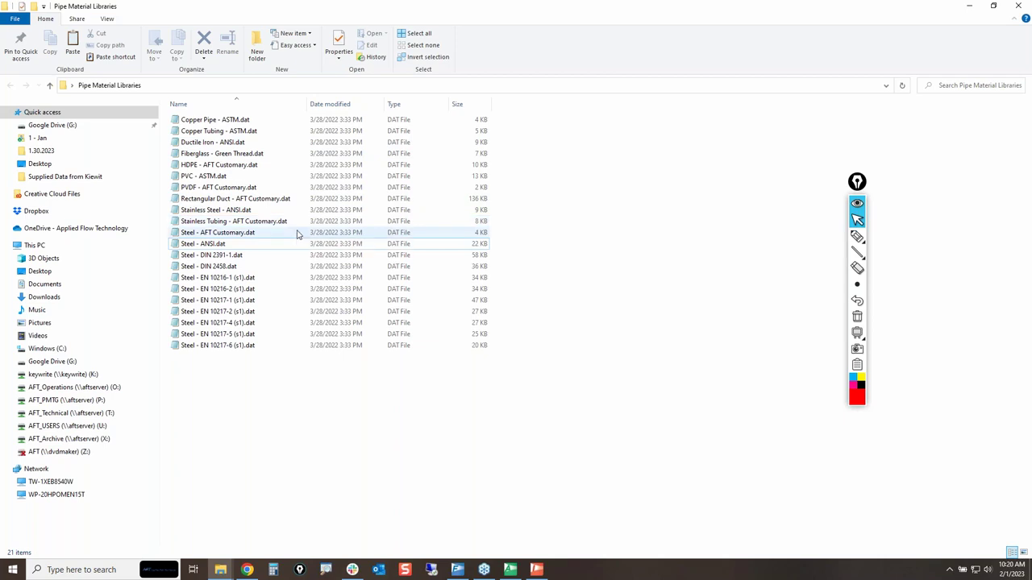
# Step: Open Stainless Tubing - AFT Customary.dat from the Pipe Material Libraries folder in a maximized window
pyautogui.click(259, 225)
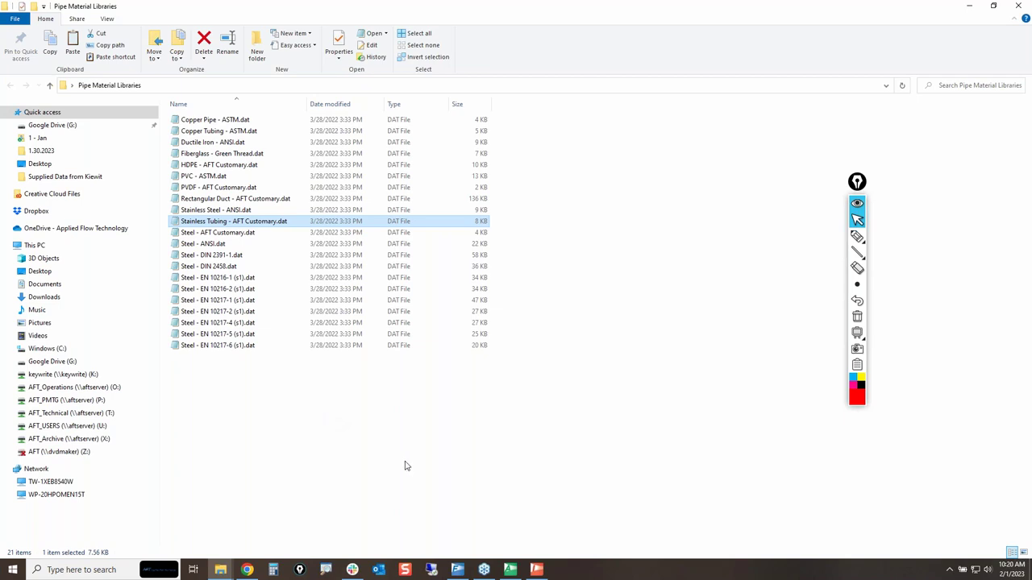
pyautogui.click(244, 417)
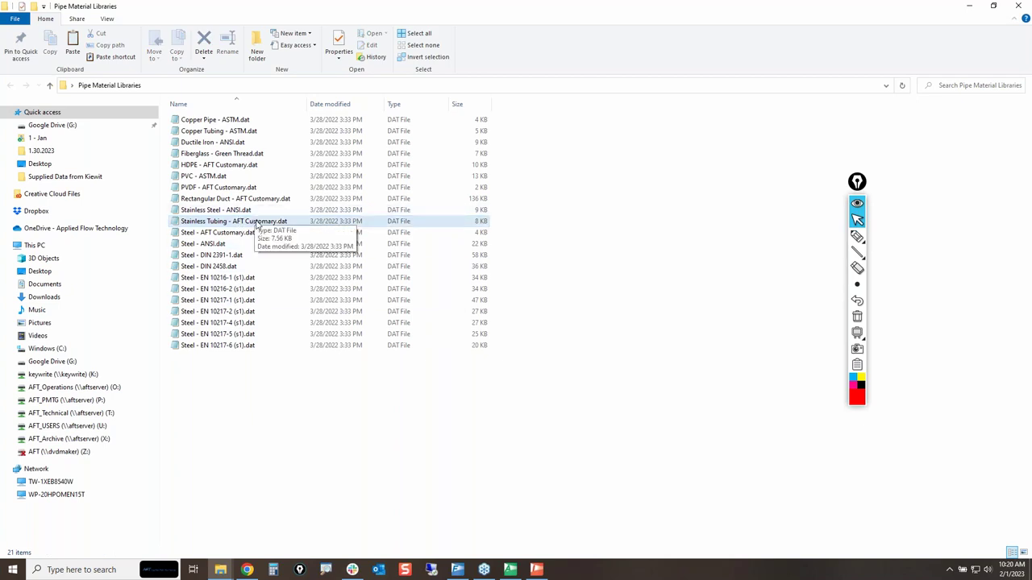
pyautogui.doubleClick(256, 222)
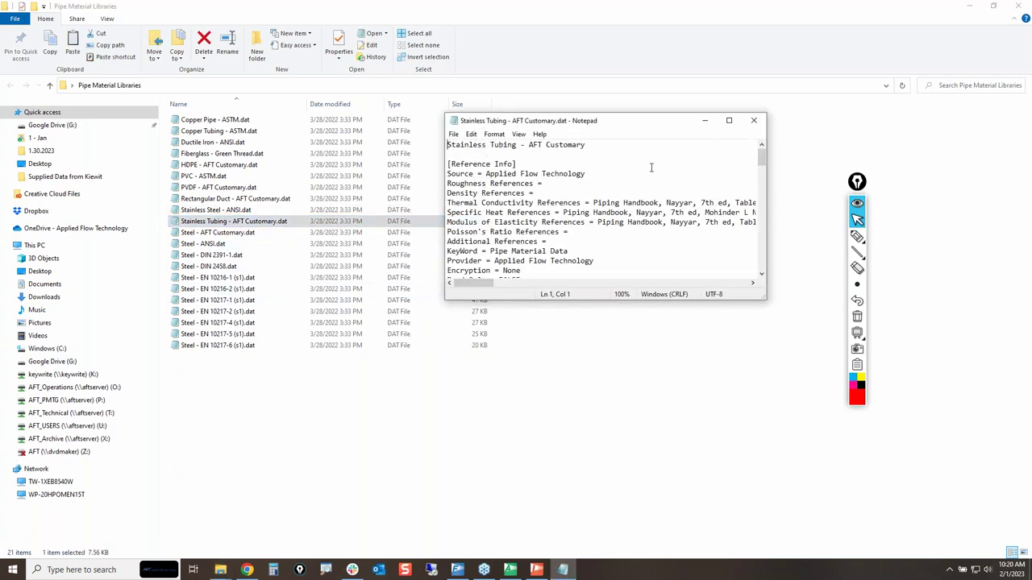
pyautogui.click(729, 120)
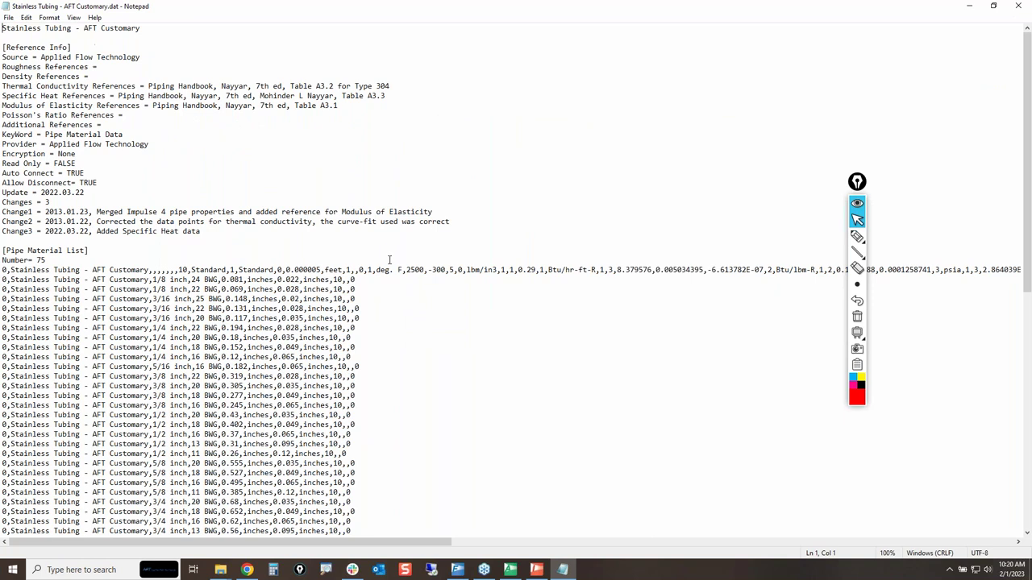
# Step: Mark the blank Roughness References and Density References lines with the pen, clear the annotations, and close the Stainless Tubing file
pyautogui.click(857, 235)
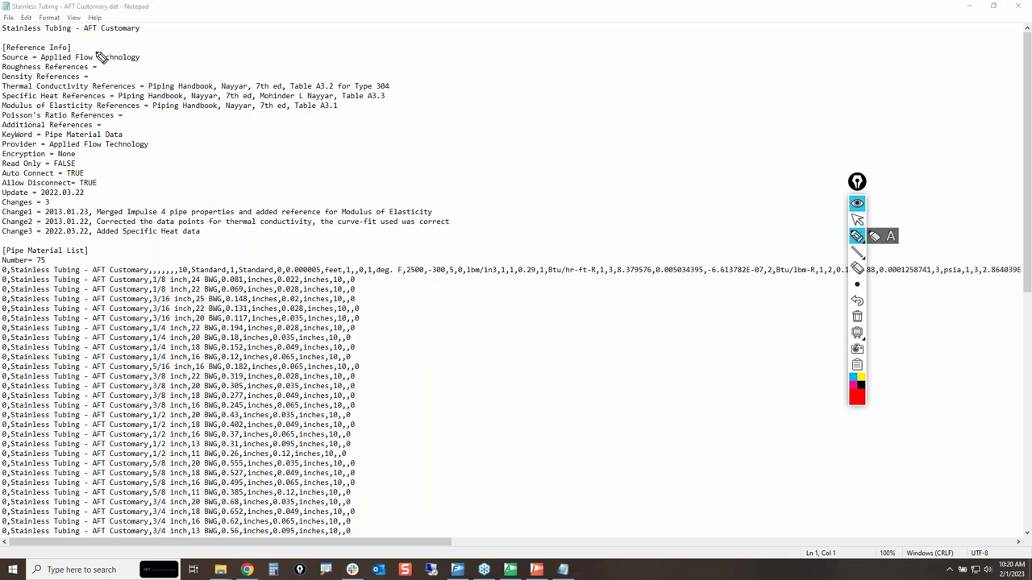
pyautogui.moveTo(93, 62)
pyautogui.mouseDown()
pyautogui.moveTo(197, 61)
pyautogui.moveTo(167, 81)
pyautogui.moveTo(109, 67)
pyautogui.mouseUp()
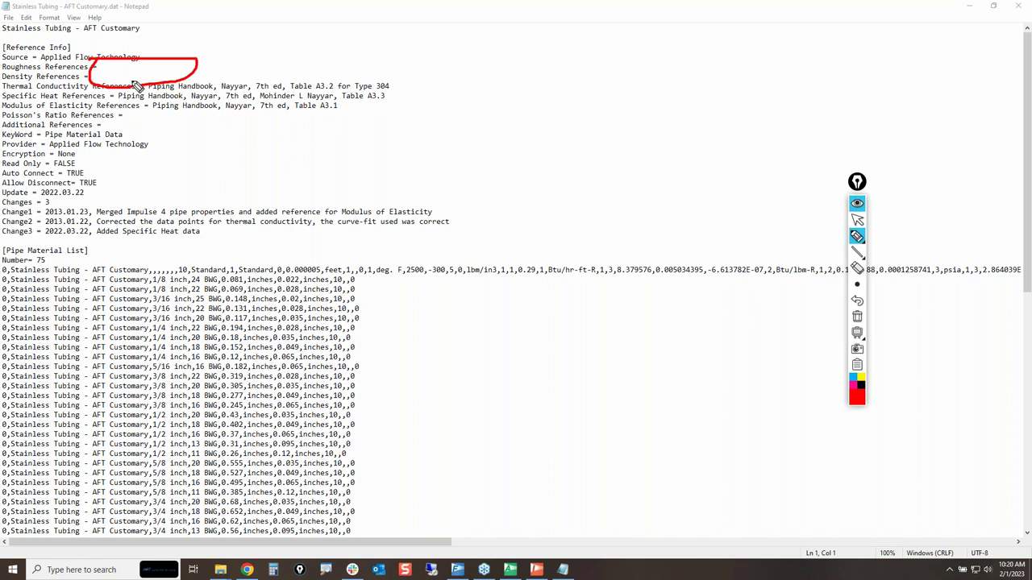
pyautogui.moveTo(8, 70); pyautogui.dragTo(32, 77)
pyautogui.click(859, 319)
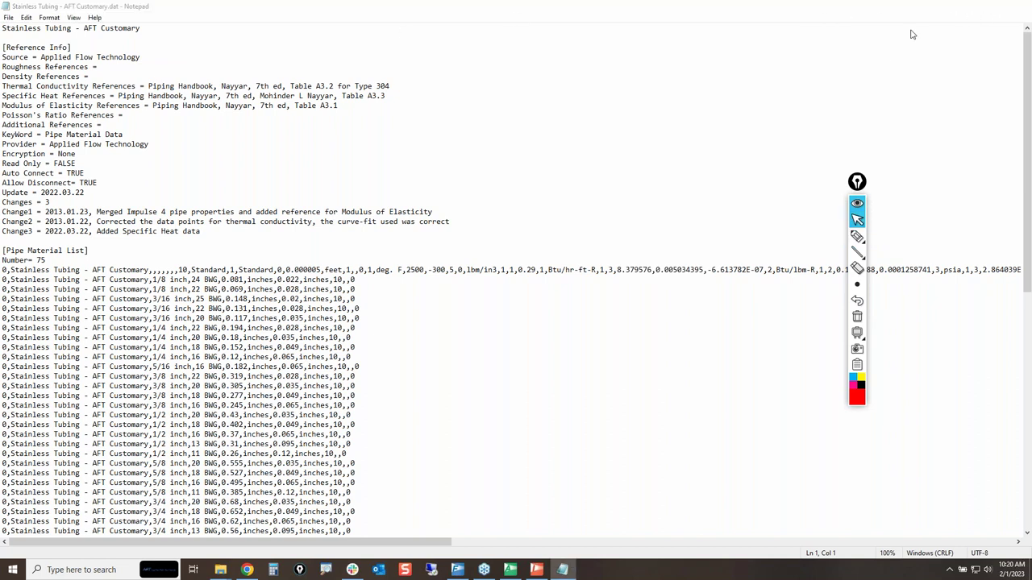
pyautogui.click(1015, 9)
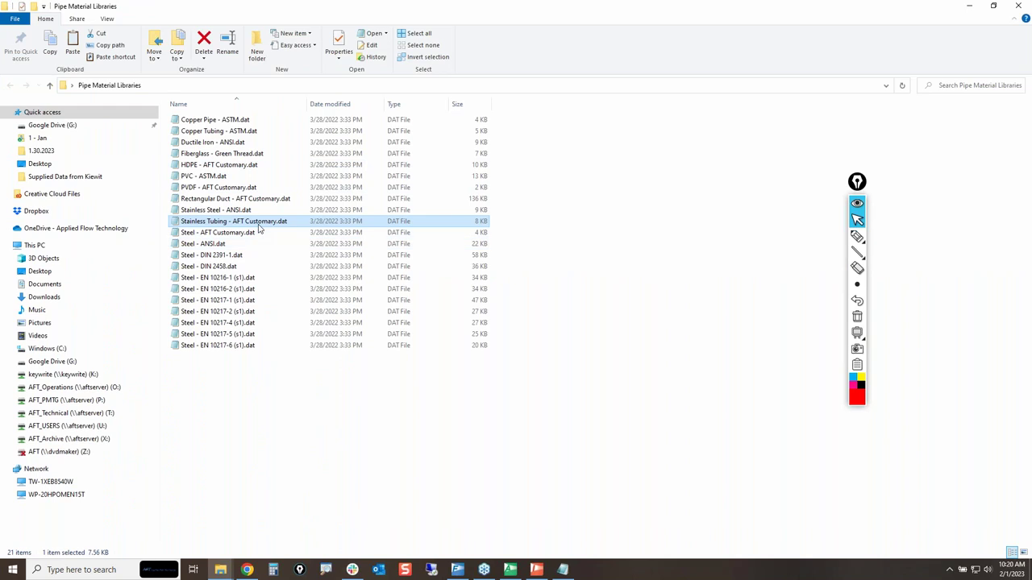
# Step: Open HDPE - AFT Customary.dat in a maximized window to examine its reference information, and close the file
pyautogui.doubleClick(236, 167)
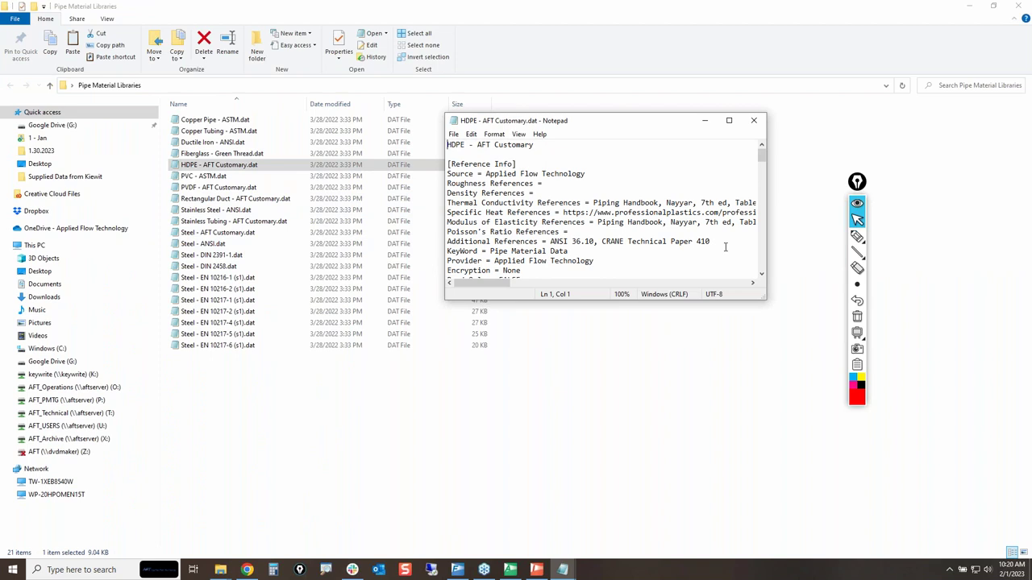
pyautogui.click(729, 120)
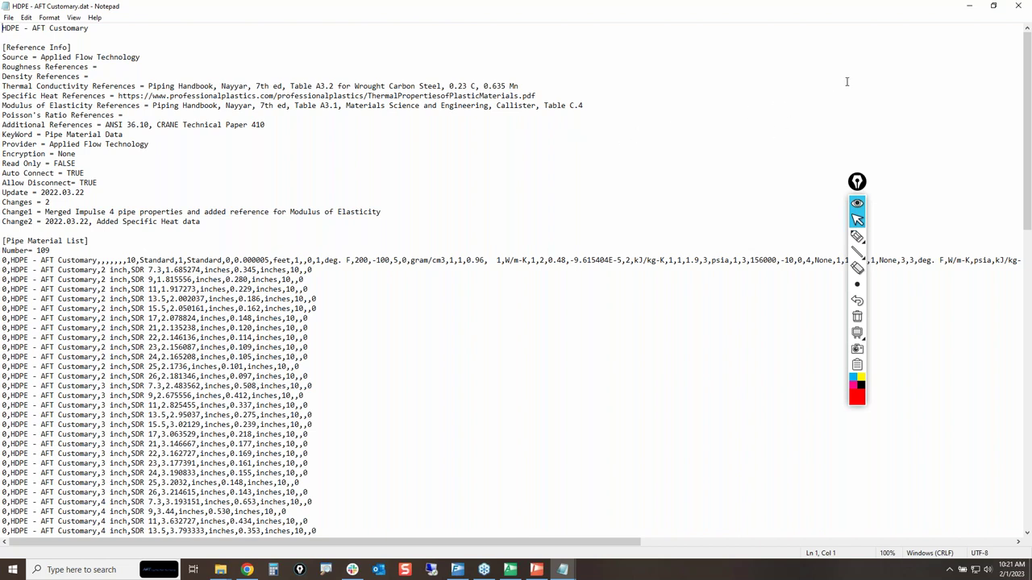
pyautogui.click(1019, 6)
pyautogui.click(629, 376)
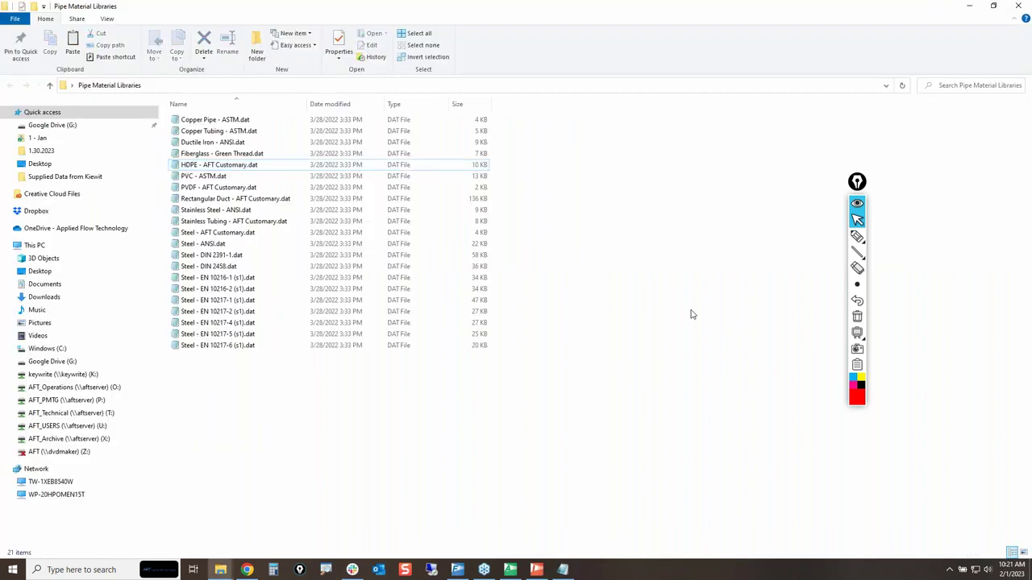
# Step: Switch back to AFT Fathom's Library Manager and circle New Material under Edit Pipe Materials with the pen
pyautogui.click(970, 8)
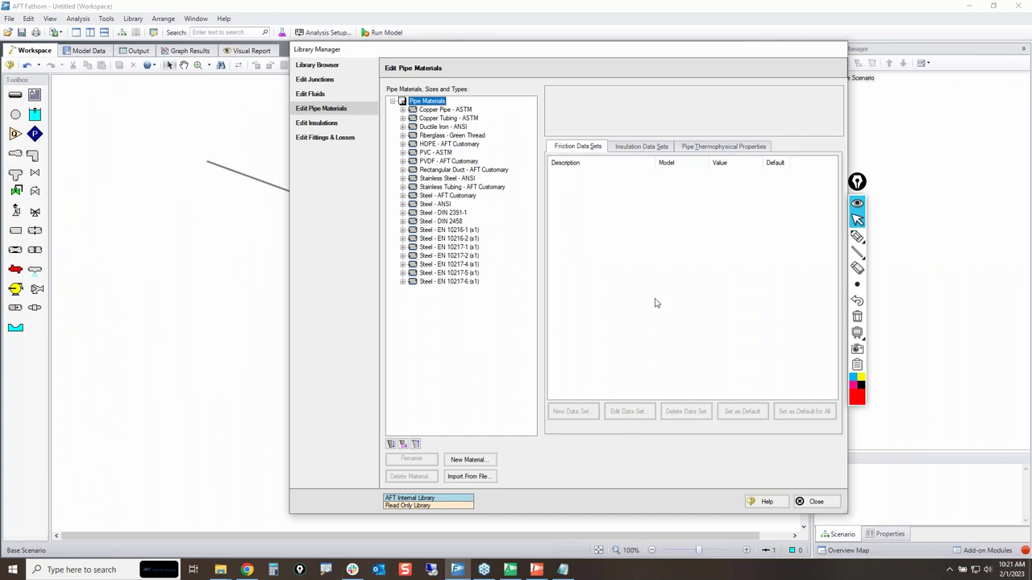
pyautogui.moveTo(845, 262)
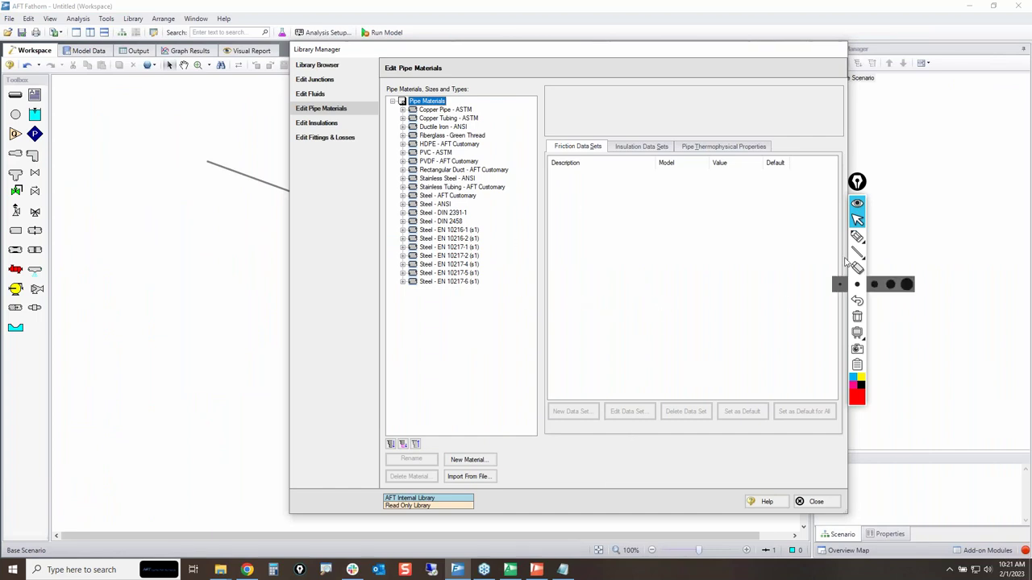
pyautogui.click(857, 236)
pyautogui.moveTo(445, 457)
pyautogui.mouseDown()
pyautogui.moveTo(482, 452)
pyautogui.moveTo(486, 470)
pyautogui.moveTo(455, 458)
pyautogui.mouseUp()
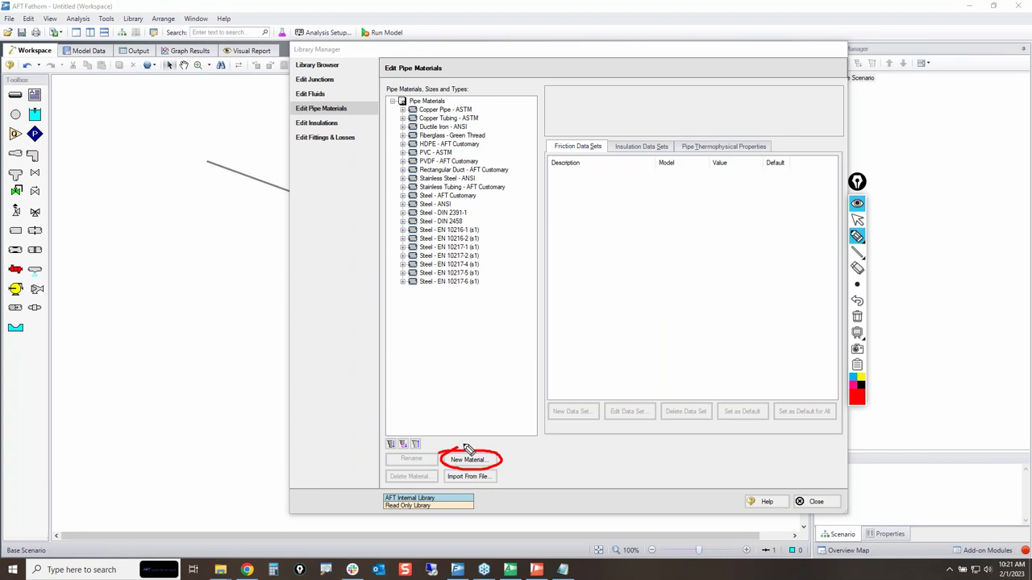
pyautogui.click(857, 219)
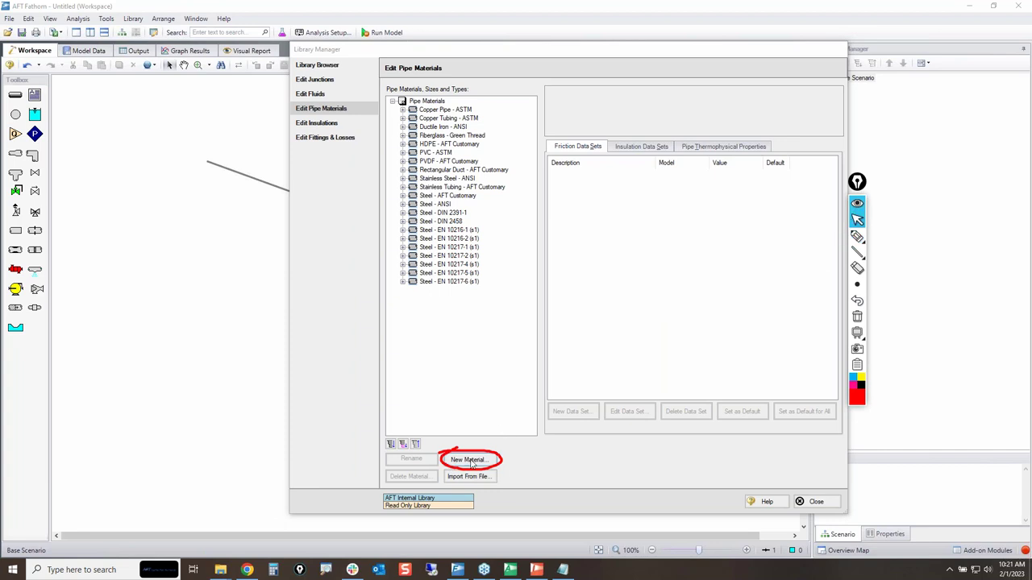
# Step: Start a new pipe material, mark up the Add Pipe Material Data form with the pen, and clear all annotations
pyautogui.click(472, 460)
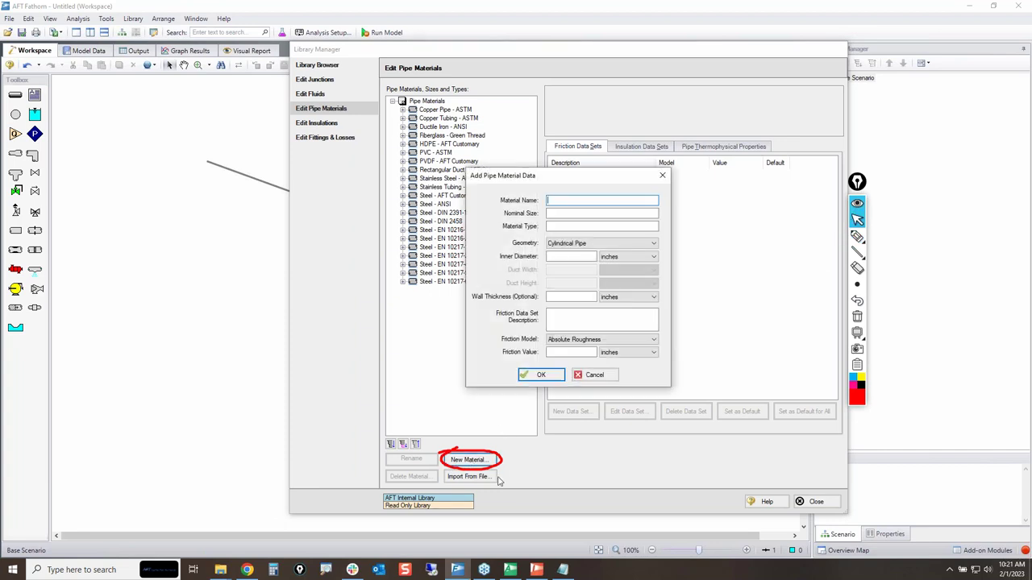
pyautogui.click(857, 236)
pyautogui.moveTo(502, 182)
pyautogui.mouseDown()
pyautogui.moveTo(625, 185)
pyautogui.moveTo(444, 314)
pyautogui.moveTo(502, 182)
pyautogui.mouseUp()
pyautogui.click(857, 316)
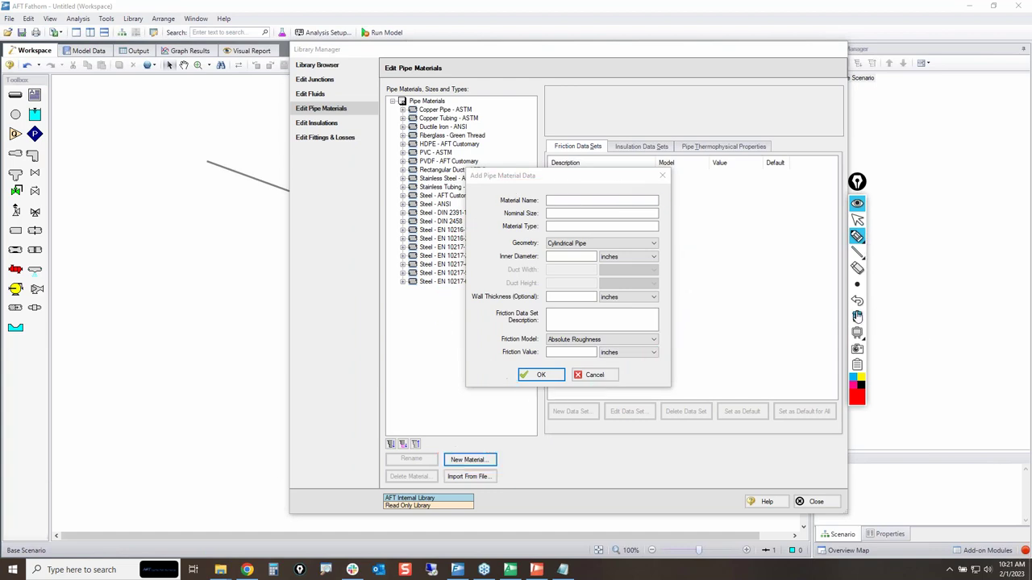
# Step: Name the new pipe material Adamantium, with nominal size 10 inch and material type Shiney #1
pyautogui.click(857, 219)
pyautogui.click(604, 201)
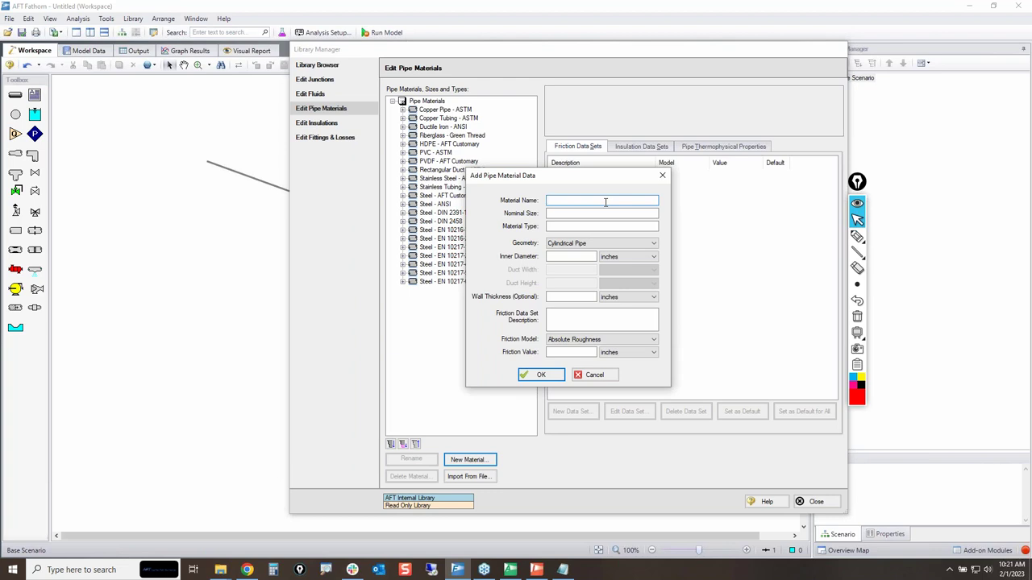
pyautogui.write('Adaman')
pyautogui.click(583, 213)
pyautogui.write('10')
pyautogui.press('Tab')
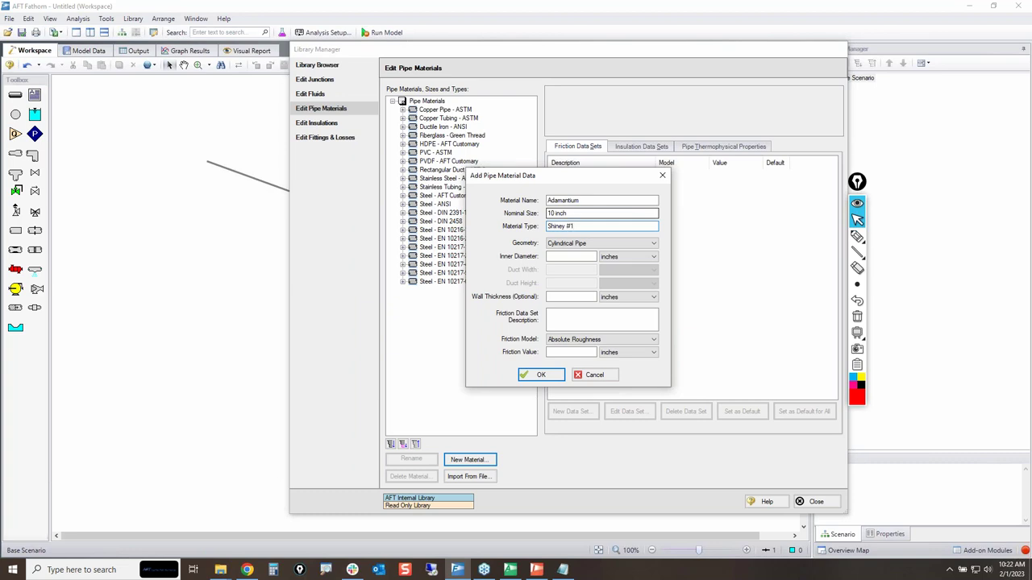
# Step: Try the Rectangular Duct geometry for the new material and return it to Cylindrical Pipe
pyautogui.click(593, 244)
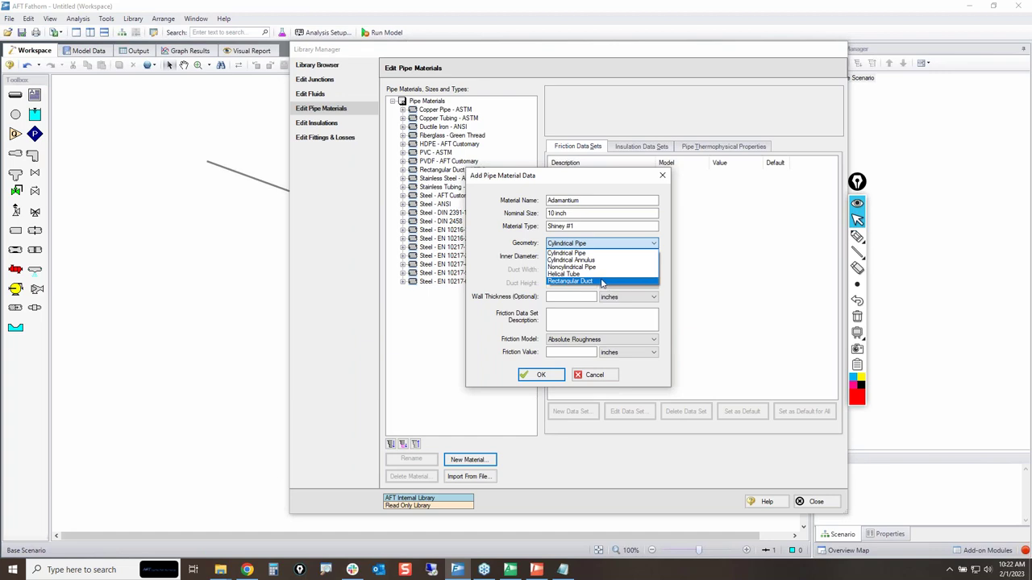
pyautogui.click(601, 282)
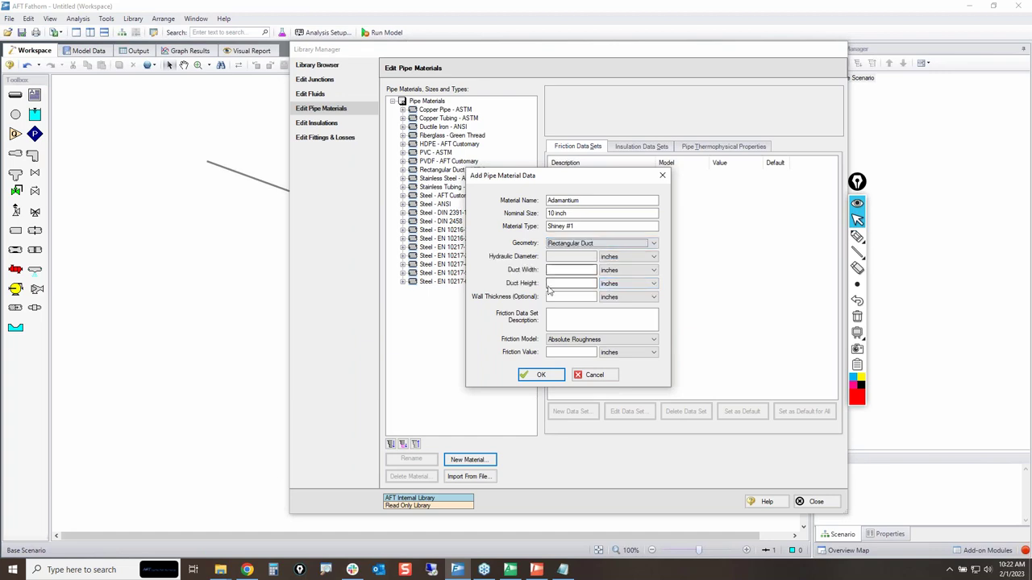
pyautogui.click(591, 244)
pyautogui.click(580, 253)
# Step: Set the Adamantium pipe's inner diameter to 9.8 inches and its wall thickness to 0.1 inches
pyautogui.click(571, 256)
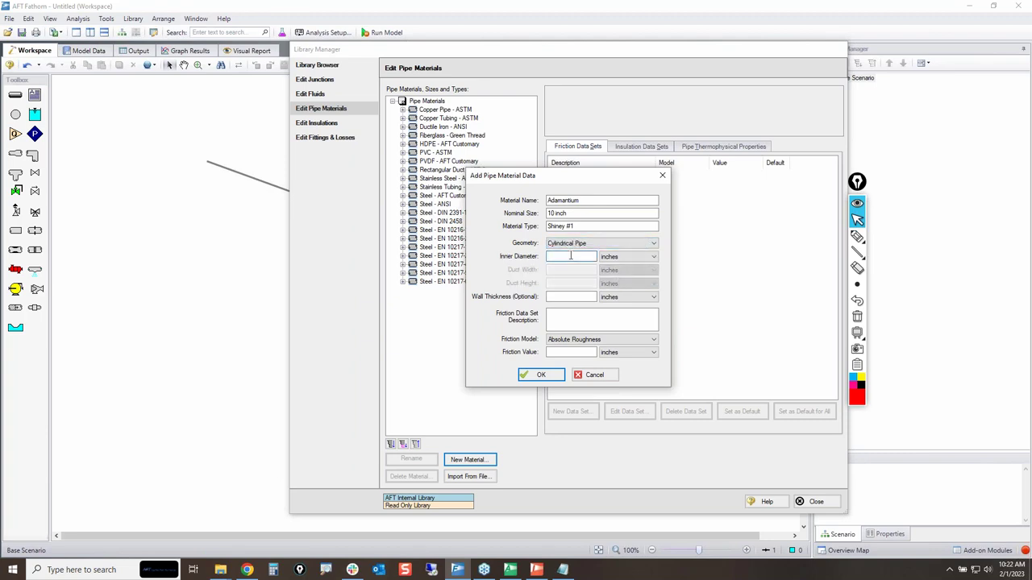
pyautogui.write('9.8')
pyautogui.click(569, 296)
pyautogui.write('0.1')
# Step: Describe the friction data set as Smooth Roughness, with an absolute roughness of 0.0007 inches, and add the material
pyautogui.click(584, 317)
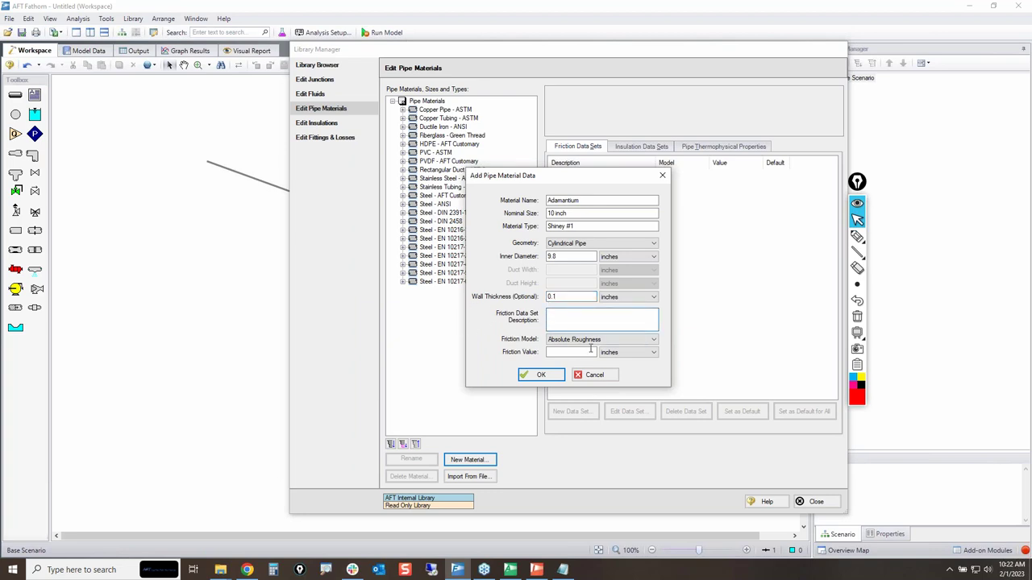
pyautogui.click(627, 341)
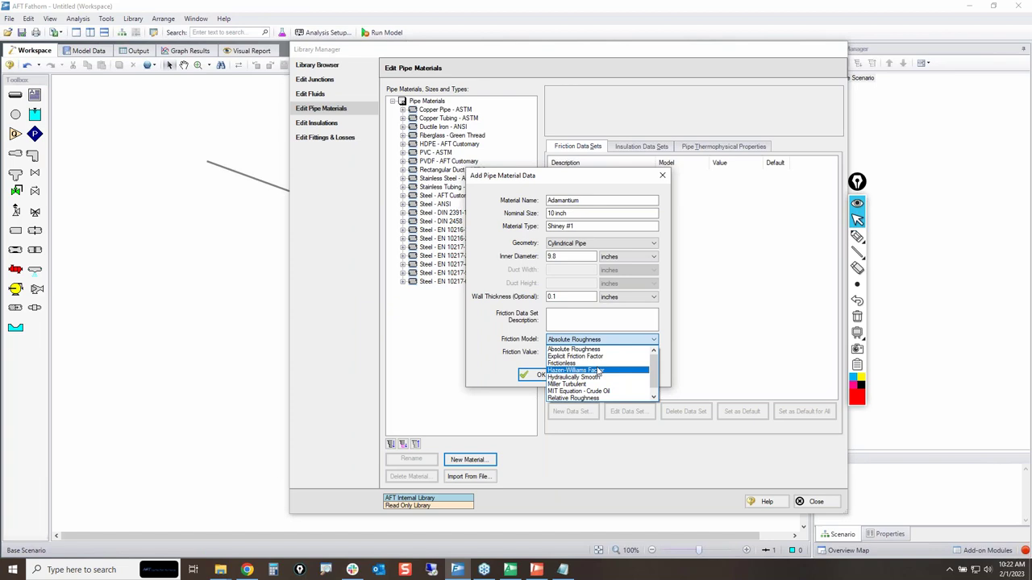
pyautogui.click(482, 332)
pyautogui.click(592, 320)
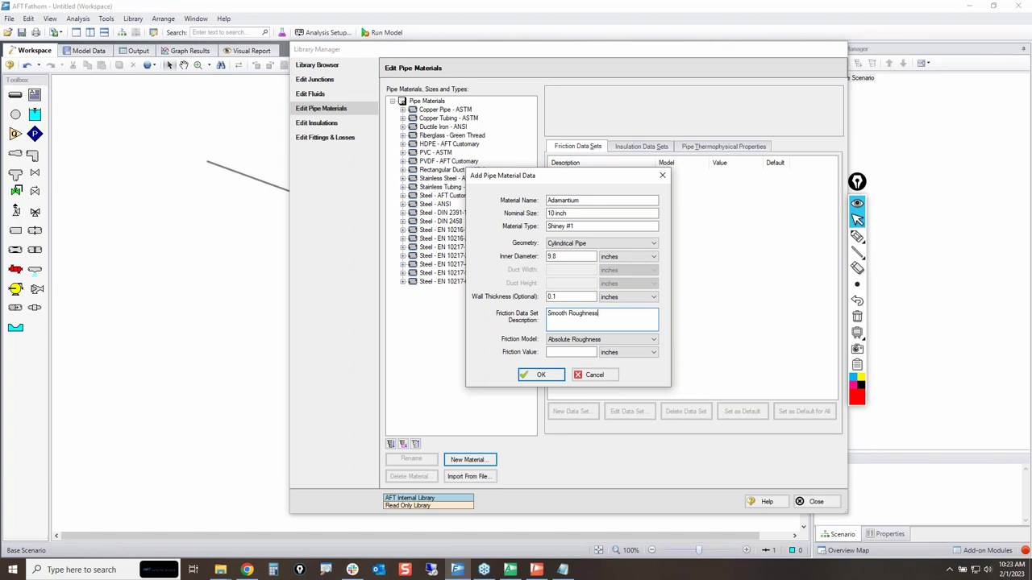
pyautogui.click(576, 352)
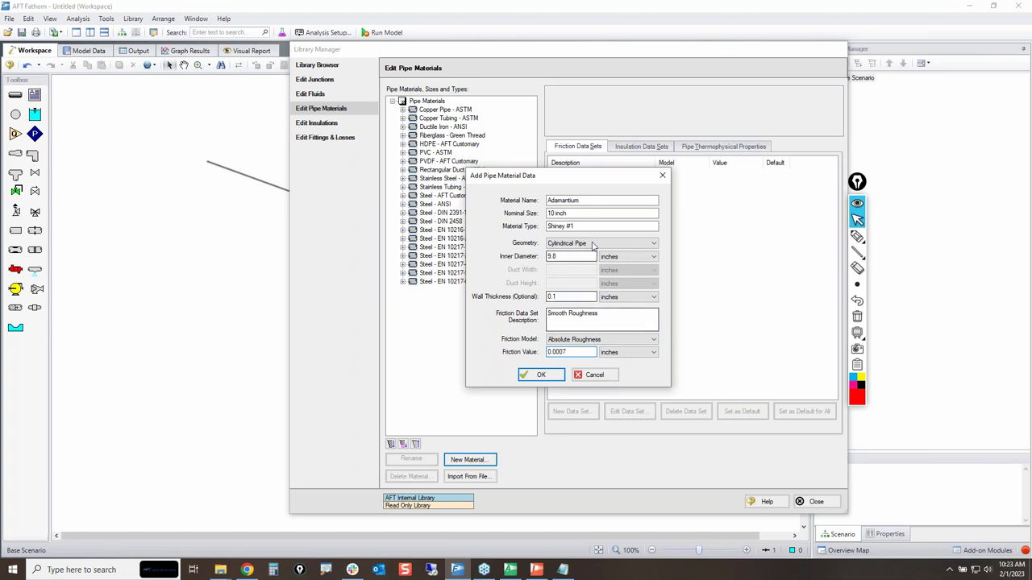
pyautogui.click(538, 376)
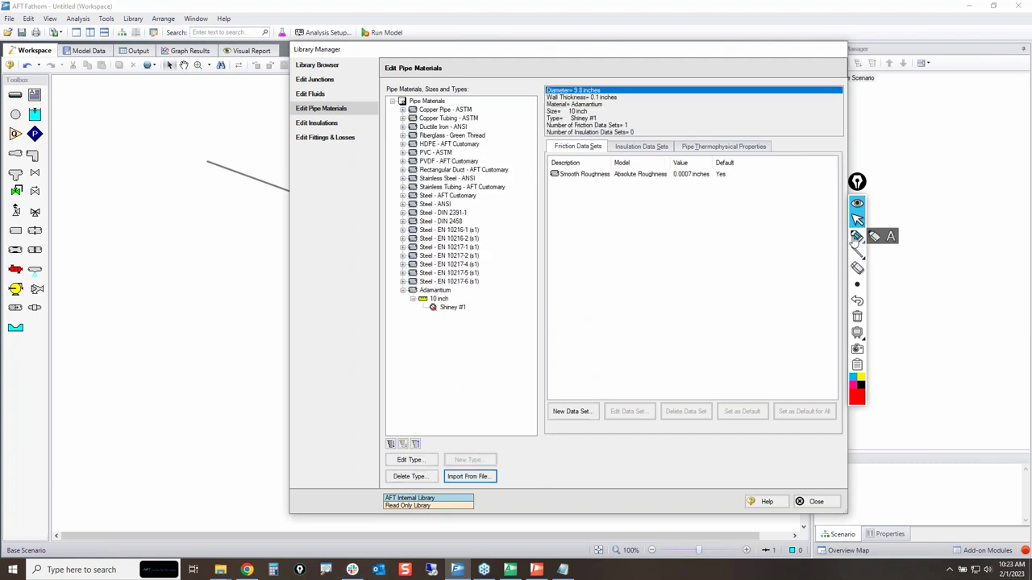
# Step: Mark Adamantium, its 10 inch size and Shiney #1 type in the material tree with the pen, and clear the annotations
pyautogui.click(857, 236)
pyautogui.moveTo(399, 289)
pyautogui.mouseDown()
pyautogui.moveTo(461, 286)
pyautogui.moveTo(454, 299)
pyautogui.moveTo(405, 293)
pyautogui.moveTo(412, 279)
pyautogui.moveTo(537, 308)
pyautogui.mouseUp()
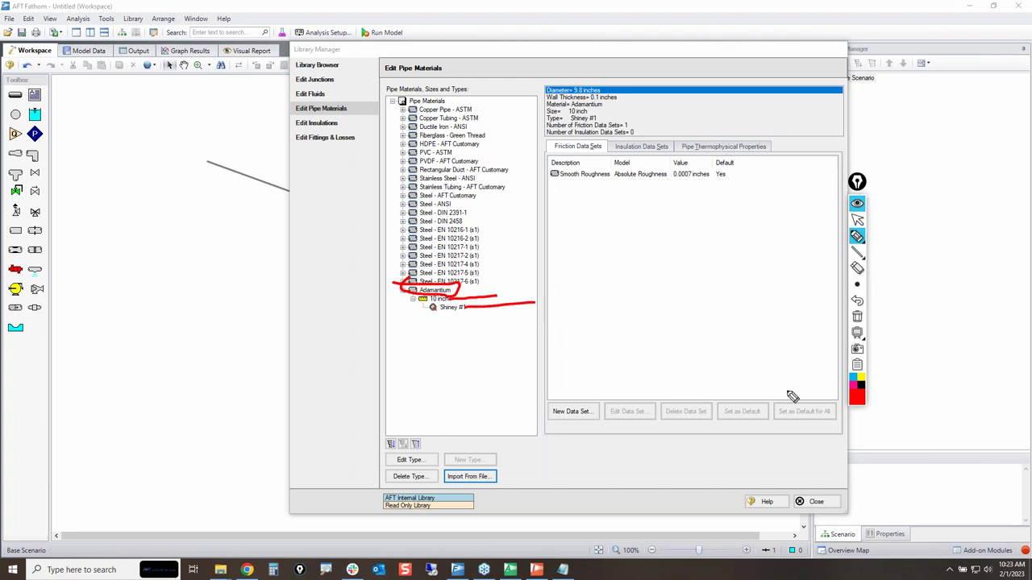
pyautogui.click(857, 316)
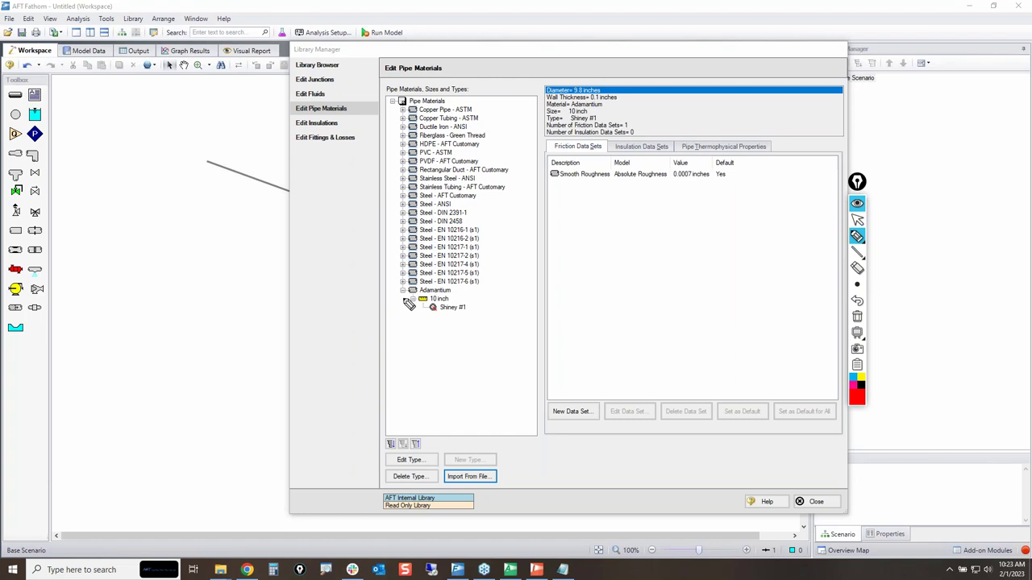
pyautogui.moveTo(413, 300)
pyautogui.mouseDown()
pyautogui.moveTo(460, 299)
pyautogui.moveTo(431, 300)
pyautogui.mouseUp()
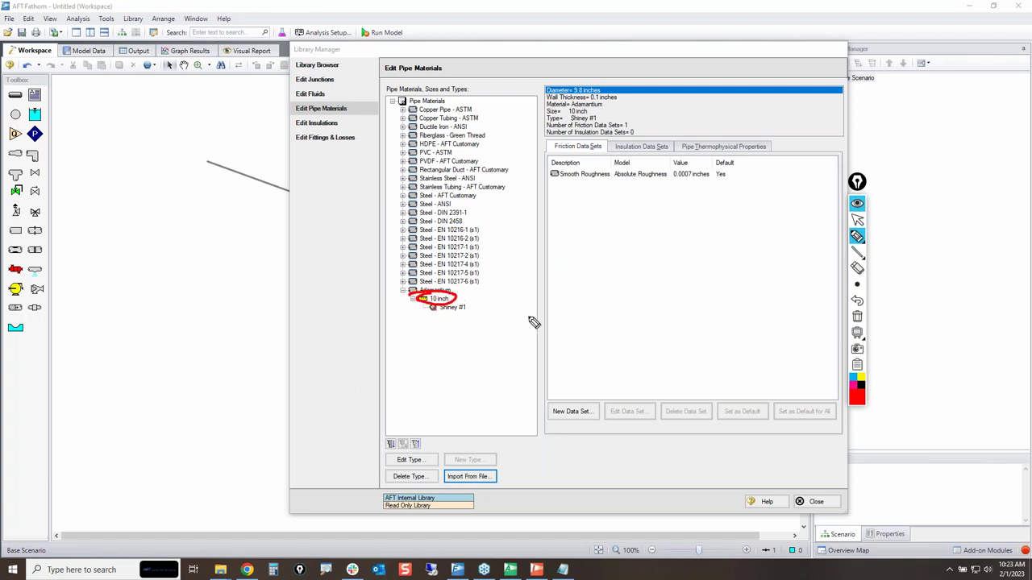
pyautogui.click(857, 316)
pyautogui.click(857, 219)
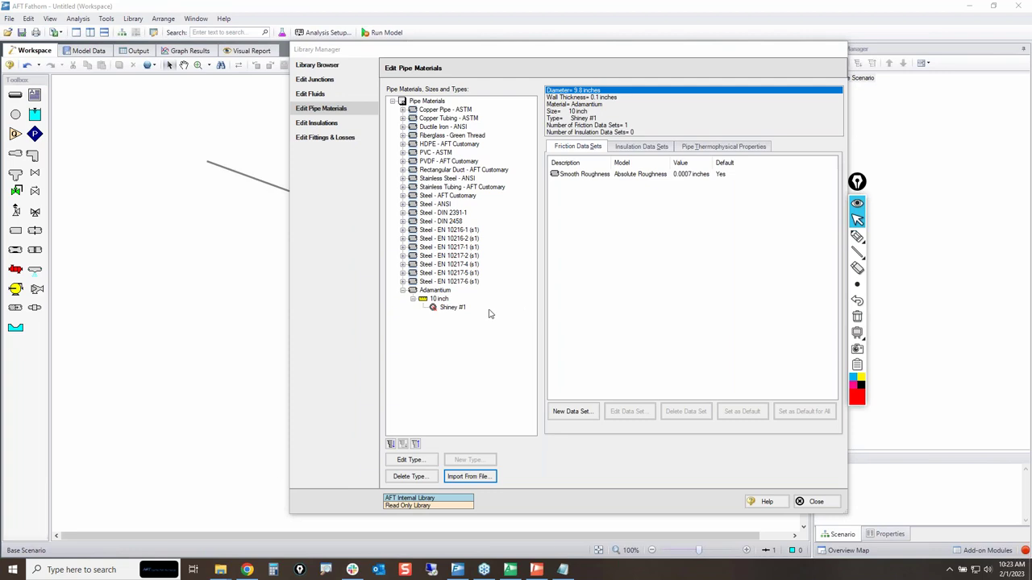
# Step: Select Adamantium's 10 inch size, circle it and the New Type command with the pen, and clear the annotations
pyautogui.click(438, 299)
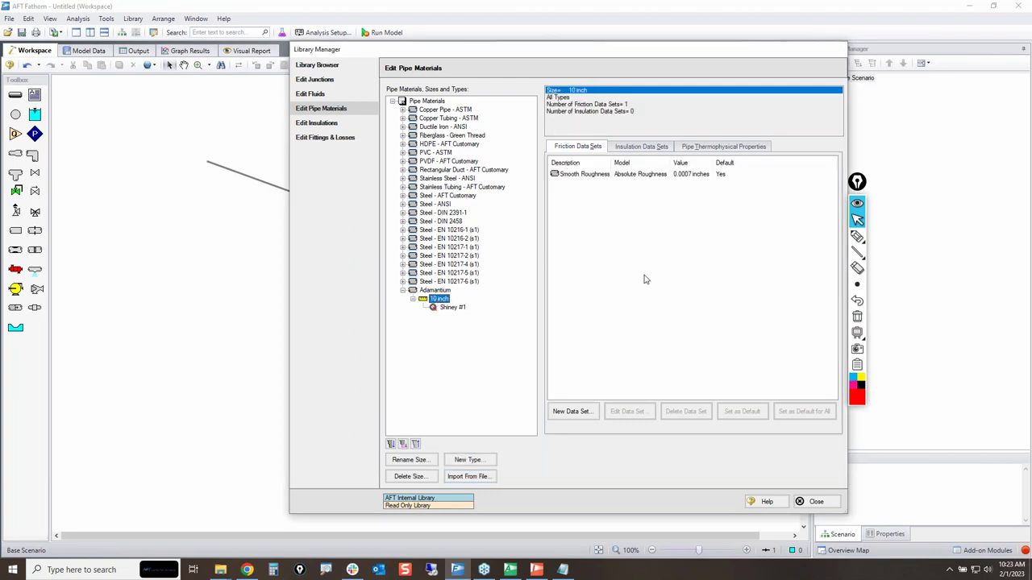
pyautogui.click(857, 236)
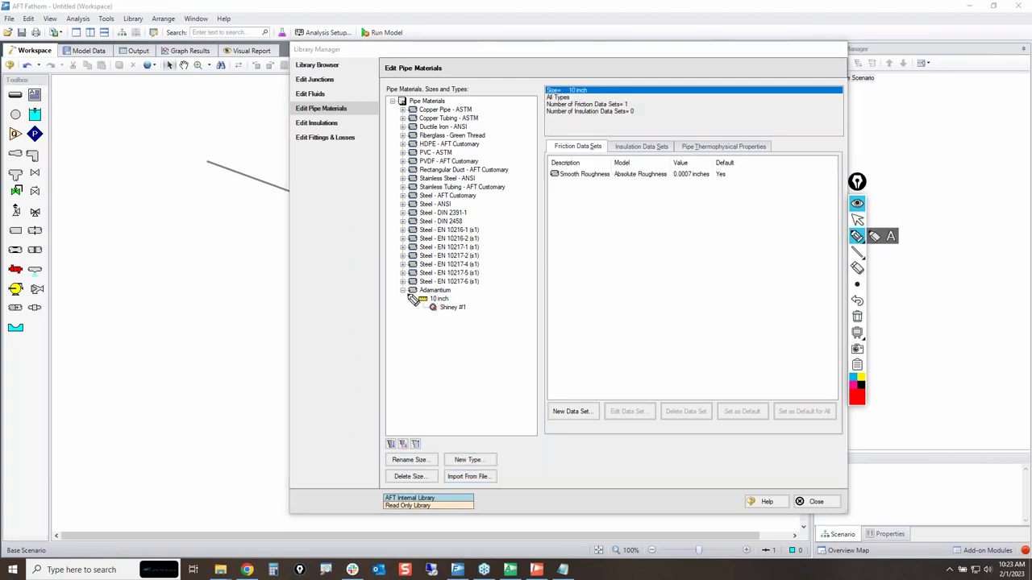
pyautogui.moveTo(407, 293)
pyautogui.mouseDown()
pyautogui.moveTo(457, 292)
pyautogui.moveTo(456, 320)
pyautogui.moveTo(430, 317)
pyautogui.moveTo(412, 313)
pyautogui.moveTo(460, 296)
pyautogui.mouseUp()
pyautogui.click(857, 316)
pyautogui.click(857, 219)
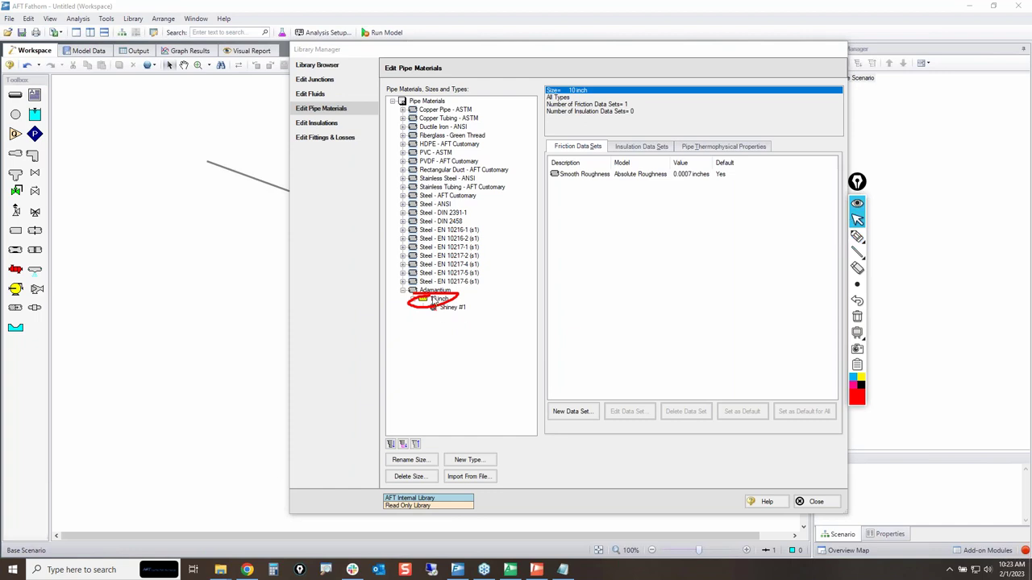
pyautogui.click(857, 236)
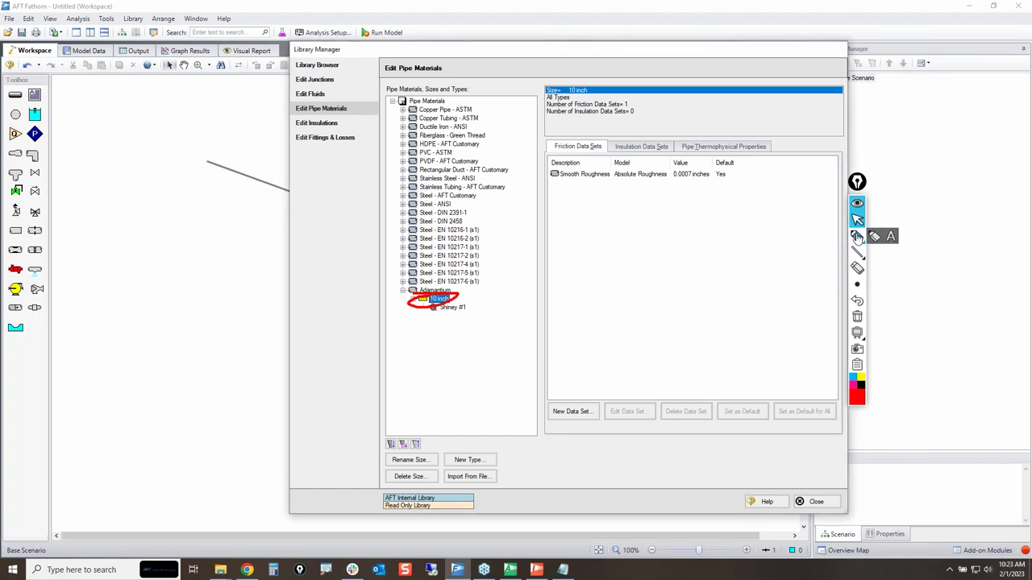
pyautogui.moveTo(452, 466)
pyautogui.mouseDown()
pyautogui.moveTo(504, 472)
pyautogui.moveTo(478, 454)
pyautogui.mouseUp()
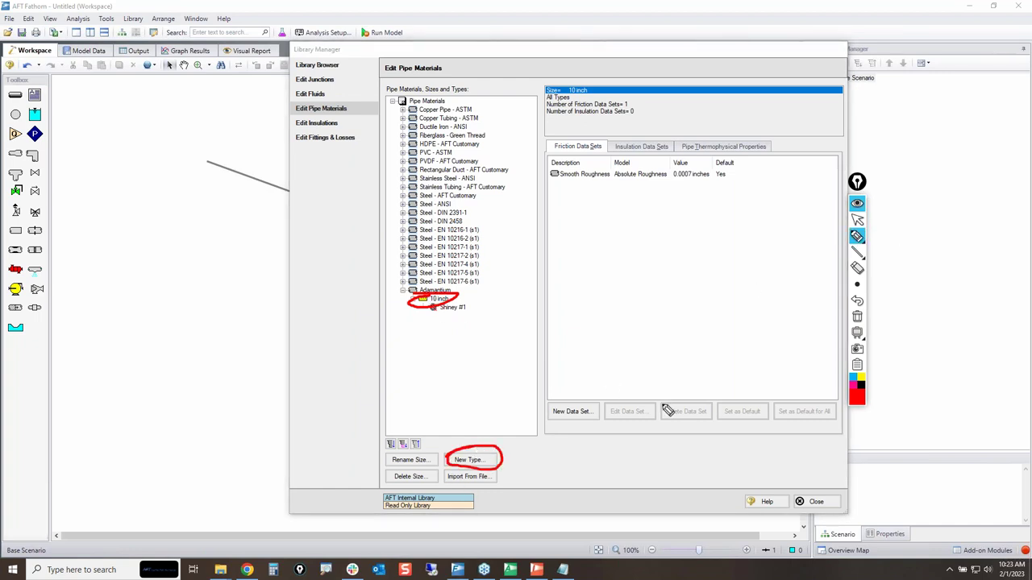
pyautogui.click(857, 316)
pyautogui.click(857, 219)
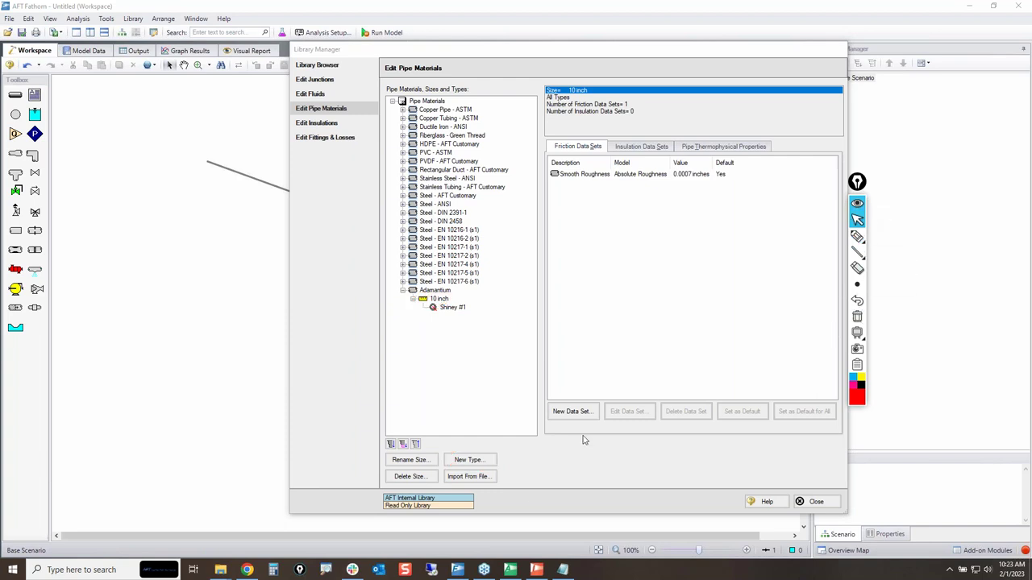
# Step: Add type Shiney #2 to Adamantium's 10 inch size, with a 9.9 inch inner diameter and 0.05 inch wall thickness
pyautogui.click(477, 461)
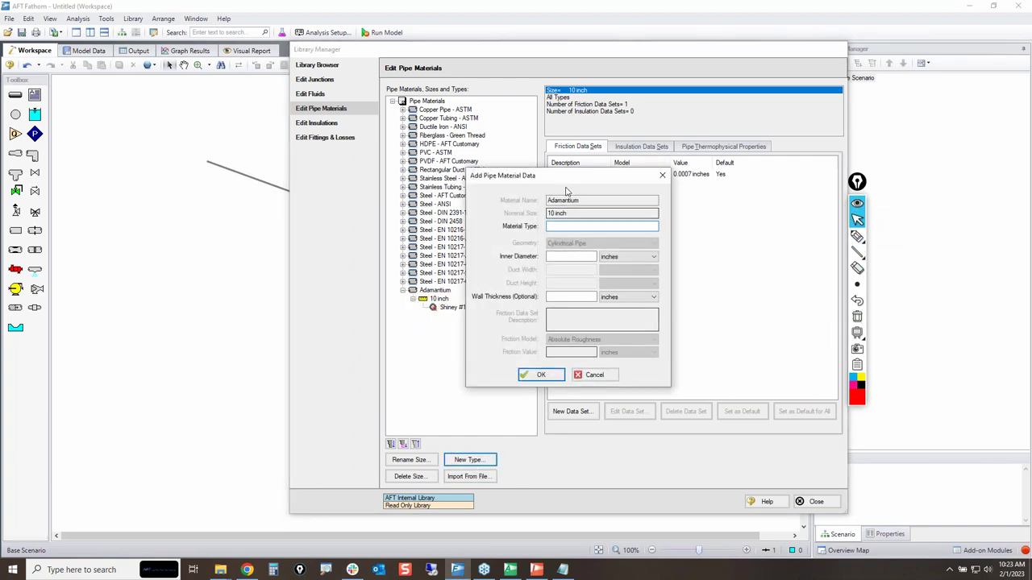
pyautogui.click(565, 226)
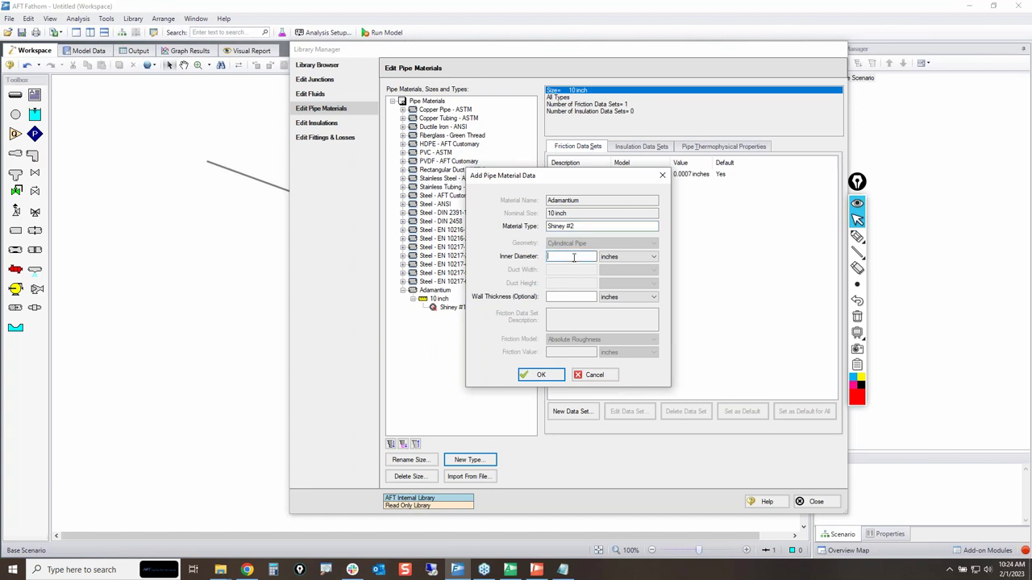
pyautogui.click(574, 297)
pyautogui.click(541, 377)
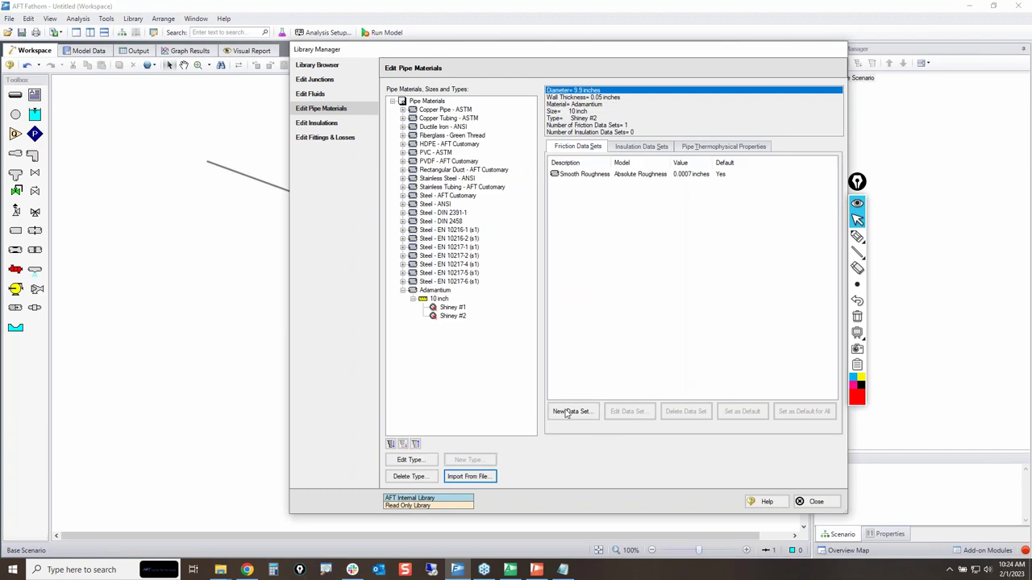
# Step: Add a 12 inch size to Adamantium with type Shiney #1, entering its inner diameter and a 0.1 inch wall thickness
pyautogui.click(439, 300)
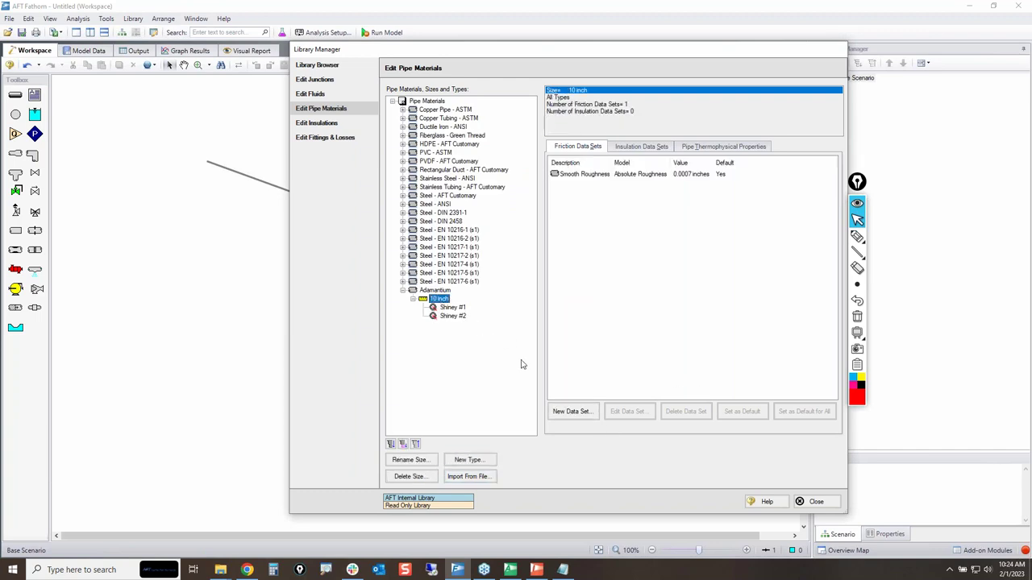
pyautogui.click(434, 291)
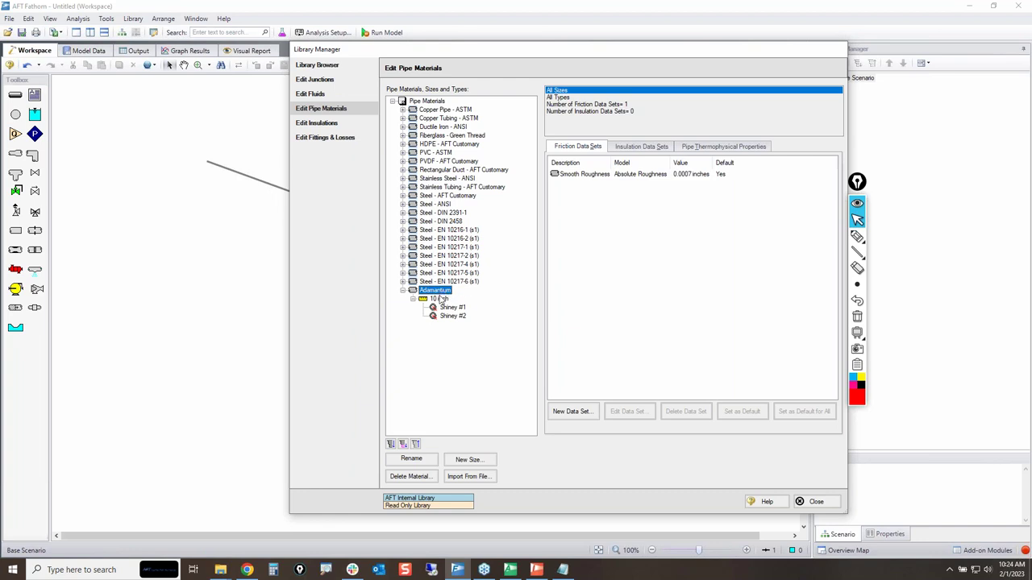
pyautogui.click(469, 459)
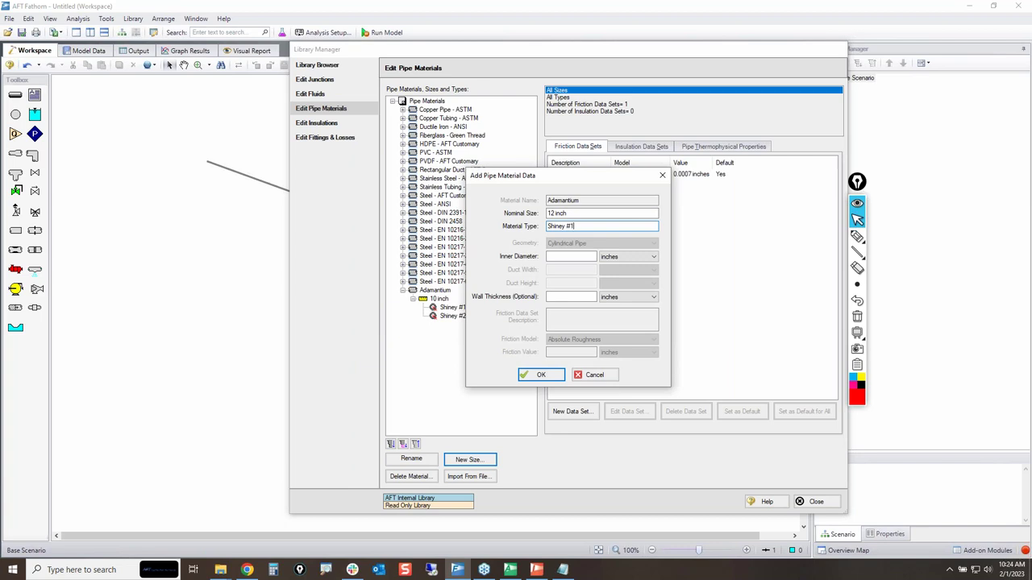
pyautogui.click(572, 256)
pyautogui.click(571, 298)
pyautogui.write('0.1')
pyautogui.click(537, 375)
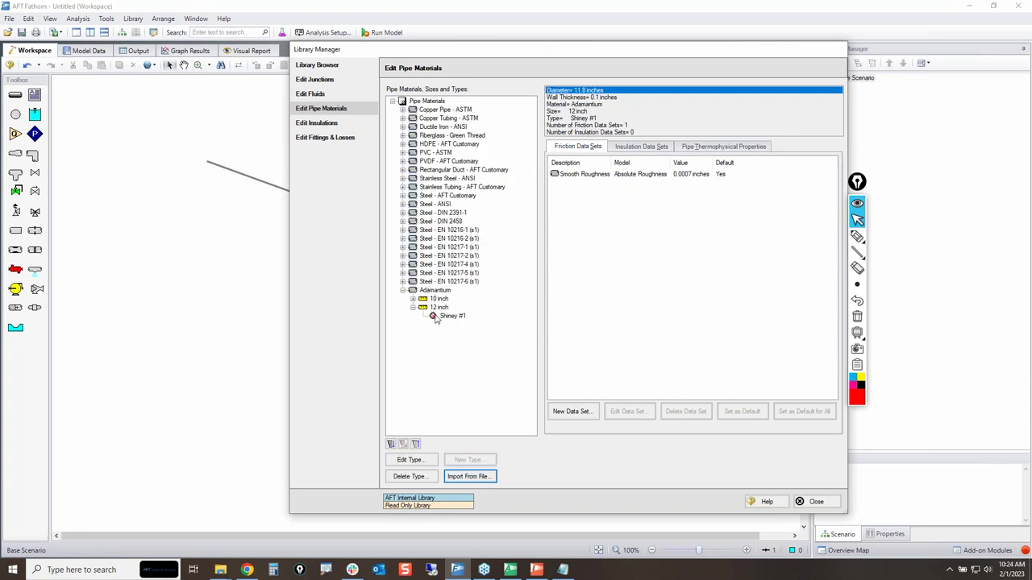
# Step: Add type Shiney #2 to Adamantium's 12 inch size, with an 11.9 inch inner diameter and a wall thickness
pyautogui.click(438, 308)
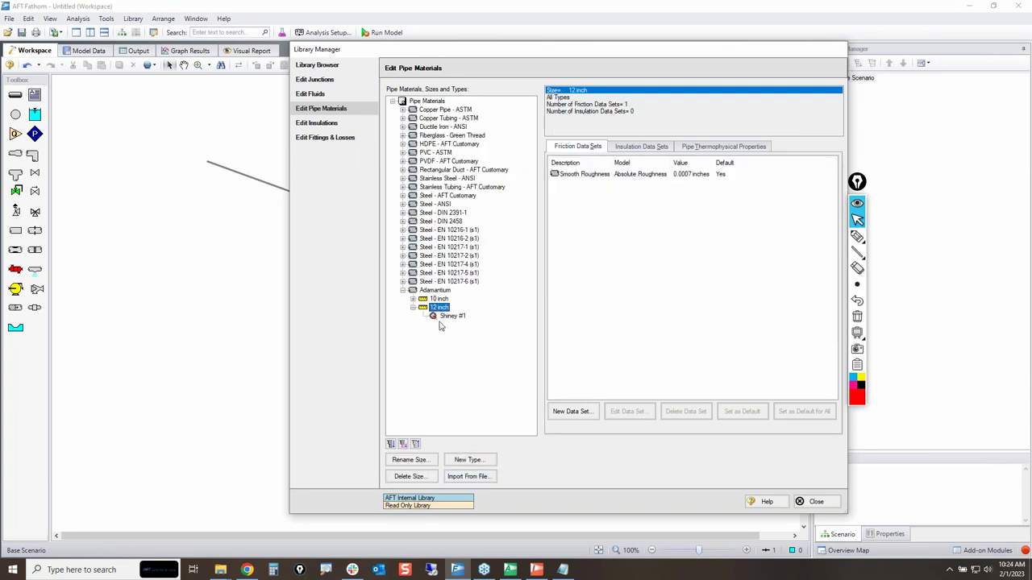
pyautogui.click(473, 462)
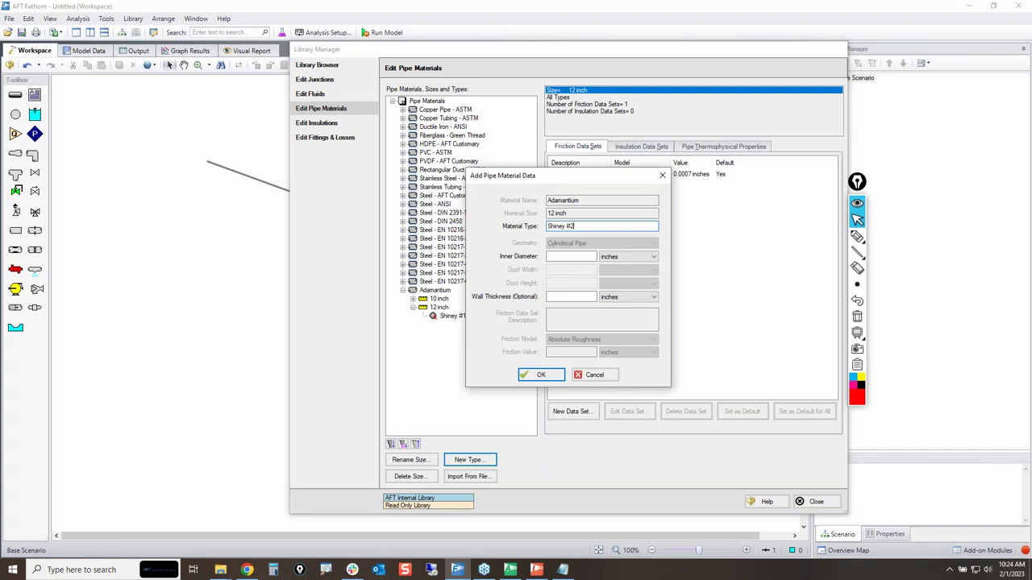
pyautogui.click(564, 257)
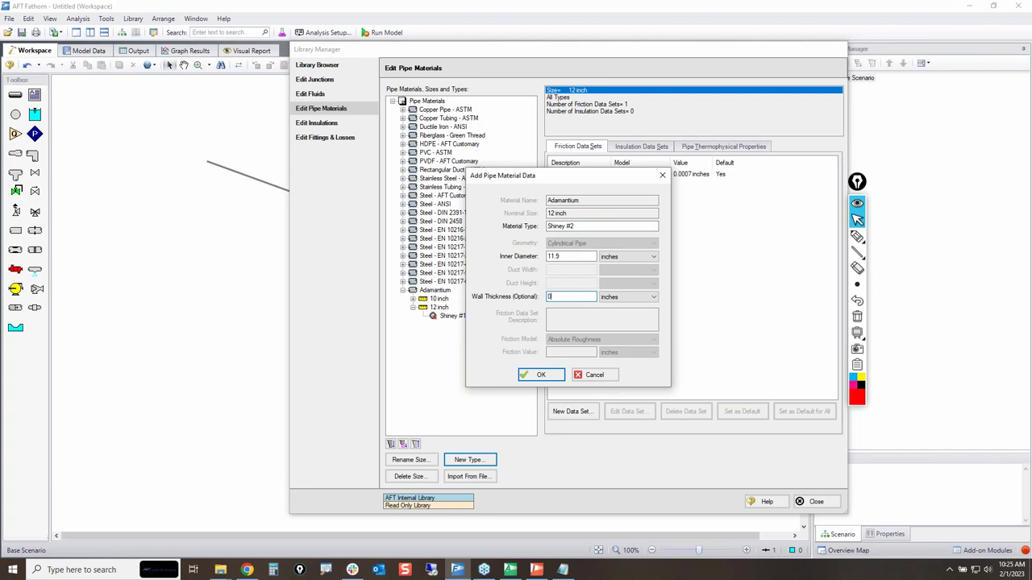
pyautogui.click(546, 375)
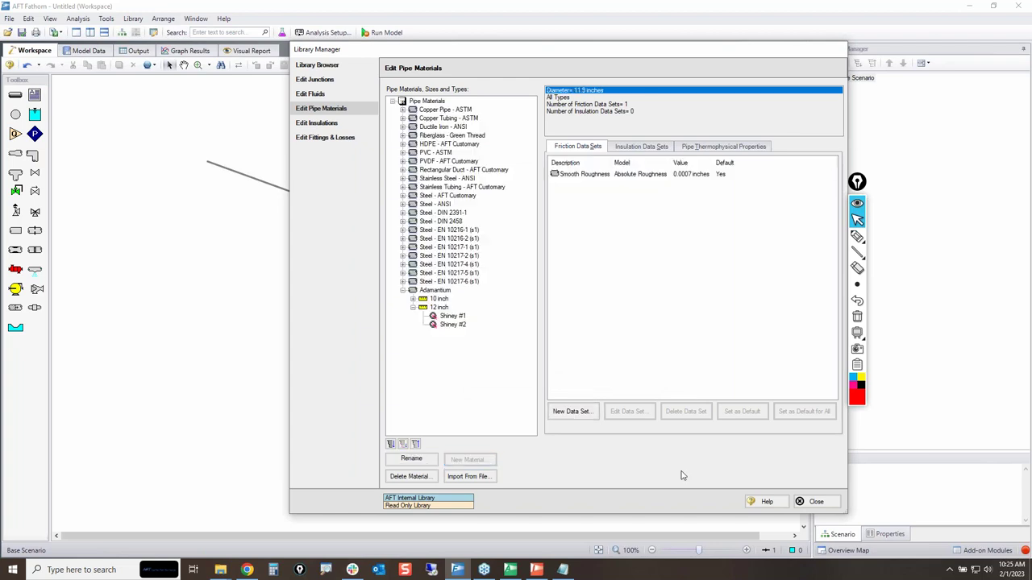
# Step: Expand all sizes and types under Adamantium, mark them with the pen, and clear the annotations
pyautogui.click(435, 291)
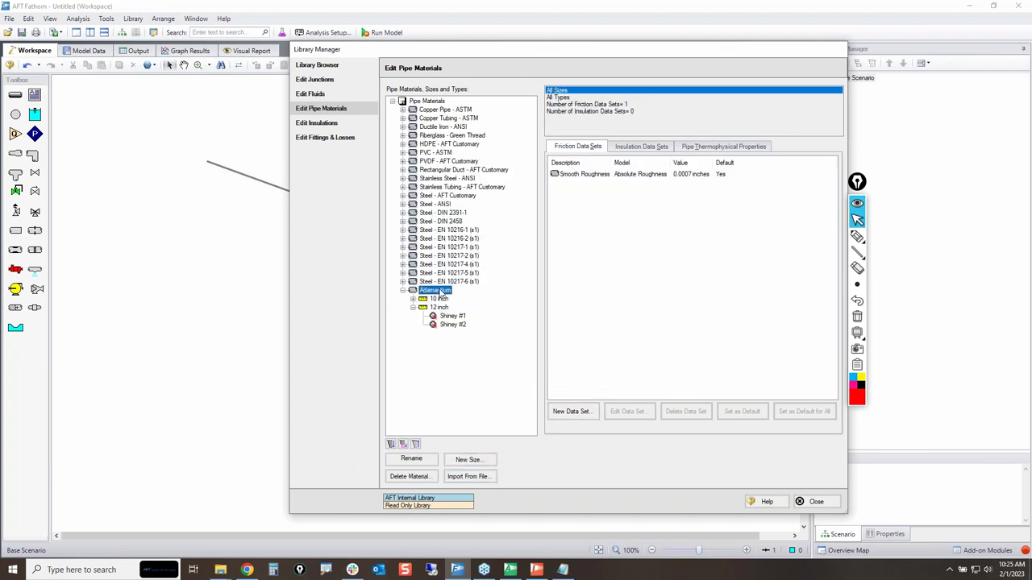
pyautogui.click(403, 444)
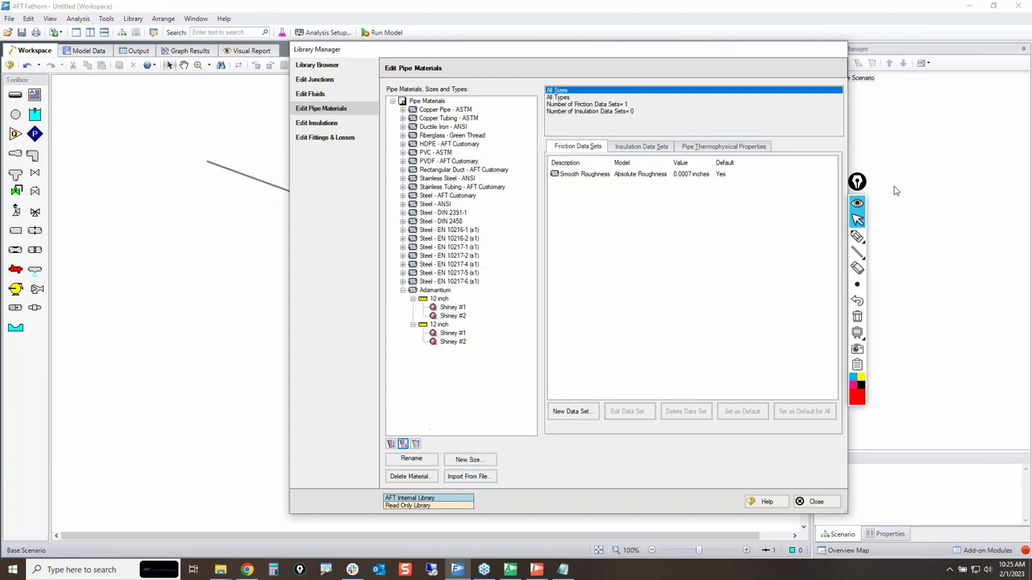
pyautogui.click(857, 237)
pyautogui.moveTo(421, 291)
pyautogui.mouseDown()
pyautogui.moveTo(472, 302)
pyautogui.moveTo(464, 327)
pyautogui.mouseUp()
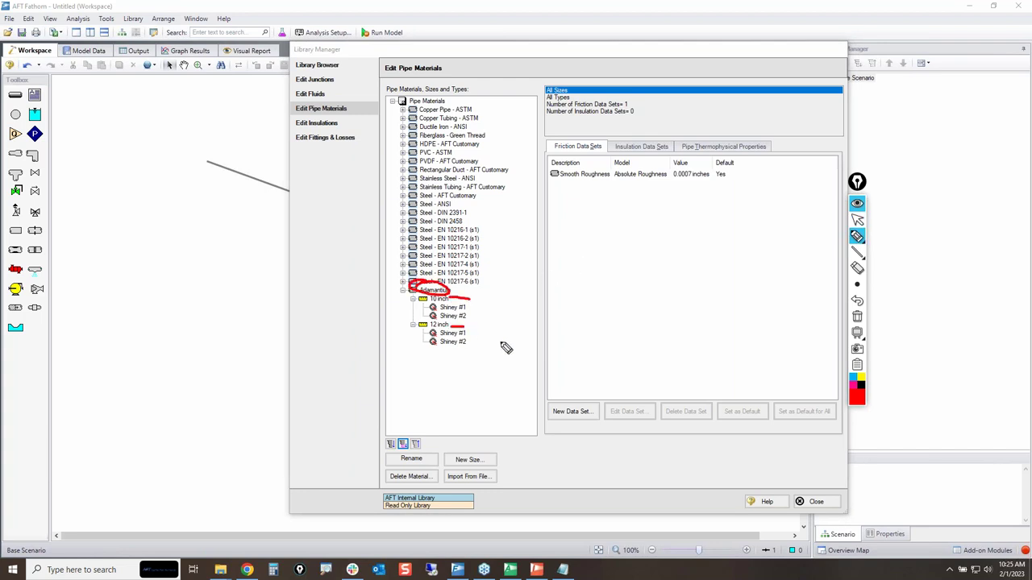
pyautogui.click(466, 307)
pyautogui.click(469, 316)
pyautogui.click(465, 333)
pyautogui.click(466, 341)
pyautogui.click(857, 316)
pyautogui.click(857, 220)
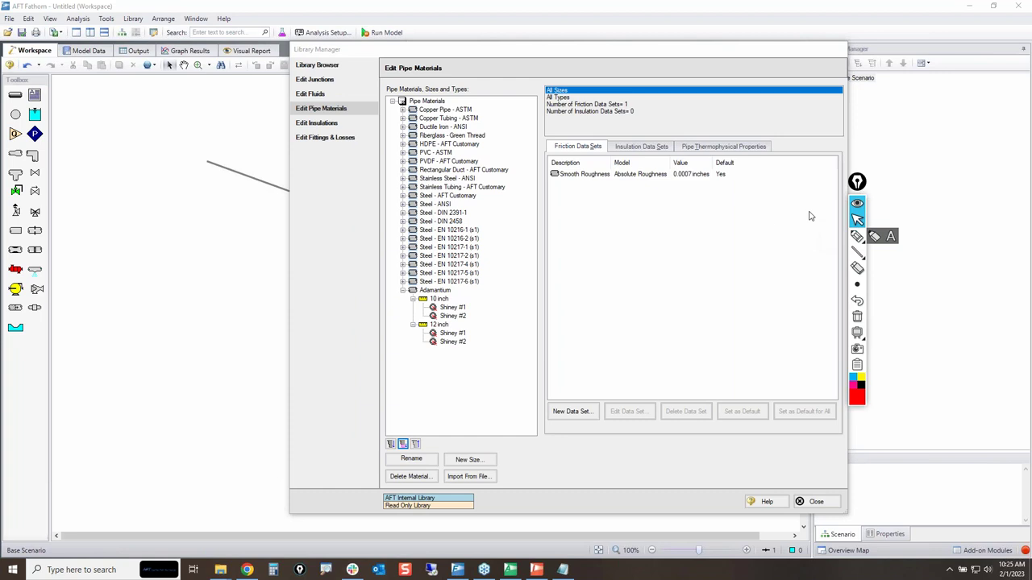
# Step: Circle Adamantium's sizes and types and the data set categories with the pen, and clear the annotations
pyautogui.click(874, 236)
pyautogui.moveTo(407, 286)
pyautogui.mouseDown()
pyautogui.moveTo(487, 289)
pyautogui.moveTo(481, 340)
pyautogui.moveTo(388, 336)
pyautogui.moveTo(409, 284)
pyautogui.mouseUp()
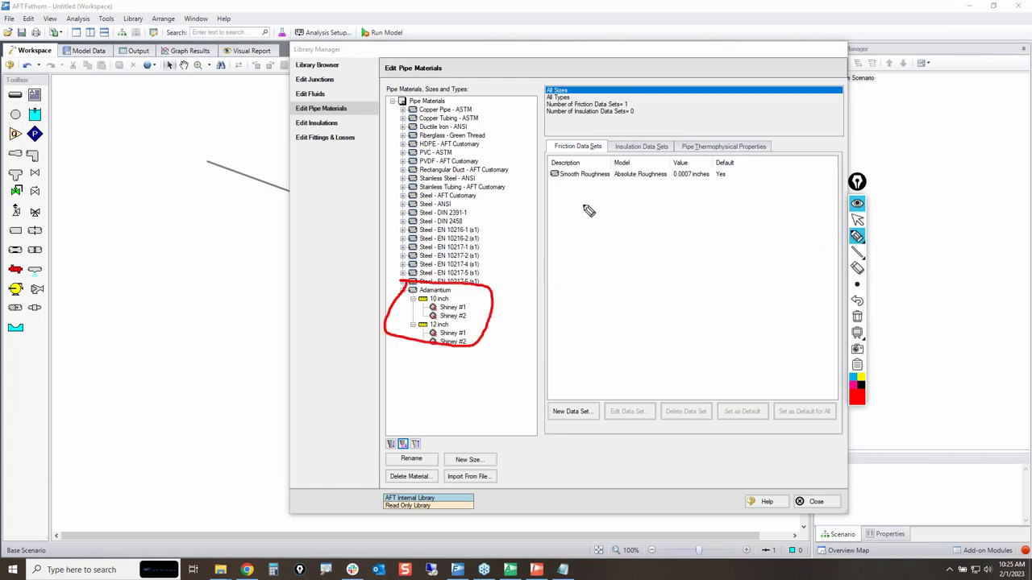
pyautogui.moveTo(540, 137)
pyautogui.mouseDown()
pyautogui.moveTo(820, 153)
pyautogui.moveTo(538, 139)
pyautogui.mouseUp()
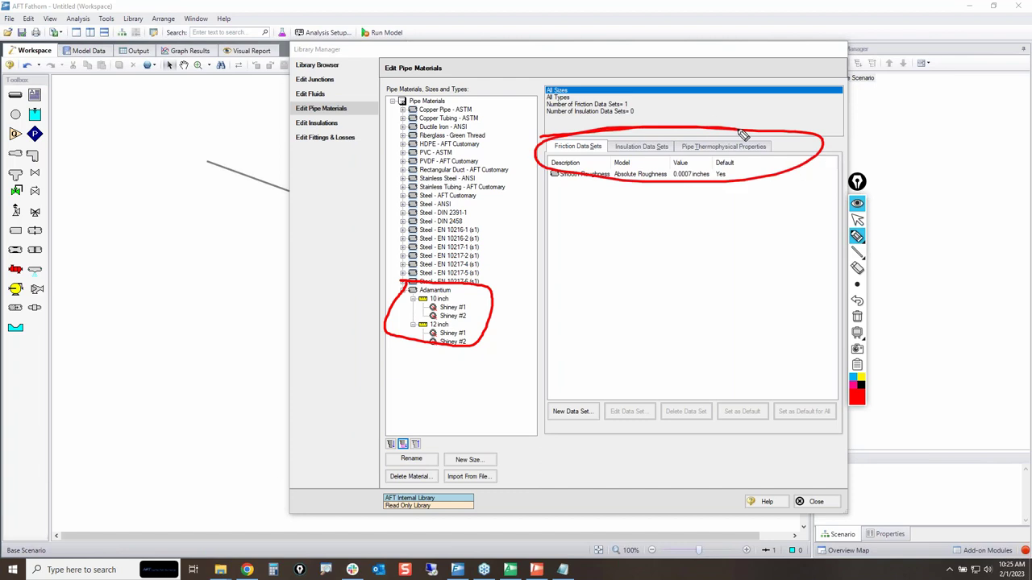
pyautogui.click(857, 318)
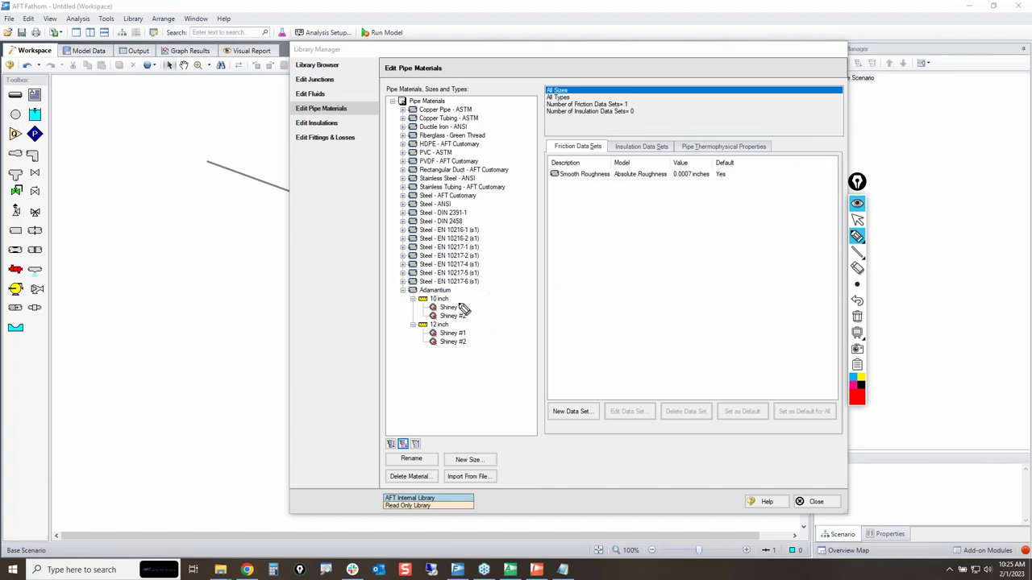
# Step: Circle the Adamantium material and its Smooth Roughness friction data set with the pen, clear the marks, and return to the cursor
pyautogui.moveTo(400, 284)
pyautogui.mouseDown()
pyautogui.moveTo(456, 289)
pyautogui.moveTo(415, 300)
pyautogui.moveTo(404, 287)
pyautogui.moveTo(442, 288)
pyautogui.mouseUp()
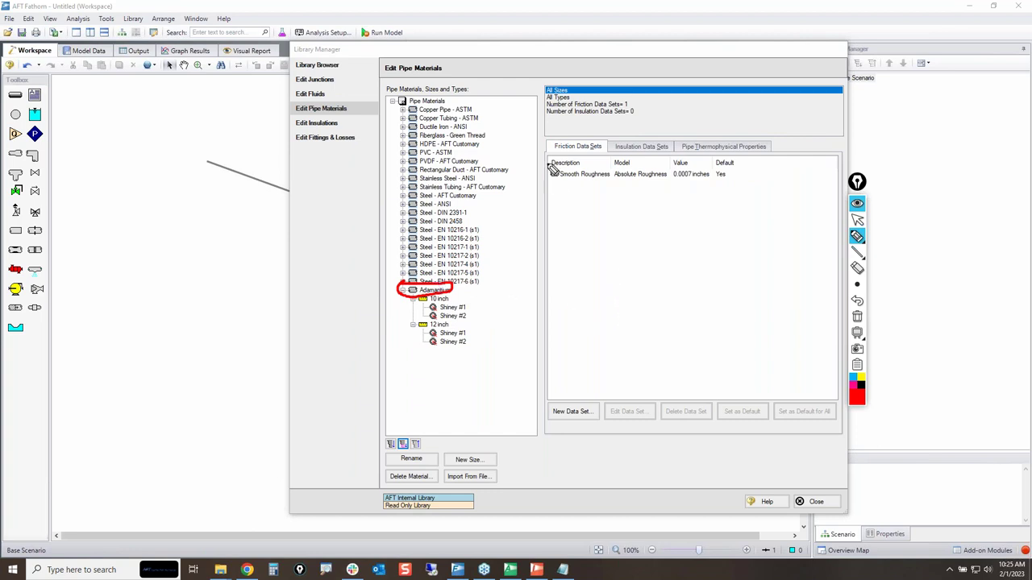
pyautogui.moveTo(538, 164)
pyautogui.mouseDown()
pyautogui.moveTo(767, 169)
pyautogui.moveTo(675, 203)
pyautogui.moveTo(532, 174)
pyautogui.moveTo(549, 142)
pyautogui.moveTo(602, 143)
pyautogui.moveTo(548, 155)
pyautogui.mouseUp()
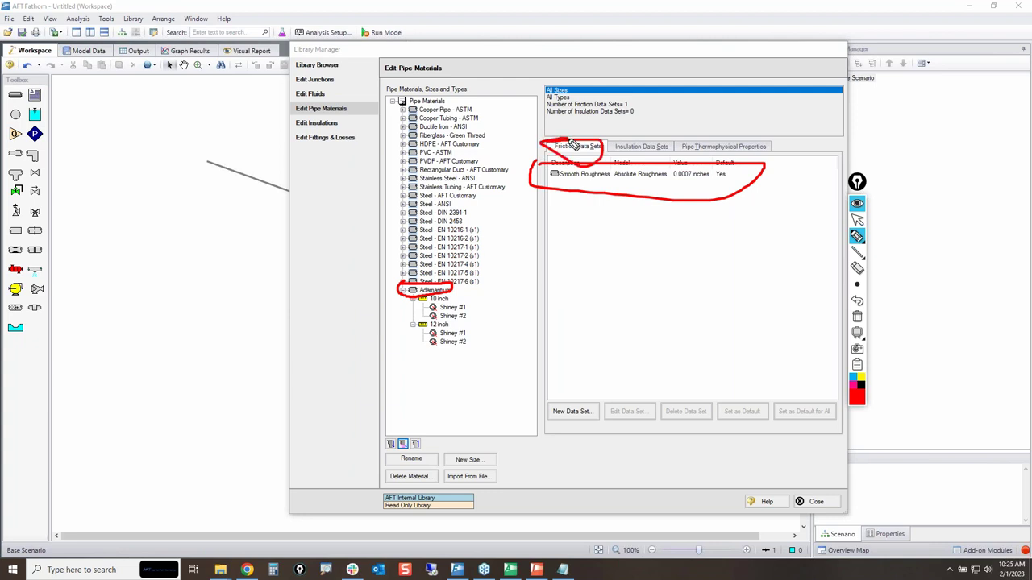
pyautogui.click(857, 317)
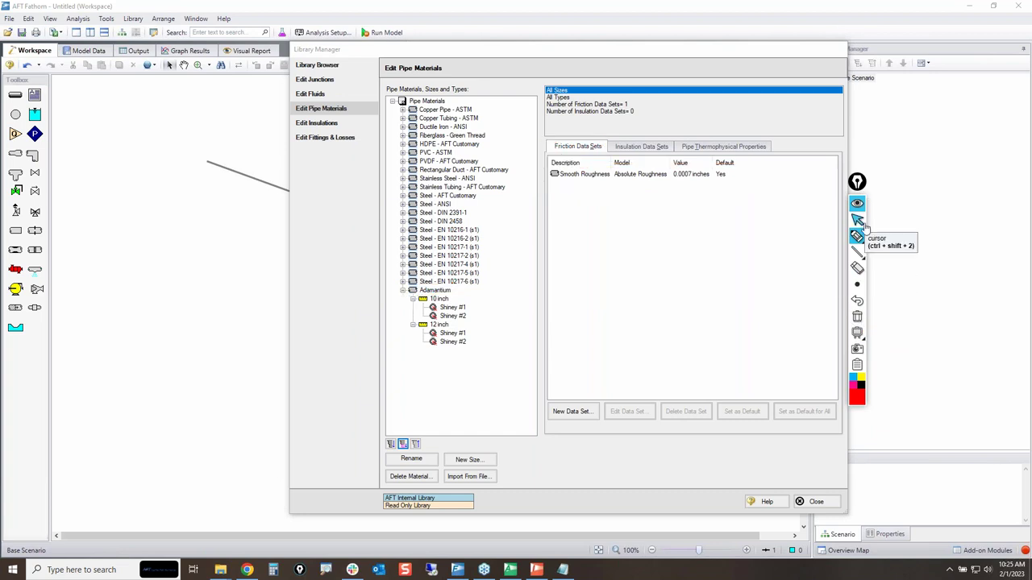
pyautogui.click(858, 221)
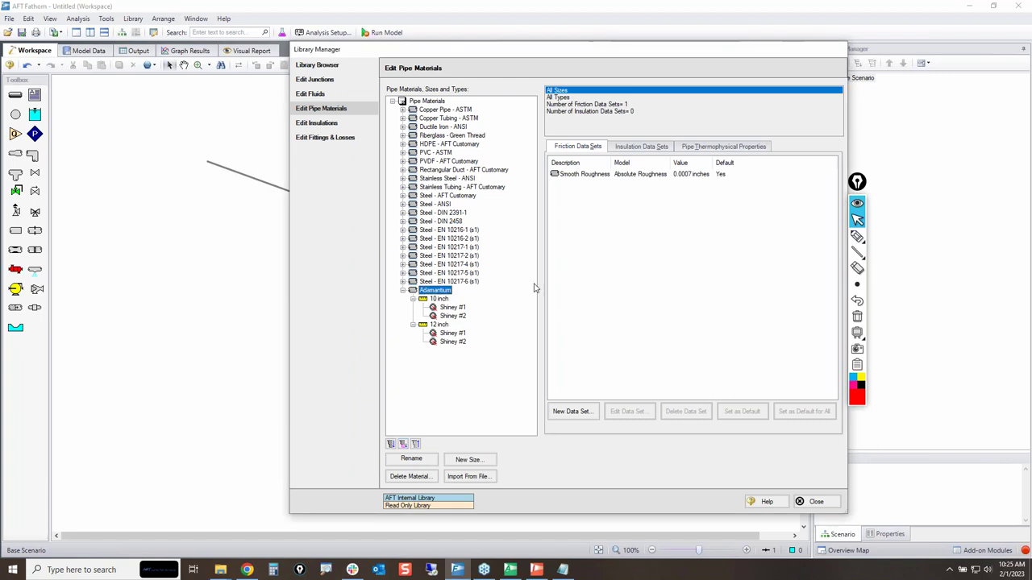
# Step: Underline the three data categories, box Adamantium's sizes and types with an arrow to the material, and clear the annotations
pyautogui.click(857, 236)
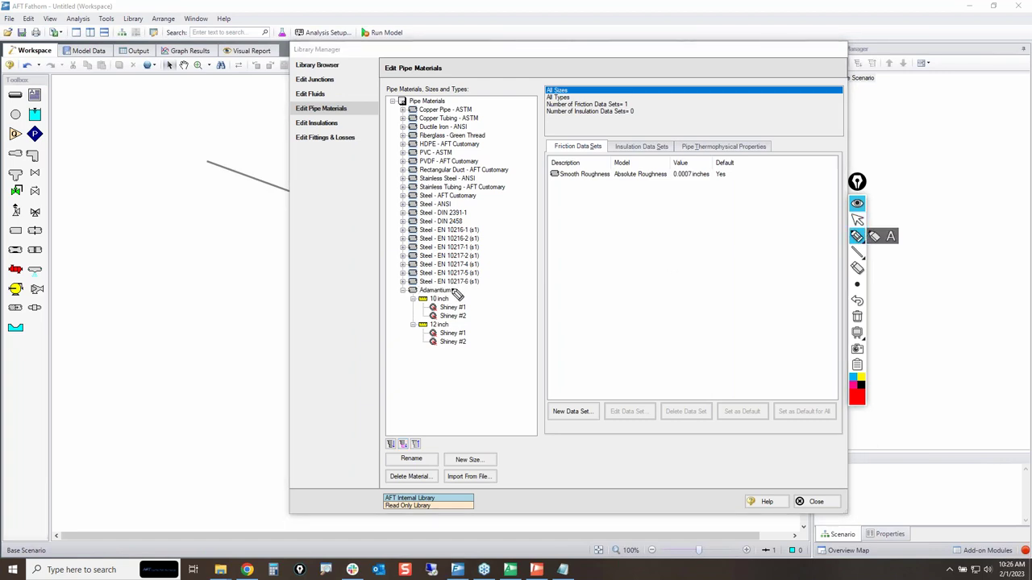
pyautogui.moveTo(553, 160); pyautogui.dragTo(755, 153)
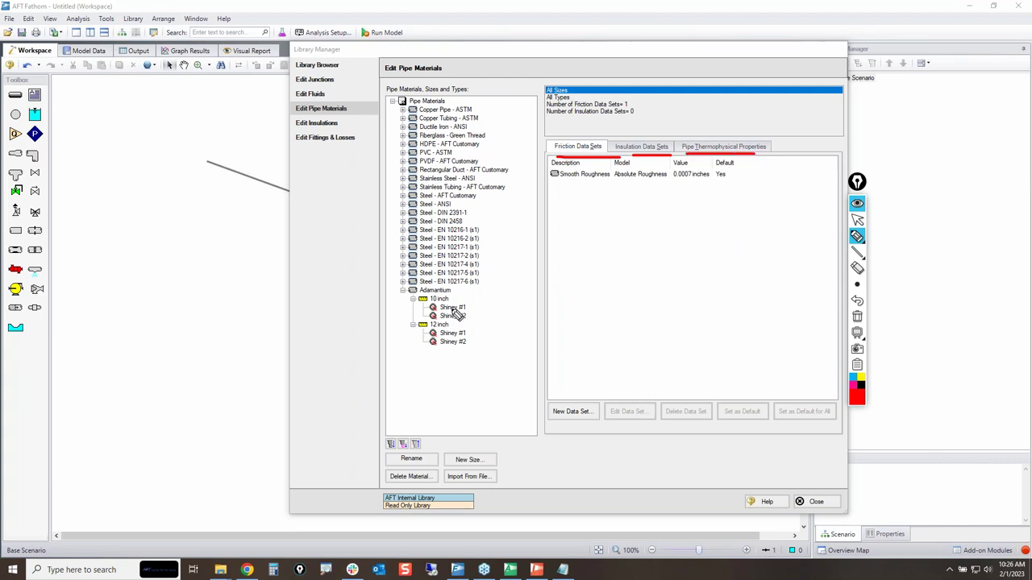
pyautogui.moveTo(413, 300)
pyautogui.mouseDown()
pyautogui.moveTo(474, 299)
pyautogui.moveTo(478, 337)
pyautogui.moveTo(439, 357)
pyautogui.moveTo(413, 345)
pyautogui.moveTo(418, 300)
pyautogui.mouseUp()
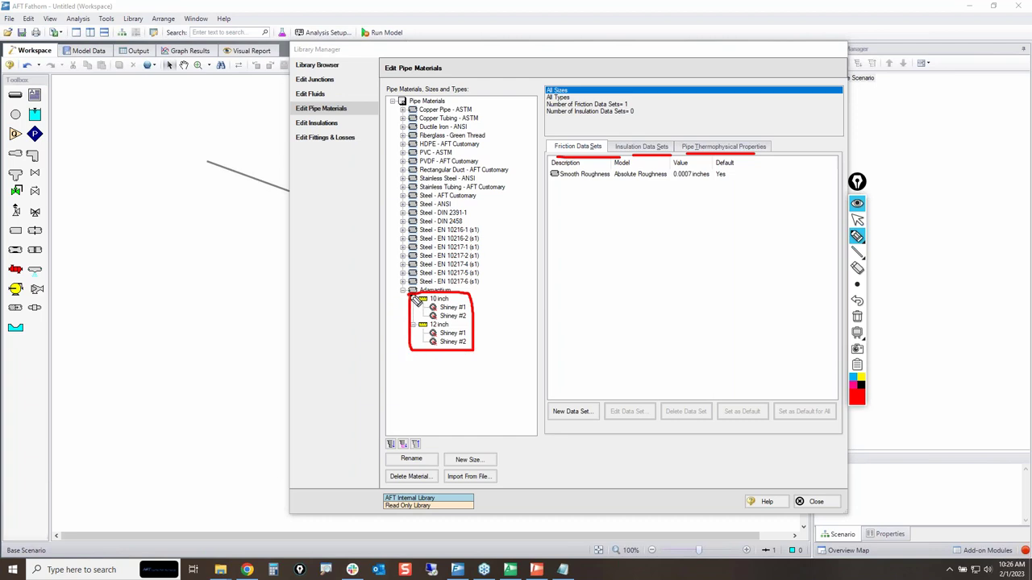
pyautogui.moveTo(528, 240)
pyautogui.mouseDown()
pyautogui.moveTo(434, 279)
pyautogui.moveTo(444, 287)
pyautogui.mouseUp()
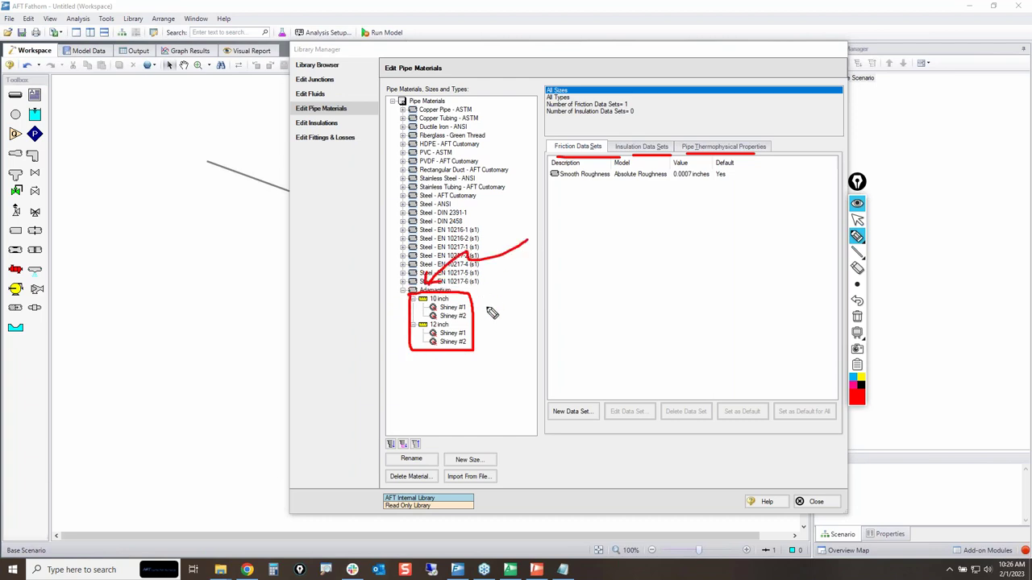
pyautogui.click(857, 317)
pyautogui.click(857, 220)
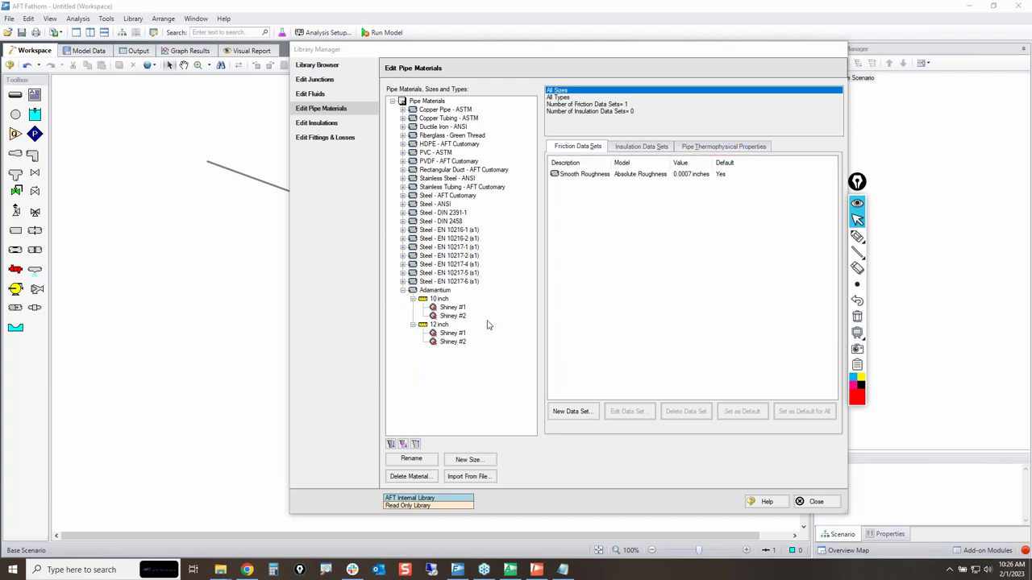
# Step: Add a friction data set named Rough Roughness at Adamantium's material level, with an absolute roughness of 0.07 inches
pyautogui.click(434, 291)
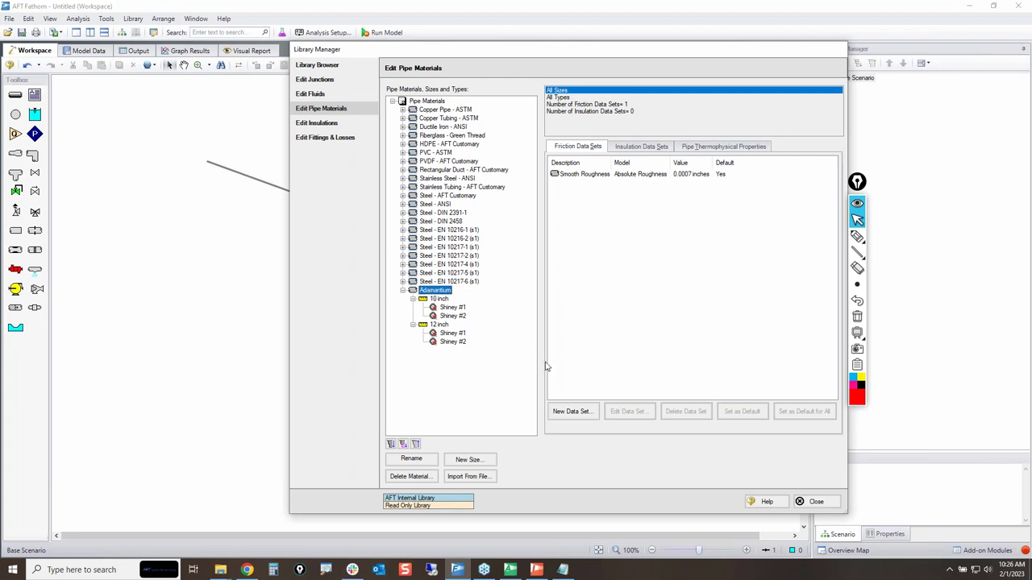
pyautogui.click(453, 316)
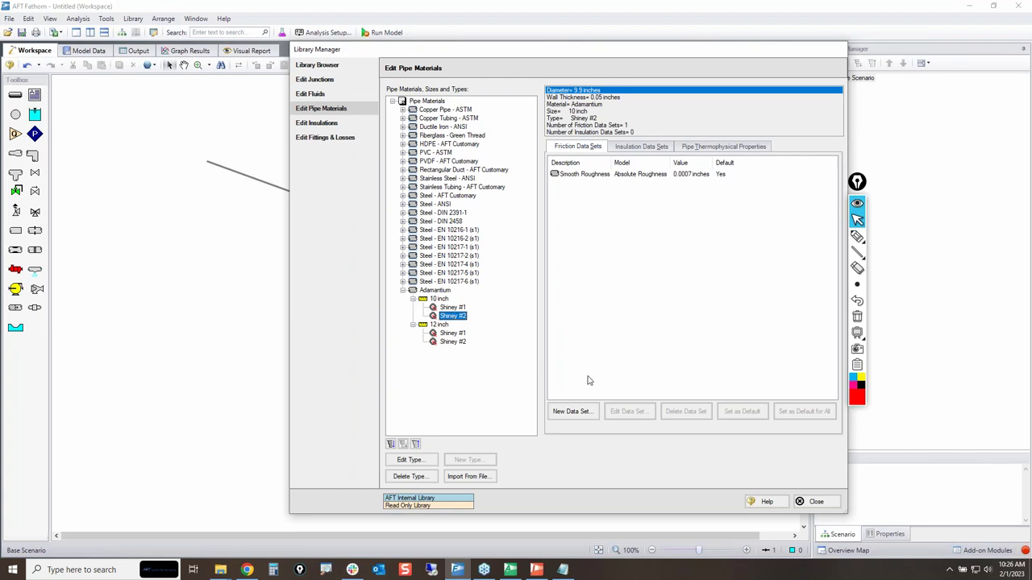
pyautogui.click(435, 292)
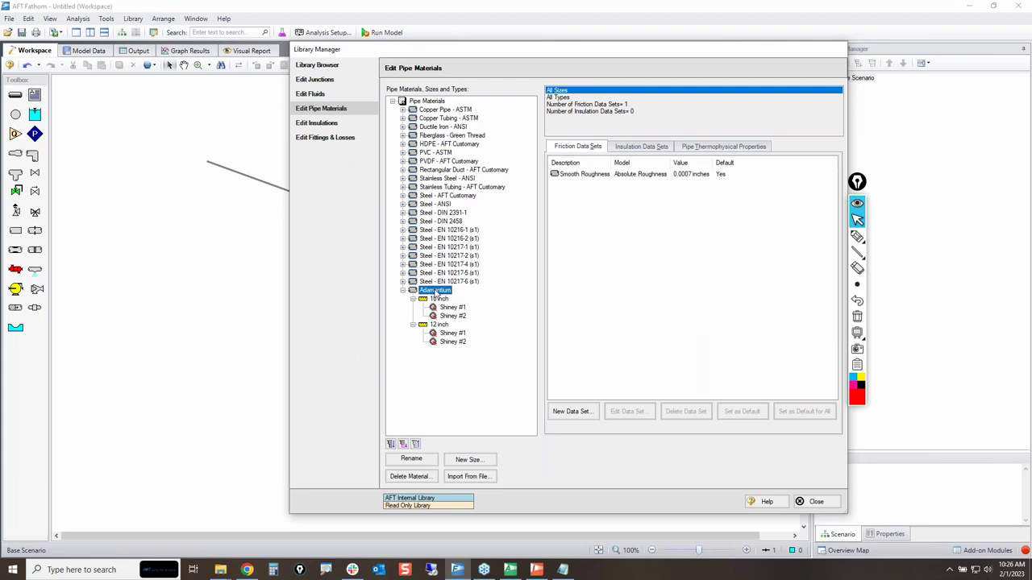
pyautogui.click(575, 411)
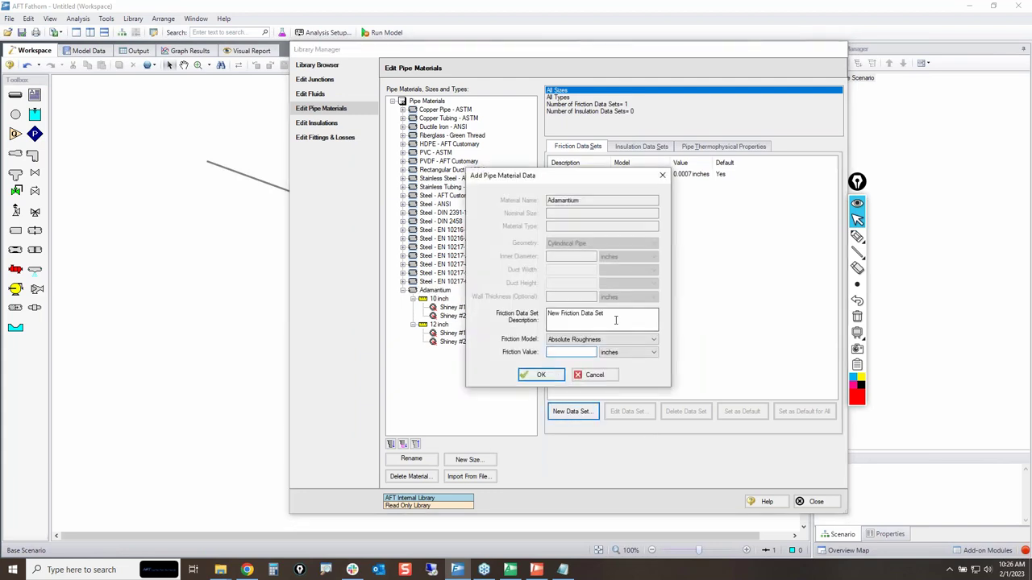
pyautogui.moveTo(615, 320); pyautogui.dragTo(507, 319)
pyautogui.write('Rough Roughness')
pyautogui.click(576, 351)
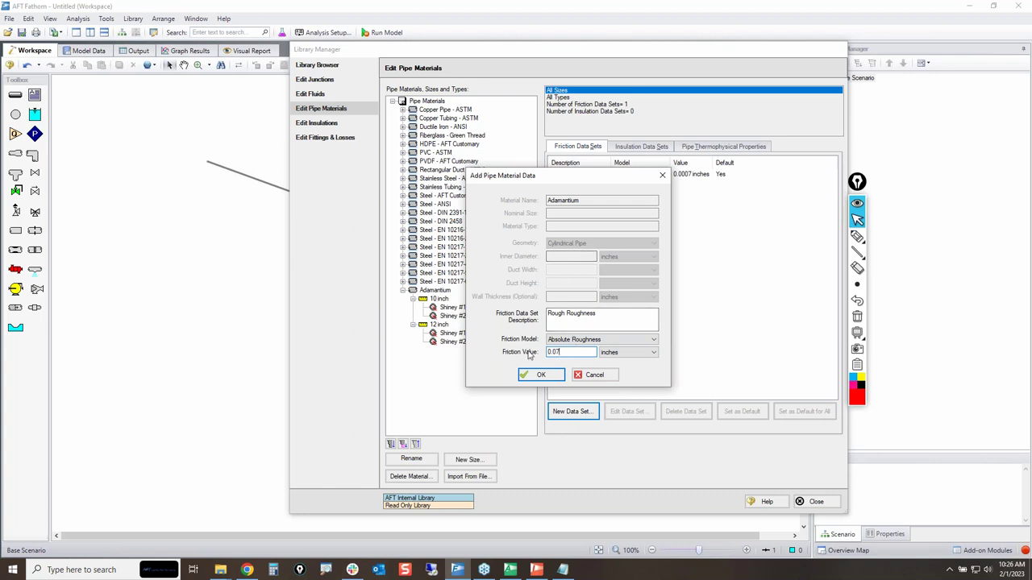
pyautogui.click(537, 375)
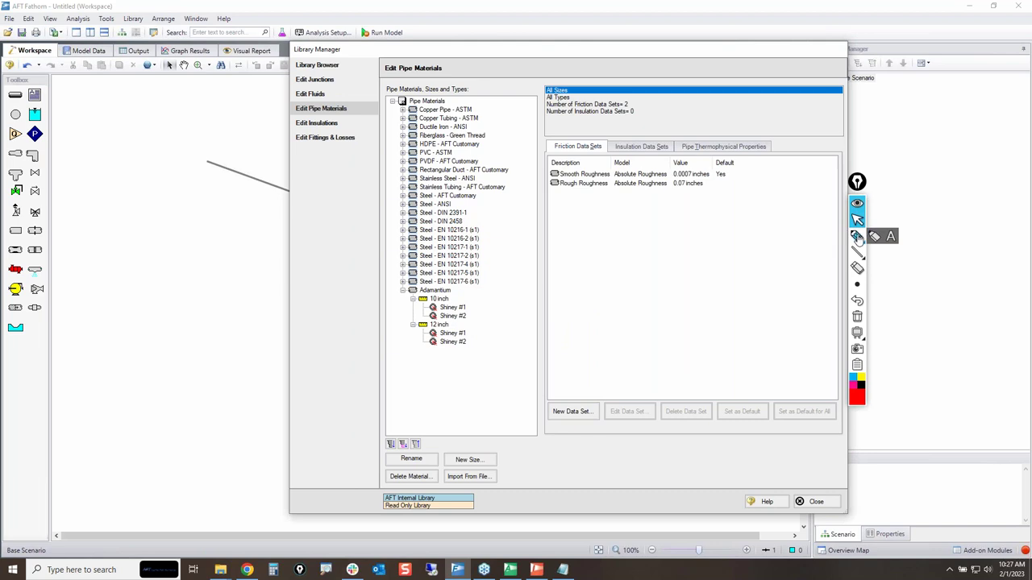
# Step: Mark the Smooth Roughness and Rough Roughness data sets with pen strokes, clear them, and return to the cursor
pyautogui.click(857, 236)
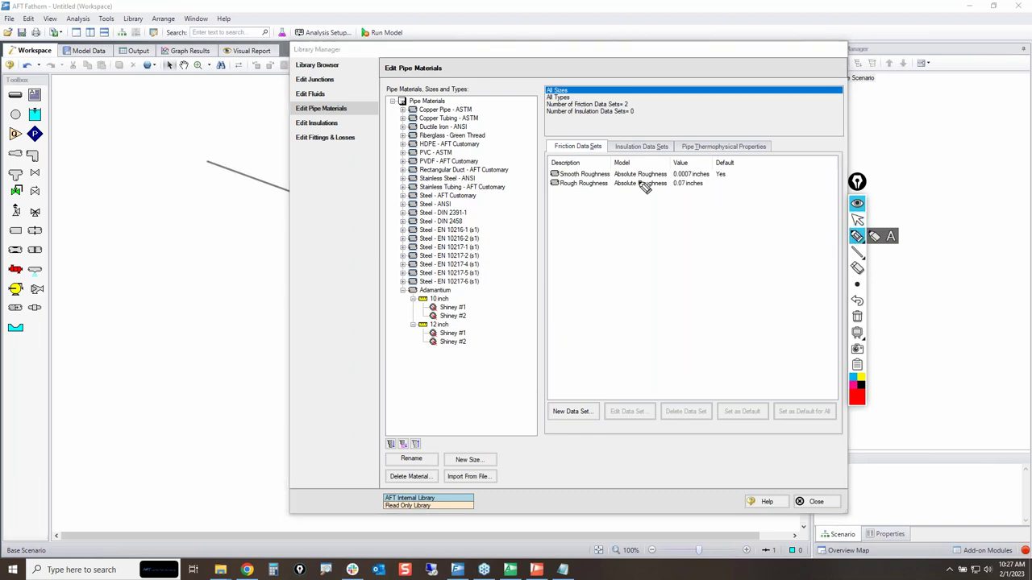
pyautogui.moveTo(593, 171); pyautogui.dragTo(700, 150)
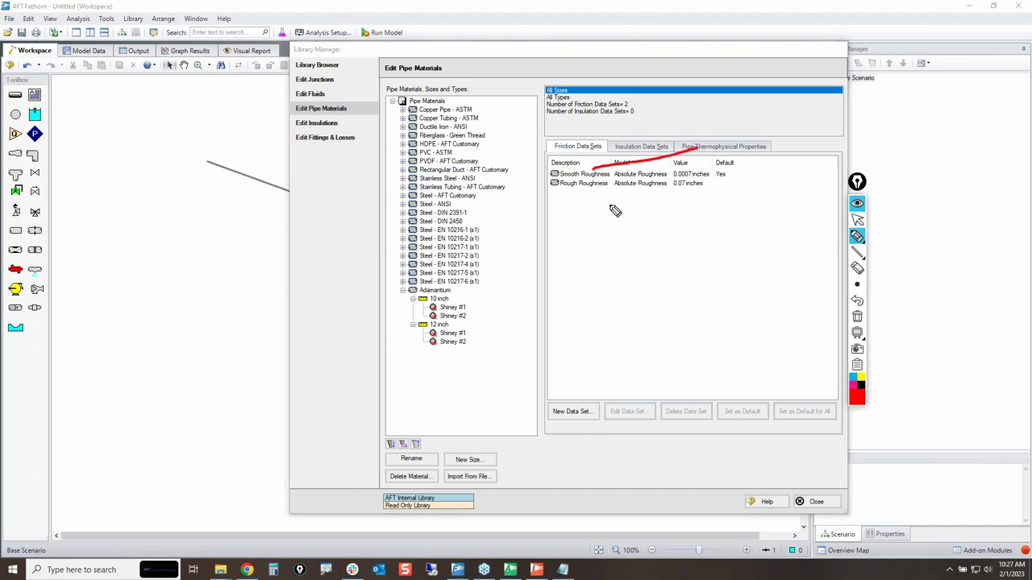
pyautogui.moveTo(593, 187); pyautogui.dragTo(661, 228)
pyautogui.click(857, 316)
pyautogui.click(857, 219)
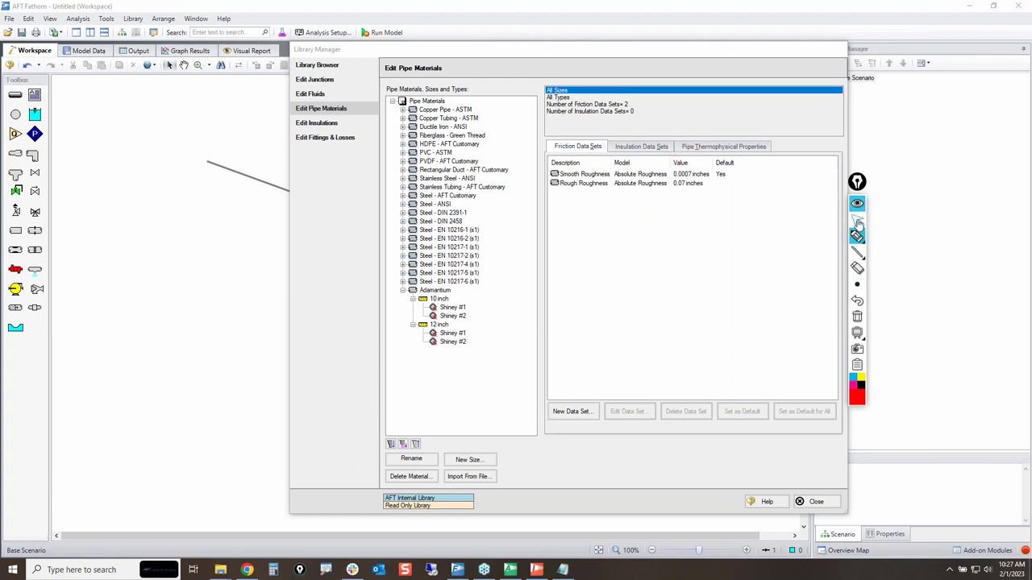
# Step: Add a friction data set named Hazen Factor #1 to Adamantium, using the Hazen-Williams Factor model with a value of 150
pyautogui.click(573, 413)
pyautogui.click(574, 340)
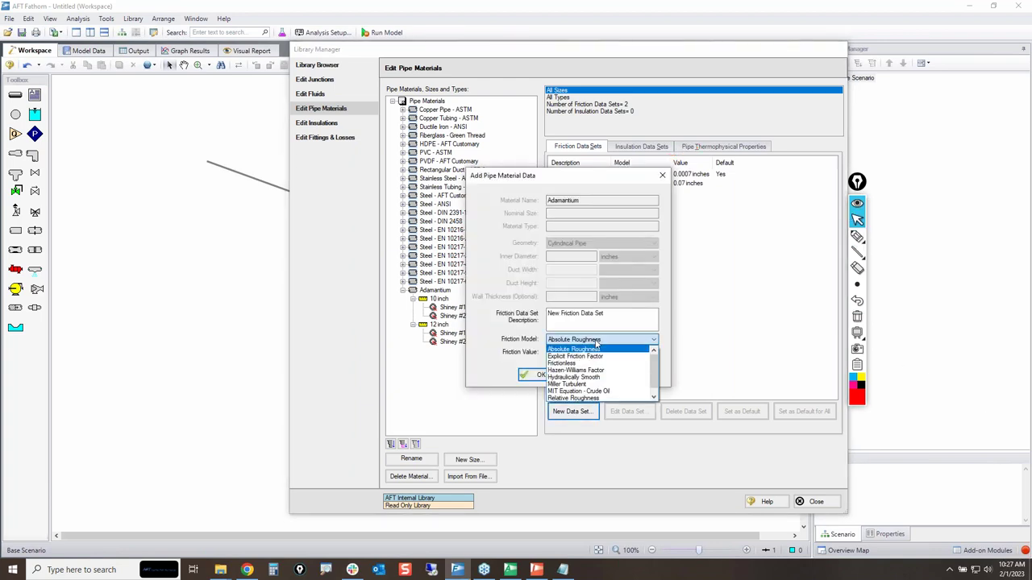
pyautogui.click(588, 376)
pyautogui.tripleClick(614, 315)
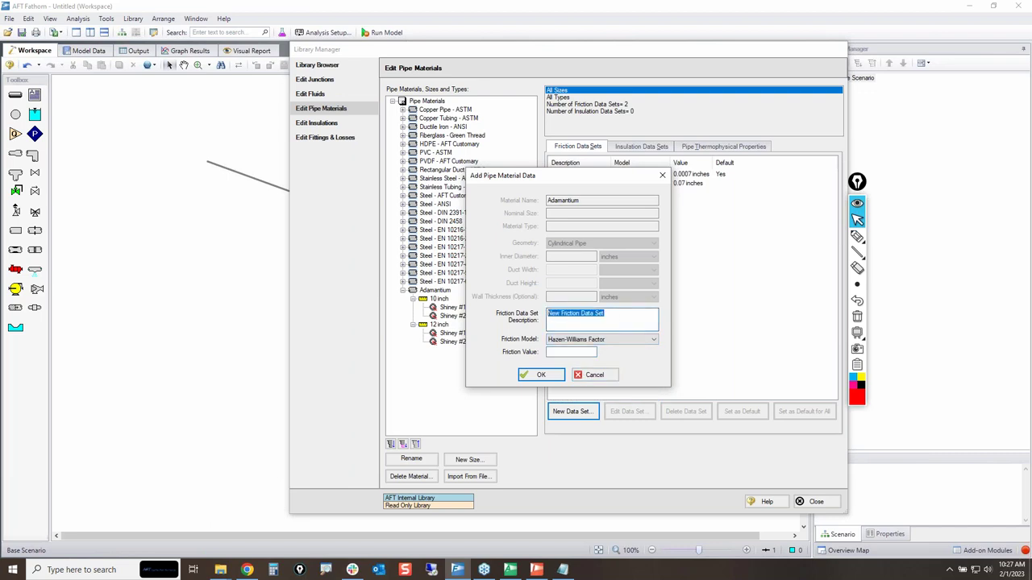
pyautogui.write('Hazen Factor #1')
pyautogui.click(558, 352)
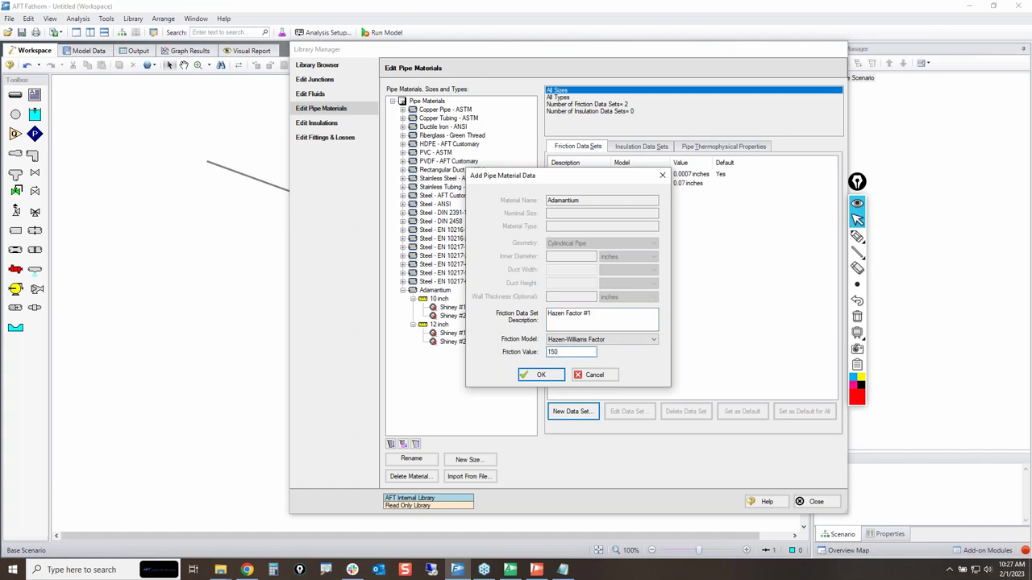
pyautogui.click(536, 375)
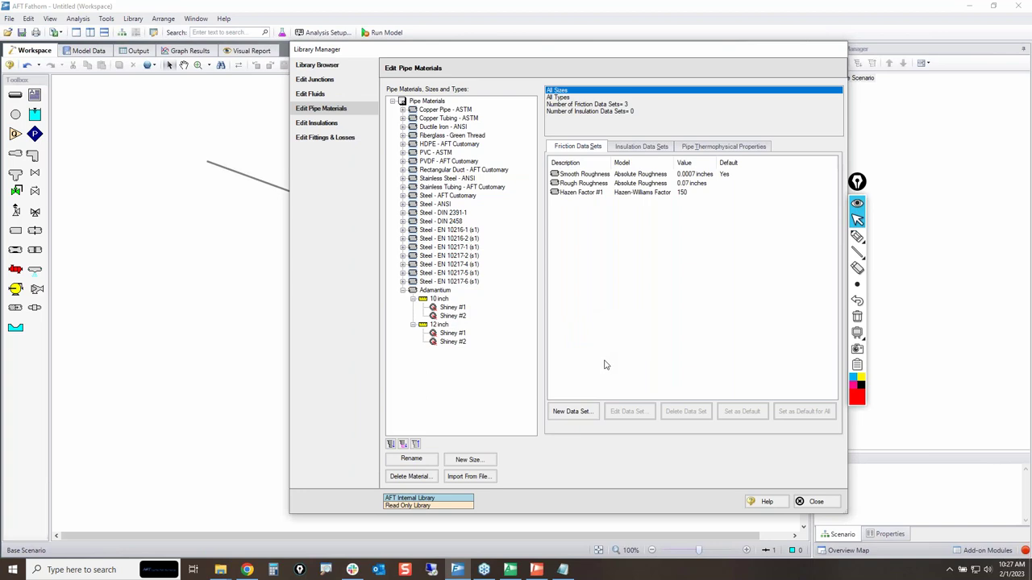
# Step: Add a friction data set named Hazen Factor #2 to Adamantium, using the Hazen-Williams Factor model with a value of 120
pyautogui.click(569, 413)
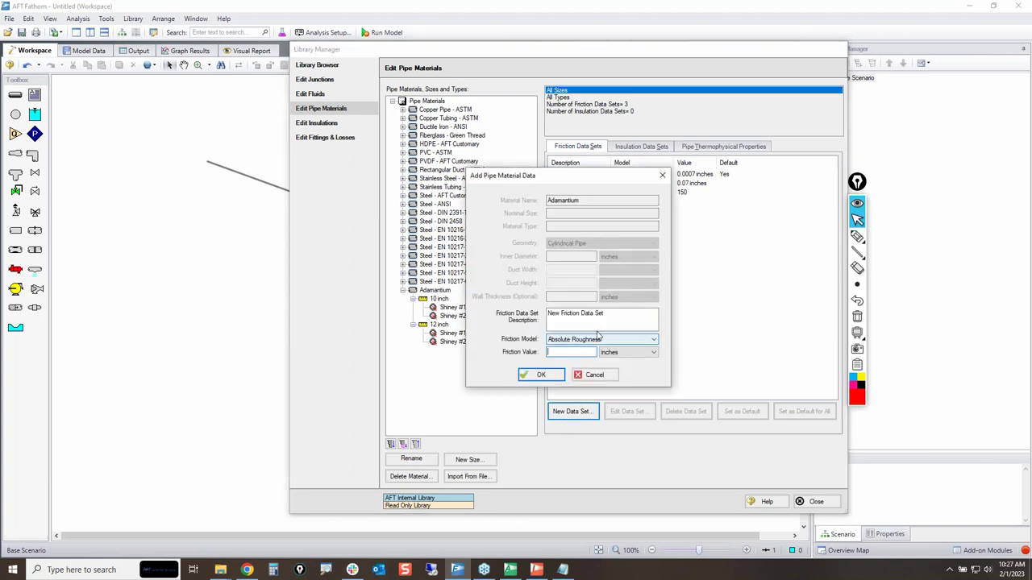
pyautogui.click(597, 338)
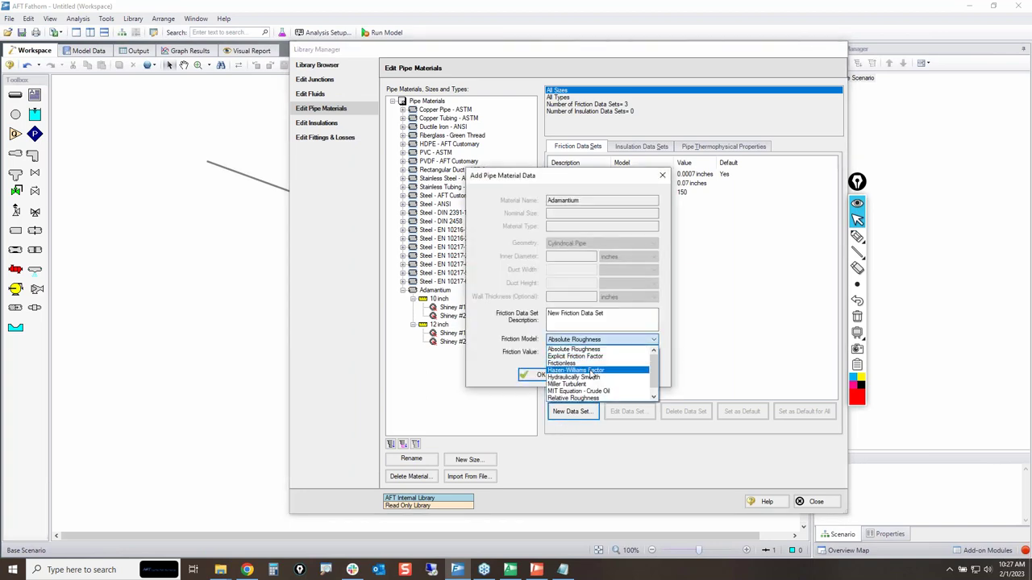
pyautogui.click(593, 371)
pyautogui.moveTo(606, 313); pyautogui.dragTo(511, 313)
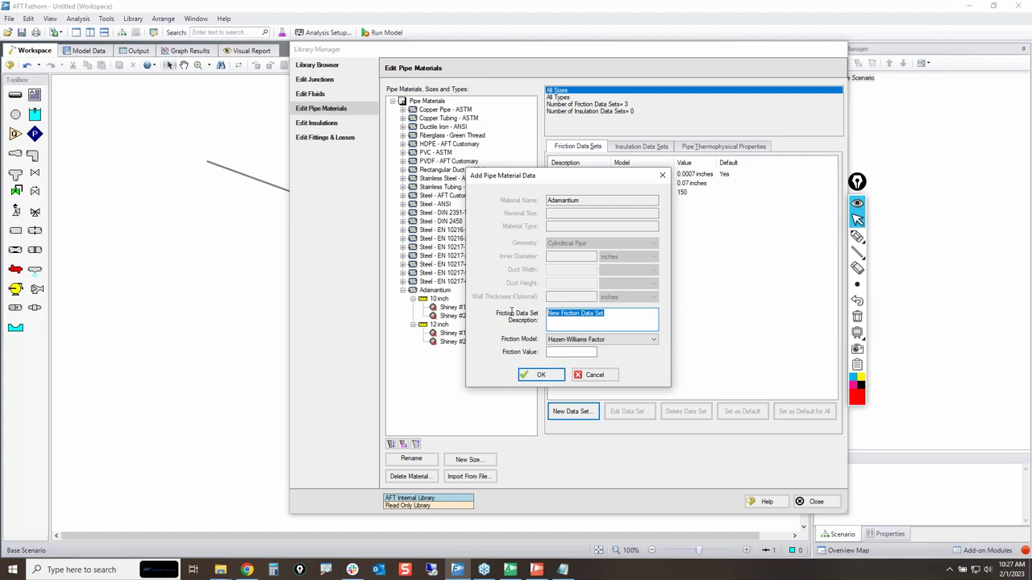
pyautogui.write('Hazen Factor #2')
pyautogui.click(579, 353)
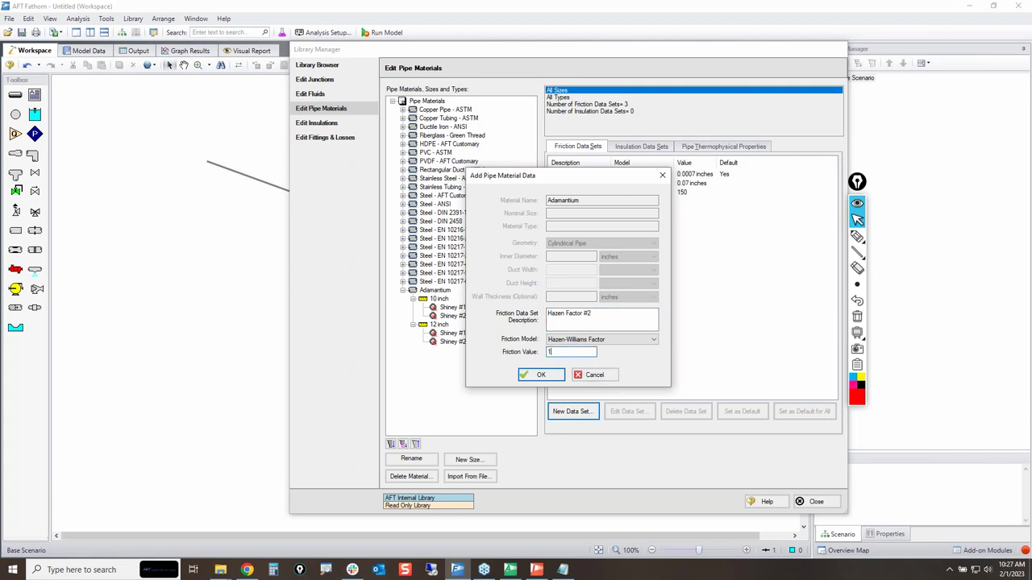
pyautogui.write('120')
pyautogui.click(548, 376)
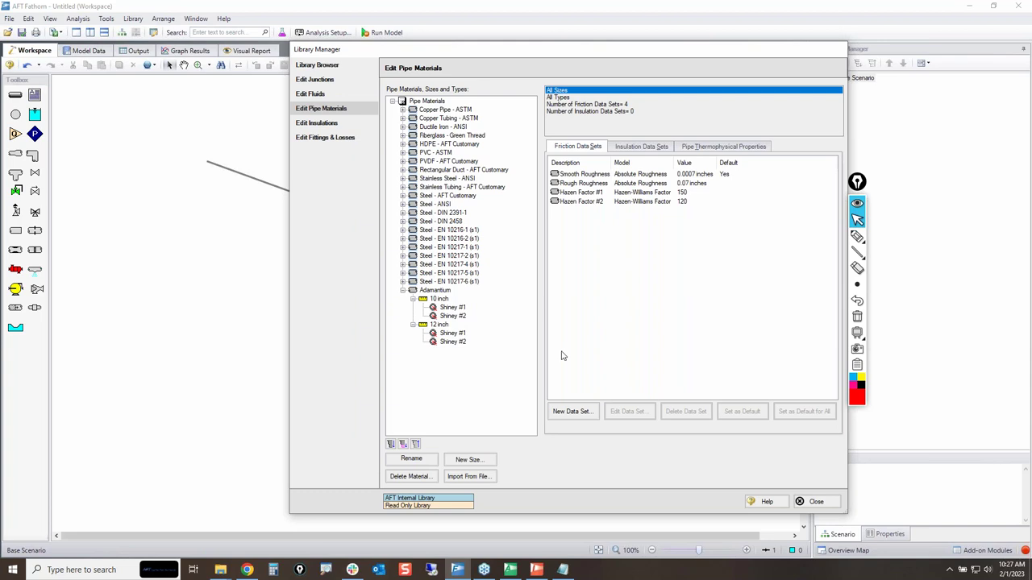
# Step: Review the insulation materials offered for a new Adamantium insulation data set without creating one, and show the pipe thermophysical properties
pyautogui.click(641, 147)
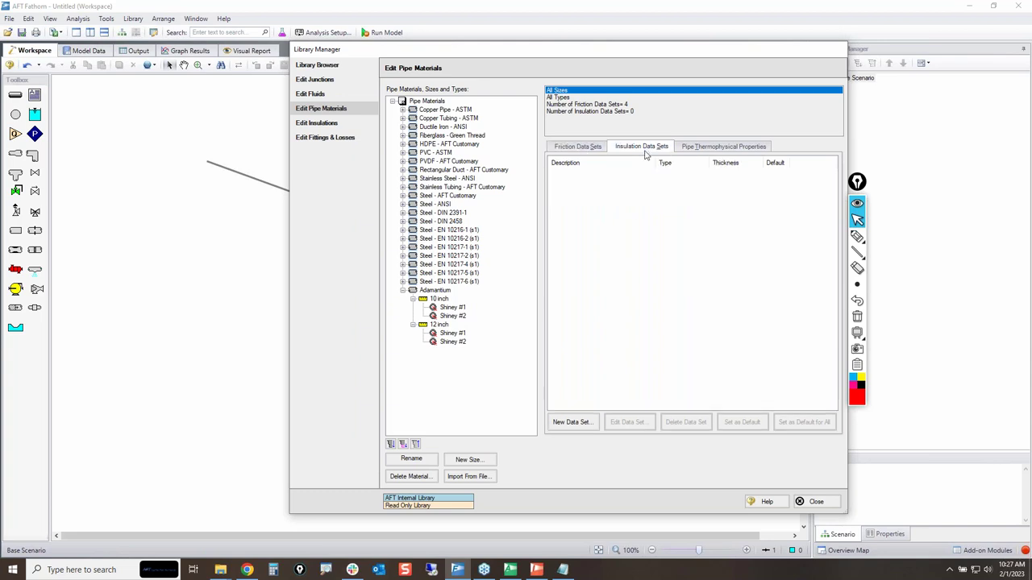
pyautogui.click(581, 421)
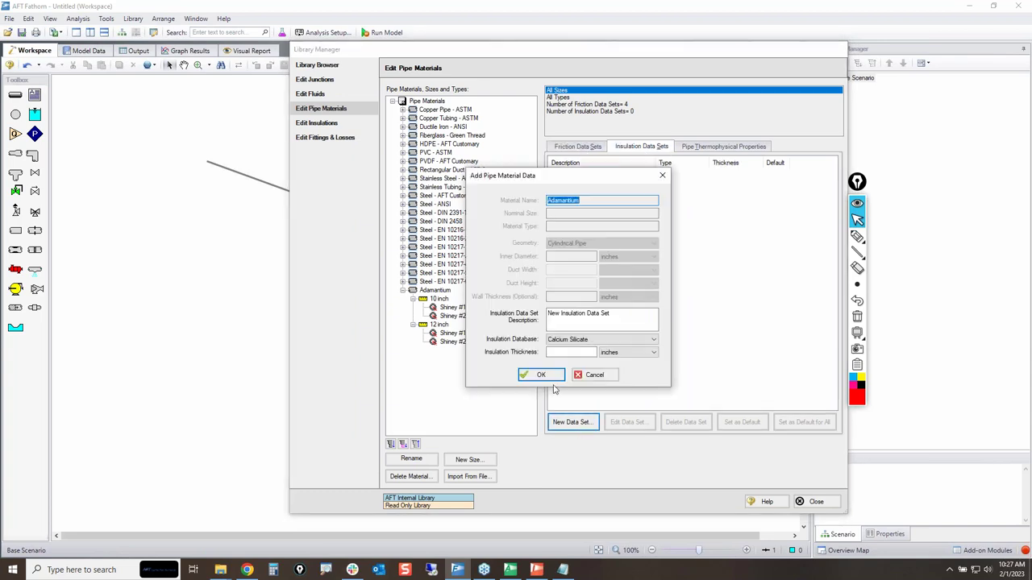
pyautogui.click(577, 341)
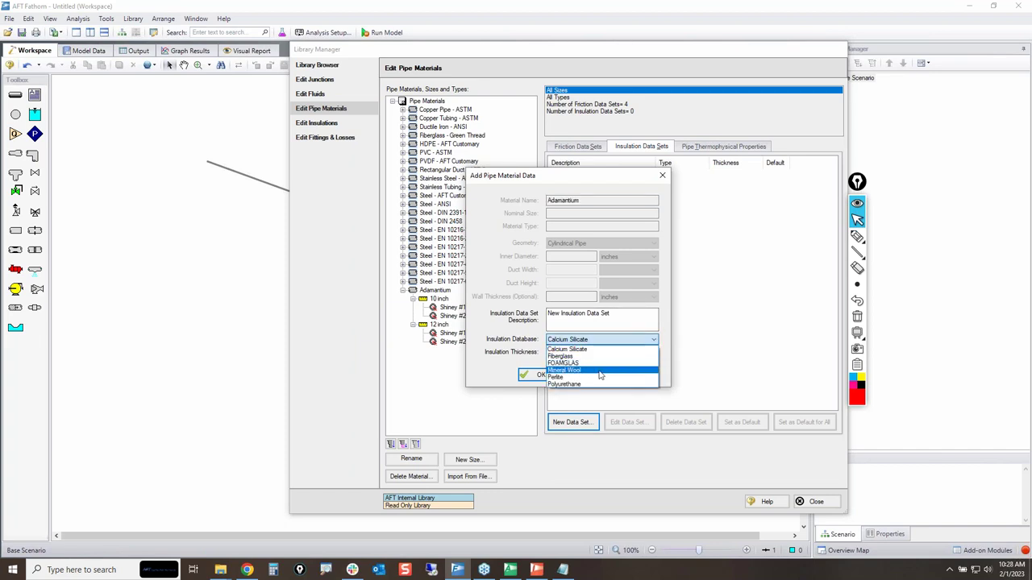
pyautogui.click(486, 377)
pyautogui.click(595, 376)
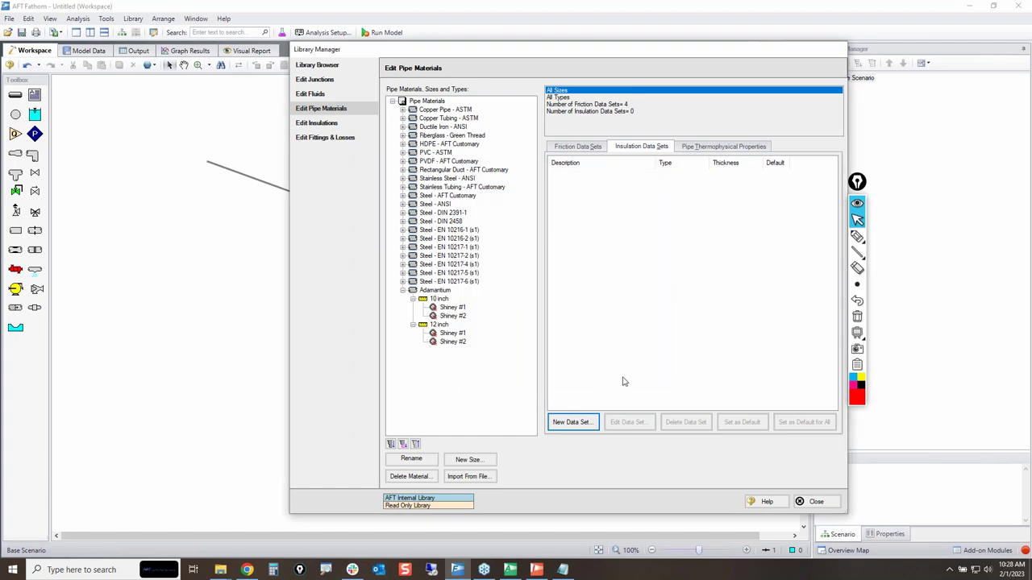
pyautogui.click(728, 149)
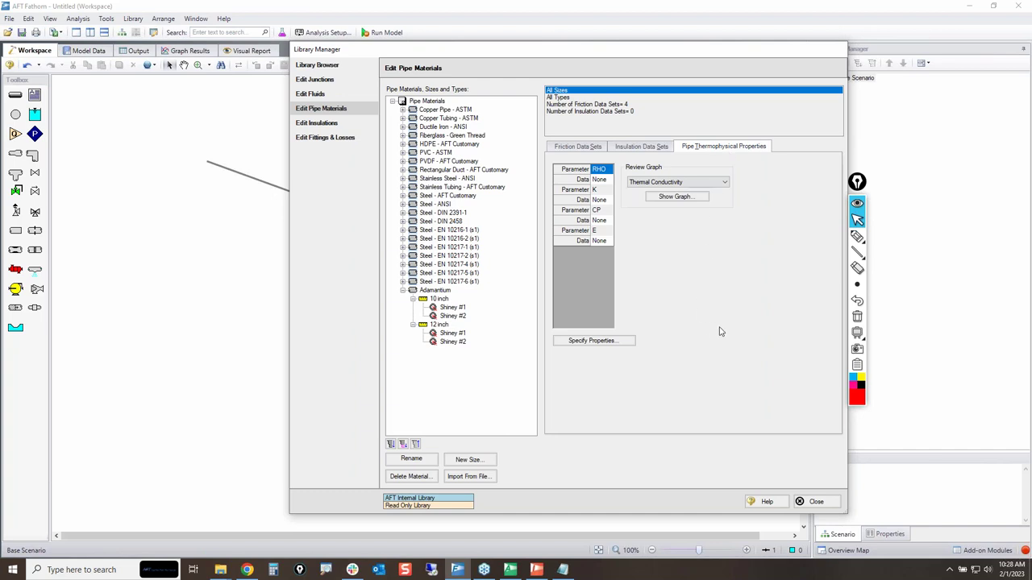
# Step: Circle the command for specifying thermophysical properties with the pen, open Adamantium's pipe physical properties, and clear the mark
pyautogui.click(857, 237)
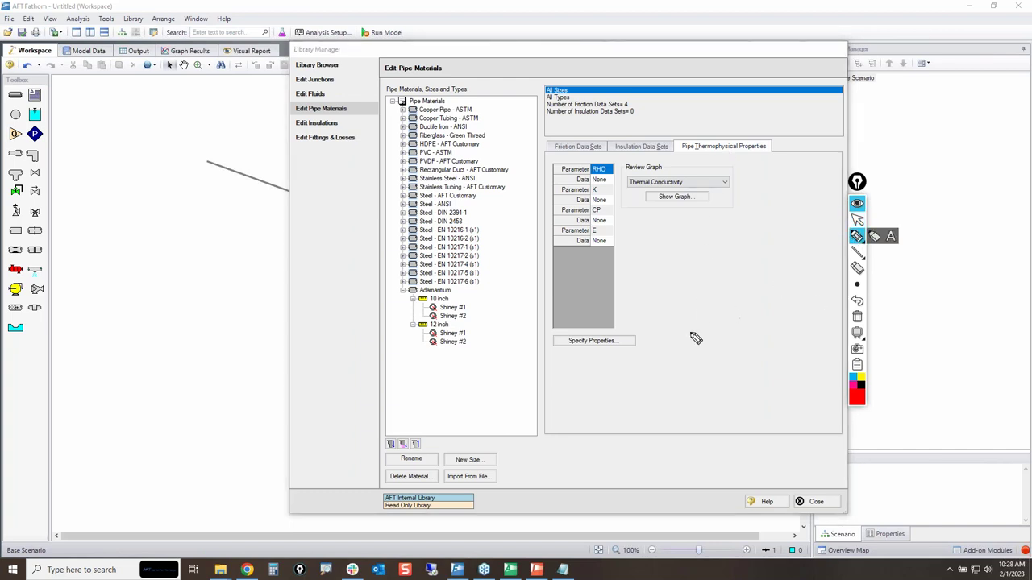
pyautogui.moveTo(567, 342)
pyautogui.mouseDown()
pyautogui.moveTo(645, 332)
pyautogui.moveTo(550, 332)
pyautogui.moveTo(615, 329)
pyautogui.mouseUp()
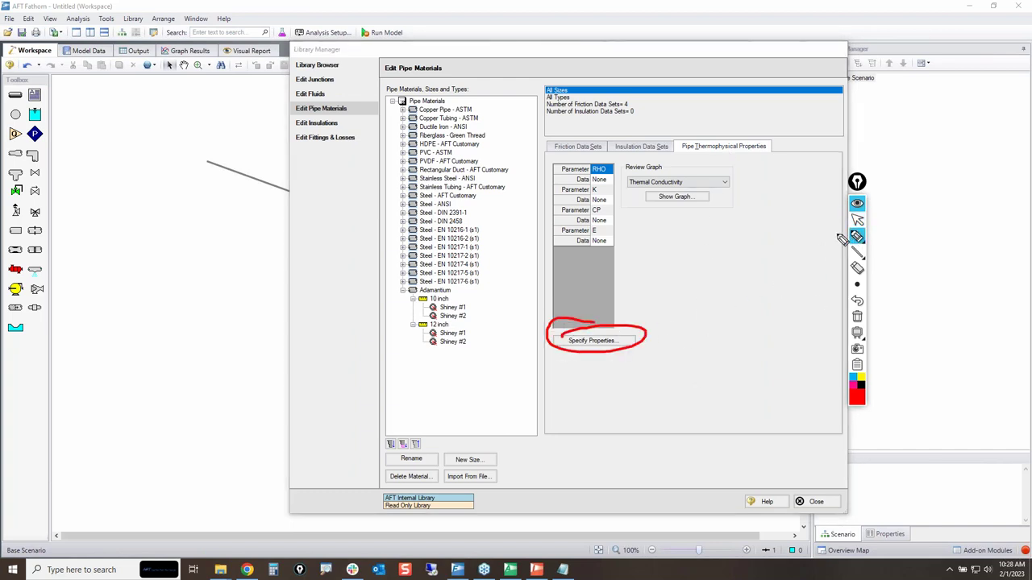
pyautogui.click(857, 220)
pyautogui.click(586, 342)
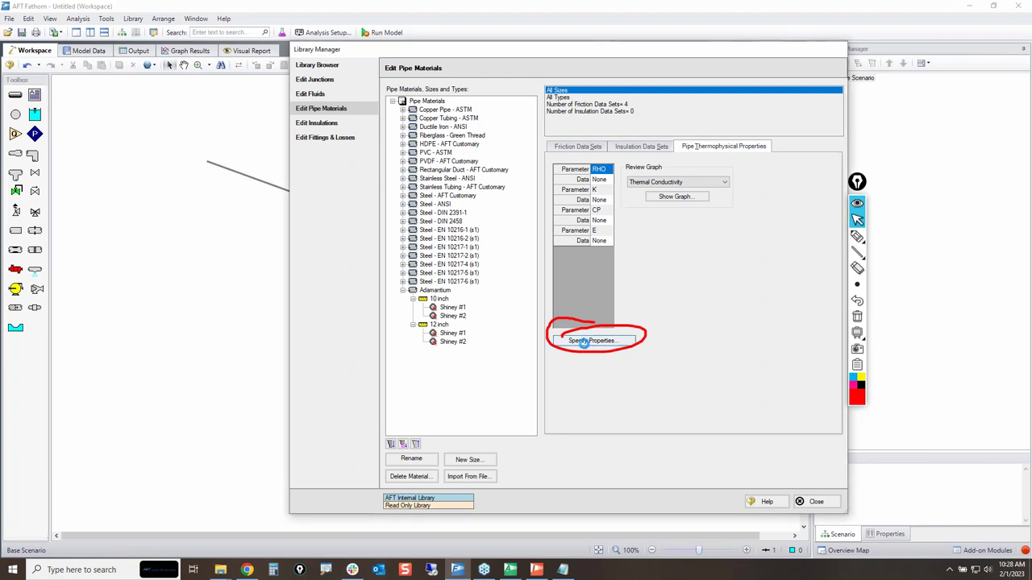
pyautogui.click(857, 317)
# Step: Mark the material property data columns with pen strokes, clear the marks, and return to the cursor
pyautogui.click(857, 237)
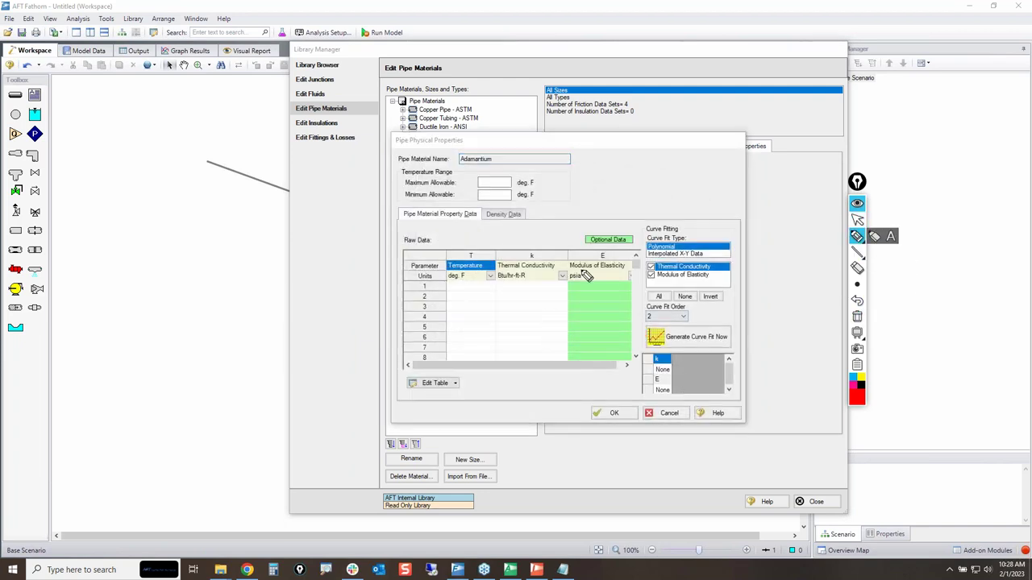
pyautogui.moveTo(496, 253)
pyautogui.mouseDown()
pyautogui.moveTo(501, 358)
pyautogui.moveTo(570, 363)
pyautogui.moveTo(565, 253)
pyautogui.moveTo(498, 255)
pyautogui.mouseUp()
pyautogui.moveTo(465, 288)
pyautogui.mouseDown()
pyautogui.moveTo(475, 319)
pyautogui.moveTo(467, 357)
pyautogui.mouseUp()
pyautogui.click(857, 316)
pyautogui.click(857, 219)
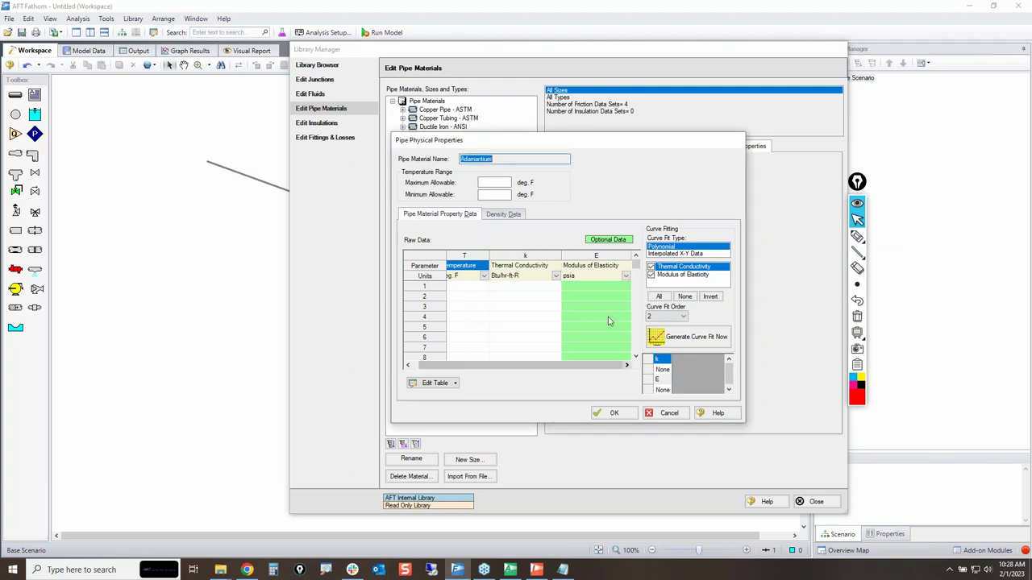
# Step: Highlight the Modulus of Elasticity column, glance at the density data, and return to the material property data
pyautogui.click(598, 257)
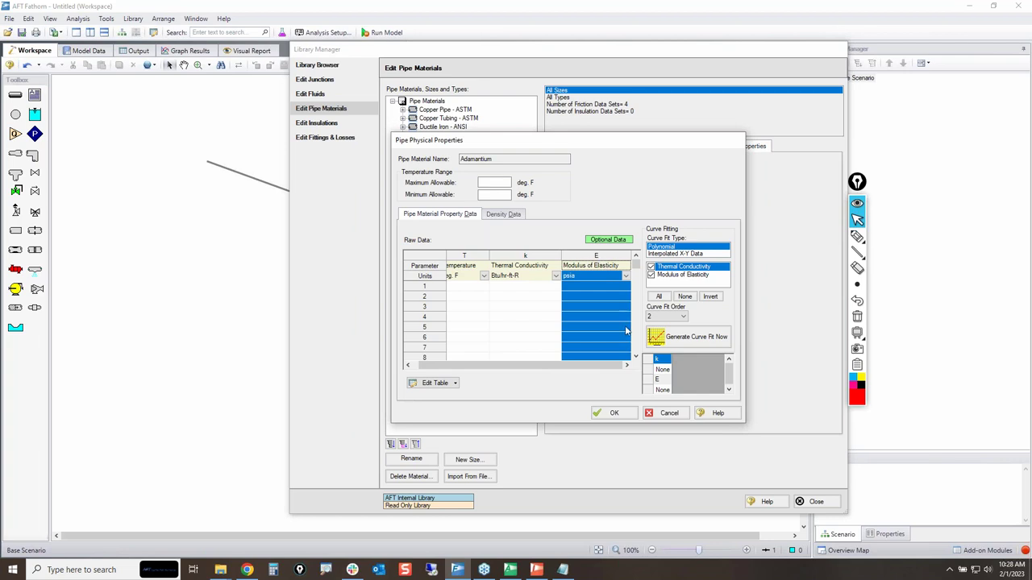
pyautogui.click(504, 215)
pyautogui.click(443, 216)
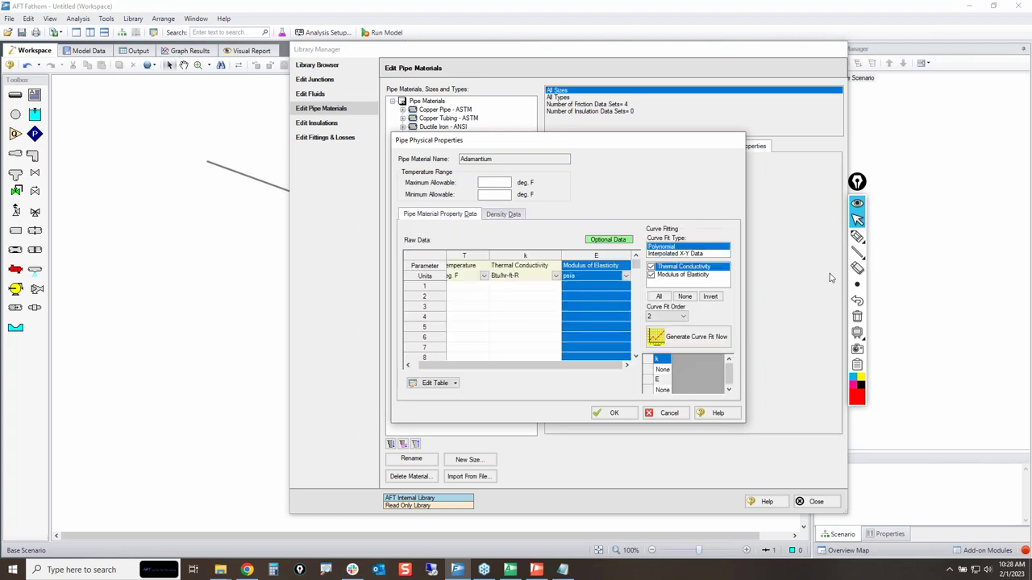
# Step: Circle and cross out the Modulus of Elasticity column with the pen, clear the marks, and return to the cursor
pyautogui.click(874, 236)
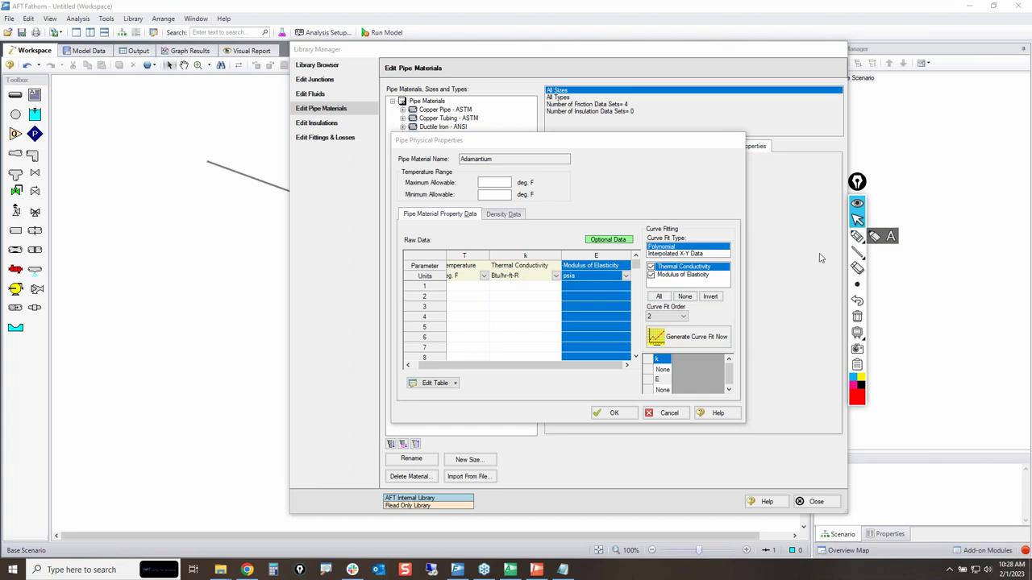
pyautogui.click(857, 236)
pyautogui.moveTo(558, 253)
pyautogui.mouseDown()
pyautogui.moveTo(552, 356)
pyautogui.moveTo(640, 354)
pyautogui.moveTo(604, 245)
pyautogui.moveTo(563, 257)
pyautogui.mouseUp()
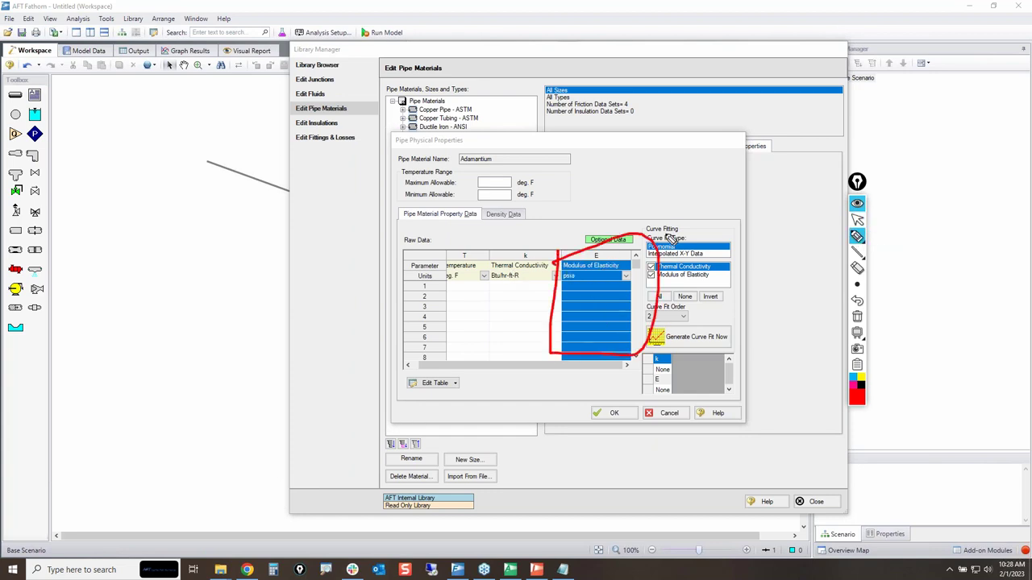
pyautogui.moveTo(684, 204); pyautogui.dragTo(520, 396)
pyautogui.moveTo(528, 229); pyautogui.dragTo(679, 395)
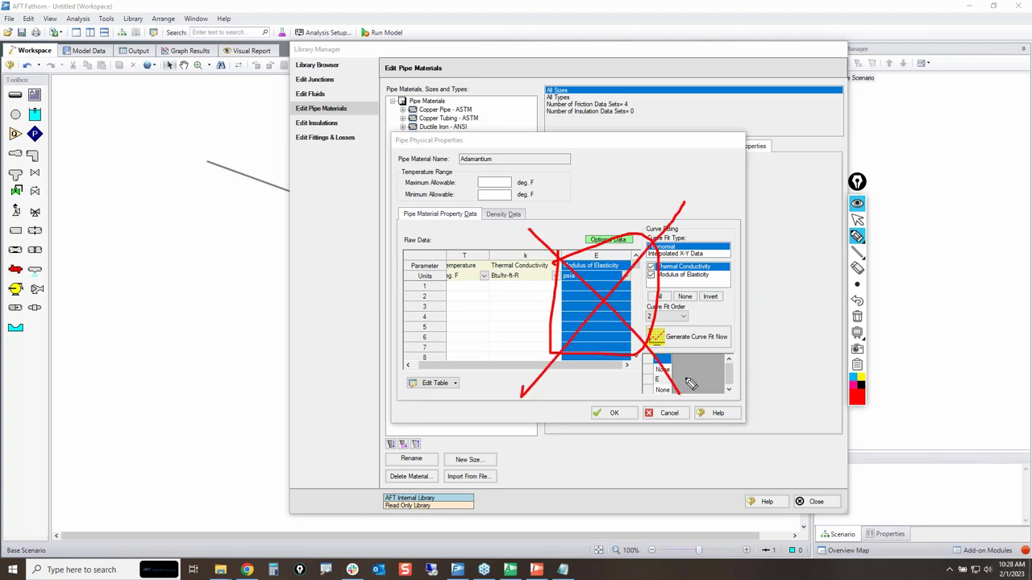
pyautogui.click(858, 316)
pyautogui.click(857, 220)
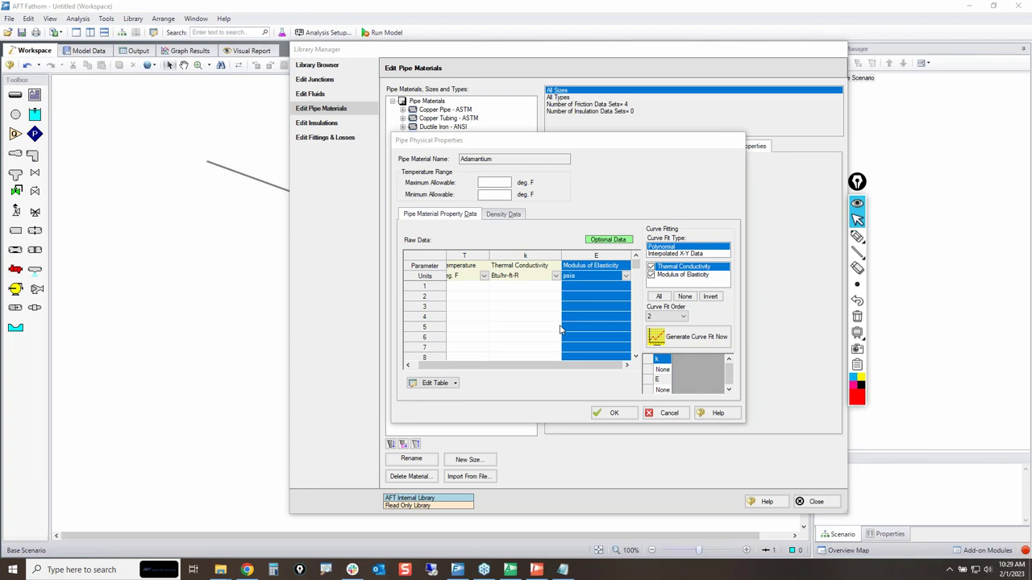
# Step: Circle the temperature, thermal conductivity and elasticity columns with the pen, clear the marks, and return to the cursor
pyautogui.moveTo(501, 366); pyautogui.dragTo(494, 366)
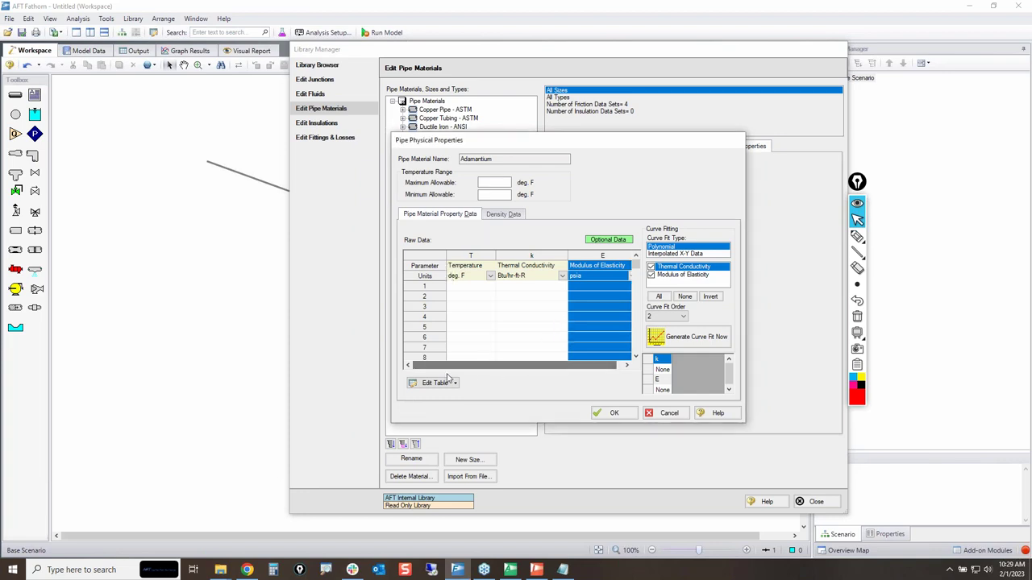
pyautogui.click(857, 236)
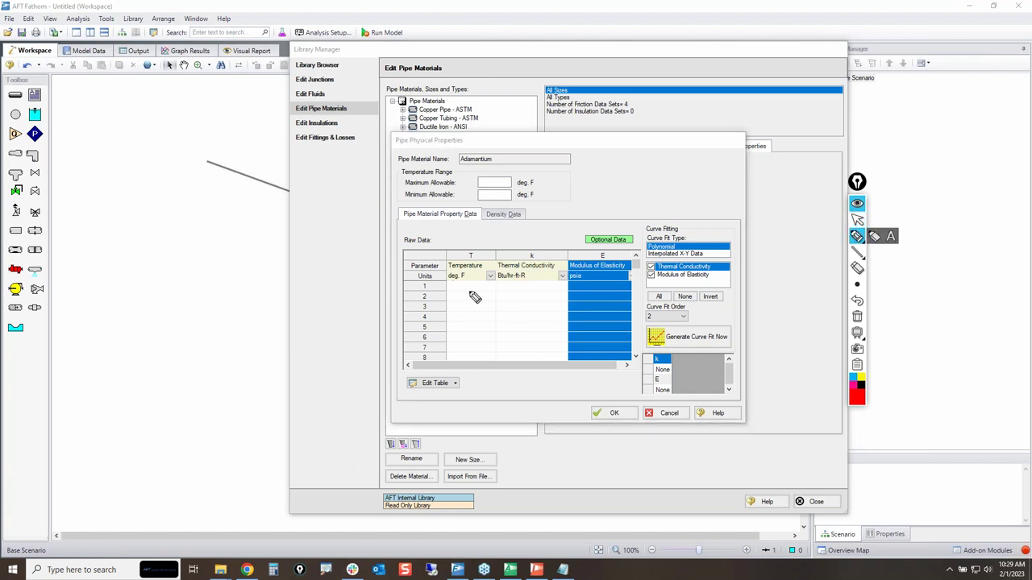
pyautogui.moveTo(650, 253)
pyautogui.mouseDown()
pyautogui.moveTo(666, 270)
pyautogui.moveTo(576, 242)
pyautogui.mouseUp()
pyautogui.moveTo(611, 294); pyautogui.dragTo(613, 353)
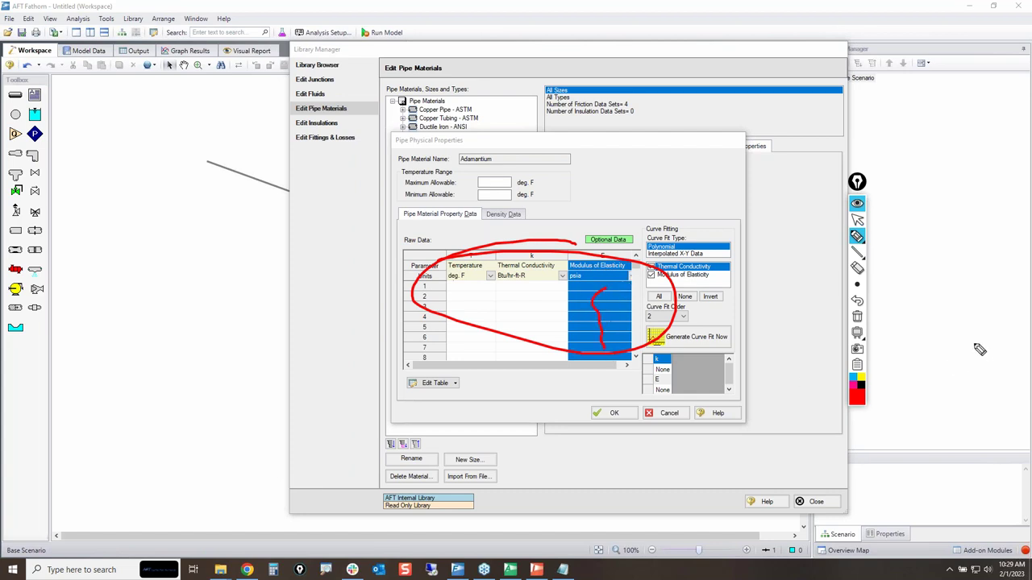
pyautogui.click(858, 317)
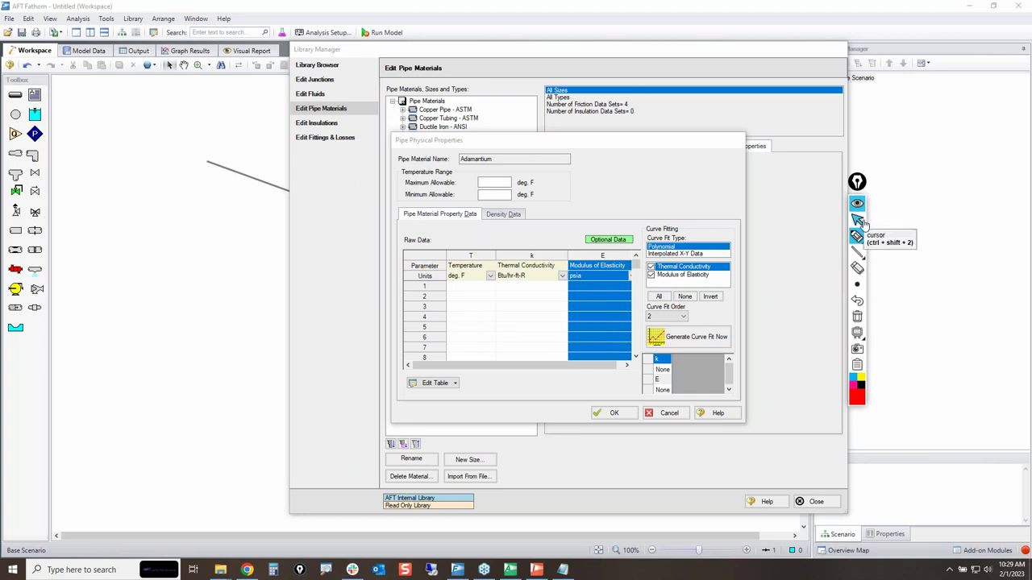
pyautogui.click(860, 221)
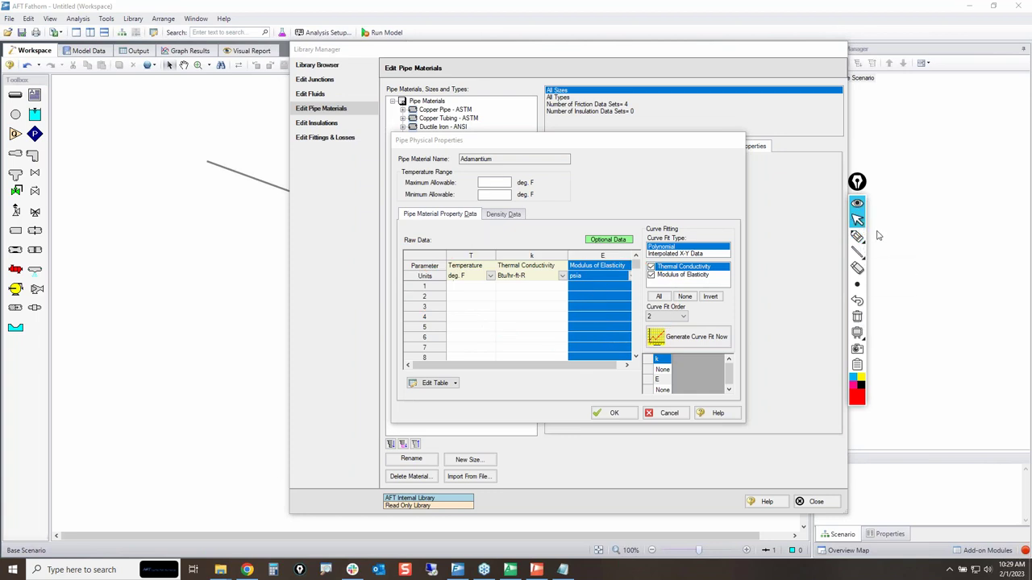
# Step: Examine the Thermal Conductivity column and the material density settings, and close the pipe physical properties without saving
pyautogui.click(540, 257)
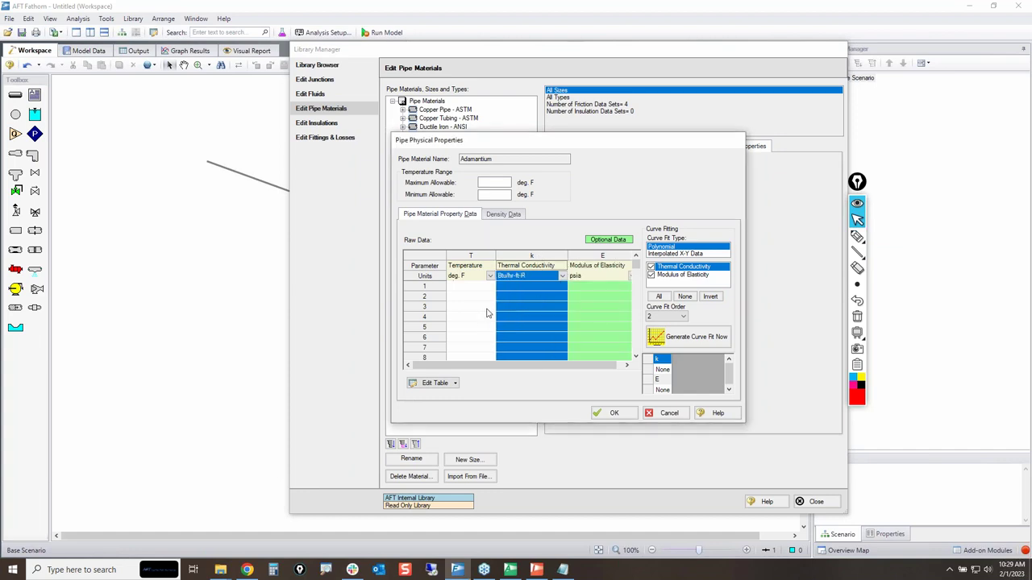
pyautogui.click(504, 215)
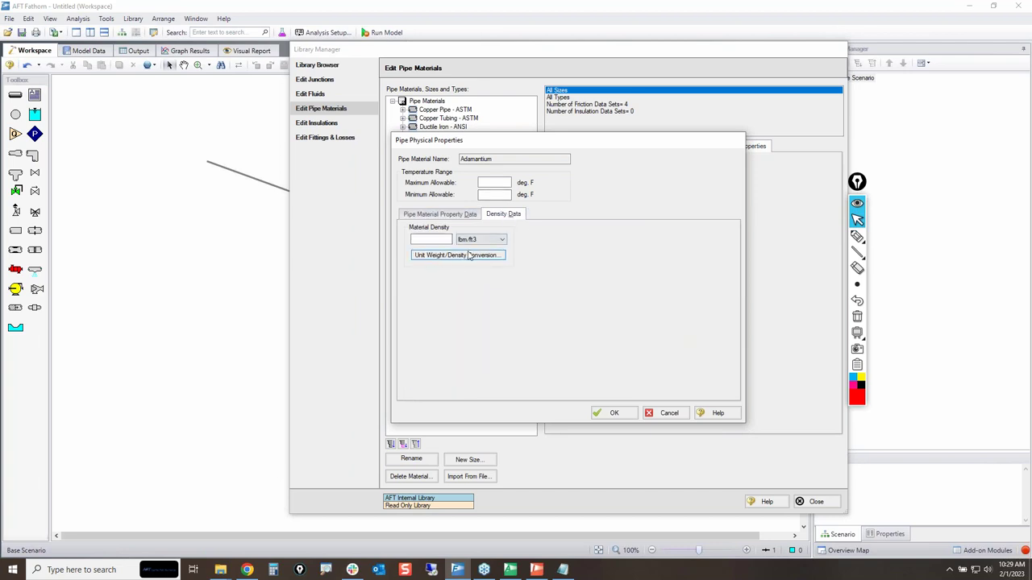
pyautogui.click(454, 215)
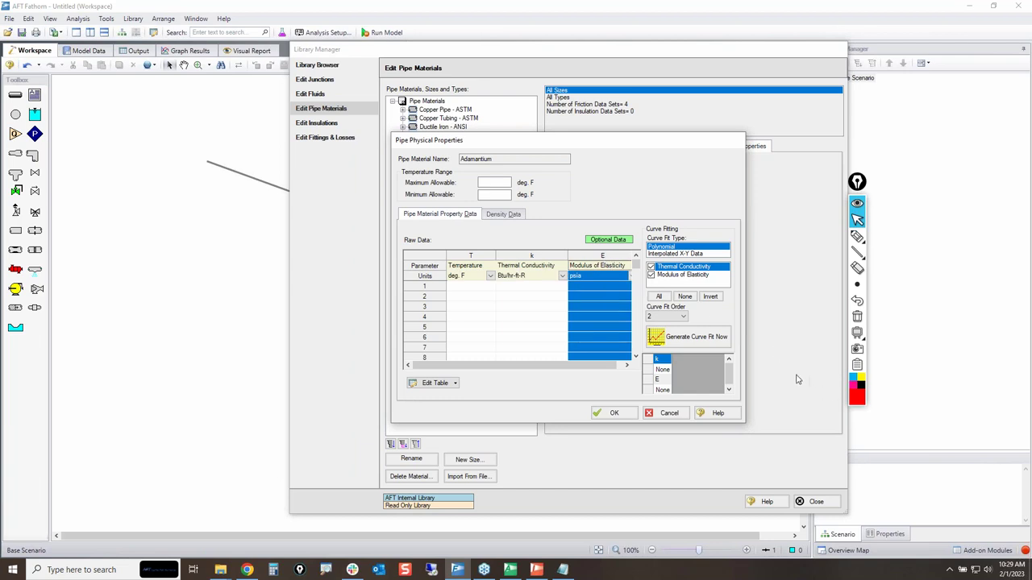
pyautogui.click(676, 415)
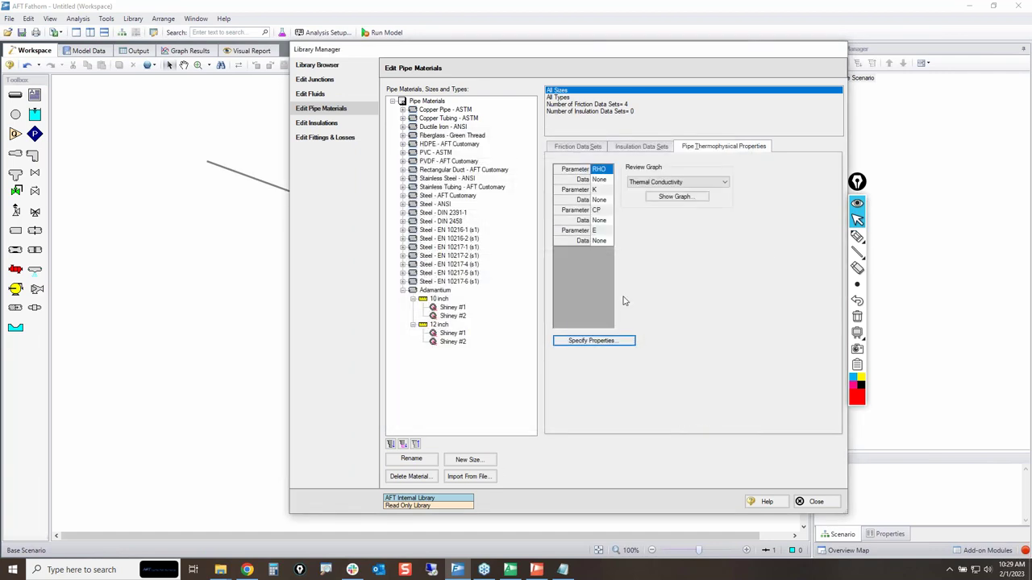
# Step: Check which properties can be graphed for Adamantium, and review its friction data sets
pyautogui.click(712, 184)
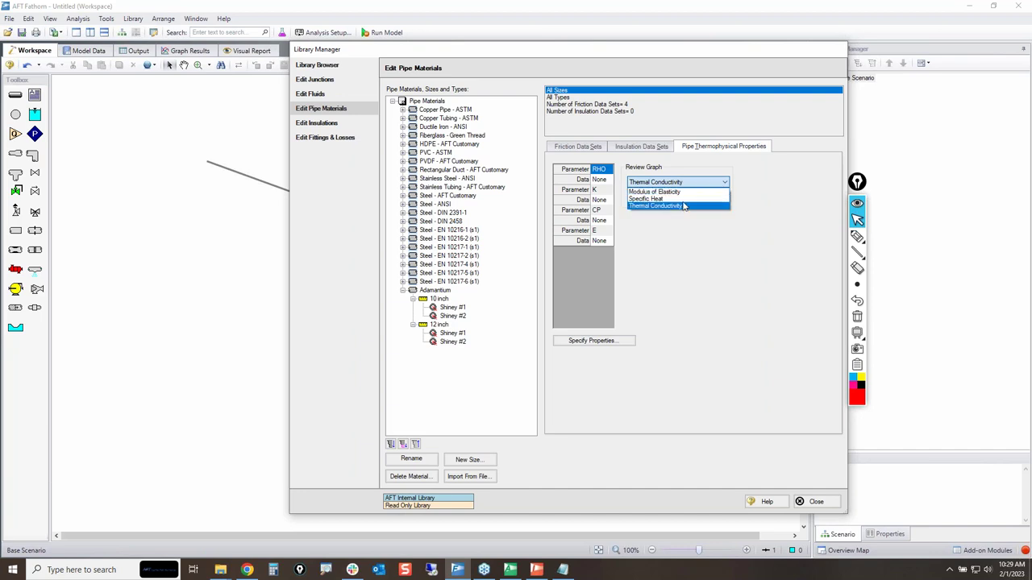
pyautogui.click(733, 296)
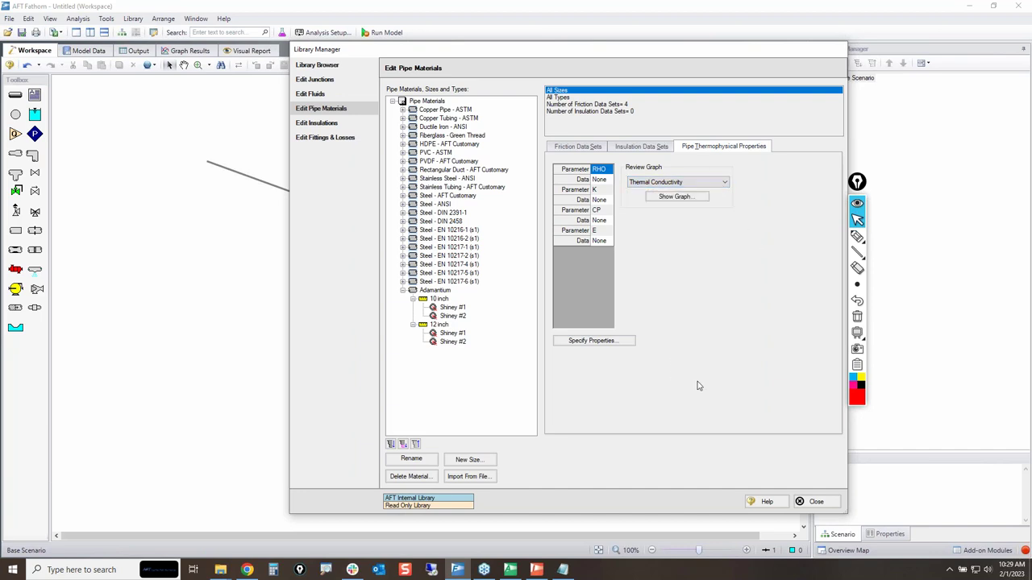
pyautogui.click(580, 147)
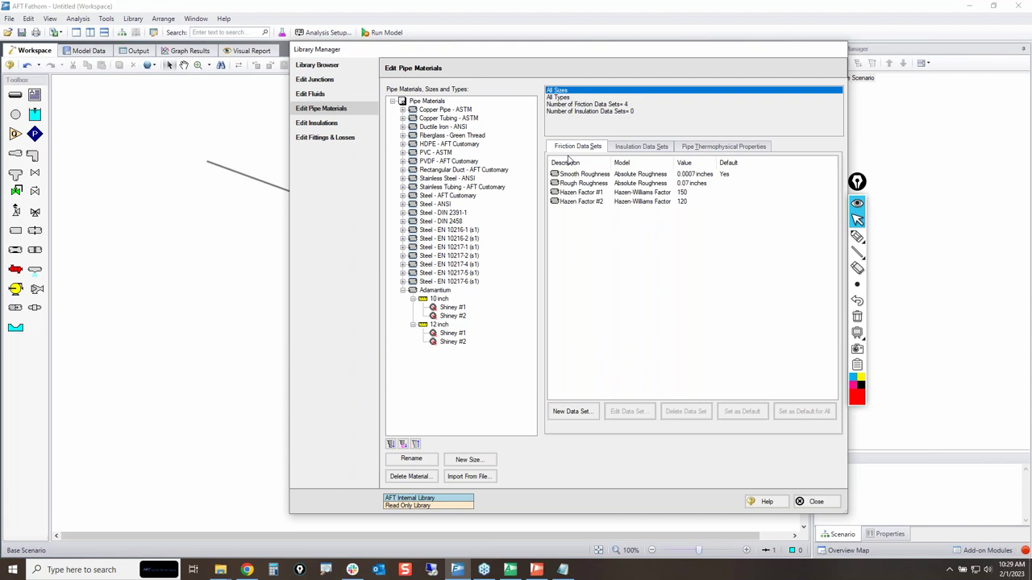
# Step: Close the Library Manager, open the properties of pipe P1, and set its pipe material to Adamantium
pyautogui.click(435, 290)
pyautogui.click(815, 503)
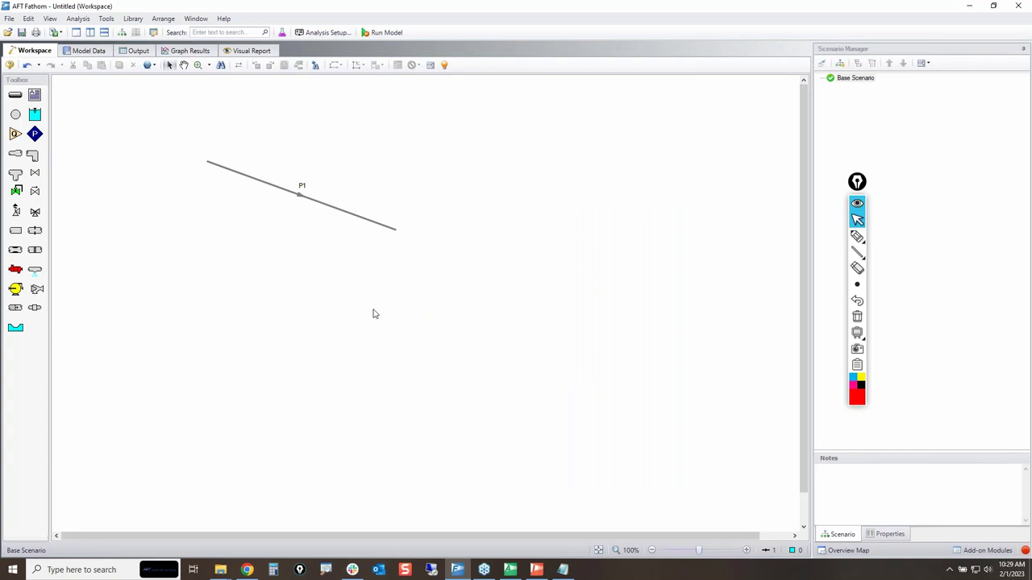
pyautogui.moveTo(350, 230); pyautogui.dragTo(267, 142)
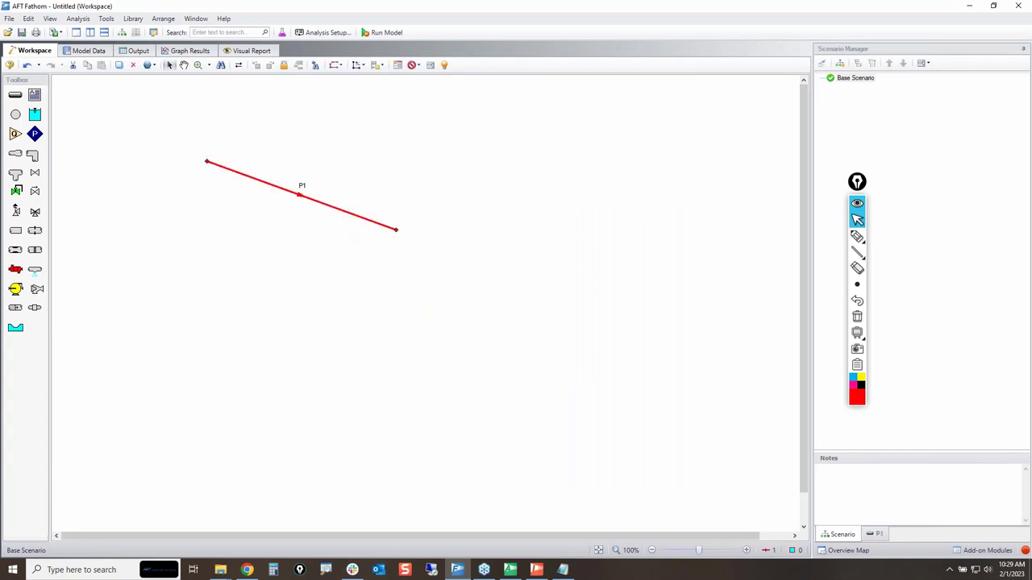
pyautogui.press('Return')
pyautogui.click(263, 196)
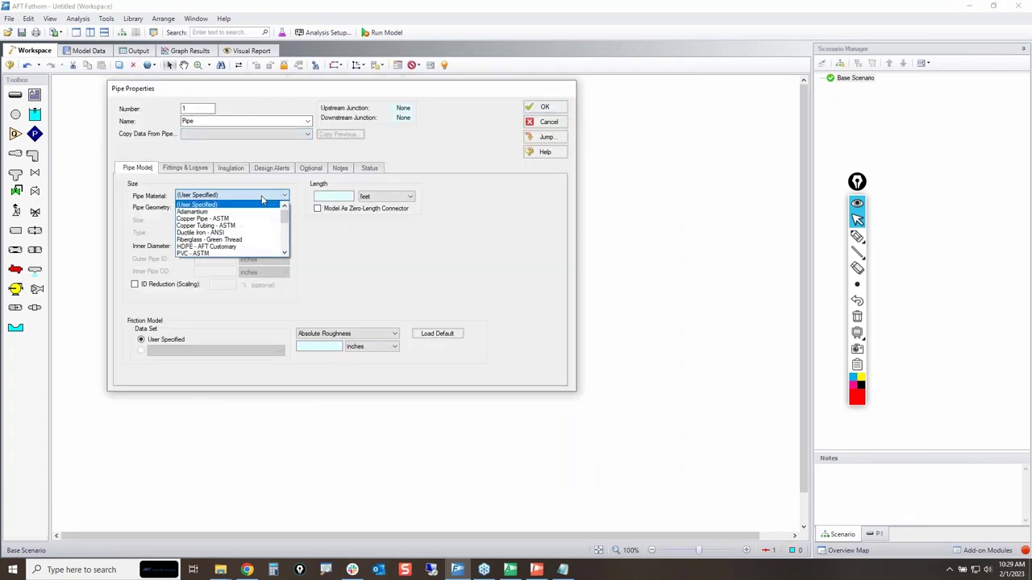
pyautogui.click(215, 212)
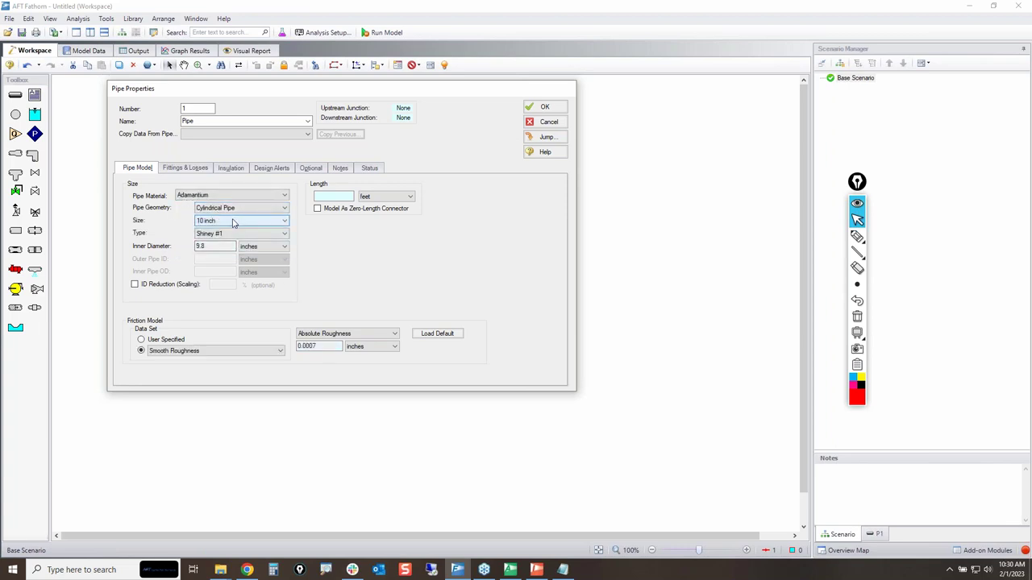
# Step: Set the pipe size to 12 inch and try out the Shiney types, settling on Shiney #1
pyautogui.click(229, 233)
pyautogui.click(227, 242)
pyautogui.click(227, 235)
pyautogui.click(227, 242)
pyautogui.click(227, 225)
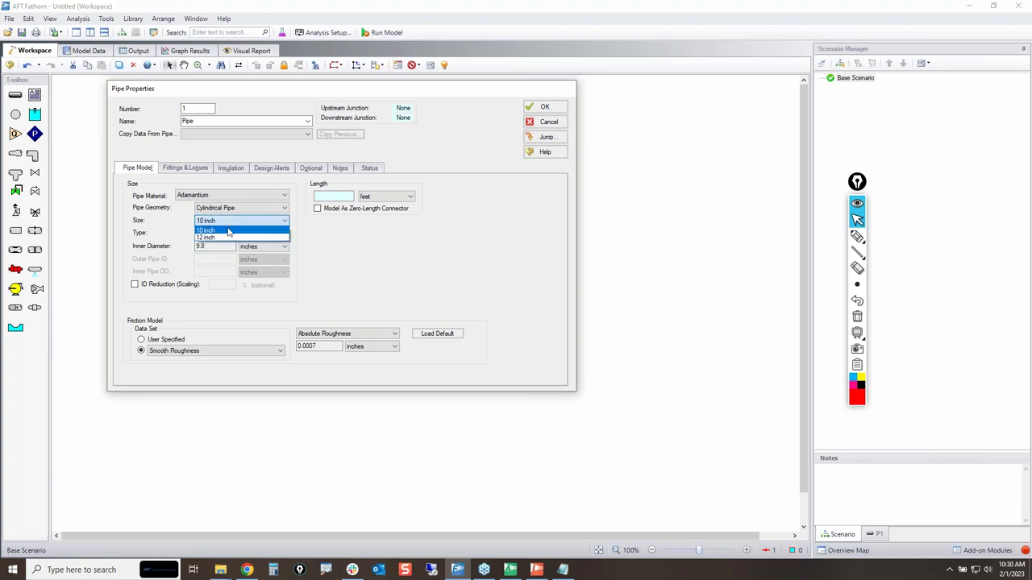
pyautogui.click(219, 240)
pyautogui.click(226, 233)
pyautogui.click(225, 250)
pyautogui.click(232, 234)
pyautogui.click(225, 243)
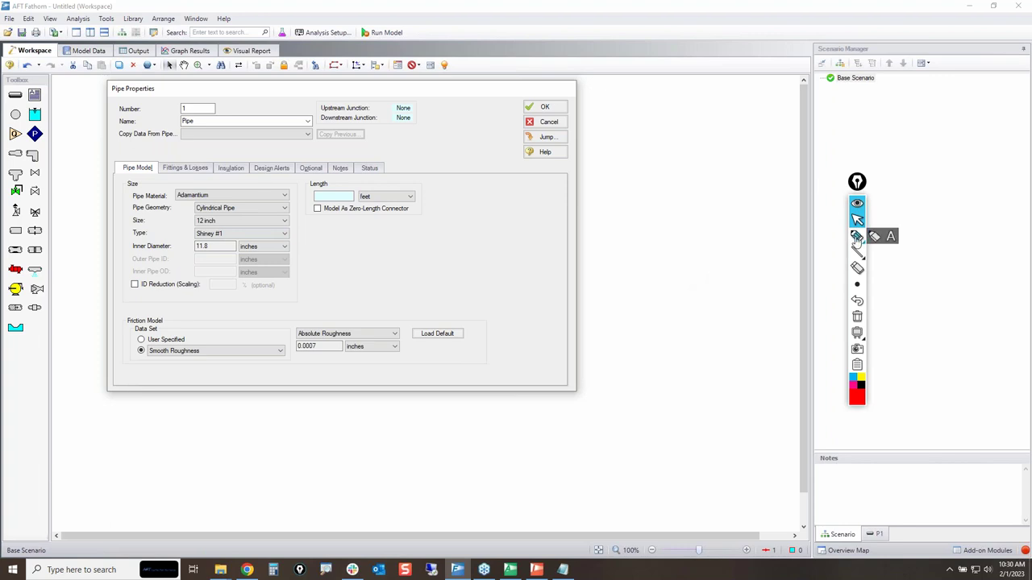
# Step: Change the pipe material to Steel - ANSI and circle its Standard friction data set with the pen
pyautogui.click(857, 237)
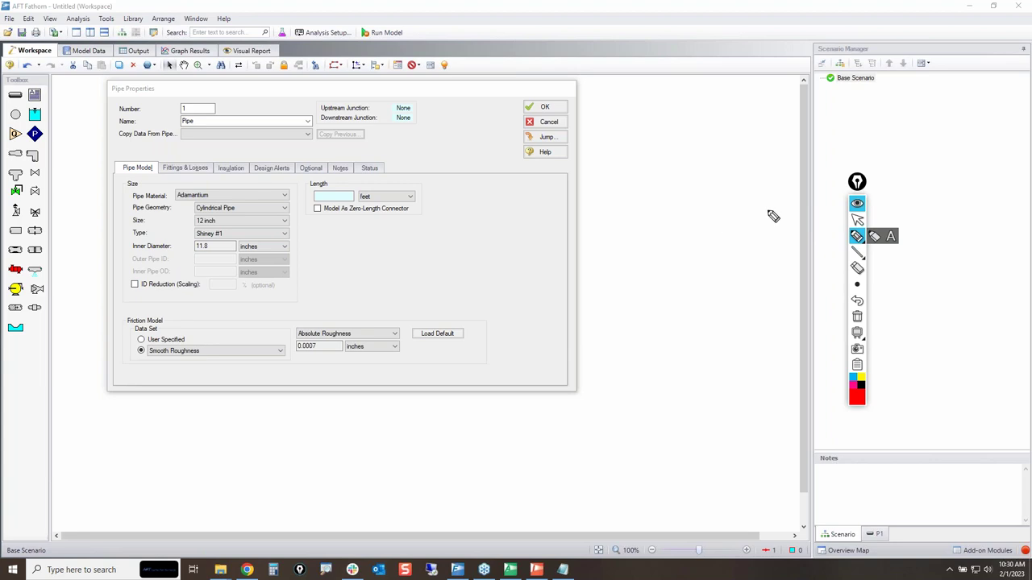
pyautogui.click(857, 219)
pyautogui.click(263, 194)
pyautogui.scroll(-10, 239, 237)
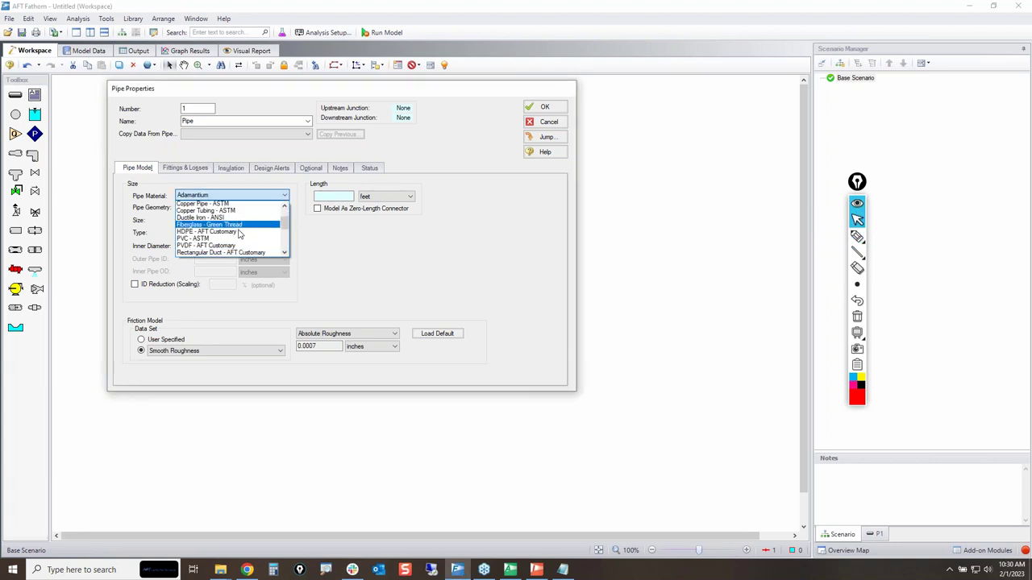
pyautogui.click(201, 205)
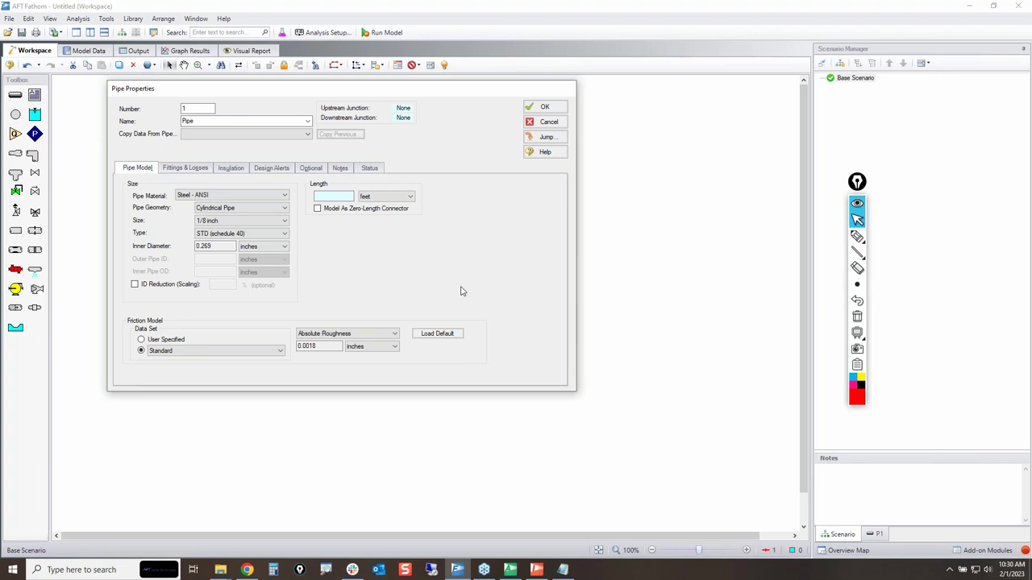
pyautogui.click(857, 236)
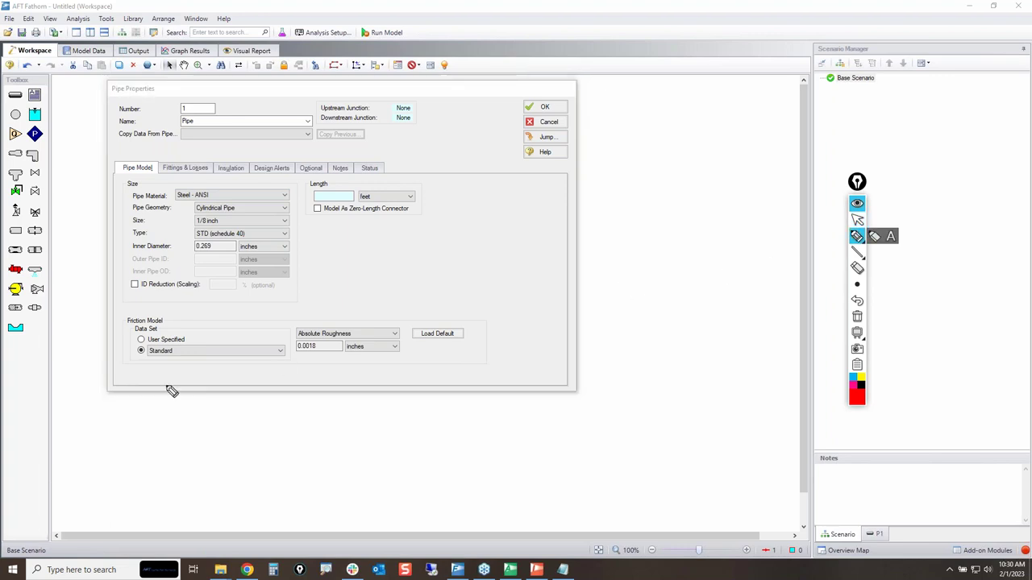
pyautogui.moveTo(134, 345)
pyautogui.mouseDown()
pyautogui.moveTo(163, 344)
pyautogui.moveTo(298, 332)
pyautogui.moveTo(274, 382)
pyautogui.moveTo(124, 360)
pyautogui.moveTo(173, 345)
pyautogui.mouseUp()
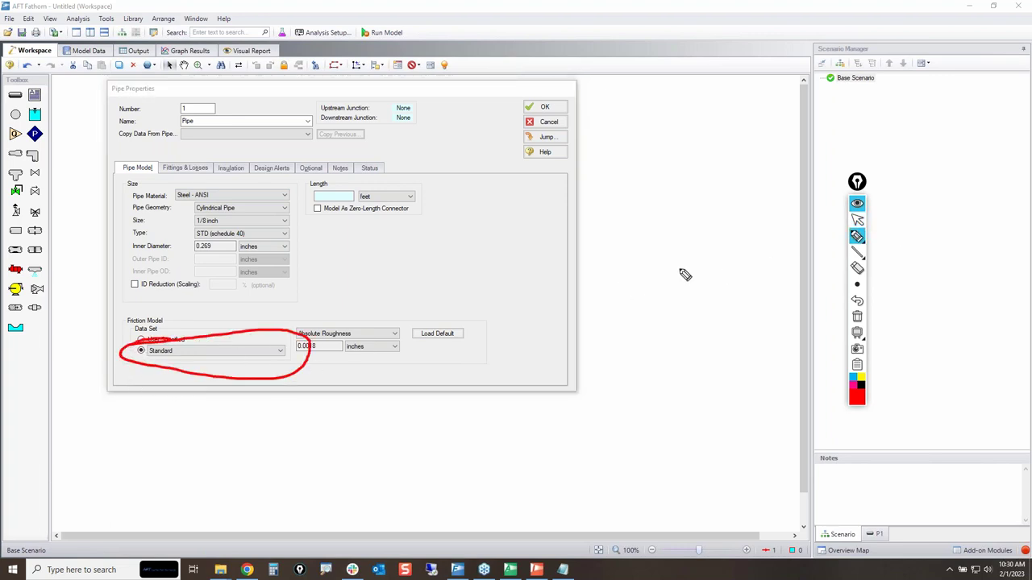
# Step: Check which friction models the Standard data set offers for the Steel - ANSI pipe, and clear the red annotation
pyautogui.click(857, 220)
pyautogui.click(280, 350)
pyautogui.click(280, 351)
pyautogui.click(330, 336)
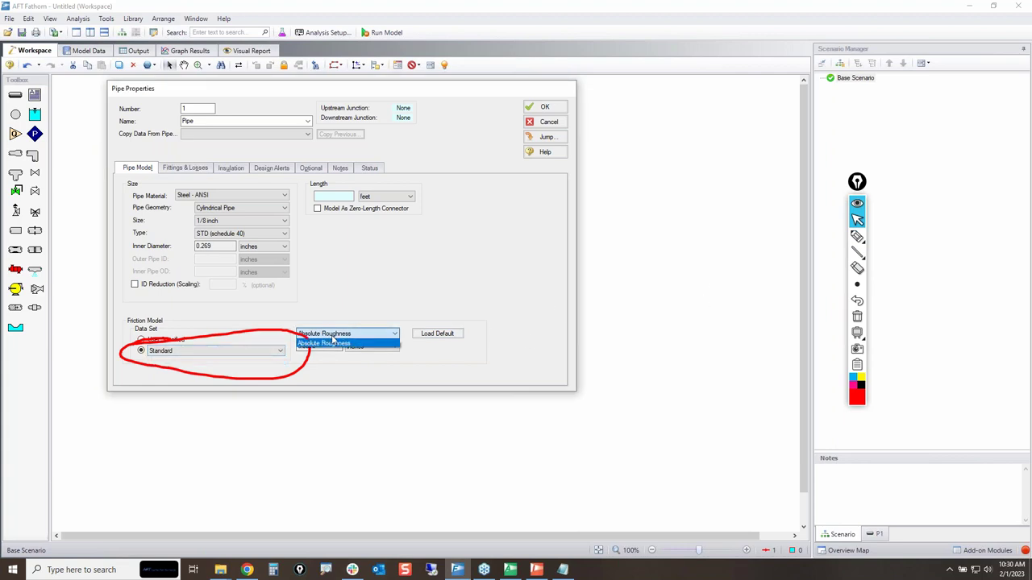
pyautogui.click(392, 373)
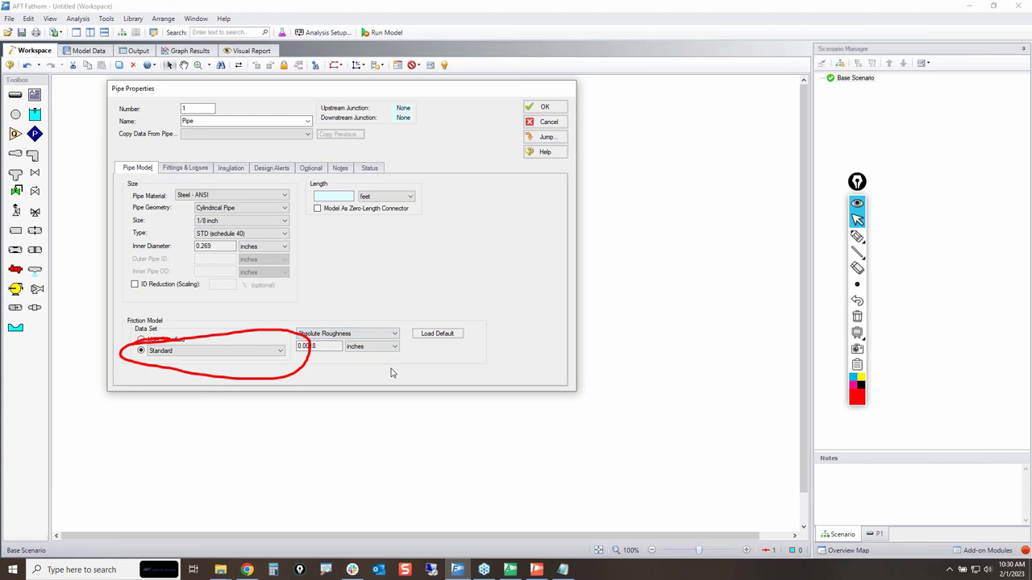
pyautogui.click(857, 316)
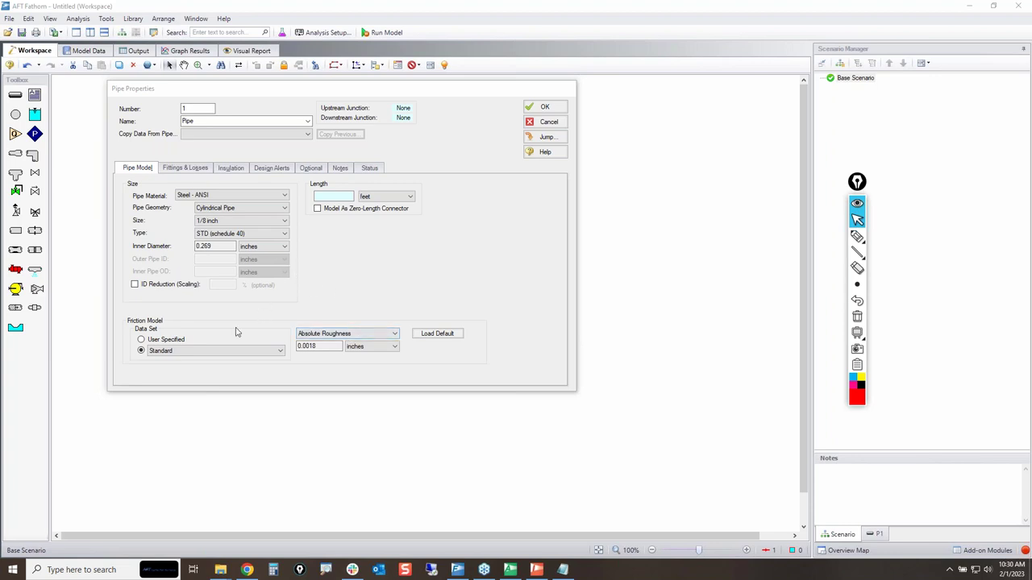
# Step: Switch the pipe's friction data set to User Specified and review the friction models it offers
pyautogui.click(159, 340)
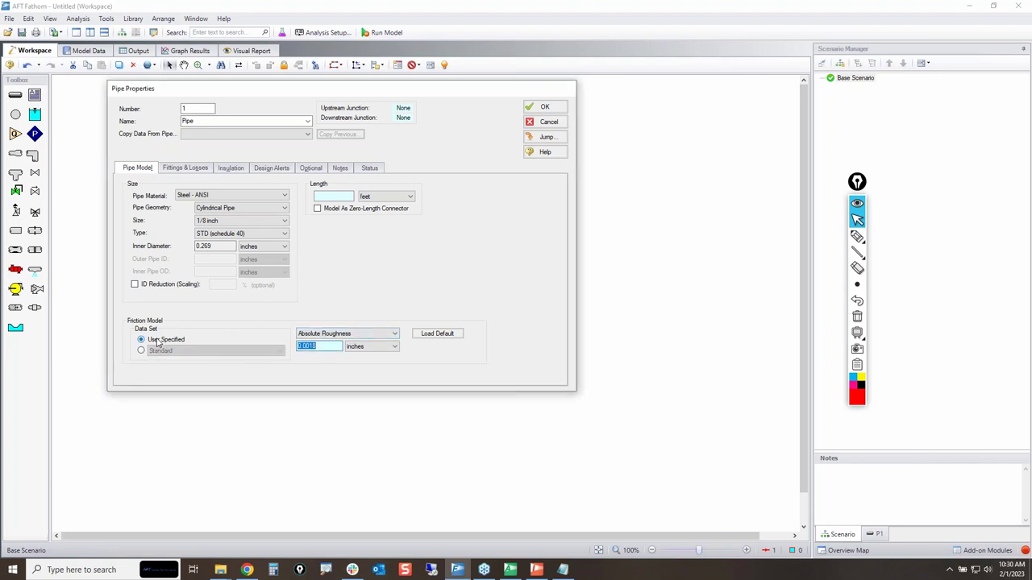
pyautogui.click(365, 334)
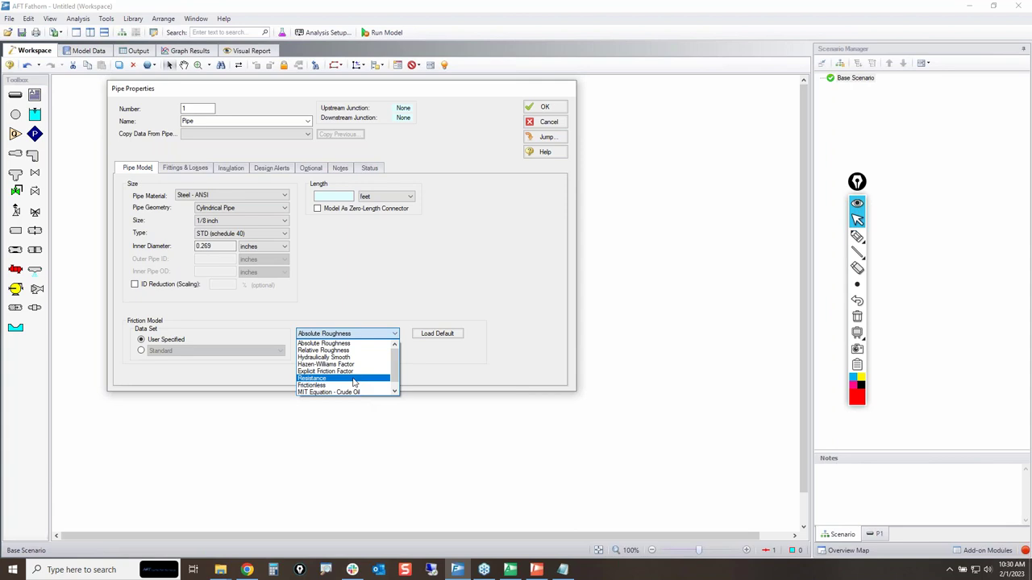
pyautogui.click(428, 271)
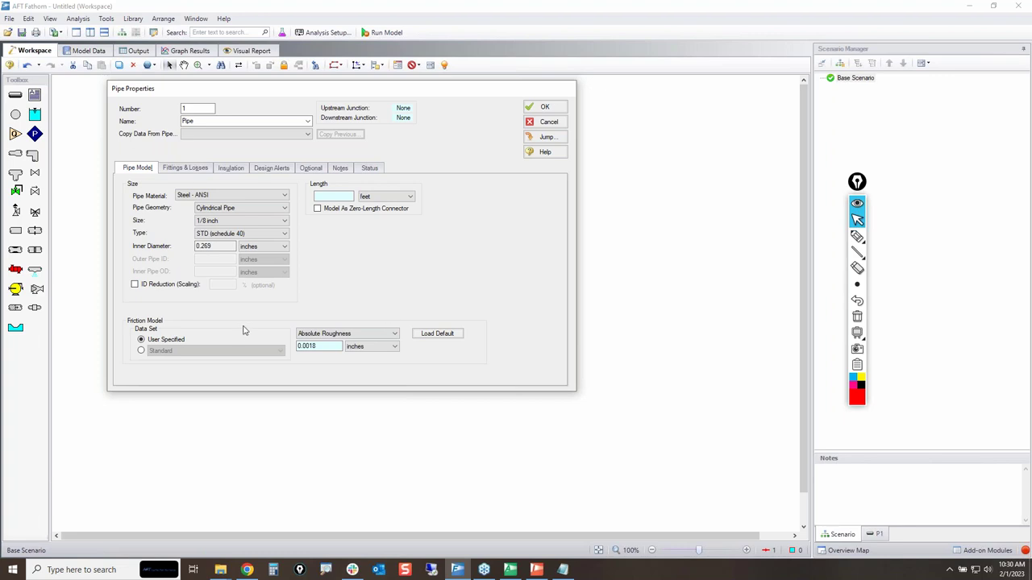
# Step: Set the pipe material to Adamantium in the pipe's properties
pyautogui.click(269, 197)
pyautogui.scroll(5, 250, 210)
pyautogui.click(199, 214)
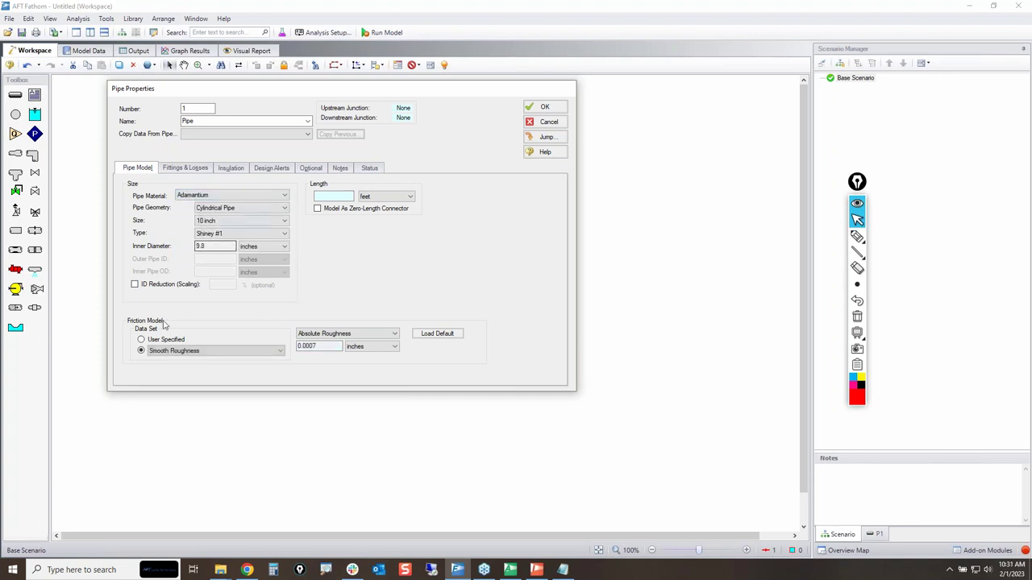
# Step: Try the friction data sets Rough Roughness, Hazen Factor #1 and Hazen Factor #2, and return to Smooth Roughness
pyautogui.click(227, 352)
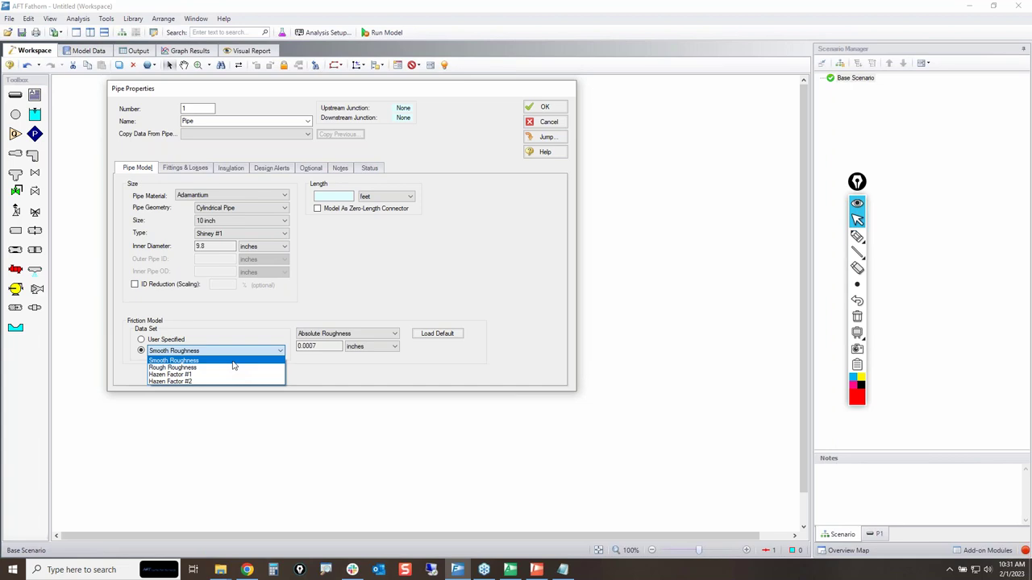
pyautogui.click(212, 369)
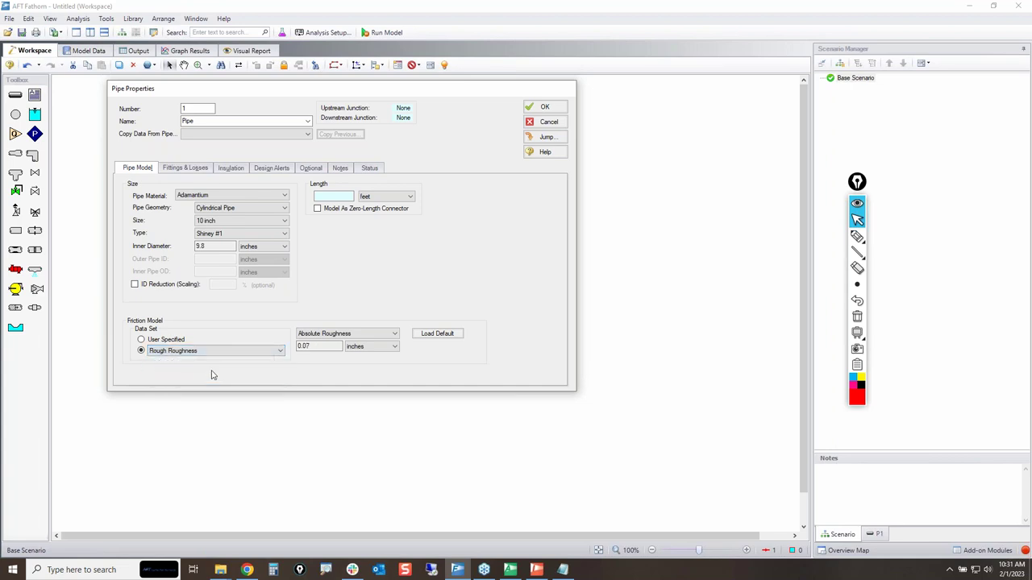
pyautogui.click(215, 354)
pyautogui.click(200, 376)
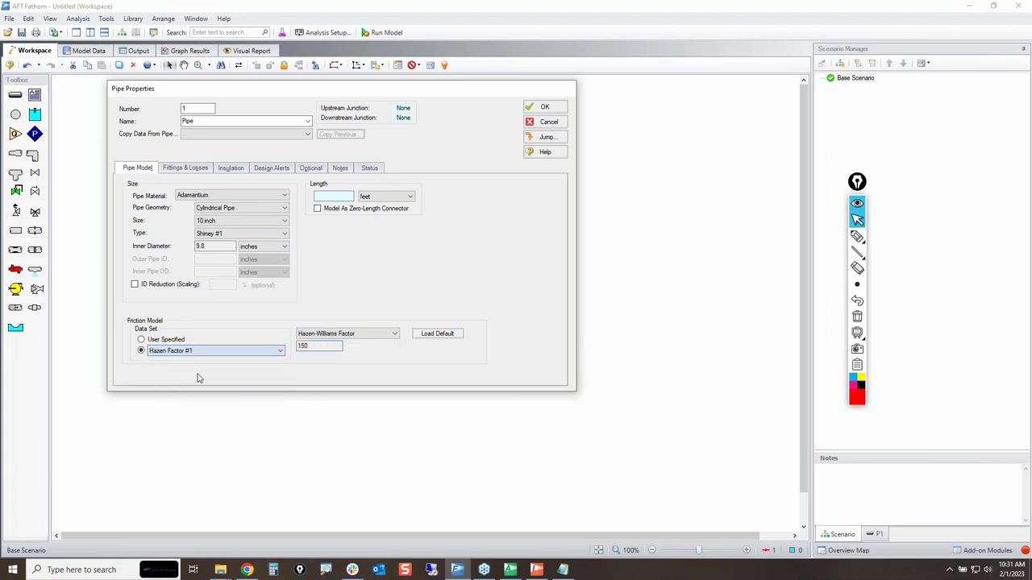
pyautogui.click(223, 358)
pyautogui.click(203, 379)
pyautogui.click(200, 359)
pyautogui.click(196, 382)
pyautogui.click(195, 352)
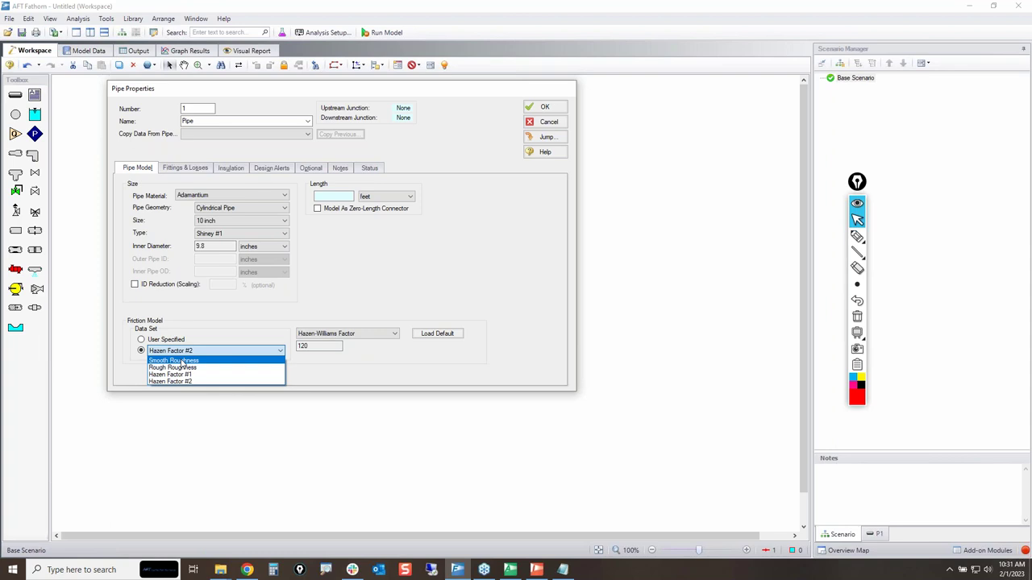
pyautogui.click(182, 361)
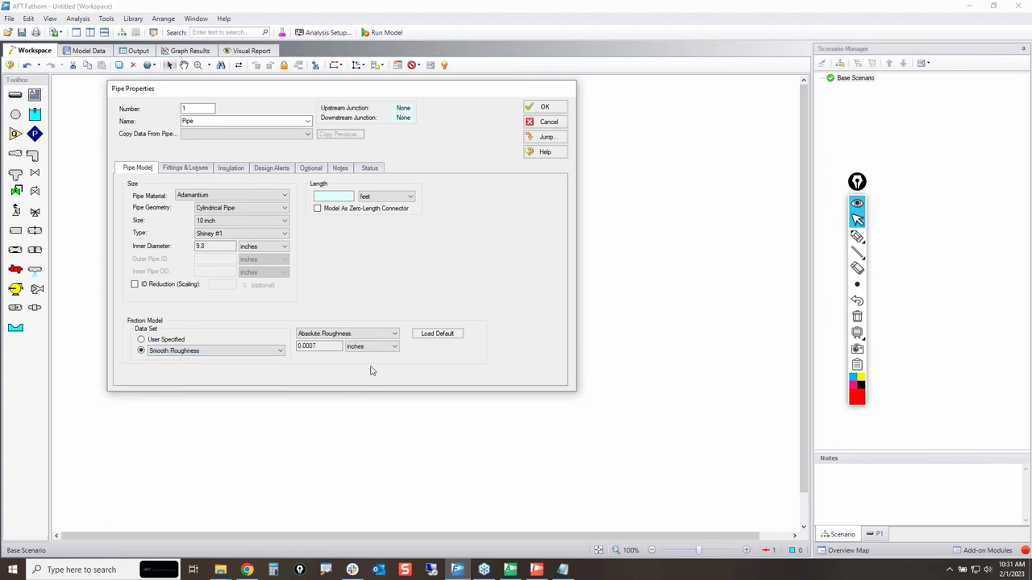
# Step: Check the friction models for Smooth Roughness, set the data set to User Specified, and discard the pipe property changes
pyautogui.click(368, 337)
pyautogui.click(369, 337)
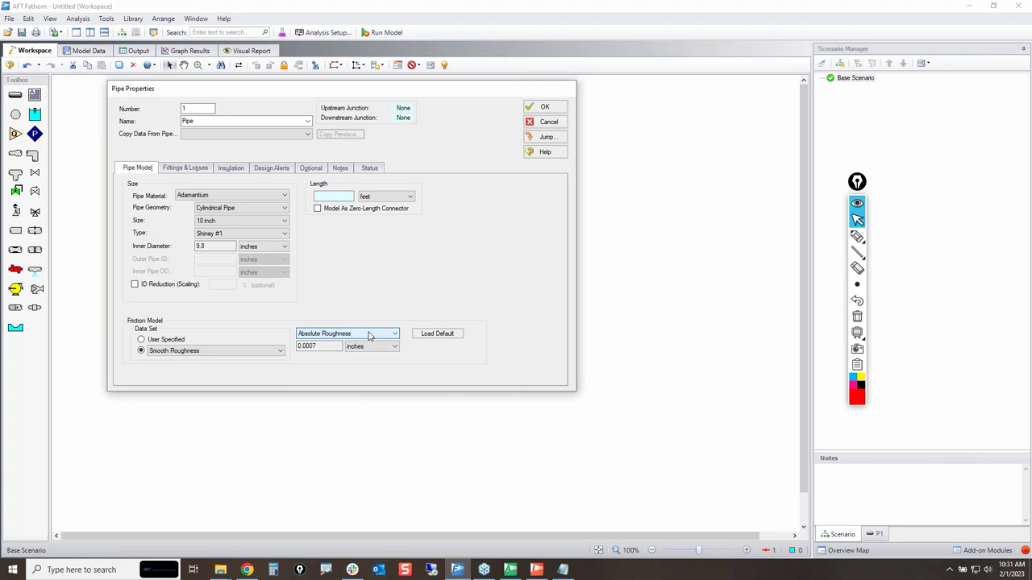
pyautogui.click(161, 352)
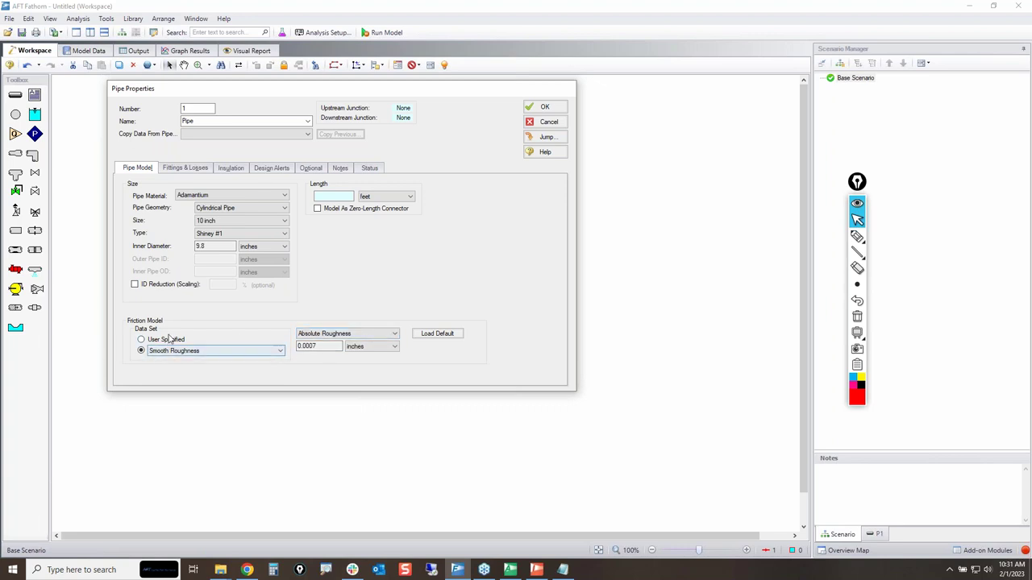
pyautogui.click(165, 343)
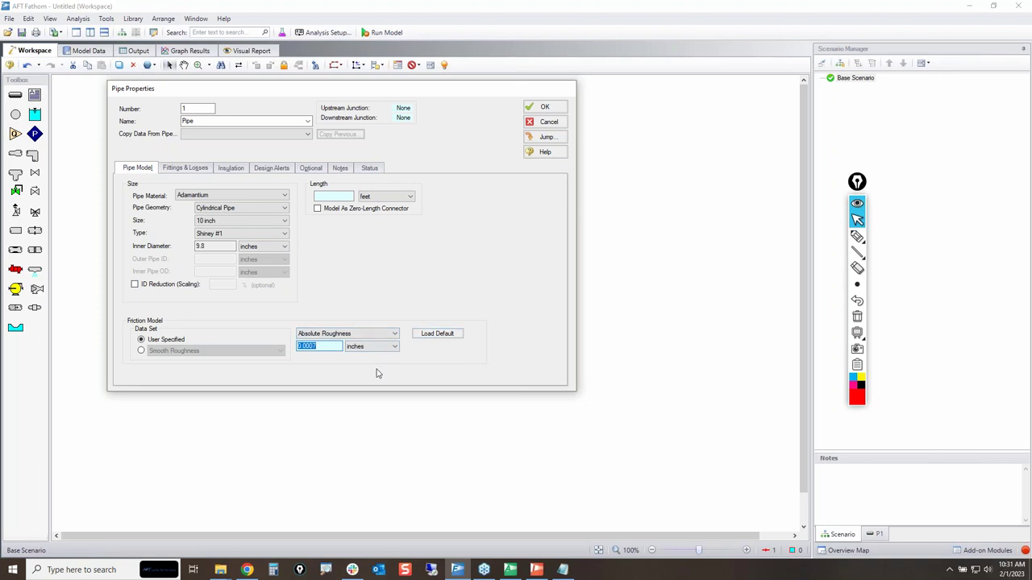
pyautogui.click(548, 122)
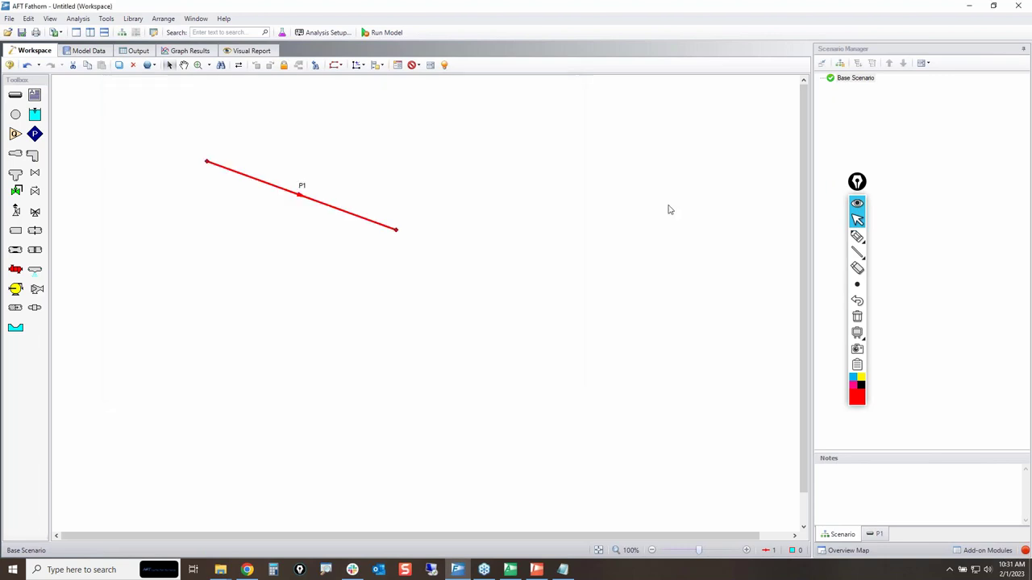
# Step: Open the Library Manager and review the pipe materials available for editing
pyautogui.click(133, 19)
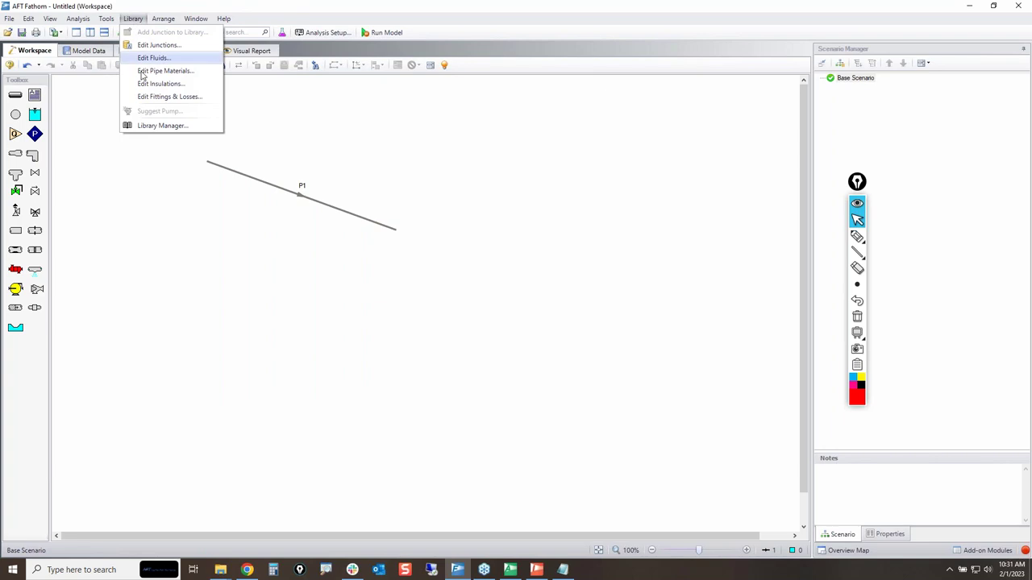
pyautogui.click(171, 125)
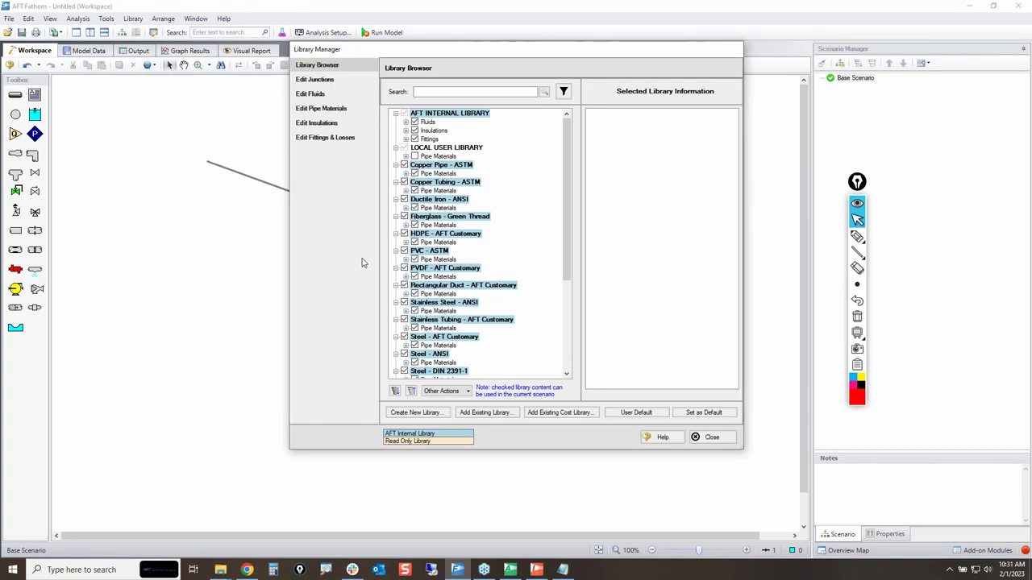
pyautogui.click(317, 109)
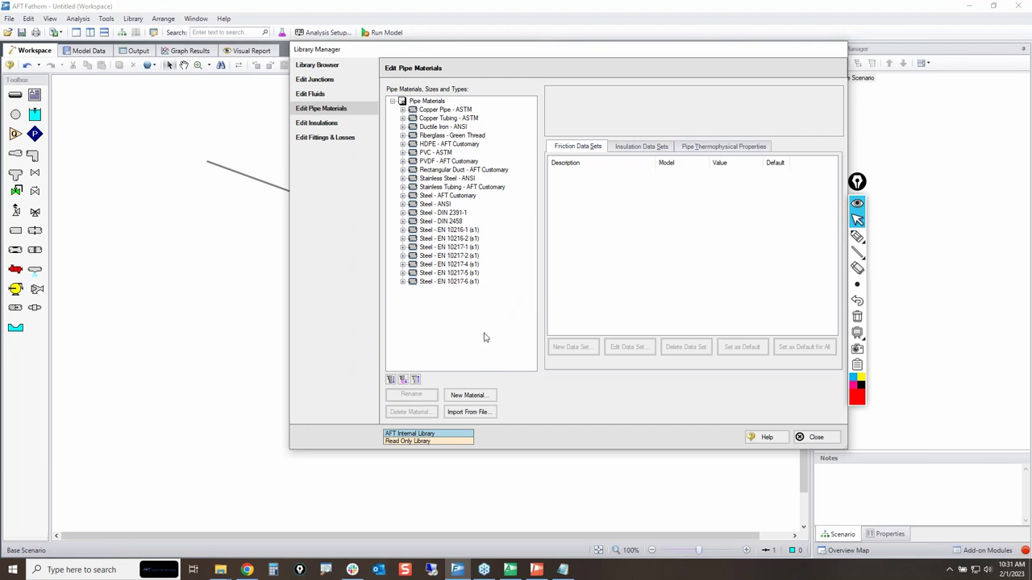
pyautogui.click(508, 325)
pyautogui.click(311, 95)
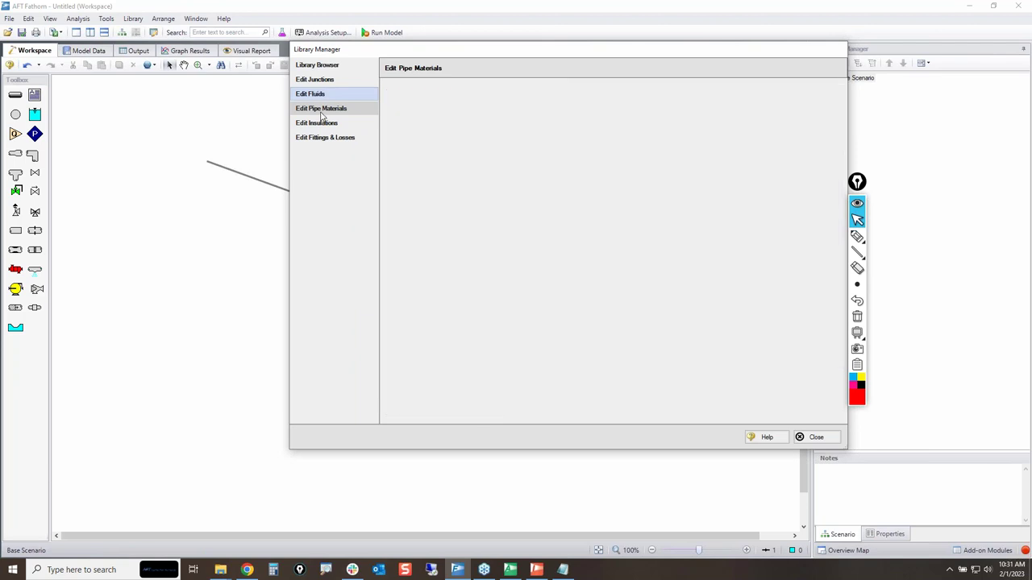
pyautogui.click(321, 112)
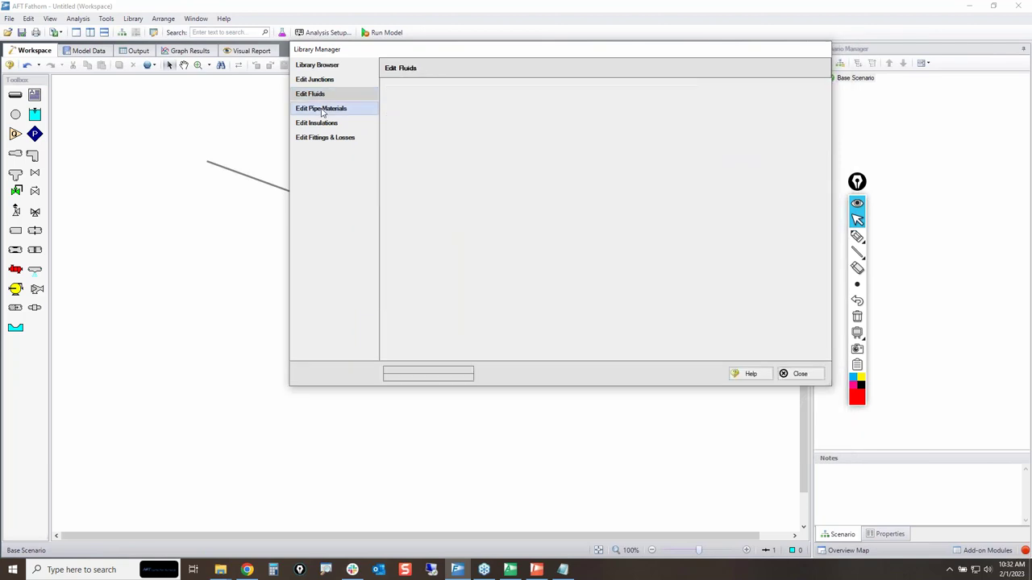
pyautogui.click(321, 110)
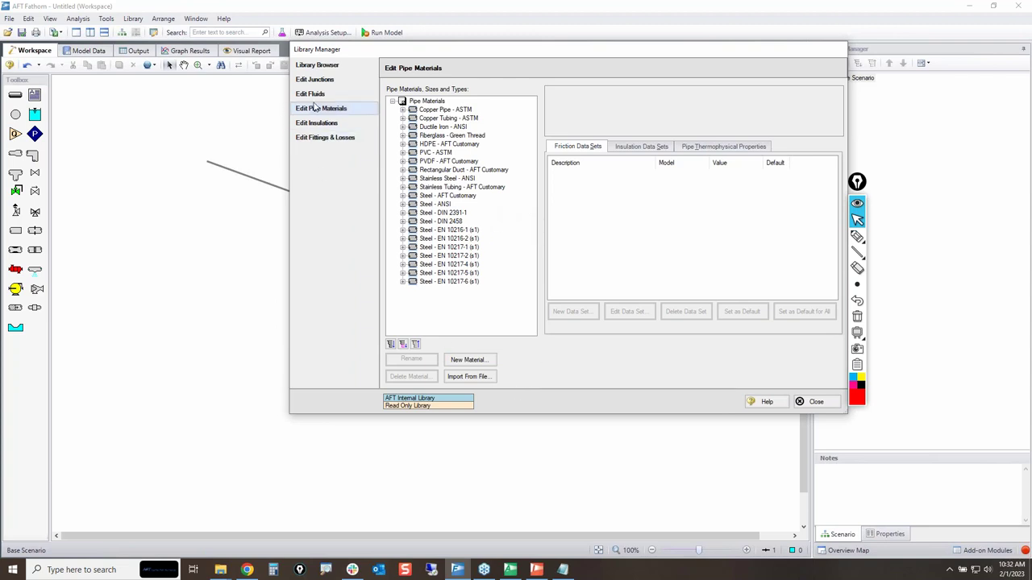
# Step: Enable the local user library's pipe materials, and expand Adamantium's 10 inch and 12 inch sizes in the pipe materials editor
pyautogui.click(319, 66)
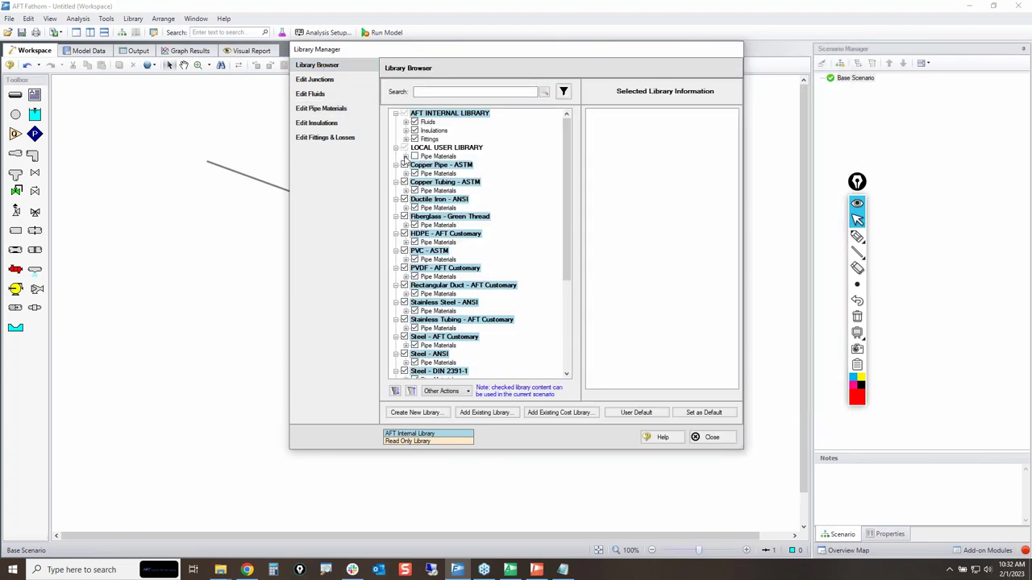
pyautogui.click(405, 156)
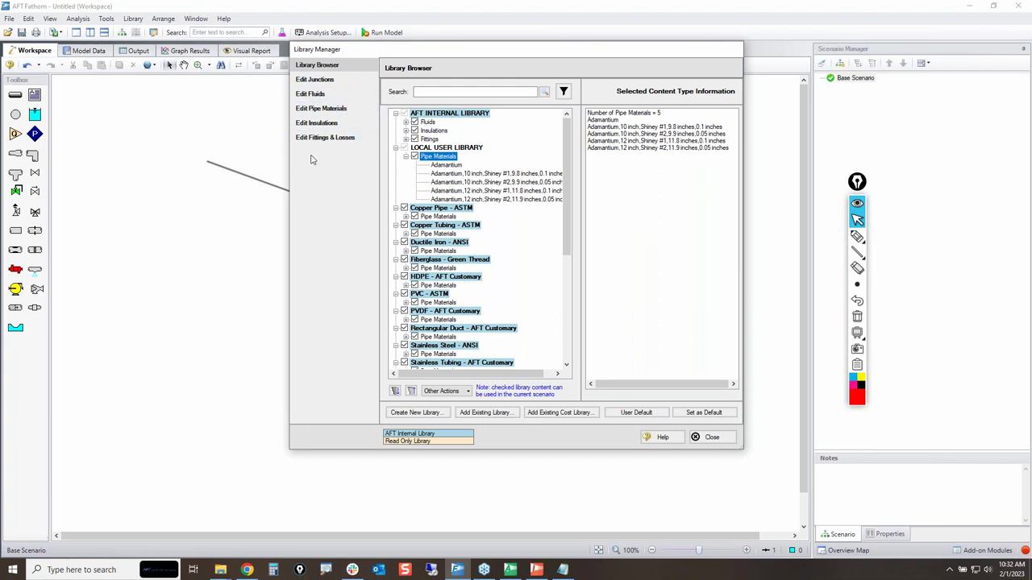
pyautogui.click(333, 112)
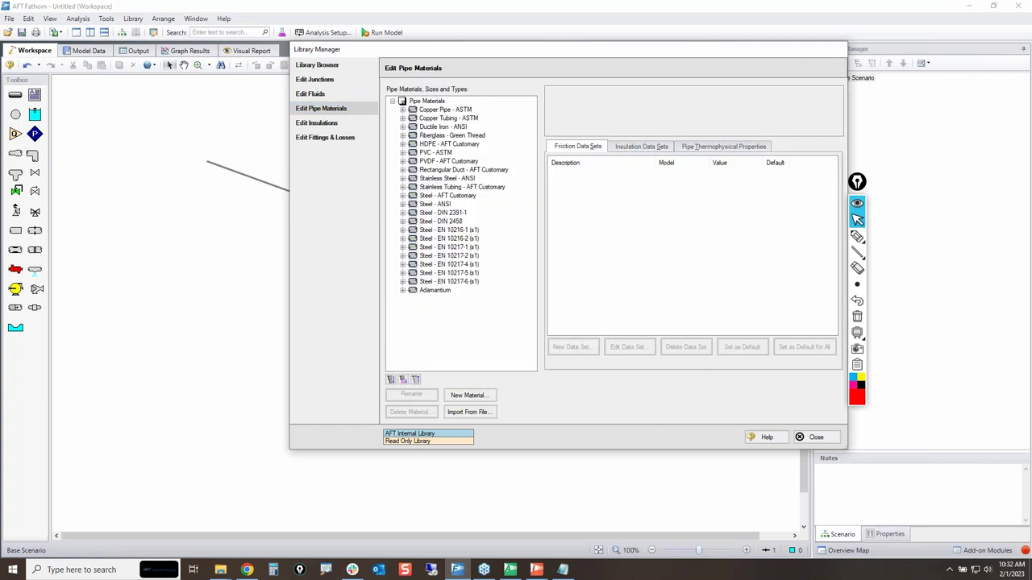
pyautogui.click(403, 290)
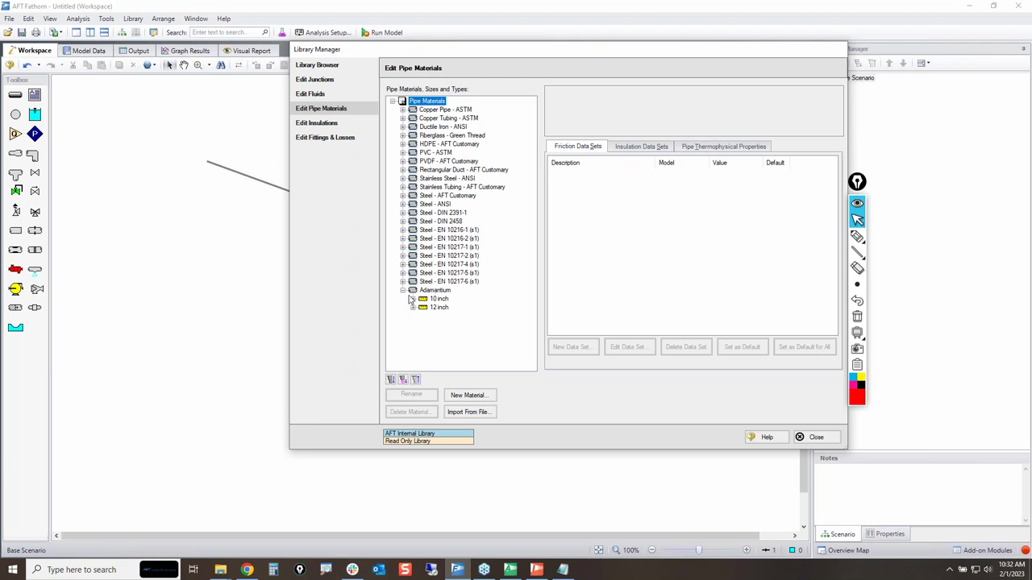
pyautogui.click(413, 299)
pyautogui.click(413, 325)
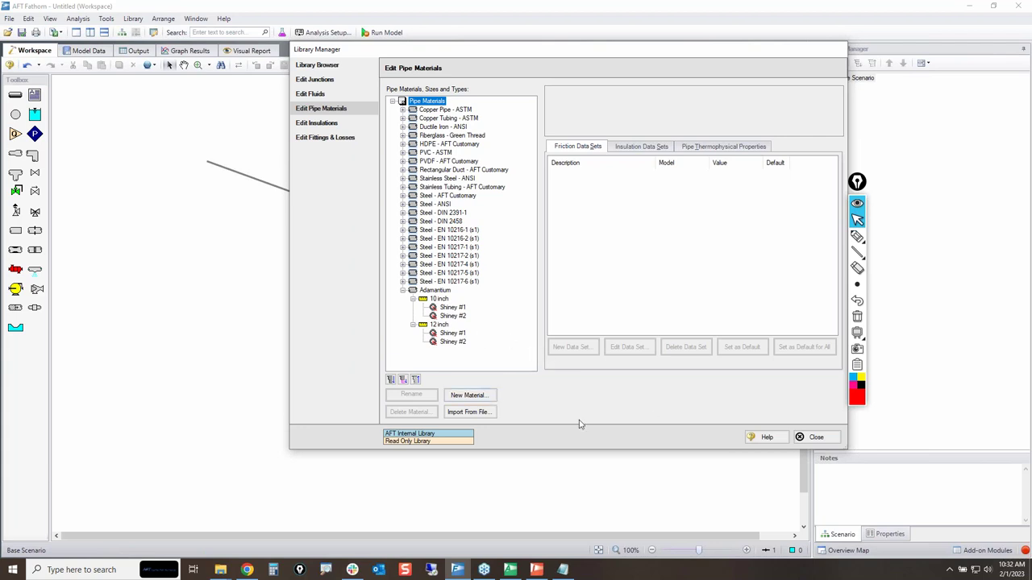
# Step: Open the pipe material file import and mark the Import From File option and required data order in red
pyautogui.click(468, 415)
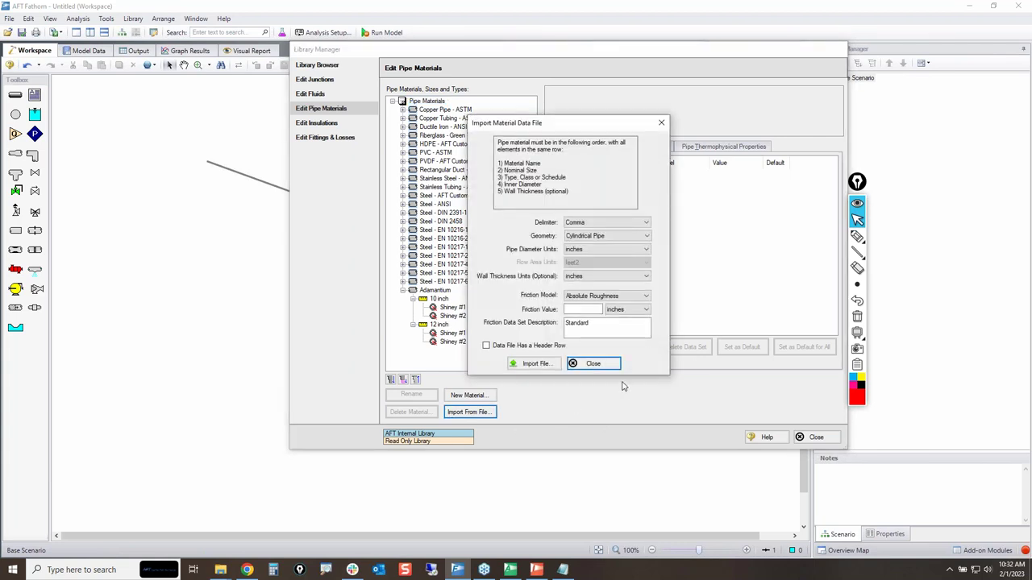
pyautogui.click(857, 237)
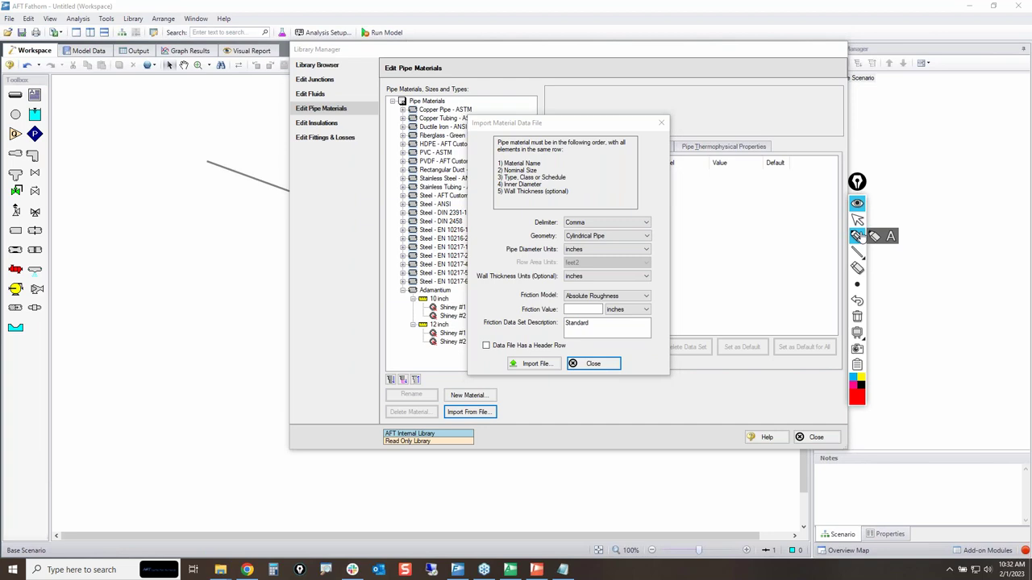
pyautogui.moveTo(445, 406)
pyautogui.mouseDown()
pyautogui.moveTo(501, 403)
pyautogui.moveTo(493, 423)
pyautogui.moveTo(452, 412)
pyautogui.mouseUp()
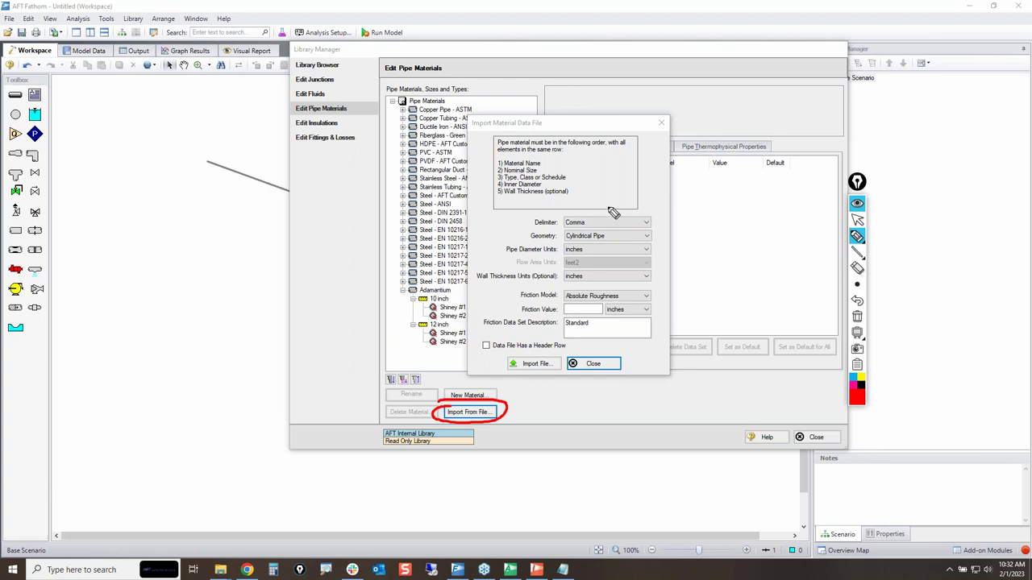
pyautogui.moveTo(497, 150)
pyautogui.mouseDown()
pyautogui.moveTo(574, 159)
pyautogui.moveTo(594, 205)
pyautogui.moveTo(470, 203)
pyautogui.moveTo(509, 147)
pyautogui.moveTo(583, 182)
pyautogui.moveTo(553, 182)
pyautogui.moveTo(606, 191)
pyautogui.mouseUp()
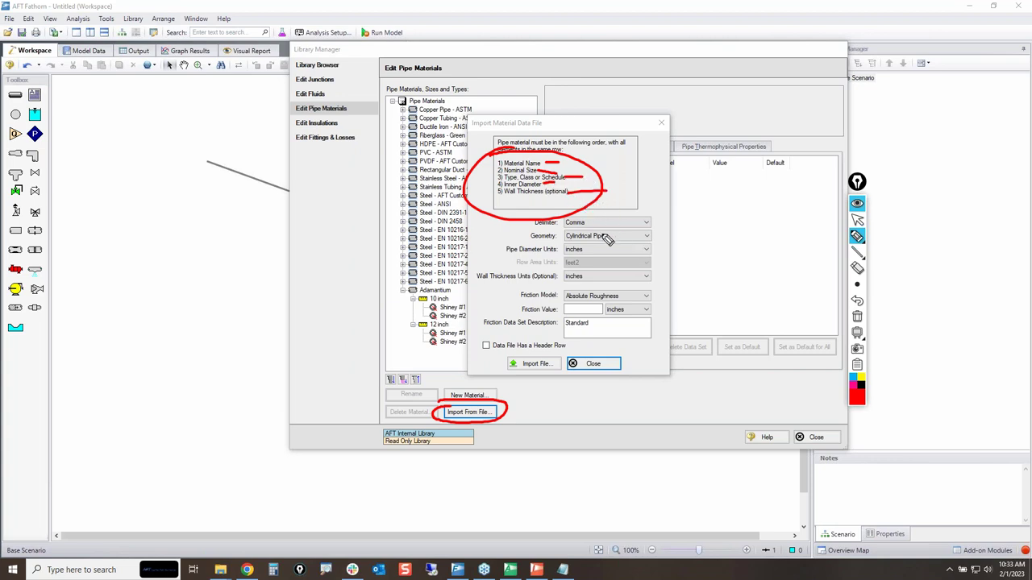
# Step: Circle the import settings from Delimiter to Friction Value in red, clear the annotations, and close the import dialog without importing
pyautogui.click(857, 316)
pyautogui.moveTo(511, 225)
pyautogui.mouseDown()
pyautogui.moveTo(613, 206)
pyautogui.moveTo(620, 327)
pyautogui.moveTo(543, 220)
pyautogui.mouseUp()
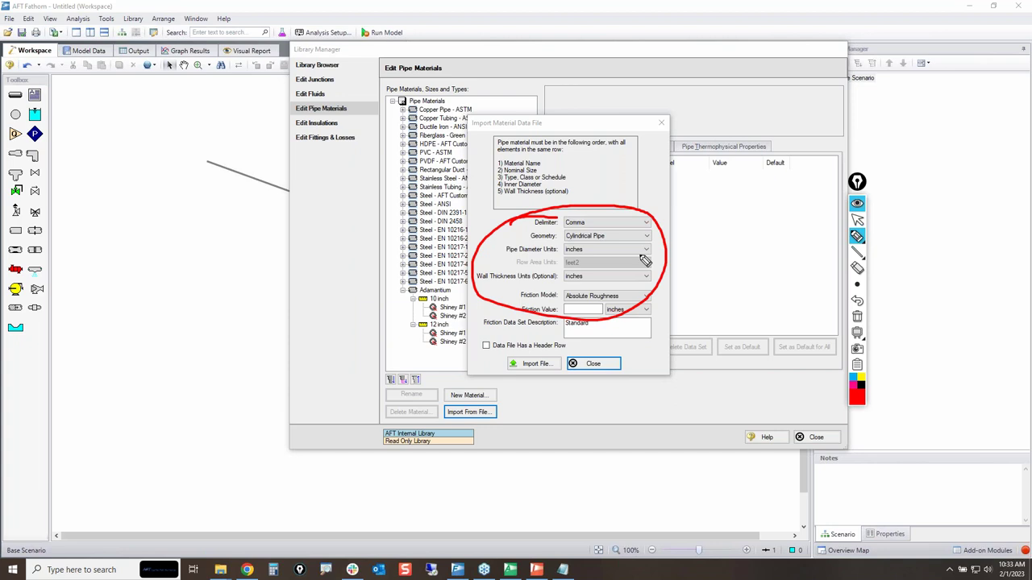
pyautogui.click(857, 316)
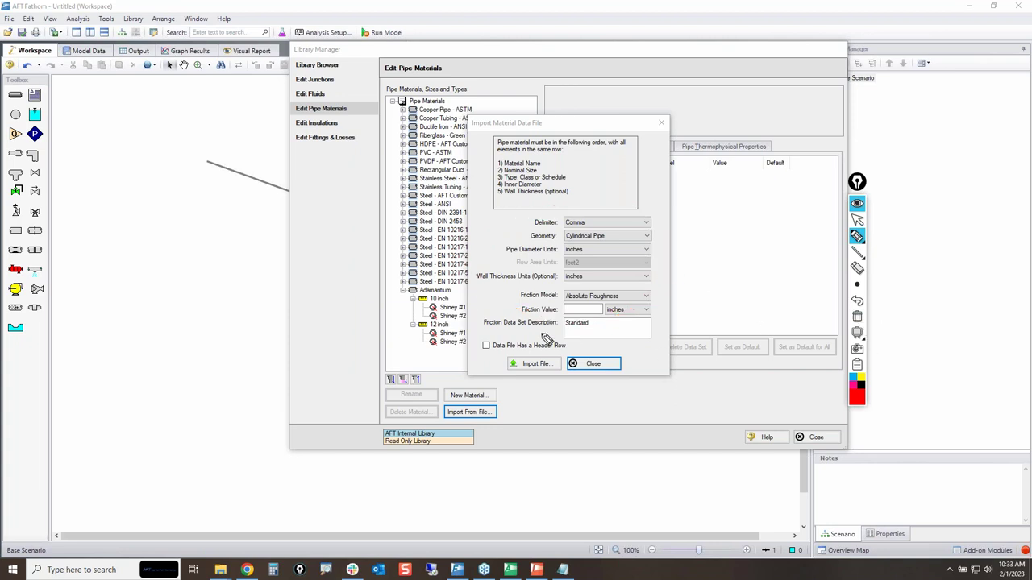
pyautogui.click(857, 219)
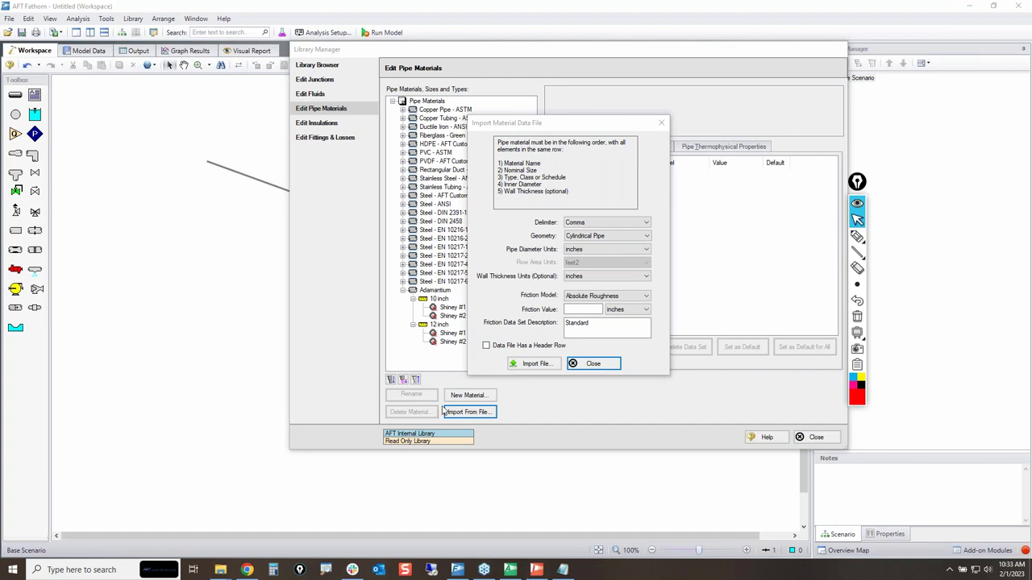
pyautogui.click(594, 364)
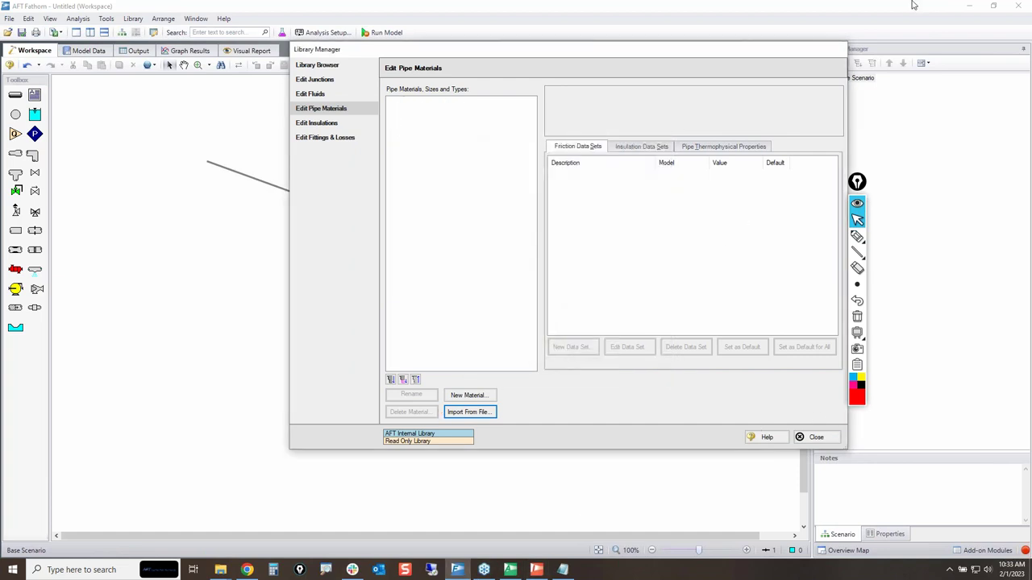
# Step: Close the Library Manager and open the 03 - Isco Pipe Catalog.pdf file from the desktop
pyautogui.click(813, 437)
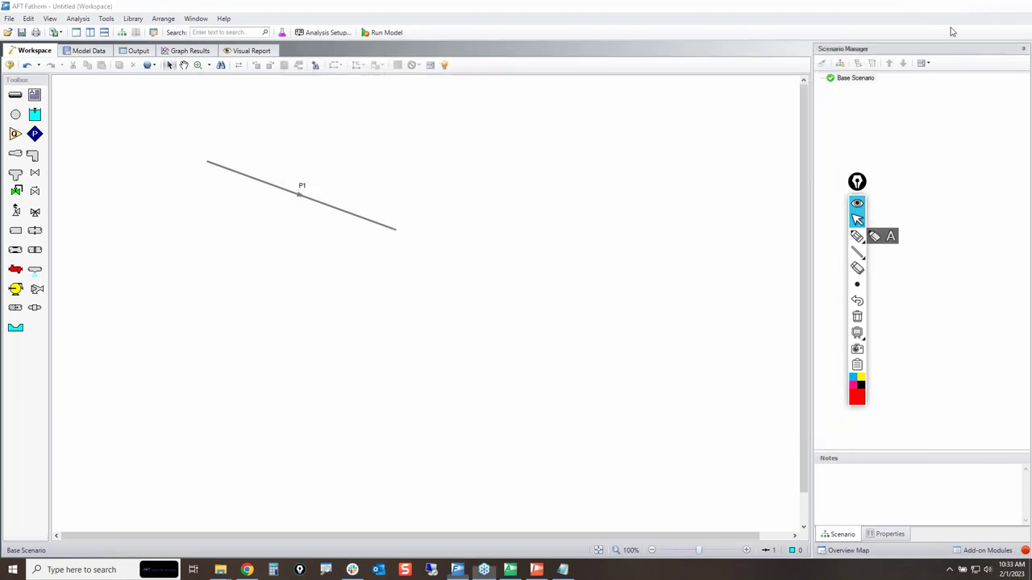
pyautogui.press('super+d')
pyautogui.doubleClick(843, 290)
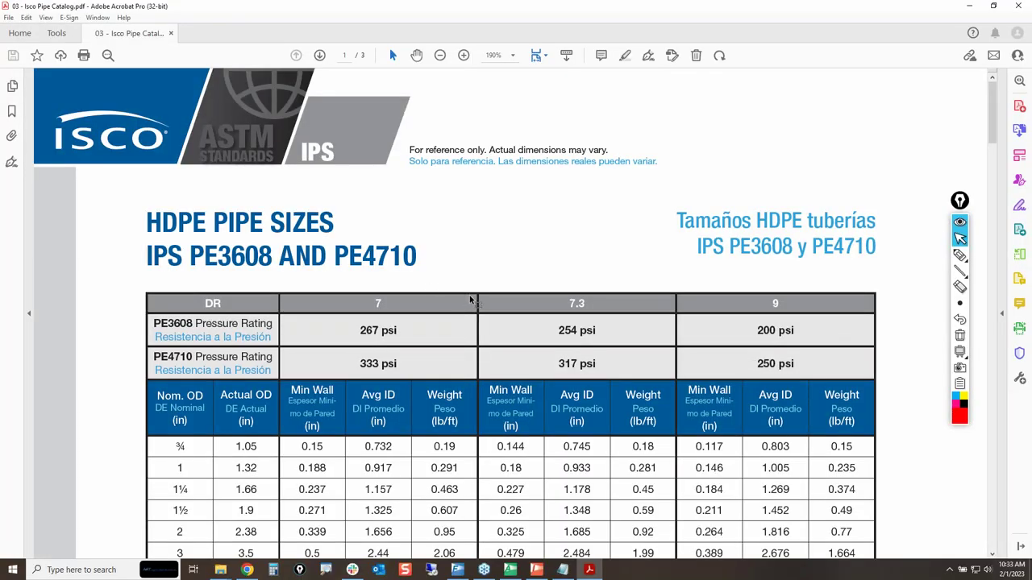
# Step: Examine the HDPE pipe size tables across the catalog's three pages, closing the comments view and returning to the first page
pyautogui.scroll(-2, 513, 311)
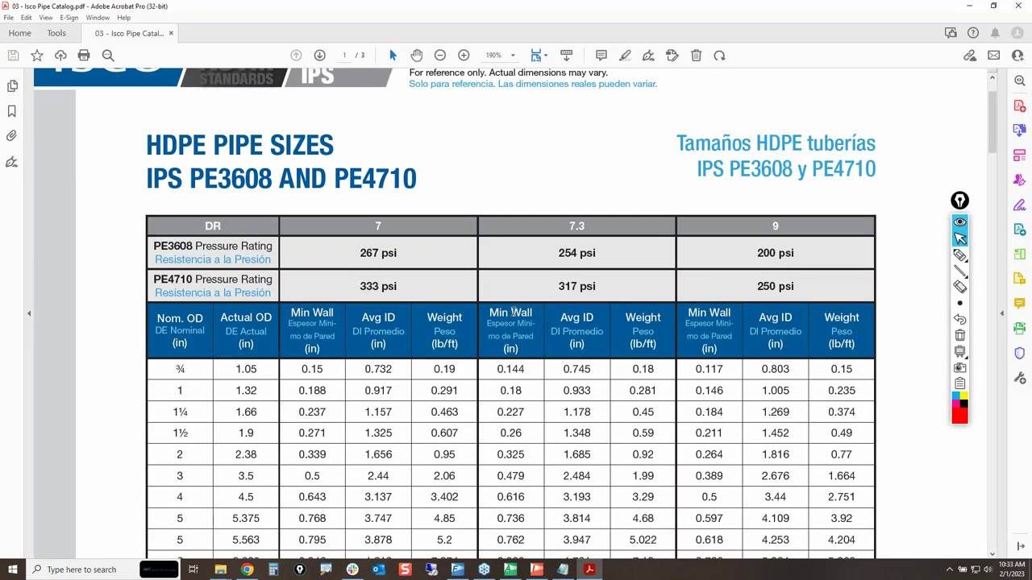
pyautogui.click(1020, 303)
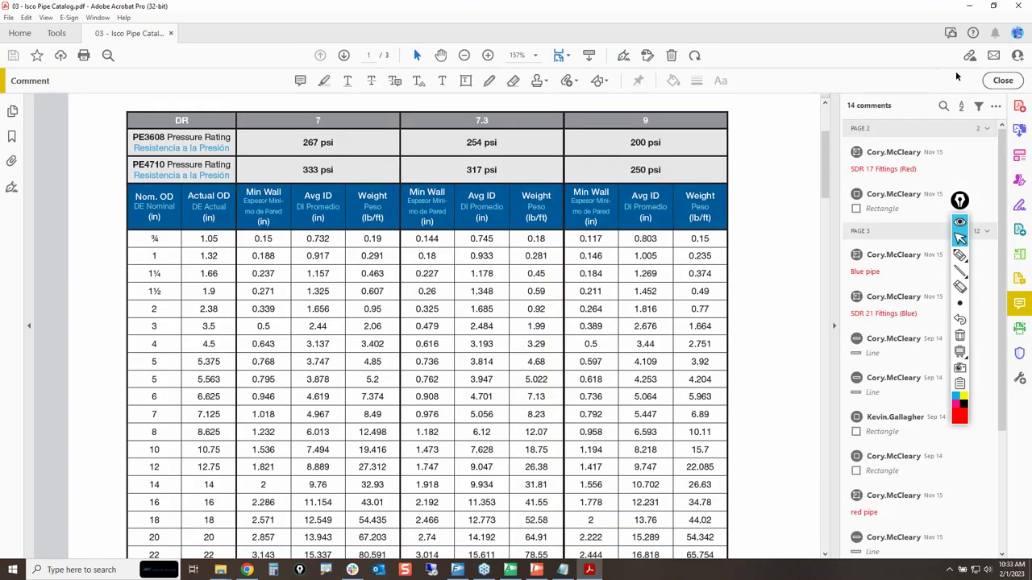
pyautogui.click(1003, 80)
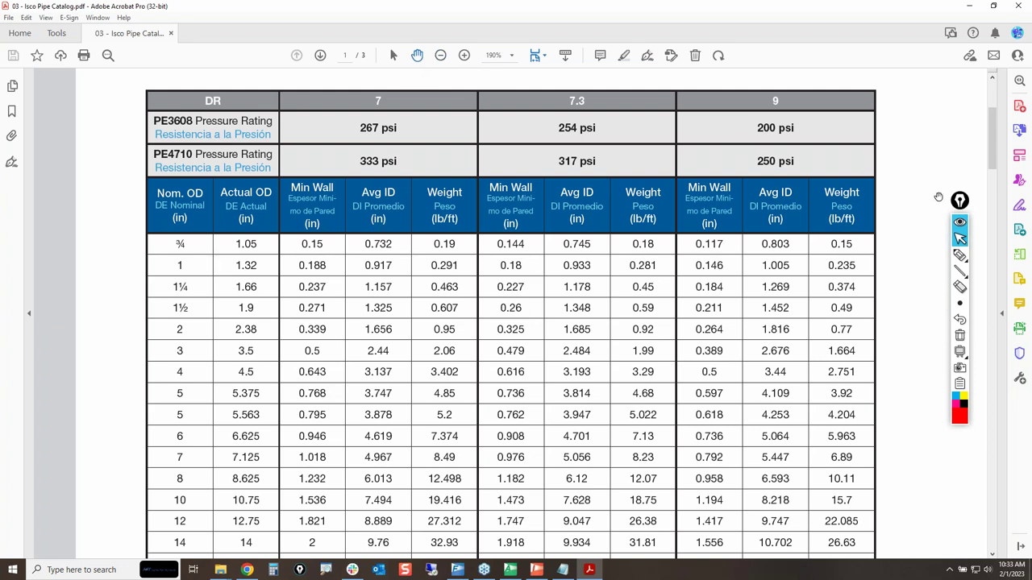
pyautogui.moveTo(994, 143); pyautogui.dragTo(992, 435)
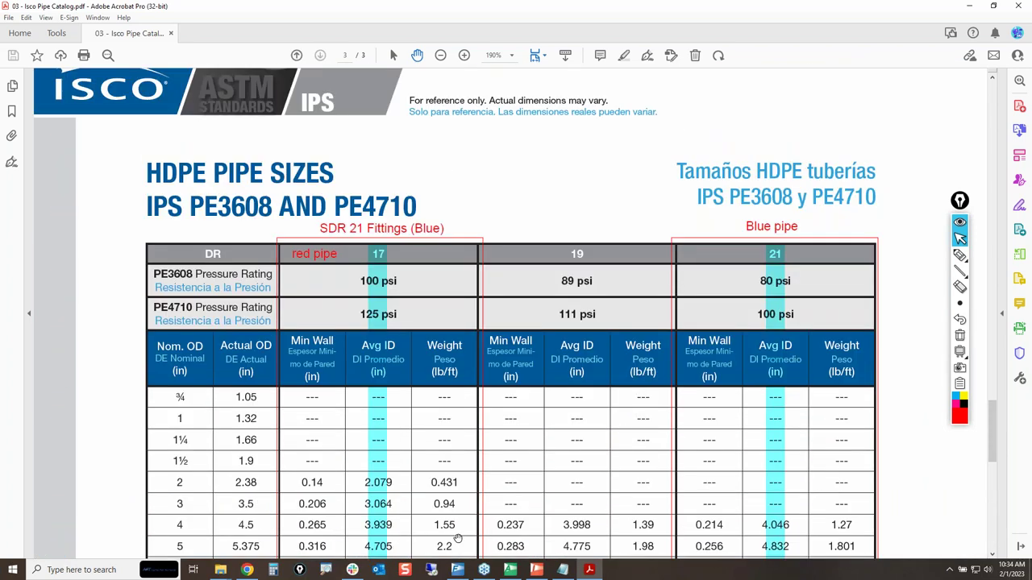
pyautogui.scroll(4, 564, 367)
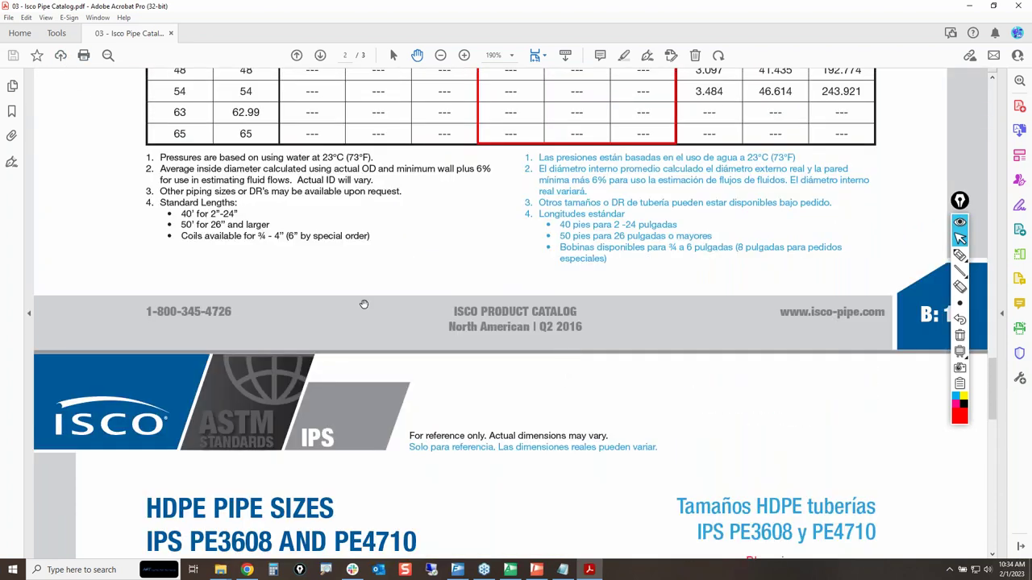
pyautogui.moveTo(994, 390); pyautogui.dragTo(994, 105)
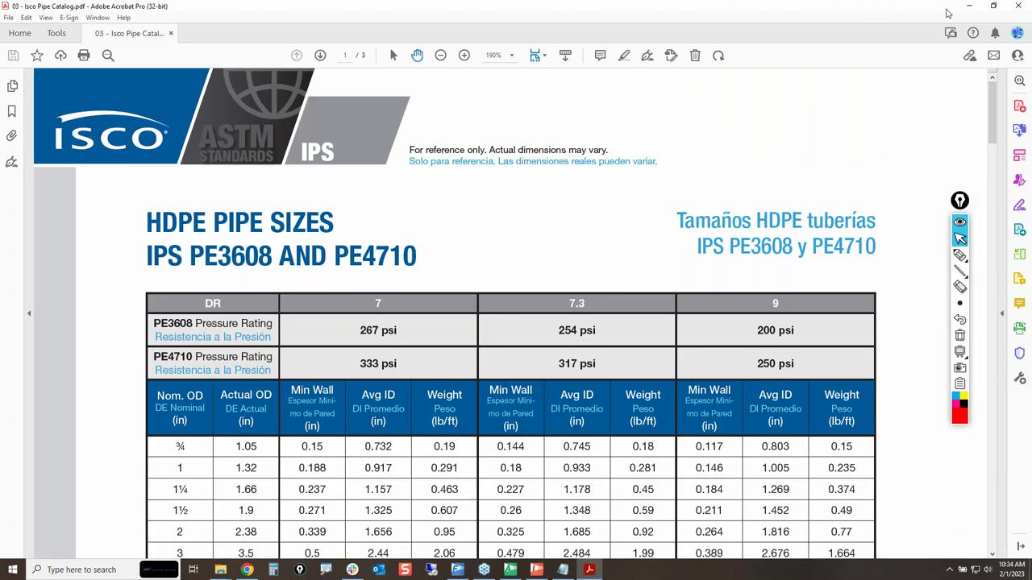
# Step: Open the 03 - Isco Pipe Catalog.xlsx workbook from the desktop and examine the HDPE pipe size tables on Table 1
pyautogui.press('super+d')
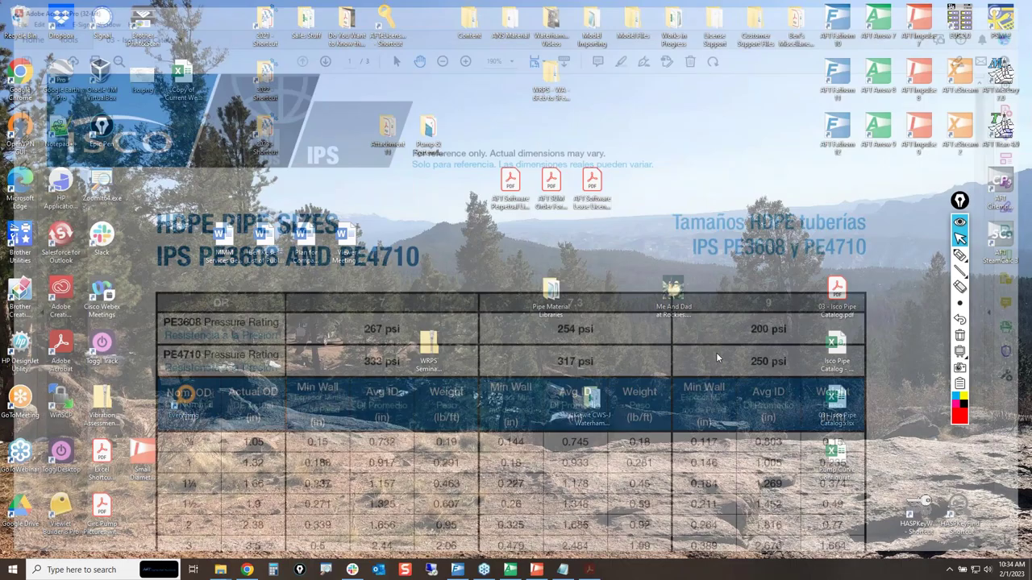
pyautogui.doubleClick(837, 403)
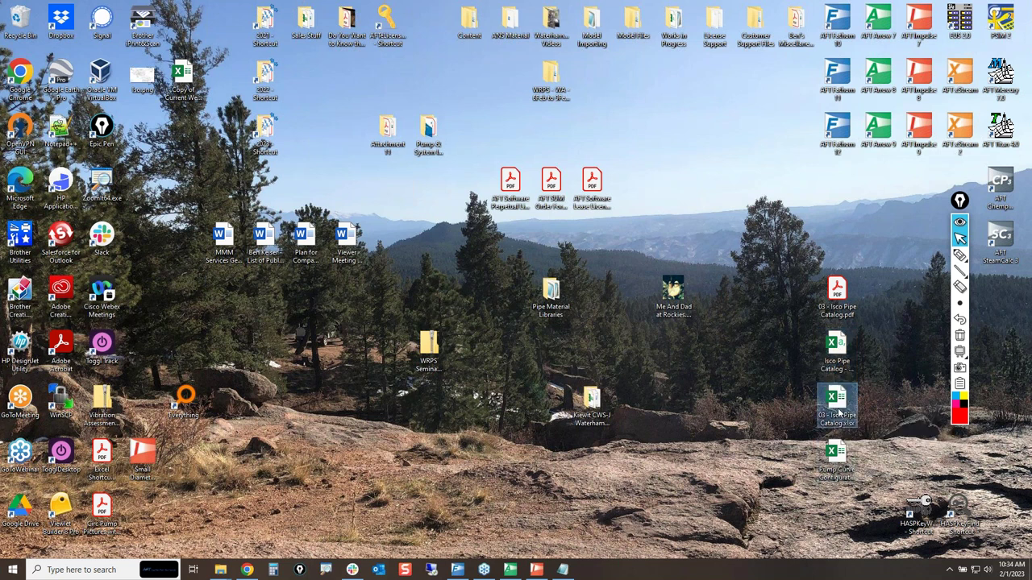
pyautogui.click(696, 413)
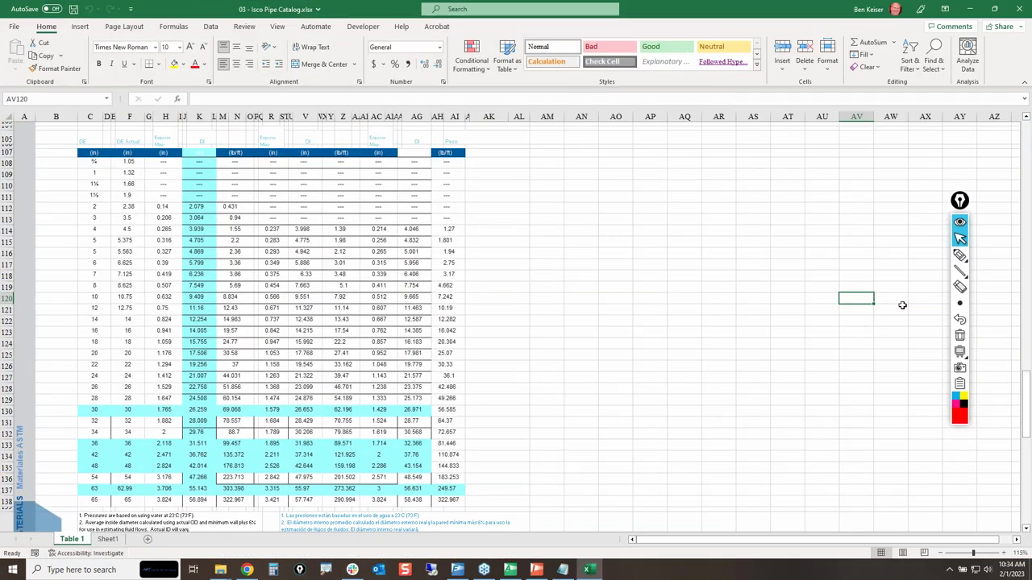
pyautogui.moveTo(1016, 419); pyautogui.dragTo(998, 135)
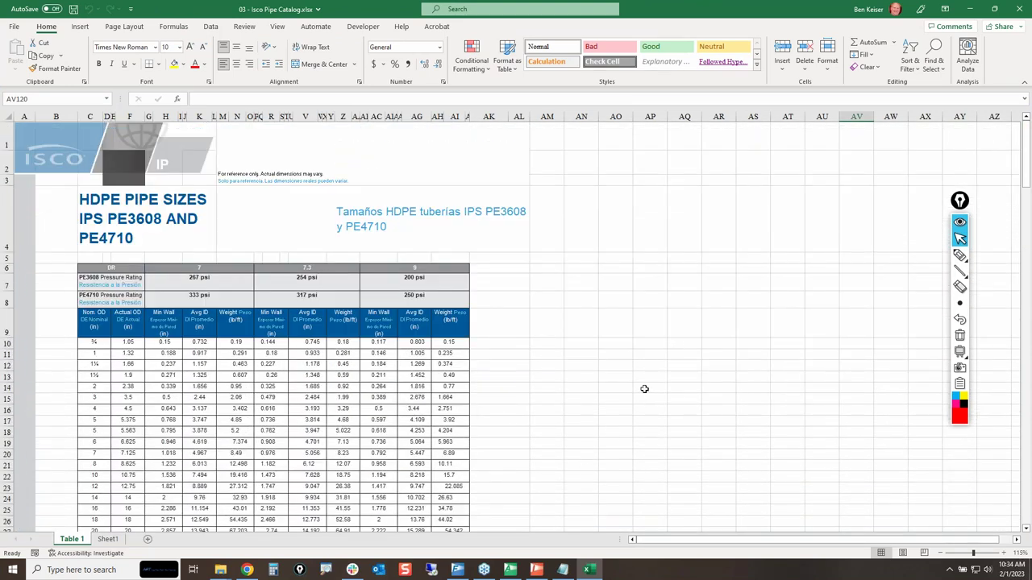
pyautogui.scroll(-4, 644, 389)
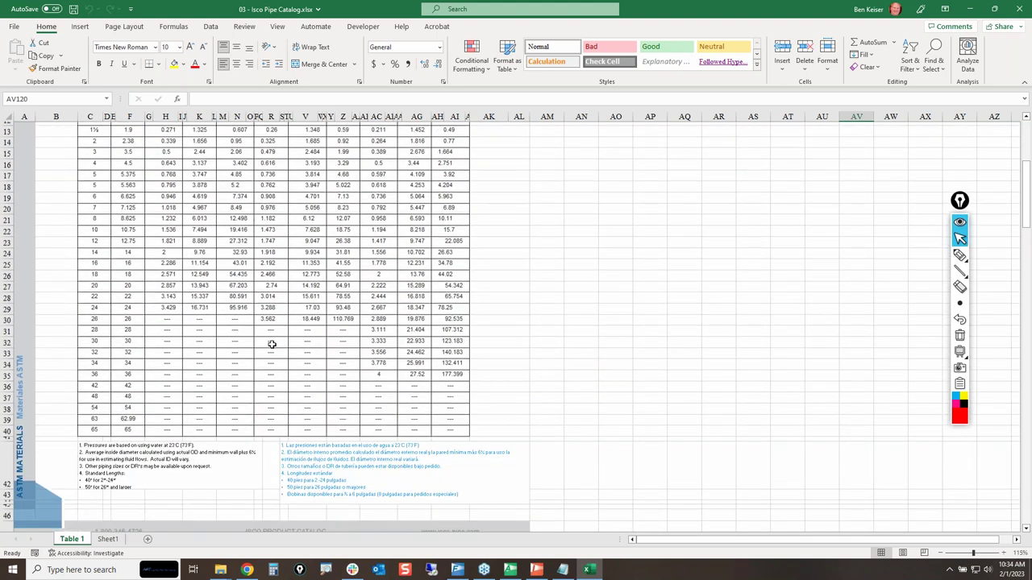
pyautogui.scroll(-1, 272, 344)
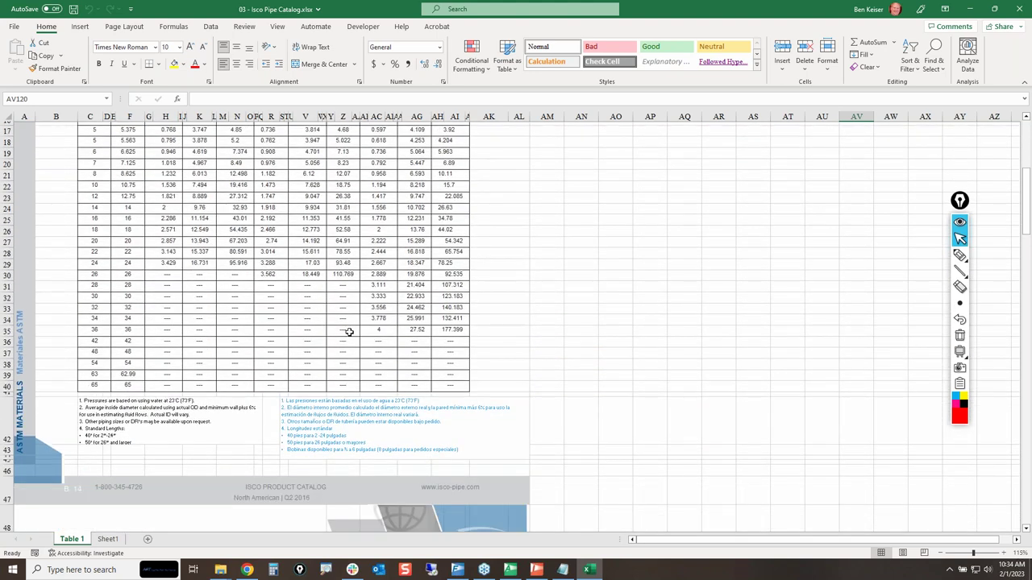
# Step: Show Sheet1 from its first row and highlight the first block of Nom. OD values, from the header through 65
pyautogui.click(108, 539)
pyautogui.click(72, 541)
pyautogui.click(108, 539)
pyautogui.click(398, 345)
pyautogui.scroll(11, 397, 345)
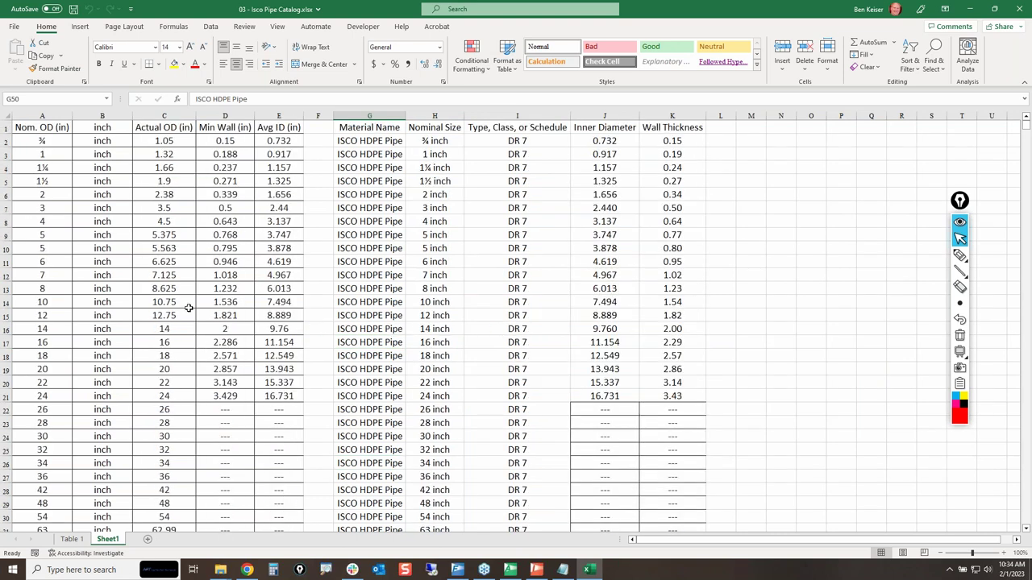
pyautogui.click(38, 129)
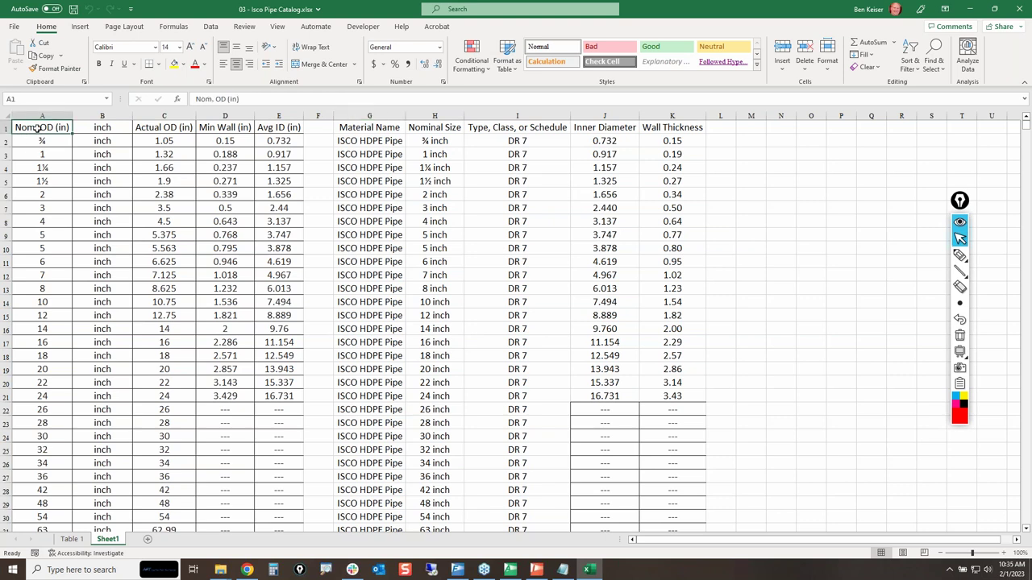
pyautogui.moveTo(36, 130); pyautogui.dragTo(42, 477)
pyautogui.scroll(2, 71, 436)
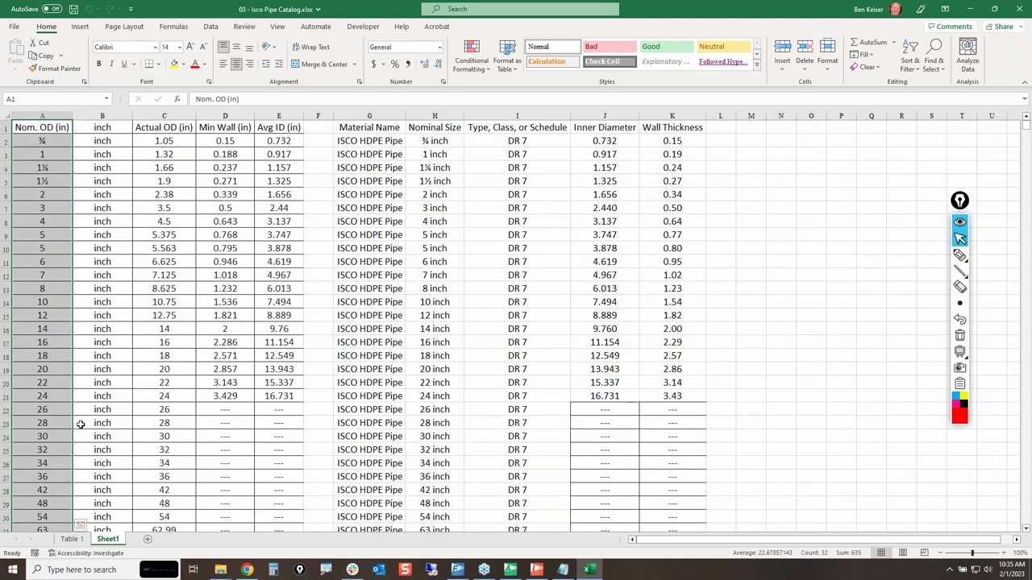
pyautogui.scroll(-3, 80, 423)
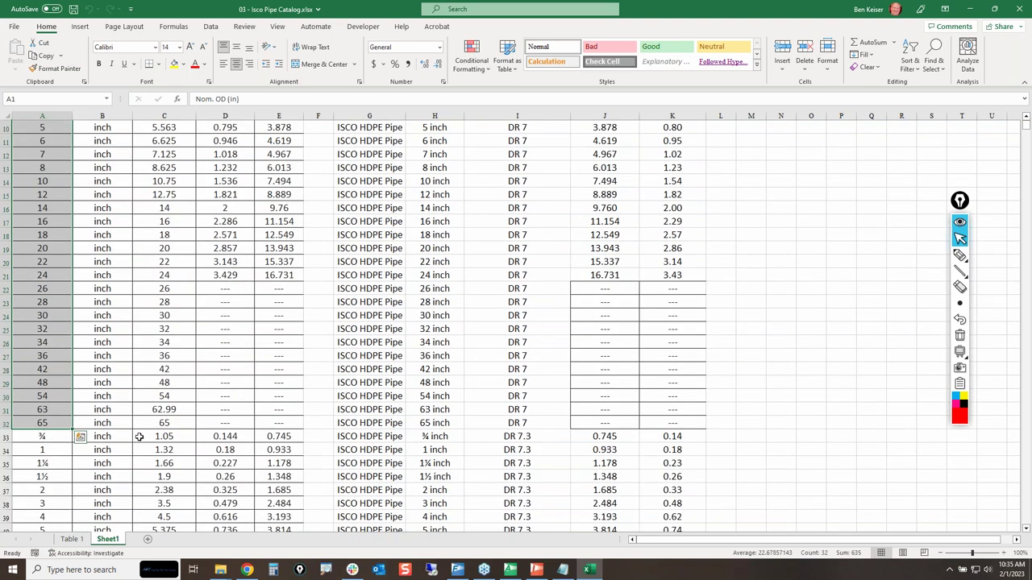
pyautogui.scroll(3, 147, 420)
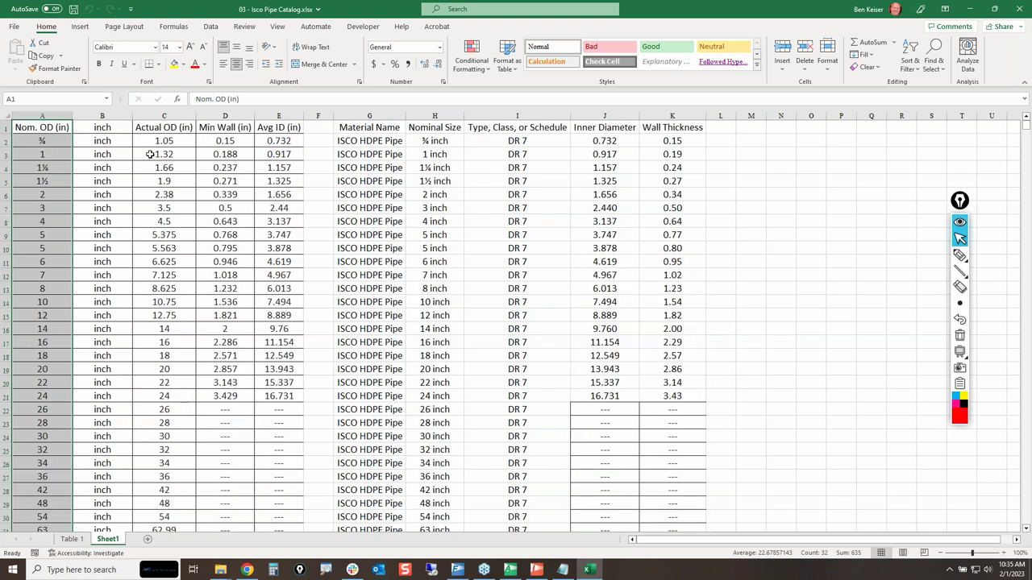
# Step: Highlight the inch, Actual OD, Min Wall and Avg ID columns one after another, and clear the column selection
pyautogui.click(111, 114)
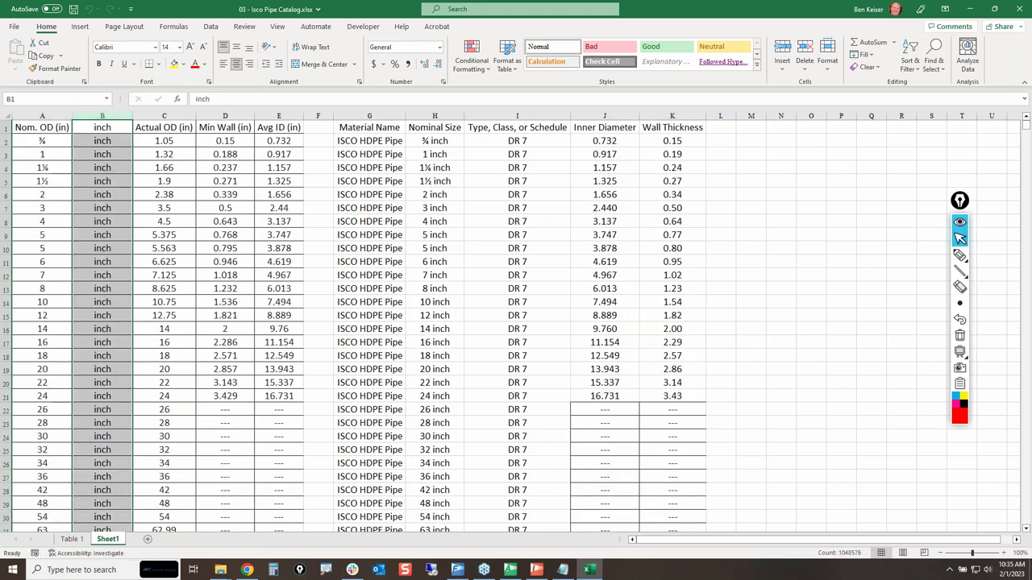
pyautogui.click(163, 114)
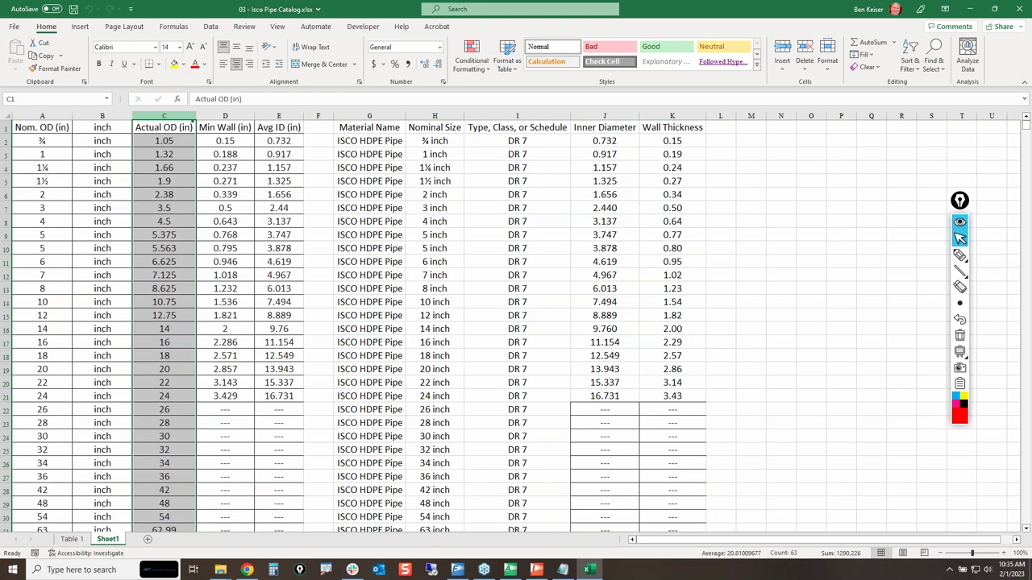
pyautogui.click(226, 116)
pyautogui.click(278, 115)
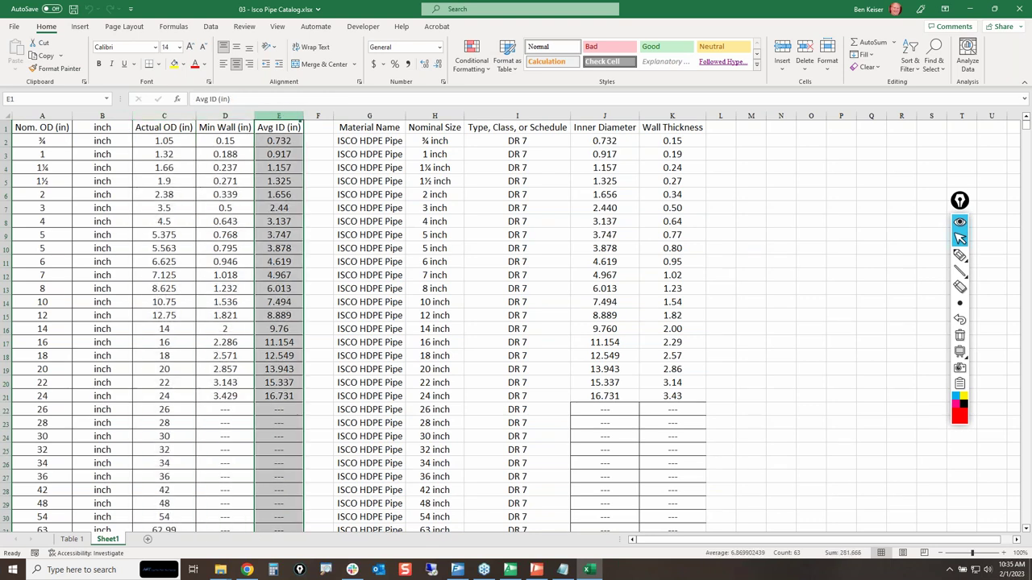
pyautogui.moveTo(764, 230); pyautogui.dragTo(780, 234)
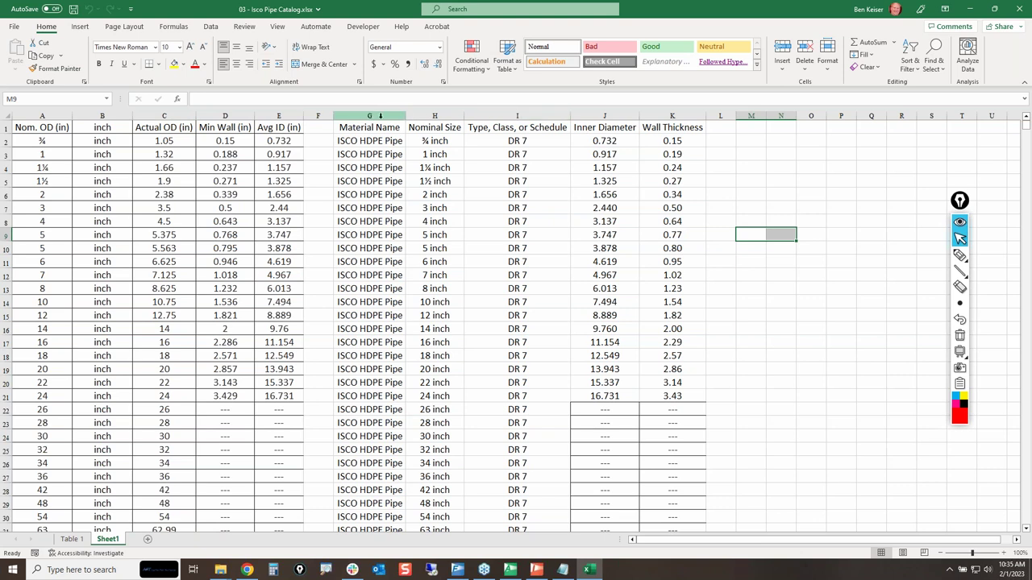
# Step: Highlight the import columns from Material Name to Wall Thickness together, and highlight each column's DR 7 entries in turn
pyautogui.moveTo(379, 115); pyautogui.dragTo(672, 115)
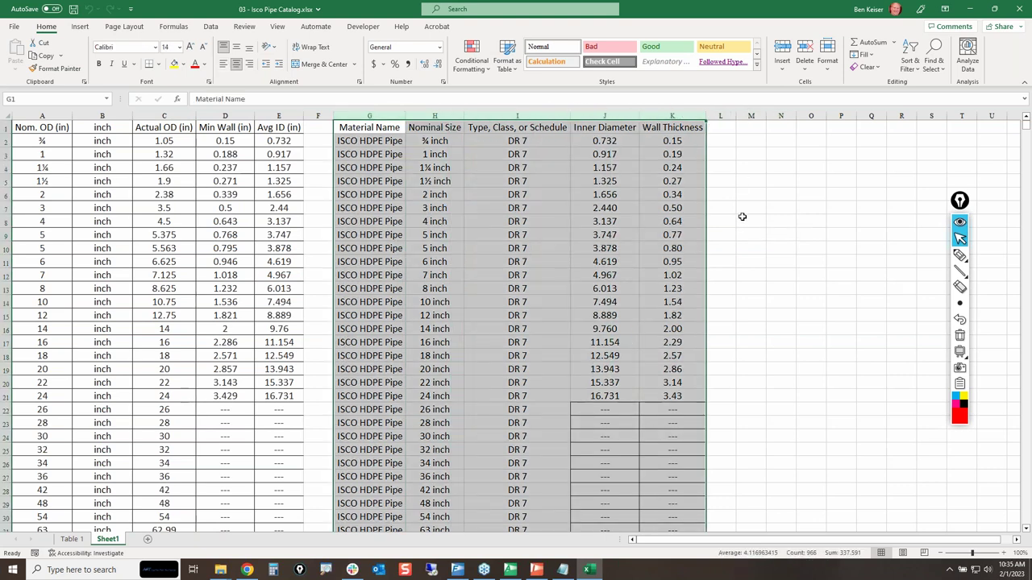
pyautogui.click(793, 355)
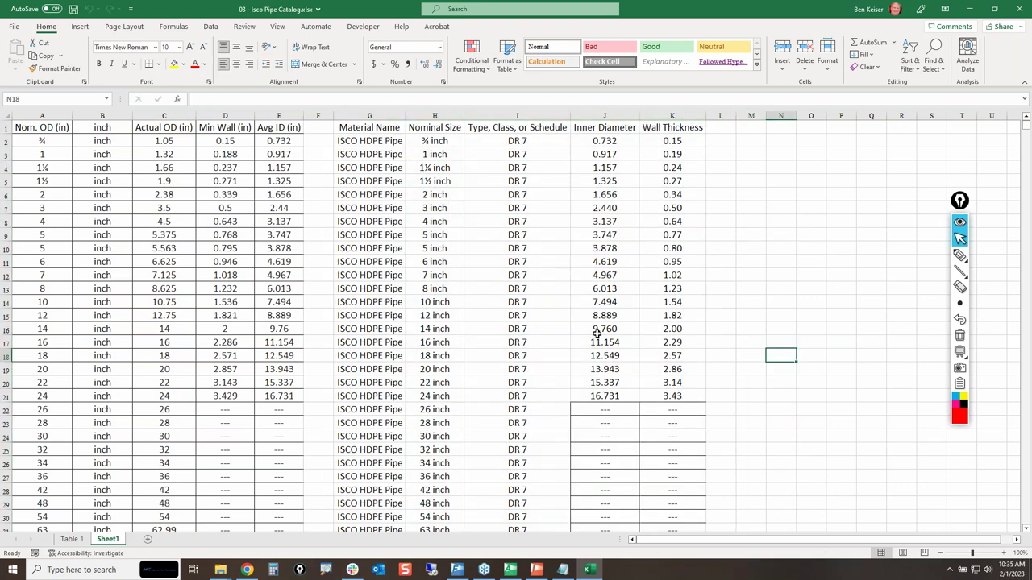
pyautogui.moveTo(364, 141); pyautogui.dragTo(385, 476)
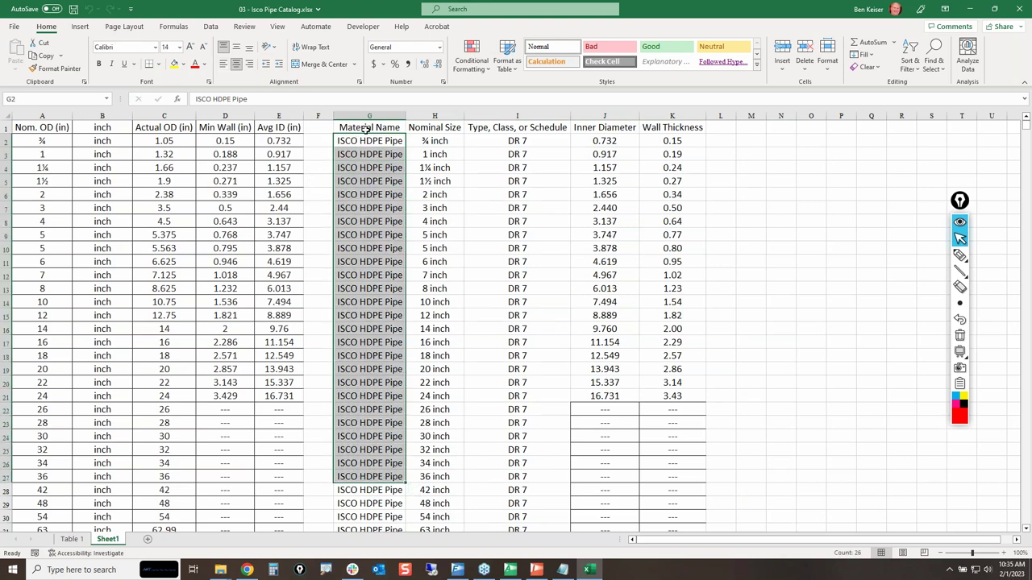
pyautogui.moveTo(371, 140); pyautogui.dragTo(390, 477)
pyautogui.moveTo(443, 144); pyautogui.dragTo(464, 490)
pyautogui.moveTo(509, 141); pyautogui.dragTo(516, 439)
pyautogui.click(612, 141)
pyautogui.moveTo(611, 154); pyautogui.dragTo(605, 398)
pyautogui.moveTo(671, 140); pyautogui.dragTo(678, 361)
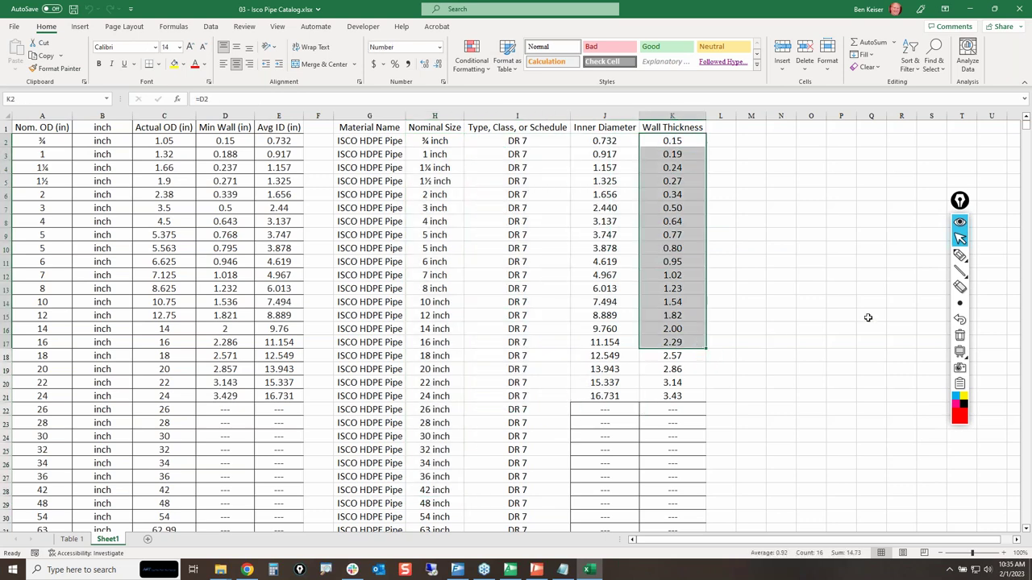
pyautogui.click(869, 316)
# Step: Look through the remaining DR blocks further down Sheet1 and close the workbook
pyautogui.scroll(-5, 896, 314)
pyautogui.scroll(-20, 895, 299)
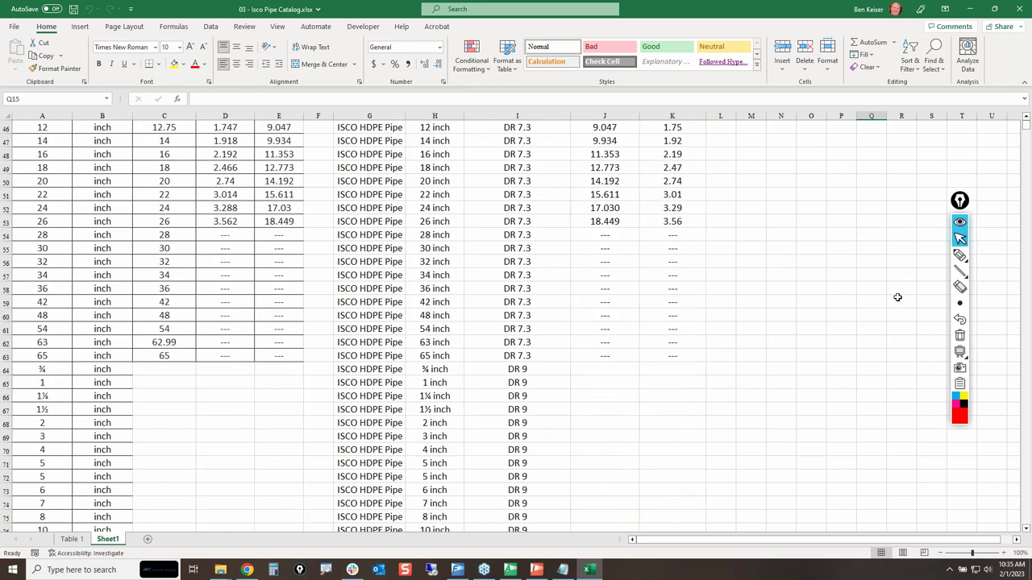
pyautogui.scroll(-14, 875, 358)
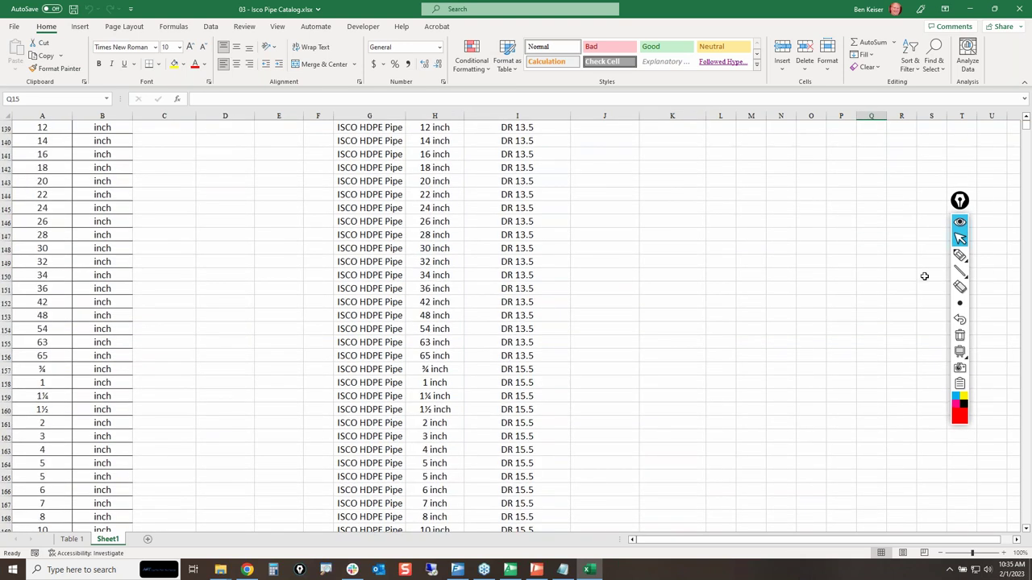
pyautogui.moveTo(1026, 137); pyautogui.dragTo(1026, 147)
pyautogui.click(796, 206)
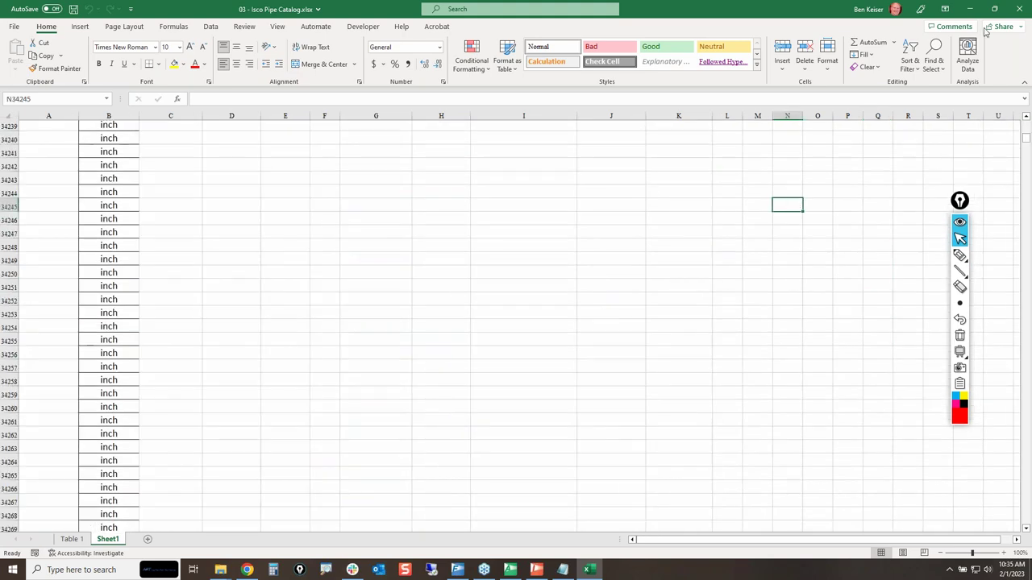
pyautogui.click(1019, 9)
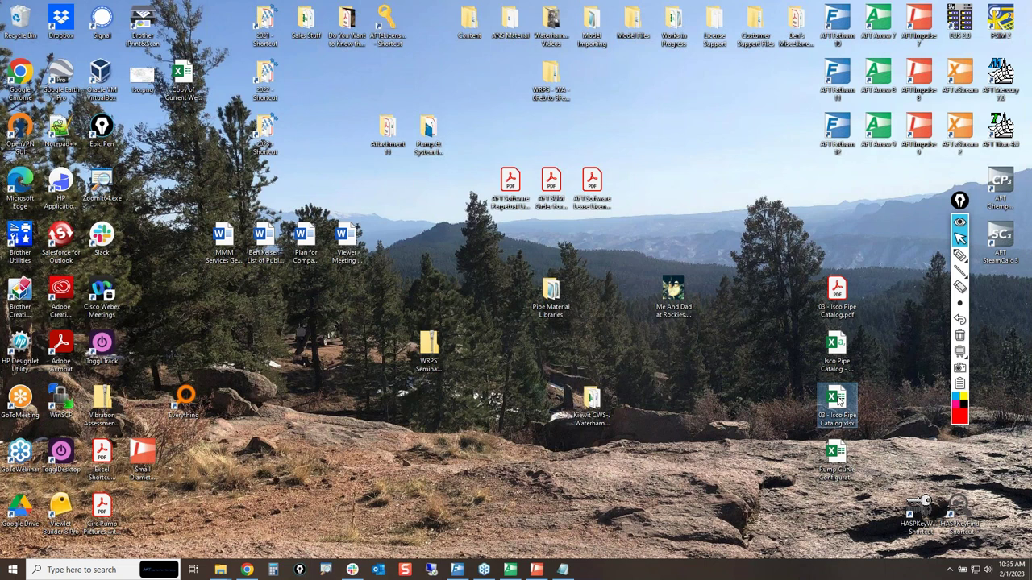
pyautogui.doubleClick(836, 399)
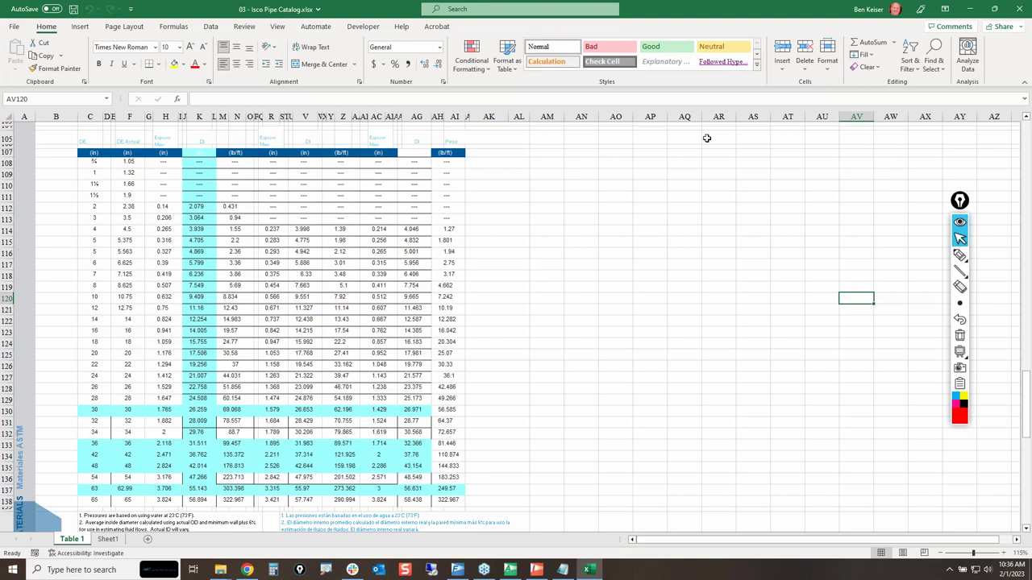
pyautogui.click(1019, 9)
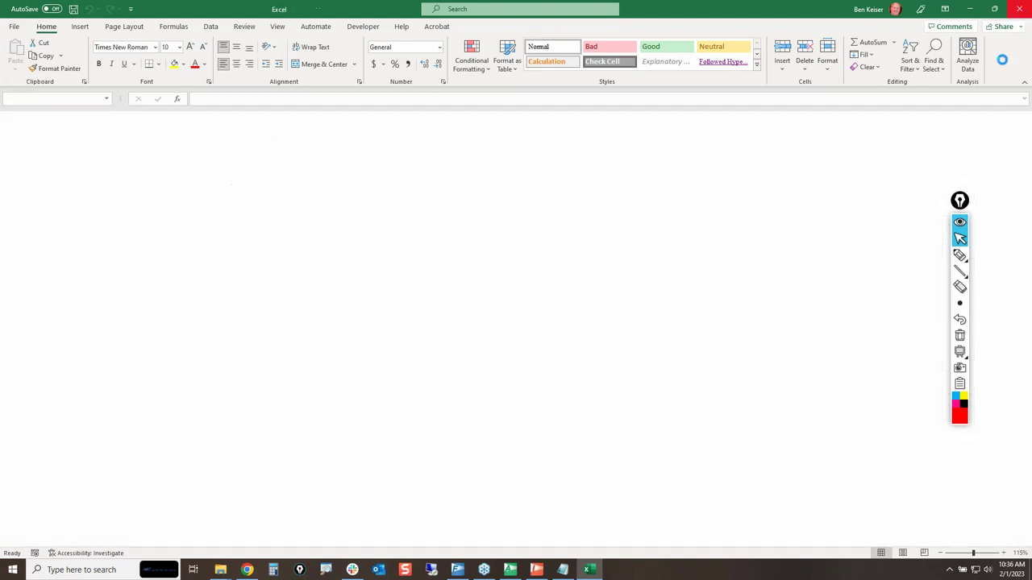
pyautogui.click(1019, 9)
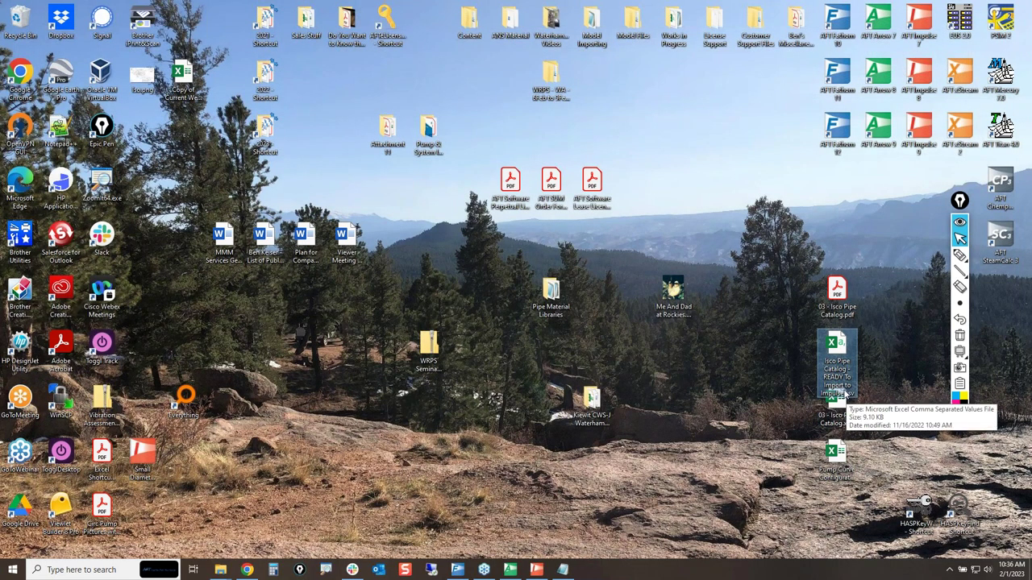
# Step: Open the Isco Pipe Catalog - READY To Import to Impulse.csv file from the desktop
pyautogui.doubleClick(841, 345)
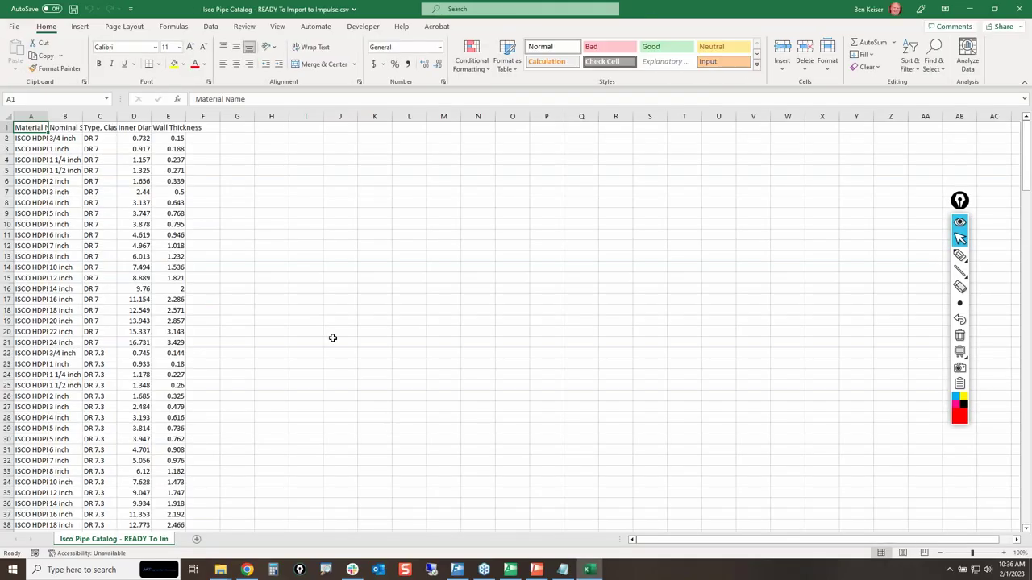
# Step: Fit columns A to E to their contents and center the catalog data in them
pyautogui.moveTo(144, 117); pyautogui.dragTo(169, 117)
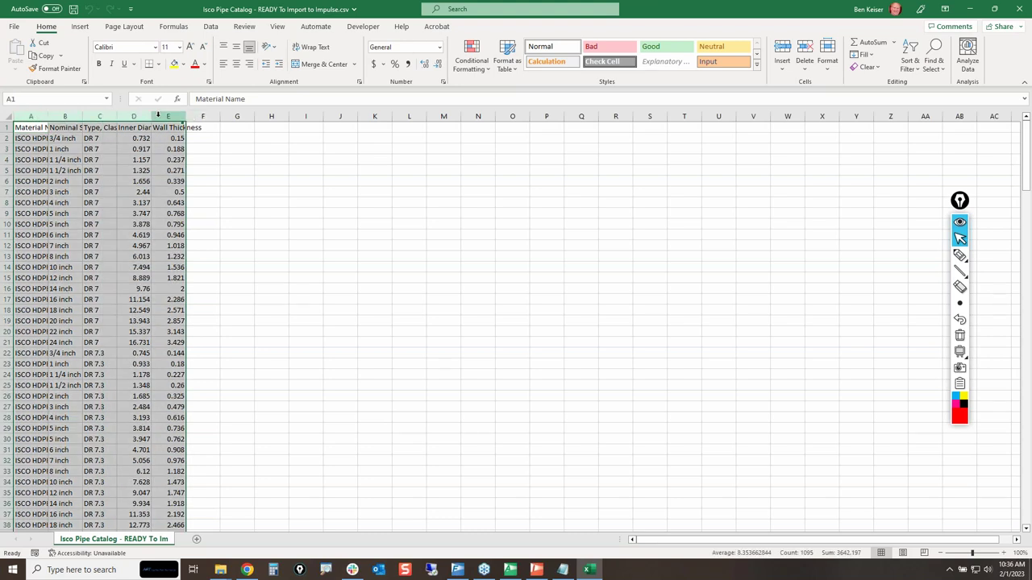
pyautogui.doubleClick(153, 117)
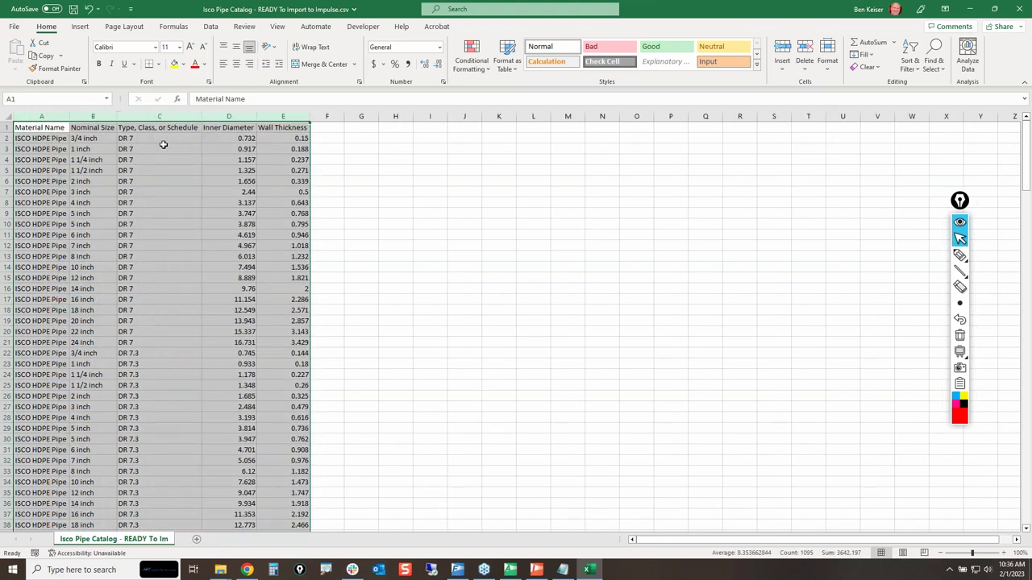
pyautogui.click(236, 63)
pyautogui.click(40, 170)
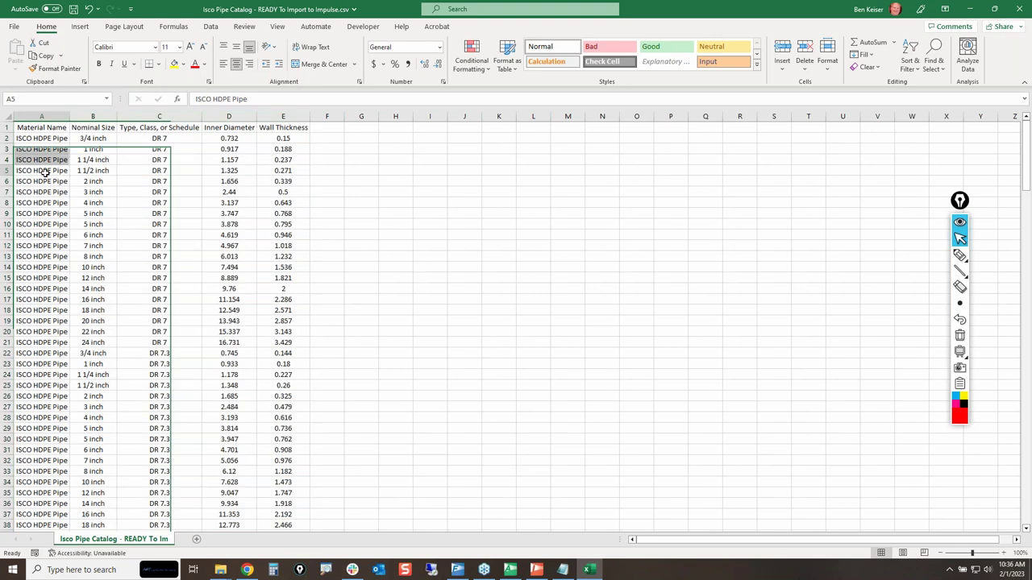
# Step: Highlight the headers and pipe entries in A1:E13 and look through the DR blocks below them
pyautogui.moveTo(37, 127); pyautogui.dragTo(286, 258)
pyautogui.scroll(-5, 253, 343)
pyautogui.scroll(-12, 253, 342)
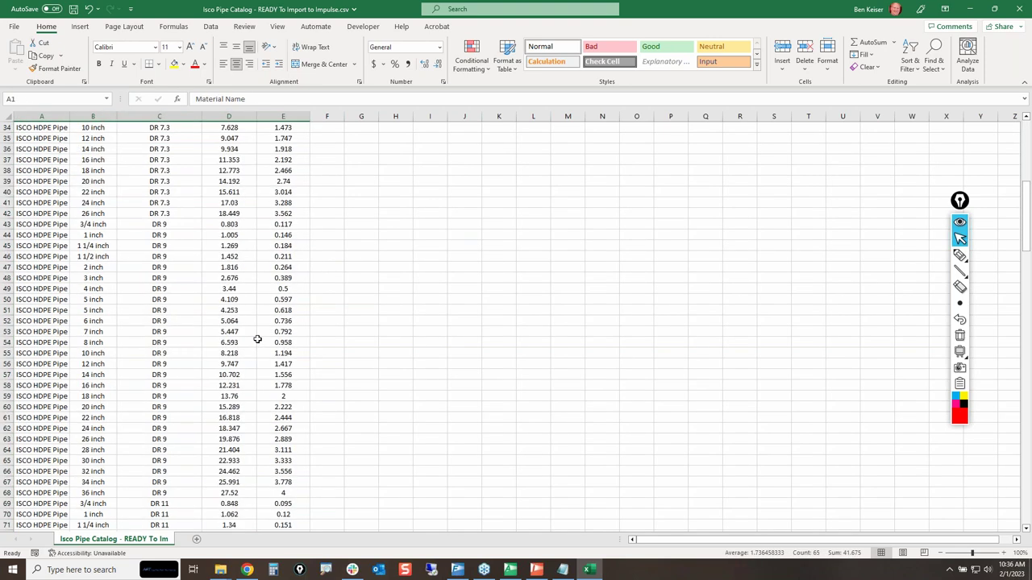
pyautogui.scroll(13, 266, 331)
pyautogui.scroll(1, 266, 332)
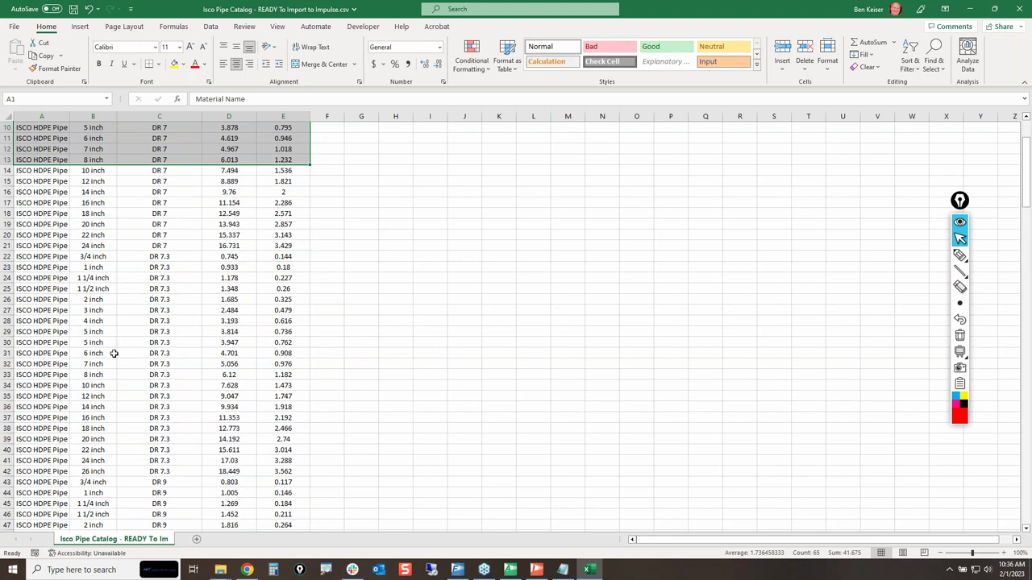
# Step: Highlight the DR 7 entries in C2:C10 and the 24 inch DR 7 row, and clear the selection
pyautogui.scroll(3, 115, 353)
pyautogui.click(85, 299)
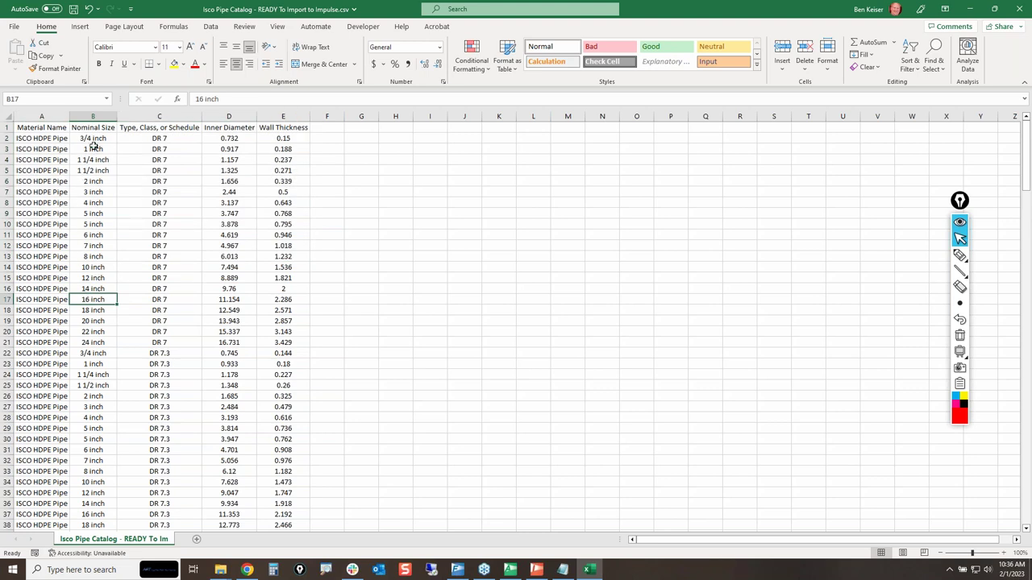
pyautogui.moveTo(171, 139); pyautogui.dragTo(173, 226)
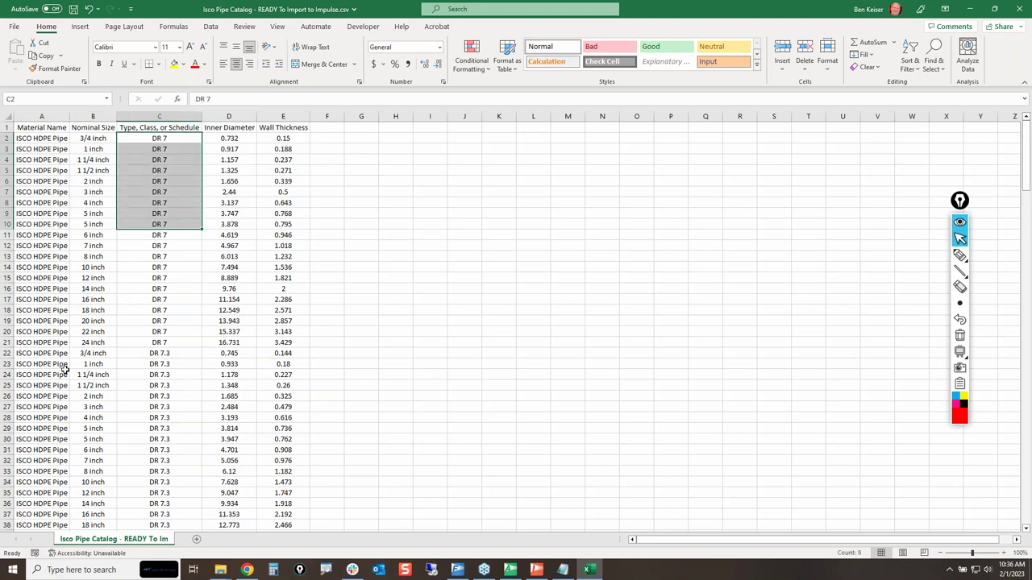
pyautogui.click(8, 342)
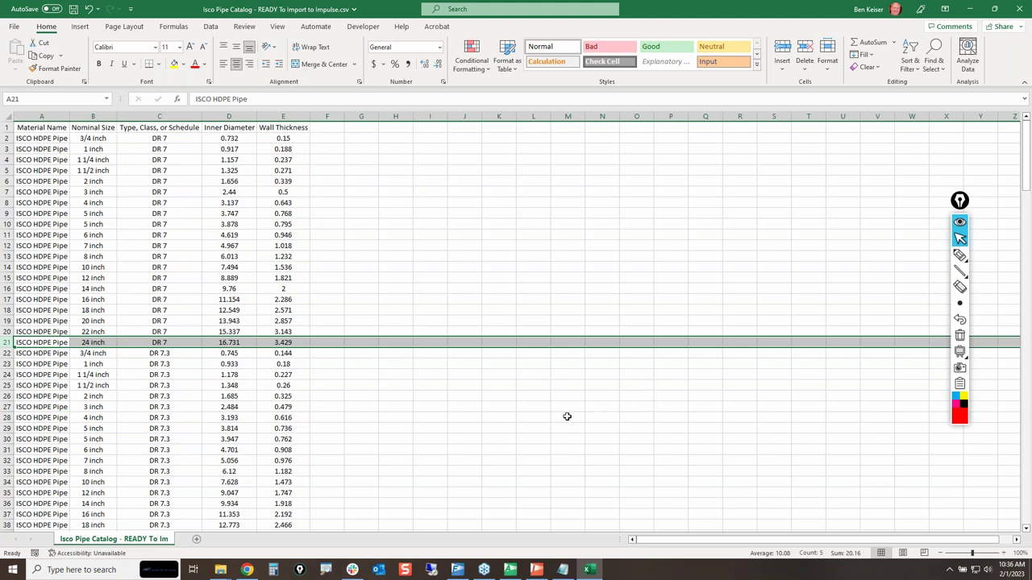
pyautogui.click(525, 417)
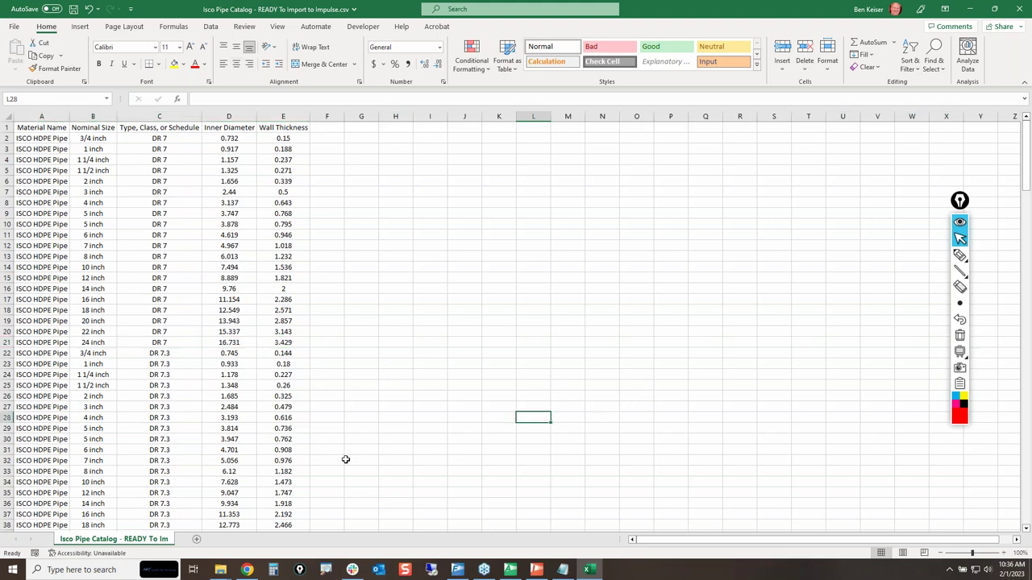
# Step: Look through the remaining DR blocks to the end of the list and highlight the final 65 inch DR 21 row
pyautogui.scroll(-15, 360, 449)
pyautogui.scroll(-20, 360, 449)
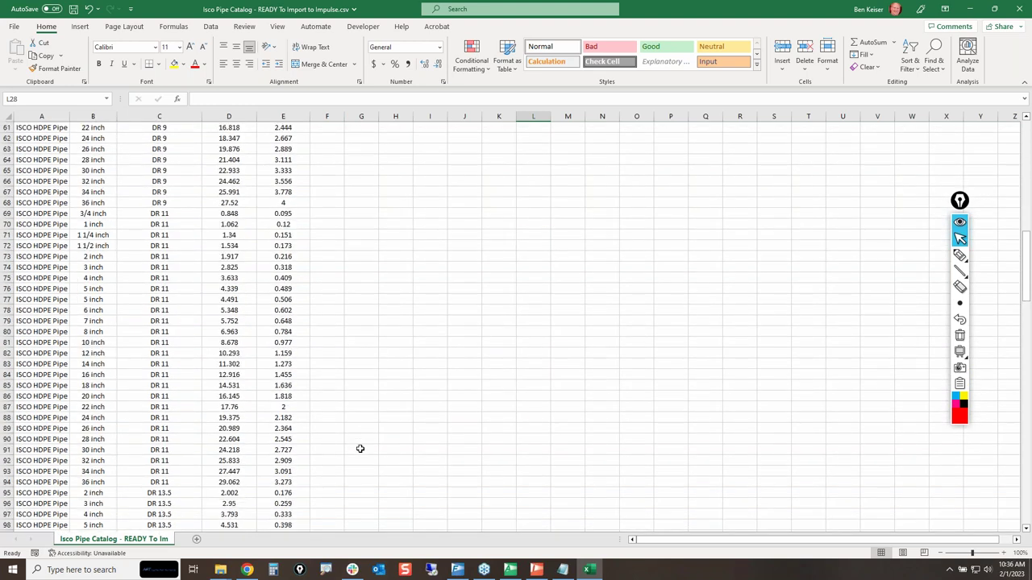
pyautogui.scroll(-20, 360, 450)
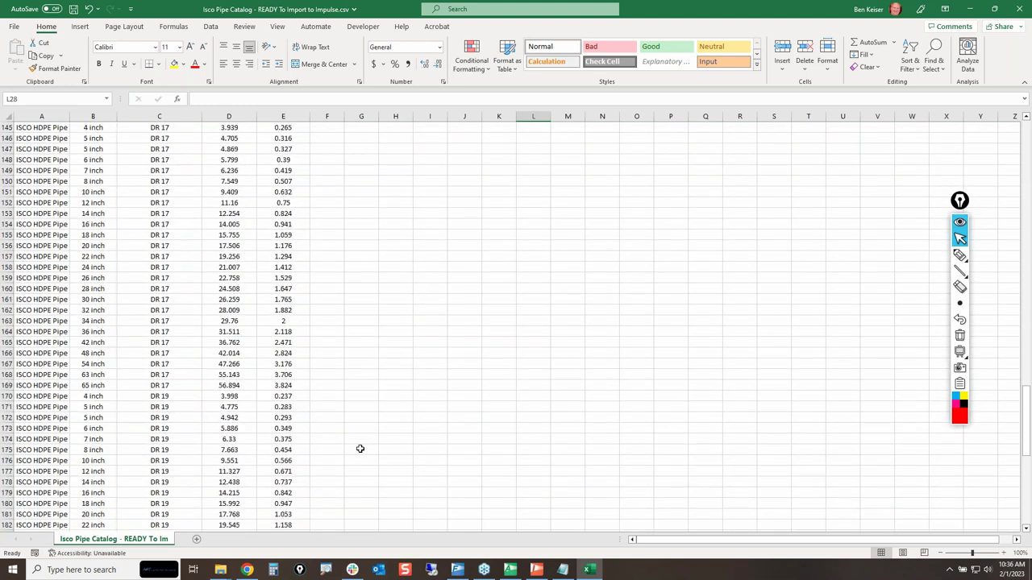
pyautogui.scroll(-1, 366, 447)
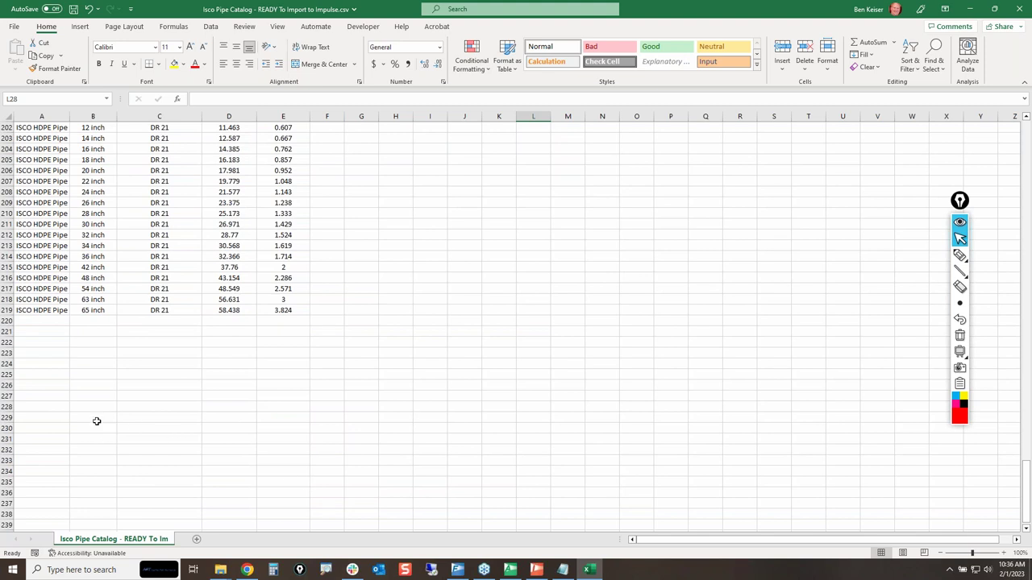
pyautogui.click(7, 310)
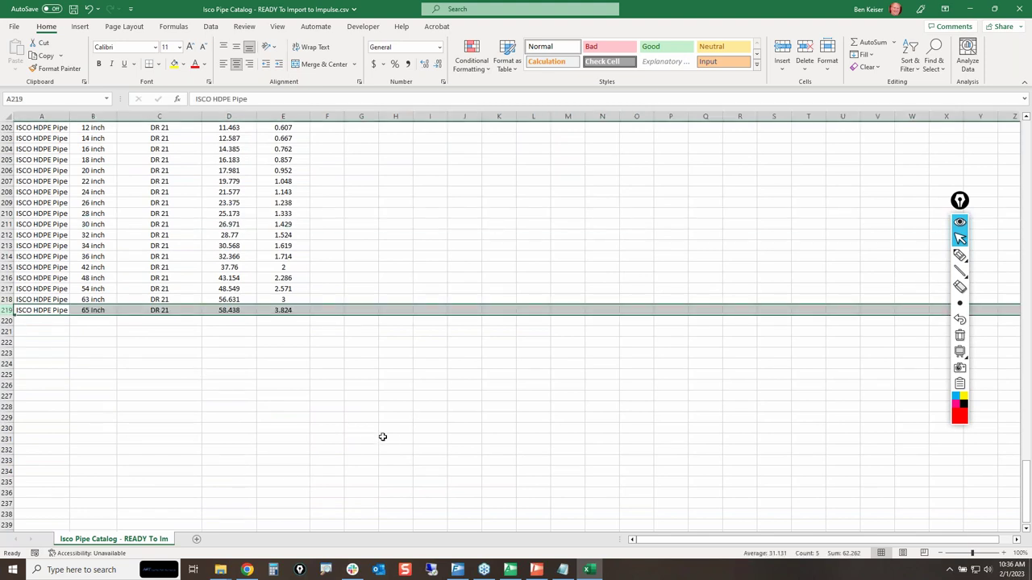
pyautogui.click(465, 428)
# Step: Highlight the five header cells from Material Name to Wall Thickness, and close the CSV without saving changes
pyautogui.moveTo(1026, 474); pyautogui.dragTo(1024, 153)
pyautogui.moveTo(46, 128); pyautogui.dragTo(286, 127)
pyautogui.click(746, 280)
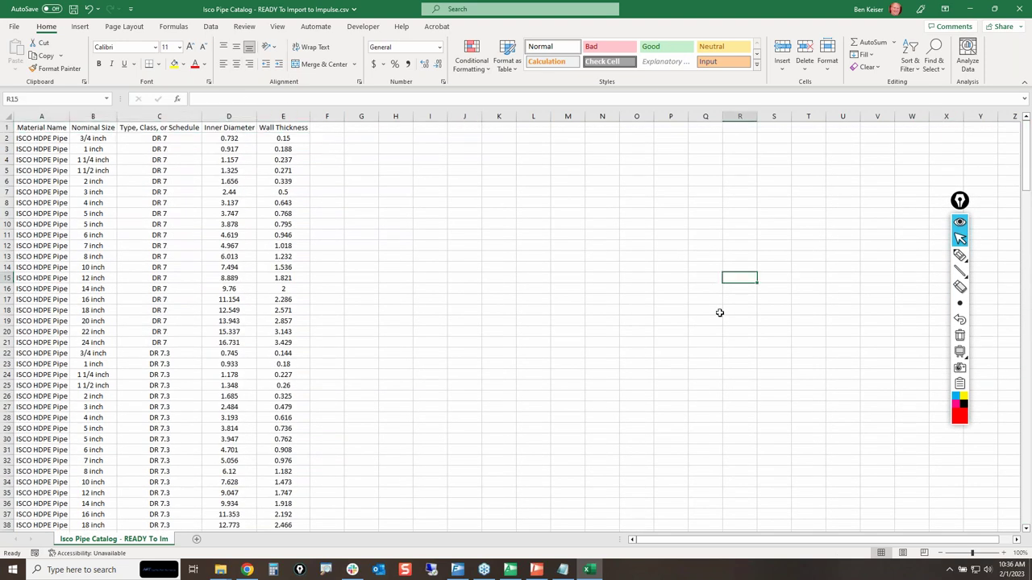
pyautogui.click(1028, 13)
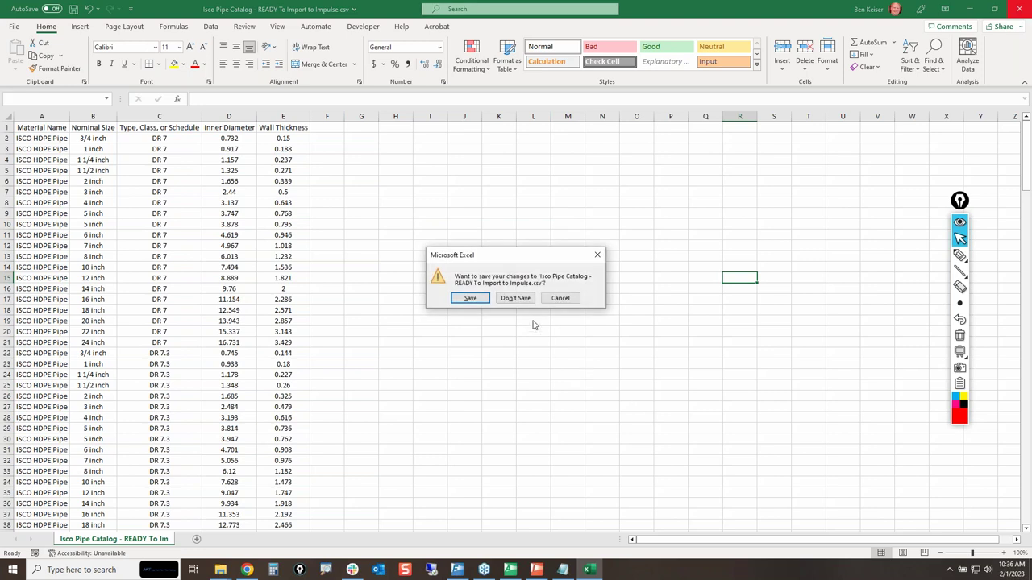
pyautogui.click(520, 300)
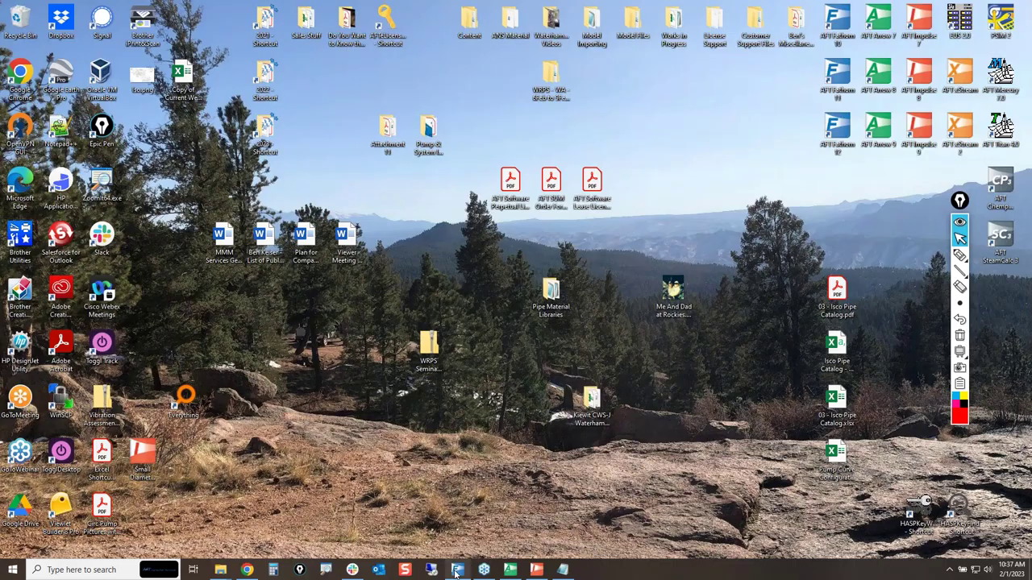
# Step: Switch to AFT Fathom, open the pipe materials library for editing and start a material import from file
pyautogui.click(456, 570)
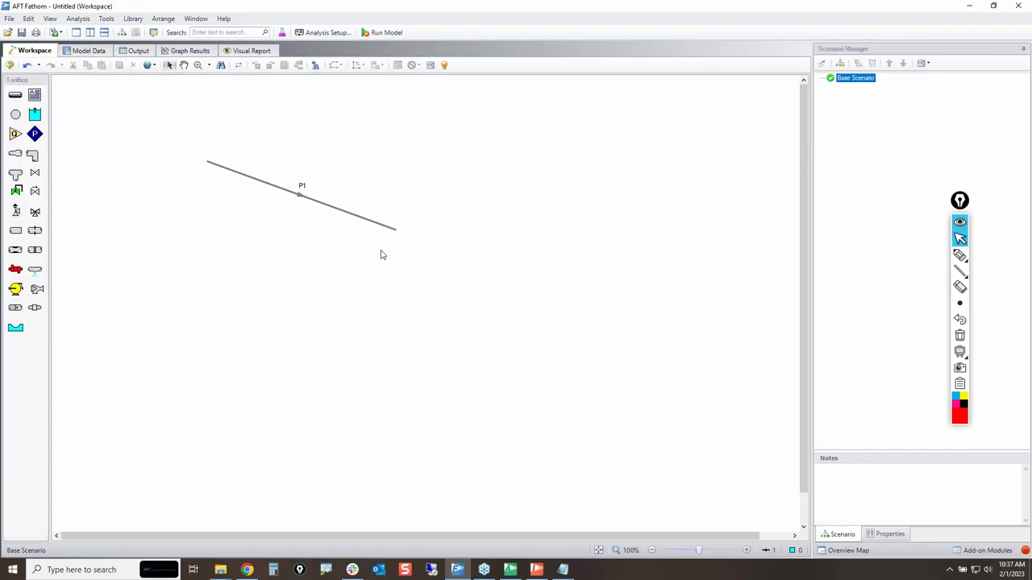
pyautogui.click(132, 18)
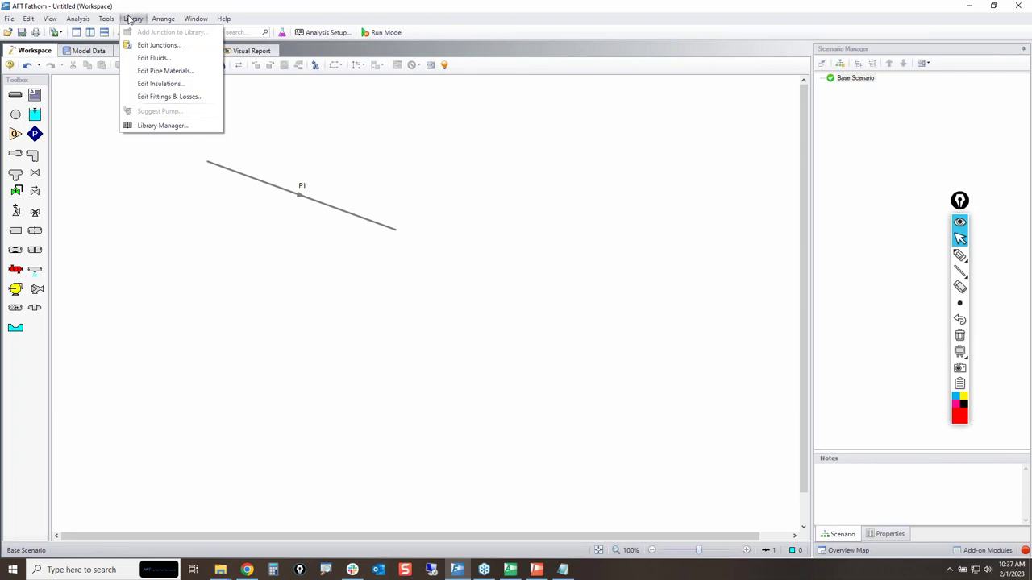
pyautogui.click(163, 72)
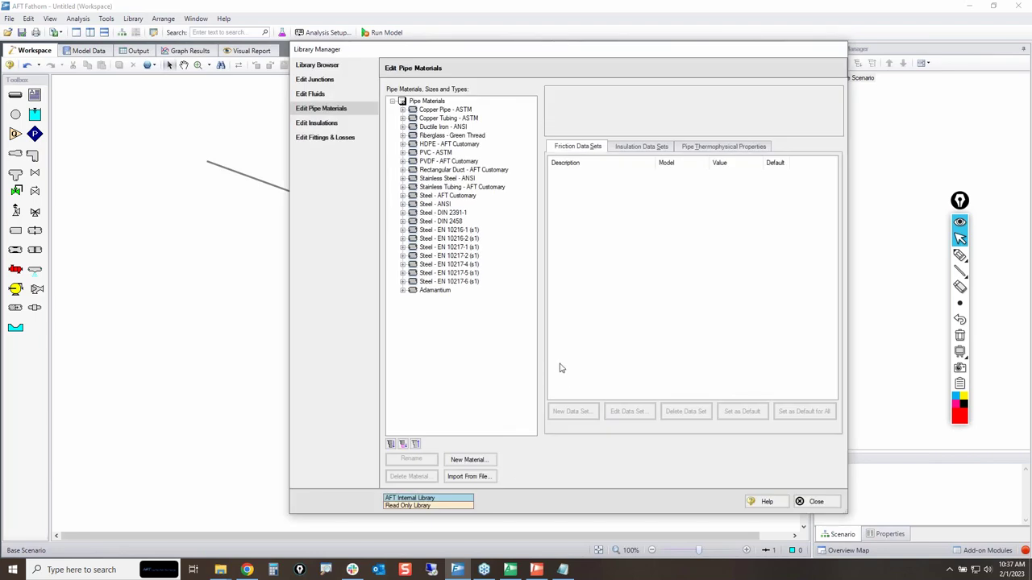
pyautogui.click(469, 477)
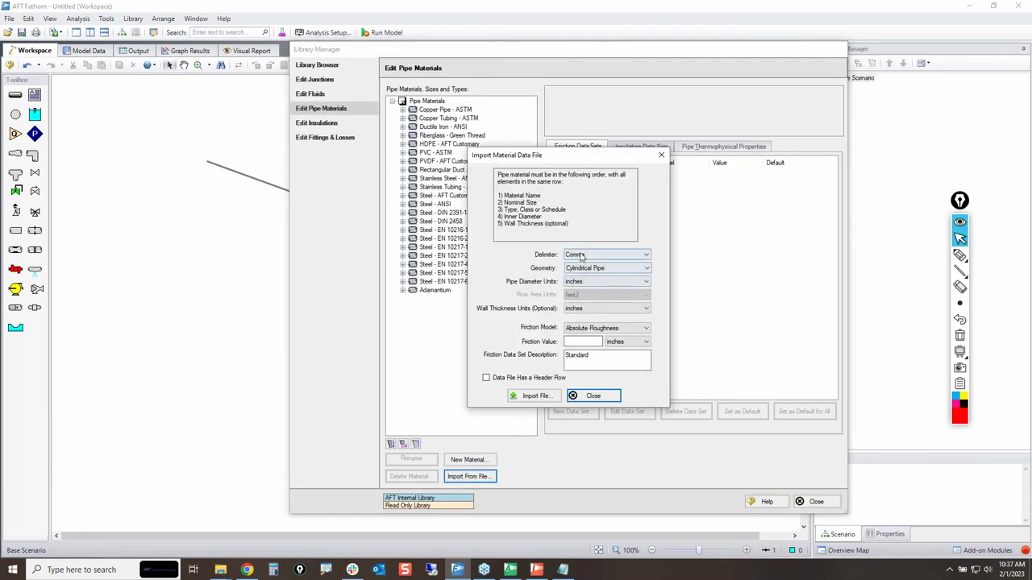
# Step: Keep the comma delimiter, set the friction value to 0.00007 inches and specify that the data file has a header row
pyautogui.click(624, 260)
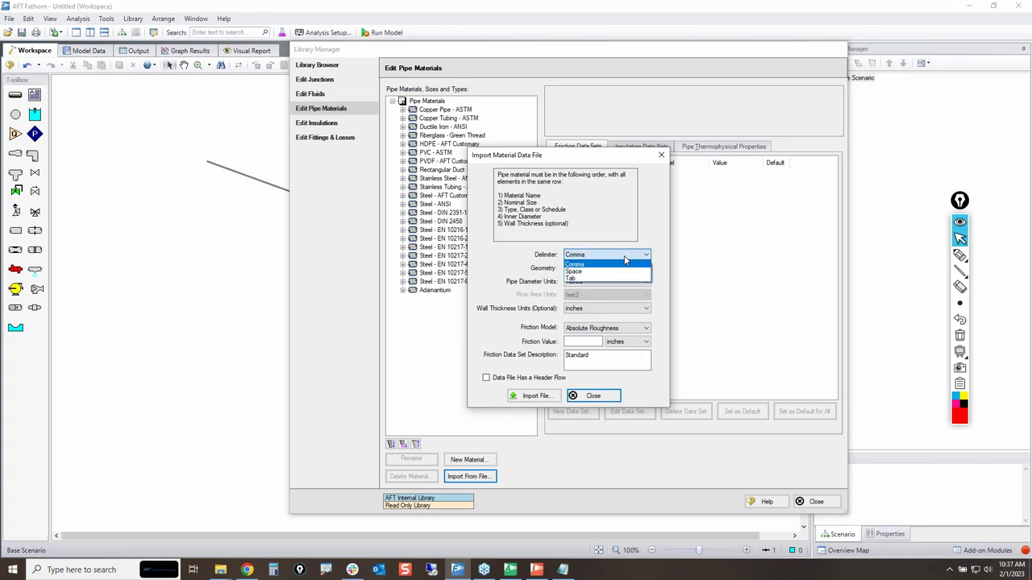
pyautogui.click(625, 259)
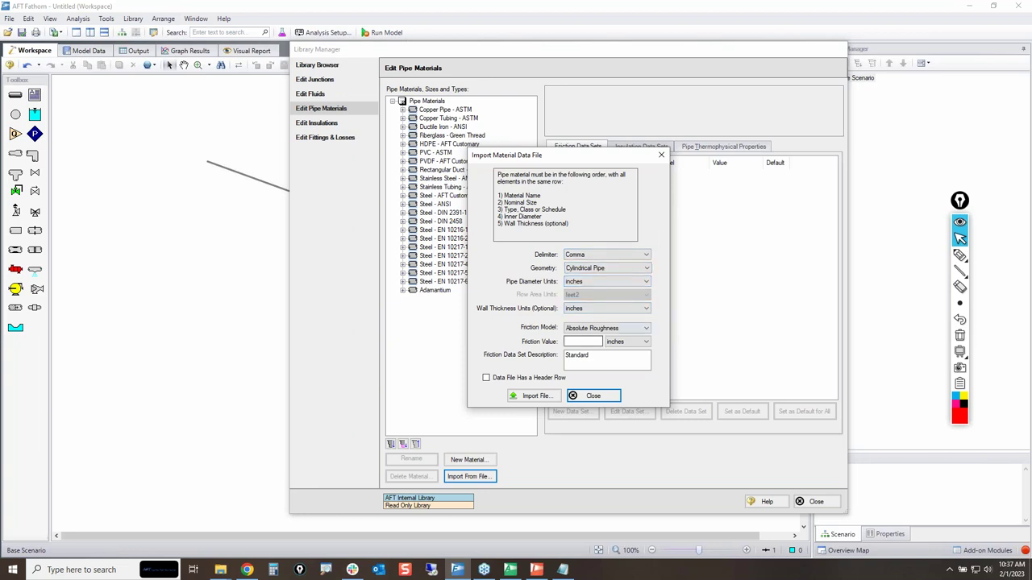
pyautogui.click(586, 341)
# Step: Import Isco Pipe Catalog - READY To Import to Impulse.csv from the desktop and close the import dialog
pyautogui.click(536, 396)
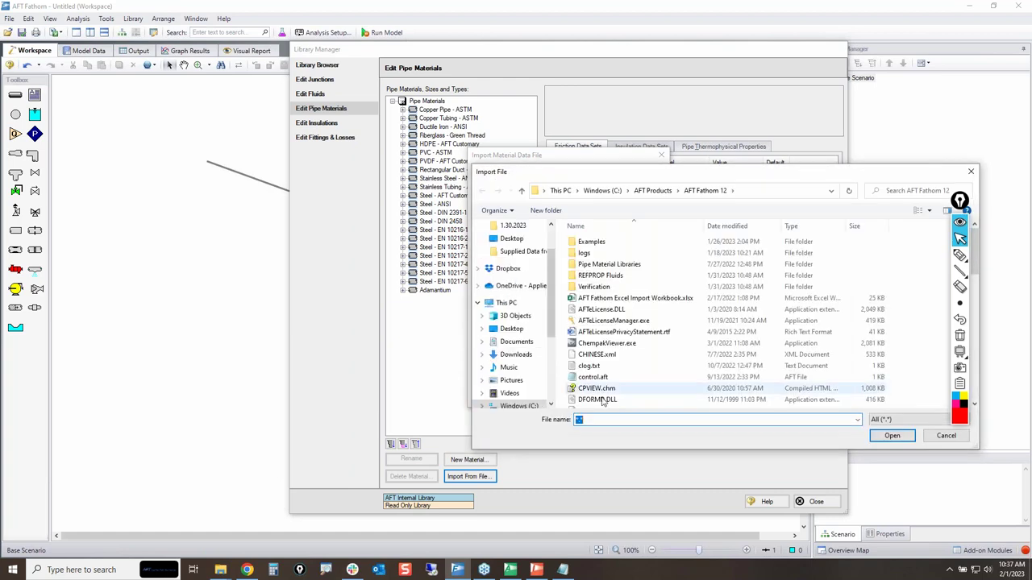
pyautogui.click(511, 328)
pyautogui.scroll(-8, 750, 322)
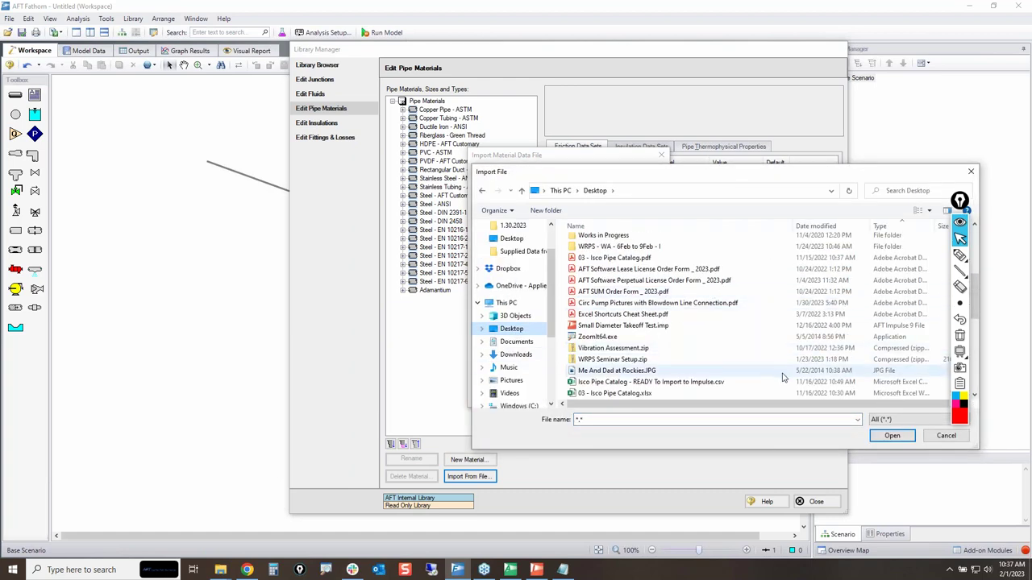
pyautogui.click(689, 349)
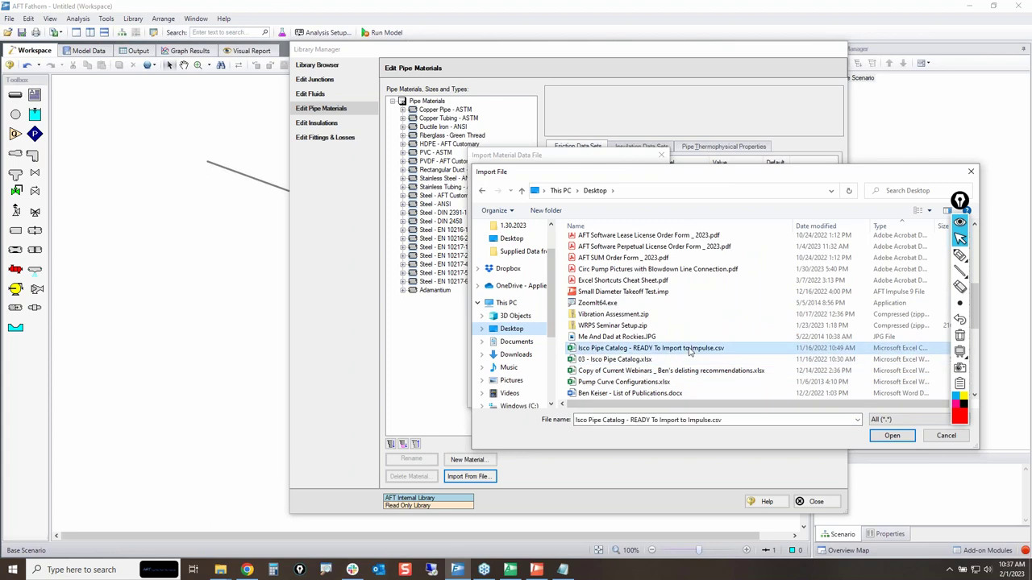
pyautogui.click(903, 440)
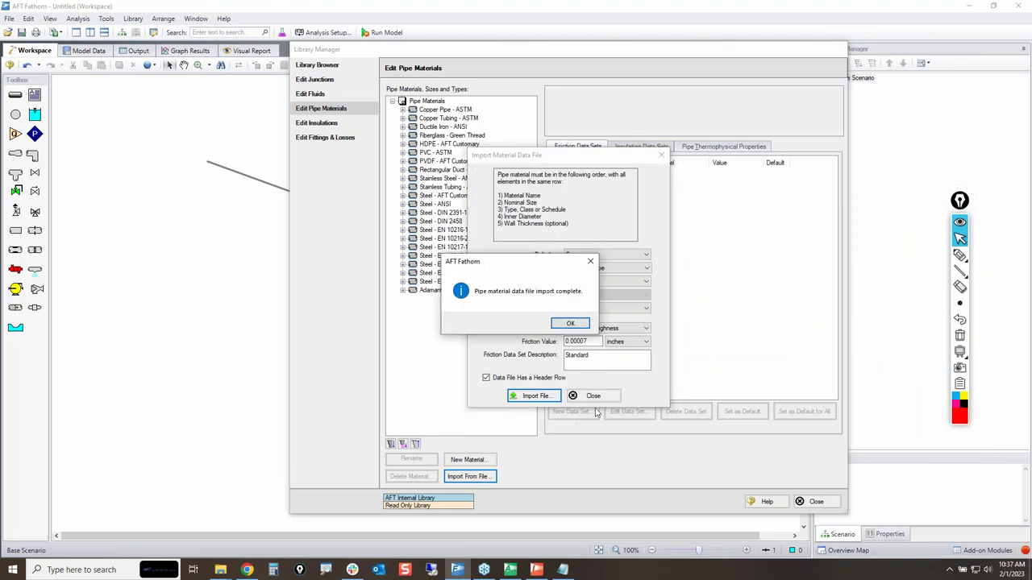
pyautogui.click(570, 323)
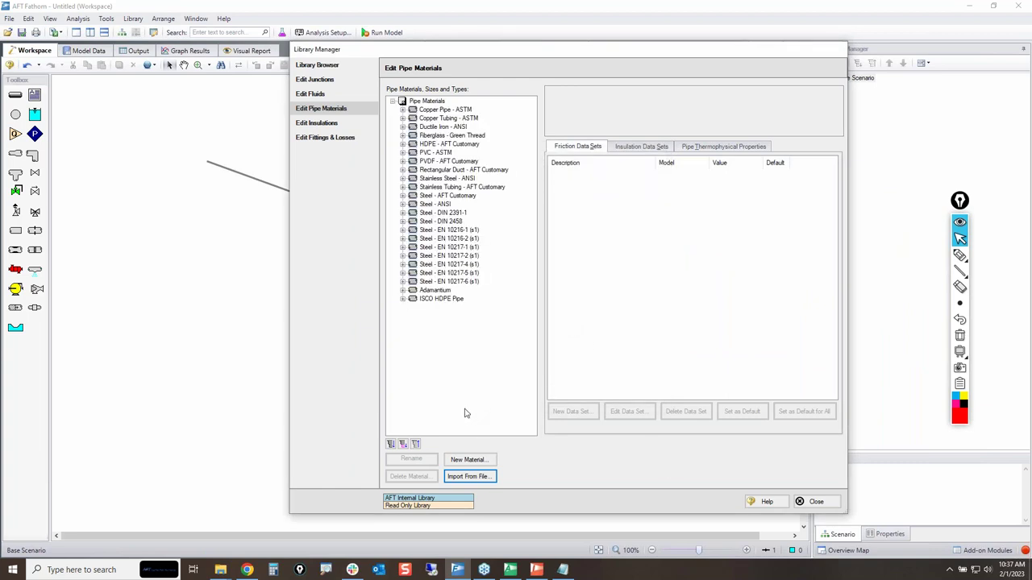
# Step: Expand the ISCO HDPE Pipe material and its 24 inch size to view the DR types, and close the library
pyautogui.click(403, 299)
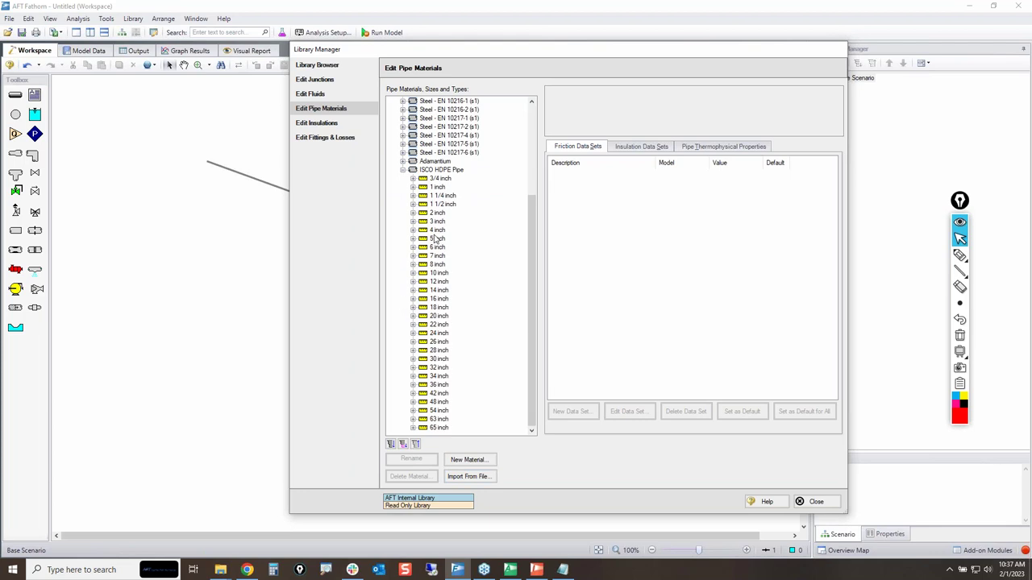
pyautogui.click(412, 333)
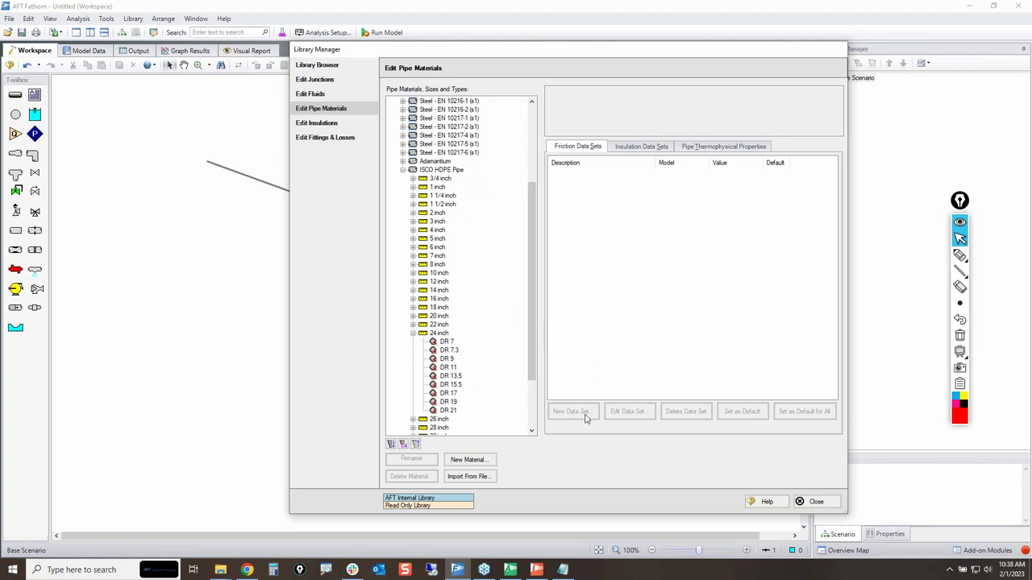
pyautogui.click(815, 502)
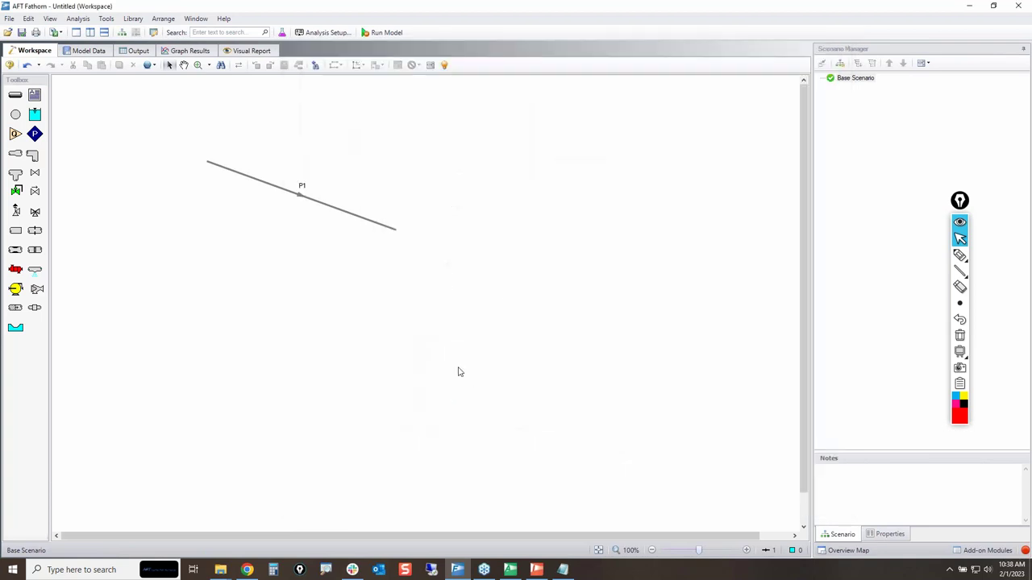
# Step: Open the properties of pipe P1 and set its pipe material to ISCO HDPE Pipe
pyautogui.moveTo(370, 293); pyautogui.dragTo(280, 149)
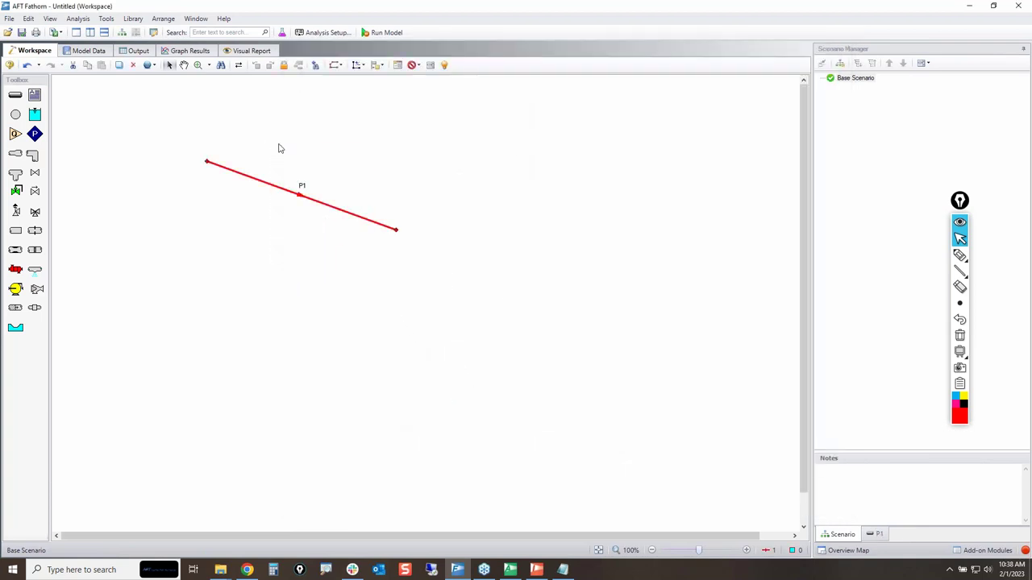
pyautogui.doubleClick(292, 191)
pyautogui.click(284, 195)
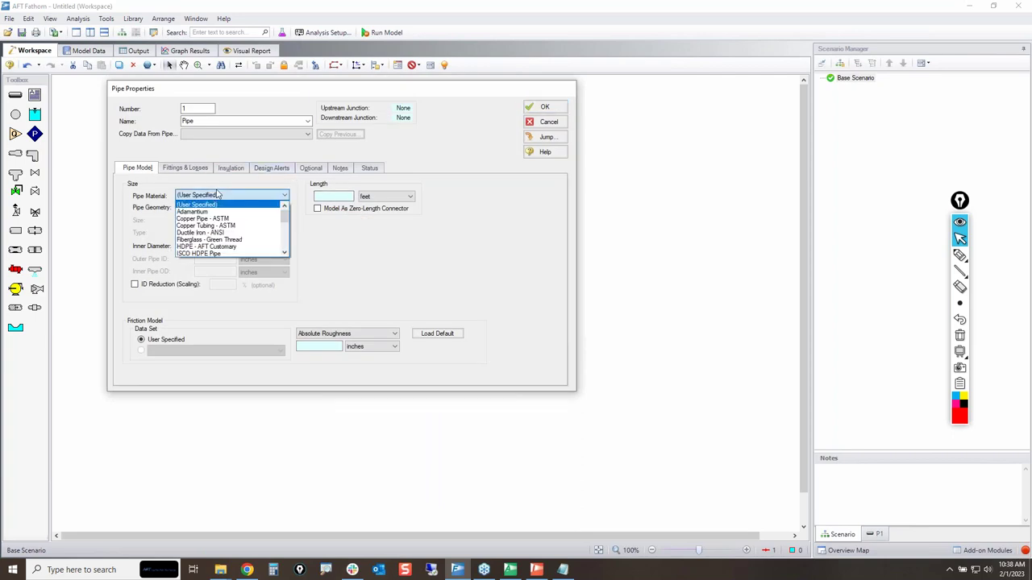
pyautogui.click(228, 254)
# Step: Set the size of pipe P1 to 20 inch and its type to DR 19
pyautogui.click(265, 220)
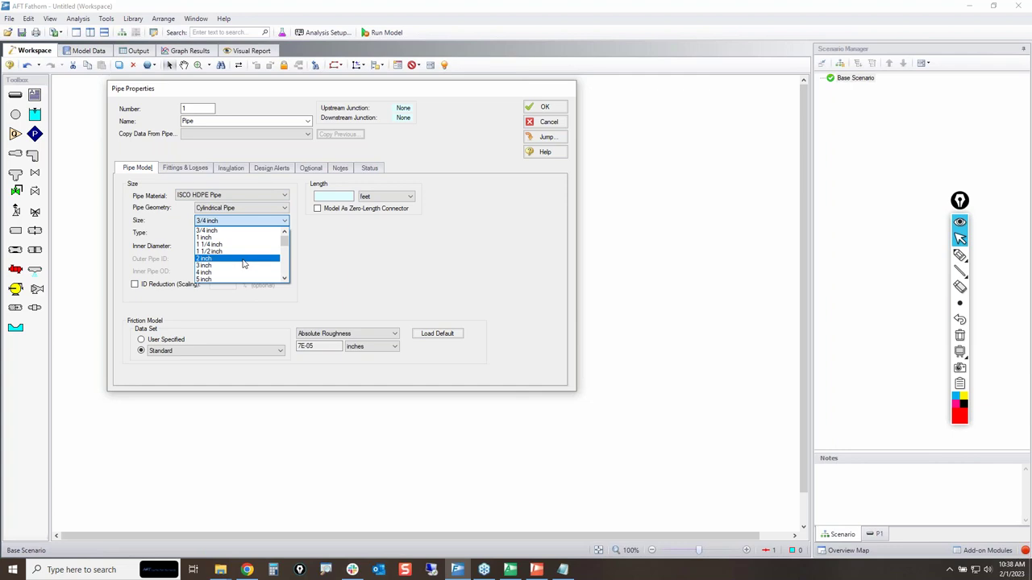
pyautogui.scroll(-3, 230, 274)
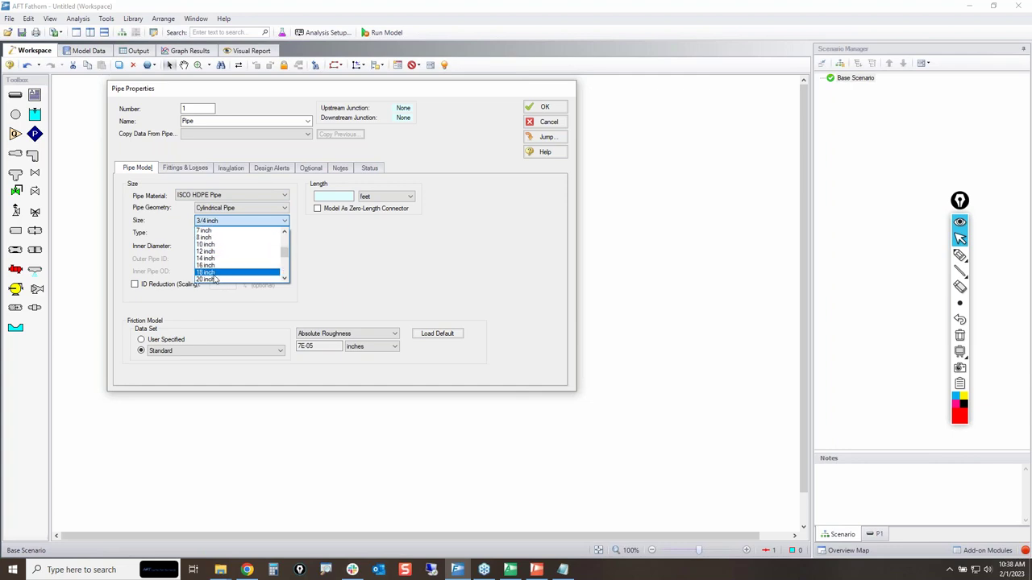
pyautogui.click(214, 278)
pyautogui.click(214, 234)
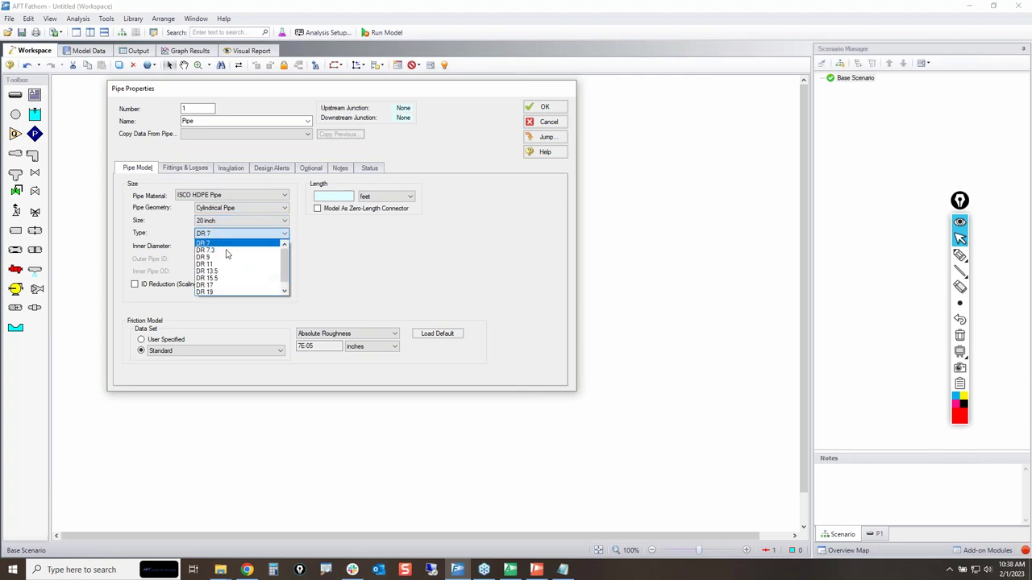
pyautogui.click(220, 291)
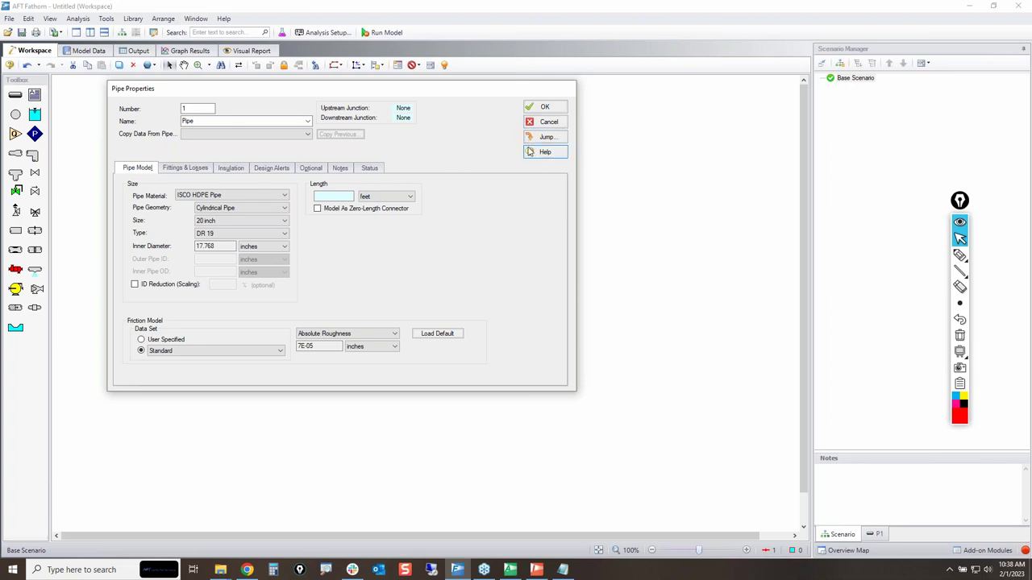
# Step: Review the Fittings & Losses data of pipe P1 and open its fittings and losses specification
pyautogui.click(191, 167)
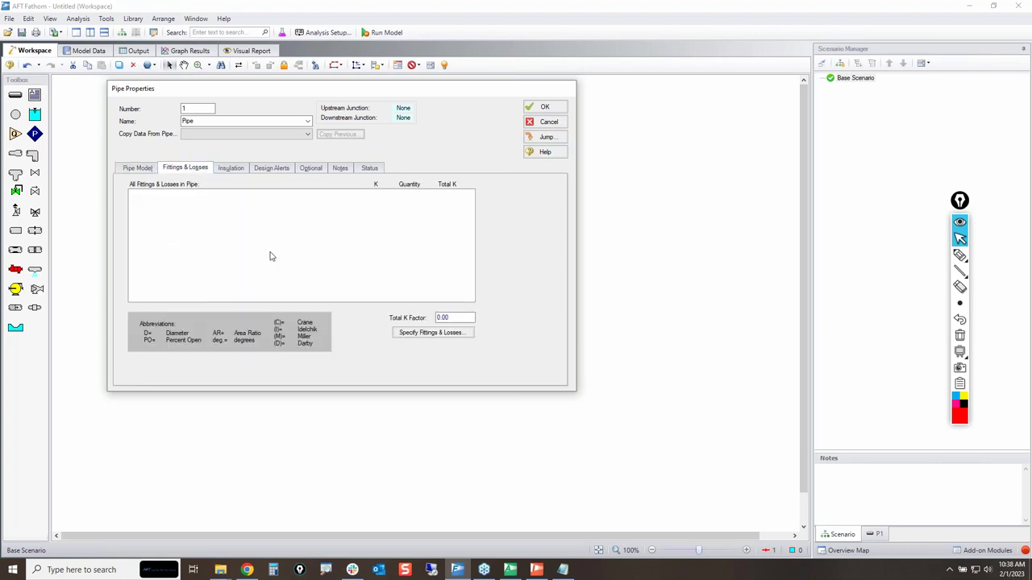
pyautogui.click(141, 170)
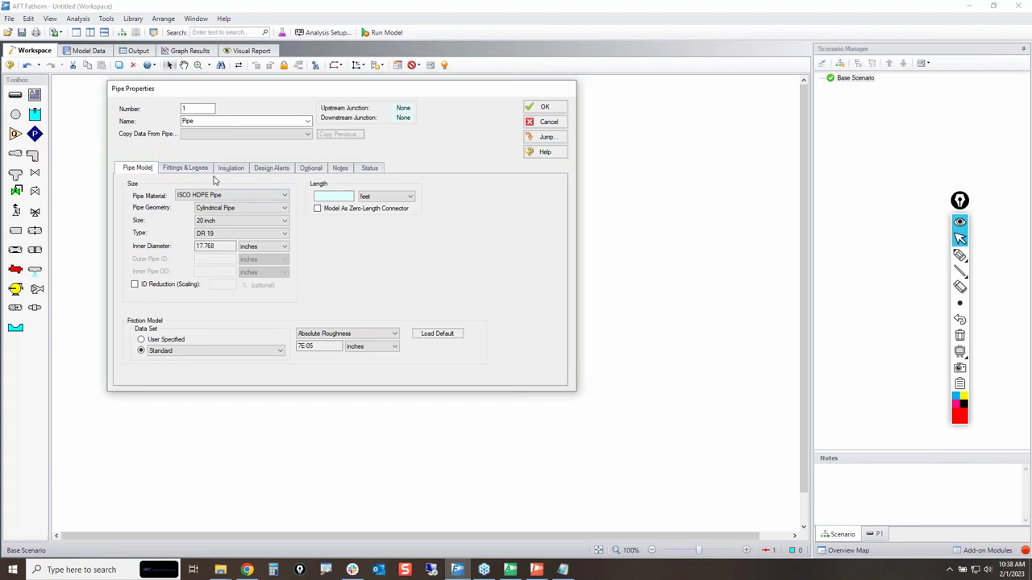
pyautogui.click(179, 168)
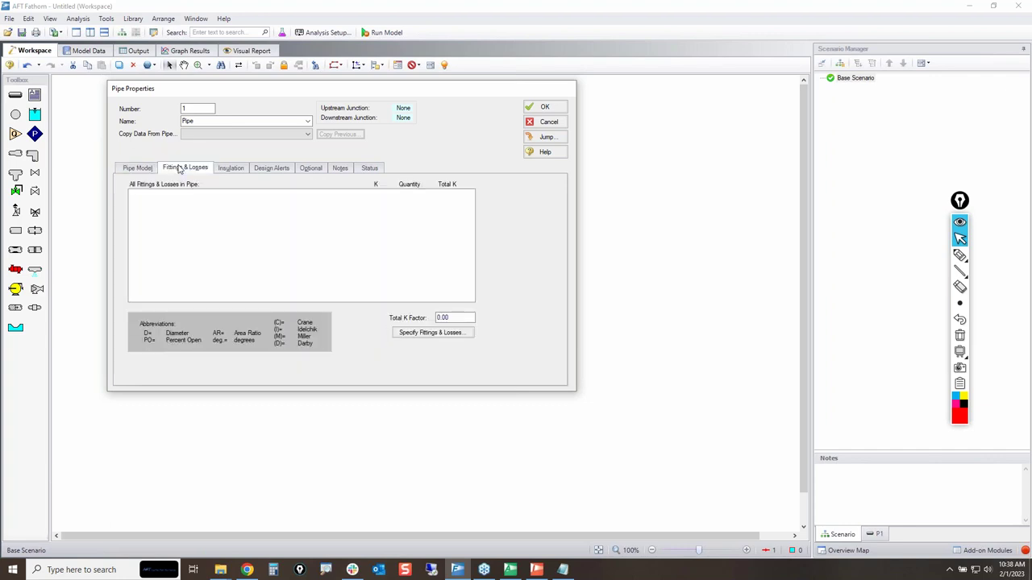
pyautogui.click(433, 333)
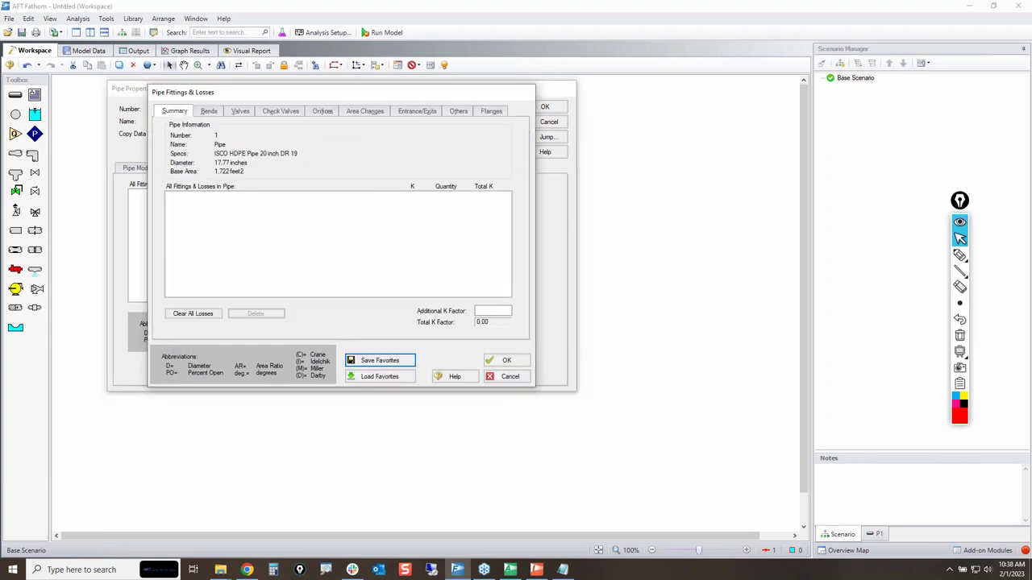
# Step: Circle the junction types in the Toolbox with the annotation pen, and clear the marking
pyautogui.click(963, 256)
pyautogui.click(966, 257)
pyautogui.moveTo(13, 145)
pyautogui.mouseDown()
pyautogui.moveTo(65, 155)
pyautogui.moveTo(73, 250)
pyautogui.moveTo(46, 277)
pyautogui.moveTo(13, 255)
pyautogui.mouseUp()
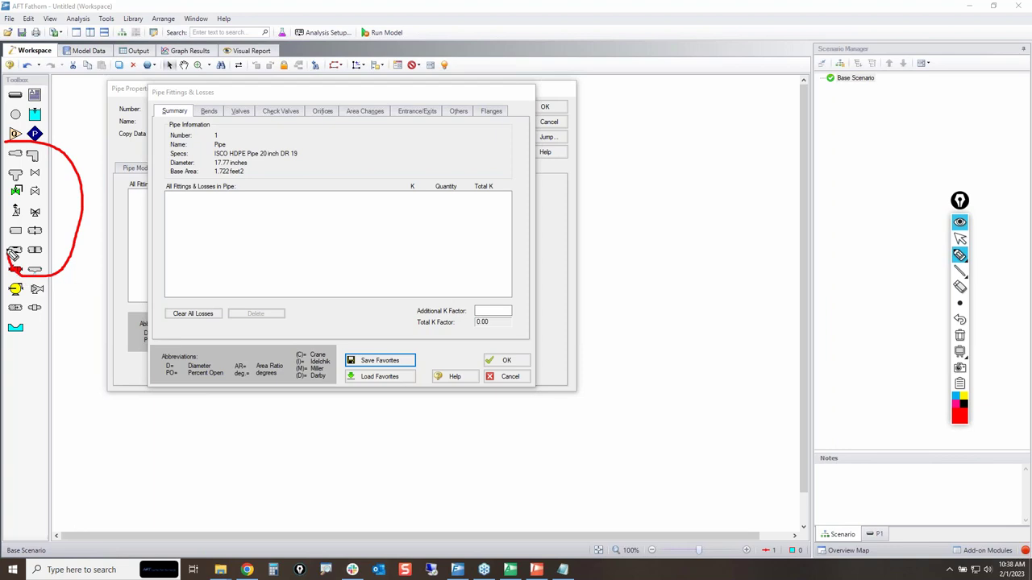
pyautogui.click(961, 337)
pyautogui.click(960, 239)
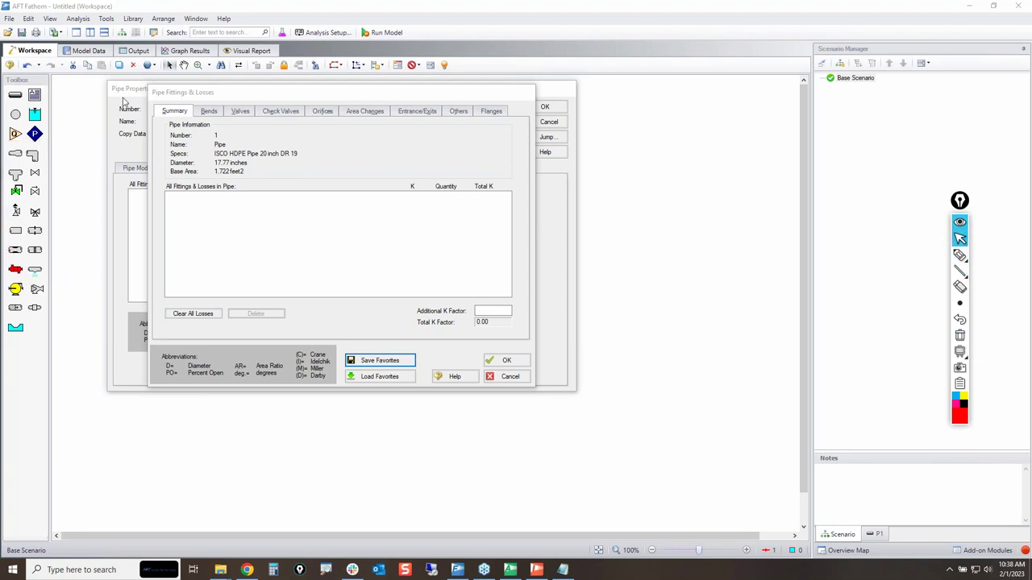
# Step: Enter bend quantities of 7 standard threaded 90 deg., 20 mitre 90 deg. and 4 smooth flanged r/D=1 90 deg
pyautogui.click(209, 111)
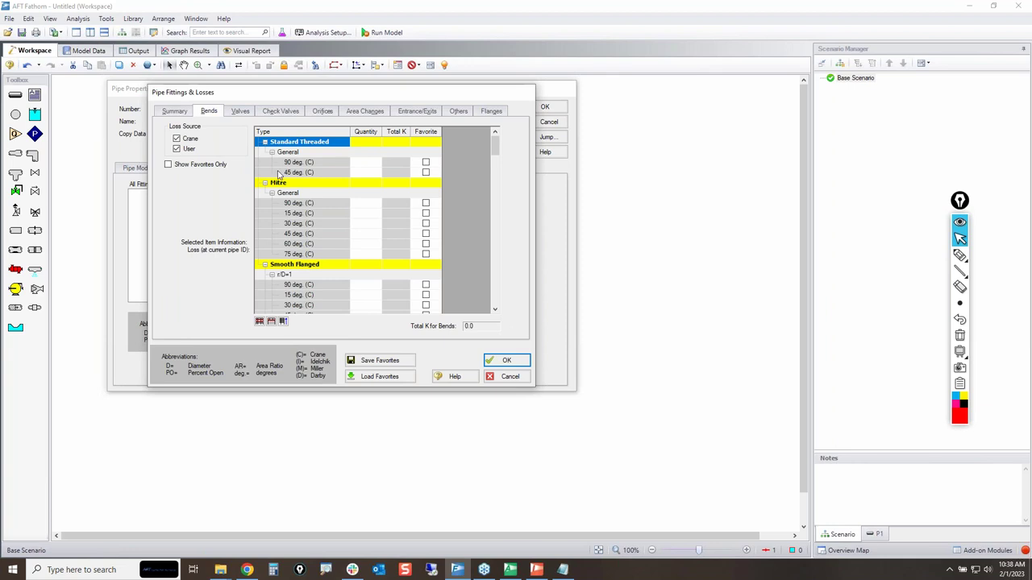
pyautogui.click(366, 162)
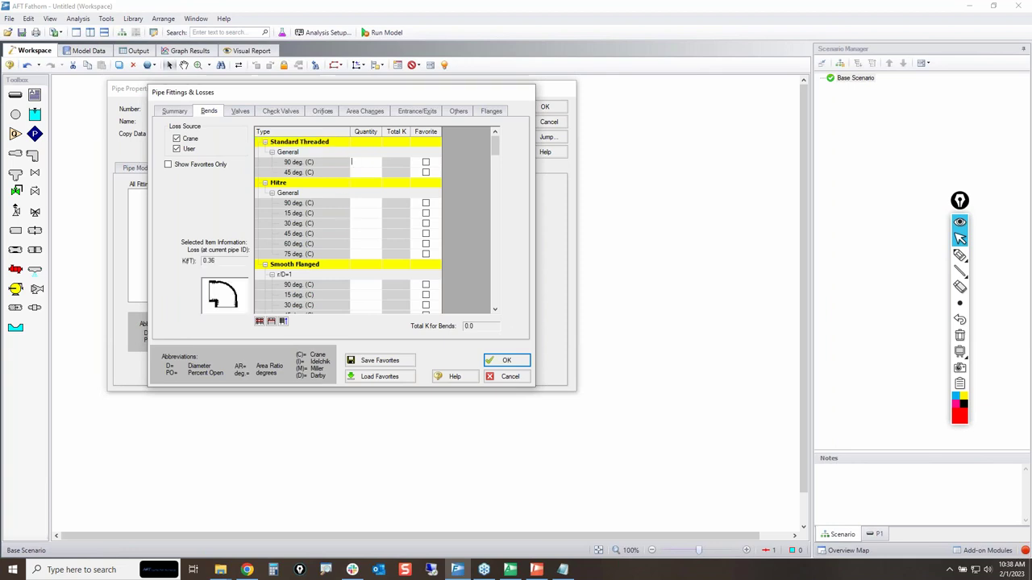
pyautogui.write('7')
pyautogui.click(370, 205)
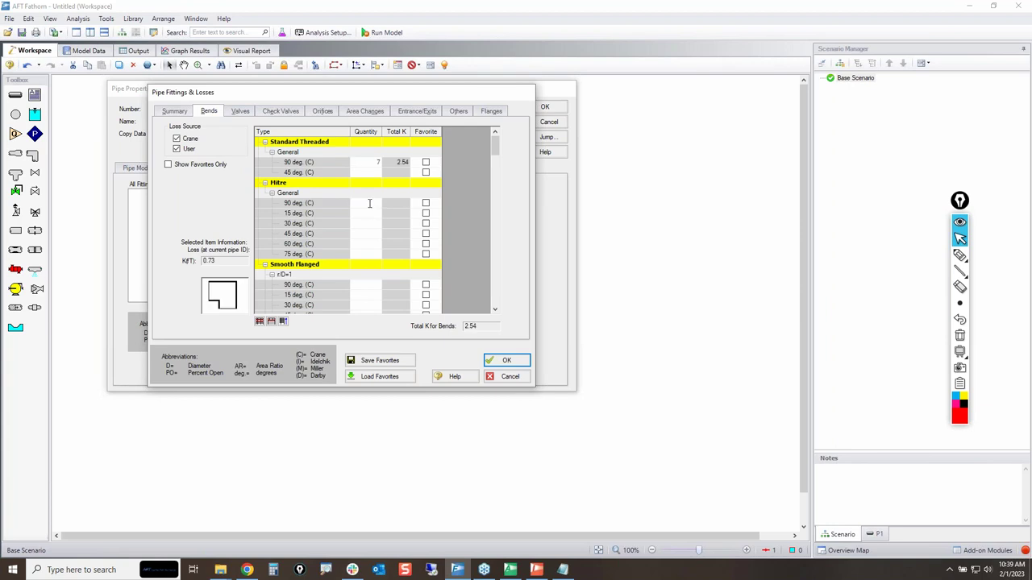
pyautogui.write('20')
pyautogui.click(367, 282)
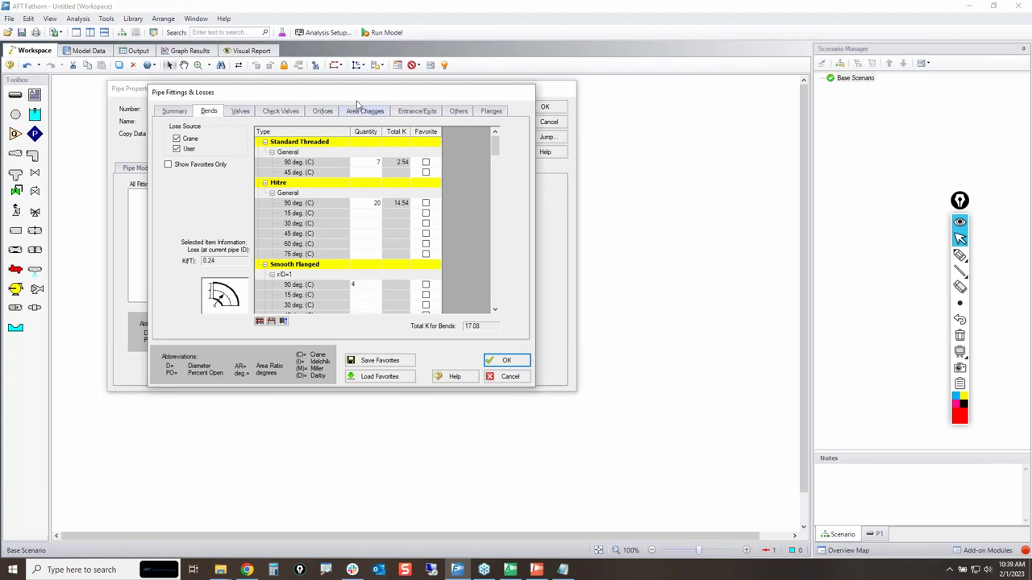
# Step: Examine the available valve, check valve, orifice, area change and entrance/exit losses, ending with the summary of the pipe's losses
pyautogui.click(235, 113)
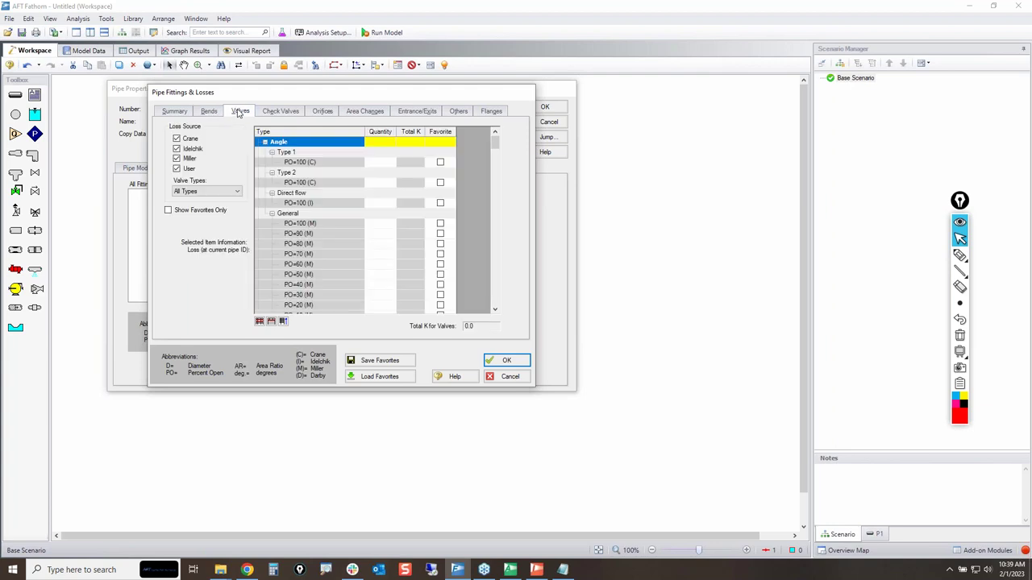
pyautogui.click(290, 114)
pyautogui.click(322, 113)
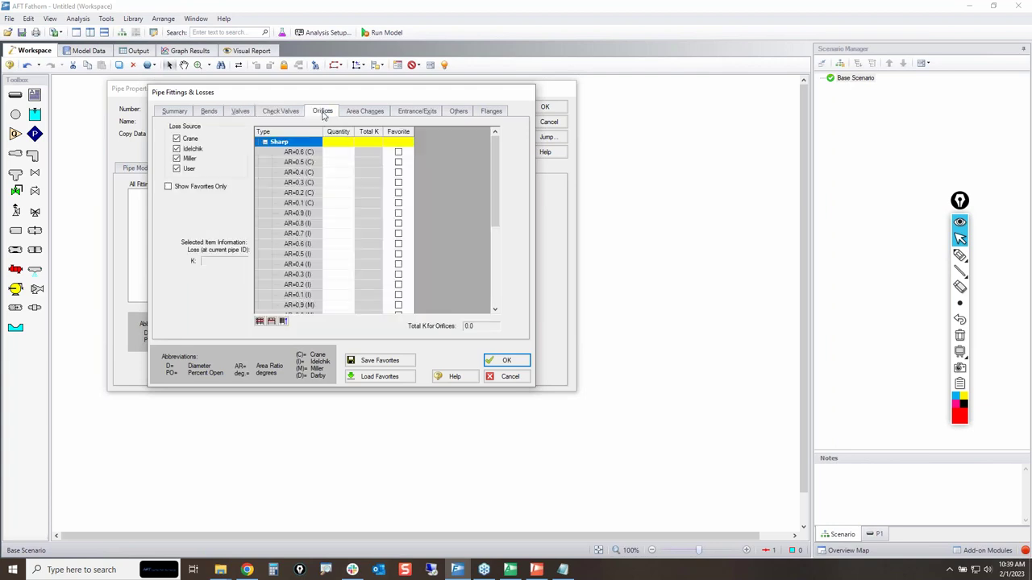
pyautogui.click(355, 115)
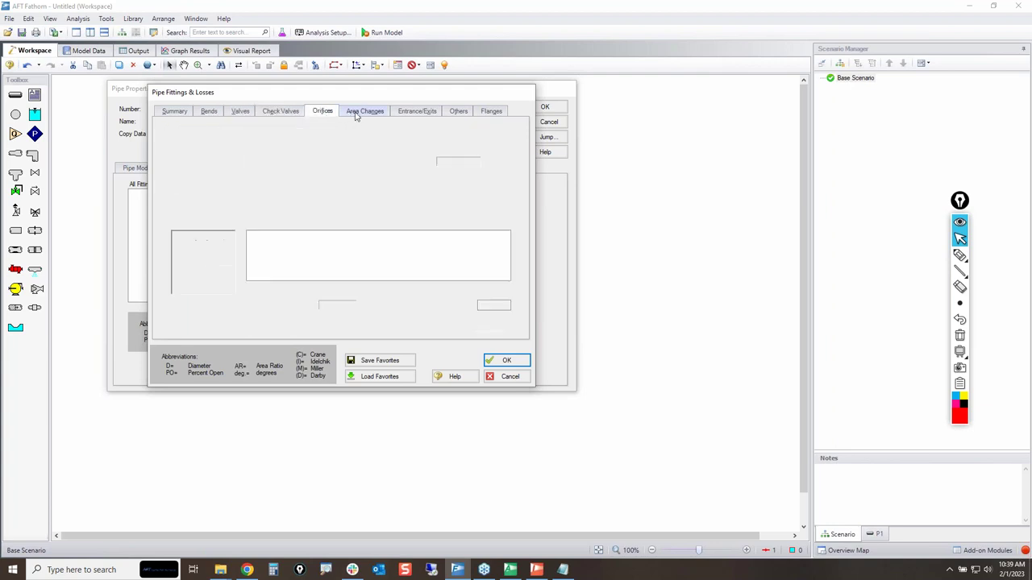
pyautogui.click(413, 114)
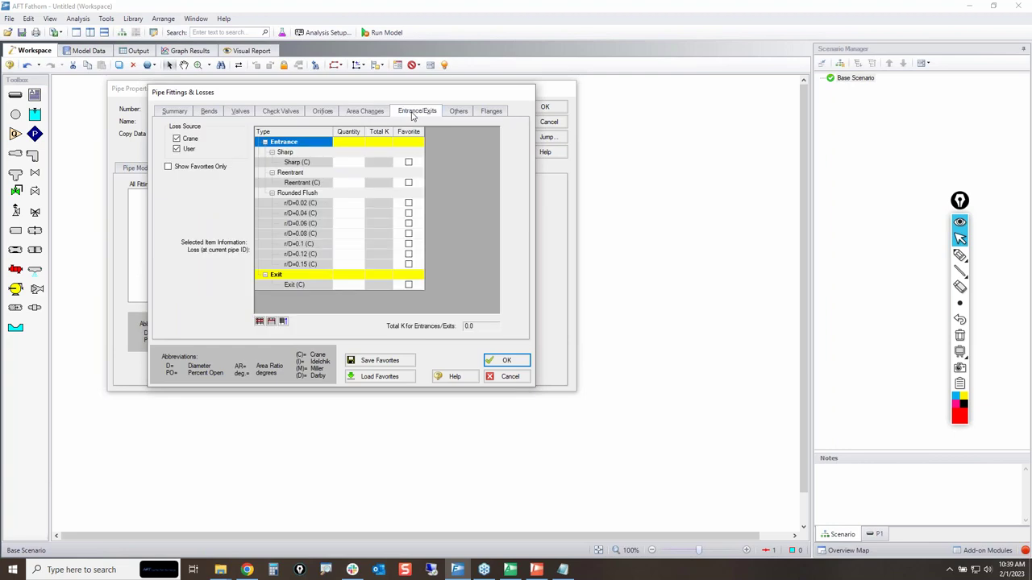
pyautogui.click(184, 114)
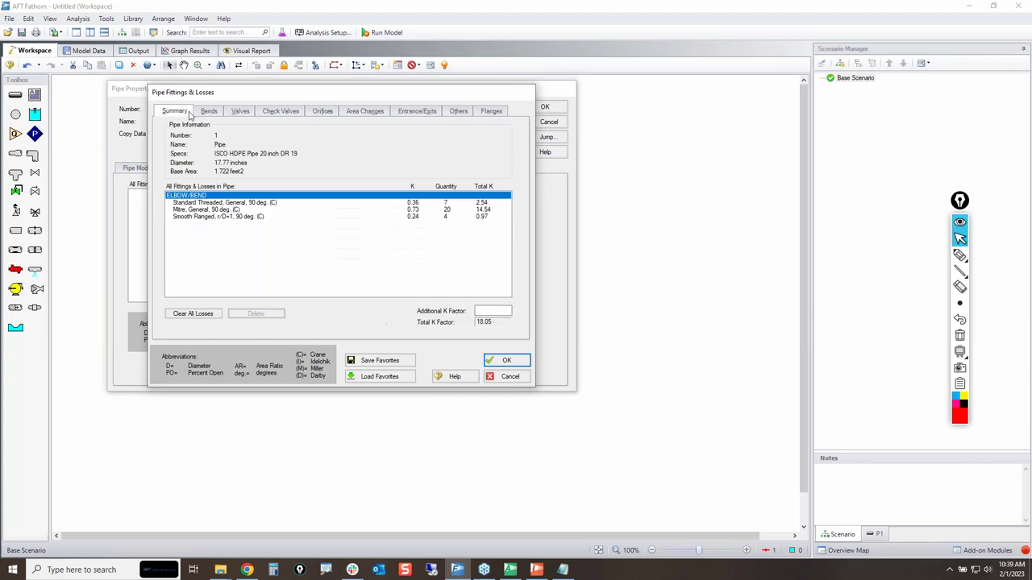
# Step: Circle the Total K Factor in the losses summary with the annotation pen, and clear the marking
pyautogui.click(959, 255)
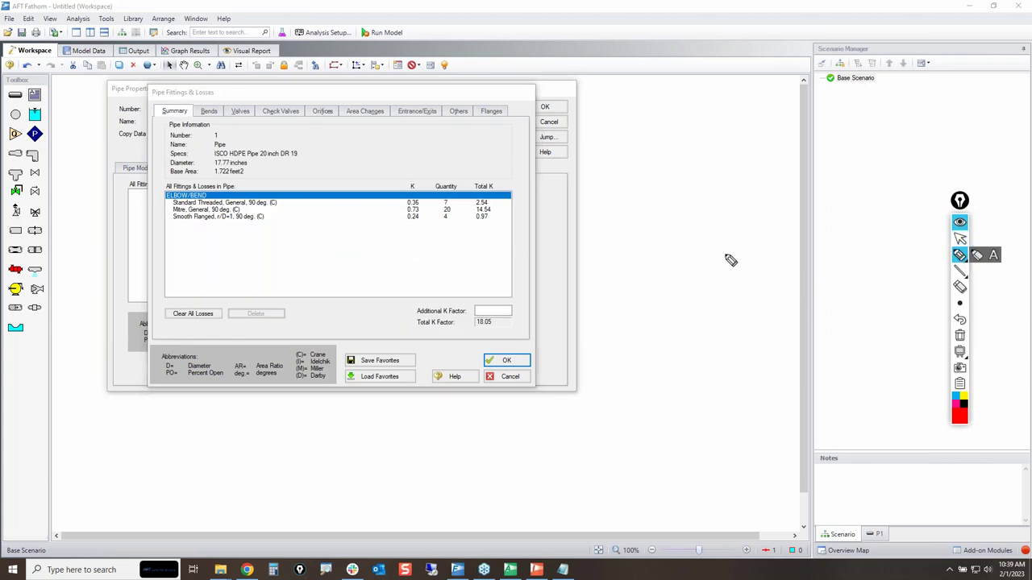
pyautogui.moveTo(419, 316)
pyautogui.mouseDown()
pyautogui.moveTo(507, 312)
pyautogui.moveTo(491, 342)
pyautogui.moveTo(426, 322)
pyautogui.mouseUp()
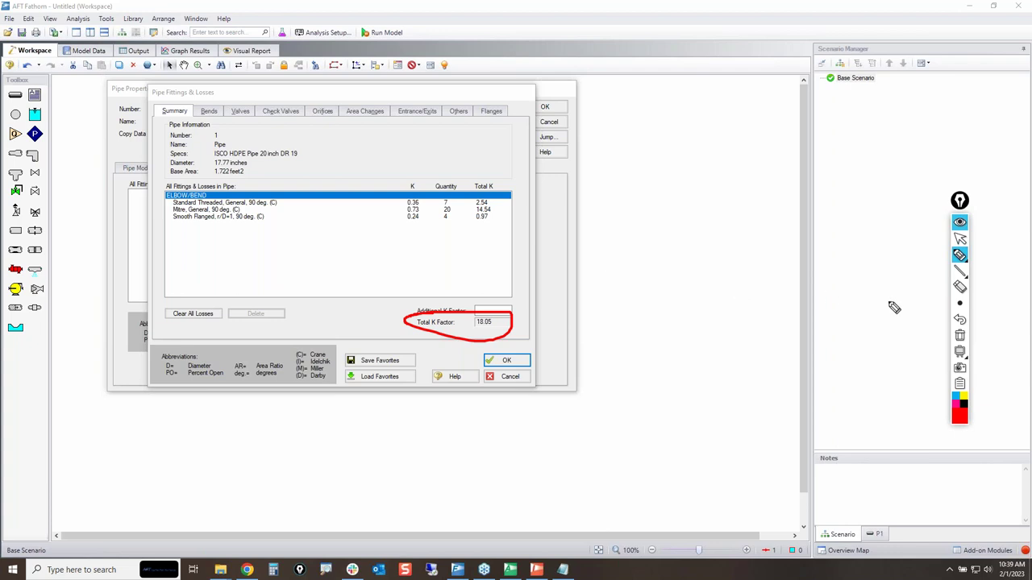
pyautogui.click(960, 336)
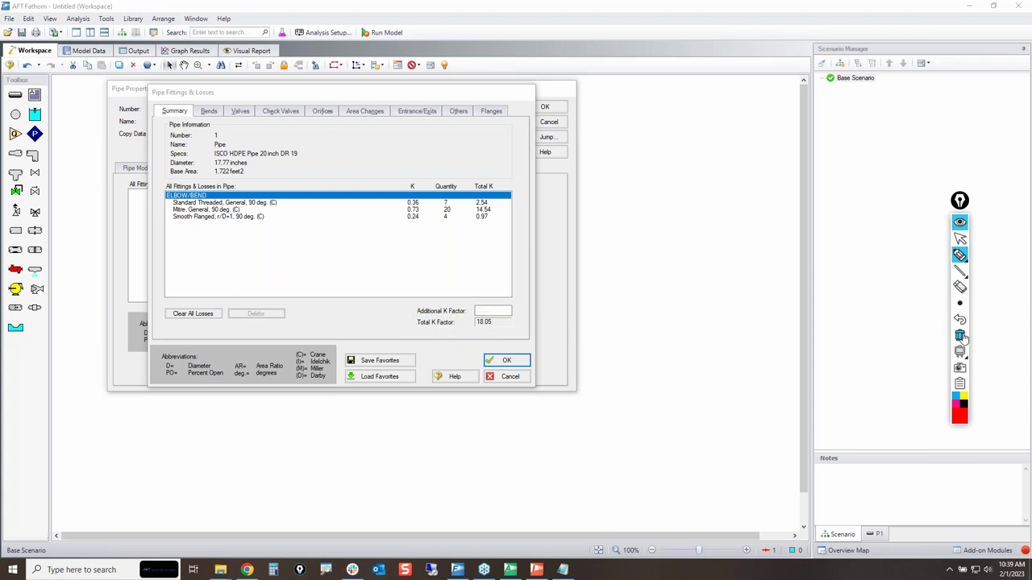
pyautogui.click(958, 240)
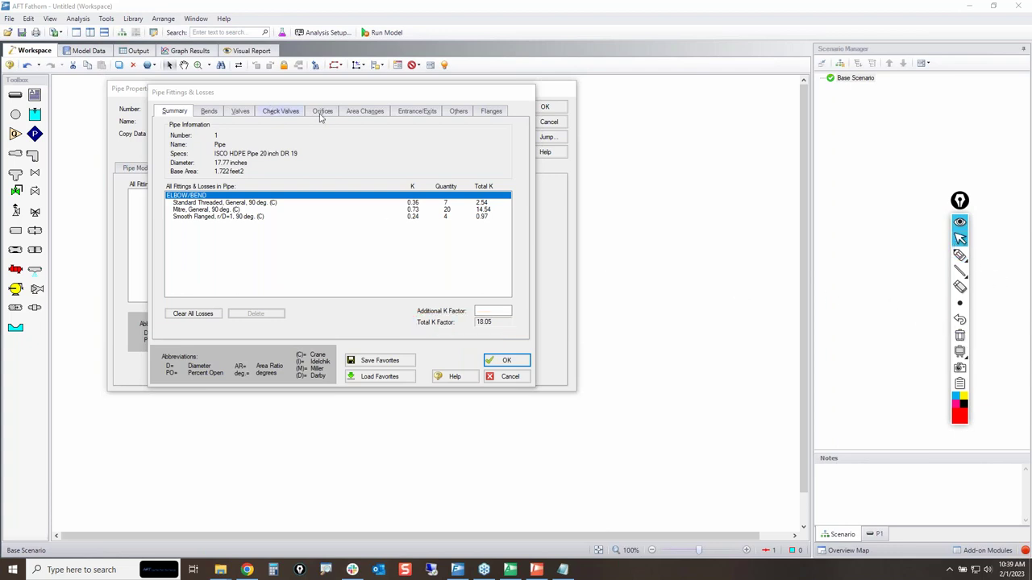
# Step: Look through the Others losses, including Honeycomb cell, Screen and Tee, and inspect the circular wire screen with AR=0.8
pyautogui.click(457, 111)
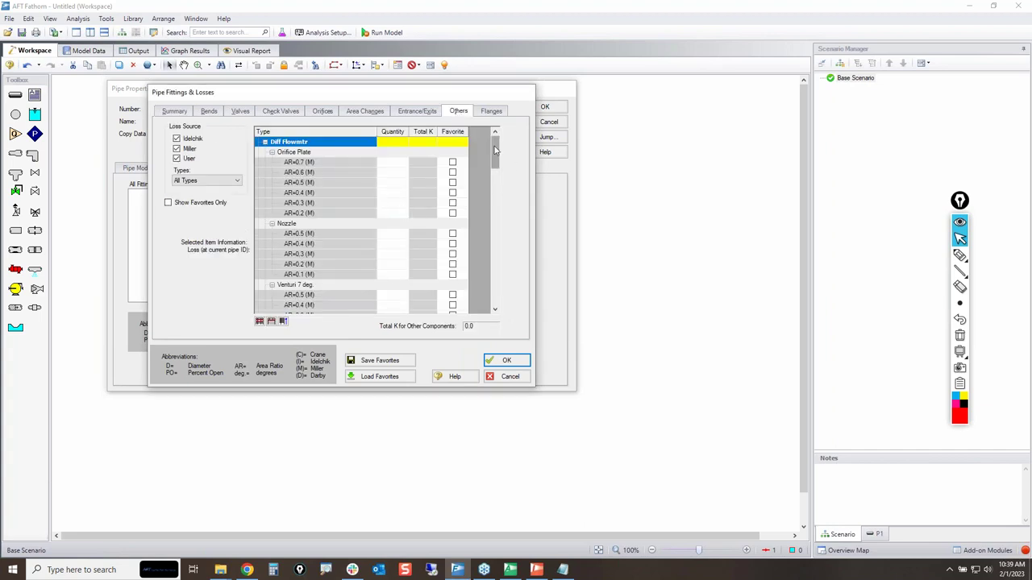
pyautogui.scroll(-1, 497, 148)
pyautogui.scroll(1, 496, 148)
pyautogui.scroll(-2, 323, 282)
pyautogui.scroll(-3, 330, 272)
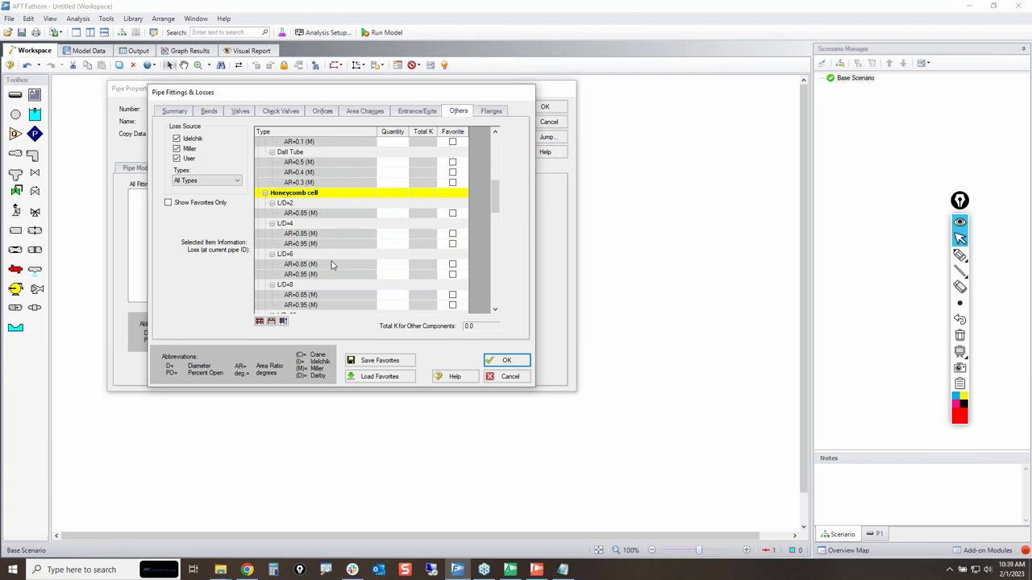
pyautogui.scroll(-2, 306, 206)
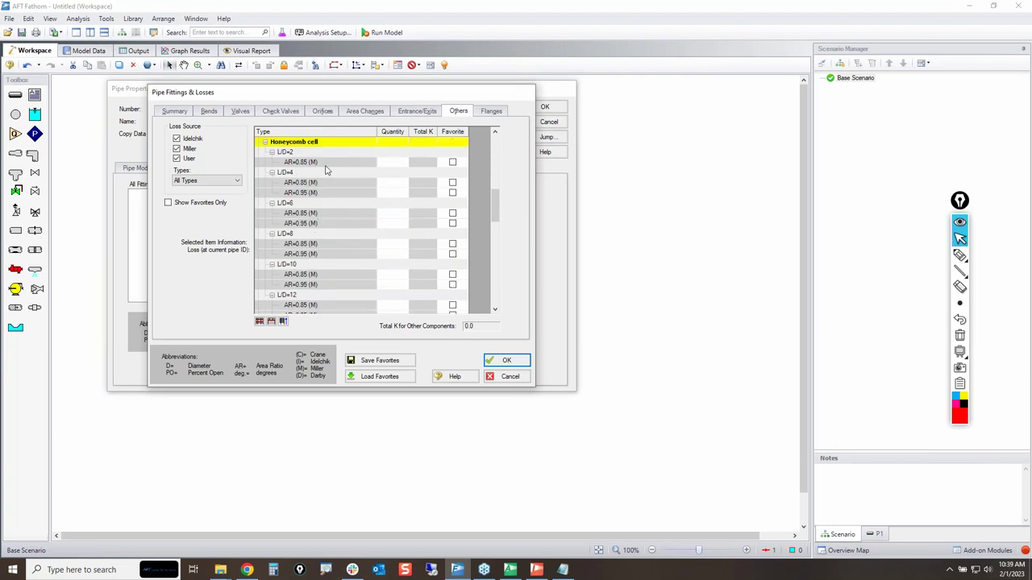
pyautogui.scroll(-5, 343, 194)
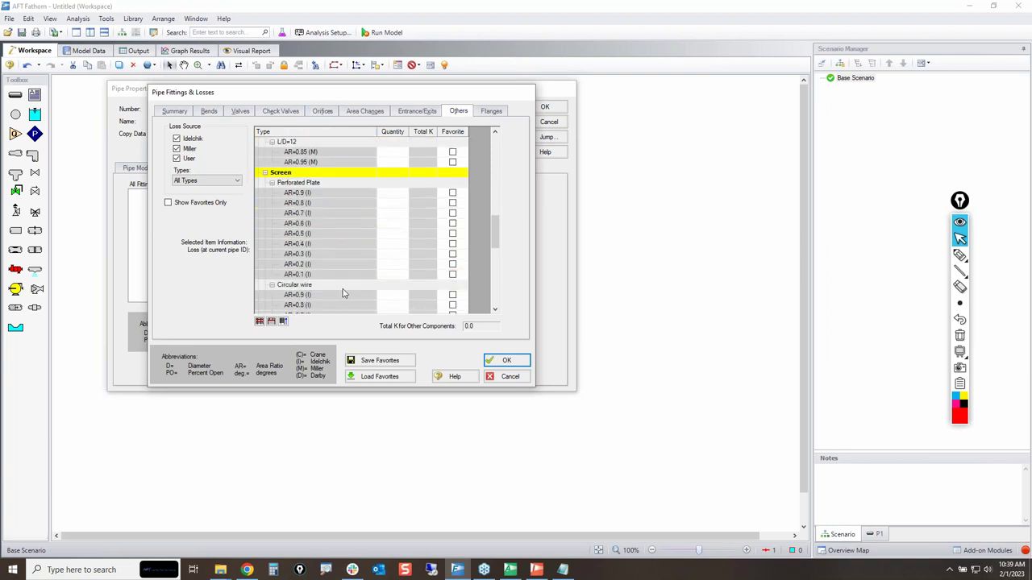
pyautogui.click(318, 306)
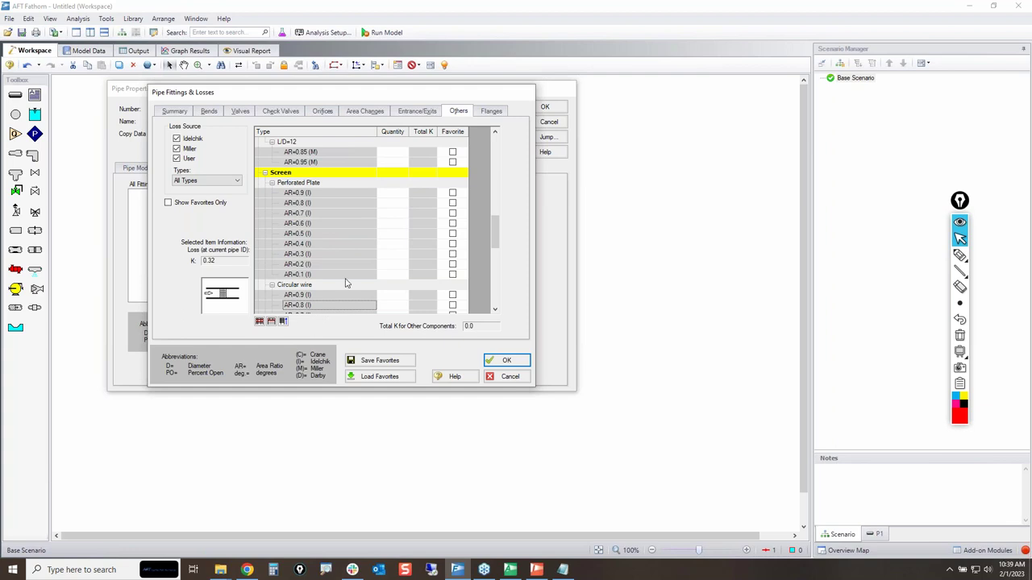
pyautogui.scroll(-7, 367, 259)
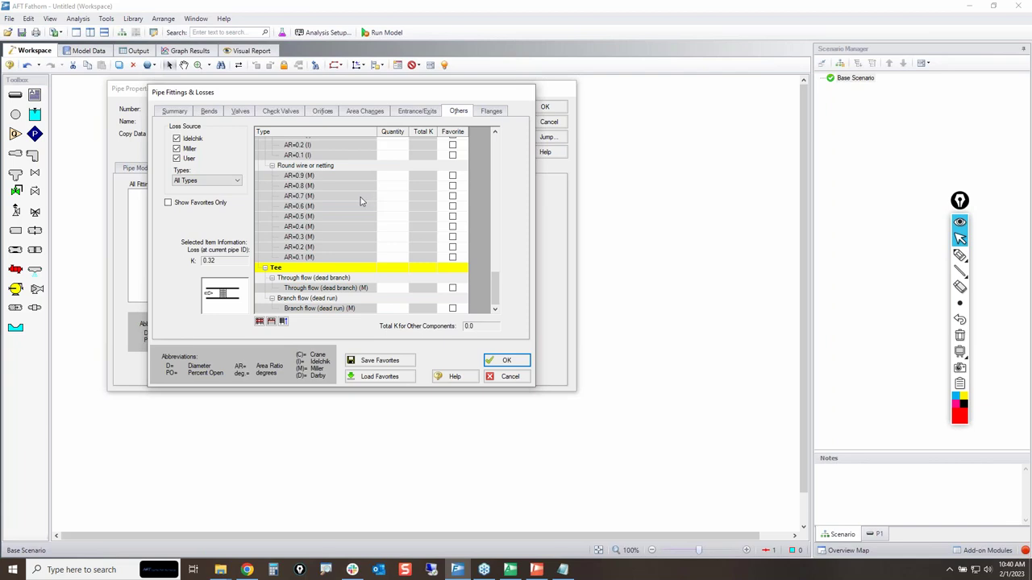
# Step: Circle the Loss Source options with the annotation pen, and clear the marking
pyautogui.click(959, 255)
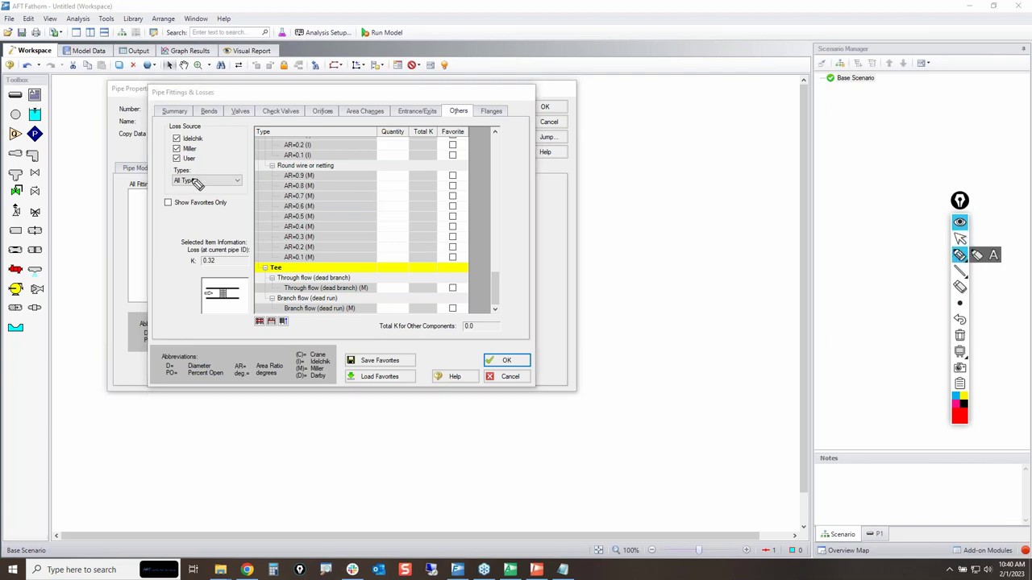
pyautogui.moveTo(161, 139)
pyautogui.mouseDown()
pyautogui.moveTo(205, 137)
pyautogui.moveTo(220, 171)
pyautogui.moveTo(170, 155)
pyautogui.moveTo(192, 127)
pyautogui.mouseUp()
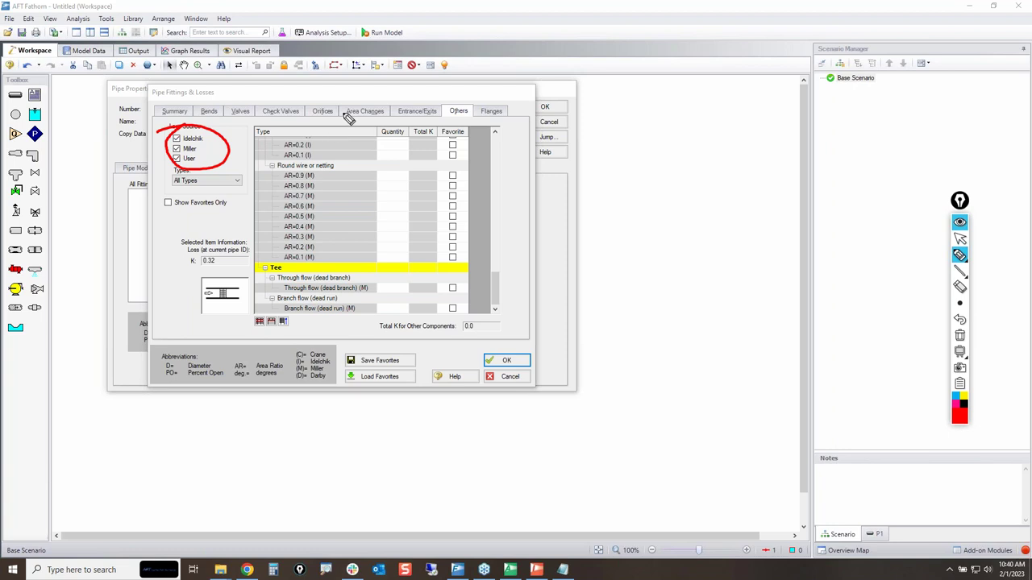
pyautogui.click(960, 335)
pyautogui.click(958, 239)
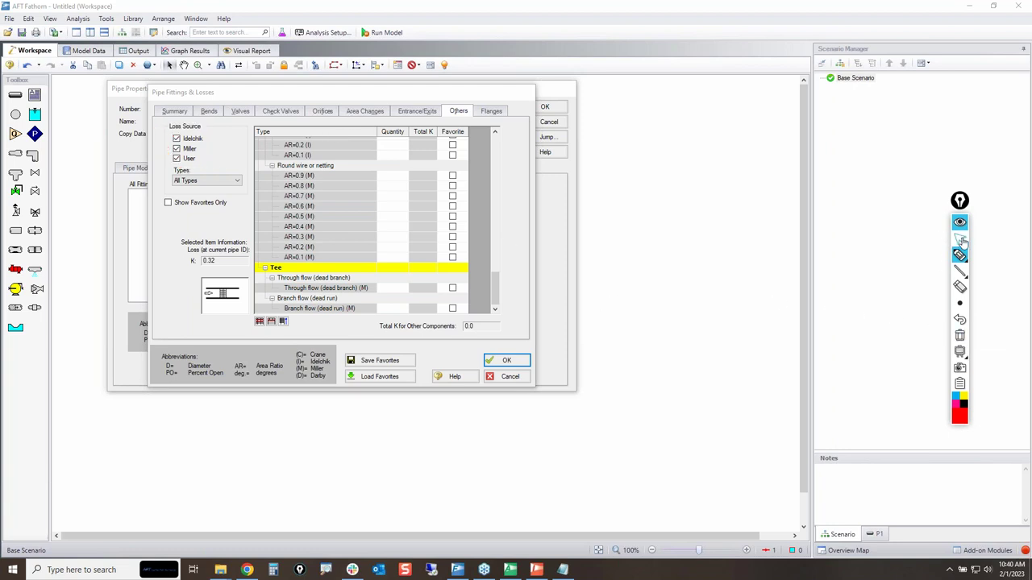
# Step: Discard the fittings and losses entries and accept the properties of pipe P1
pyautogui.click(509, 377)
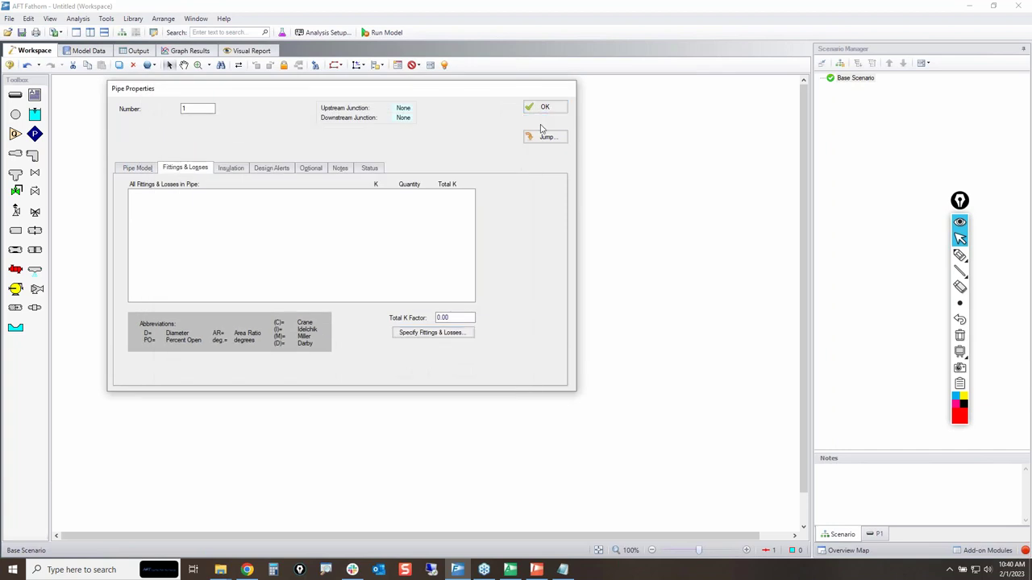
pyautogui.click(547, 110)
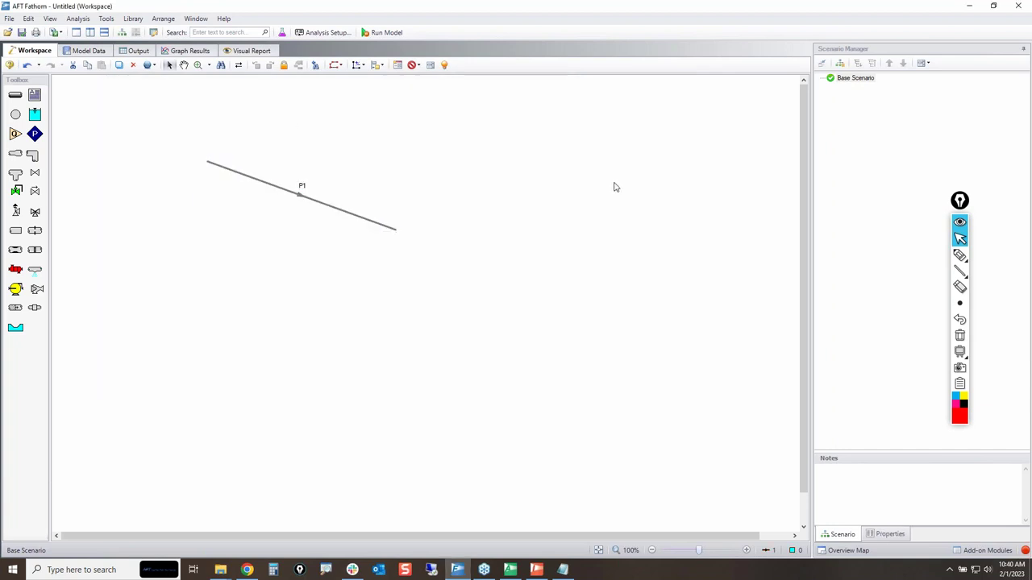
# Step: Open the fittings and losses library editor and start a new loss item with the source User Defined
pyautogui.click(131, 20)
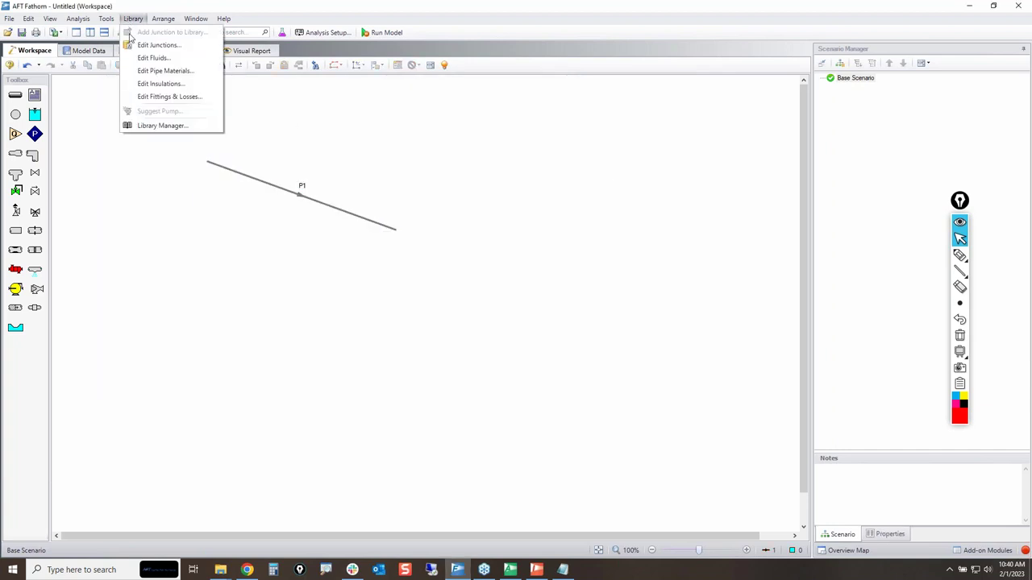
pyautogui.click(185, 97)
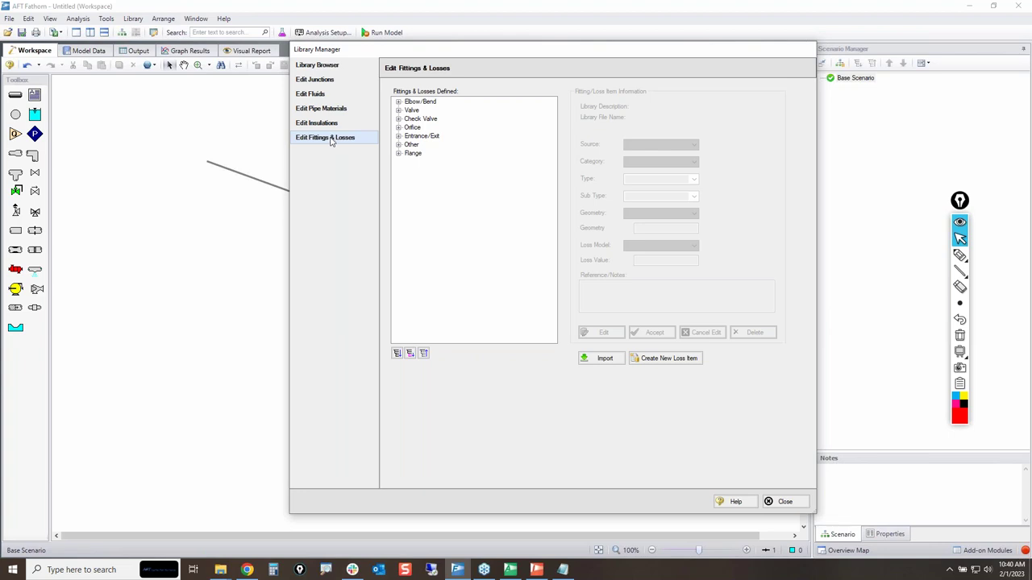
pyautogui.click(678, 365)
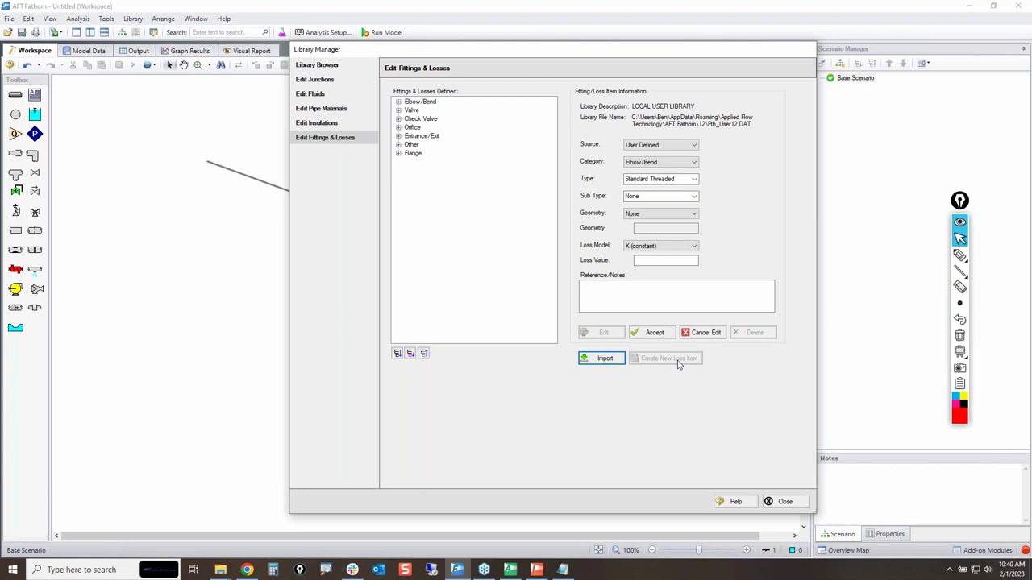
pyautogui.click(672, 145)
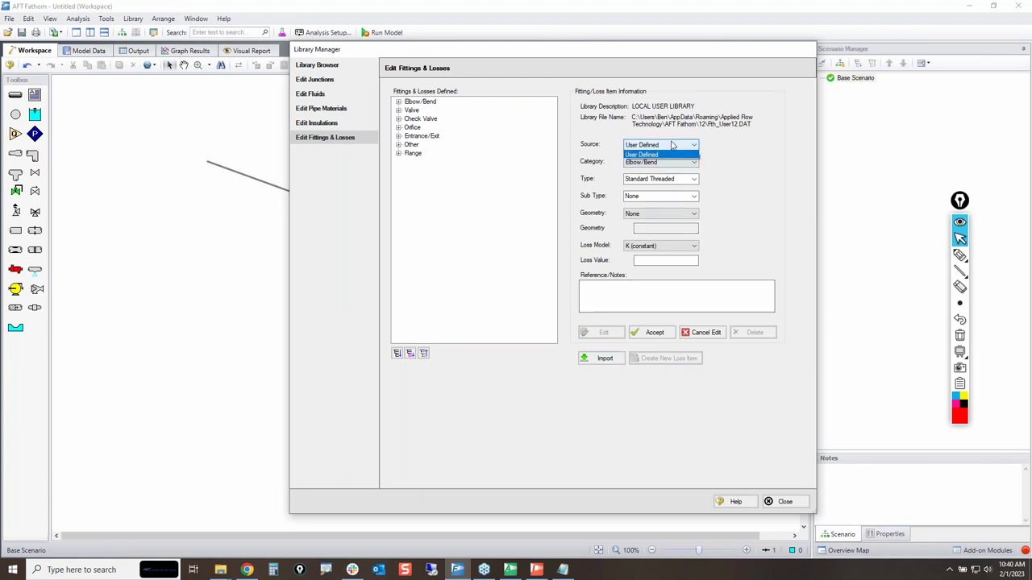
pyautogui.click(671, 155)
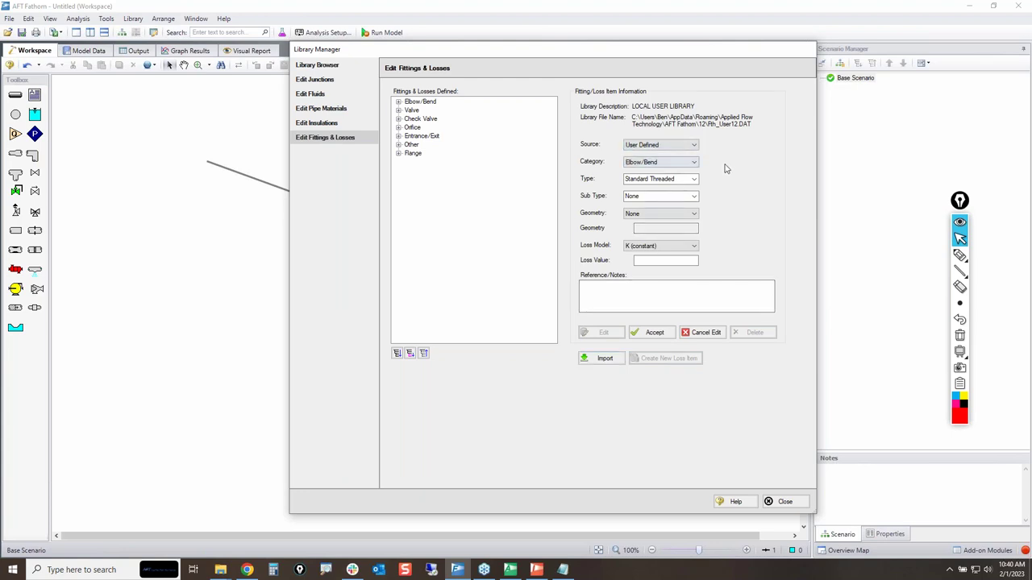
# Step: Set the new loss item's category to Other and its type to Screen
pyautogui.click(666, 162)
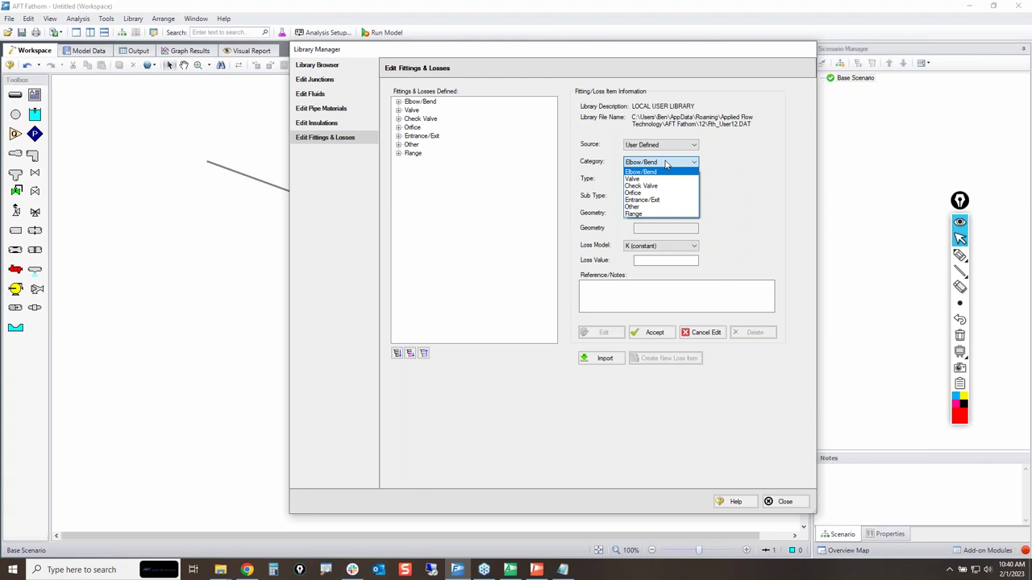
pyautogui.click(669, 207)
pyautogui.click(695, 179)
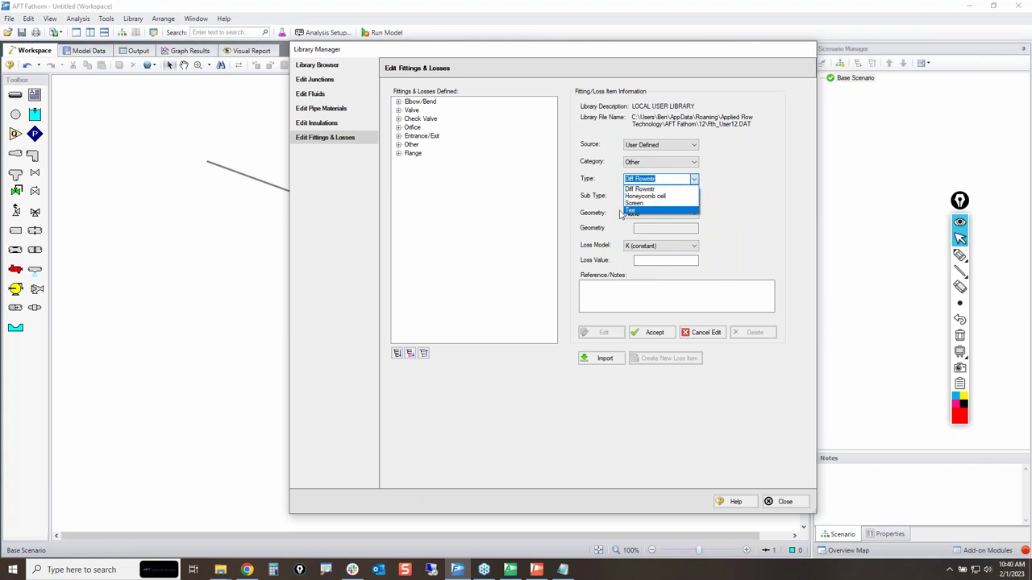
pyautogui.click(645, 204)
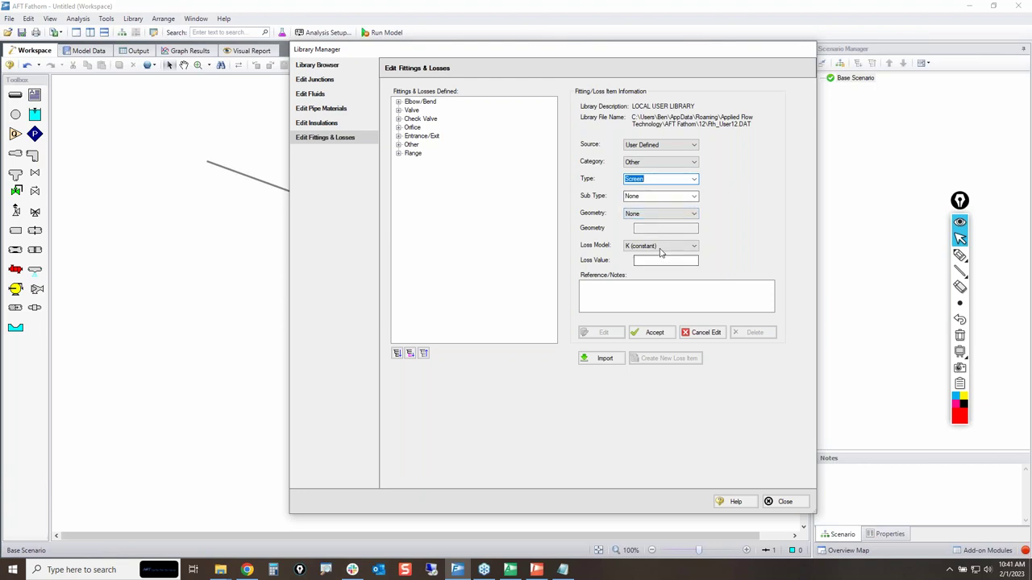
# Step: Circle the Loss Model and Loss Value fields with the annotation pen, and clear the marking
pyautogui.click(959, 255)
pyautogui.moveTo(572, 247)
pyautogui.mouseDown()
pyautogui.moveTo(755, 266)
pyautogui.moveTo(638, 246)
pyautogui.mouseUp()
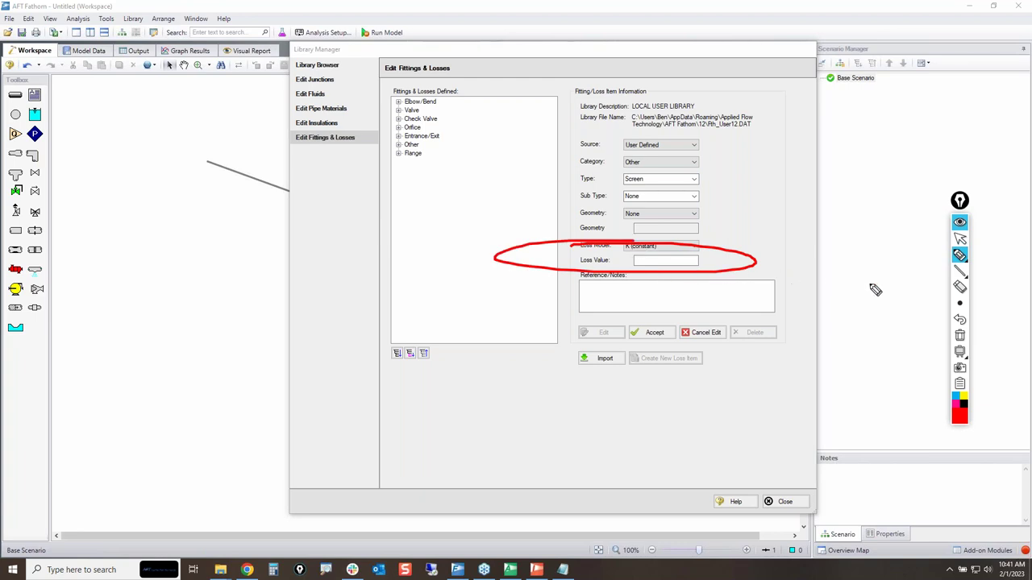
pyautogui.click(961, 339)
pyautogui.click(963, 242)
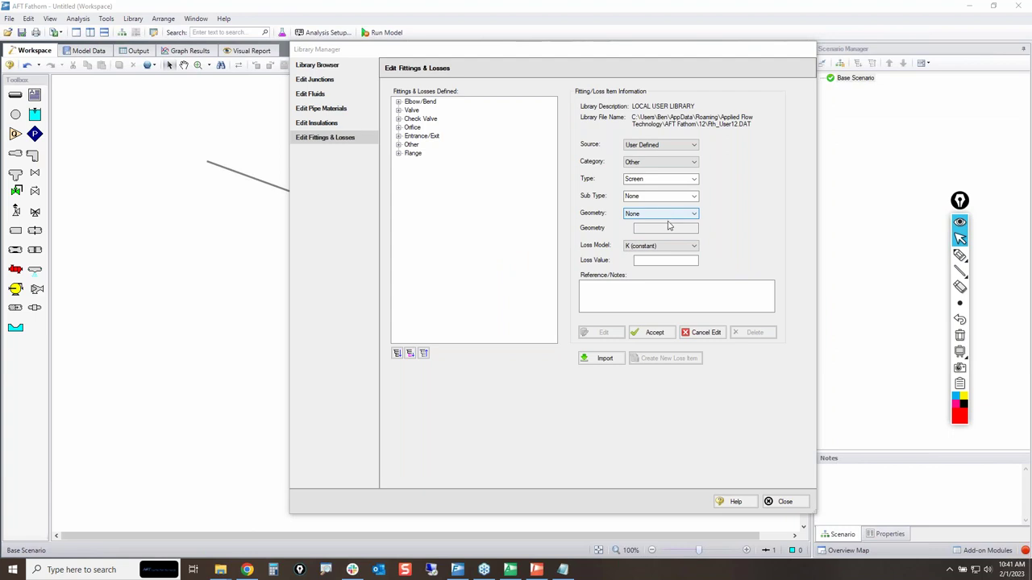
# Step: Set the screen loss item's geometry to Area Ratio and its loss model to K / fT (Crane)
pyautogui.click(675, 216)
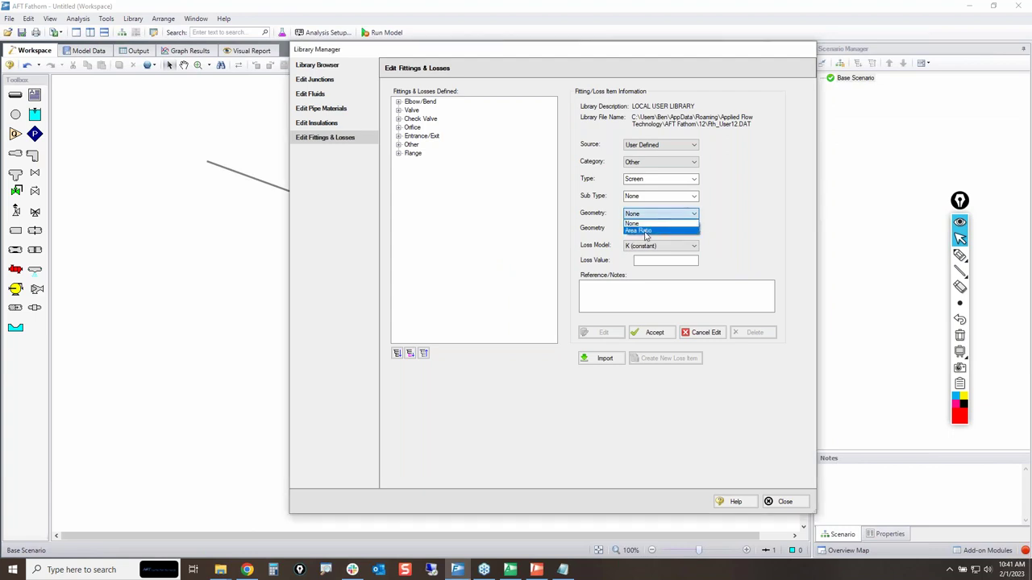
pyautogui.click(645, 231)
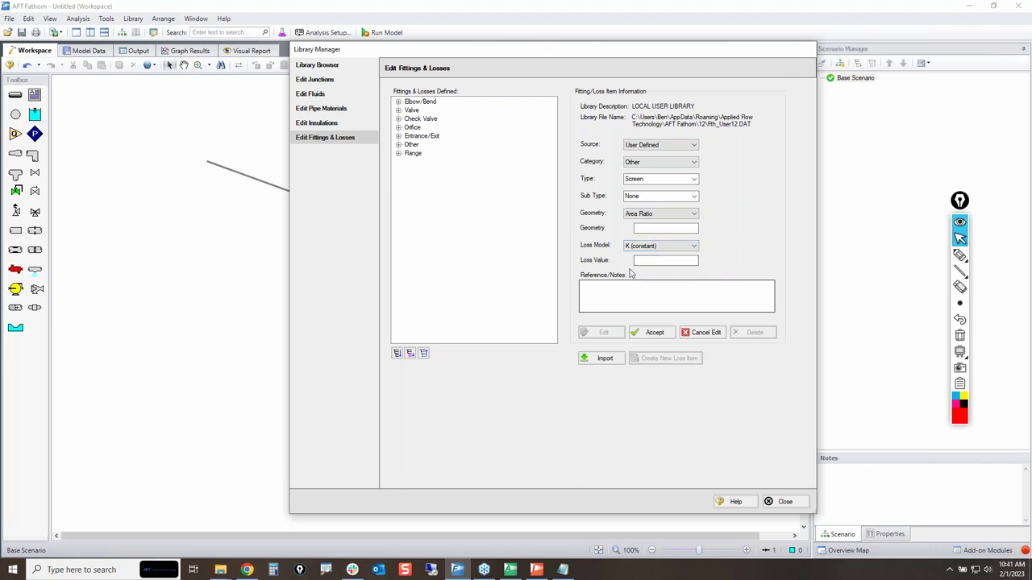
pyautogui.click(655, 247)
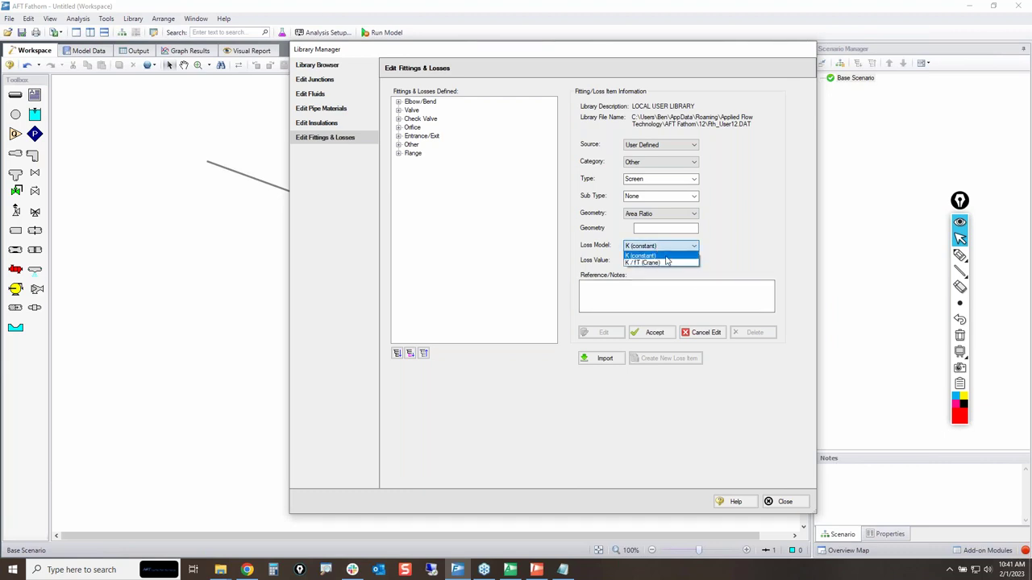
pyautogui.click(653, 263)
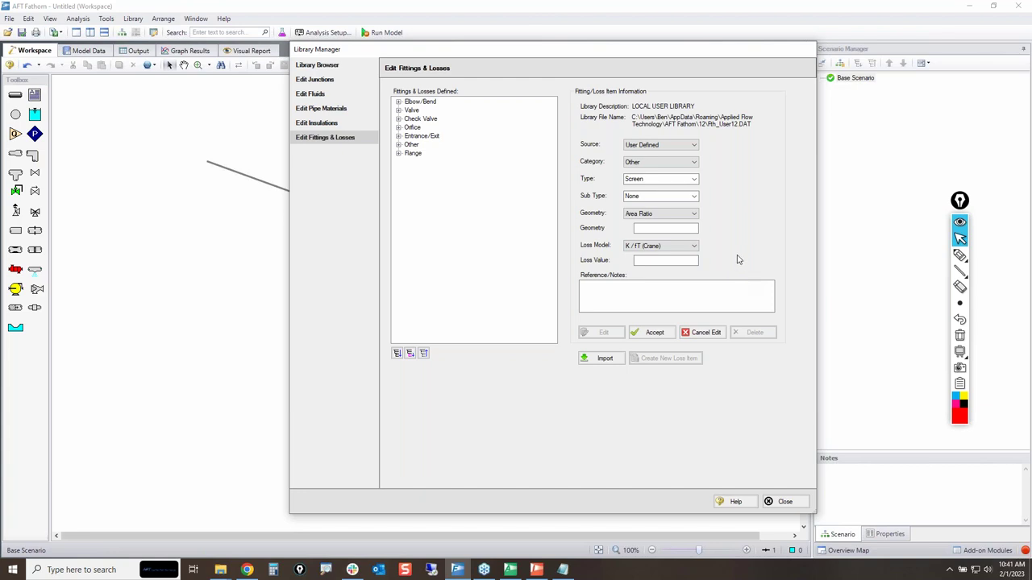
pyautogui.click(629, 299)
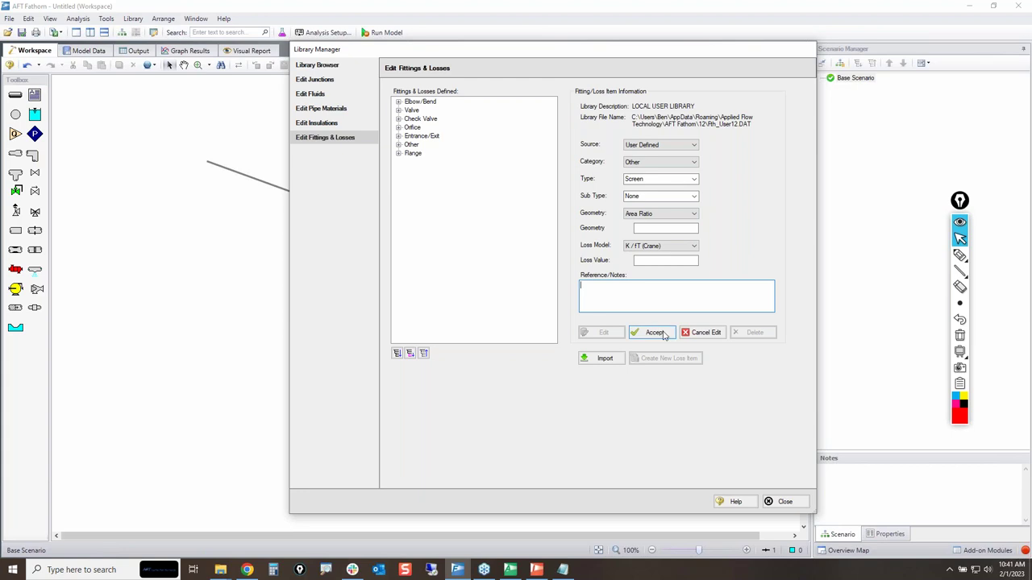
# Step: Open and cancel the CSV import of fittings and losses, and read the Import From File section of the Fittings & Losses Library help page
pyautogui.click(604, 360)
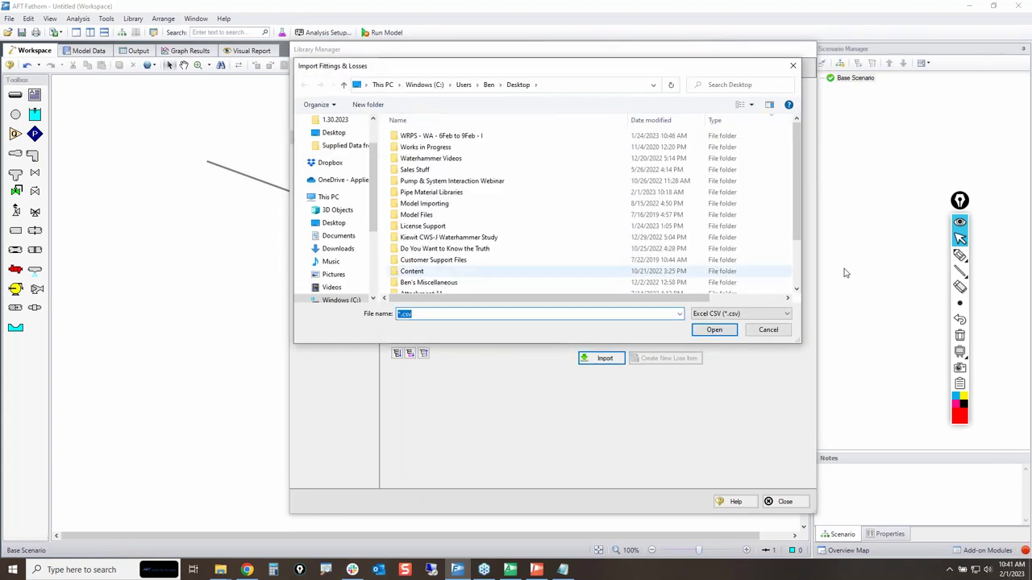
pyautogui.click(768, 330)
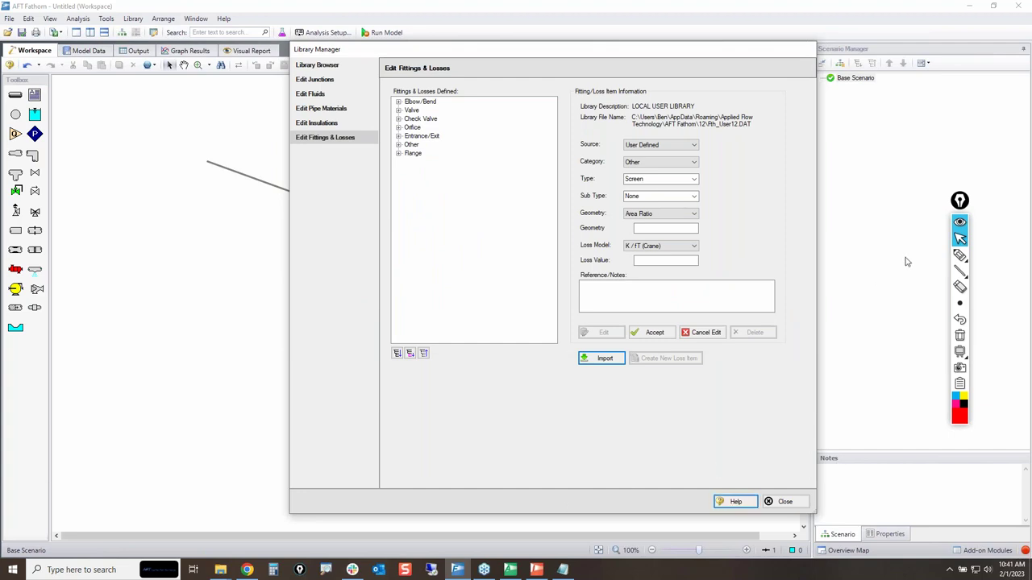
pyautogui.click(959, 303)
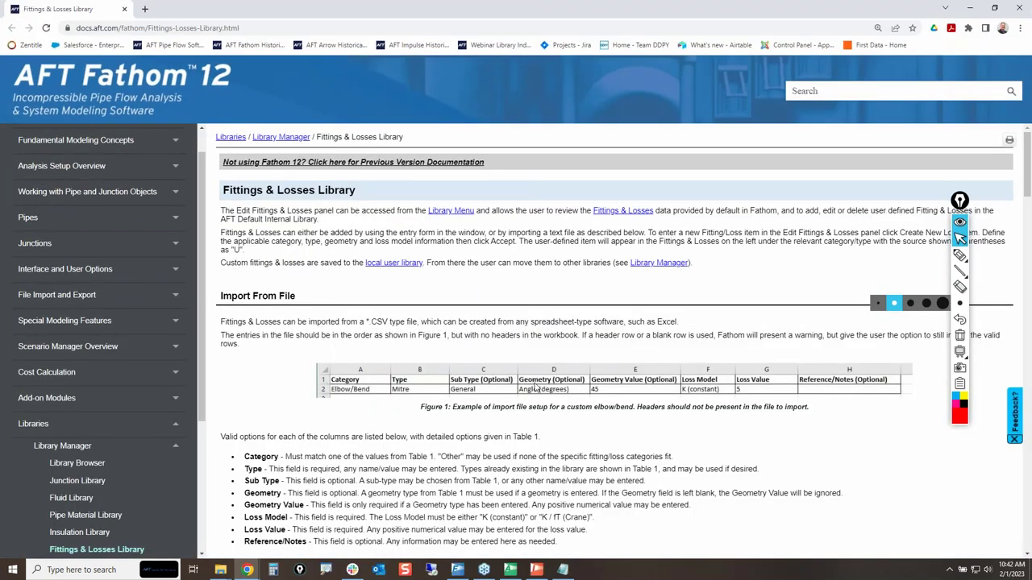
pyautogui.scroll(-2, 559, 383)
pyautogui.scroll(-1, 567, 375)
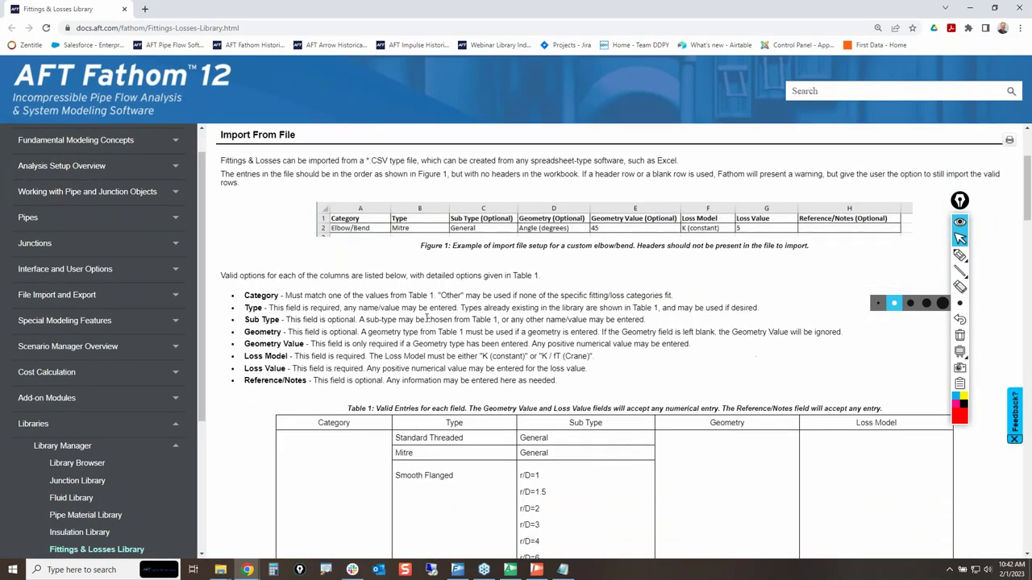
# Step: Circle the example import file setup in Figure 1 with the annotation pen, and clear the marking
pyautogui.click(958, 255)
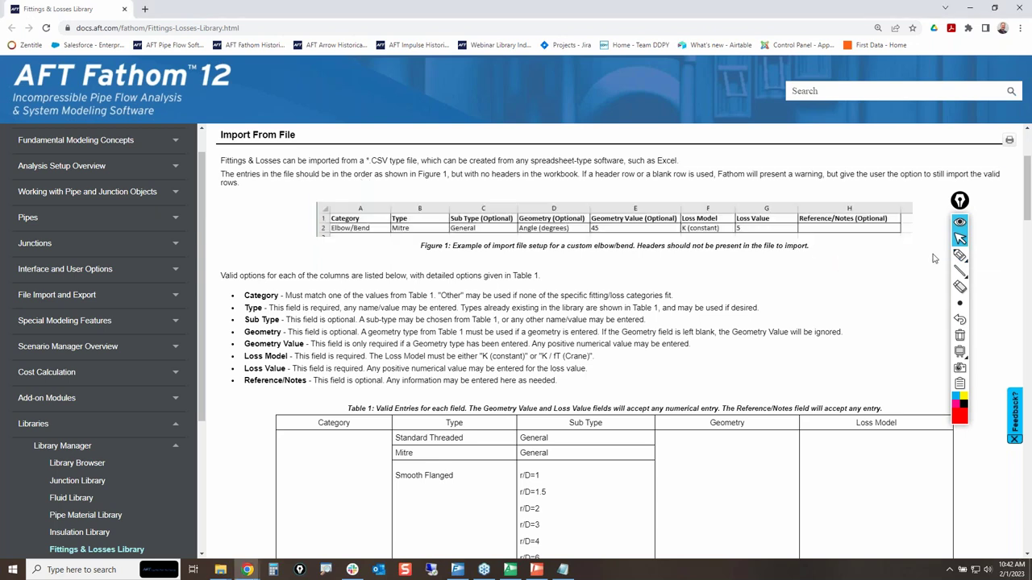
pyautogui.click(967, 257)
pyautogui.moveTo(391, 199)
pyautogui.mouseDown()
pyautogui.moveTo(379, 270)
pyautogui.moveTo(634, 184)
pyautogui.mouseUp()
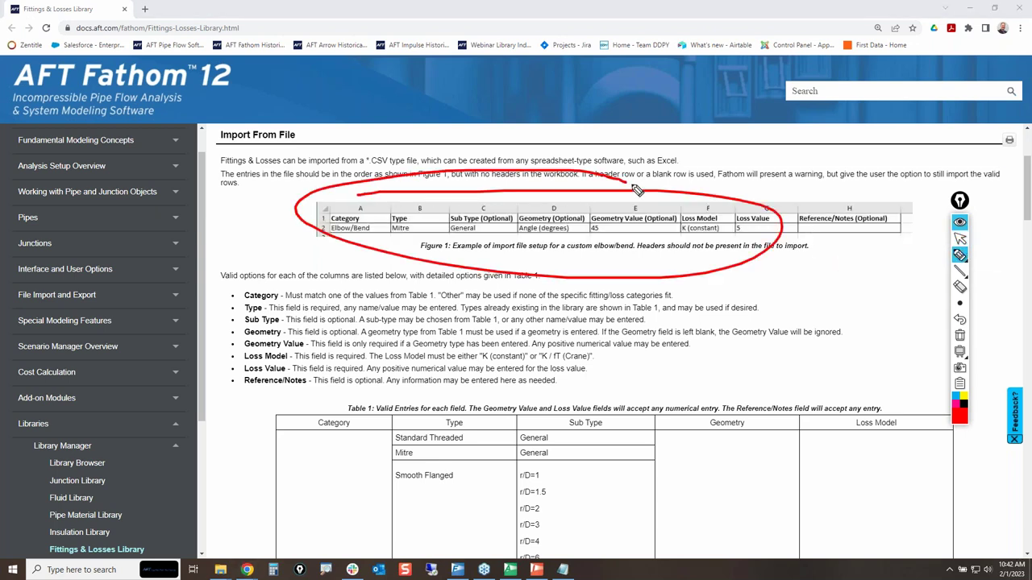
pyautogui.click(960, 335)
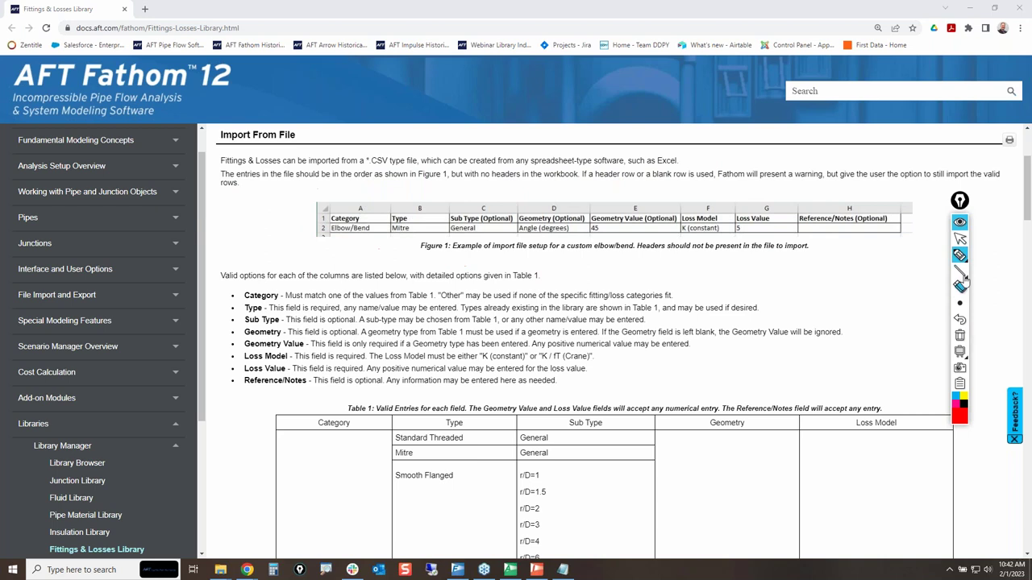
pyautogui.click(964, 238)
# Step: Look through the valid import entries in Table 1, return to AFT Fathom, and close the Library Manager without accepting the loss item
pyautogui.scroll(-3, 697, 401)
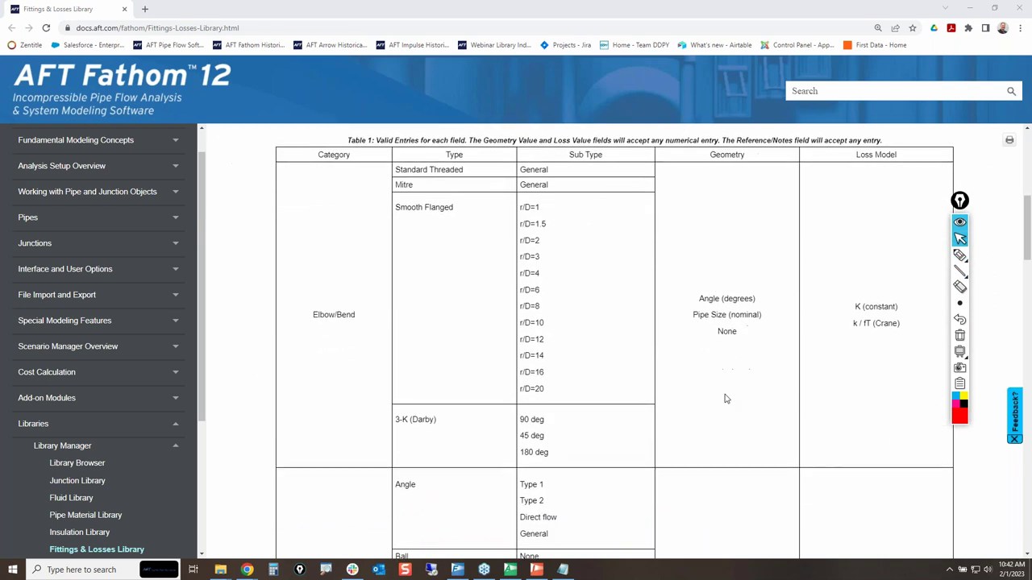
pyautogui.scroll(5, 734, 395)
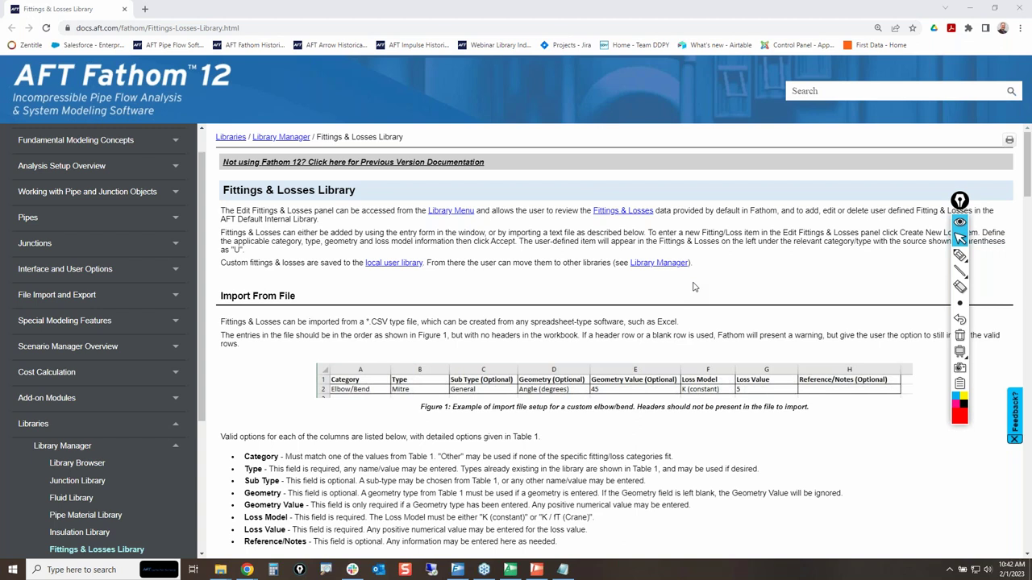
pyautogui.click(970, 10)
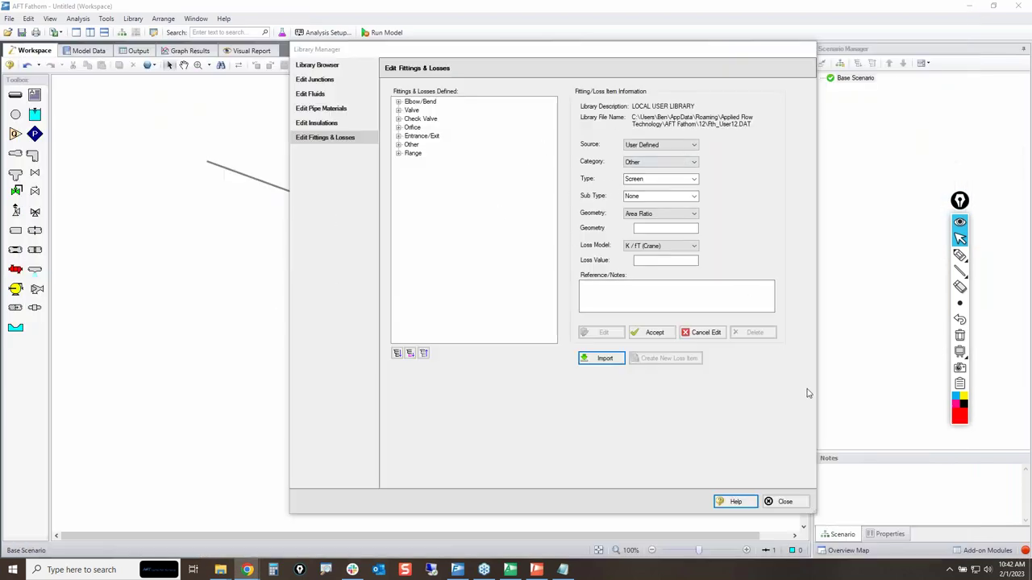
pyautogui.click(777, 502)
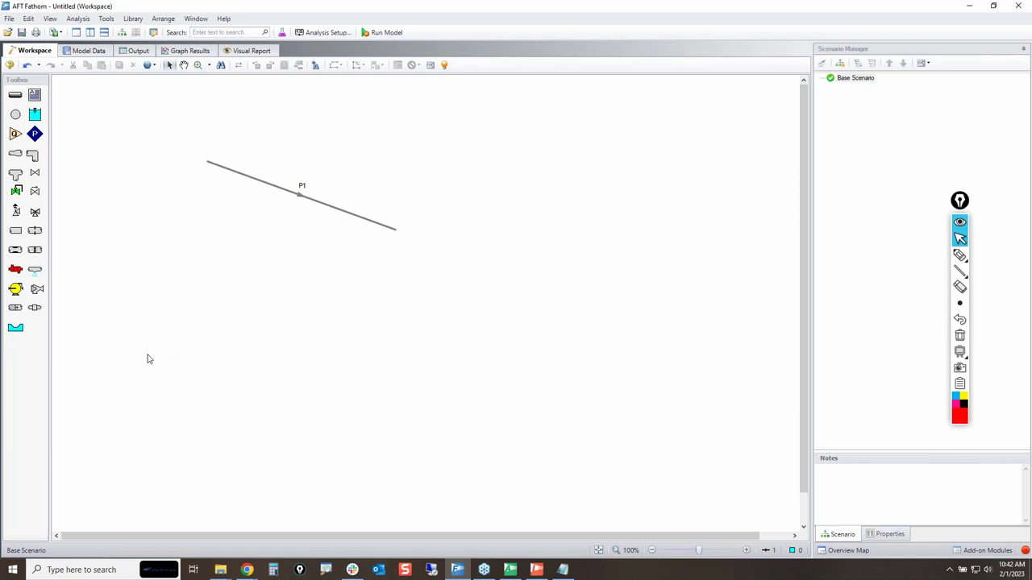
pyautogui.click(36, 310)
pyautogui.click(412, 282)
pyautogui.moveTo(387, 261); pyautogui.dragTo(436, 298)
pyautogui.press('Delete')
# Step: Place an Area Change junction below the lower end of pipe P1 and change its icon to the third available symbol
pyautogui.rightClick(15, 157)
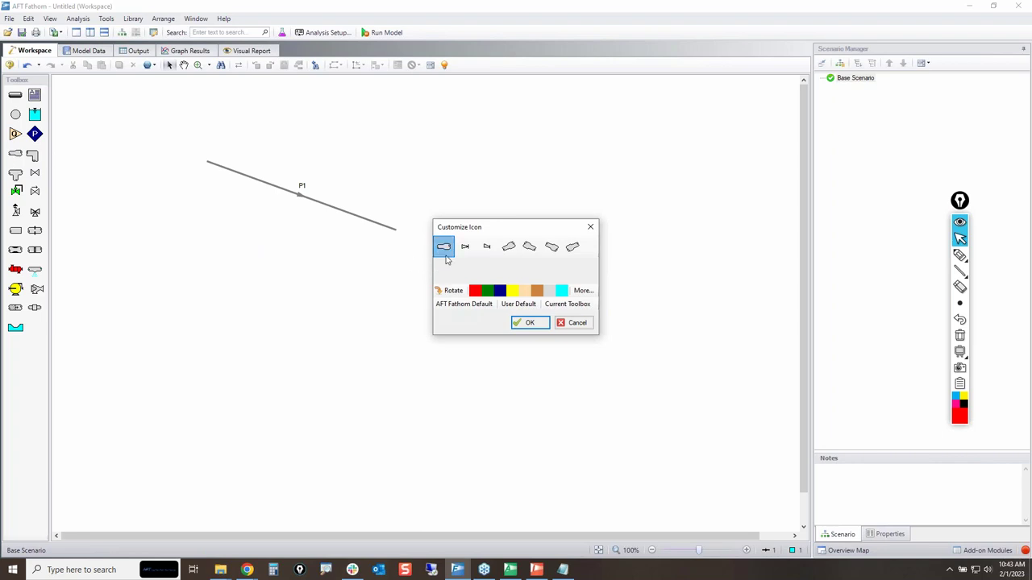
pyautogui.click(590, 323)
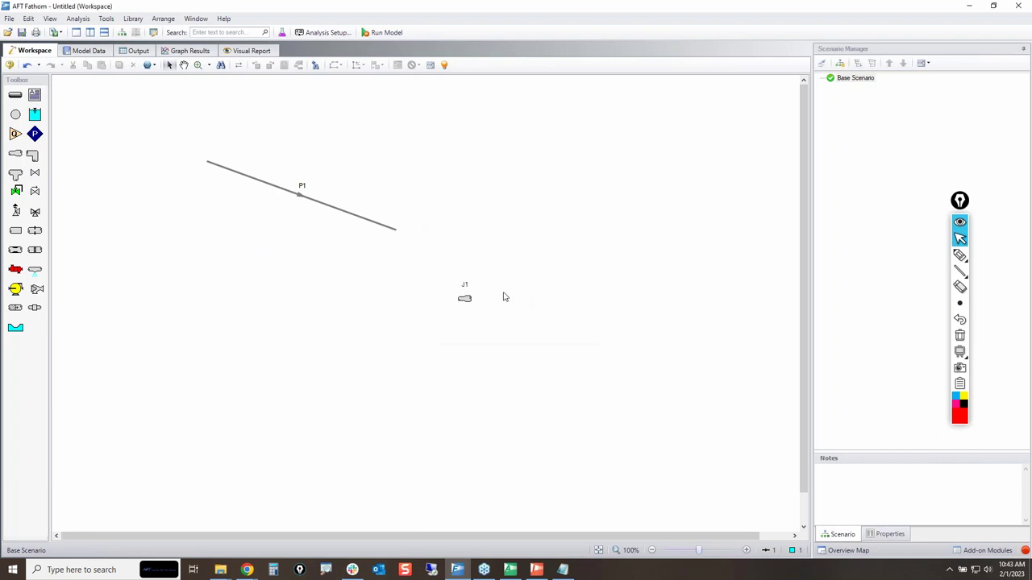
pyautogui.click(464, 299)
pyautogui.rightClick(465, 299)
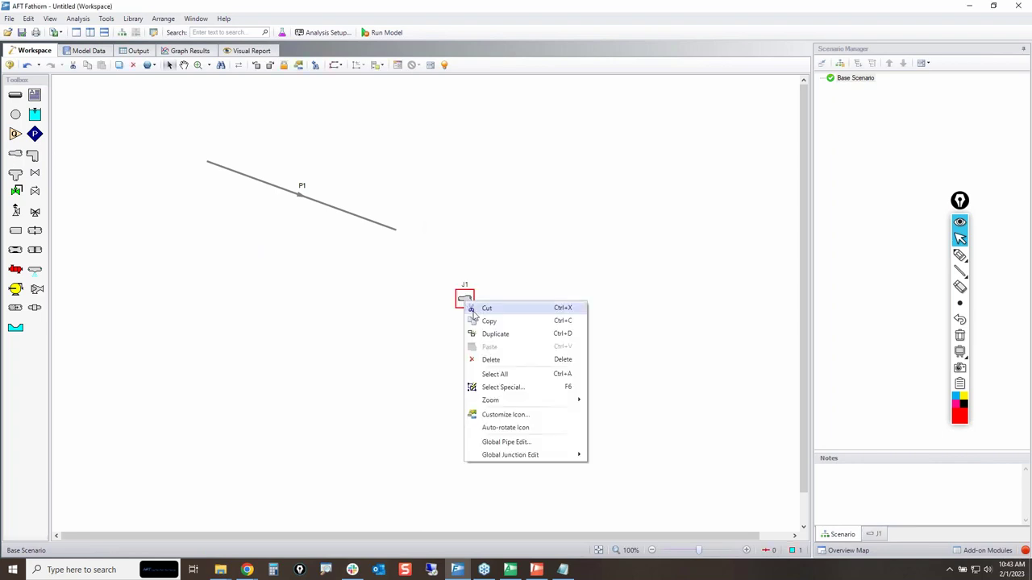
pyautogui.click(525, 414)
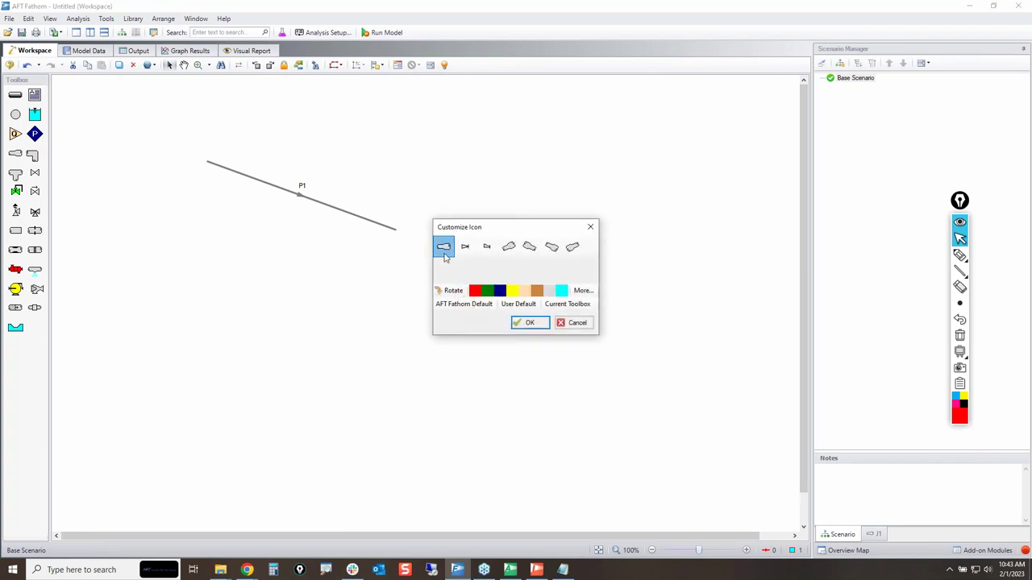
pyautogui.click(487, 260)
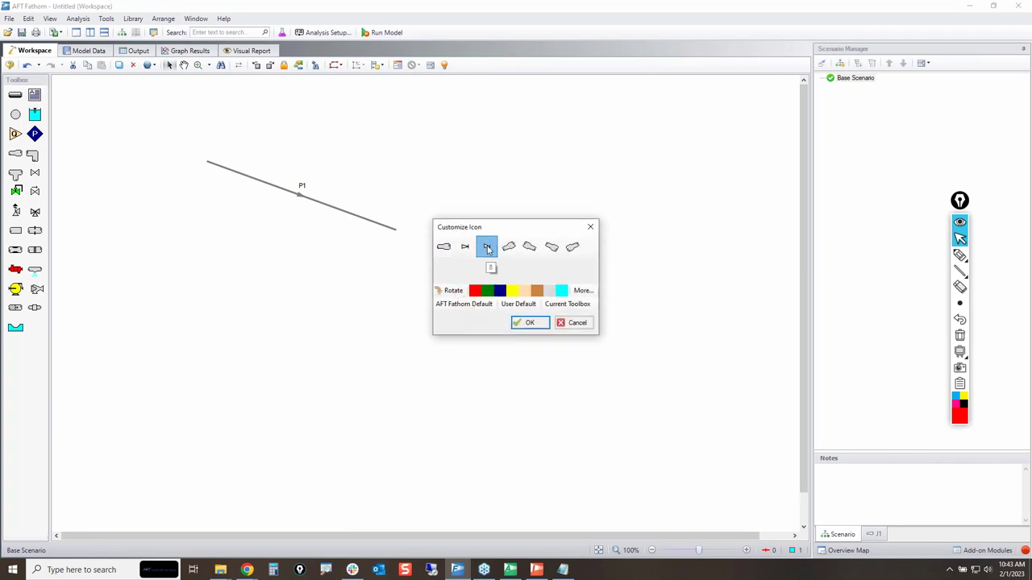
pyautogui.click(536, 325)
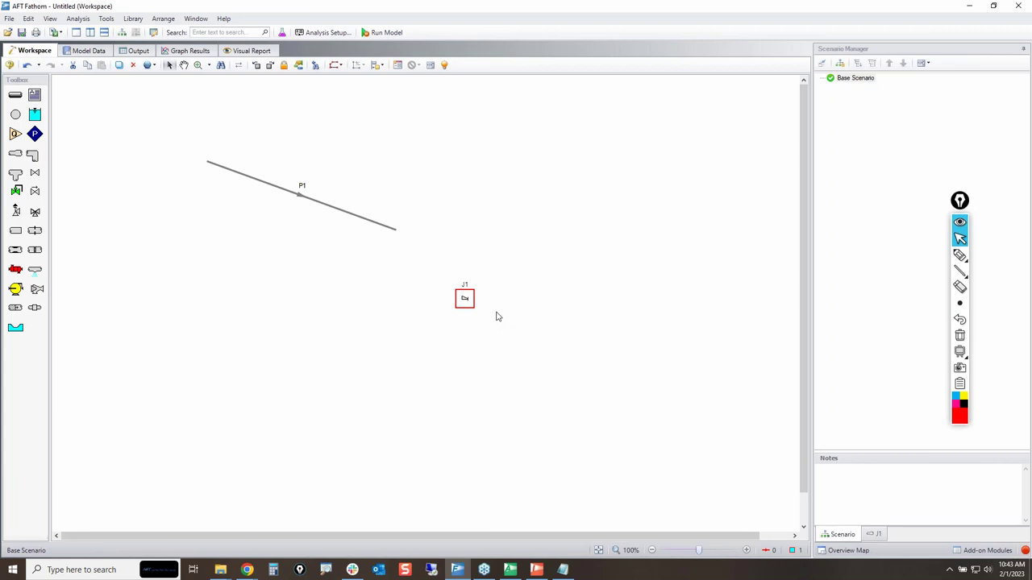
# Step: Set the area change type of junction J1 to User Specified and circle its K field with the annotation pen
pyautogui.doubleClick(465, 298)
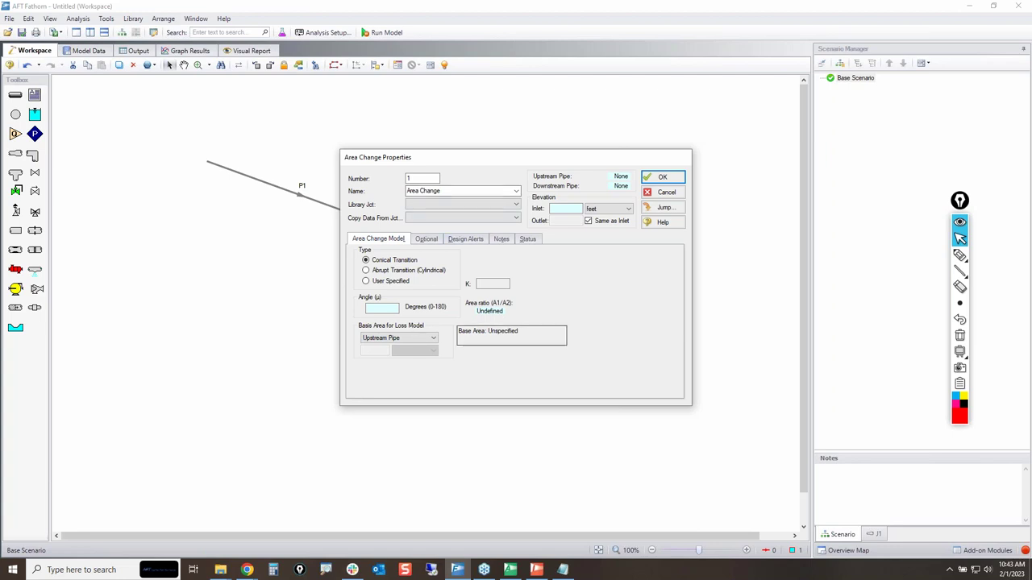
pyautogui.click(390, 281)
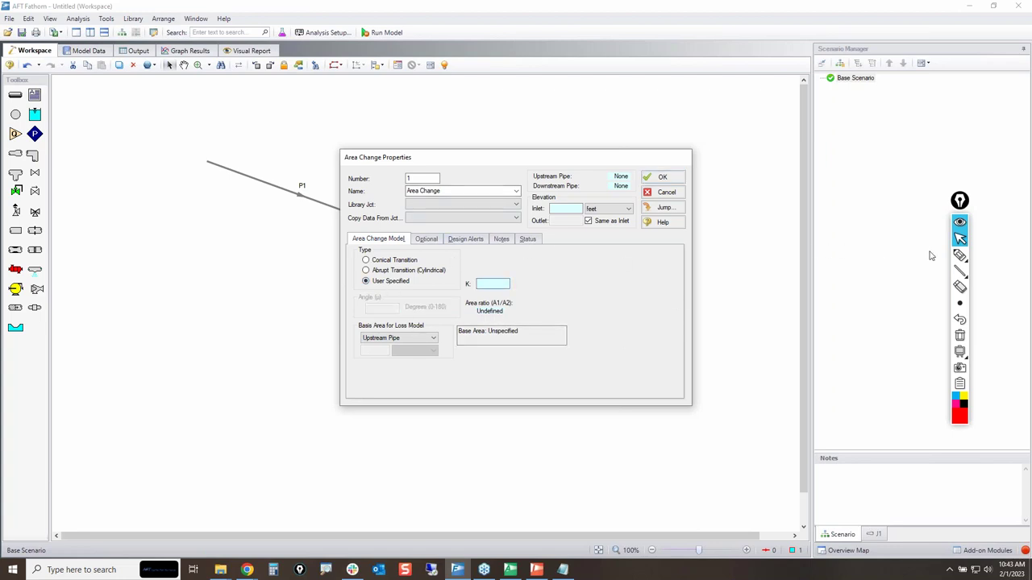
pyautogui.click(960, 255)
pyautogui.moveTo(456, 275)
pyautogui.mouseDown()
pyautogui.moveTo(504, 310)
pyautogui.moveTo(480, 274)
pyautogui.mouseUp()
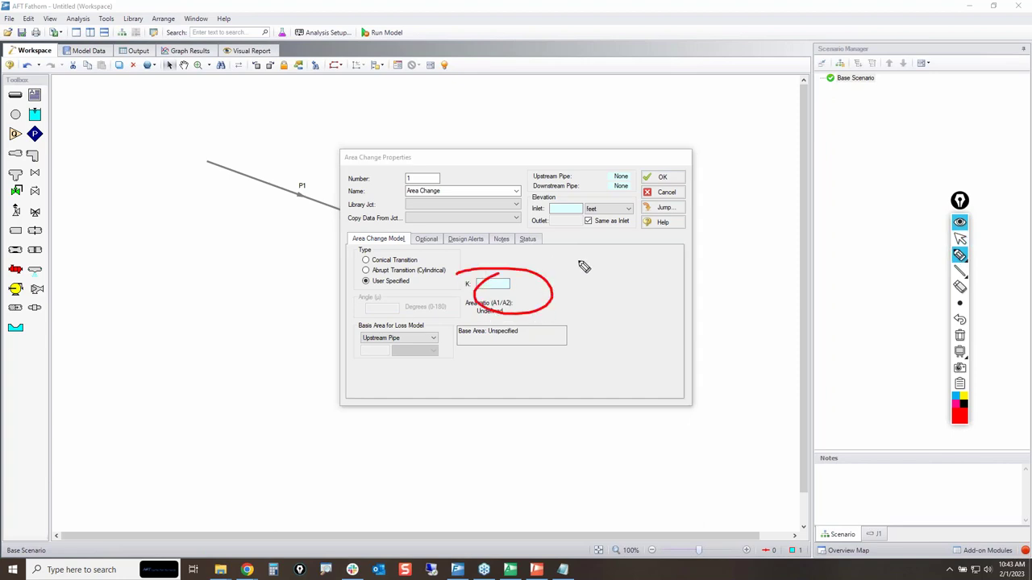
# Step: Clear the marking, name junction J1 Eccentric Reducer #1, set its K to 0.25, and accept with the name displayed on the Workspace
pyautogui.click(960, 239)
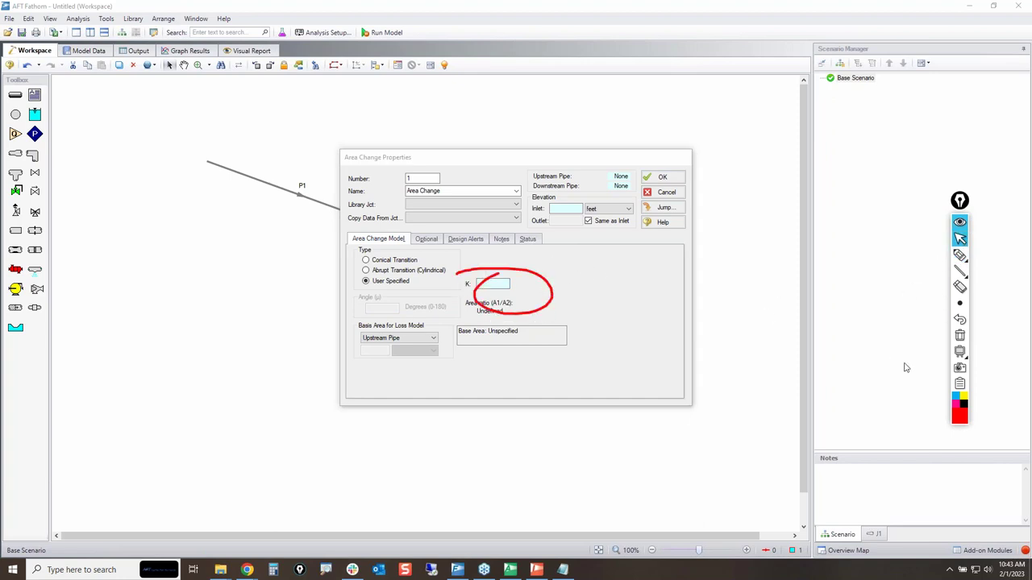
pyautogui.click(960, 335)
pyautogui.click(460, 192)
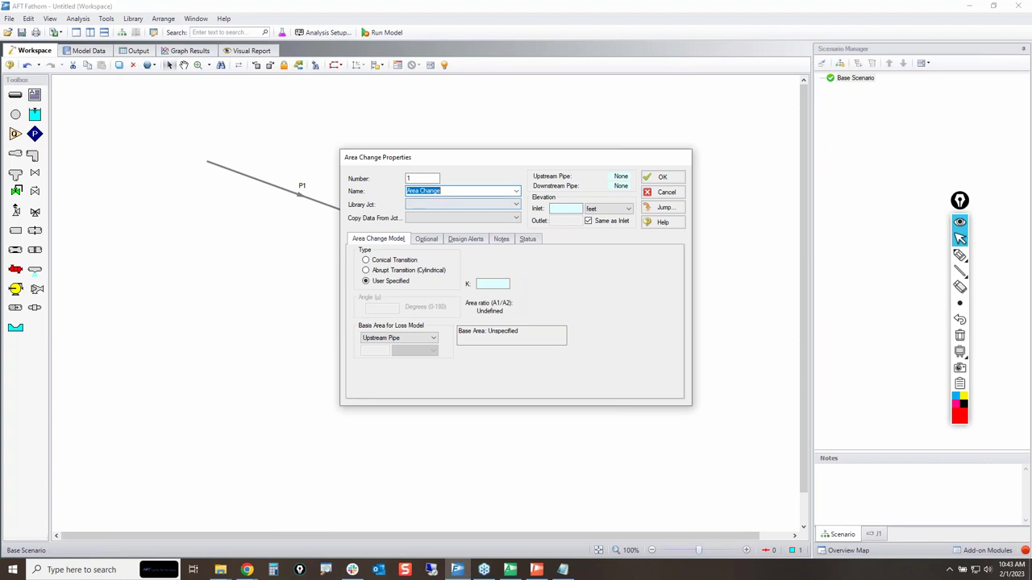
pyautogui.write('Eccentric Reducer #1')
pyautogui.click(496, 286)
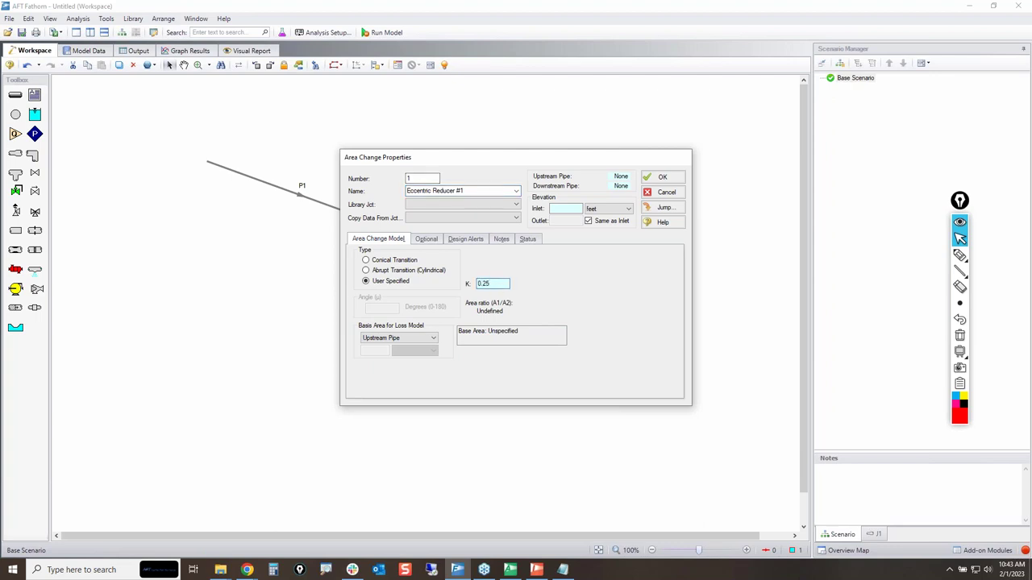
pyautogui.click(660, 177)
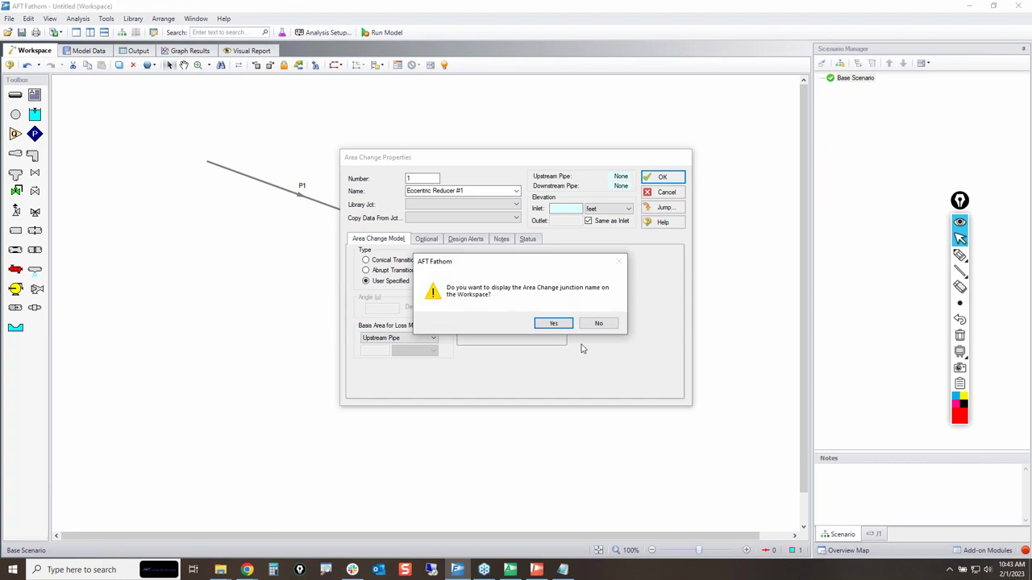
pyautogui.click(552, 324)
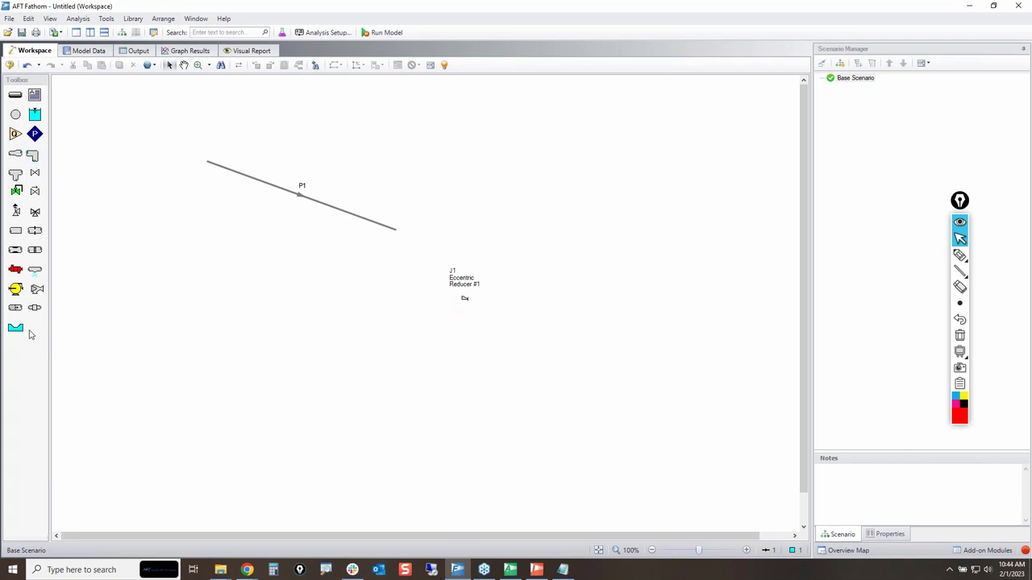
# Step: Add junction J1 to the LOCAL USER LIBRARY as Eccentric Reducer #1, circling the custom junction name and clearing the marking before accepting
pyautogui.click(465, 300)
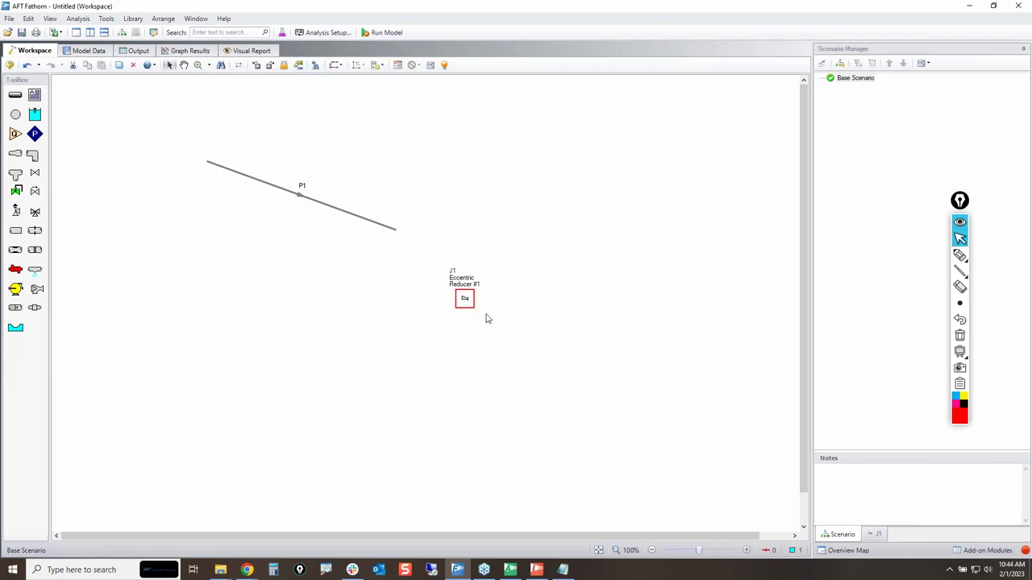
pyautogui.click(133, 19)
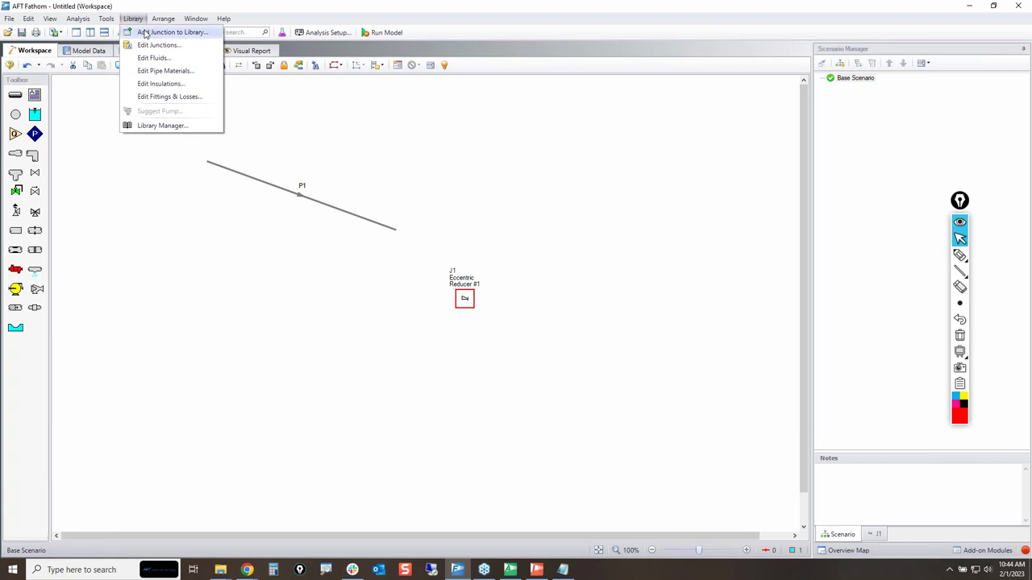
pyautogui.click(145, 33)
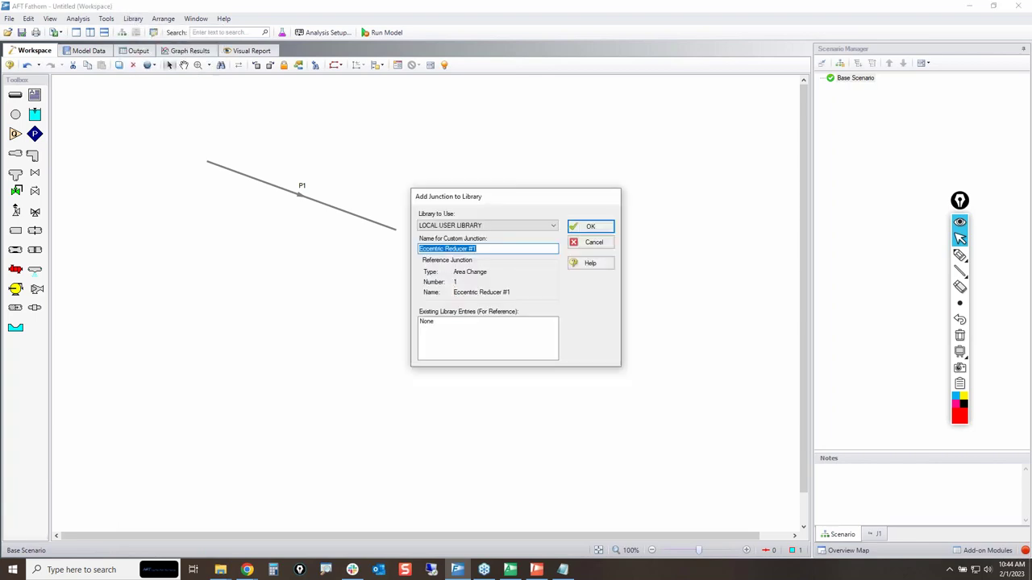
pyautogui.click(959, 255)
pyautogui.moveTo(445, 240)
pyautogui.mouseDown()
pyautogui.moveTo(466, 239)
pyautogui.moveTo(399, 269)
pyautogui.moveTo(470, 246)
pyautogui.mouseUp()
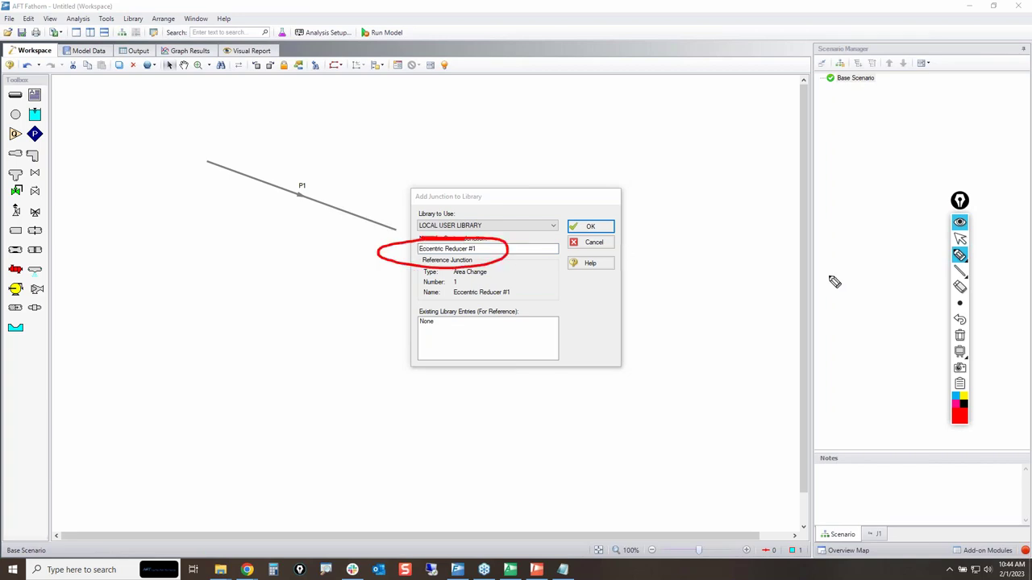
pyautogui.click(959, 334)
pyautogui.click(959, 238)
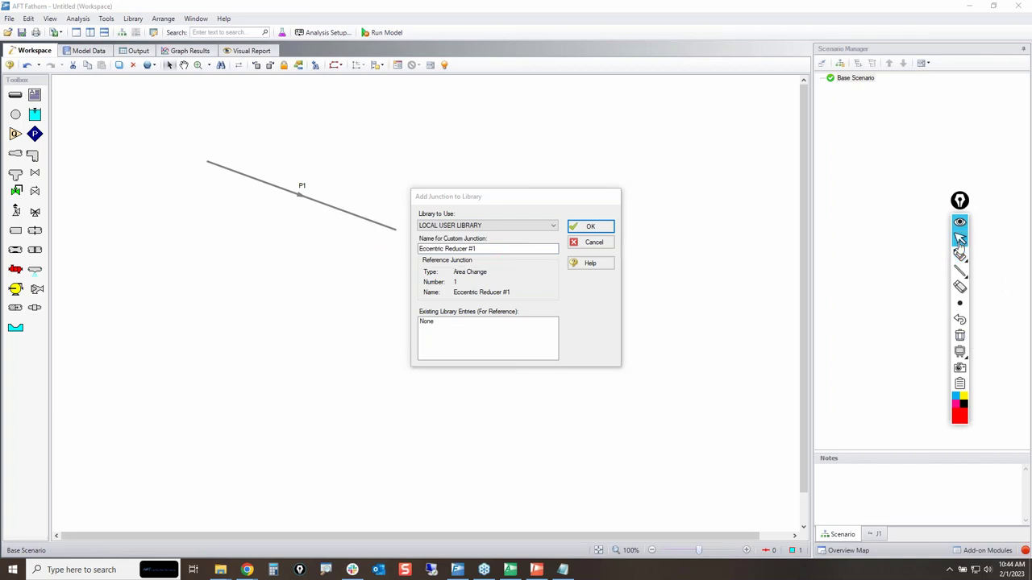
pyautogui.click(601, 228)
pyautogui.click(547, 346)
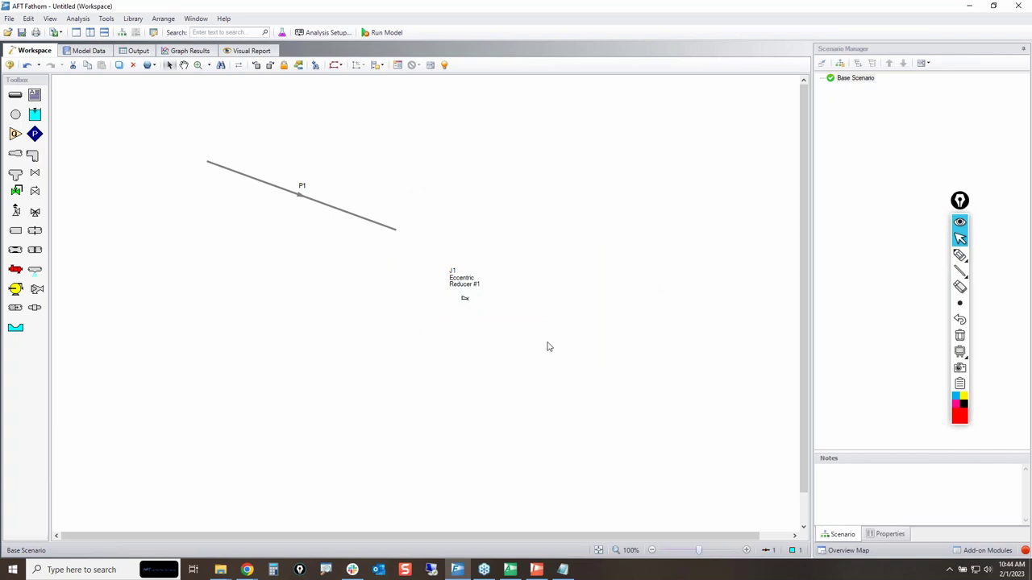
# Step: Place a second Area Change junction below and right of J1, open its properties, and circle the Library Jct field with the annotation pen
pyautogui.click(15, 155)
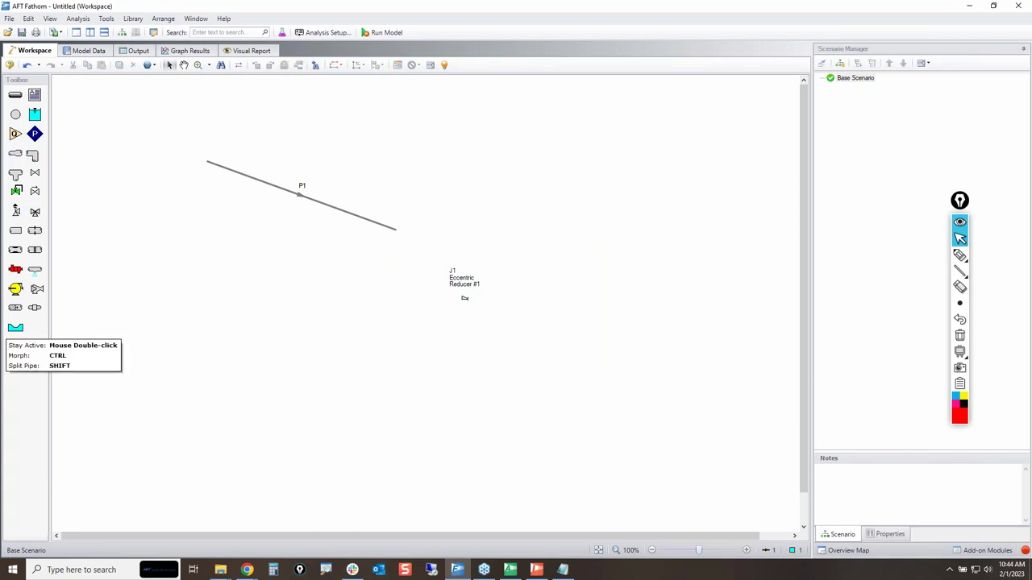
pyautogui.click(516, 385)
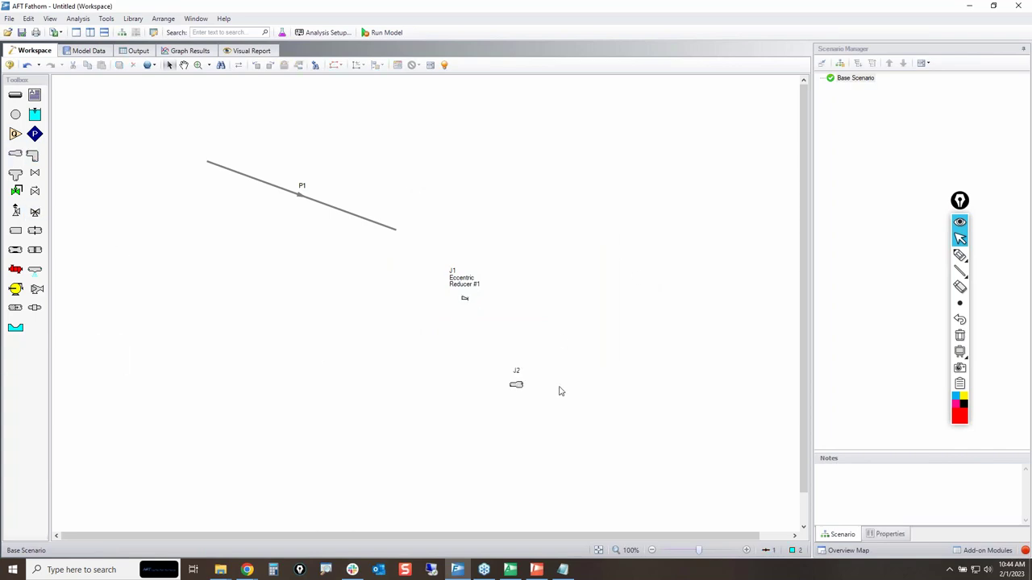
pyautogui.doubleClick(517, 386)
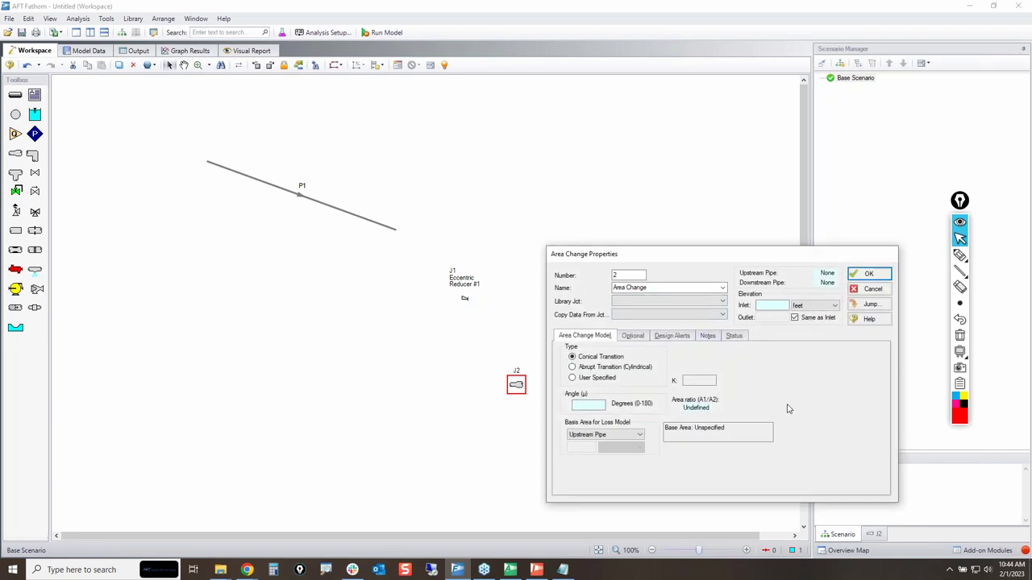
pyautogui.click(959, 255)
pyautogui.moveTo(561, 303)
pyautogui.mouseDown()
pyautogui.moveTo(717, 294)
pyautogui.moveTo(725, 305)
pyautogui.moveTo(542, 311)
pyautogui.moveTo(587, 292)
pyautogui.mouseUp()
pyautogui.click(961, 238)
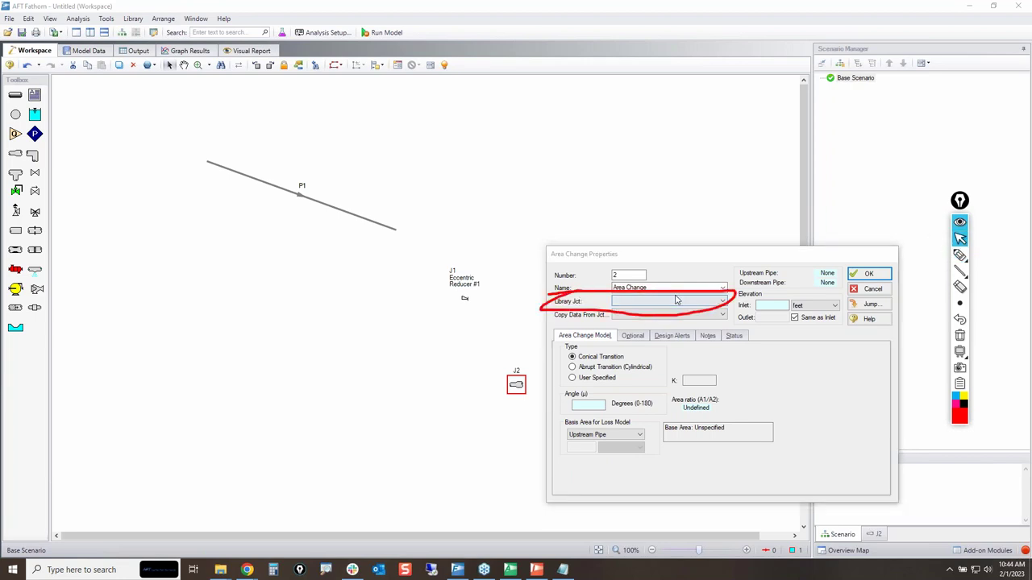
# Step: Apply the library junction Eccentric Reducer #1 to junction J2, clear the marking, and accept the properties
pyautogui.click(675, 301)
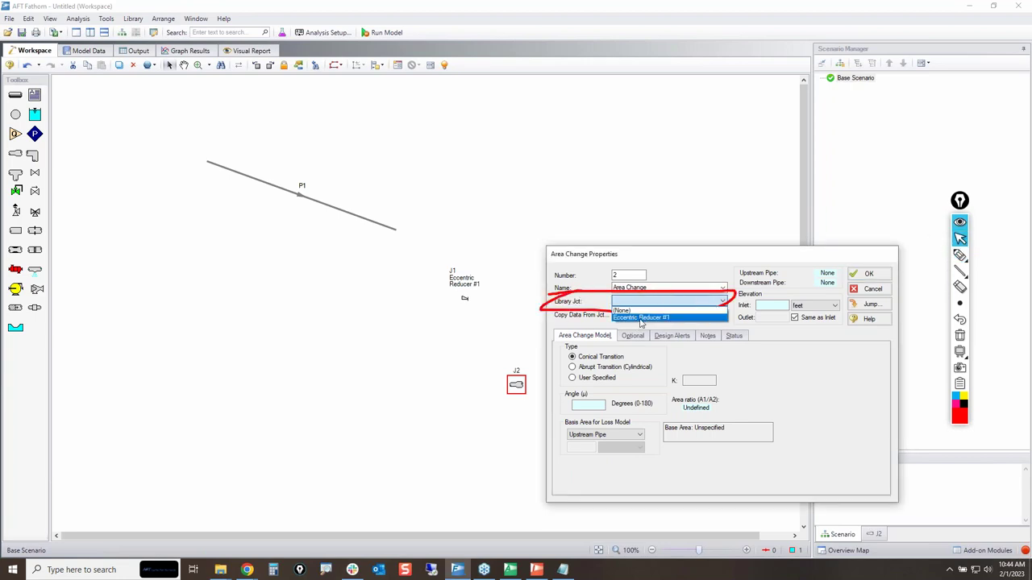
pyautogui.click(641, 317)
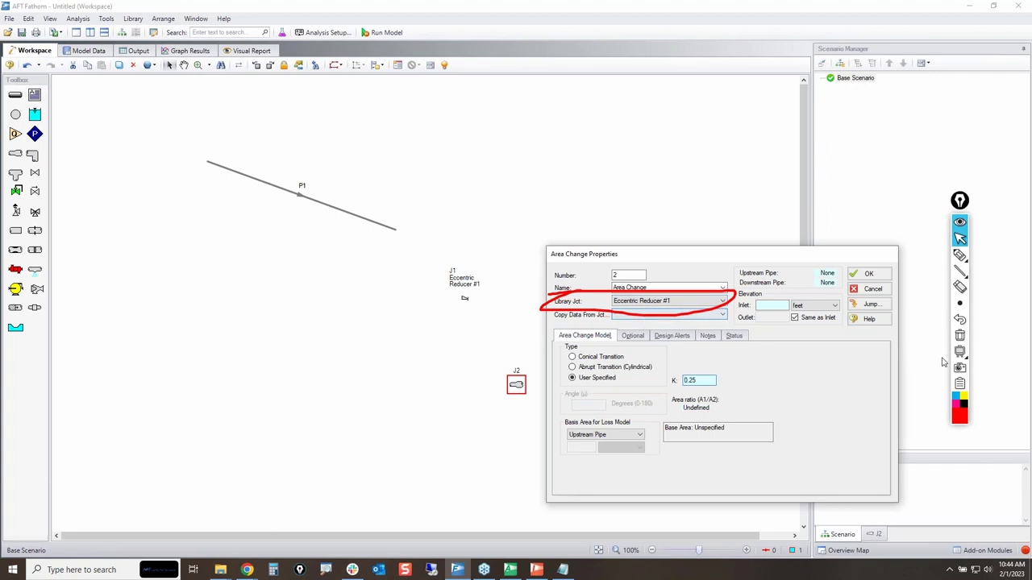
pyautogui.click(960, 335)
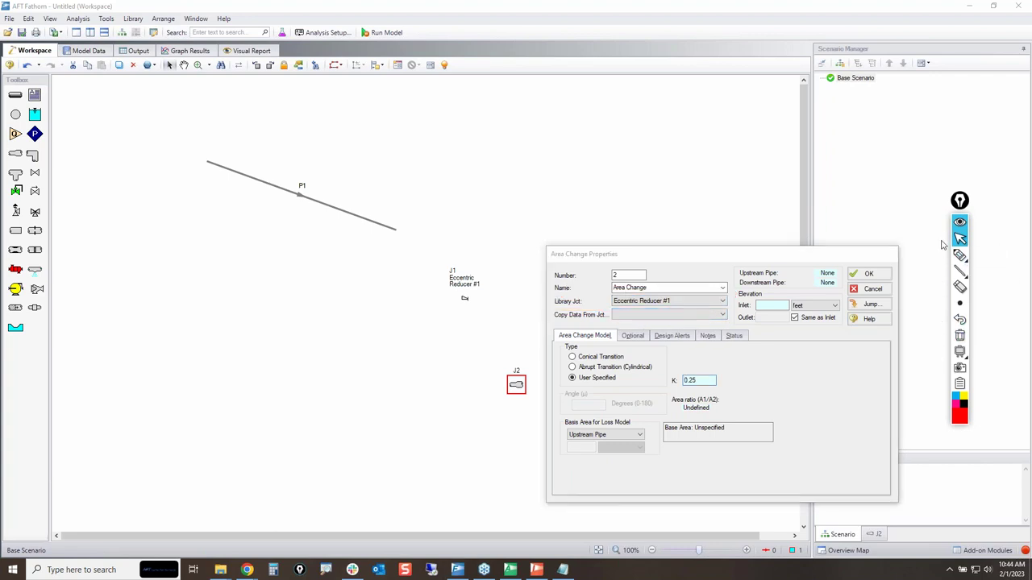
pyautogui.click(866, 274)
pyautogui.click(599, 409)
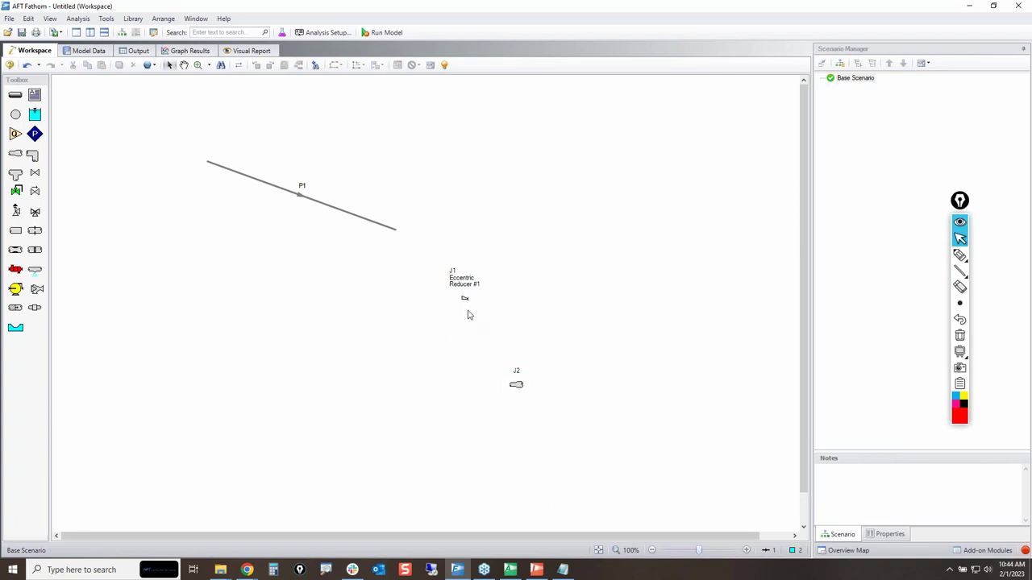
# Step: Look at the available workspace icons for junction J2 and close its properties without changes
pyautogui.doubleClick(518, 387)
pyautogui.click(641, 335)
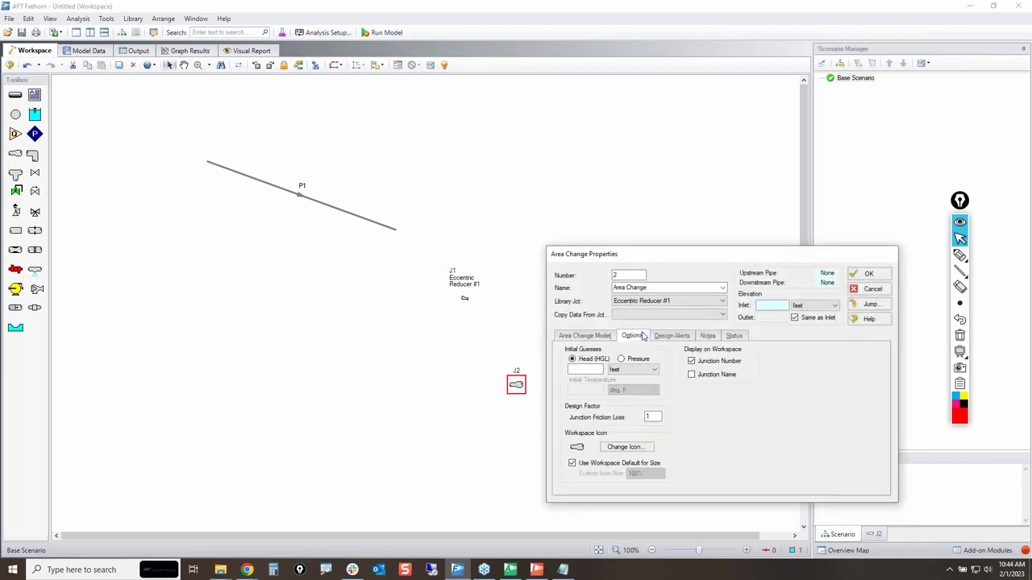
pyautogui.click(625, 447)
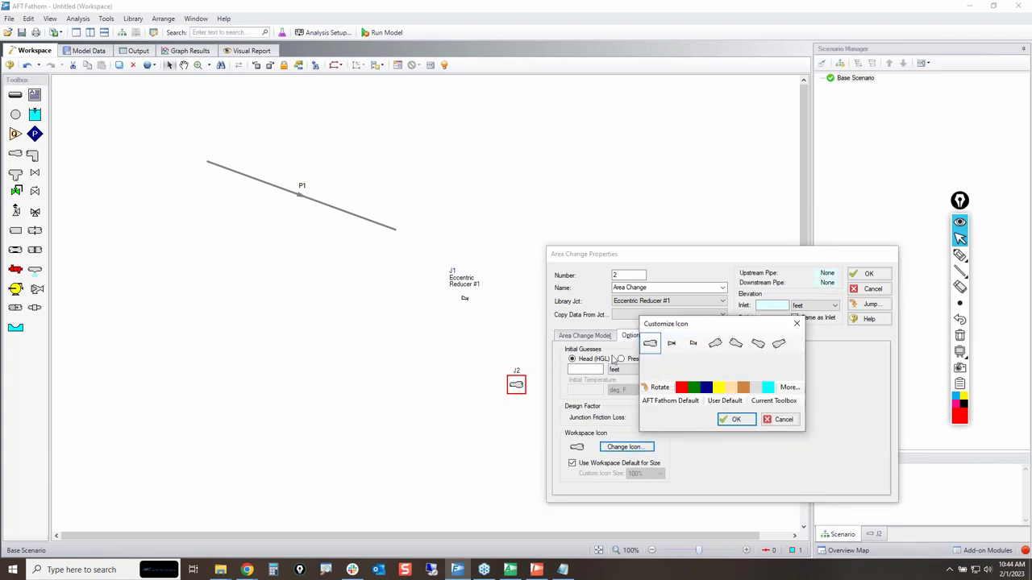
pyautogui.click(771, 426)
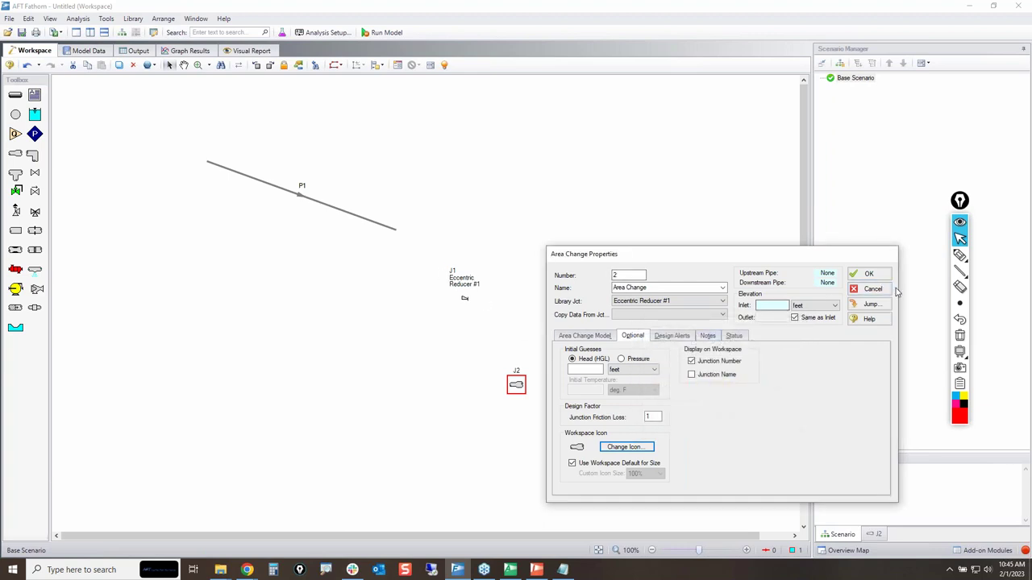
pyautogui.click(871, 288)
pyautogui.click(484, 466)
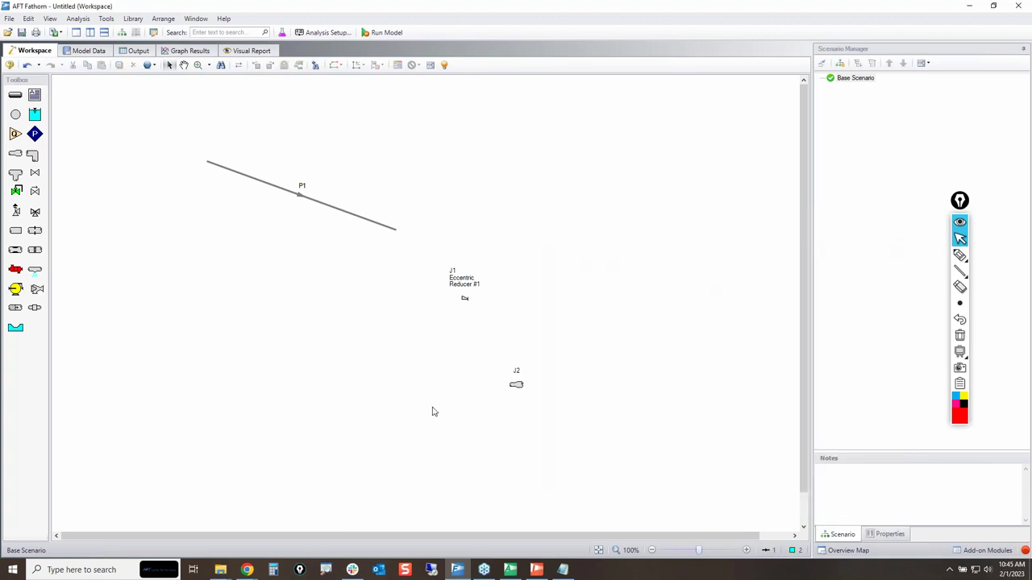
# Step: Review the area change model data of junction J2 and close the properties without changes
pyautogui.doubleClick(518, 387)
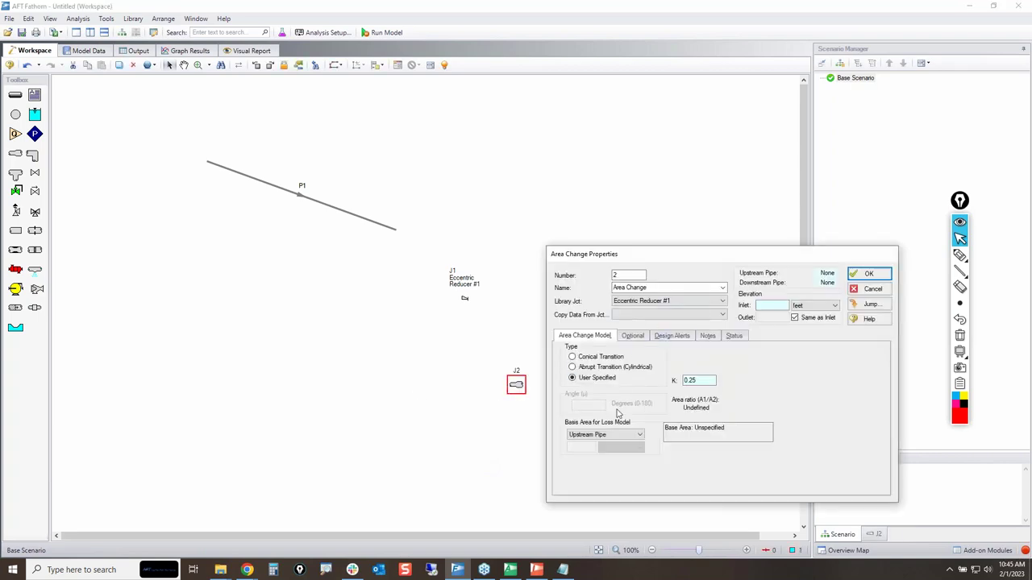
pyautogui.click(871, 289)
pyautogui.click(558, 411)
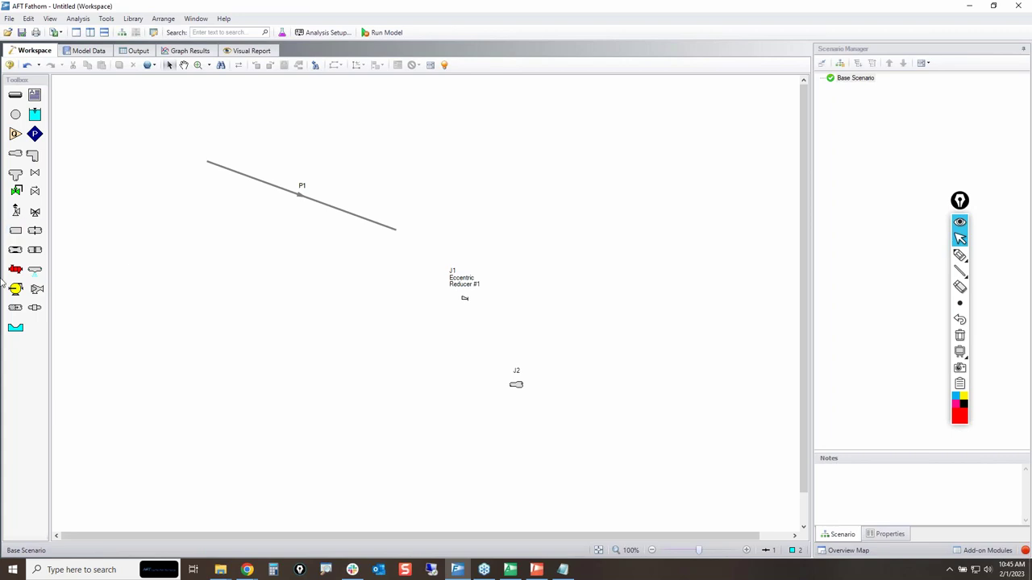
# Step: Place a Pump junction below pipe P1, left of J1, and open its pump curve data entry
pyautogui.moveTo(15, 289); pyautogui.dragTo(241, 281)
pyautogui.click(243, 282)
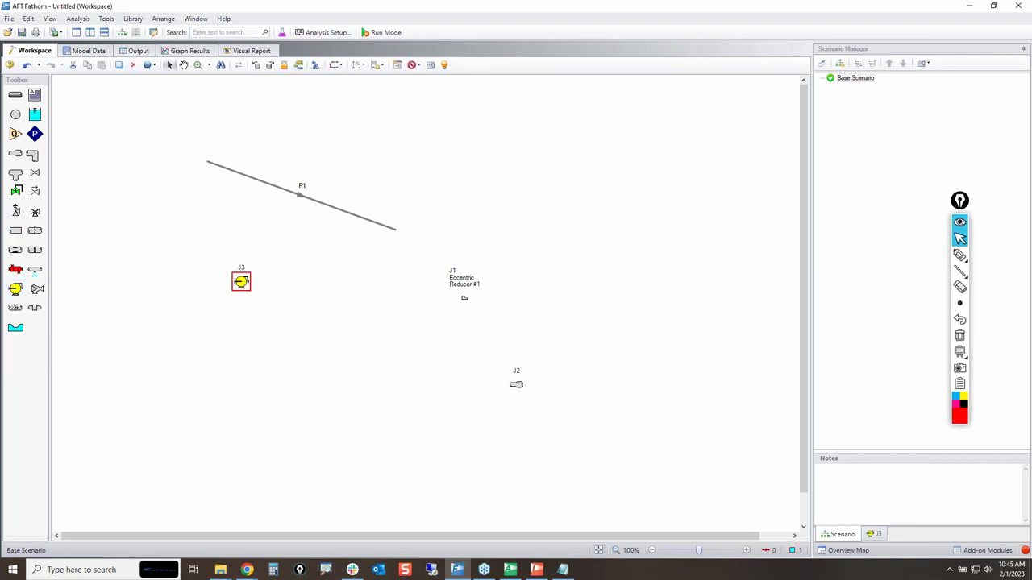
pyautogui.doubleClick(242, 281)
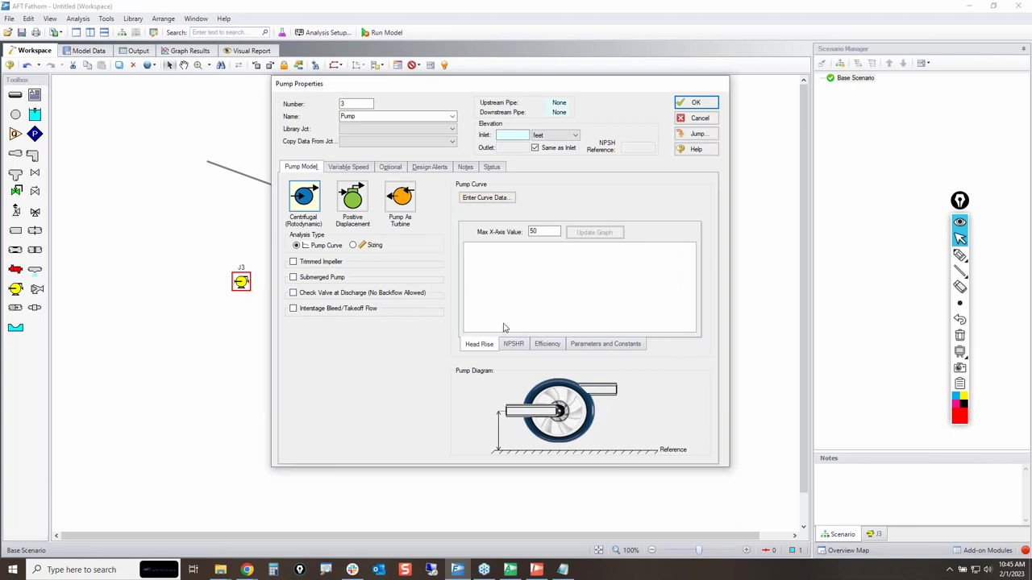
pyautogui.click(494, 199)
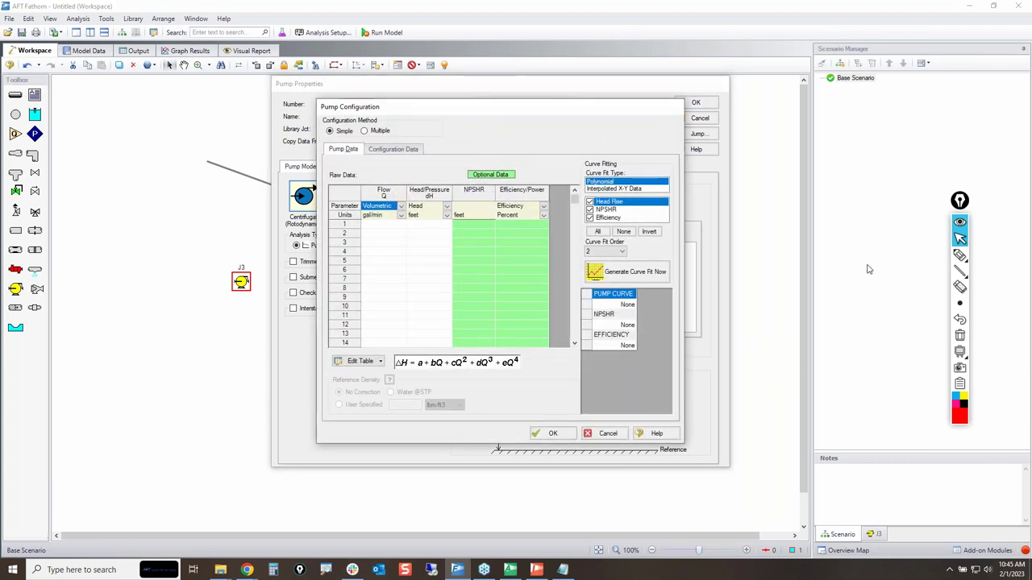
# Step: Mark the Simple and Multiple configuration methods and the raw data table with the annotation pen, draw an arrow to the pump, and clear the markings
pyautogui.click(959, 255)
pyautogui.moveTo(326, 137); pyautogui.dragTo(391, 137)
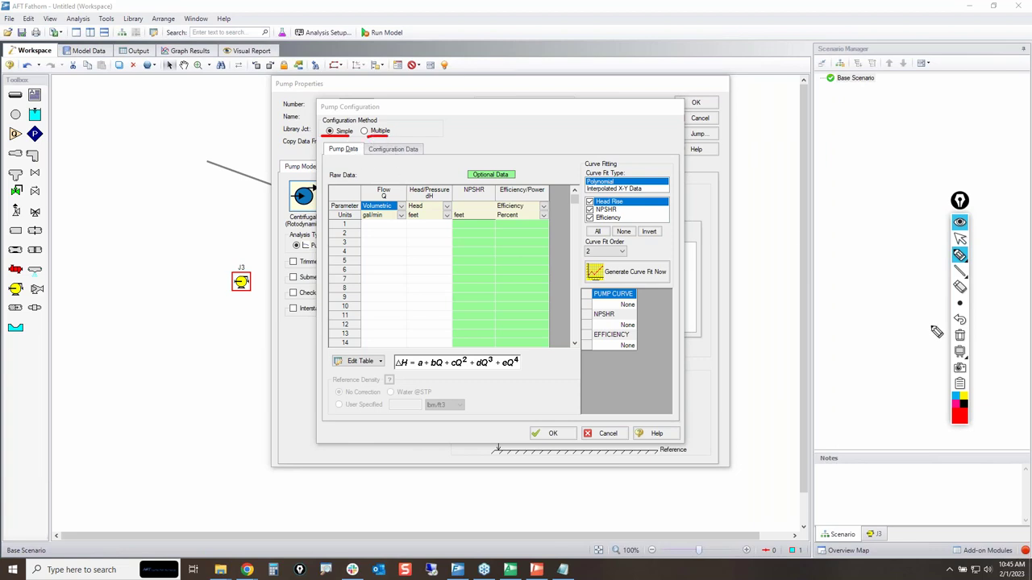
pyautogui.click(959, 335)
pyautogui.moveTo(325, 125)
pyautogui.mouseDown()
pyautogui.moveTo(350, 143)
pyautogui.moveTo(330, 122)
pyautogui.mouseUp()
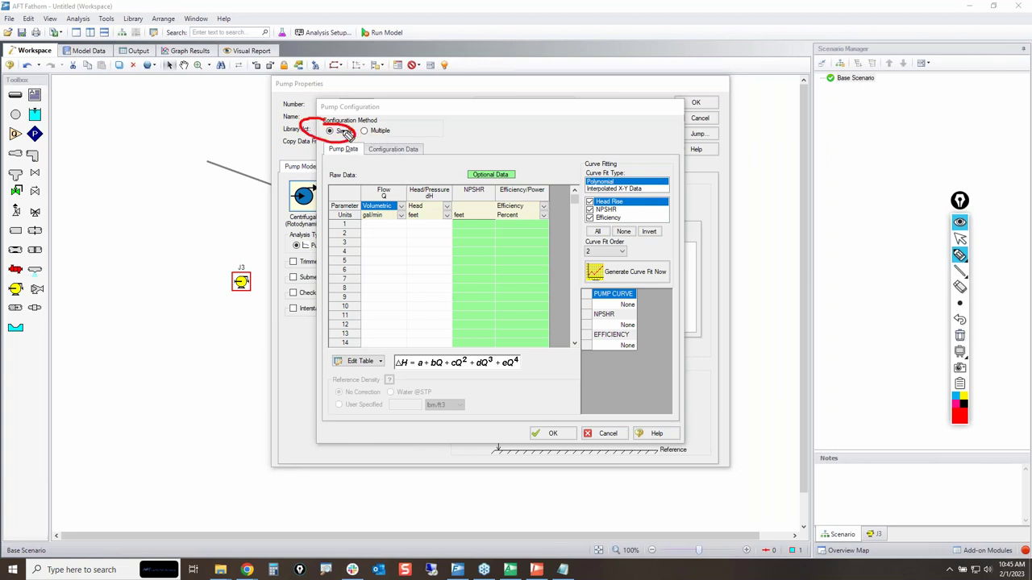
pyautogui.moveTo(407, 211)
pyautogui.mouseDown()
pyautogui.moveTo(532, 313)
pyautogui.moveTo(339, 232)
pyautogui.moveTo(461, 223)
pyautogui.mouseUp()
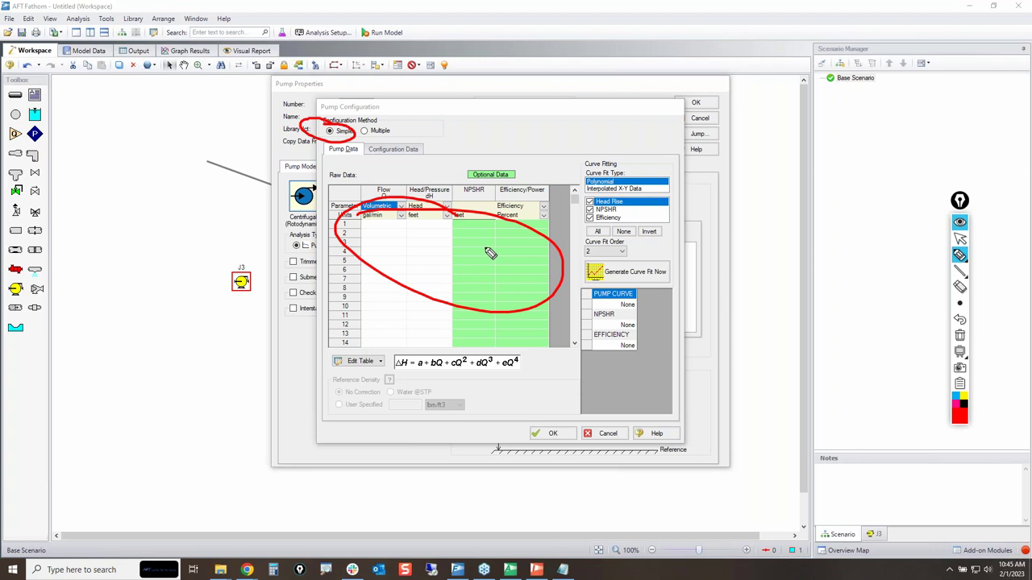
pyautogui.moveTo(458, 313)
pyautogui.mouseDown()
pyautogui.moveTo(301, 374)
pyautogui.moveTo(256, 316)
pyautogui.moveTo(264, 297)
pyautogui.moveTo(242, 301)
pyautogui.moveTo(275, 311)
pyautogui.mouseUp()
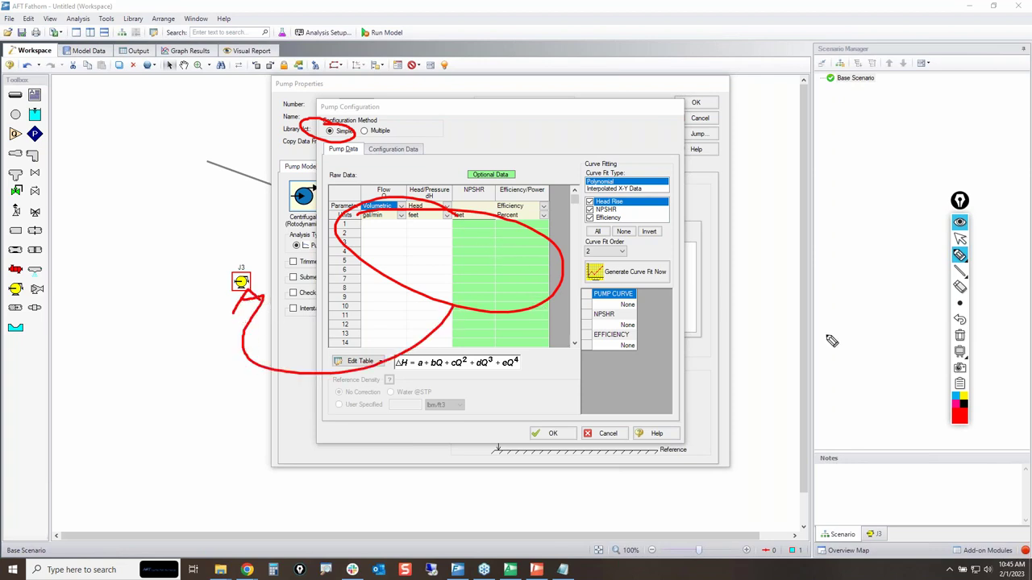
pyautogui.click(959, 334)
pyautogui.click(959, 238)
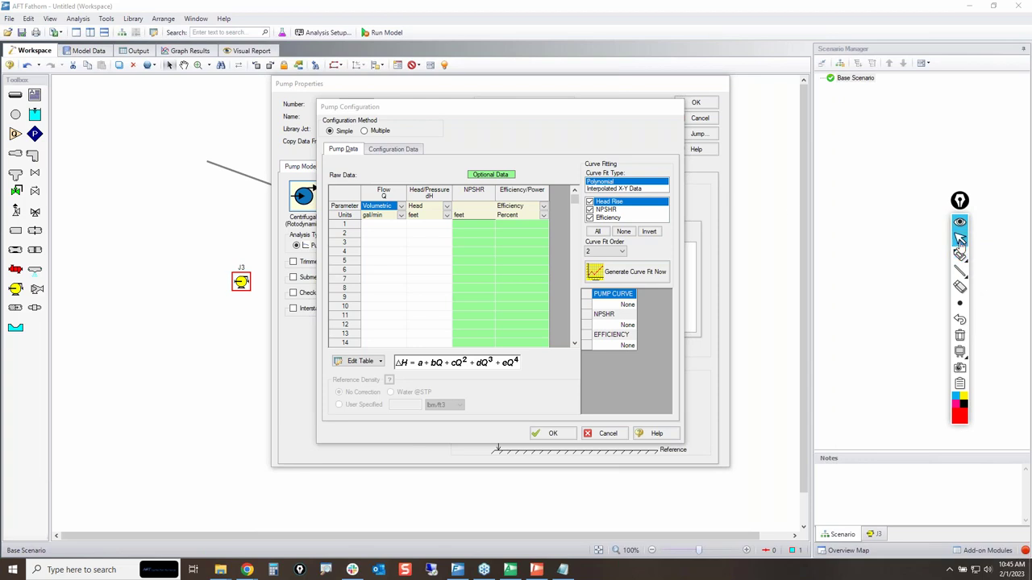
# Step: Set the pump configuration method to Multiple, and circle that option and the raw data table with the annotation pen
pyautogui.click(364, 131)
pyautogui.moveTo(410, 120)
pyautogui.mouseDown()
pyautogui.moveTo(403, 106)
pyautogui.moveTo(278, 86)
pyautogui.moveTo(232, 127)
pyautogui.moveTo(246, 103)
pyautogui.mouseUp()
pyautogui.click(960, 255)
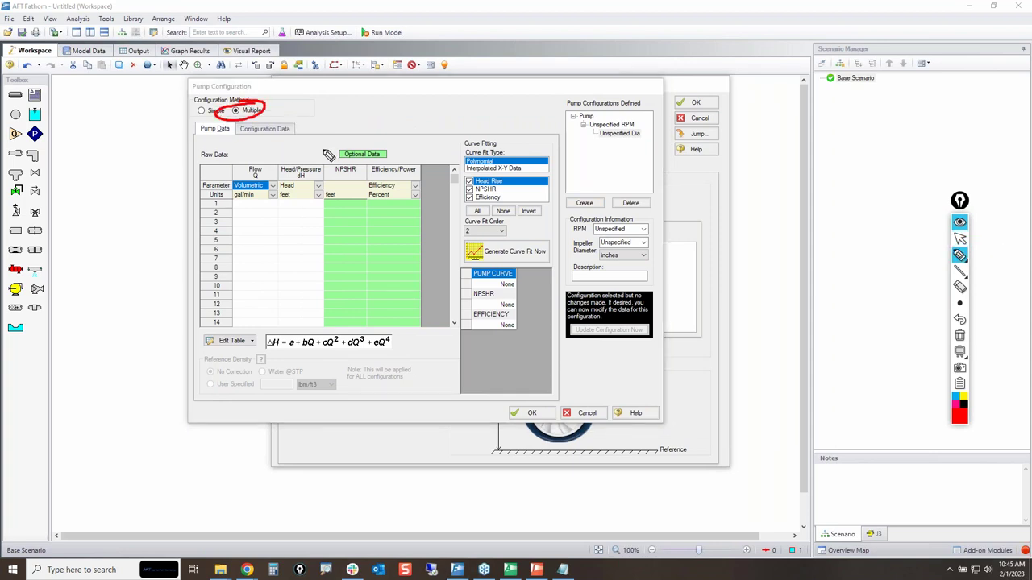
pyautogui.moveTo(225, 175)
pyautogui.mouseDown()
pyautogui.moveTo(435, 194)
pyautogui.moveTo(419, 337)
pyautogui.moveTo(163, 326)
pyautogui.moveTo(208, 172)
pyautogui.mouseUp()
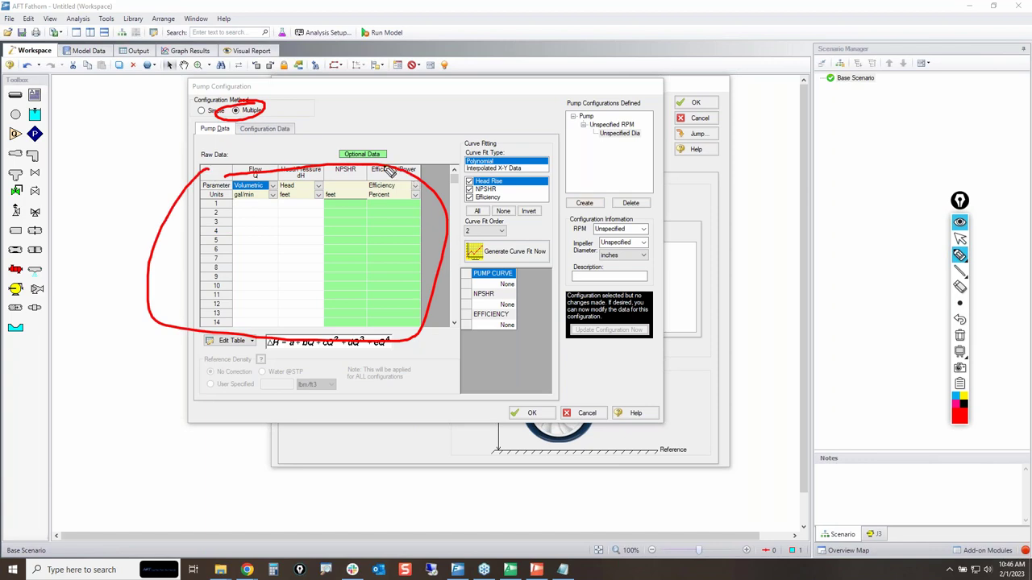
# Step: Draw an annotation arrow from the raw data table to the configuration information, and clear all markings
pyautogui.moveTo(390, 170)
pyautogui.mouseDown()
pyautogui.moveTo(473, 160)
pyautogui.moveTo(585, 207)
pyautogui.moveTo(597, 235)
pyautogui.mouseUp()
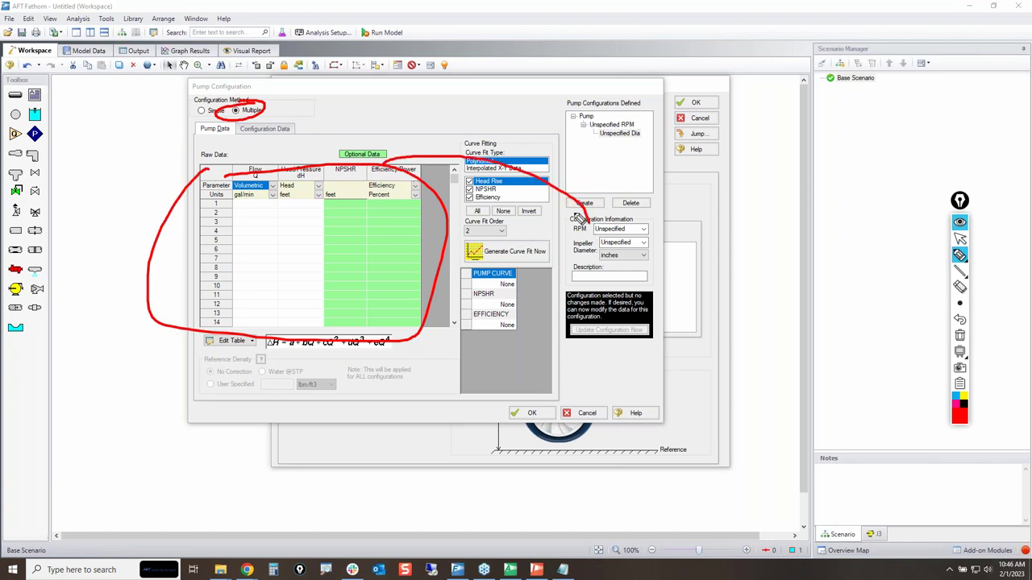
pyautogui.moveTo(395, 170)
pyautogui.mouseDown()
pyautogui.moveTo(532, 206)
pyautogui.moveTo(582, 243)
pyautogui.moveTo(578, 234)
pyautogui.moveTo(579, 247)
pyautogui.moveTo(595, 211)
pyautogui.moveTo(589, 230)
pyautogui.mouseUp()
pyautogui.click(959, 335)
pyautogui.click(960, 239)
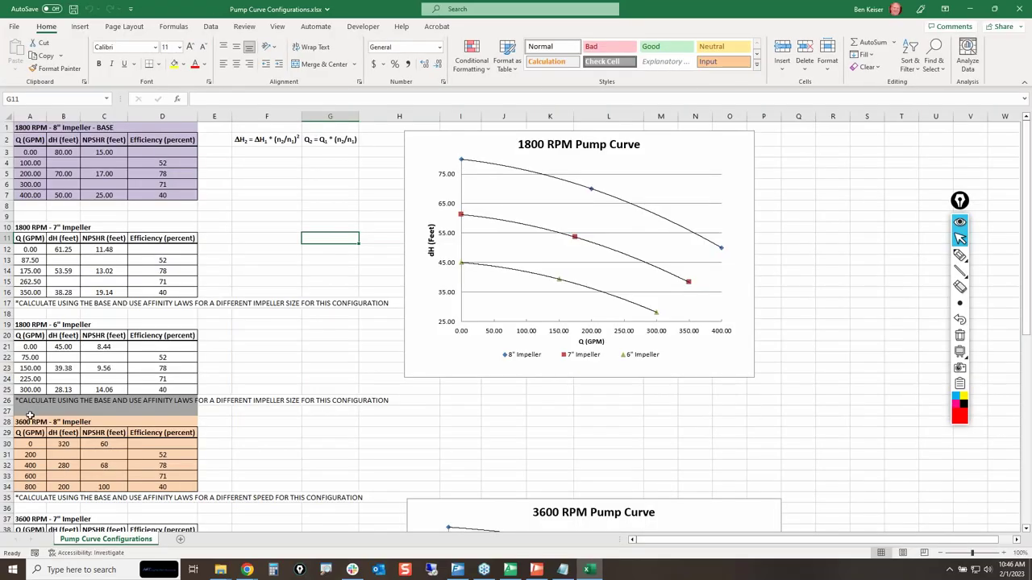
# Step: Switch to Pump Curve Configurations.xlsx in Excel and examine the 1800 RPM data for the 8" base impeller and the 7" impeller
pyautogui.click(75, 213)
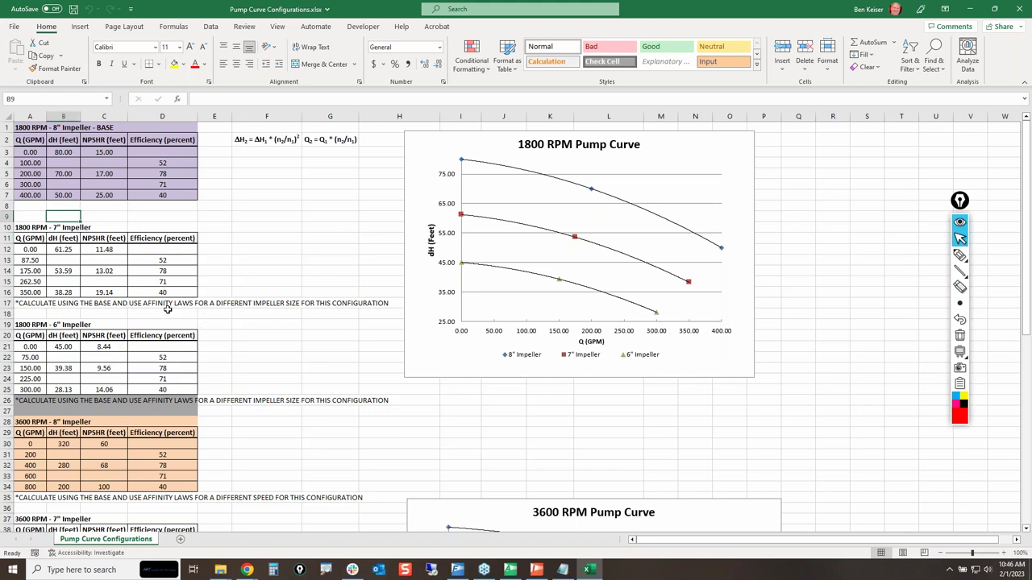
pyautogui.click(32, 129)
pyautogui.moveTo(32, 130)
pyautogui.mouseDown()
pyautogui.moveTo(64, 133)
pyautogui.moveTo(193, 206)
pyautogui.moveTo(193, 195)
pyautogui.mouseUp()
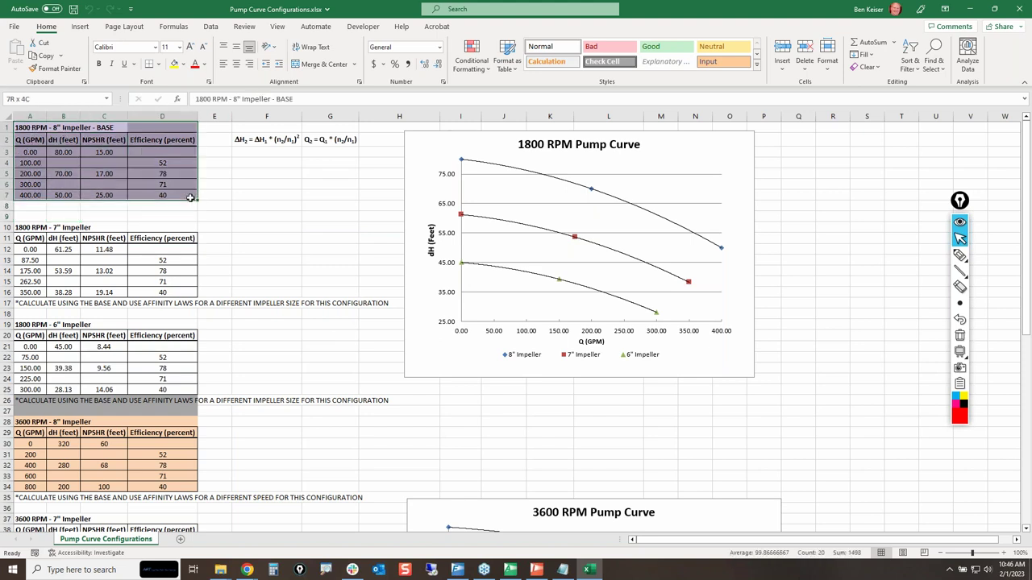
pyautogui.click(50, 130)
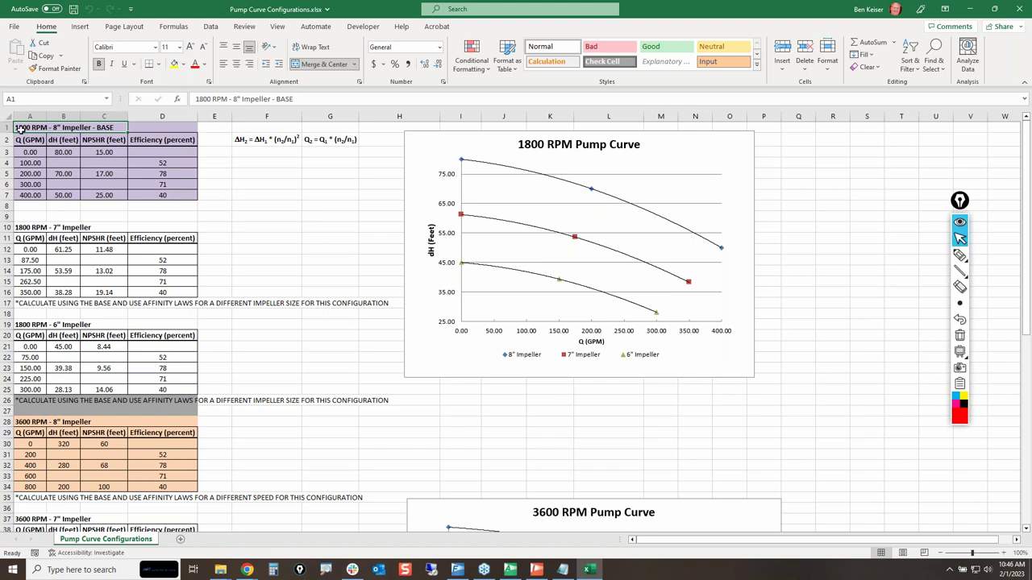
pyautogui.moveTo(20, 249); pyautogui.dragTo(184, 293)
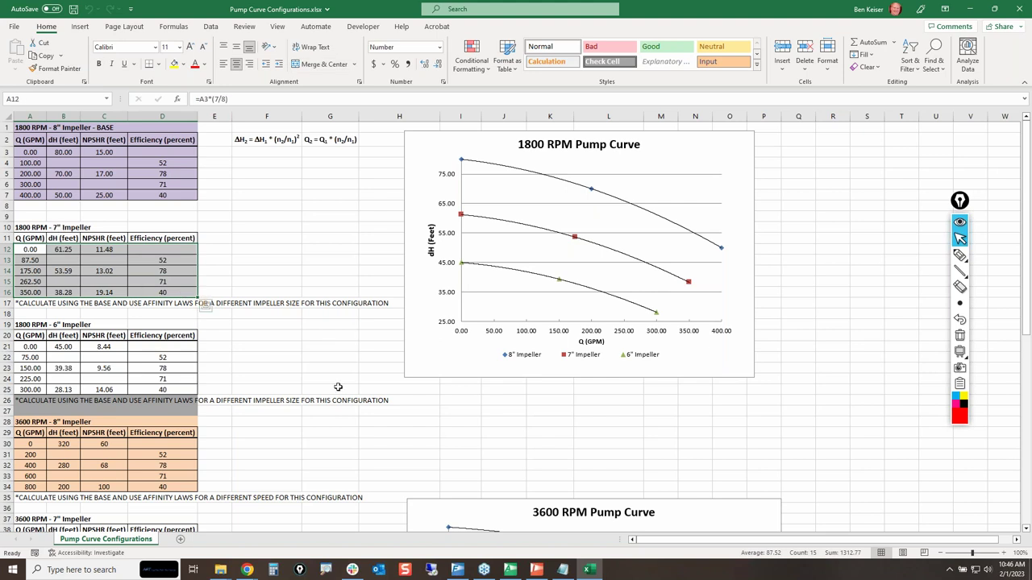
pyautogui.click(484, 423)
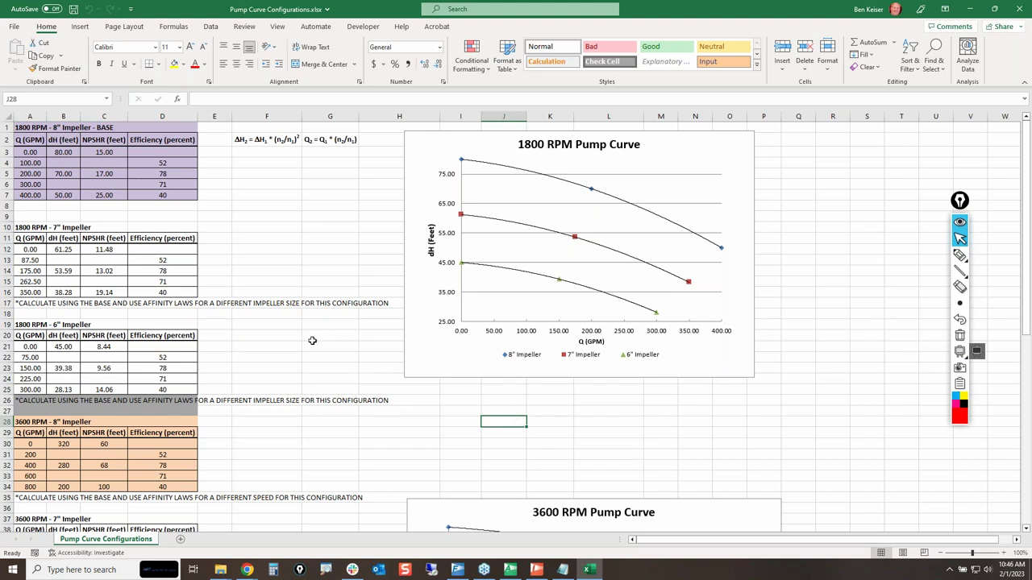
# Step: Copy the 1800 RPM, 8" impeller data in A3:D7 and switch back to the pump configuration in AFT Fathom
pyautogui.click(30, 154)
pyautogui.moveTo(30, 154); pyautogui.dragTo(179, 197)
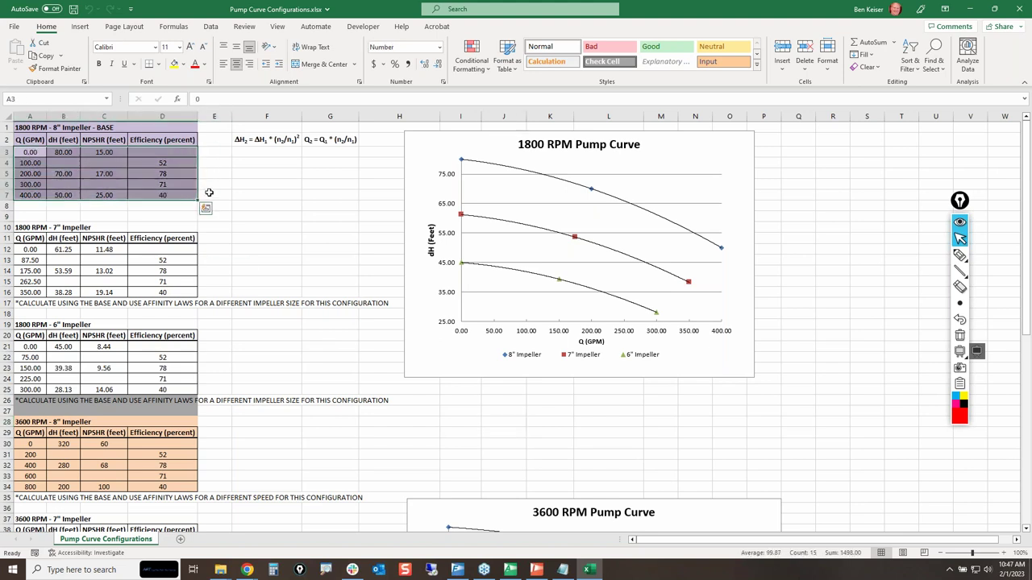
pyautogui.hotkey('ctrl', 'c')
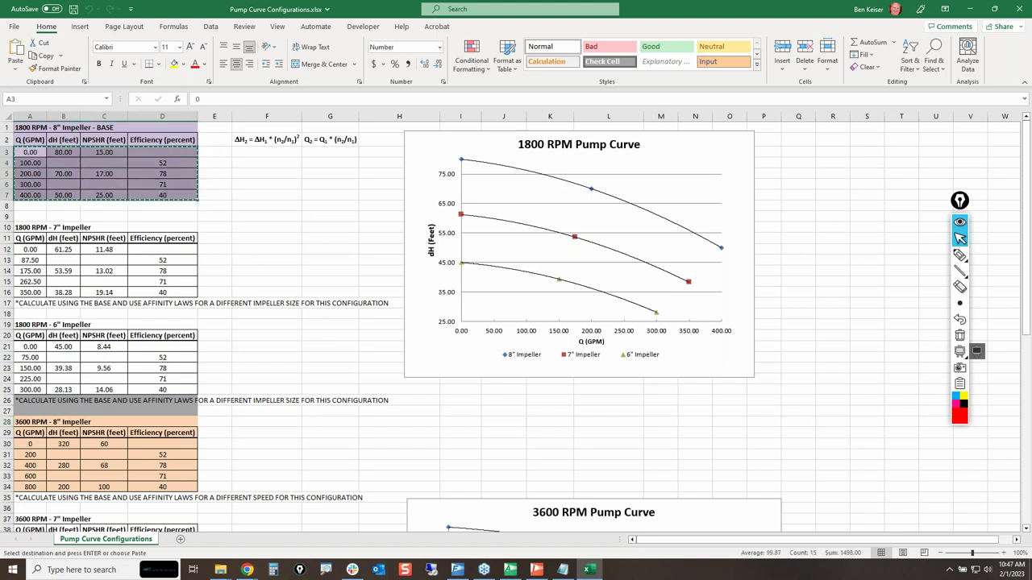
pyautogui.hotkey('alt', 'Tab')
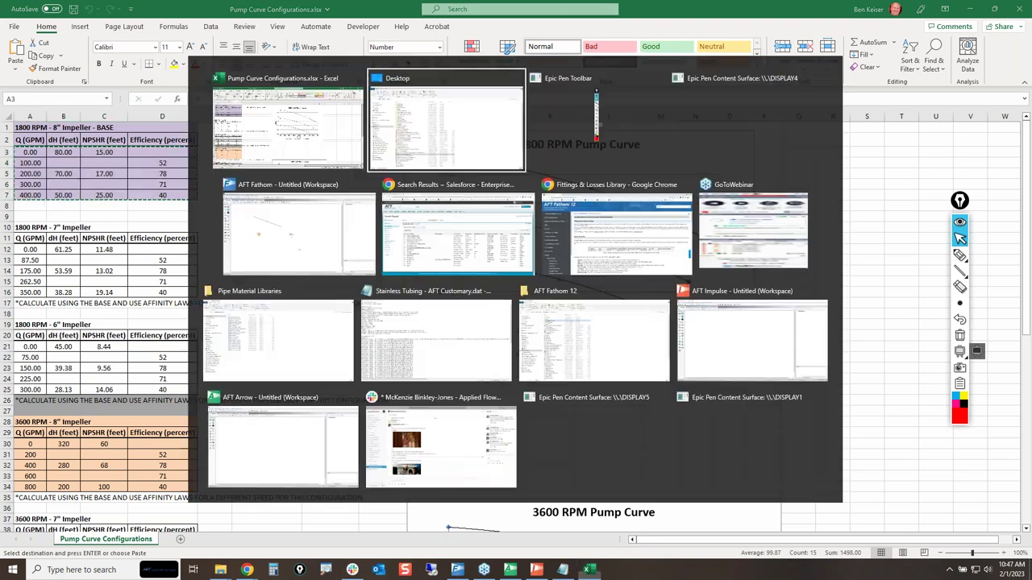
pyautogui.press('Tab')
pyautogui.press('Tab')
pyautogui.press('Tab')
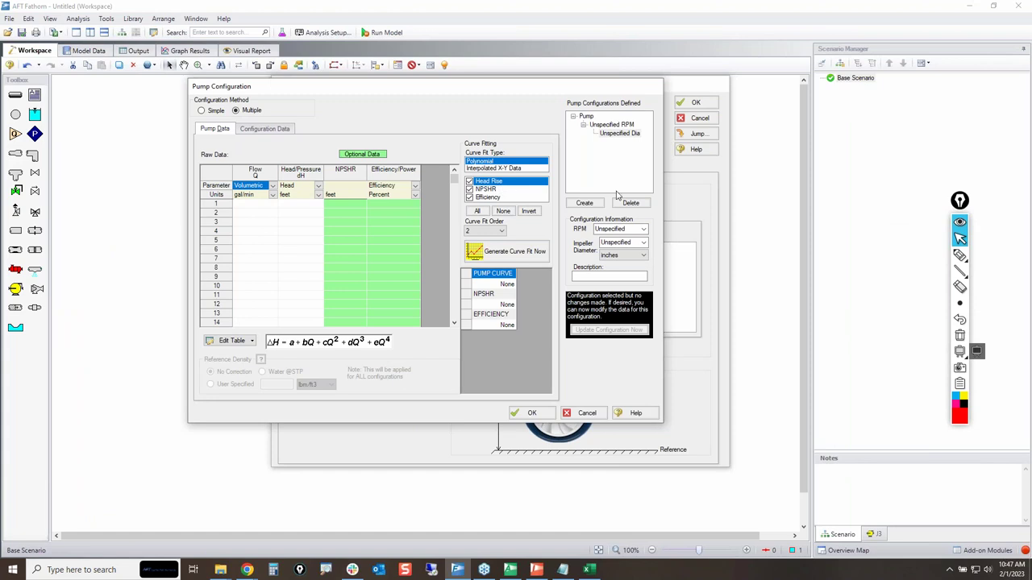
# Step: Delete the pump configuration with unspecified RPM and impeller diameter
pyautogui.click(620, 133)
pyautogui.click(629, 202)
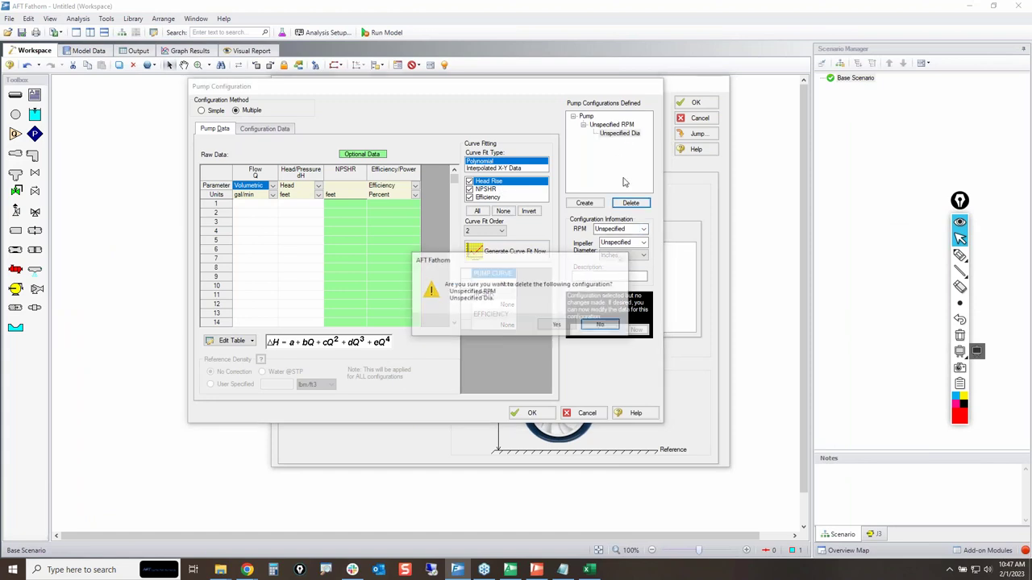
pyautogui.click(555, 327)
# Step: Create a pump configuration with 1800 RPM, an 8 inch impeller diameter and the description Model 1
pyautogui.click(585, 203)
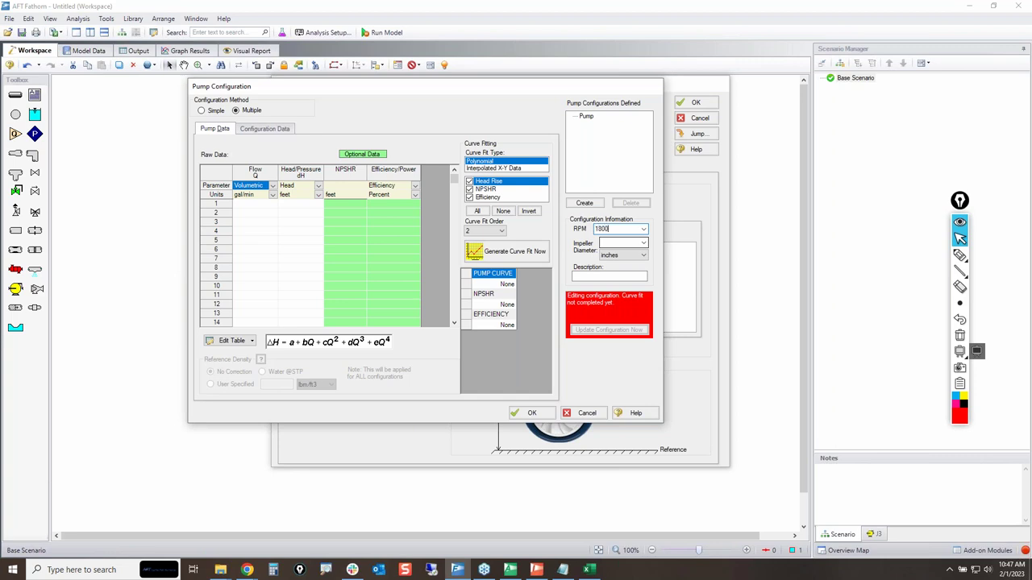
pyautogui.click(603, 243)
pyautogui.click(599, 276)
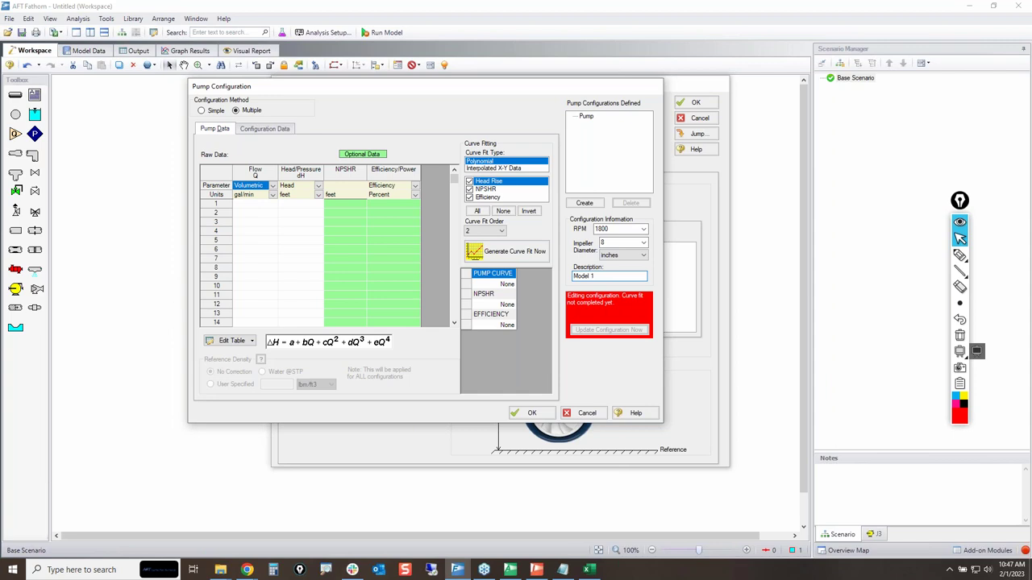
pyautogui.click(277, 204)
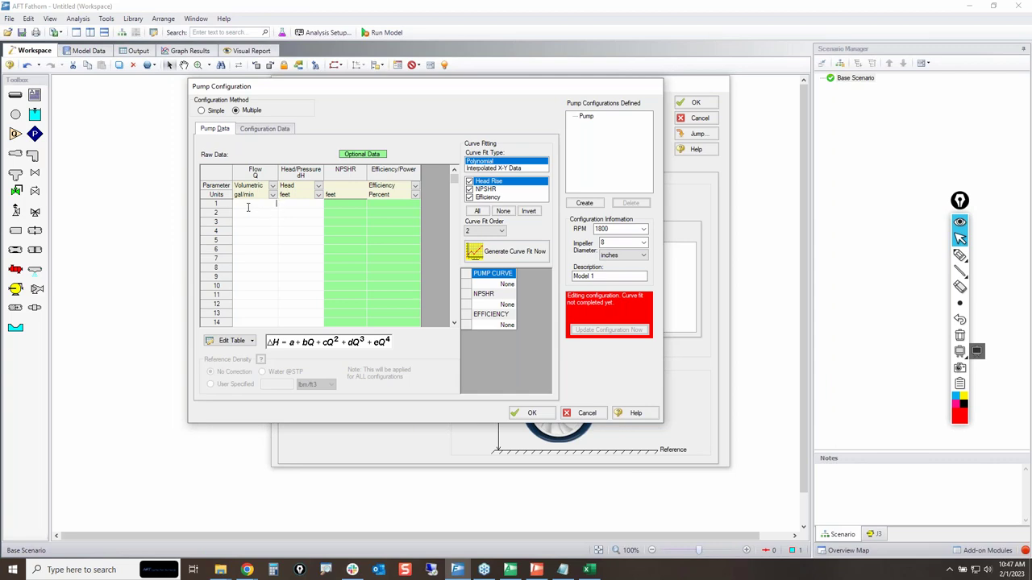
# Step: Circle the Edit Table control with the annotation pen, and paste the copied 8" impeller data into the raw data table
pyautogui.click(959, 255)
pyautogui.moveTo(200, 342); pyautogui.dragTo(196, 349)
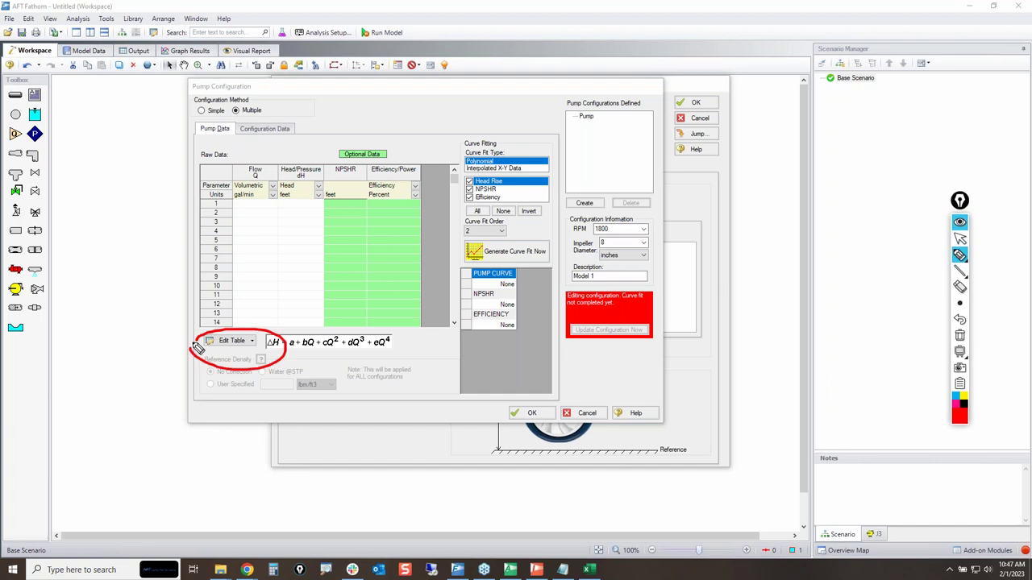
pyautogui.click(961, 238)
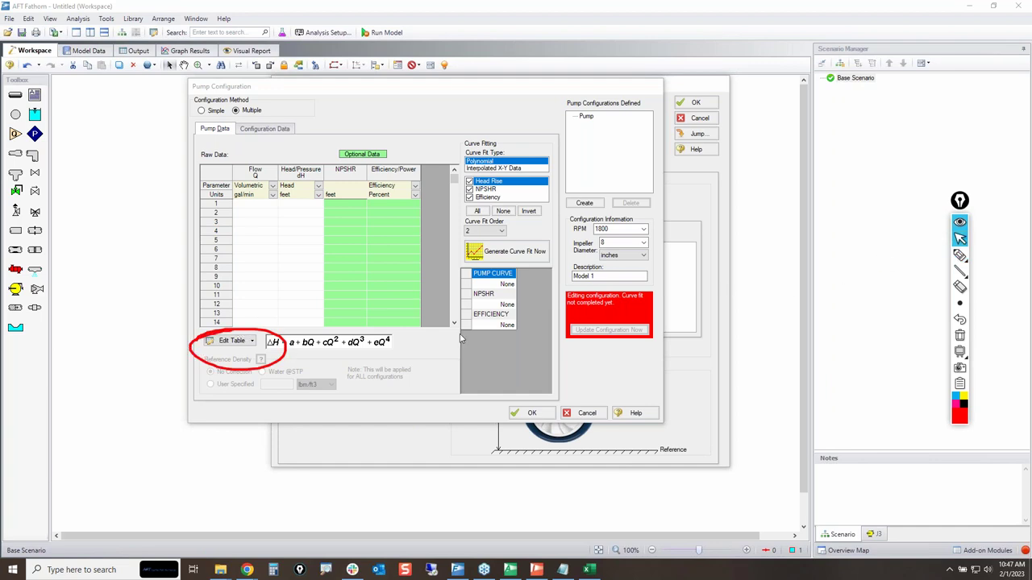
pyautogui.click(251, 341)
pyautogui.click(252, 355)
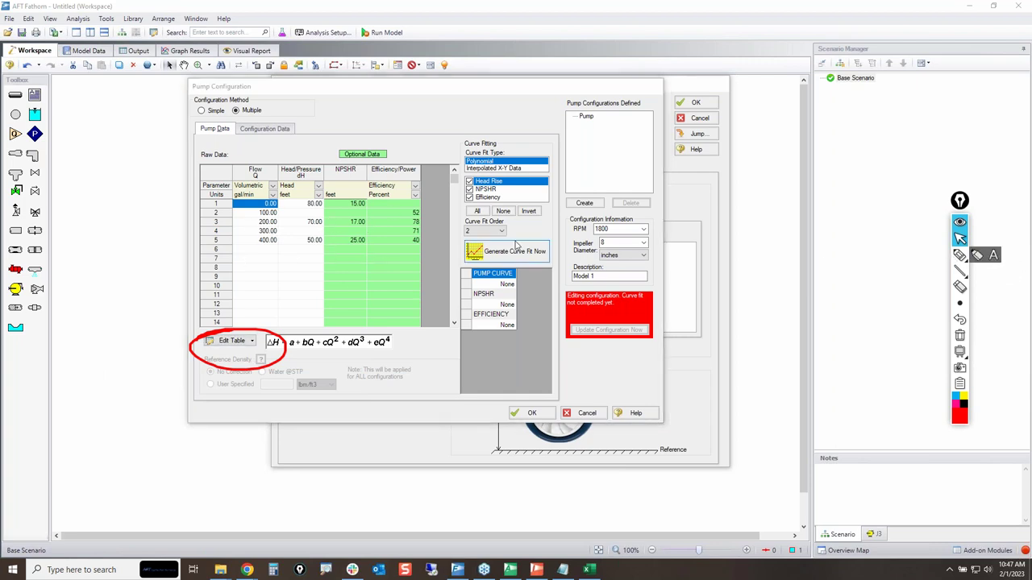
# Step: Circle the curve fit control with the annotation pen, generate the Model 1 curve fit, and clear the markings
pyautogui.click(975, 257)
pyautogui.moveTo(445, 243); pyautogui.dragTo(444, 242)
pyautogui.click(960, 239)
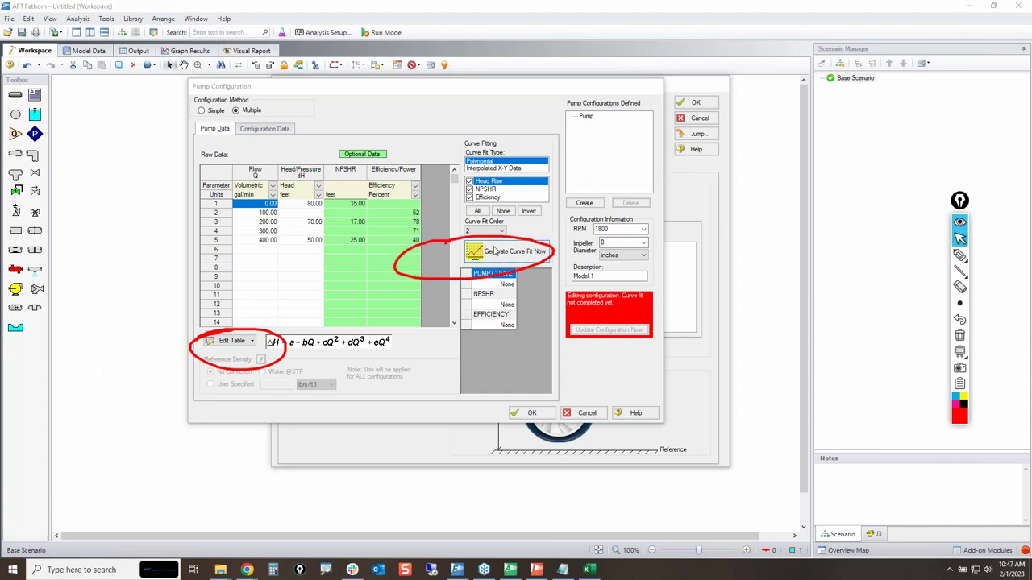
pyautogui.click(495, 251)
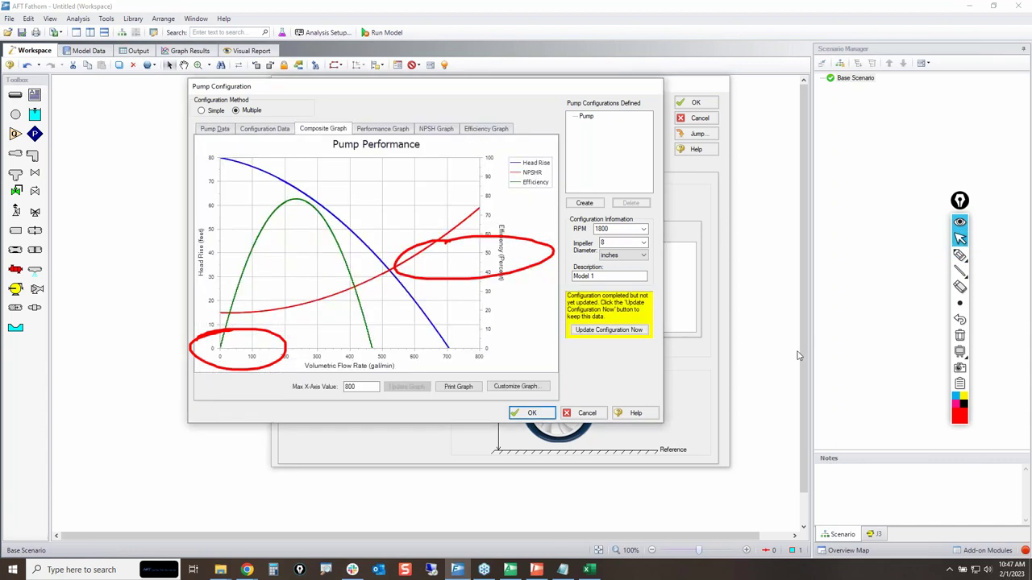
pyautogui.click(959, 336)
# Step: Circle the RPM and impeller diameter and the performance curves with the annotation pen, link them with an arrow, and clear the markings
pyautogui.click(959, 254)
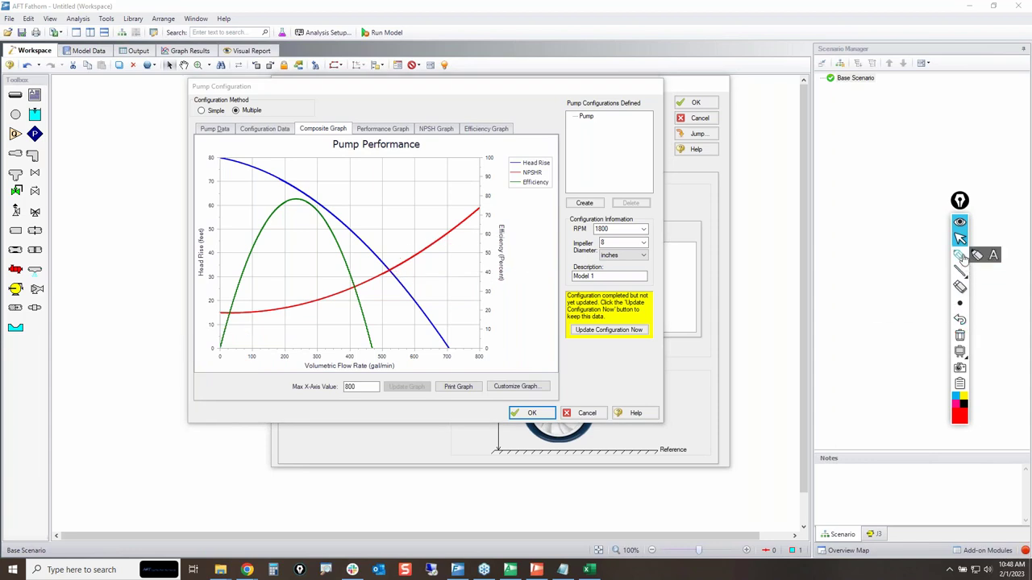
pyautogui.moveTo(568, 221)
pyautogui.mouseDown()
pyautogui.moveTo(657, 231)
pyautogui.moveTo(558, 247)
pyautogui.mouseUp()
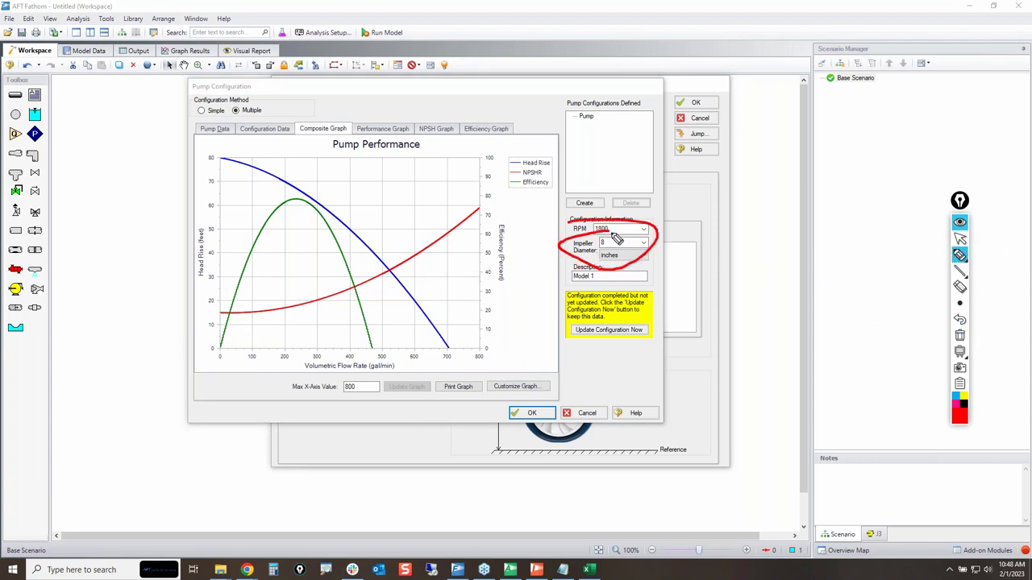
pyautogui.moveTo(268, 205)
pyautogui.mouseDown()
pyautogui.moveTo(326, 190)
pyautogui.moveTo(329, 301)
pyautogui.moveTo(370, 208)
pyautogui.mouseUp()
pyautogui.moveTo(407, 238)
pyautogui.mouseDown()
pyautogui.moveTo(556, 249)
pyautogui.moveTo(540, 230)
pyautogui.moveTo(532, 258)
pyautogui.mouseUp()
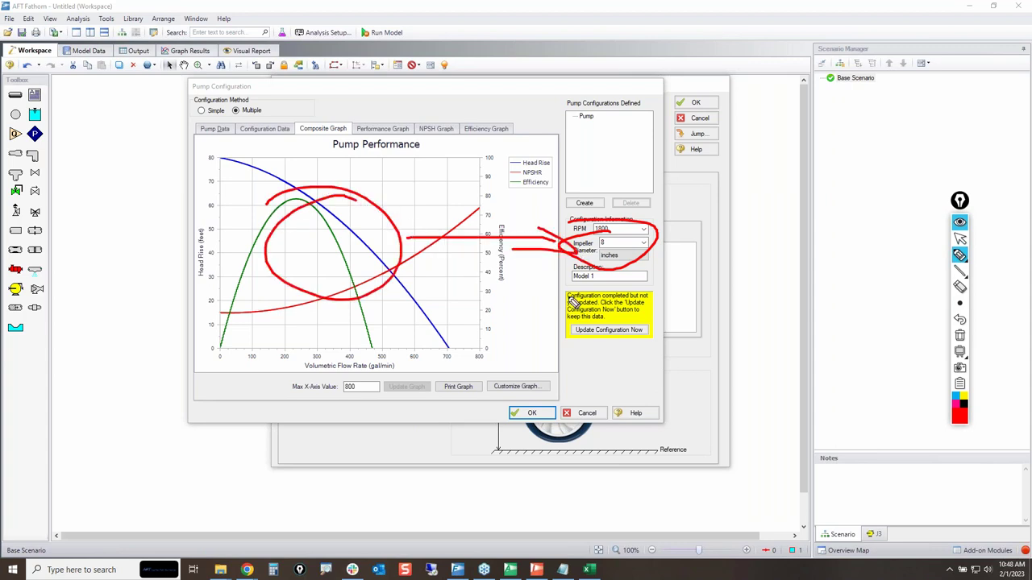
pyautogui.click(961, 334)
pyautogui.click(959, 239)
# Step: Update the pump configuration to keep the Model 1 data, and reopen the 8 inches entry under 1800 RPM
pyautogui.click(608, 330)
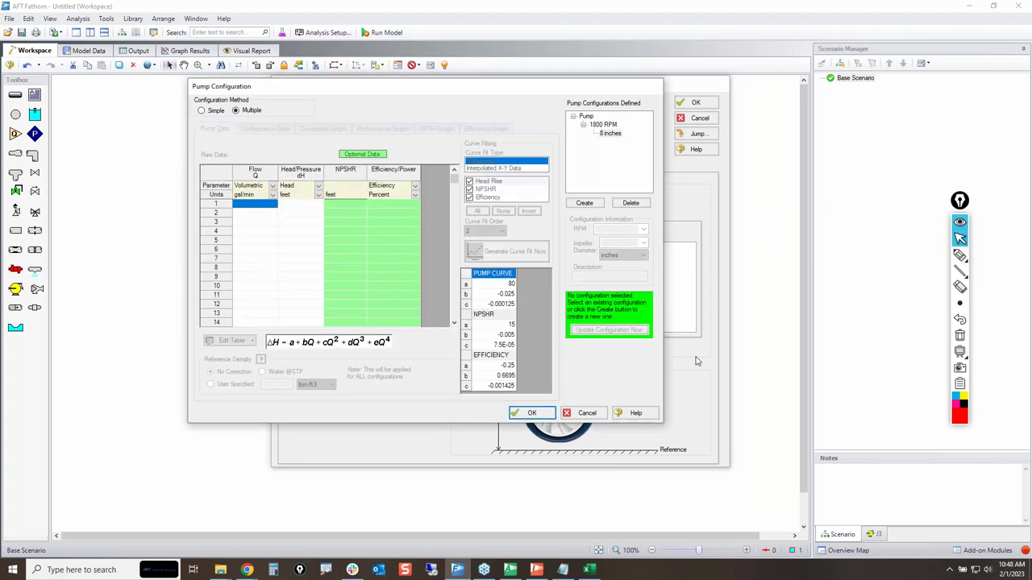
pyautogui.click(610, 133)
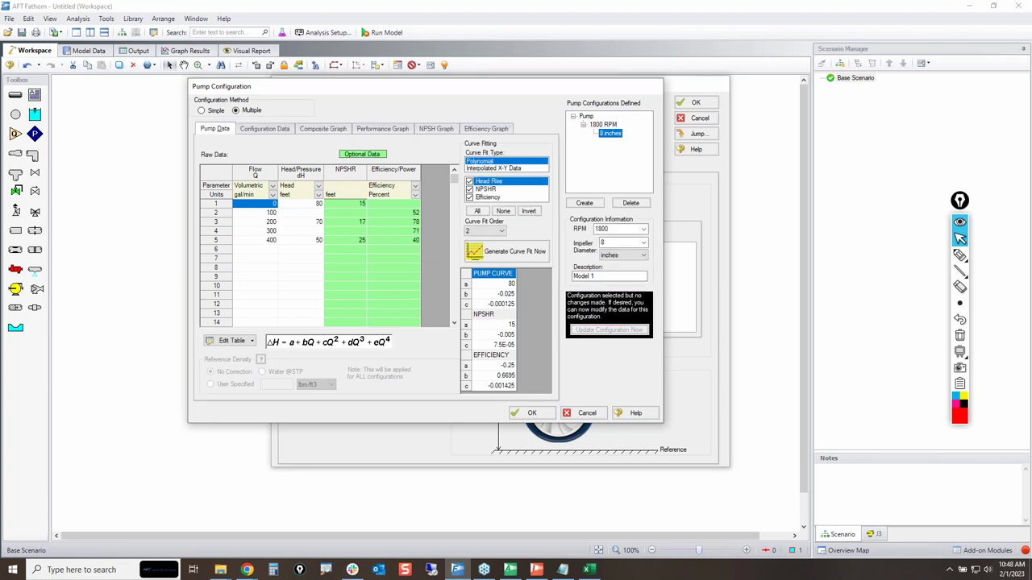
# Step: Create a pump configuration with 1800 RPM, a 7 inch impeller diameter and the description Model 2
pyautogui.click(580, 203)
pyautogui.press('Tab')
pyautogui.press('Tab')
pyautogui.press('Tab')
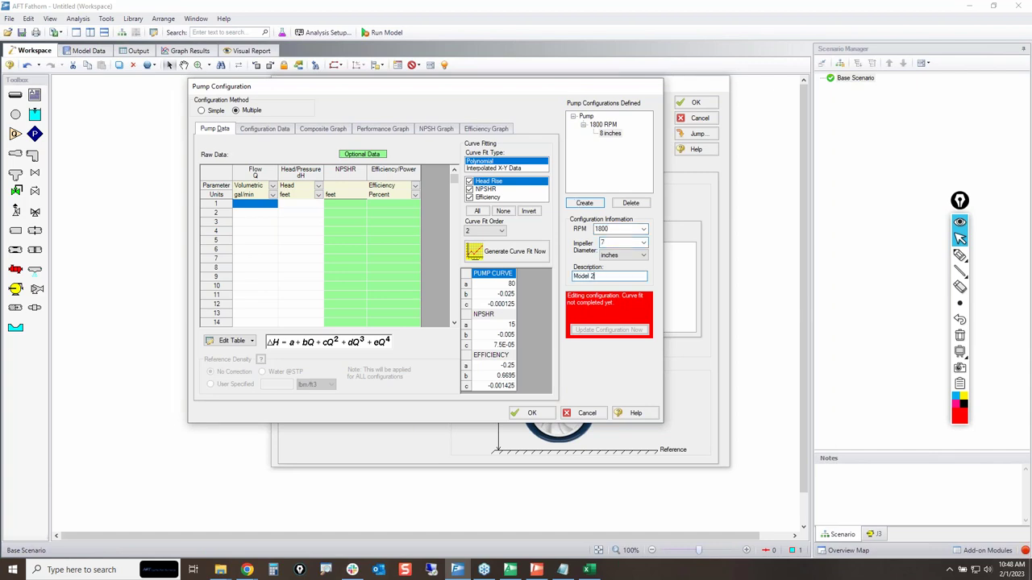
# Step: Copy the 1800 RPM, 7" impeller data in A12:D16 of the Excel workbook and return to AFT Fathom
pyautogui.hotkey('alt', 'Tab')
pyautogui.hotkey('alt', 'Tab')
pyautogui.hotkey('alt', 'Tab')
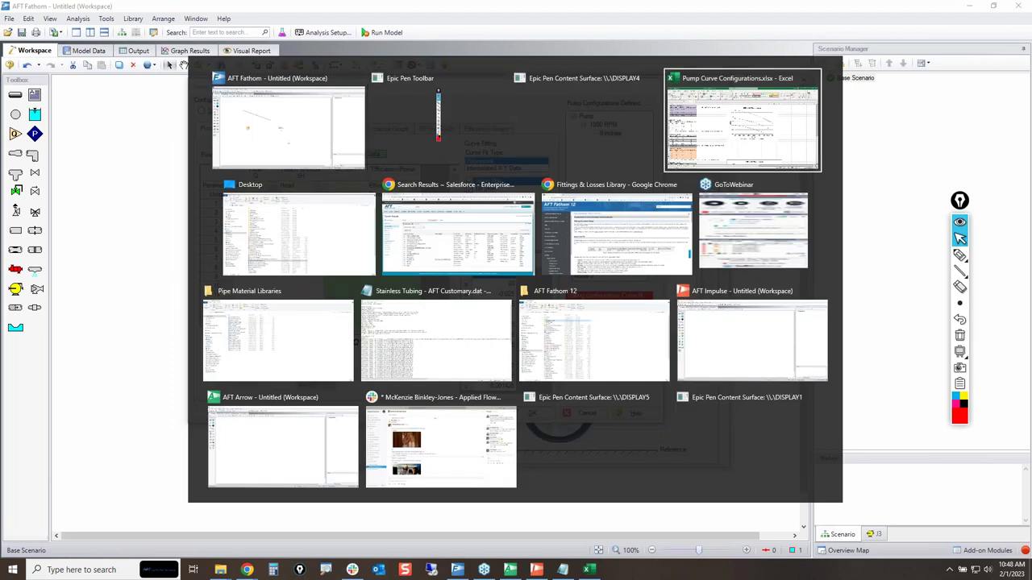
pyautogui.moveTo(30, 249); pyautogui.dragTo(177, 291)
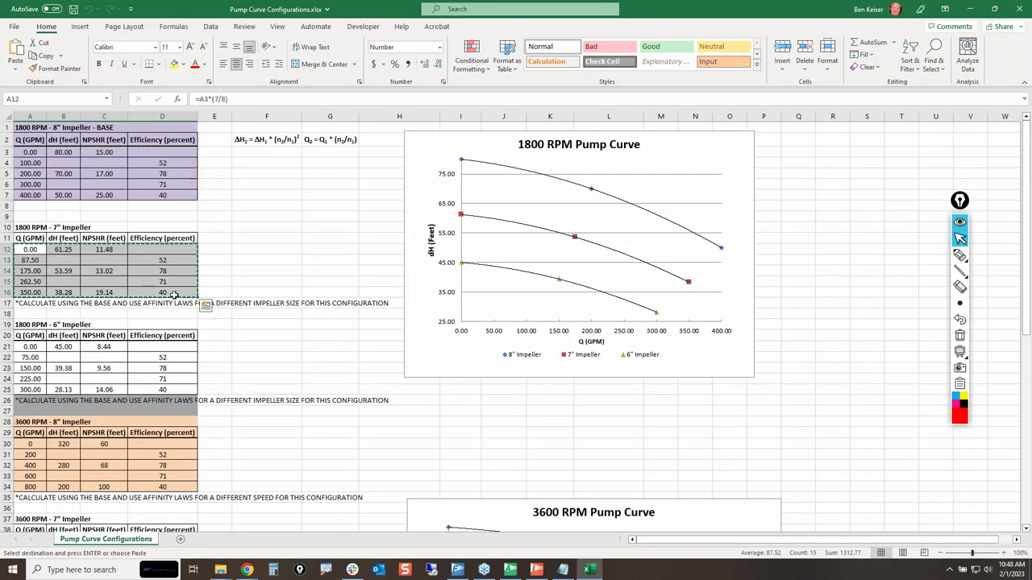
pyautogui.hotkey('ctrl', 'c')
pyautogui.hotkey('alt', 'Tab')
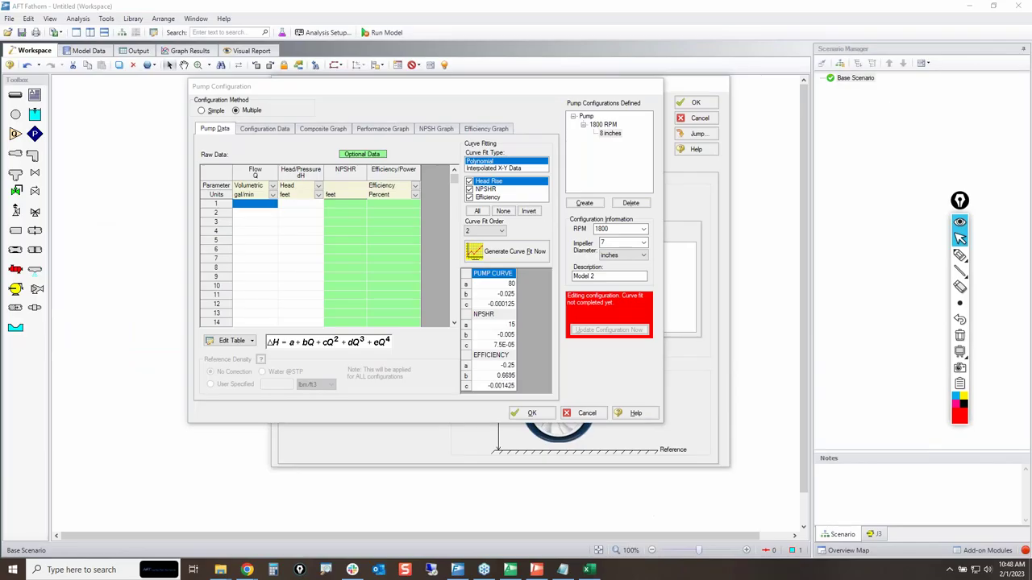
# Step: Paste the 7" impeller data into the raw data table, and generate and store its curve fit in the Model 2 configuration
pyautogui.click(234, 340)
pyautogui.click(250, 355)
pyautogui.click(506, 251)
pyautogui.click(322, 129)
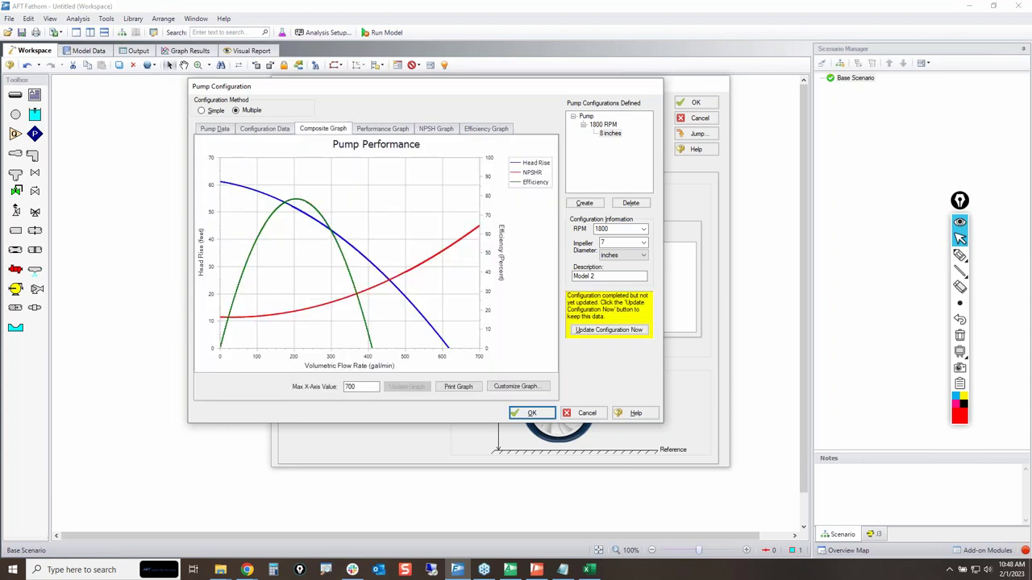
pyautogui.click(609, 330)
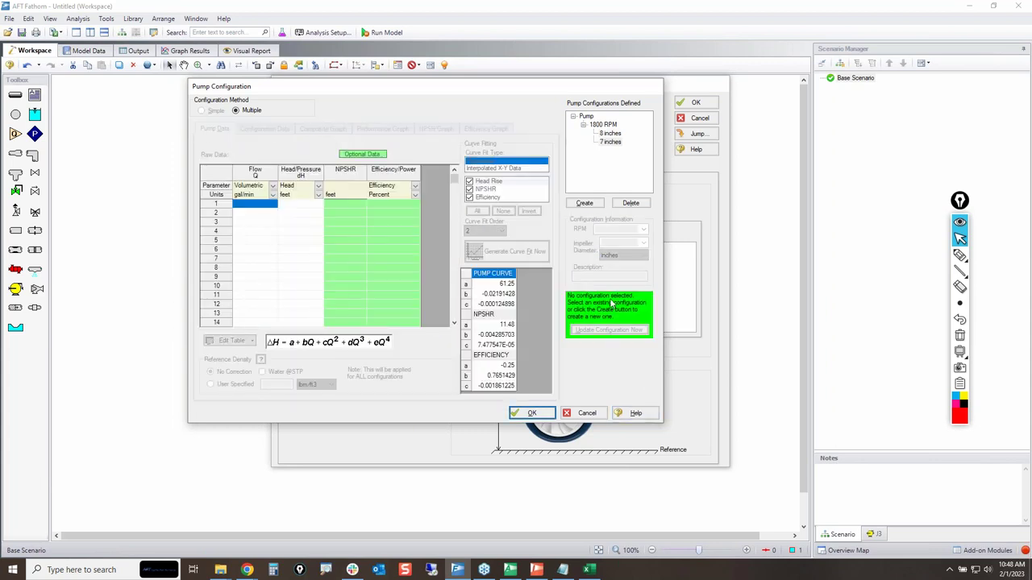
# Step: Create a pump configuration with 1800 RPM, a 6 inch impeller diameter and the description Model 3
pyautogui.click(585, 205)
pyautogui.press('Tab')
pyautogui.write('6')
pyautogui.press('Tab')
pyautogui.press('Tab')
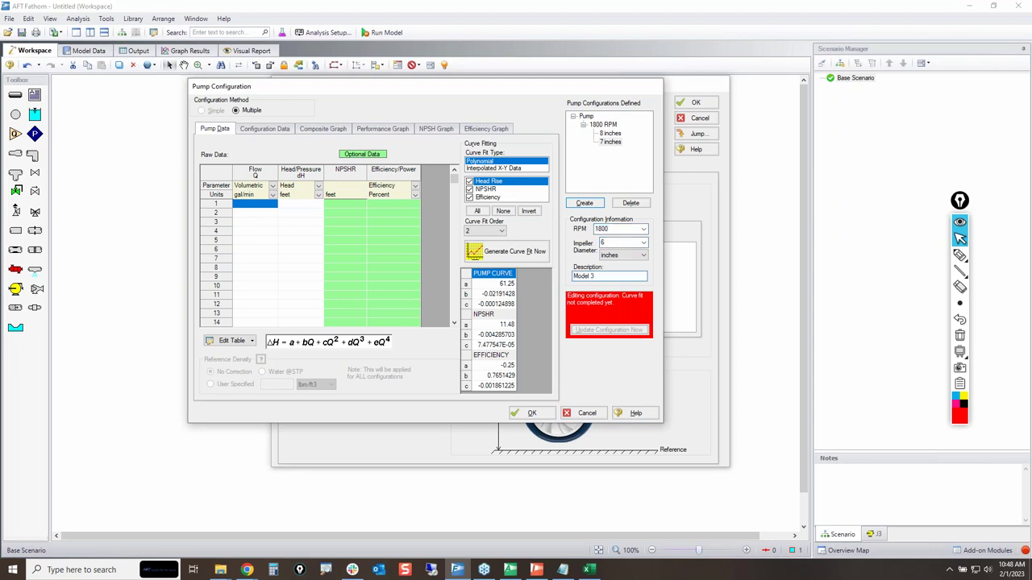
pyautogui.write('Model 3')
# Step: Copy the 1800 RPM, 6" impeller data in A21:D25 of the Excel workbook and switch back to AFT Fathom
pyautogui.hotkey('alt', 'Tab')
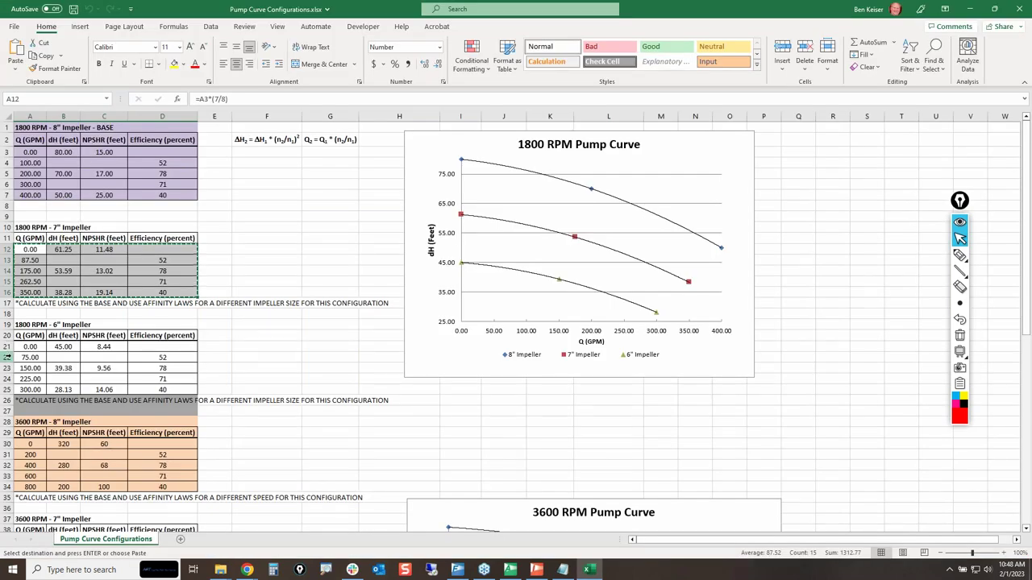
pyautogui.moveTo(29, 347); pyautogui.dragTo(154, 387)
pyautogui.hotkey('ctrl', 'v')
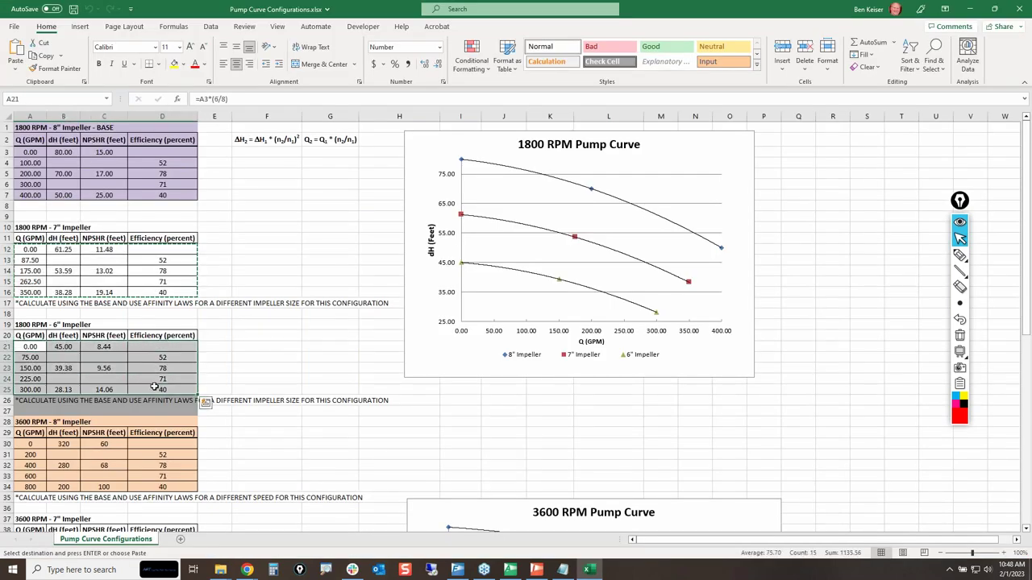
pyautogui.hotkey('alt', 'Tab')
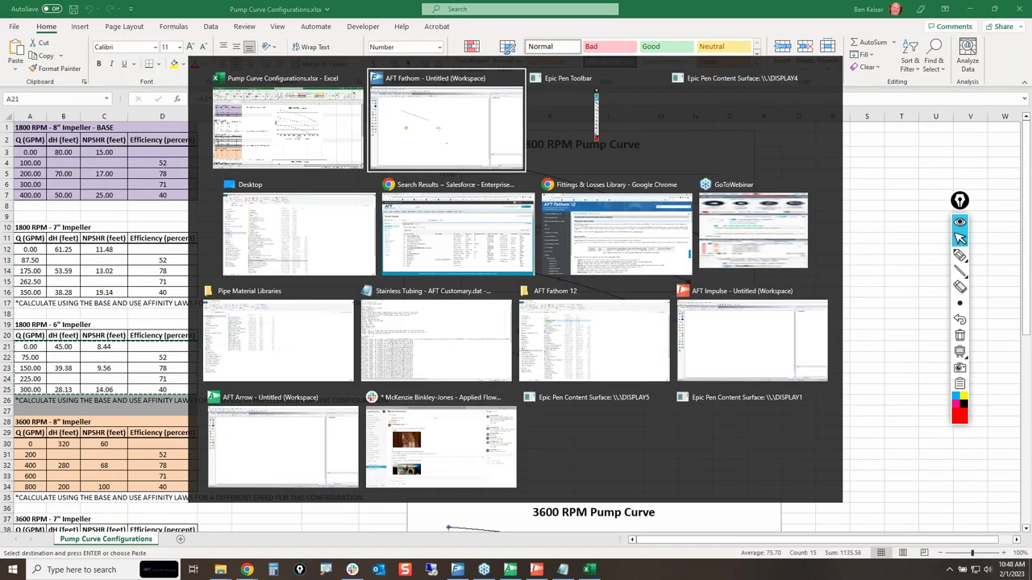
# Step: Paste the 1800 RPM, 6" impeller data into the raw data table, and generate and store its curve fit in the Model 3 configuration
pyautogui.click(252, 340)
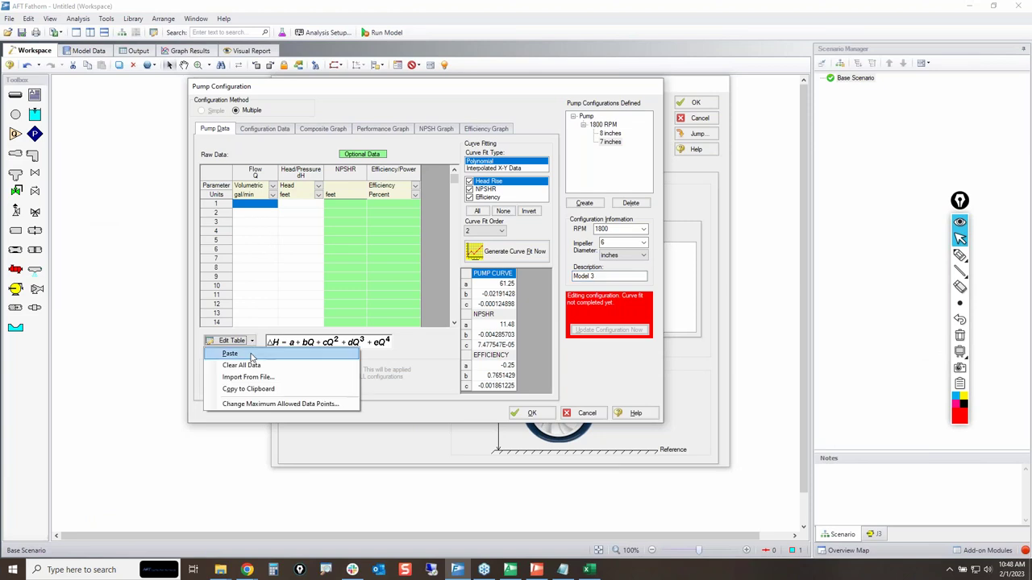
pyautogui.click(233, 354)
pyautogui.click(534, 246)
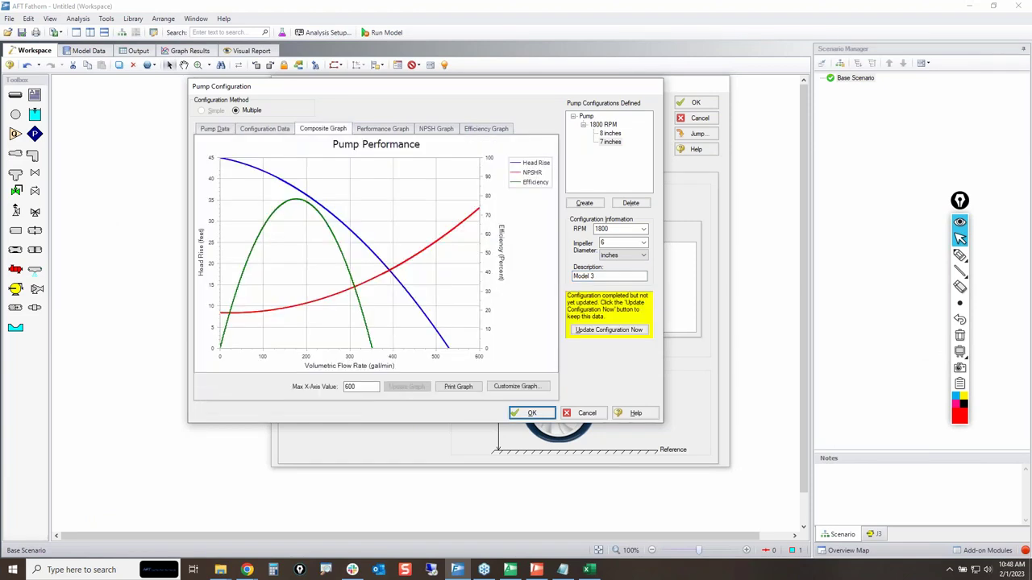
pyautogui.click(609, 330)
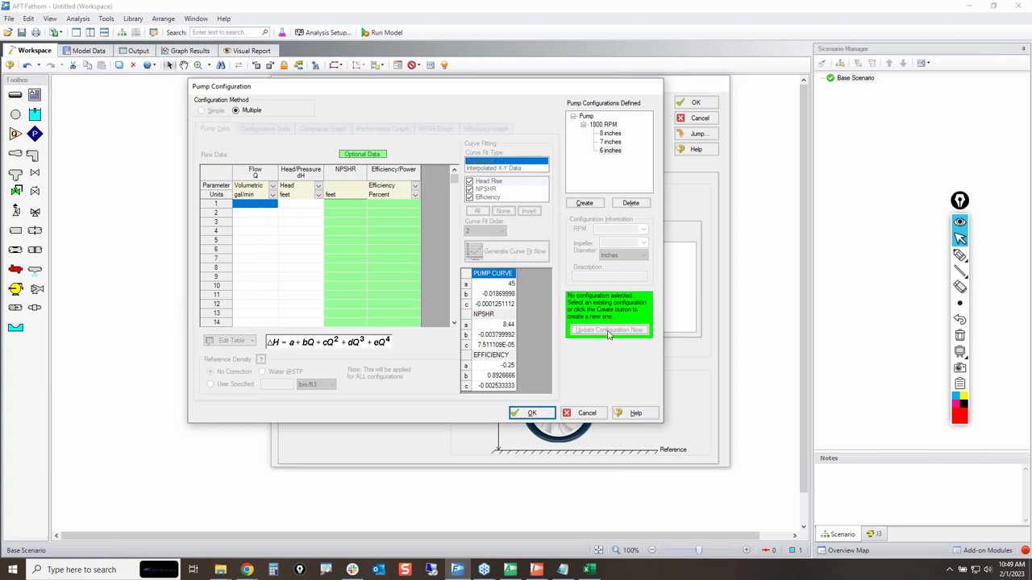
# Step: Create a pump configuration with 3600 RPM, a 4 inch impeller diameter and the description Model A
pyautogui.click(585, 204)
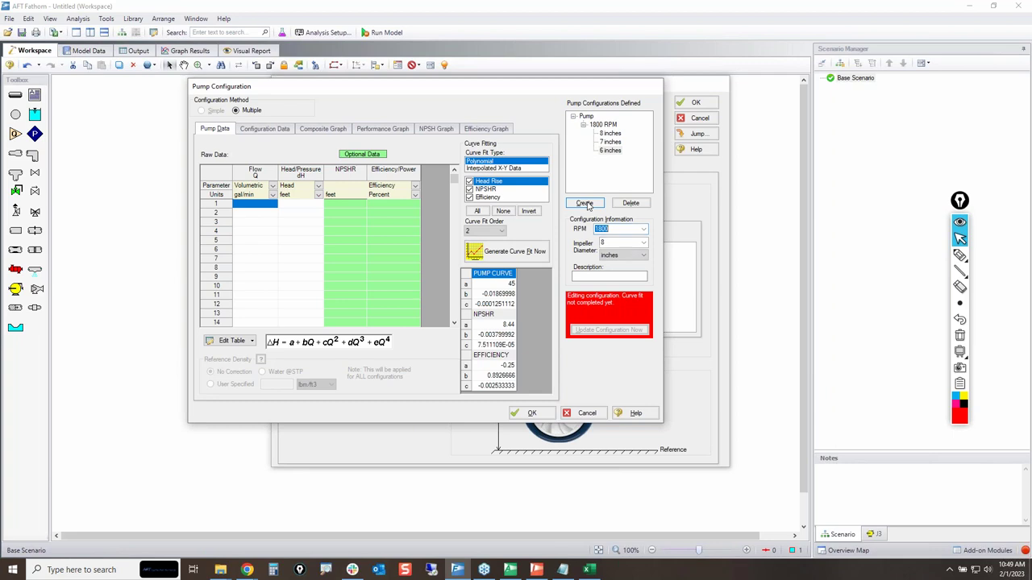
pyautogui.write('36')
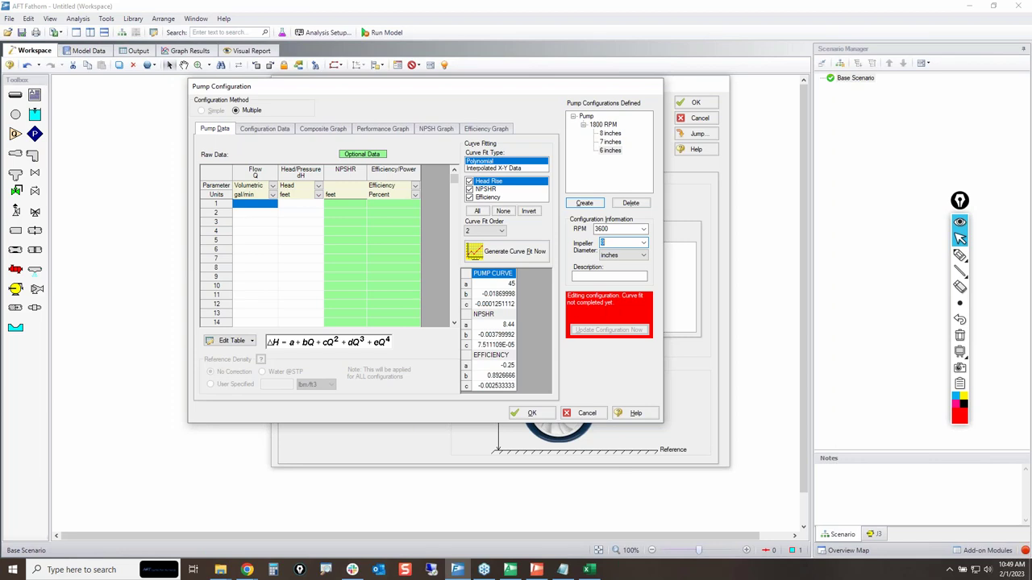
# Step: Copy the 3600 RPM, 4" impeller data in A66:D70 of the Excel workbook and return to AFT Fathom
pyautogui.hotkey('alt', 'Tab')
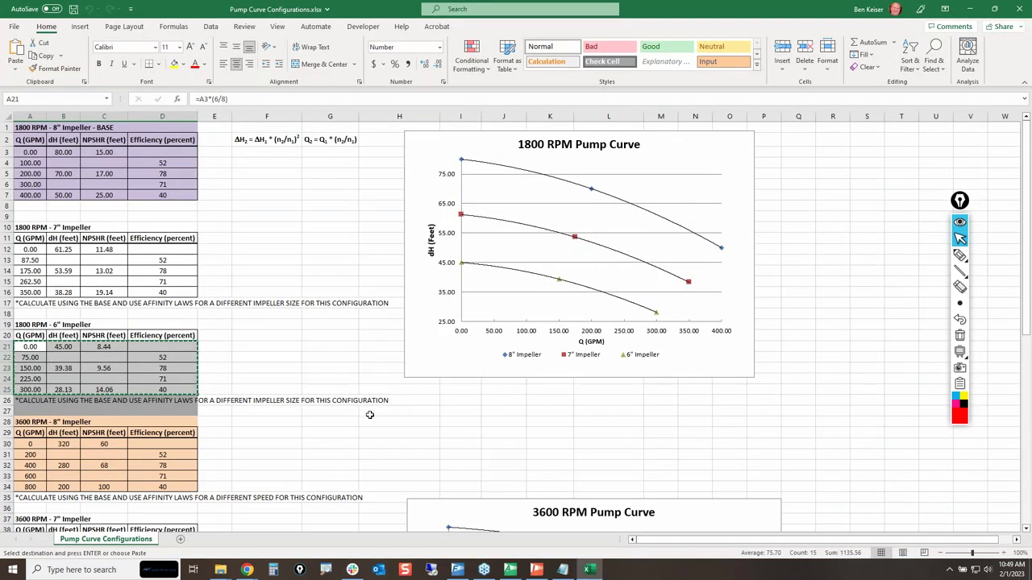
pyautogui.scroll(-13, 363, 407)
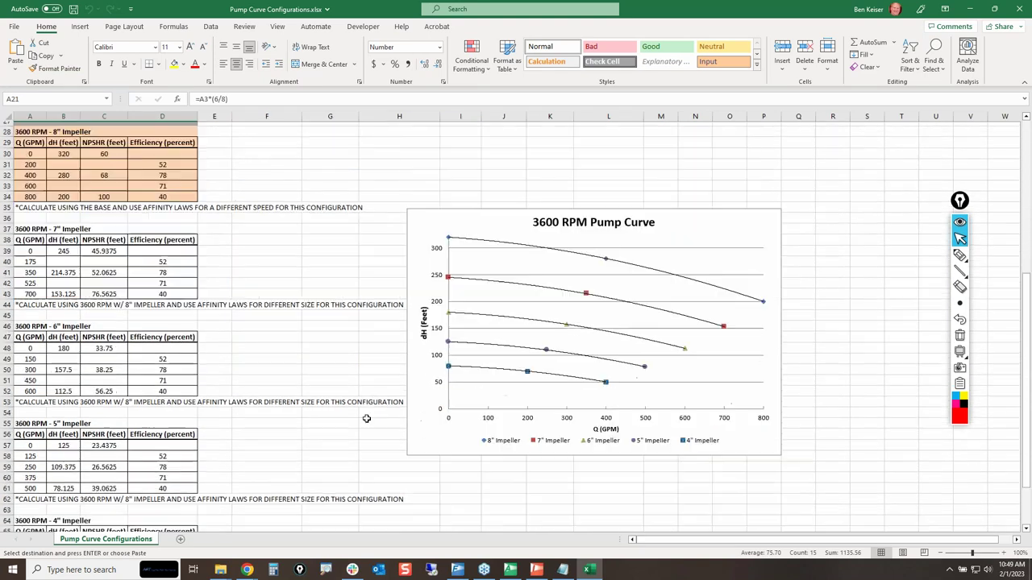
pyautogui.moveTo(32, 413); pyautogui.dragTo(191, 456)
pyautogui.hotkey('ctrl', 'c')
pyautogui.hotkey('alt', 'Tab')
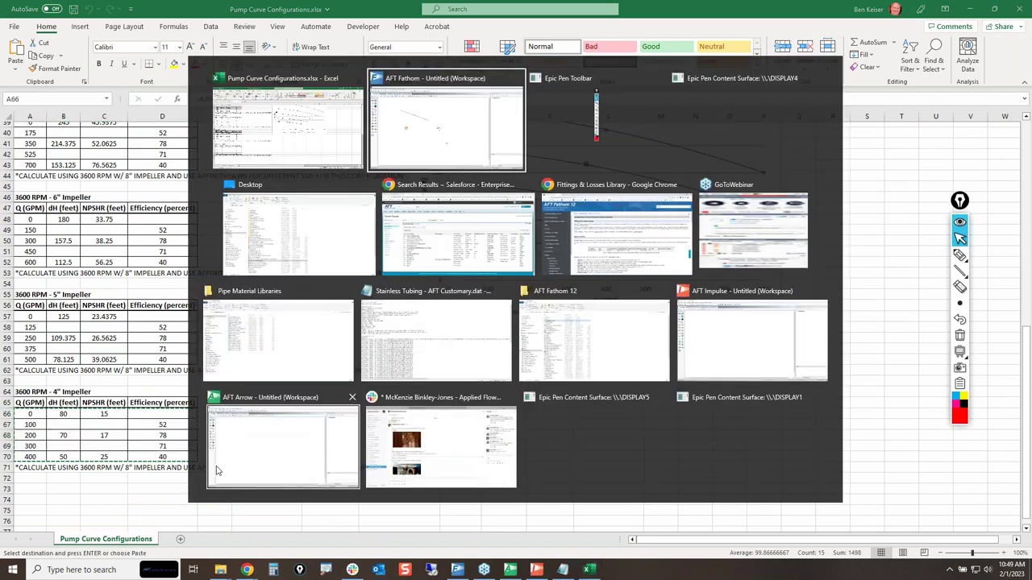
# Step: Paste the 4" impeller data into the raw data table, and generate and store its curve fit in the Model A configuration
pyautogui.click(621, 278)
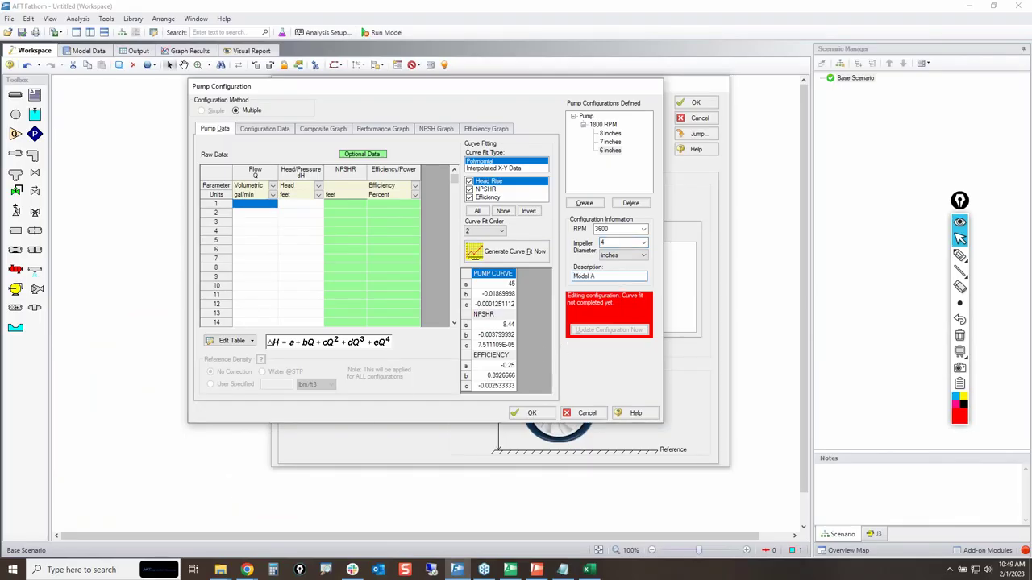
pyautogui.click(256, 206)
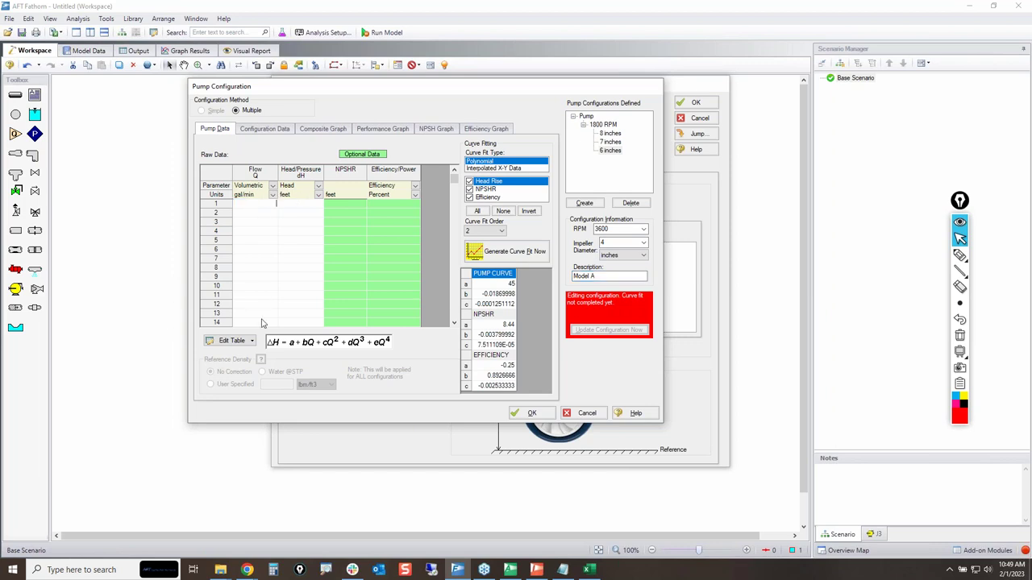
pyautogui.click(252, 341)
pyautogui.click(528, 252)
pyautogui.click(605, 330)
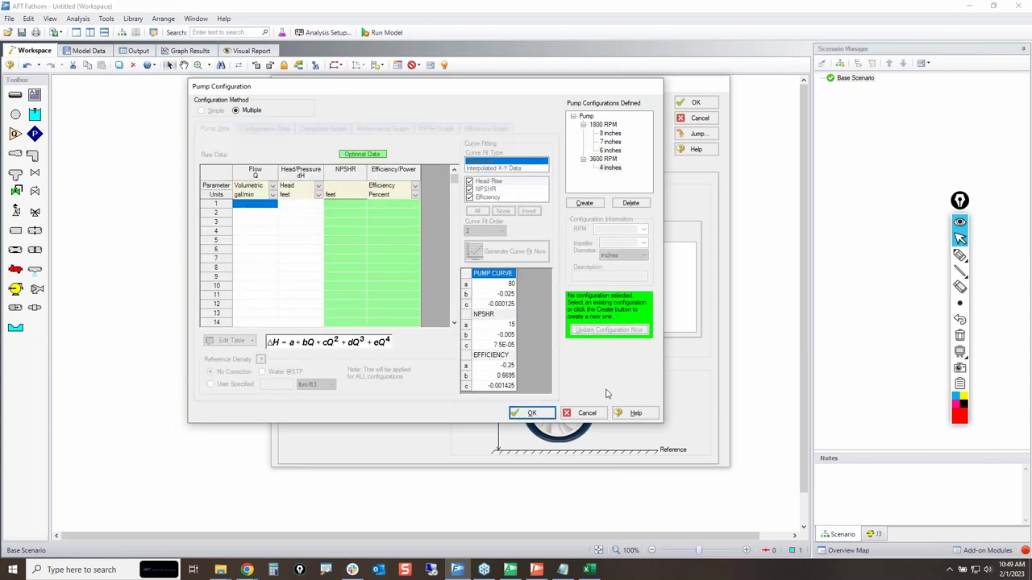
# Step: Create a pump configuration with 3600 RPM, a 5 inch impeller diameter and the description Model B
pyautogui.click(584, 204)
pyautogui.write('36')
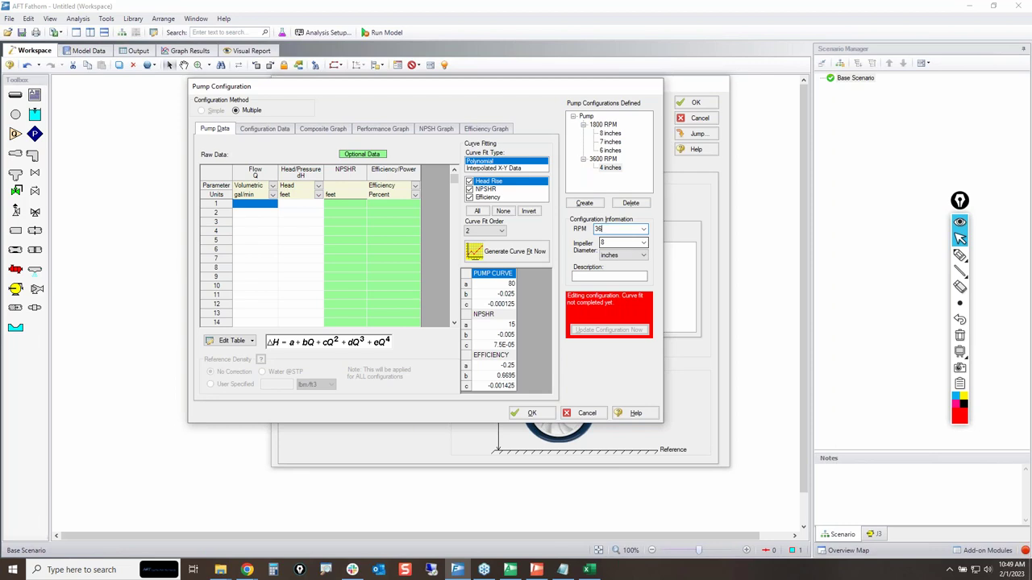
pyautogui.write('00')
pyautogui.press('Tab')
pyautogui.press('Tab')
pyautogui.press('Tab')
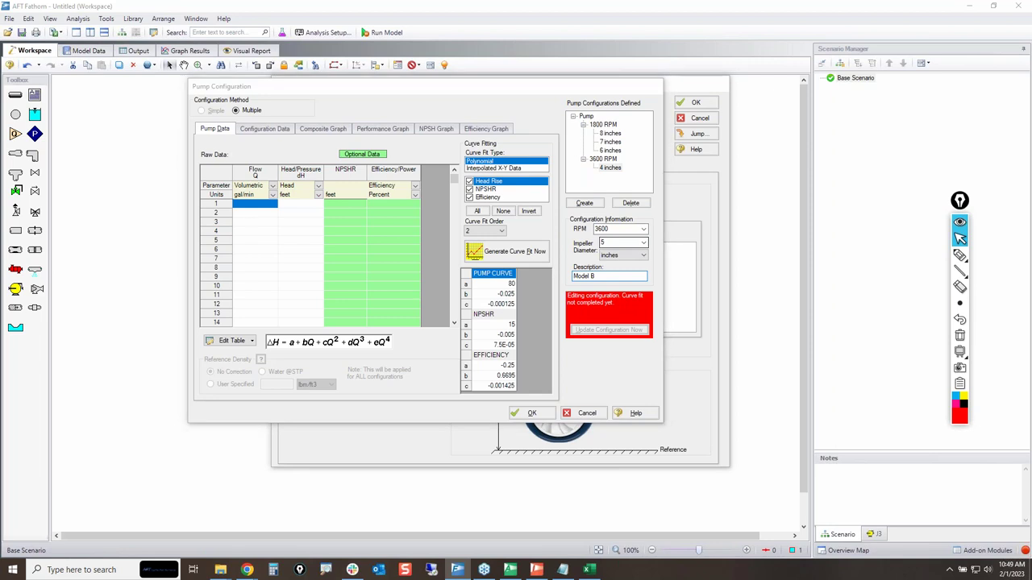
# Step: Copy the 3600 RPM, 5" impeller data in A57:D61 of the Excel workbook and return to AFT Fathom
pyautogui.hotkey('alt', 'Tab')
pyautogui.moveTo(40, 314); pyautogui.dragTo(178, 356)
pyautogui.hotkey('ctrl', 'c')
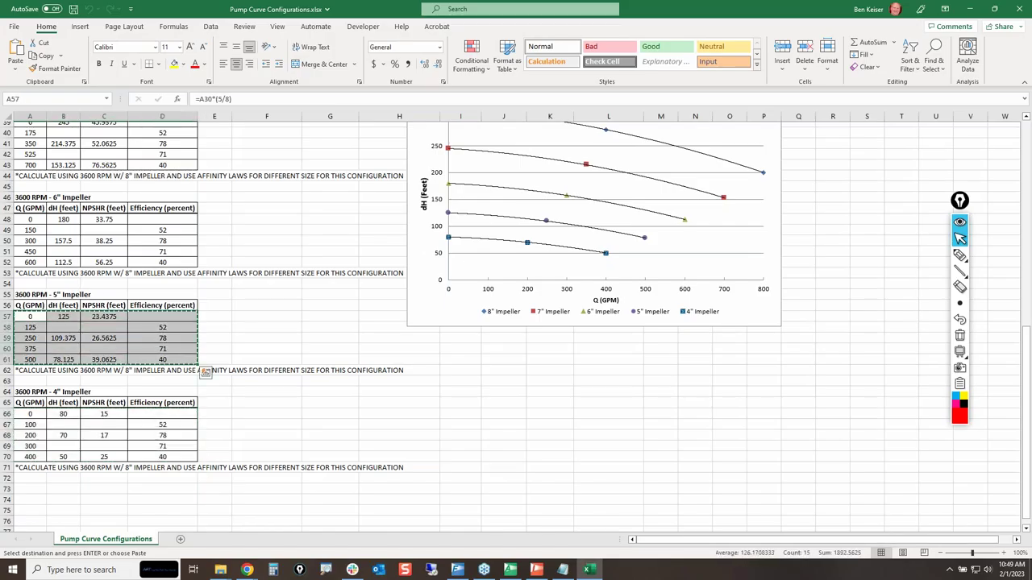
pyautogui.hotkey('alt', 'Tab')
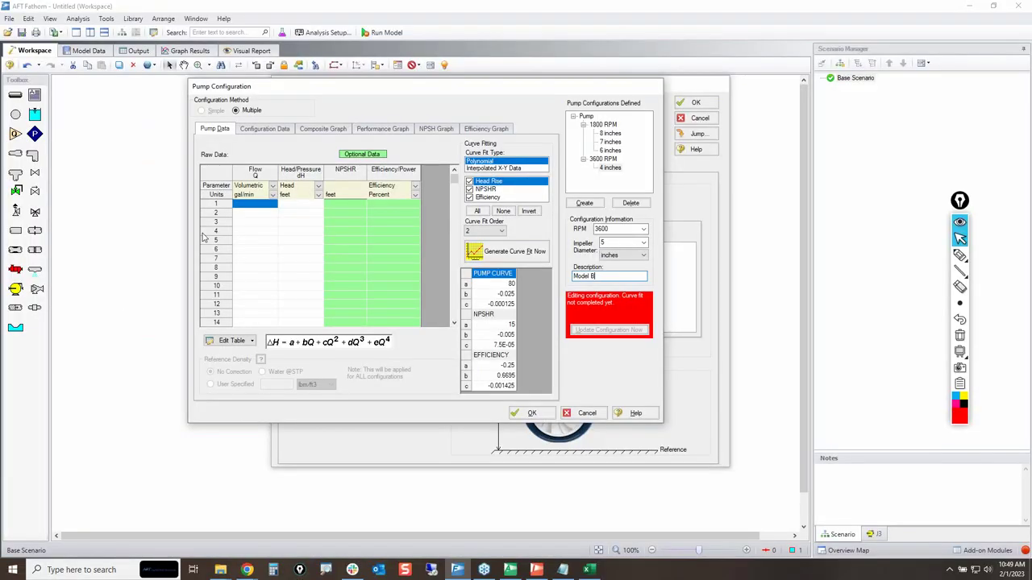
# Step: Paste the 5" impeller data, store its curve fit in the Model B configuration, and accept the pump configurations
pyautogui.click(252, 341)
pyautogui.click(253, 352)
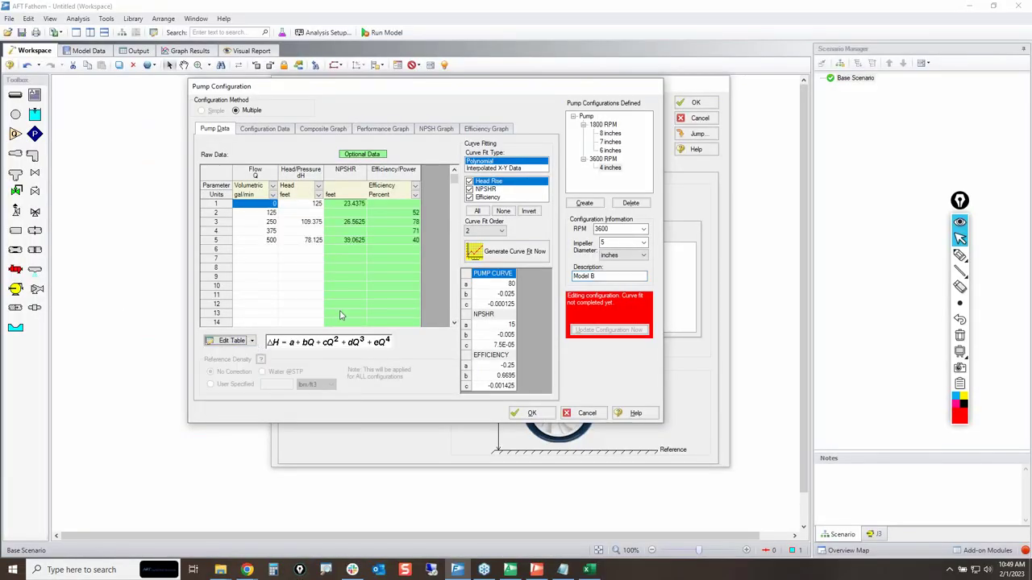
pyautogui.click(508, 252)
pyautogui.click(609, 330)
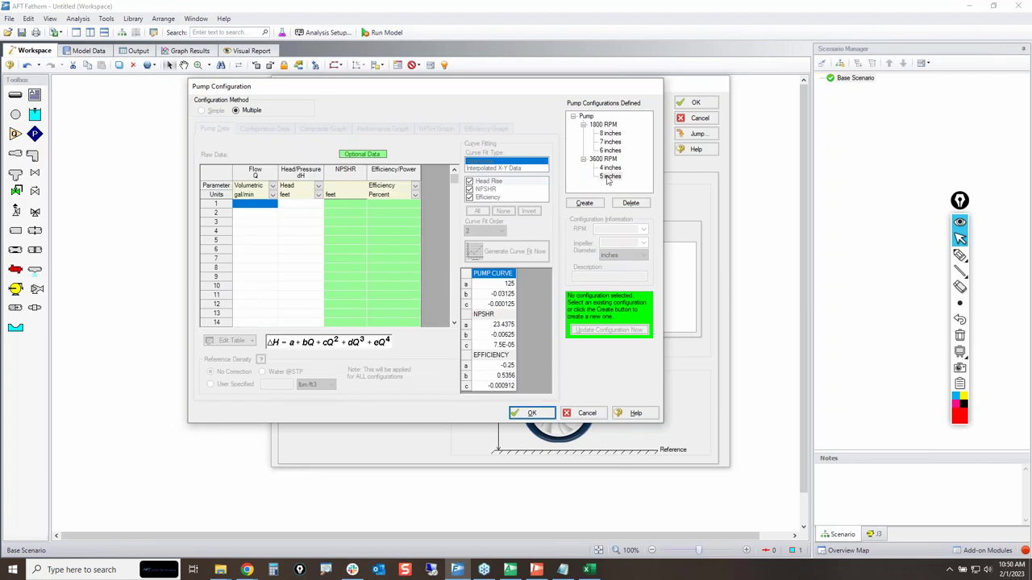
pyautogui.click(530, 414)
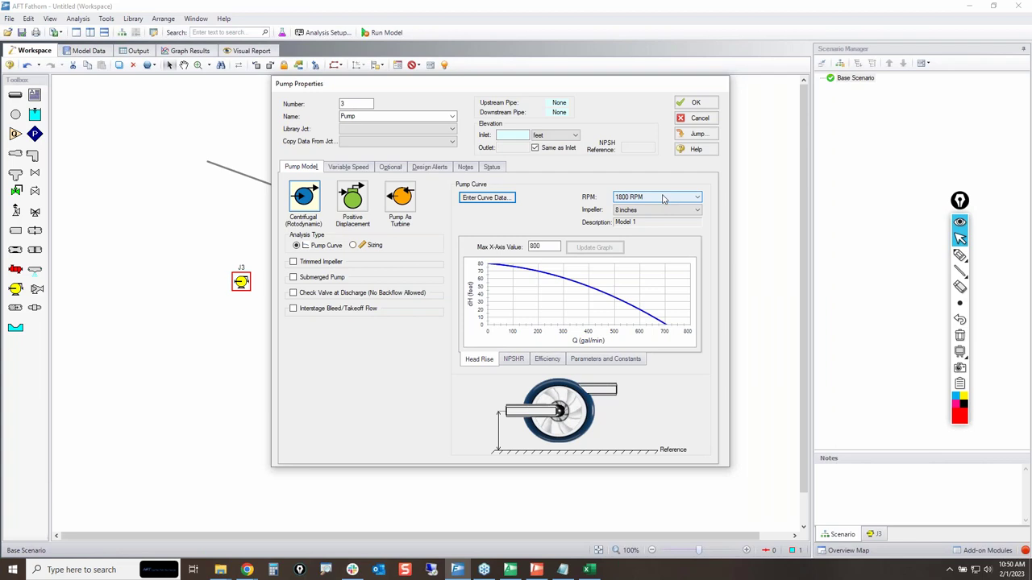
pyautogui.click(959, 255)
pyautogui.moveTo(577, 183)
pyautogui.mouseDown()
pyautogui.moveTo(704, 196)
pyautogui.moveTo(605, 229)
pyautogui.moveTo(668, 188)
pyautogui.mouseUp()
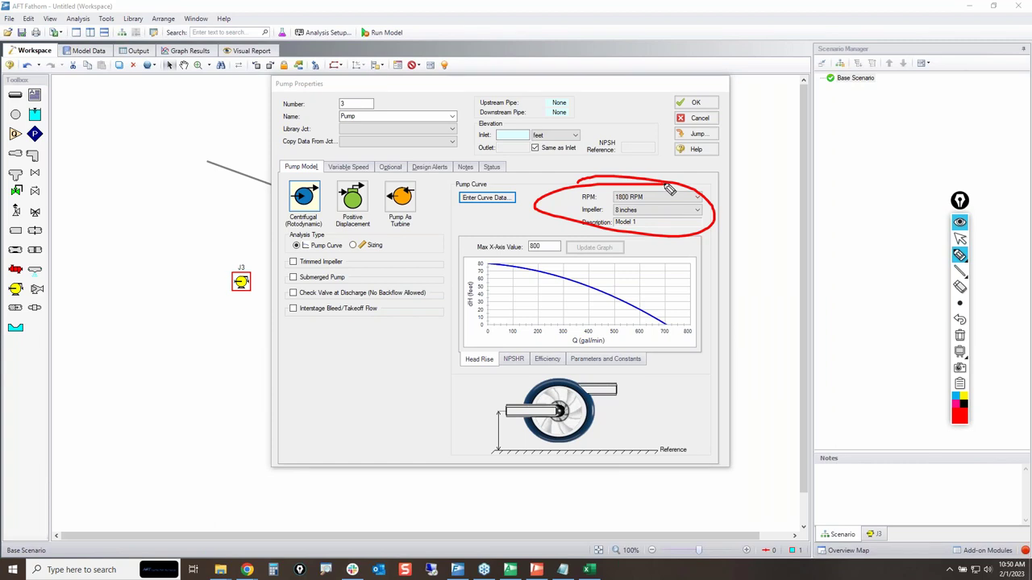
pyautogui.click(960, 335)
pyautogui.click(959, 239)
# Step: View the pump curves for the 7 inch and 6 inch impellers at 1800 RPM in the pump's properties
pyautogui.click(643, 210)
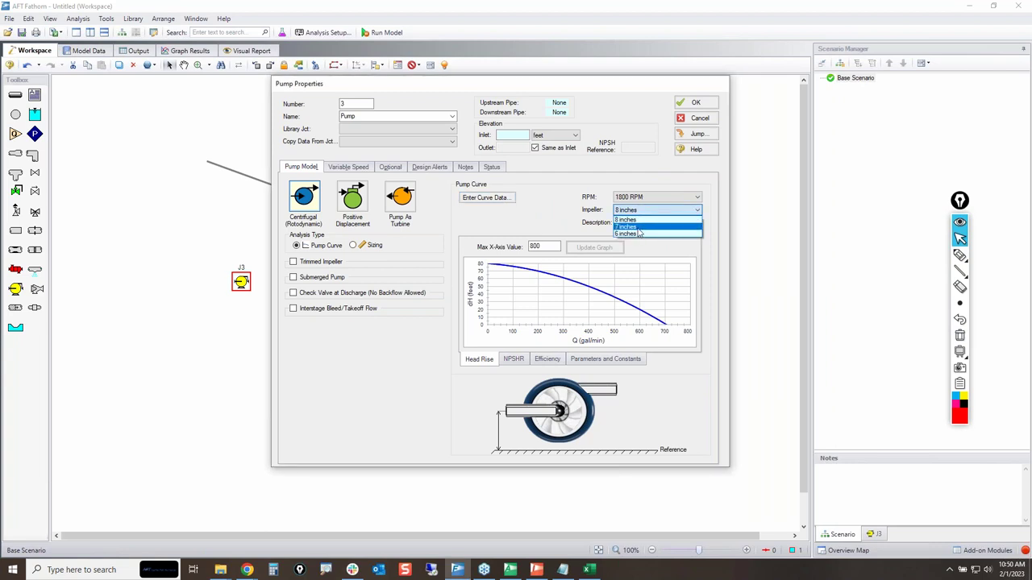
pyautogui.click(639, 228)
pyautogui.click(641, 211)
pyautogui.click(641, 235)
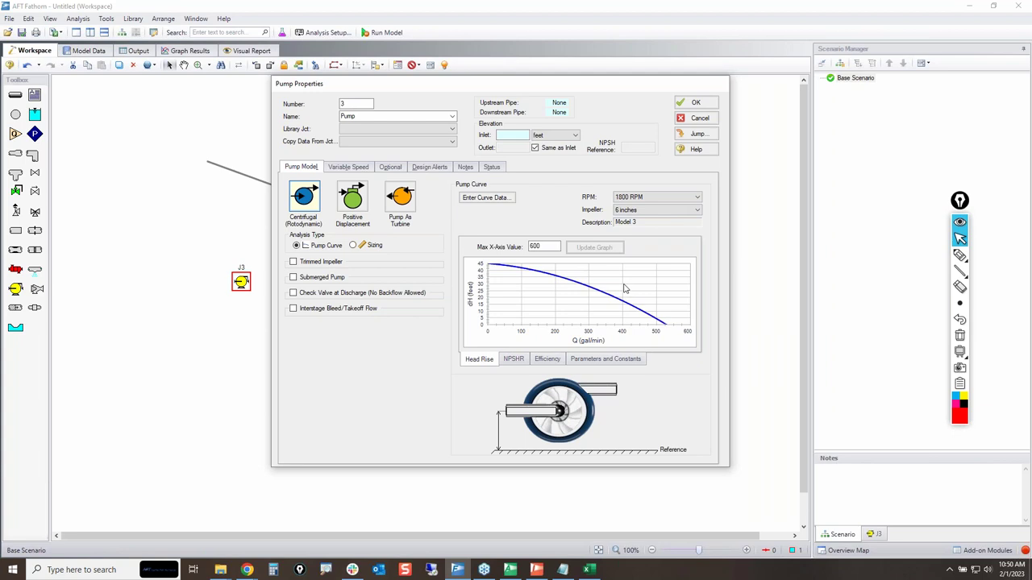
# Step: View the 3600 RPM pump curves for the 5 inch and 4 inch impellers, and return the pump to 1800 RPM
pyautogui.click(661, 198)
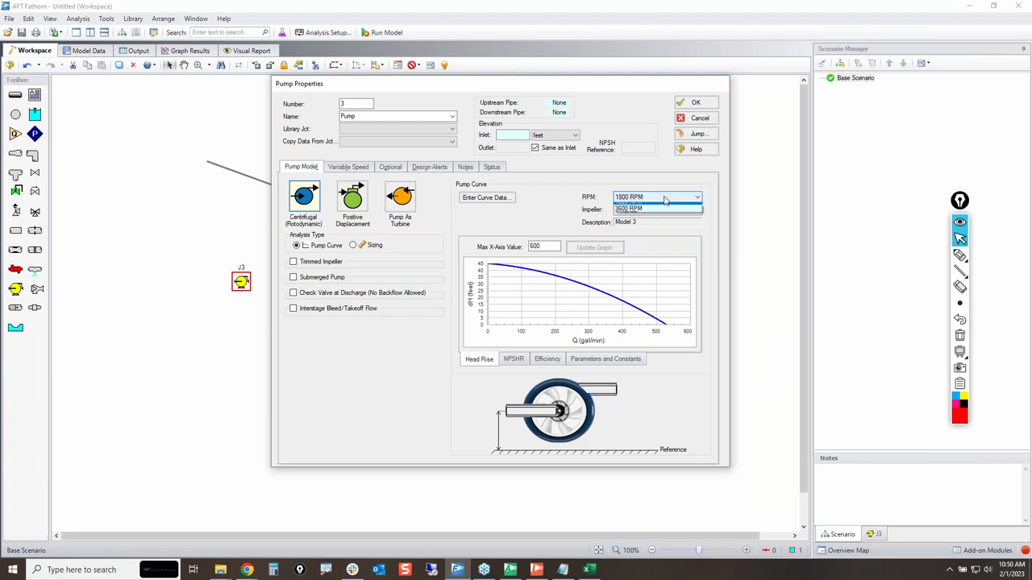
pyautogui.click(639, 214)
pyautogui.click(639, 210)
pyautogui.click(637, 227)
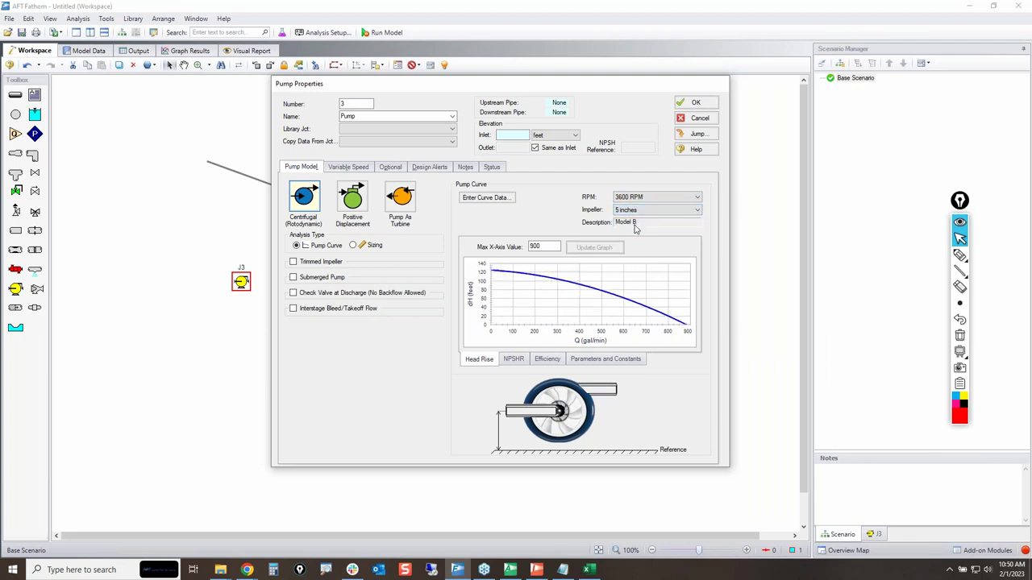
pyautogui.click(634, 211)
pyautogui.click(636, 219)
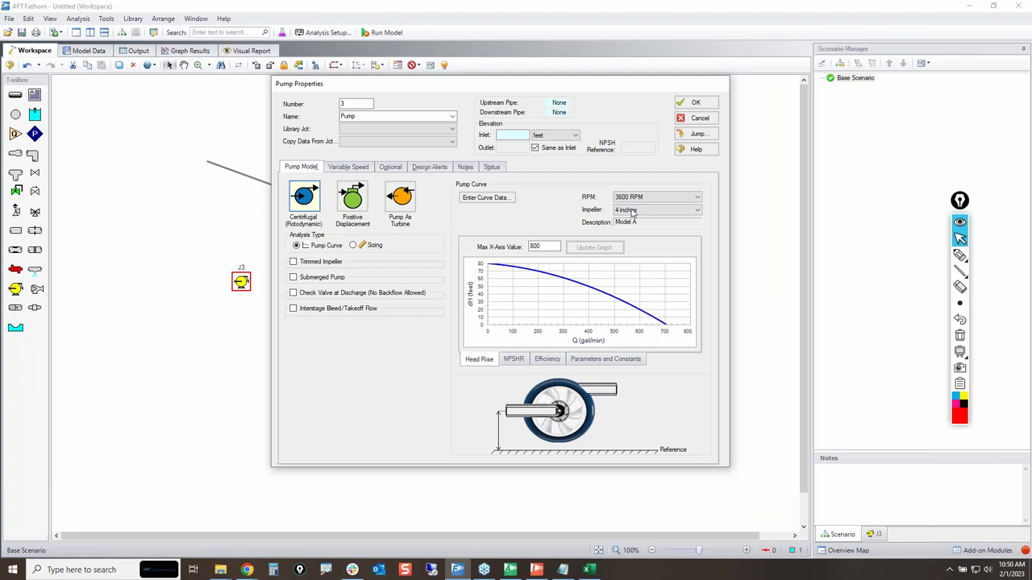
pyautogui.click(639, 200)
pyautogui.click(637, 214)
# Step: Name the pump junction "Pump Manu. A" and accept its properties with the name displayed on the Workspace
pyautogui.doubleClick(388, 117)
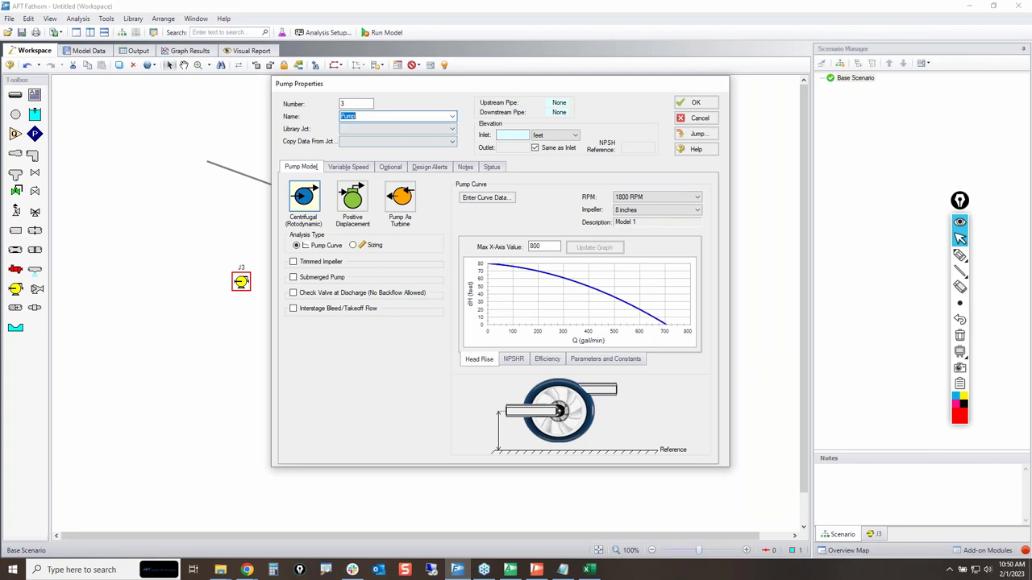
pyautogui.write('Ben')
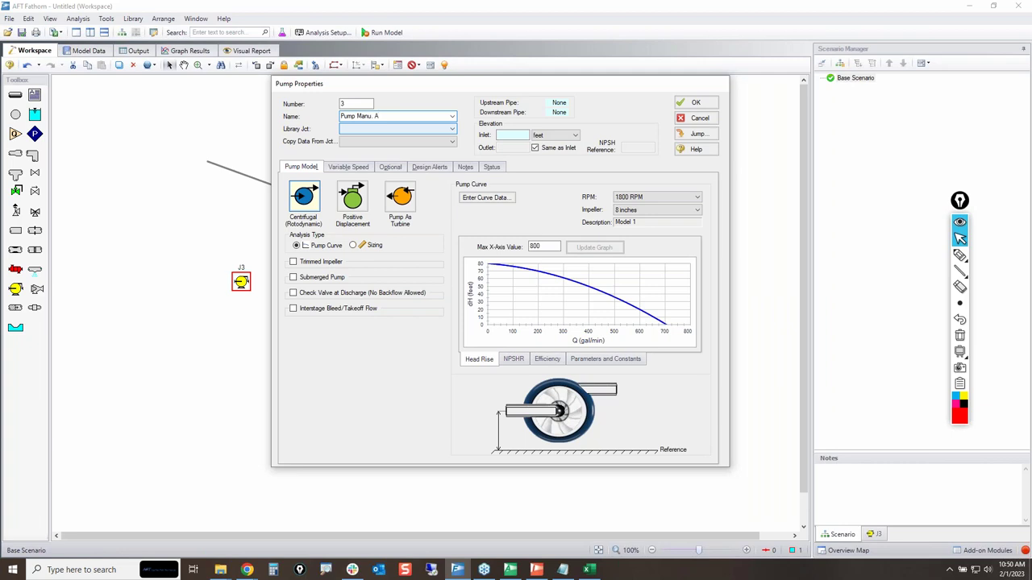
pyautogui.click(690, 103)
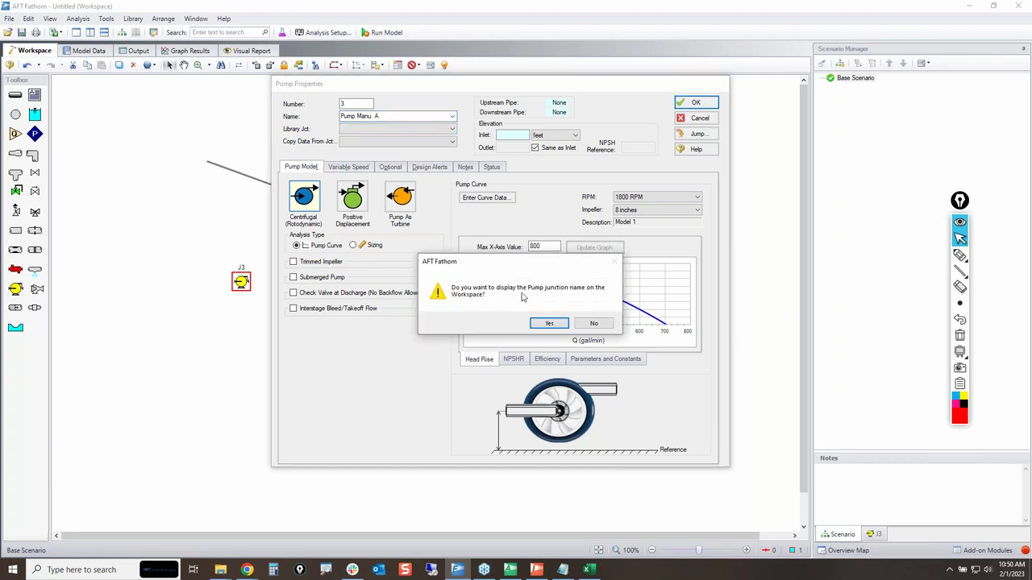
pyautogui.click(548, 324)
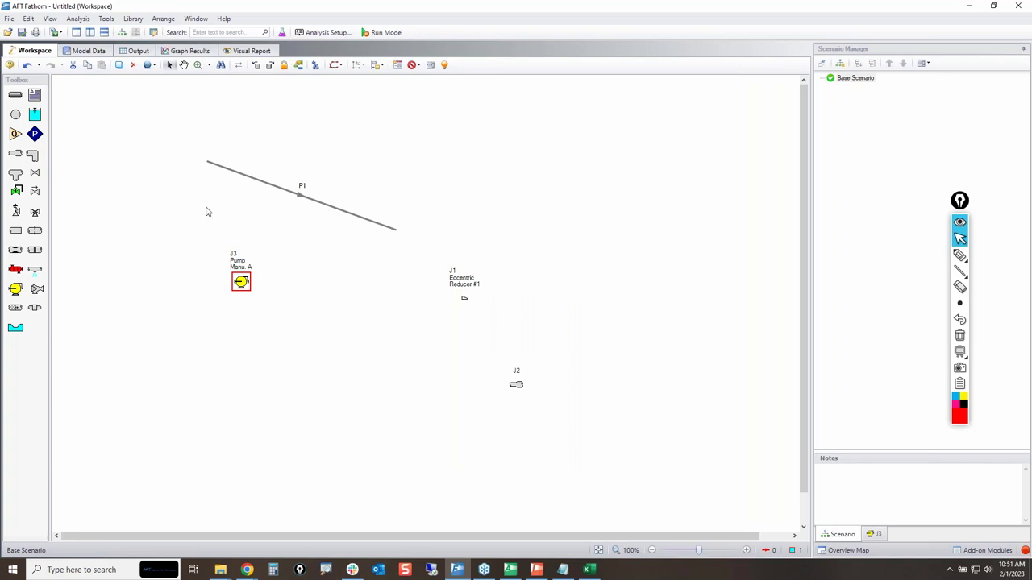
# Step: Add the pump junction J3 to the LOCAL USER LIBRARY as Pump Manu. A
pyautogui.click(134, 20)
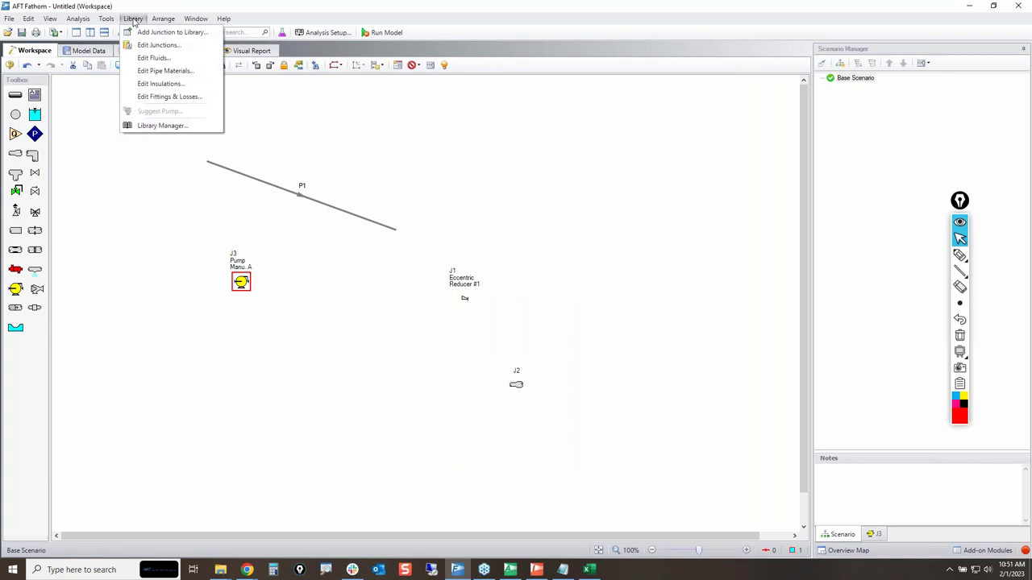
pyautogui.click(142, 33)
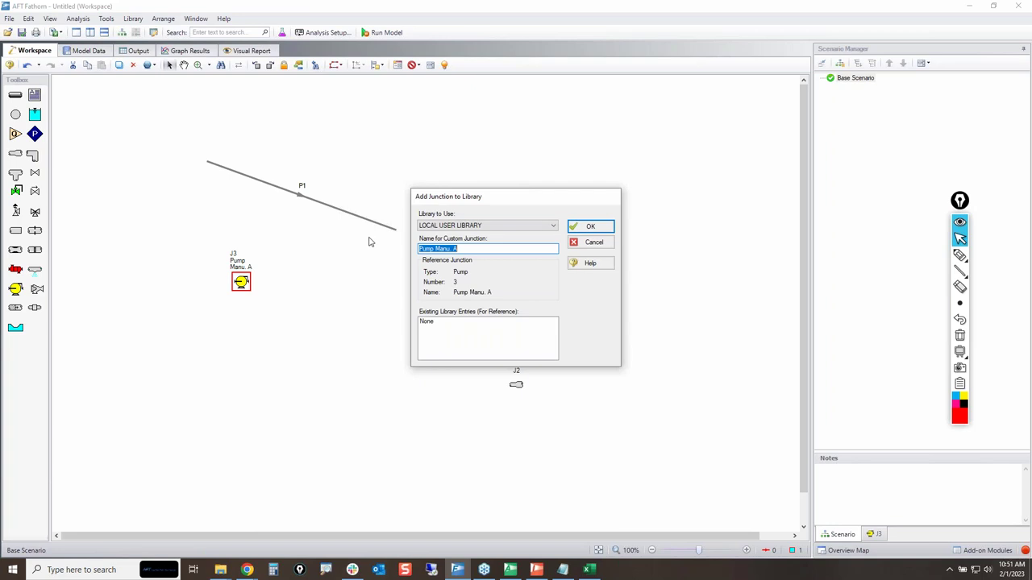
pyautogui.click(586, 228)
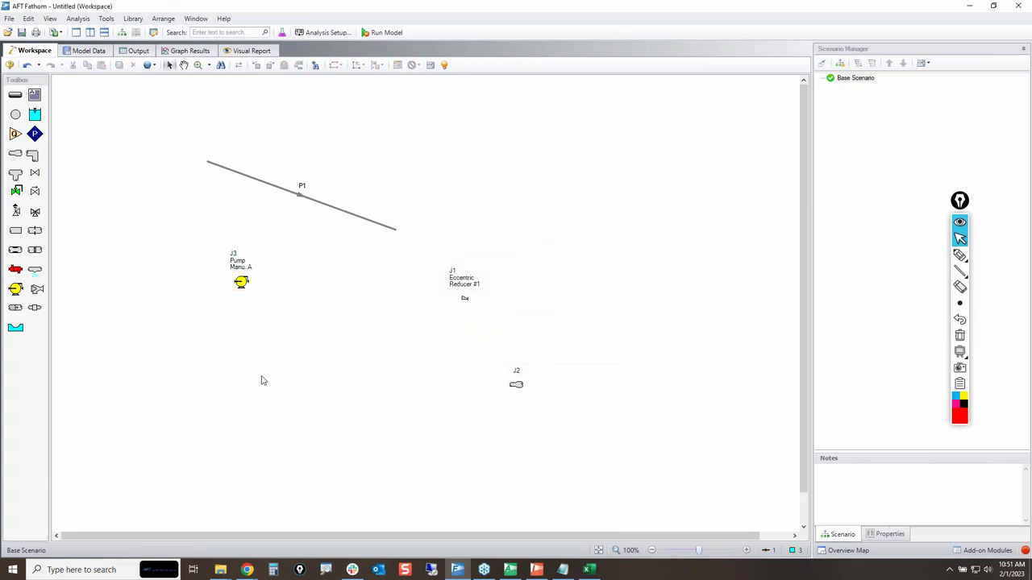
# Step: Place a second pump junction below and beside J3 on the Workspace and load the Pump Manu. A library junction into it
pyautogui.click(15, 289)
pyautogui.click(363, 337)
pyautogui.doubleClick(362, 333)
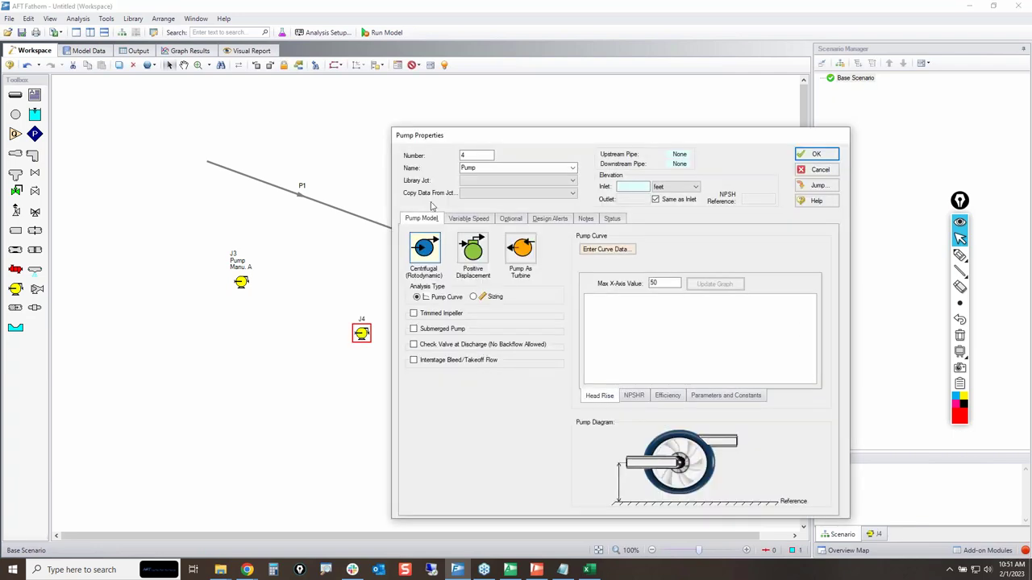
pyautogui.click(489, 182)
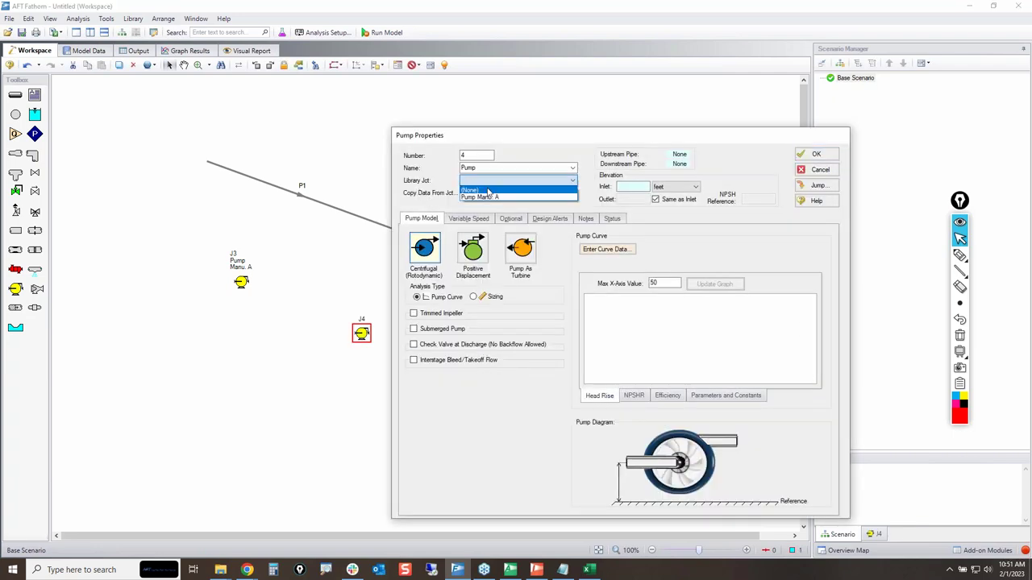
pyautogui.click(480, 196)
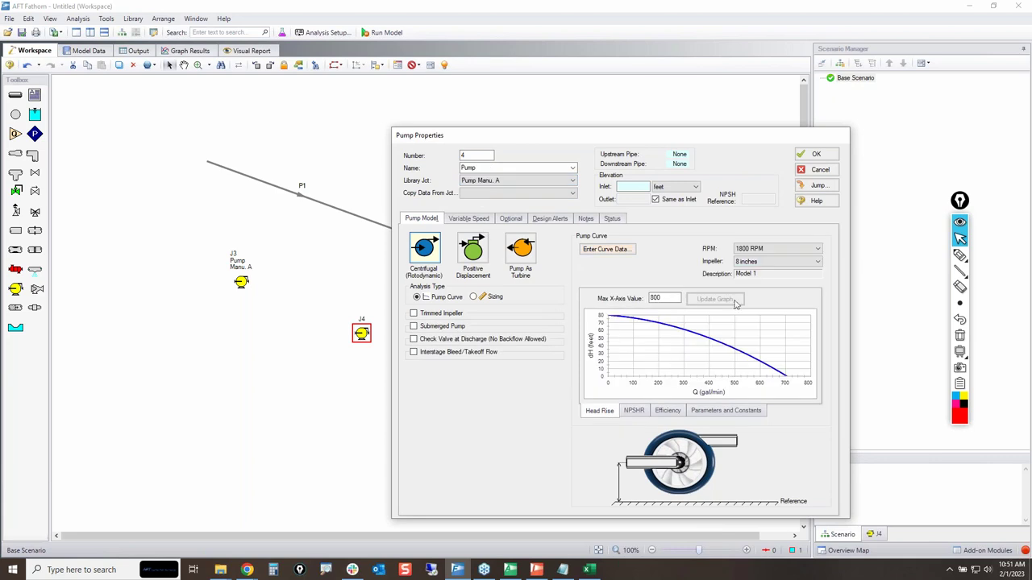
# Step: View the 1800 RPM curves of the new pump J4 with the 7 inch and the 6 inch impeller selected
pyautogui.click(752, 262)
pyautogui.click(751, 280)
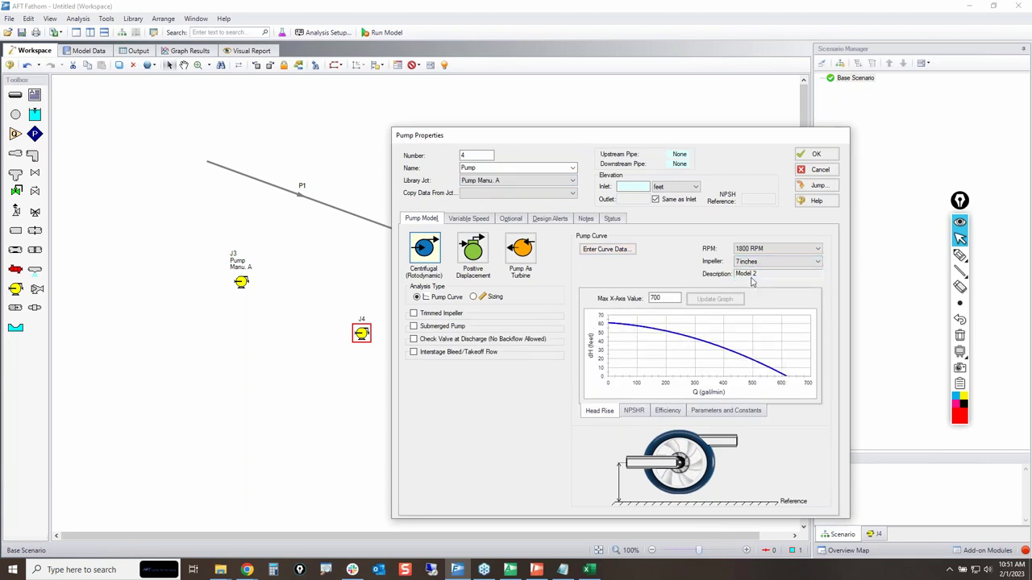
pyautogui.click(758, 262)
pyautogui.click(761, 274)
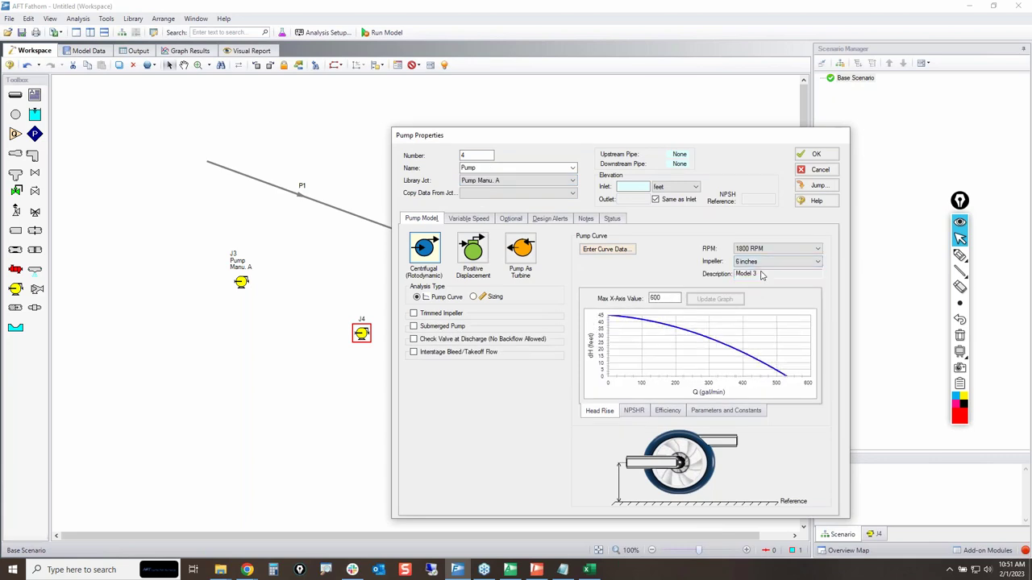
# Step: Cancel the pump properties and start a new empty model without saving the changes to the untitled one
pyautogui.click(814, 171)
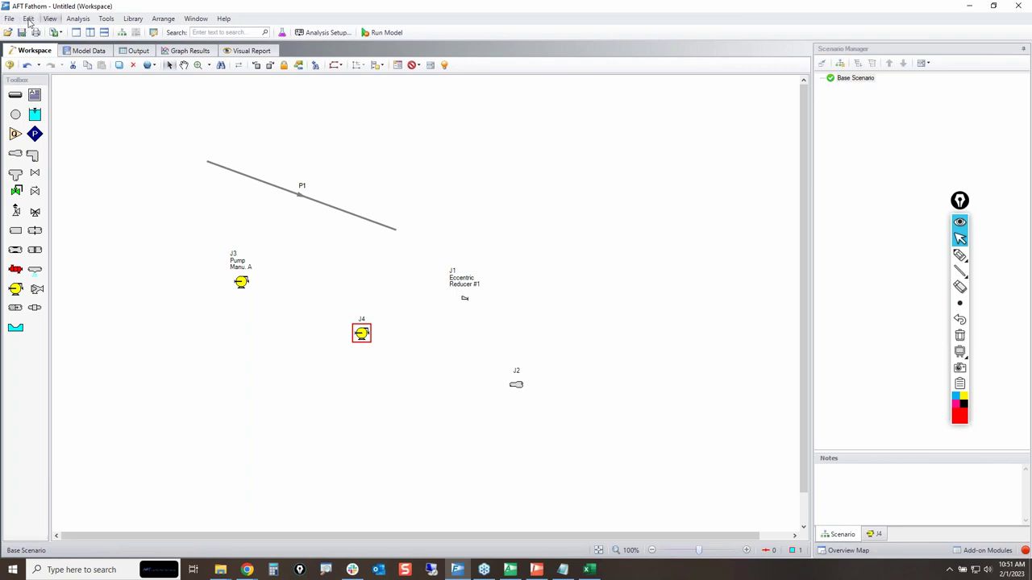
pyautogui.click(9, 18)
pyautogui.click(21, 34)
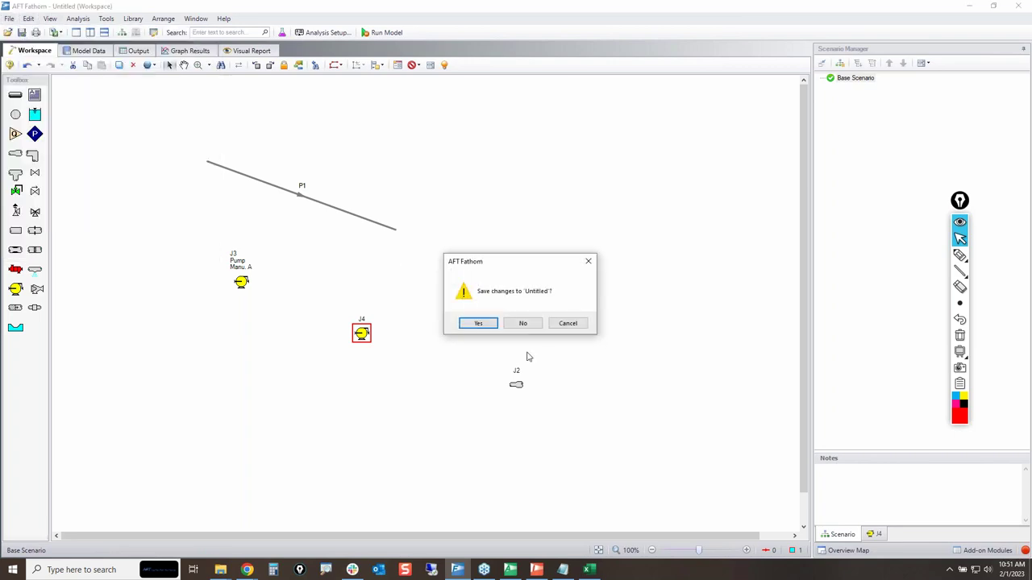
pyautogui.click(529, 324)
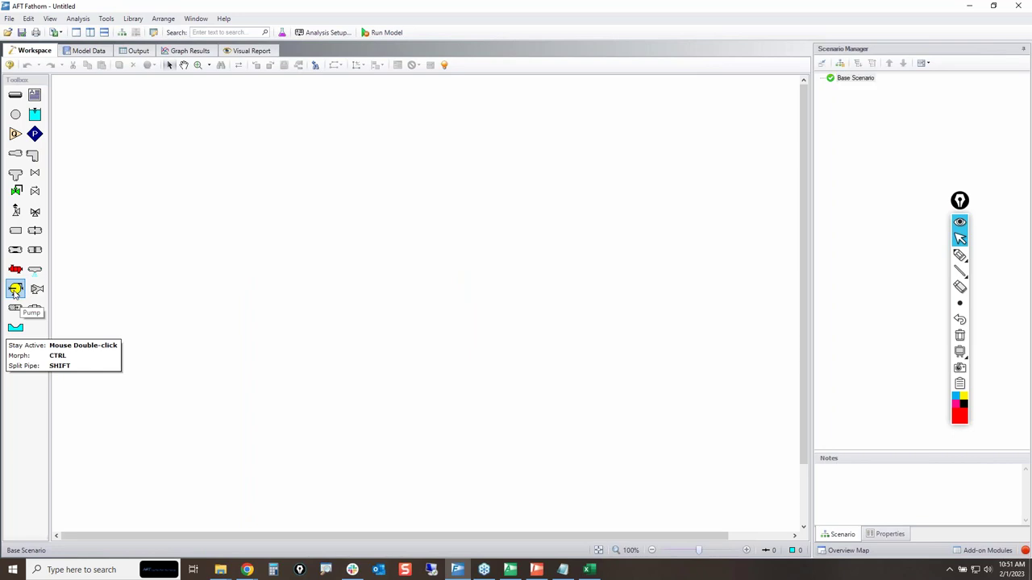
# Step: Place a pump junction in the workspace and assign it the library junction Pump Manu. A
pyautogui.moveTo(14, 289); pyautogui.dragTo(327, 247)
pyautogui.doubleClick(328, 250)
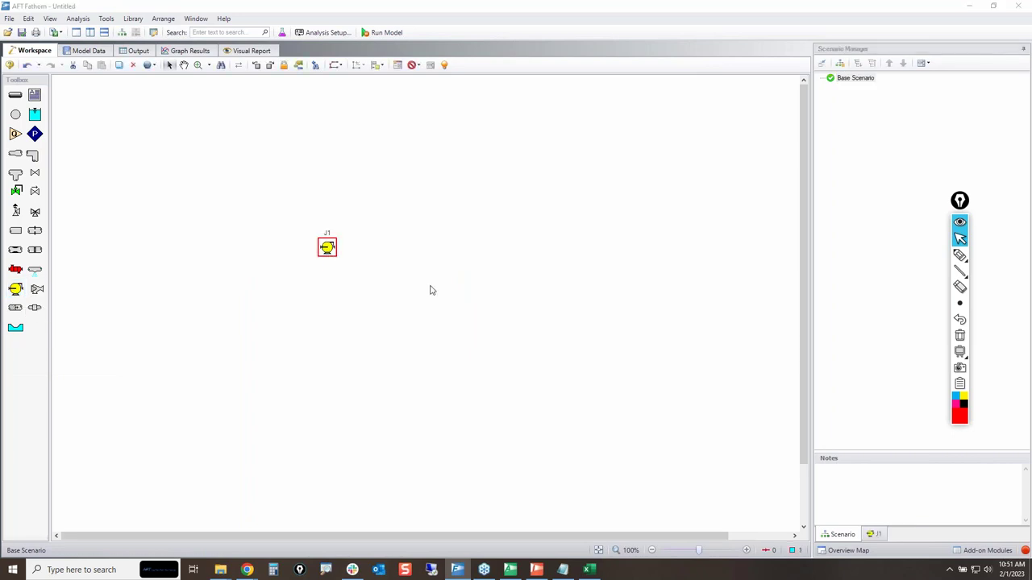
pyautogui.click(472, 96)
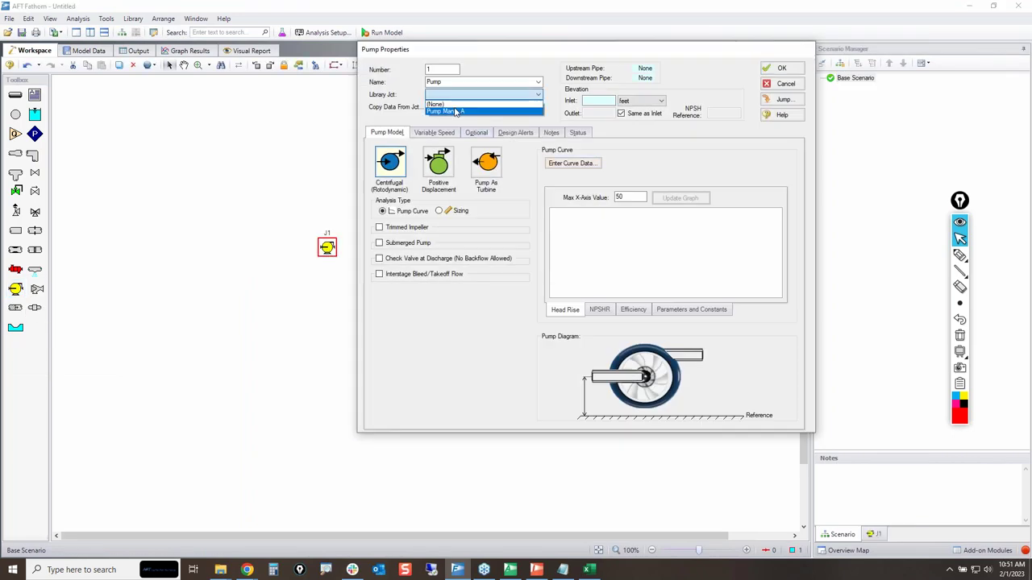
pyautogui.click(472, 108)
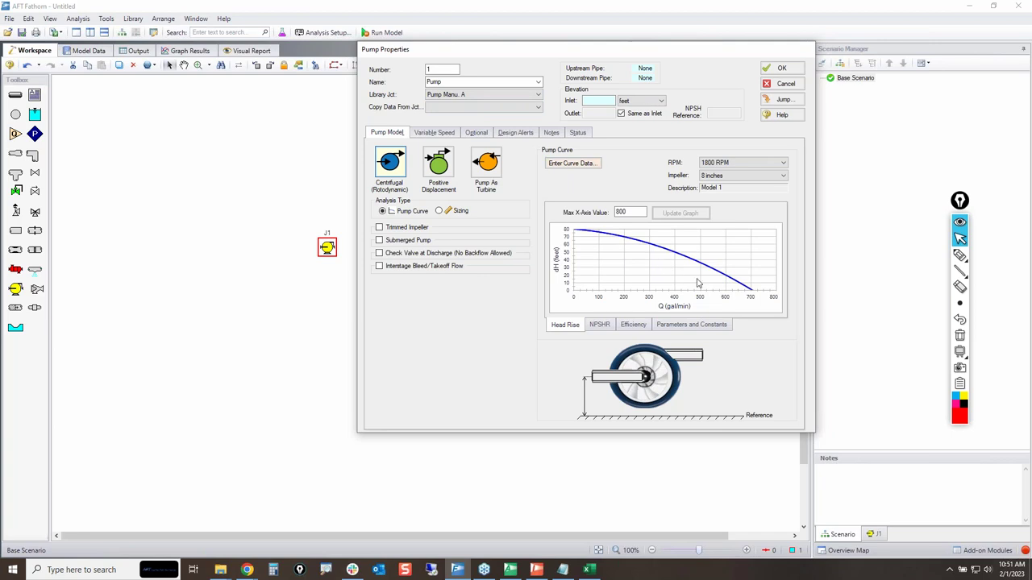
pyautogui.click(780, 67)
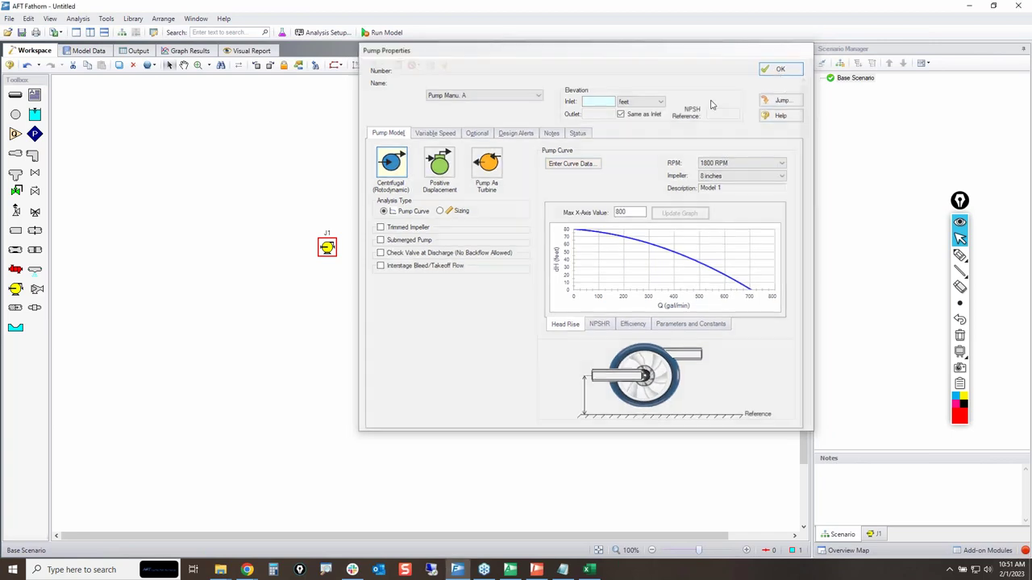
# Step: Place an area change junction beyond the pump and assign it the library junction Eccentric Reducer #1
pyautogui.click(15, 153)
pyautogui.click(533, 266)
pyautogui.doubleClick(532, 266)
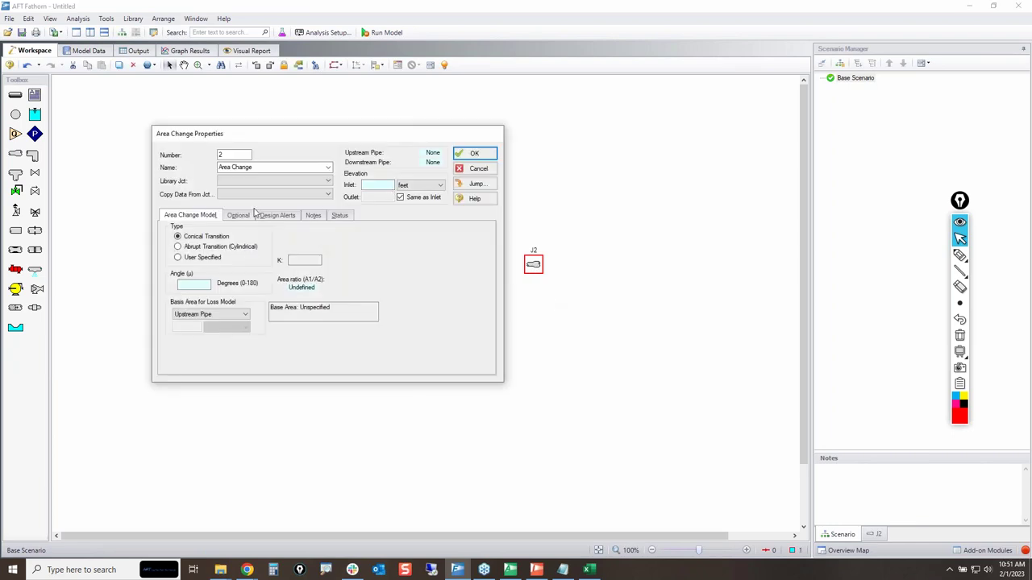
pyautogui.click(252, 184)
pyautogui.click(256, 198)
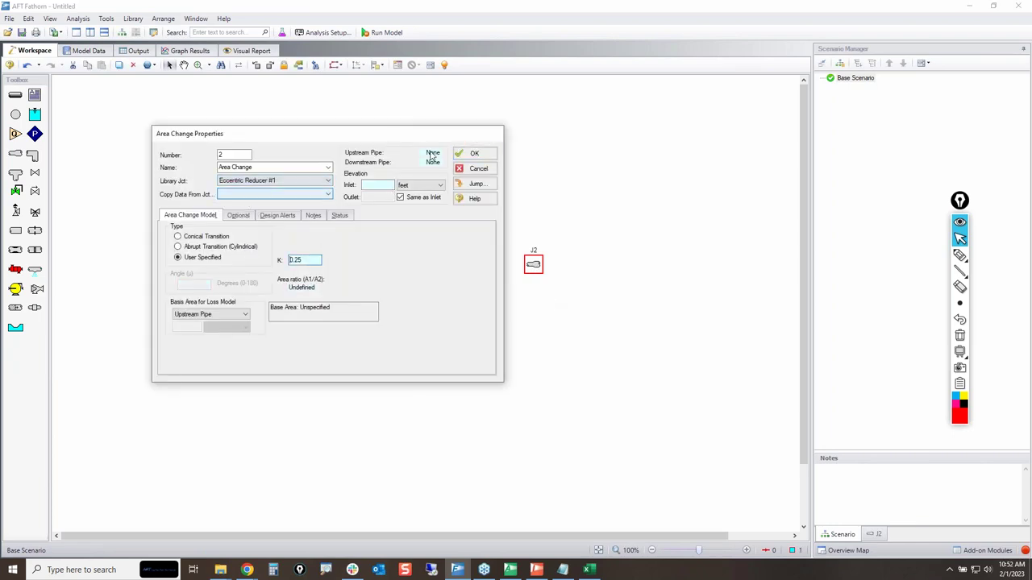
pyautogui.click(473, 153)
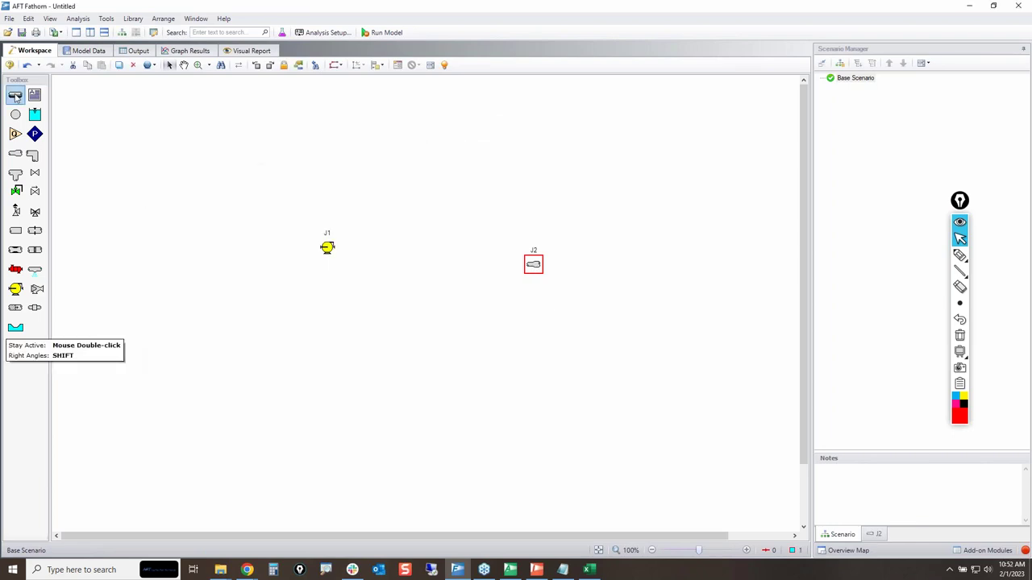
# Step: Review the area change junction's user-specified K factor and leave its properties without making changes
pyautogui.doubleClick(533, 266)
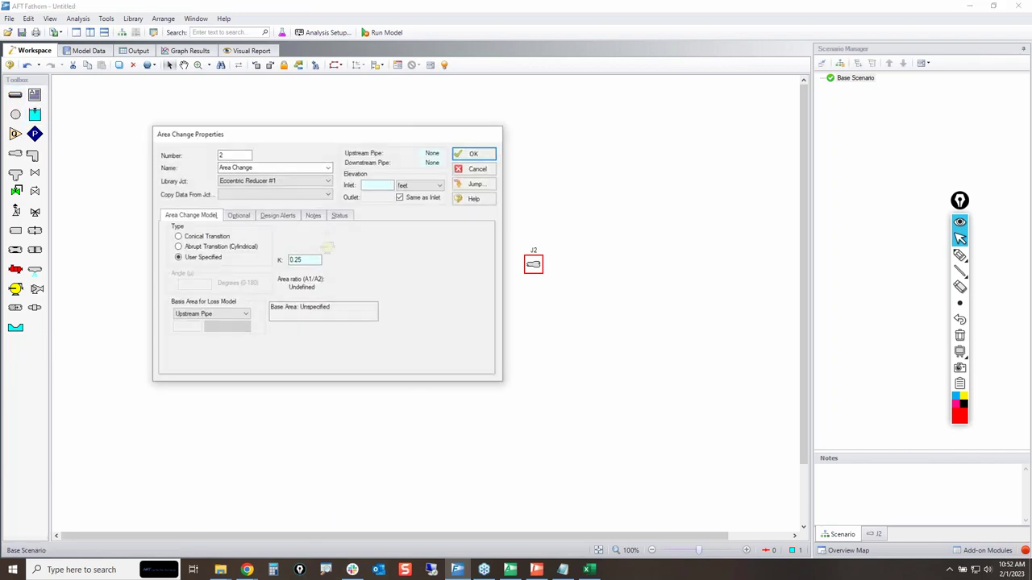
pyautogui.click(305, 261)
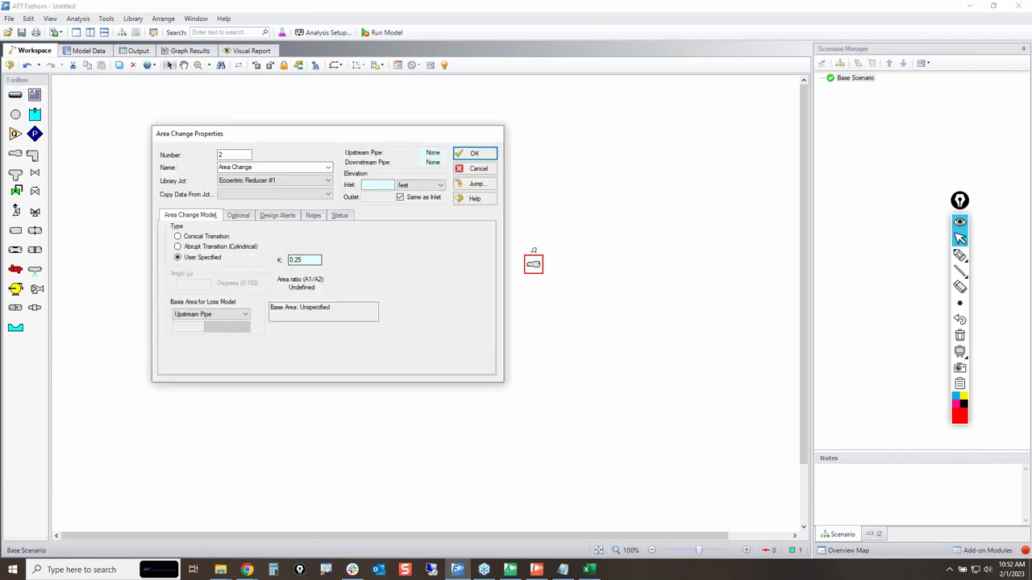
pyautogui.click(474, 170)
pyautogui.click(246, 222)
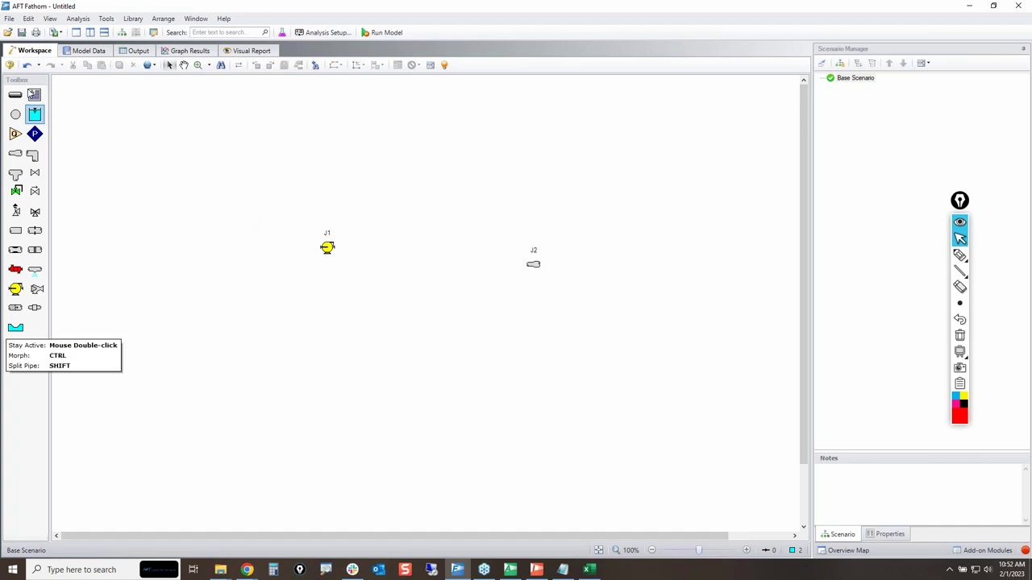
# Step: Draw a horizontal pipe above the pump and set its material to ISCO HDPE Pipe, size 30 inch
pyautogui.click(15, 94)
pyautogui.moveTo(227, 159); pyautogui.dragTo(381, 160)
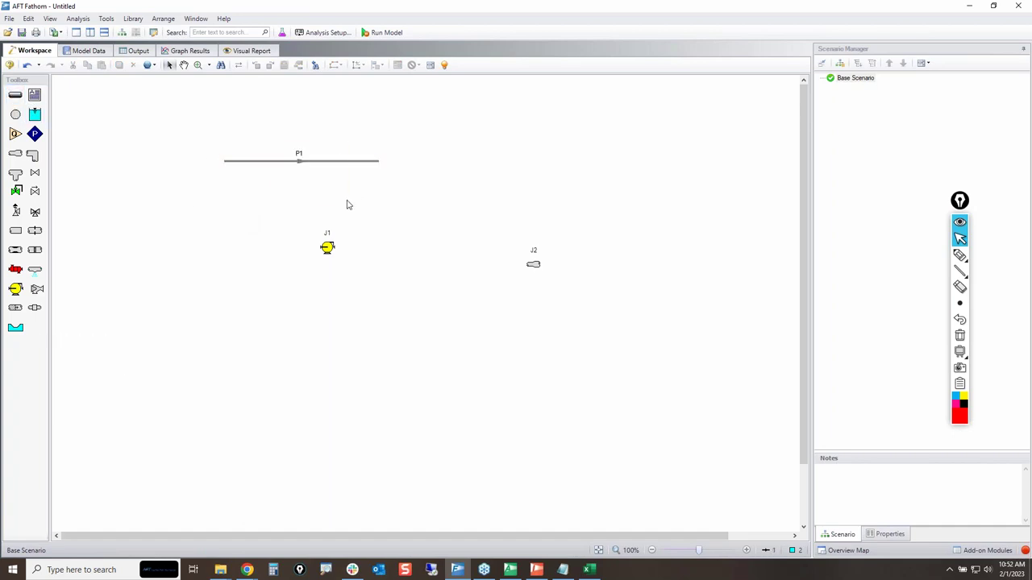
pyautogui.doubleClick(300, 161)
pyautogui.click(231, 195)
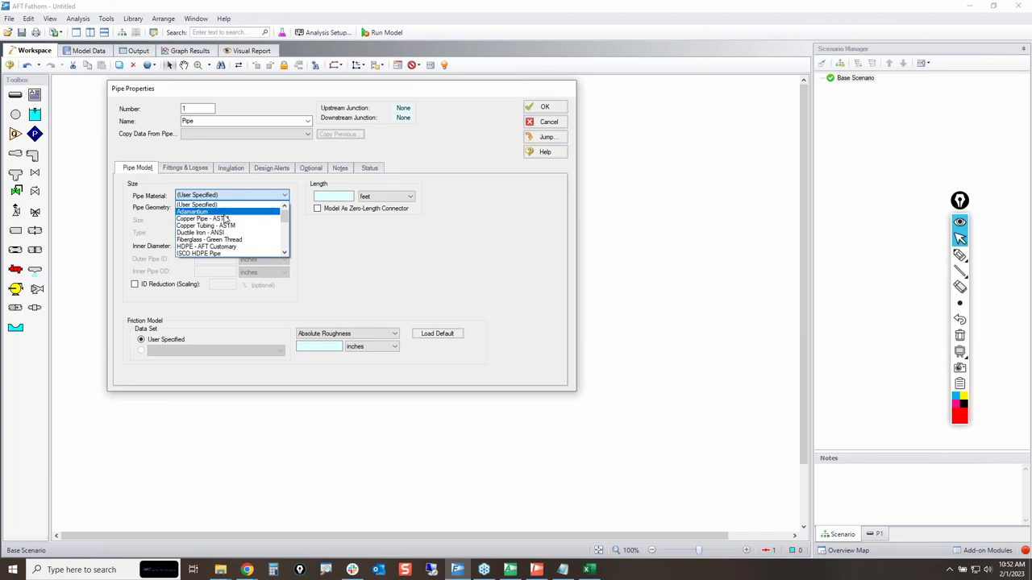
pyautogui.click(221, 253)
pyautogui.click(216, 220)
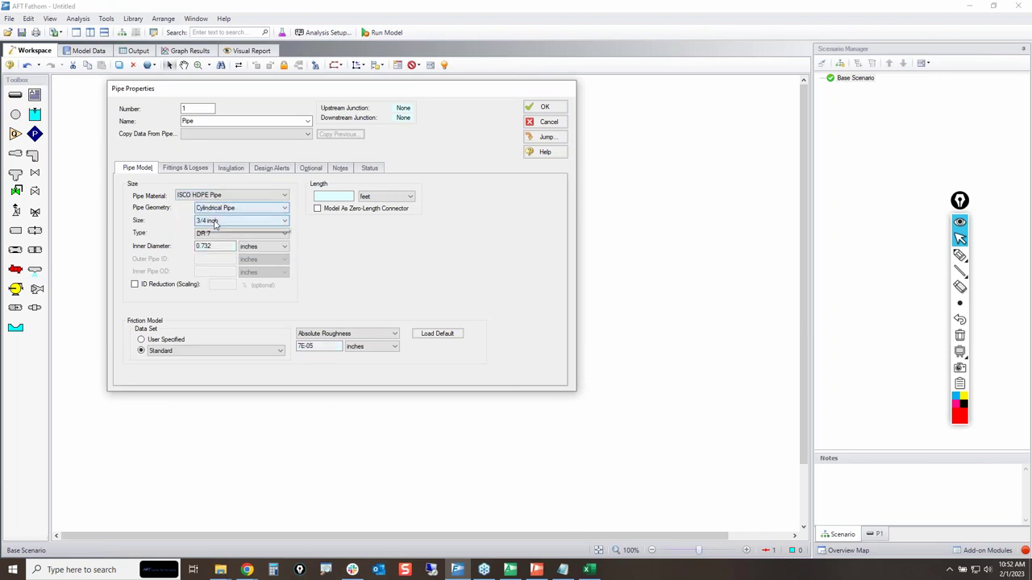
pyautogui.click(232, 274)
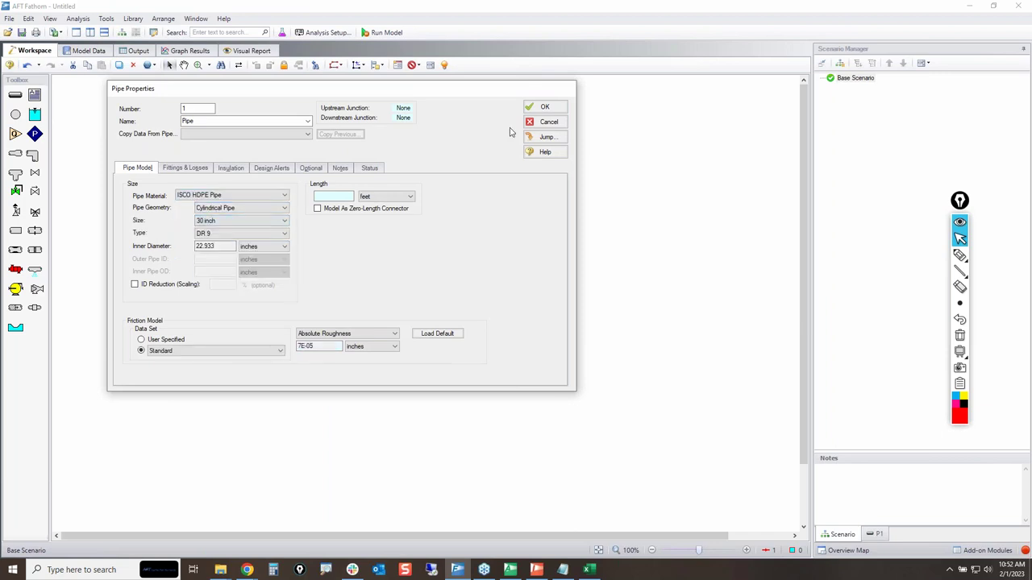
pyautogui.click(539, 107)
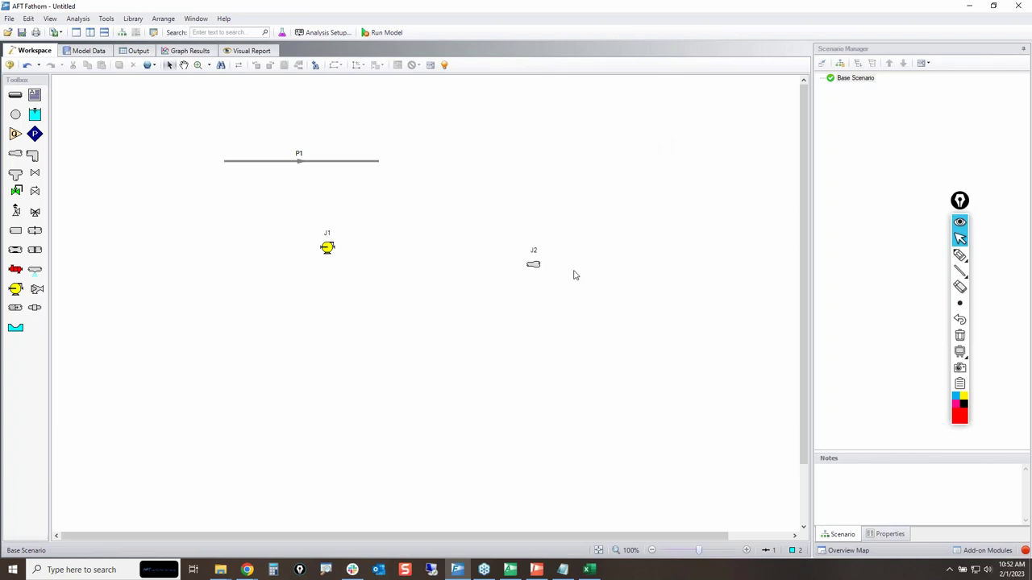
# Step: Open the Library Manager, circle its title and the Library Browser entry in red, and clear the markings
pyautogui.click(130, 19)
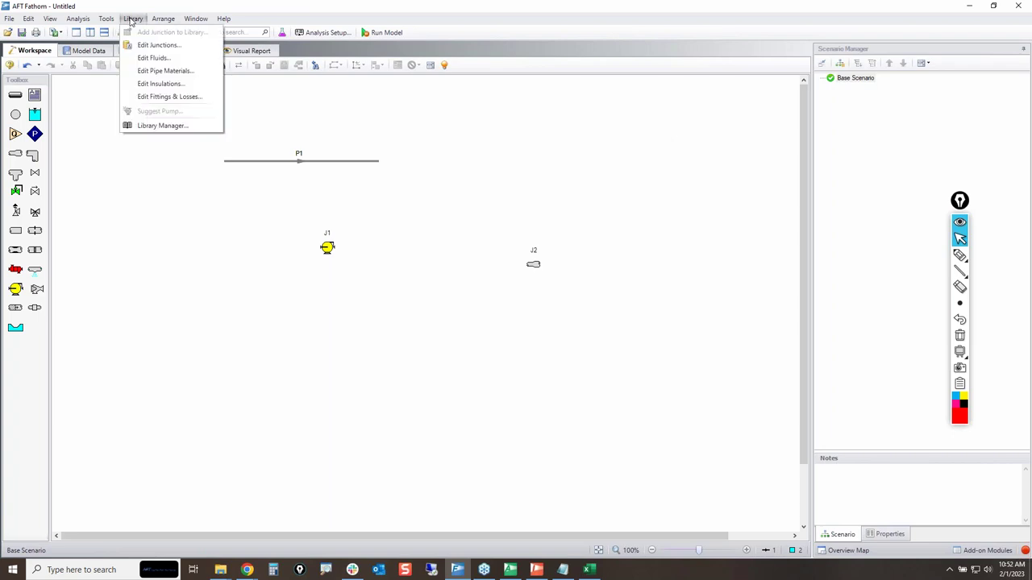
pyautogui.click(171, 126)
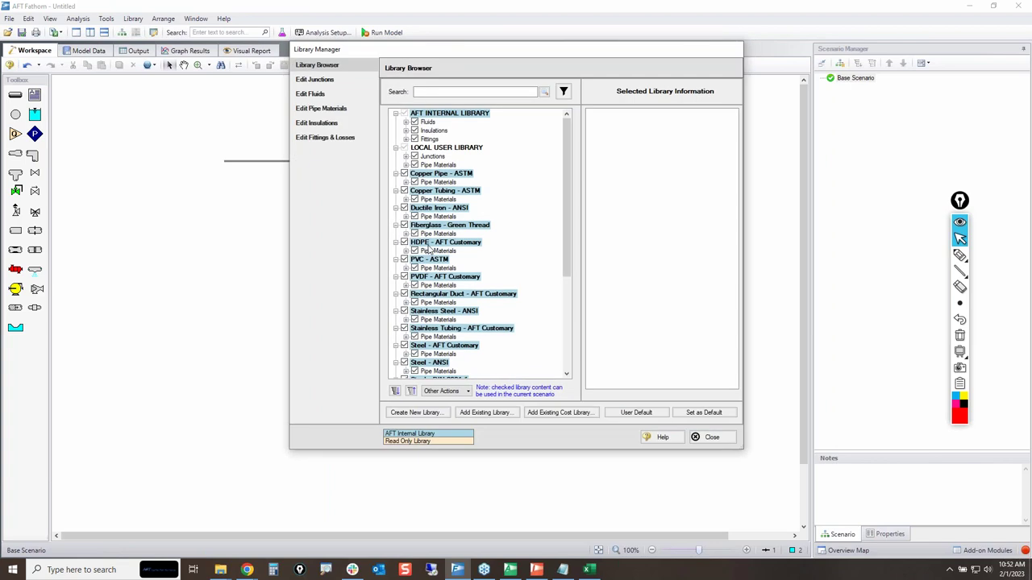
pyautogui.click(961, 256)
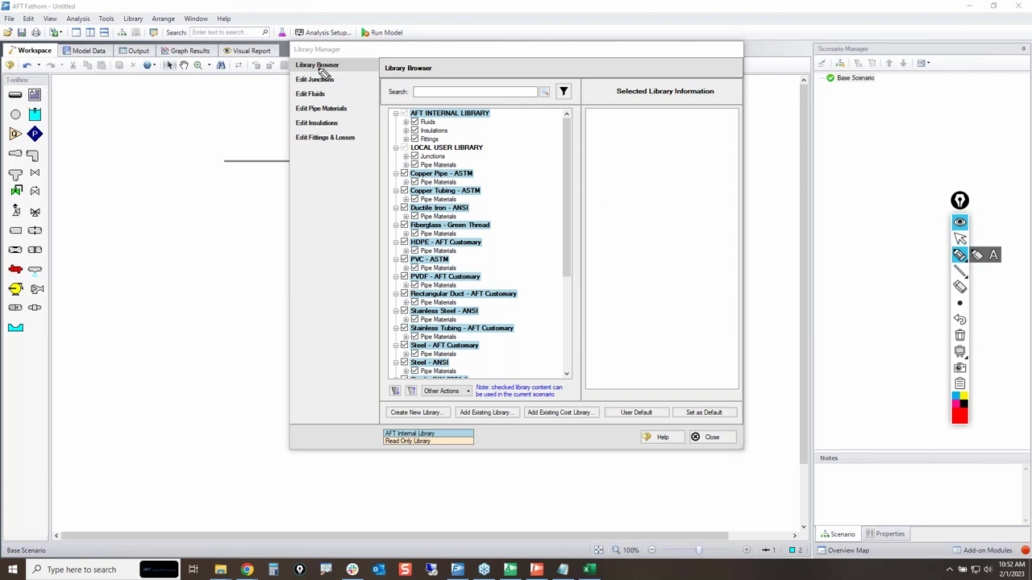
pyautogui.moveTo(292, 54)
pyautogui.mouseDown()
pyautogui.moveTo(345, 52)
pyautogui.moveTo(291, 66)
pyautogui.moveTo(313, 40)
pyautogui.mouseUp()
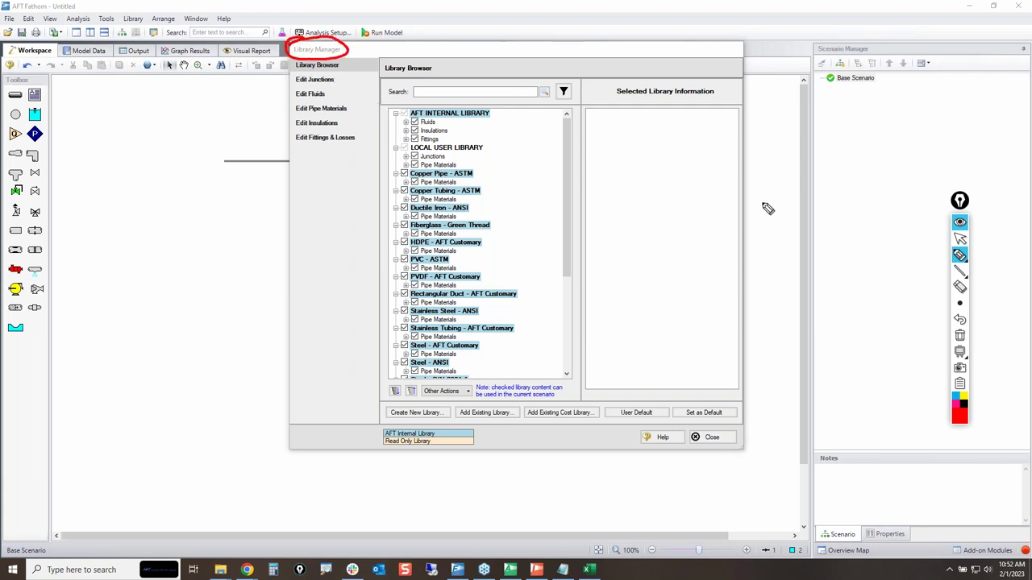
pyautogui.moveTo(295, 61)
pyautogui.mouseDown()
pyautogui.moveTo(343, 77)
pyautogui.moveTo(310, 84)
pyautogui.moveTo(296, 61)
pyautogui.mouseUp()
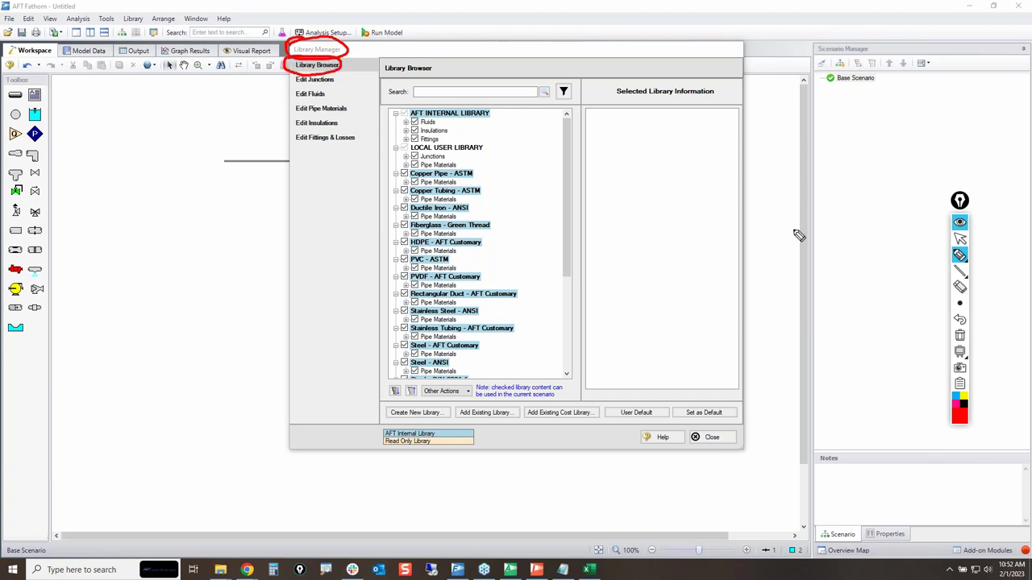
pyautogui.click(959, 336)
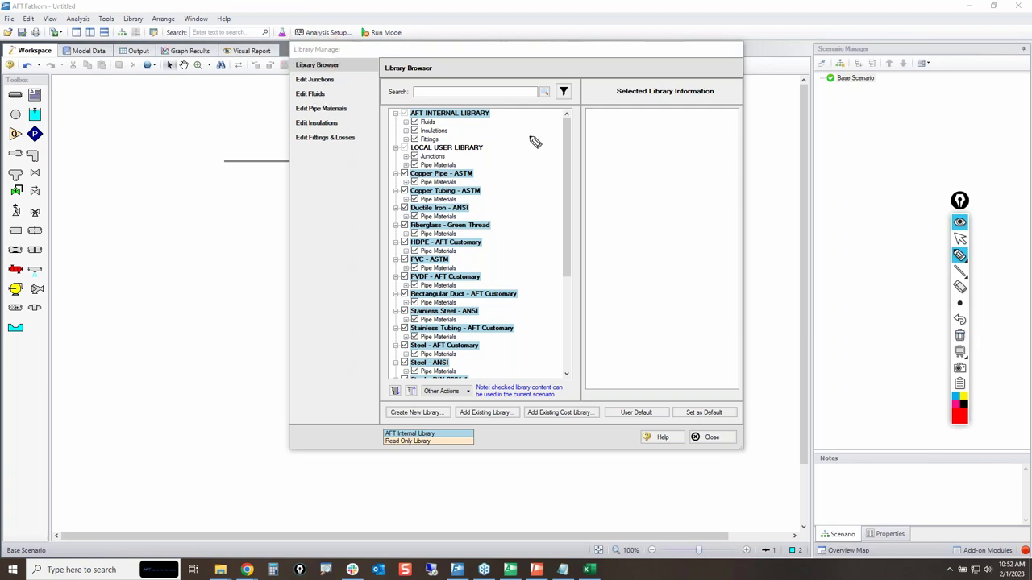
# Step: Outline the list of libraries in red, clear the outline, and look through the whole list
pyautogui.moveTo(541, 108)
pyautogui.mouseDown()
pyautogui.moveTo(416, 110)
pyautogui.moveTo(384, 166)
pyautogui.moveTo(392, 387)
pyautogui.moveTo(582, 378)
pyautogui.moveTo(571, 108)
pyautogui.moveTo(510, 105)
pyautogui.mouseUp()
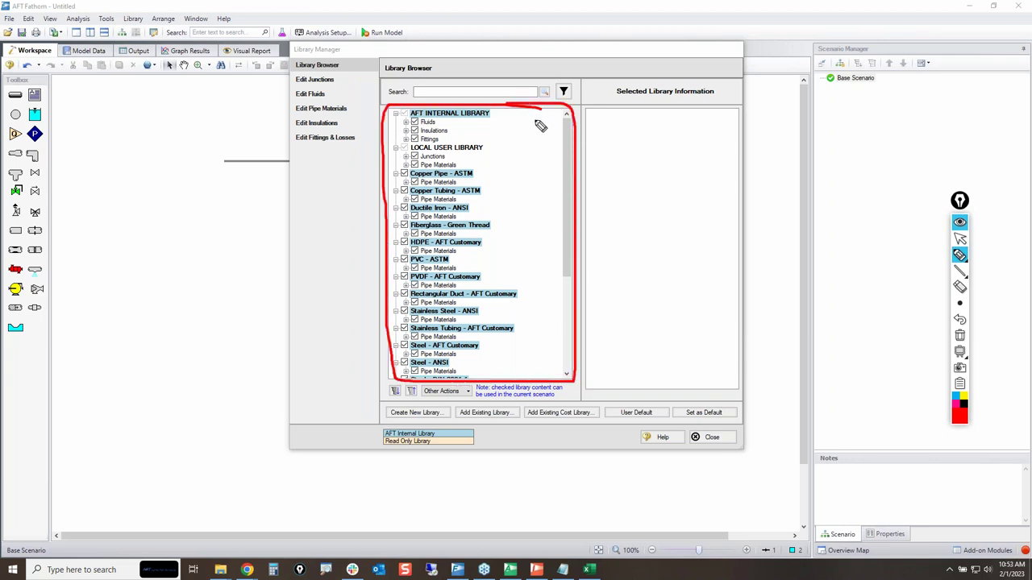
pyautogui.click(960, 337)
pyautogui.click(960, 238)
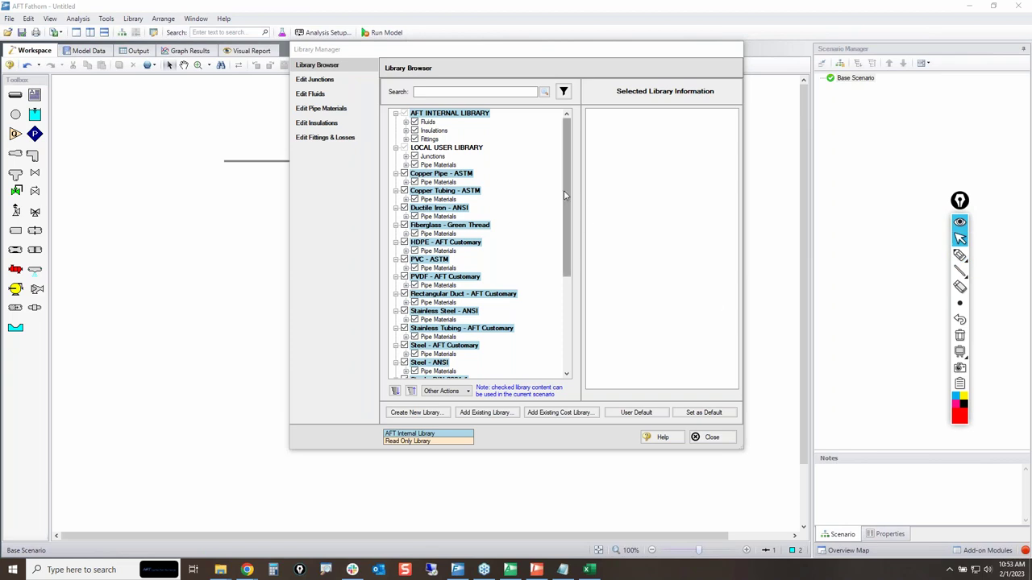
pyautogui.moveTo(564, 190); pyautogui.dragTo(570, 333)
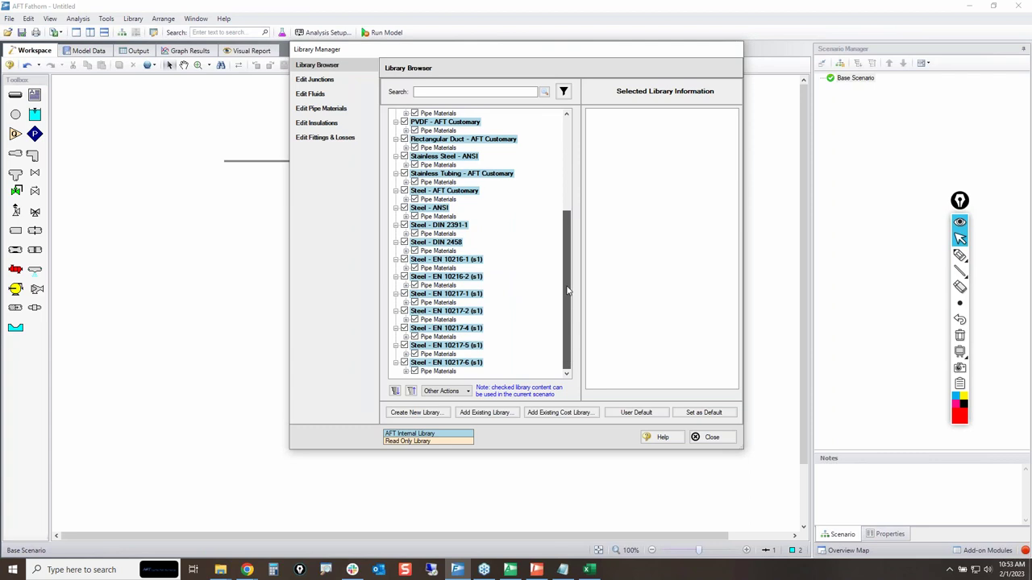
pyautogui.moveTo(566, 290); pyautogui.dragTo(567, 198)
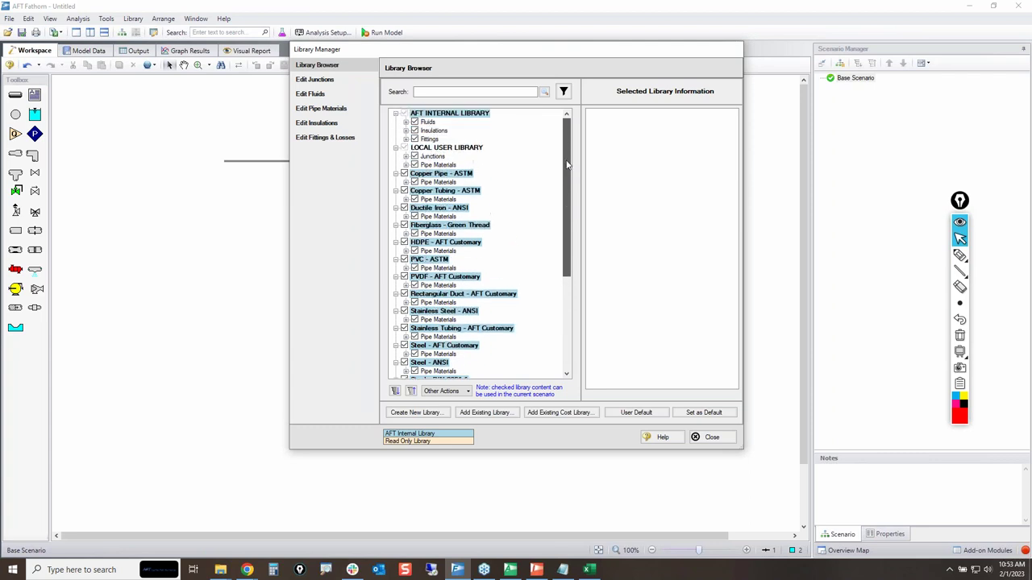
# Step: Circle the AFT Internal Library colour legend and the AFT INTERNAL LIBRARY group in red
pyautogui.click(960, 256)
pyautogui.moveTo(385, 435)
pyautogui.mouseDown()
pyautogui.moveTo(483, 435)
pyautogui.moveTo(467, 445)
pyautogui.moveTo(395, 448)
pyautogui.moveTo(400, 429)
pyautogui.mouseUp()
pyautogui.moveTo(403, 113)
pyautogui.mouseDown()
pyautogui.moveTo(402, 144)
pyautogui.moveTo(509, 139)
pyautogui.moveTo(501, 112)
pyautogui.moveTo(395, 112)
pyautogui.mouseUp()
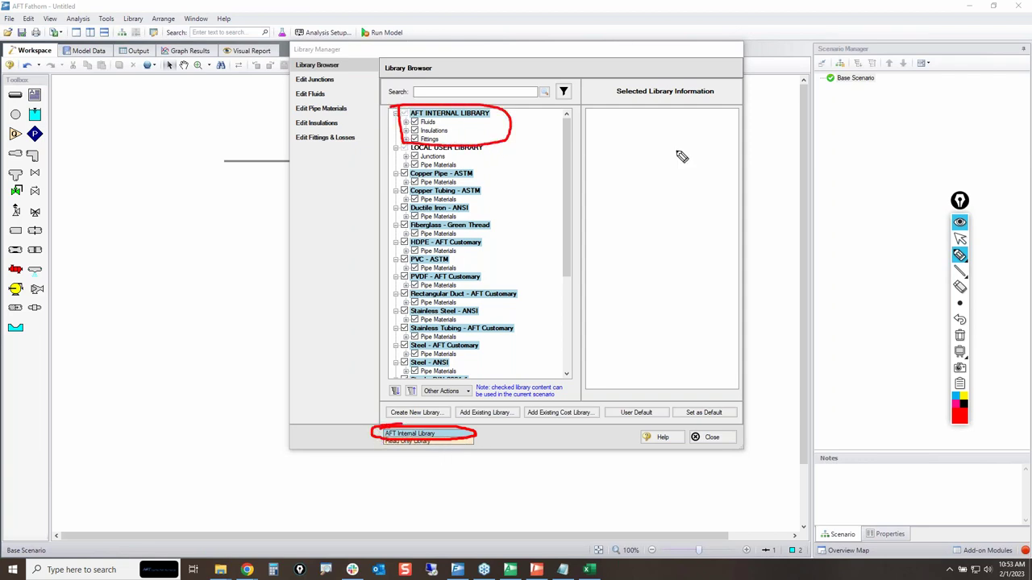
pyautogui.click(960, 238)
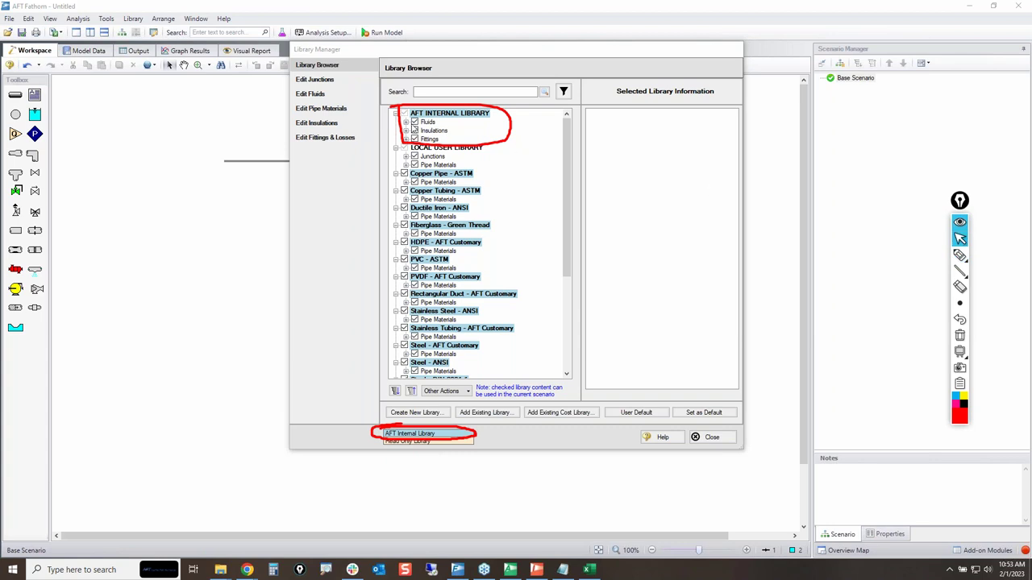
# Step: Examine the Fluids and Insulations contents of the AFT Internal Library, and clear the red markings
pyautogui.click(405, 121)
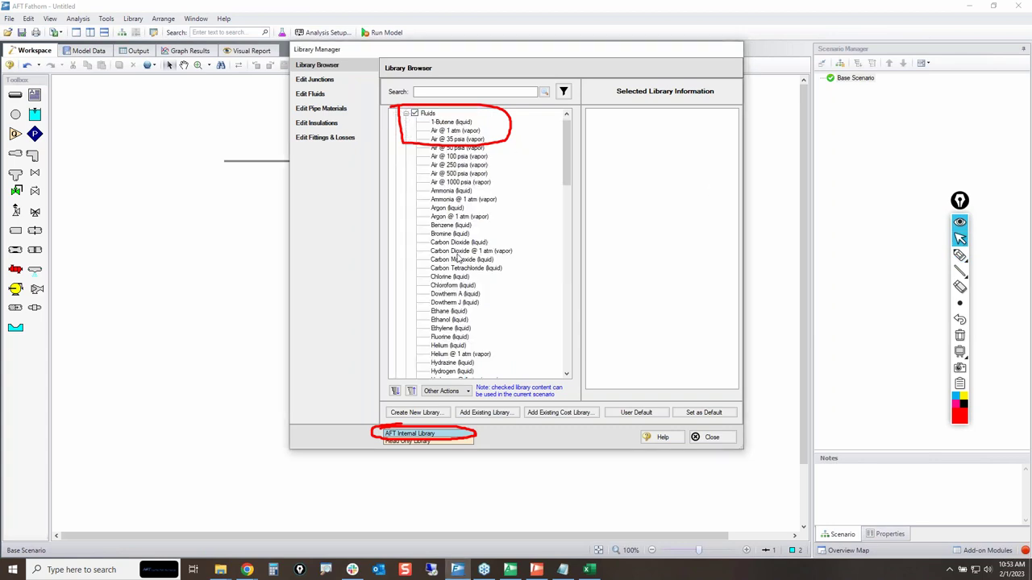
pyautogui.moveTo(569, 147)
pyautogui.mouseDown()
pyautogui.moveTo(558, 258)
pyautogui.moveTo(564, 133)
pyautogui.mouseUp()
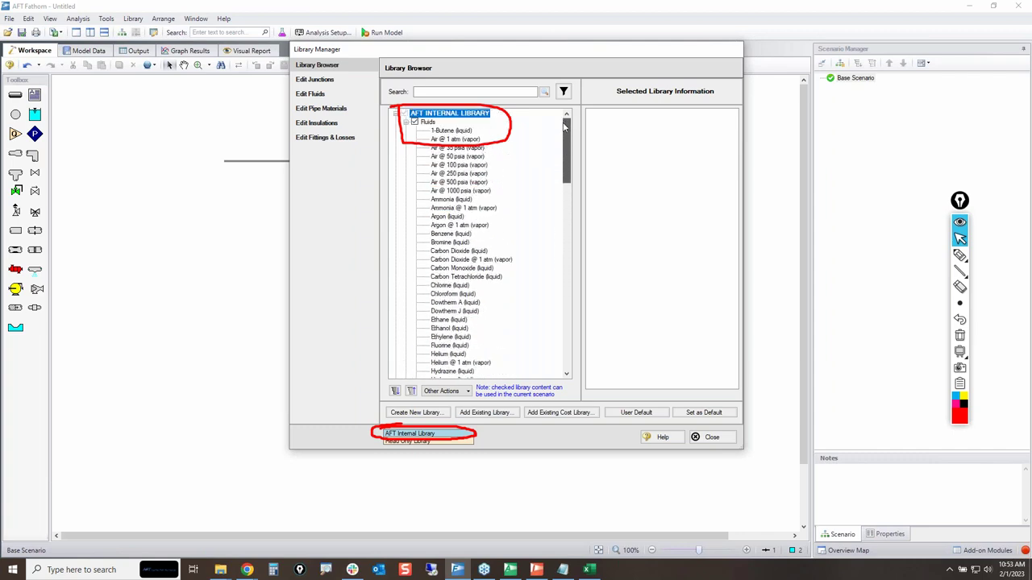
pyautogui.click(406, 123)
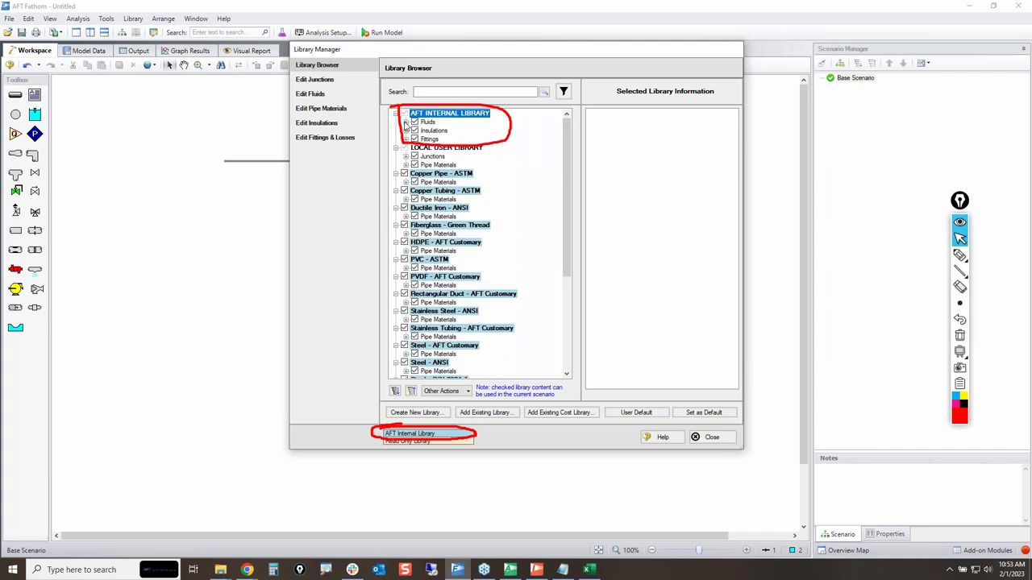
pyautogui.click(406, 123)
pyautogui.click(407, 131)
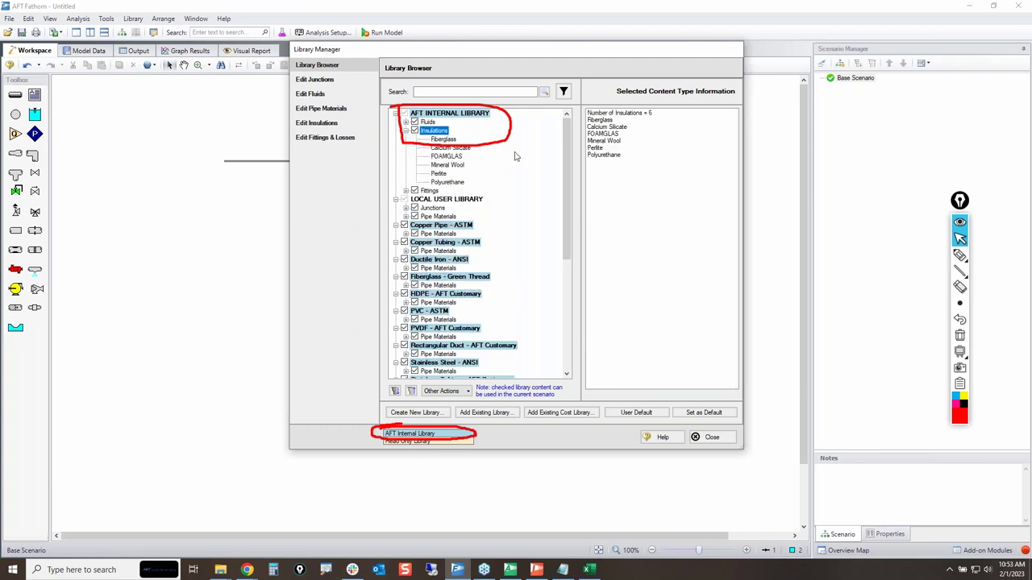
pyautogui.click(960, 336)
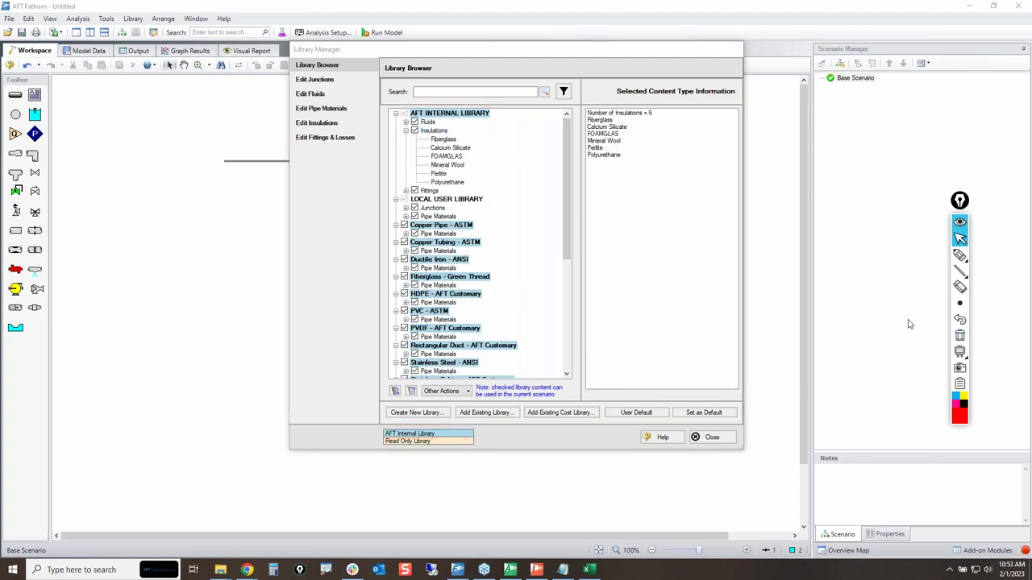
# Step: Collapse the Insulations list and look through the Fittings contents of the AFT Internal Library, collapsing them when finished
pyautogui.click(406, 132)
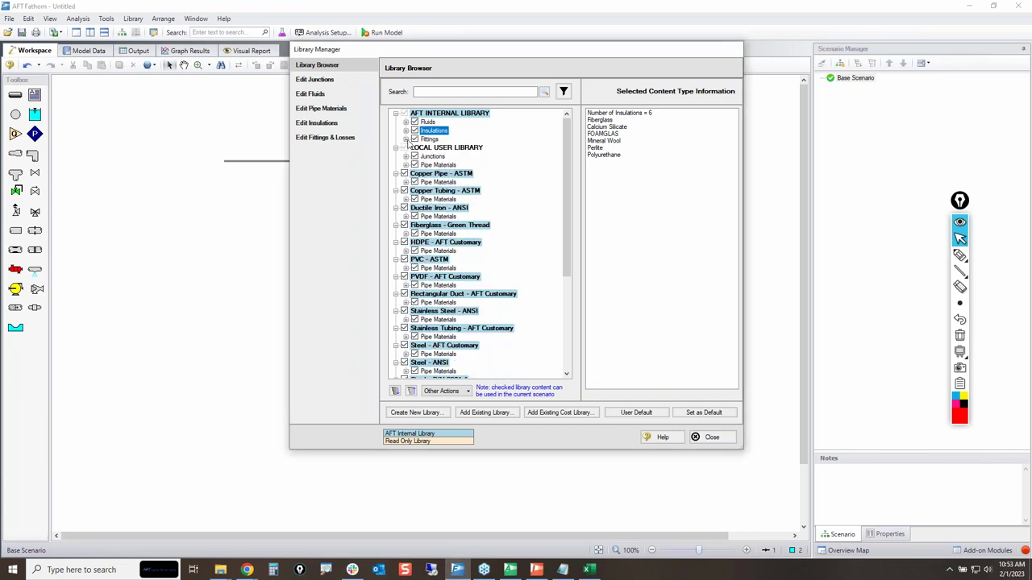
pyautogui.click(406, 139)
pyautogui.moveTo(568, 129); pyautogui.dragTo(543, 120)
pyautogui.click(405, 140)
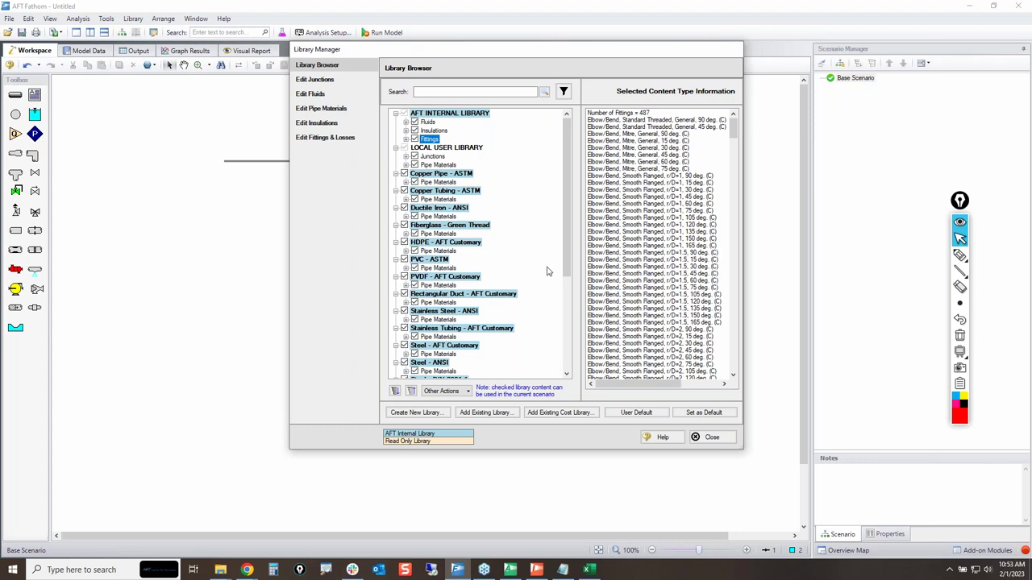
# Step: Outline the AFT INTERNAL LIBRARY group with its Fluids, Insulations and Fittings in red, and clear the outline
pyautogui.click(960, 254)
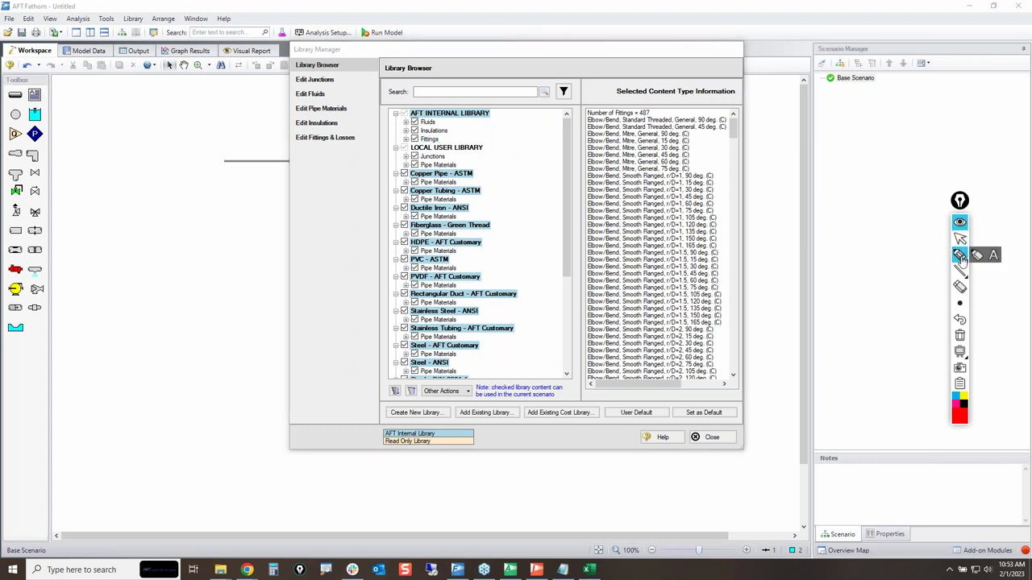
pyautogui.moveTo(401, 112)
pyautogui.mouseDown()
pyautogui.moveTo(390, 143)
pyautogui.moveTo(492, 139)
pyautogui.moveTo(490, 108)
pyautogui.moveTo(395, 112)
pyautogui.mouseUp()
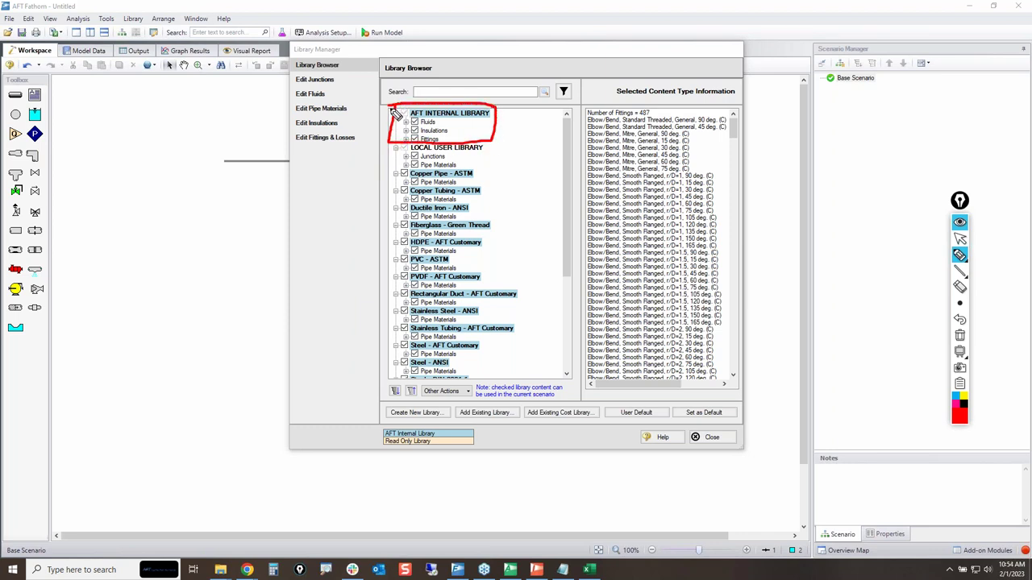
pyautogui.click(961, 336)
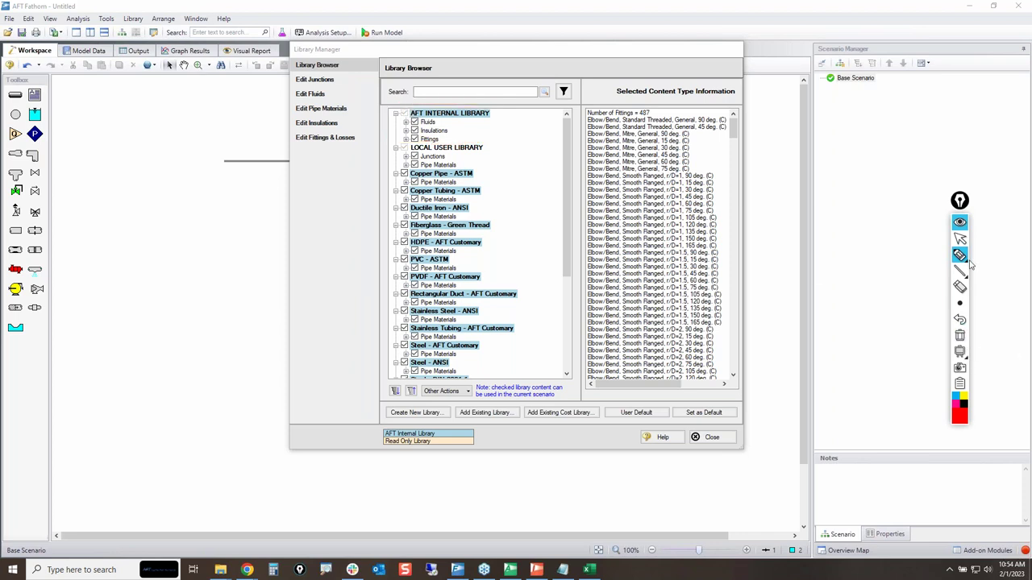
pyautogui.click(961, 241)
# Step: Outline the pipe material libraries in red, draw an arrow from them to the AFT INTERNAL LIBRARY group, and clear the markings
pyautogui.click(960, 255)
pyautogui.moveTo(389, 167)
pyautogui.mouseDown()
pyautogui.moveTo(402, 365)
pyautogui.moveTo(416, 379)
pyautogui.moveTo(553, 322)
pyautogui.moveTo(498, 192)
pyautogui.moveTo(389, 188)
pyautogui.mouseUp()
pyautogui.moveTo(395, 261)
pyautogui.mouseDown()
pyautogui.moveTo(370, 256)
pyautogui.moveTo(357, 145)
pyautogui.moveTo(400, 127)
pyautogui.moveTo(388, 117)
pyautogui.moveTo(406, 122)
pyautogui.mouseUp()
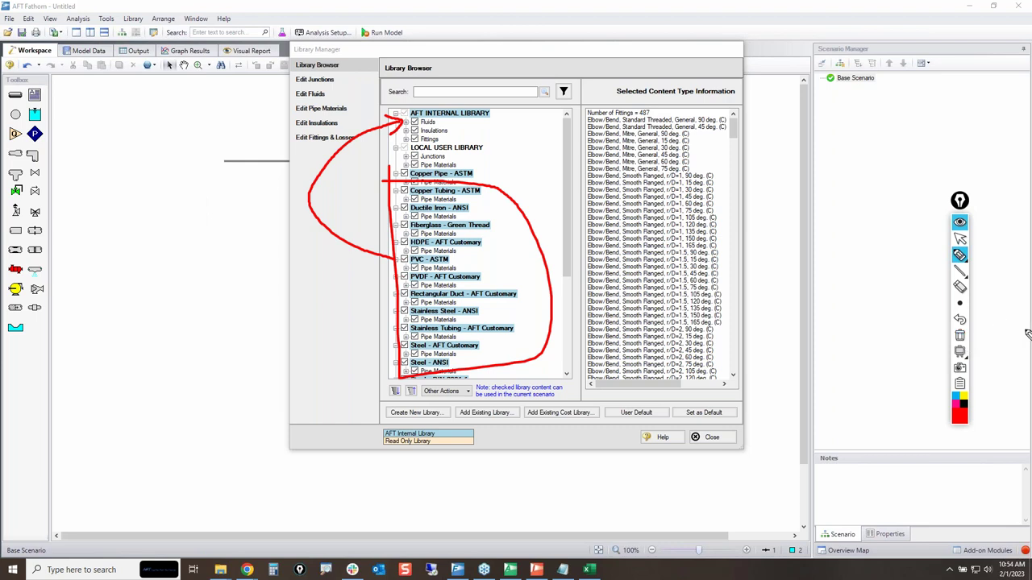
pyautogui.click(959, 335)
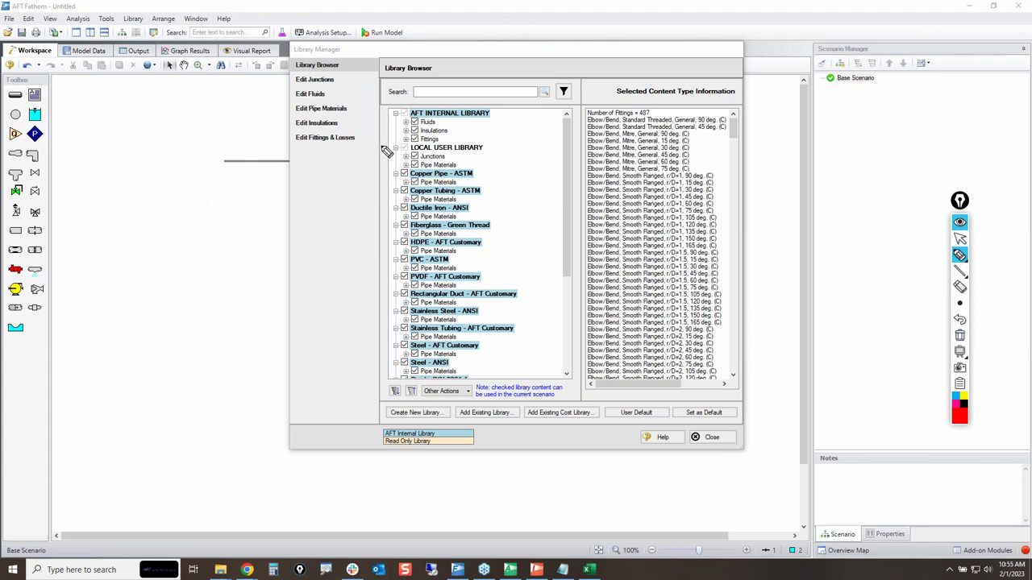
# Step: Circle the AFT INTERNAL LIBRARY group and the pipe material libraries in red in turn, clearing each marking, and review the library list
pyautogui.moveTo(400, 115)
pyautogui.mouseDown()
pyautogui.moveTo(392, 144)
pyautogui.moveTo(423, 149)
pyautogui.moveTo(494, 144)
pyautogui.moveTo(506, 114)
pyautogui.moveTo(393, 113)
pyautogui.mouseUp()
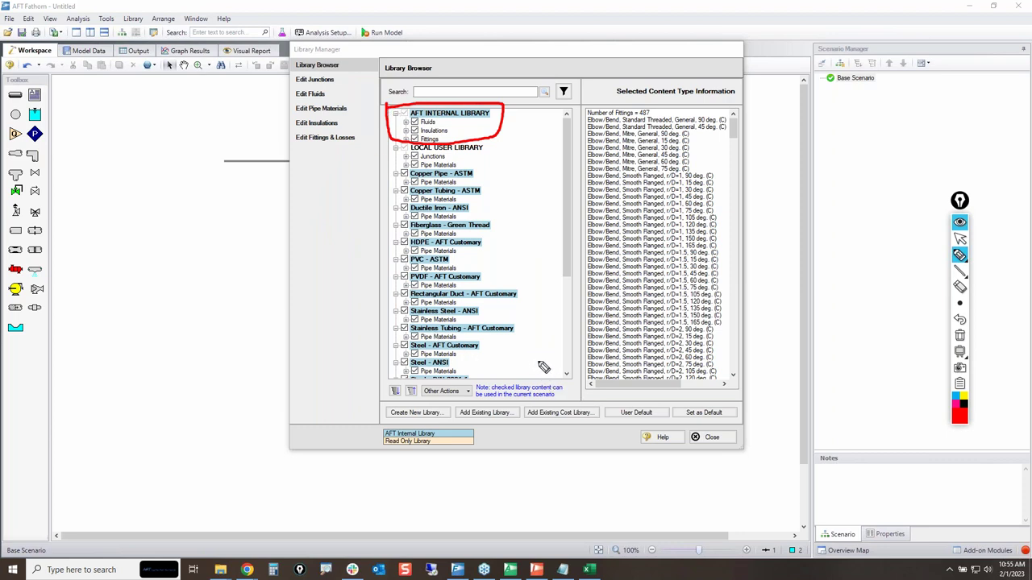
pyautogui.click(960, 337)
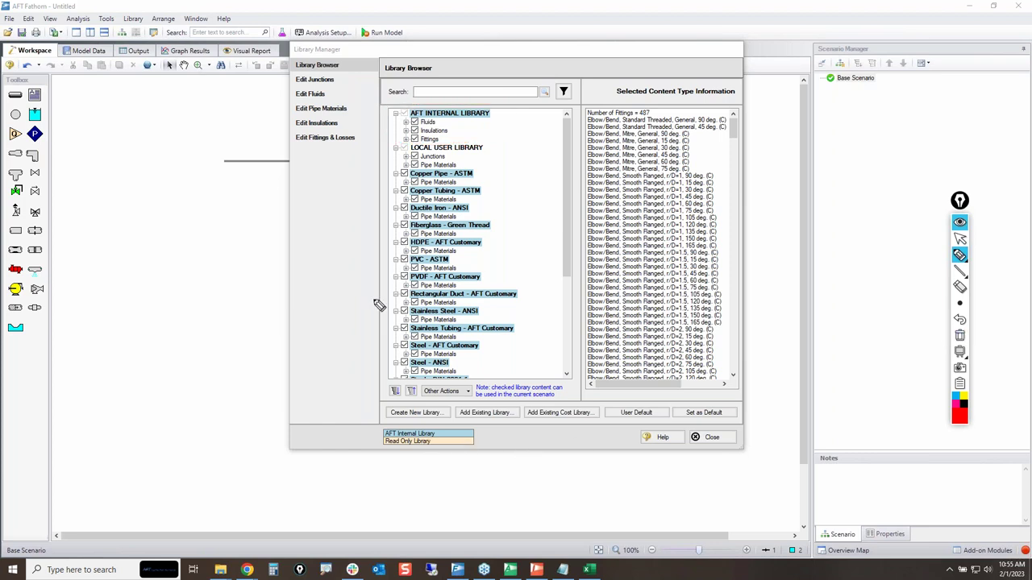
pyautogui.moveTo(384, 164)
pyautogui.mouseDown()
pyautogui.moveTo(387, 267)
pyautogui.moveTo(548, 330)
pyautogui.moveTo(411, 226)
pyautogui.mouseUp()
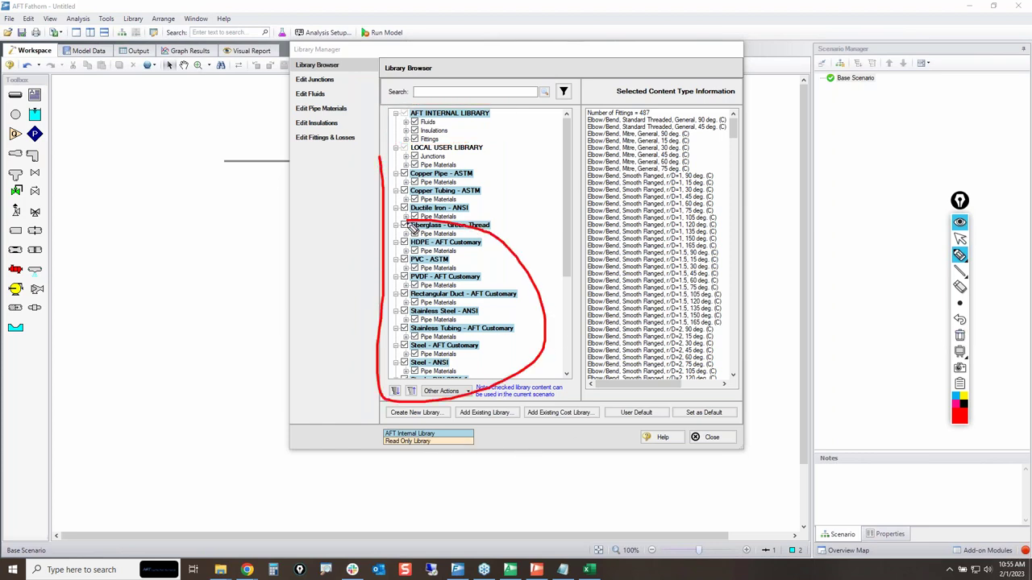
pyautogui.click(959, 337)
pyautogui.click(960, 239)
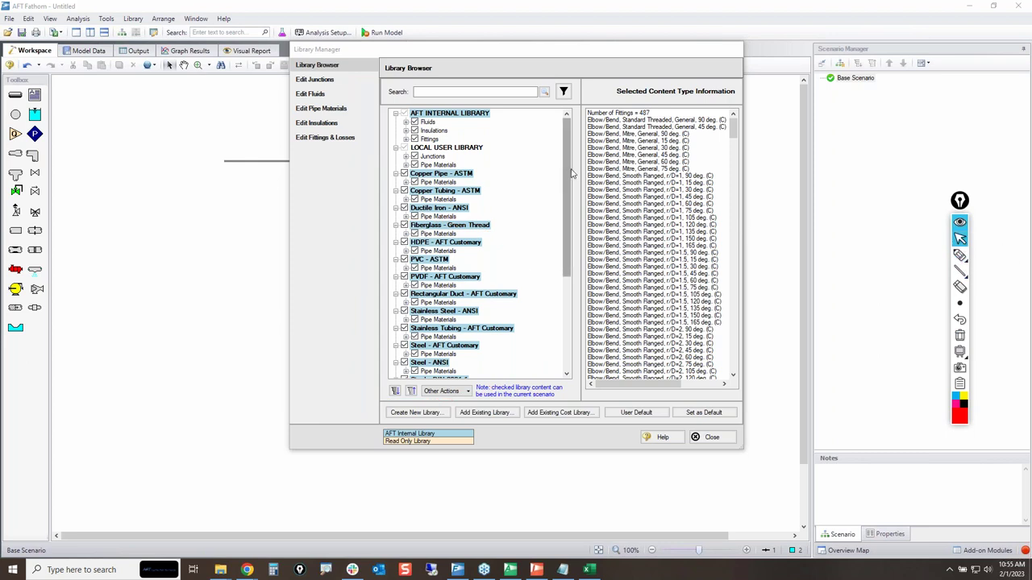
pyautogui.moveTo(570, 176); pyautogui.dragTo(572, 309)
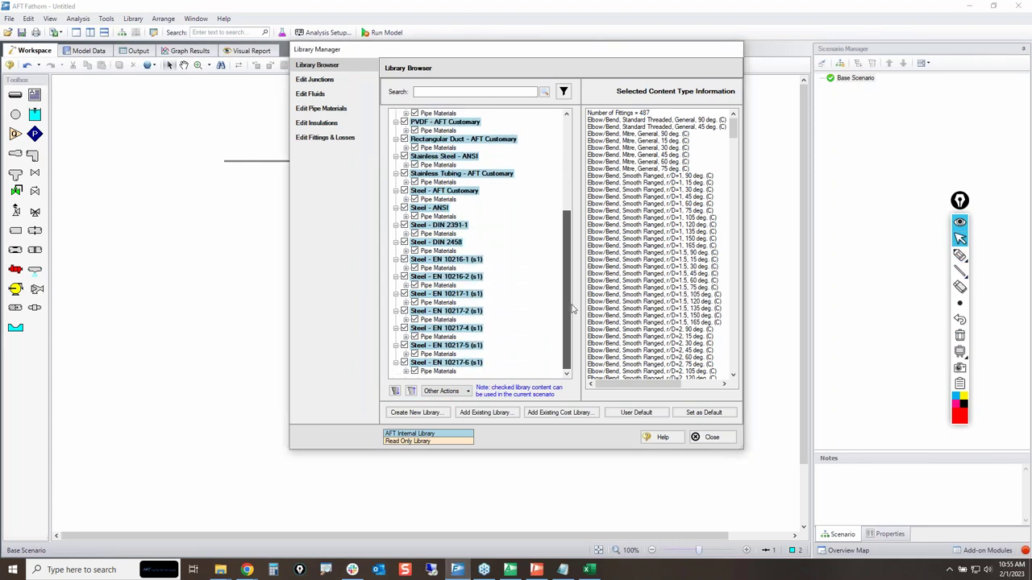
pyautogui.moveTo(573, 263); pyautogui.dragTo(575, 146)
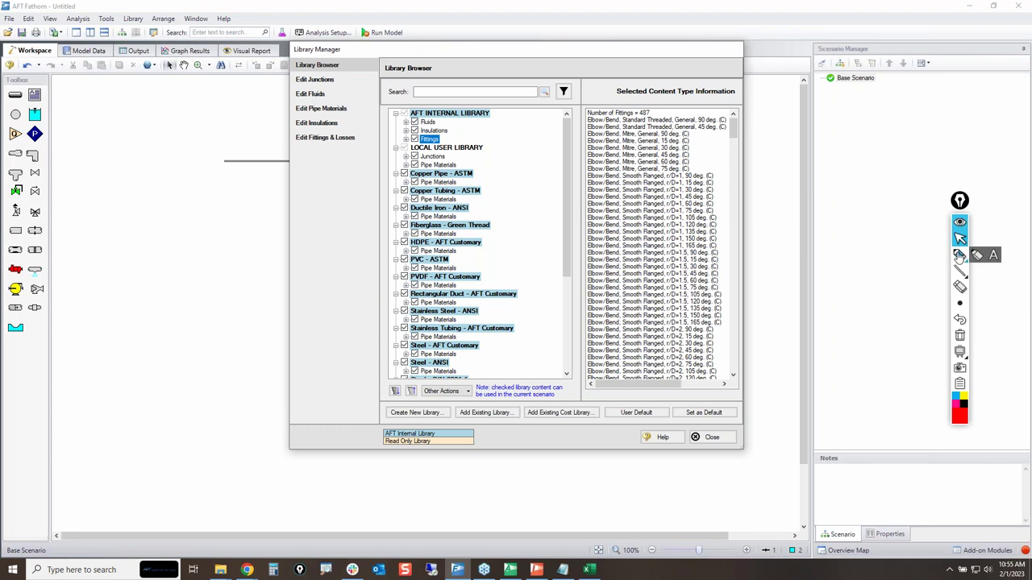
# Step: Circle the LOCAL USER LIBRARY group with its Junctions and Pipe Materials in red, and clear the circle
pyautogui.click(959, 255)
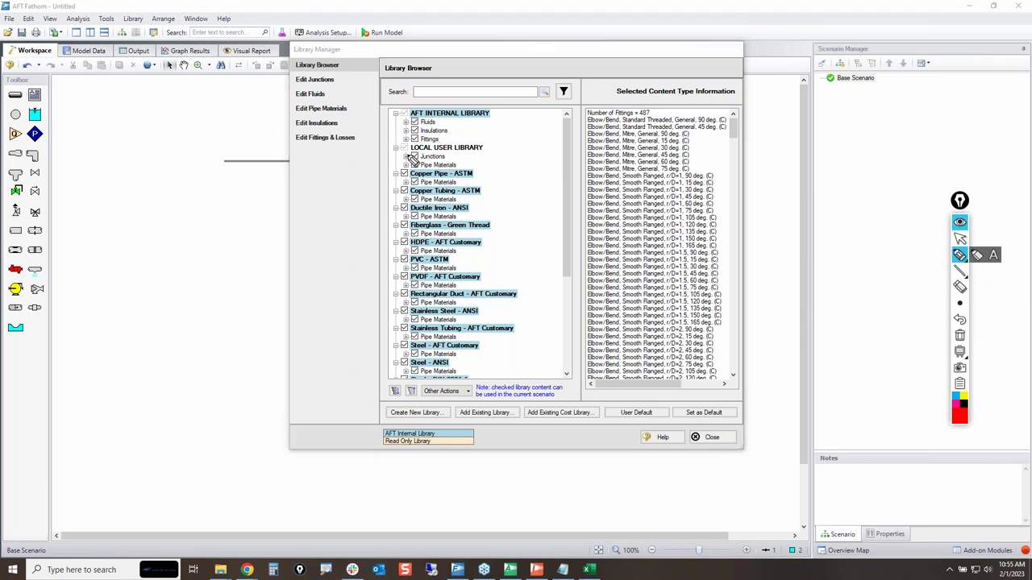
pyautogui.moveTo(395, 139)
pyautogui.mouseDown()
pyautogui.moveTo(406, 175)
pyautogui.moveTo(488, 169)
pyautogui.moveTo(493, 147)
pyautogui.moveTo(387, 150)
pyautogui.mouseUp()
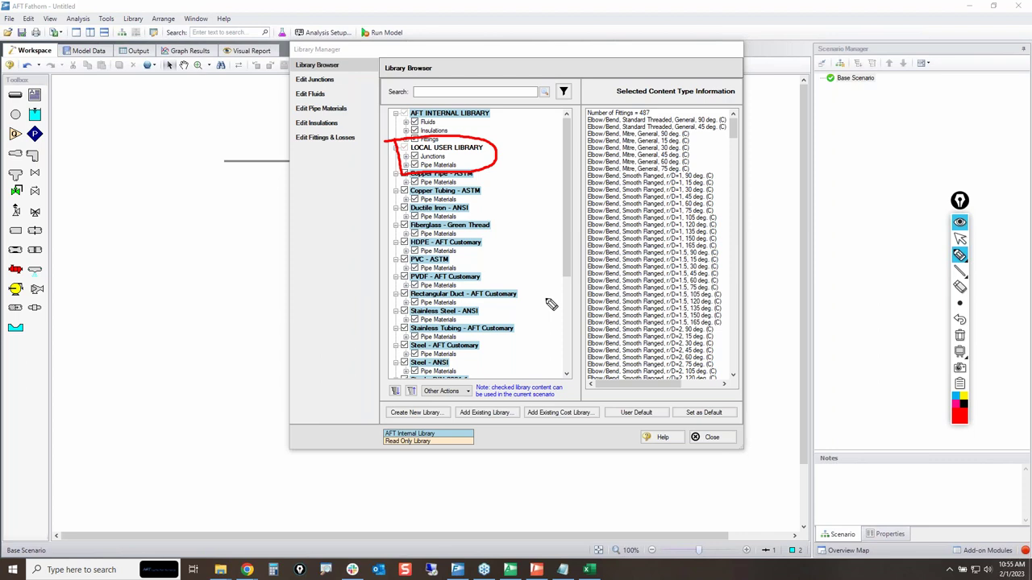
pyautogui.click(959, 335)
pyautogui.click(959, 238)
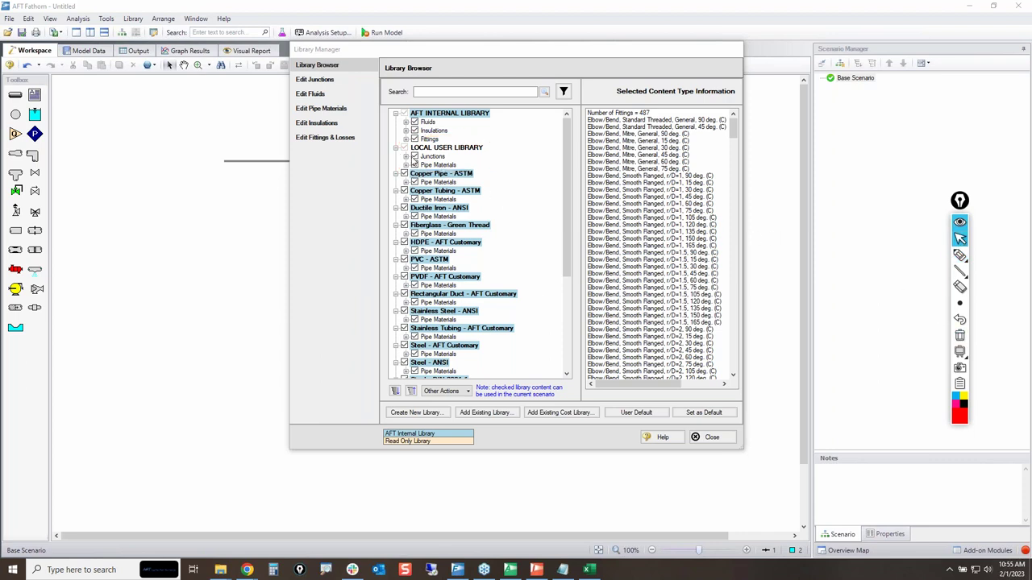
# Step: Expand the Local User Library's Junctions and view the details of Eccentric Reducer #1 and Pump Manu. A
pyautogui.click(406, 158)
pyautogui.click(432, 157)
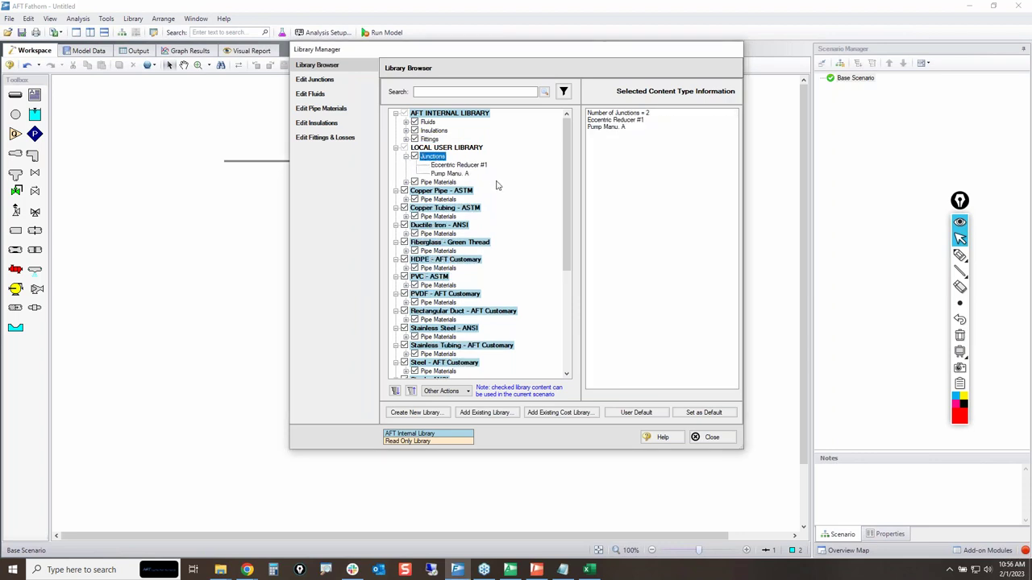
pyautogui.click(476, 167)
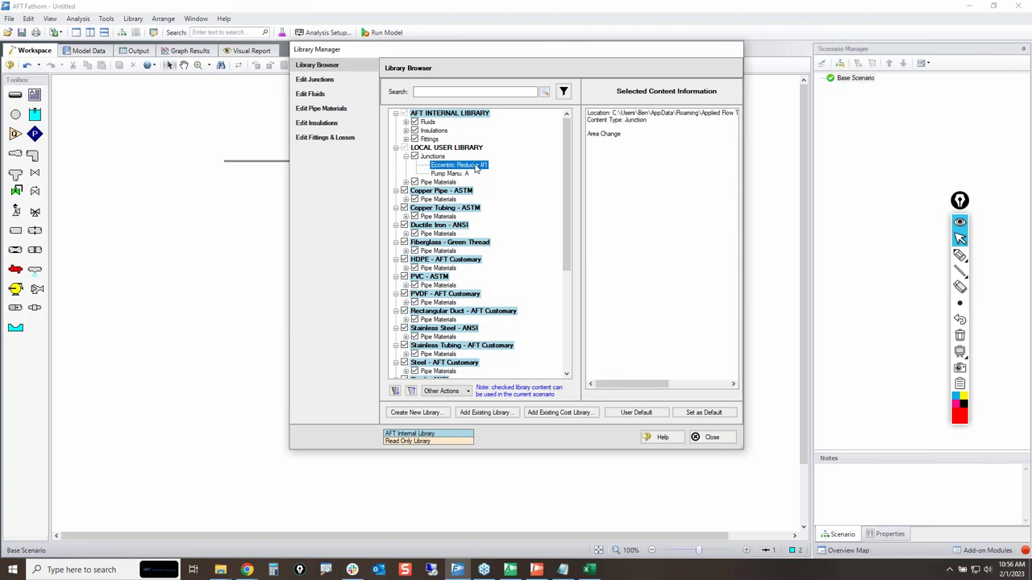
pyautogui.click(458, 174)
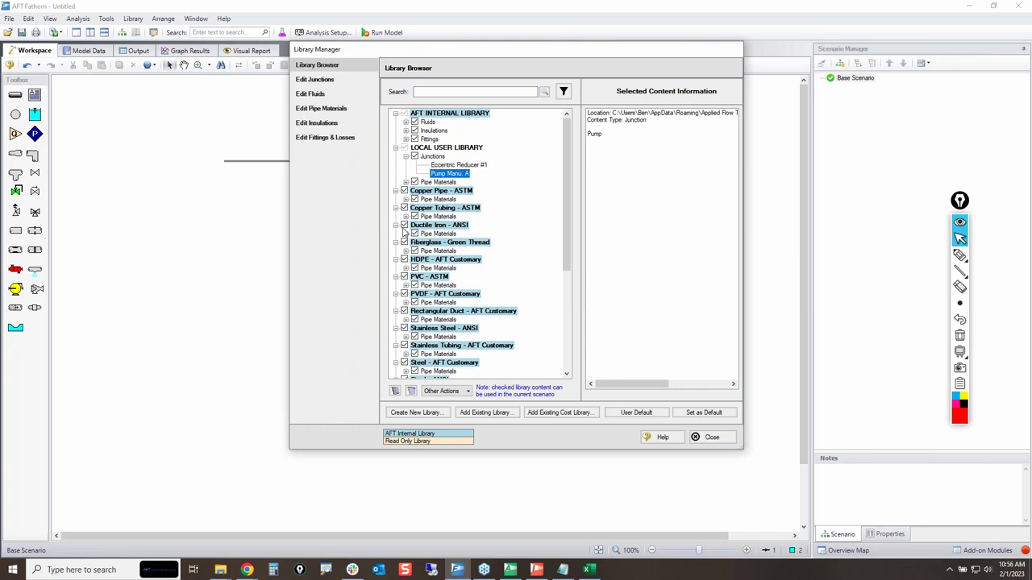
# Step: Expand the Local User Library's Pipe Materials, mark the Adamantium and ISCO HDPE Pipe entries in red, then clear the markings and collapse the list
pyautogui.click(406, 182)
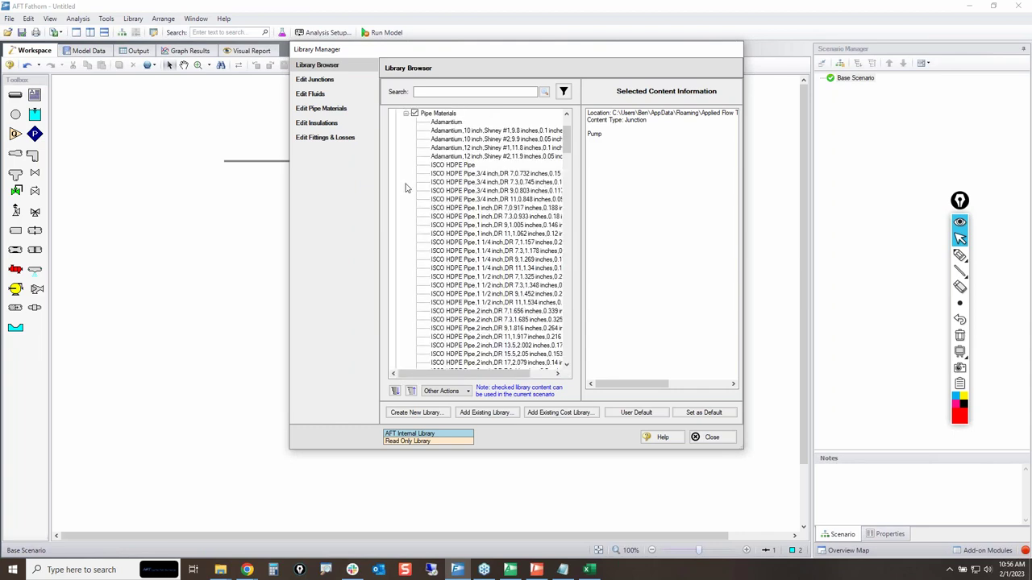
pyautogui.click(961, 255)
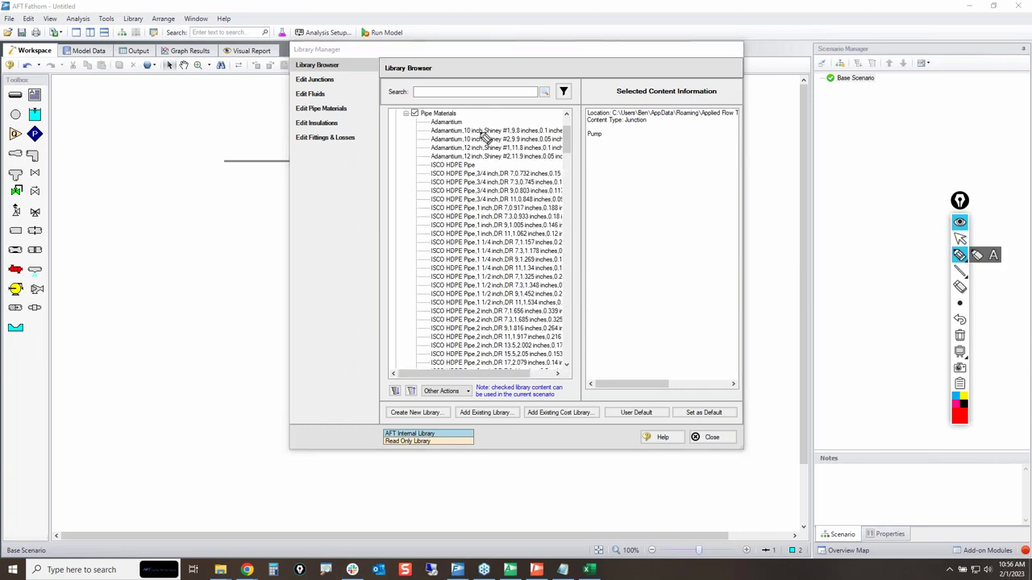
pyautogui.moveTo(426, 126); pyautogui.dragTo(426, 158)
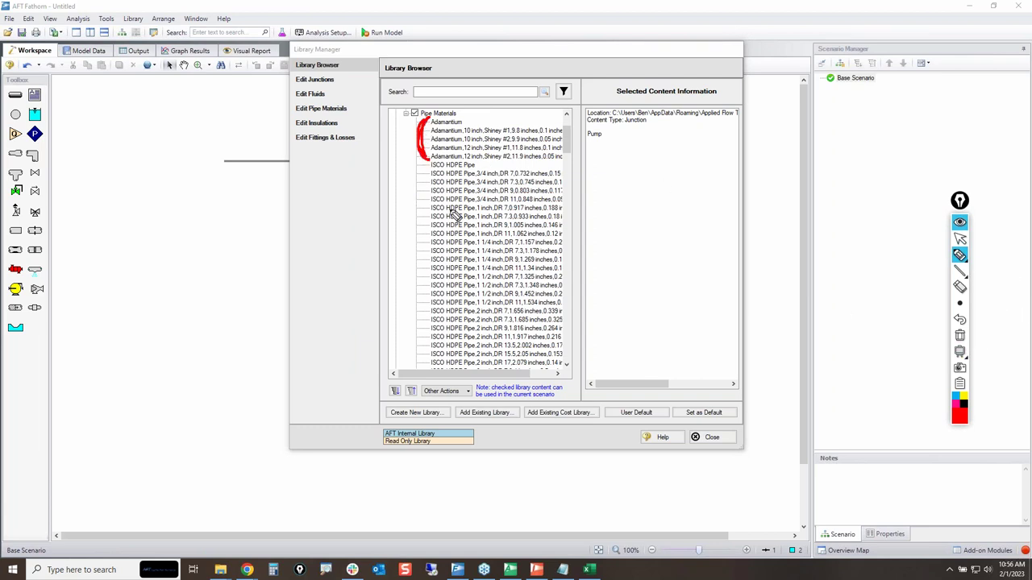
pyautogui.moveTo(421, 186)
pyautogui.mouseDown()
pyautogui.moveTo(397, 229)
pyautogui.moveTo(417, 357)
pyautogui.moveTo(356, 258)
pyautogui.moveTo(411, 184)
pyautogui.mouseUp()
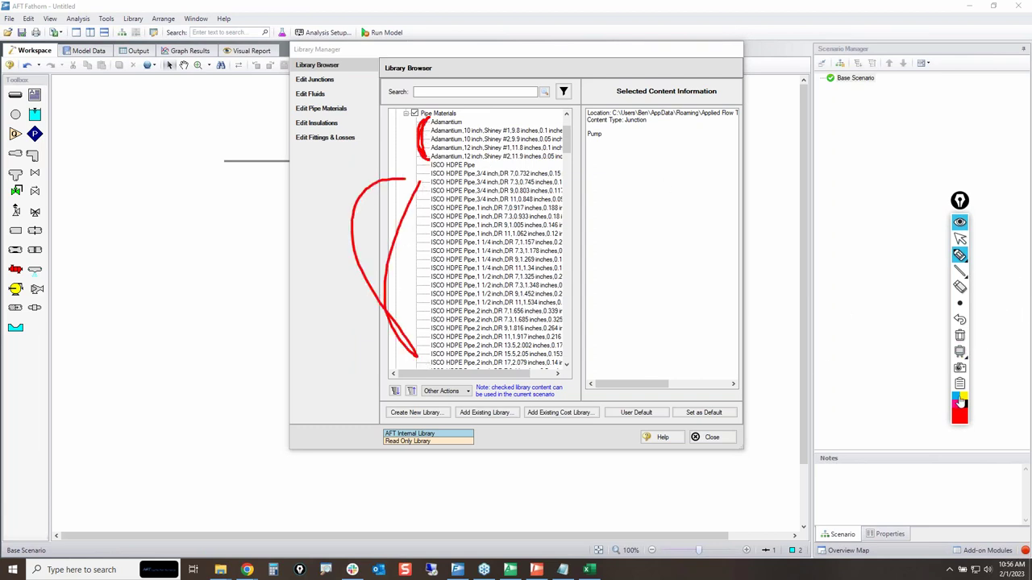
pyautogui.click(960, 336)
pyautogui.click(960, 238)
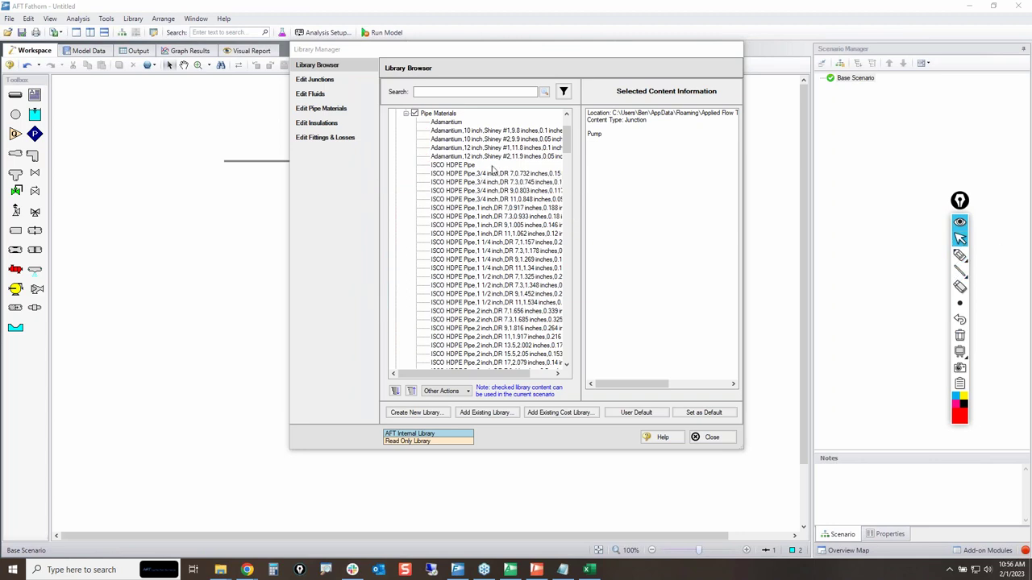
pyautogui.click(406, 115)
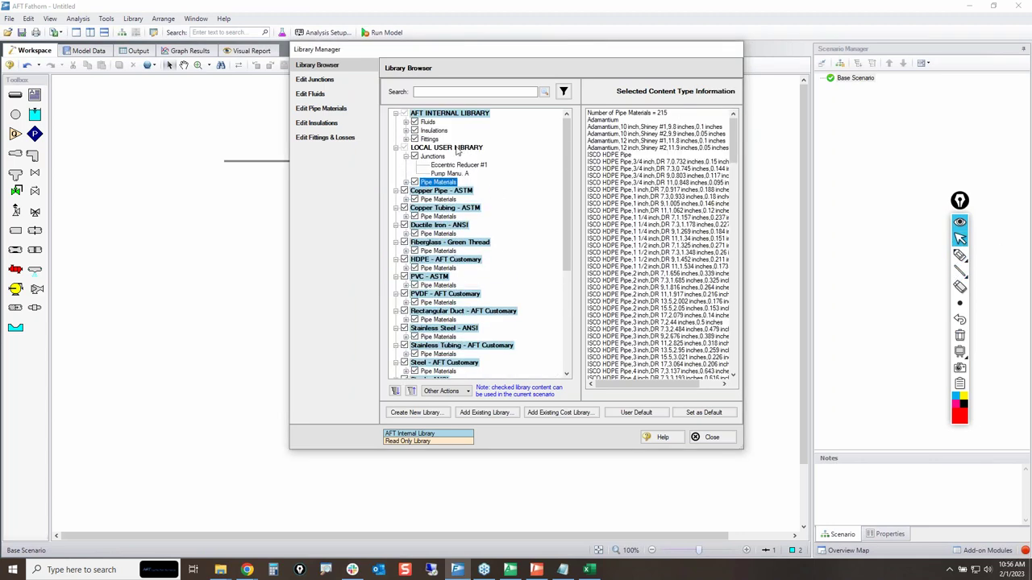
# Step: Show the Local User Library's information in a widened Library Manager, underline its file location in red, and clear the underline
pyautogui.click(457, 149)
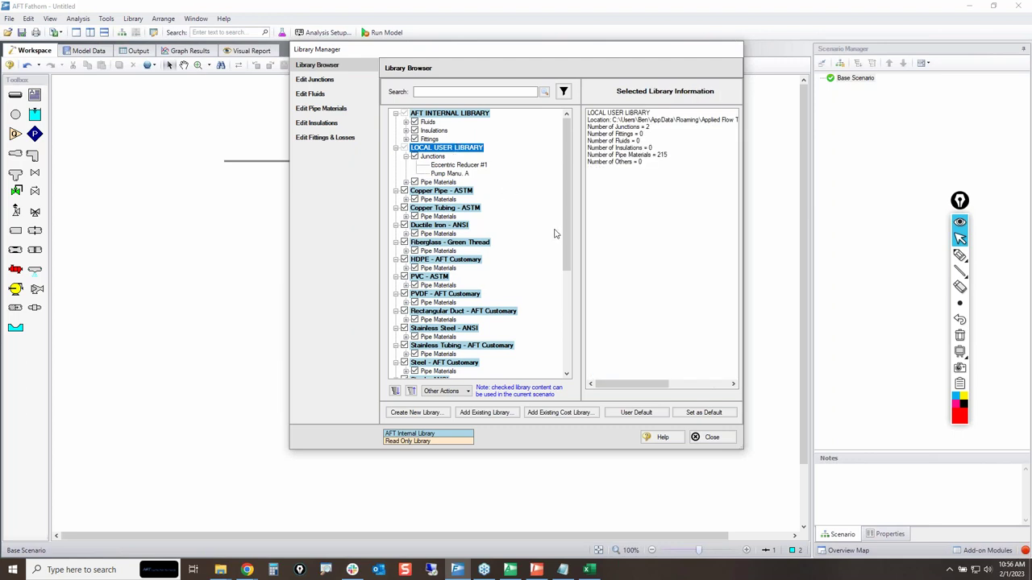
pyautogui.moveTo(745, 243); pyautogui.dragTo(933, 244)
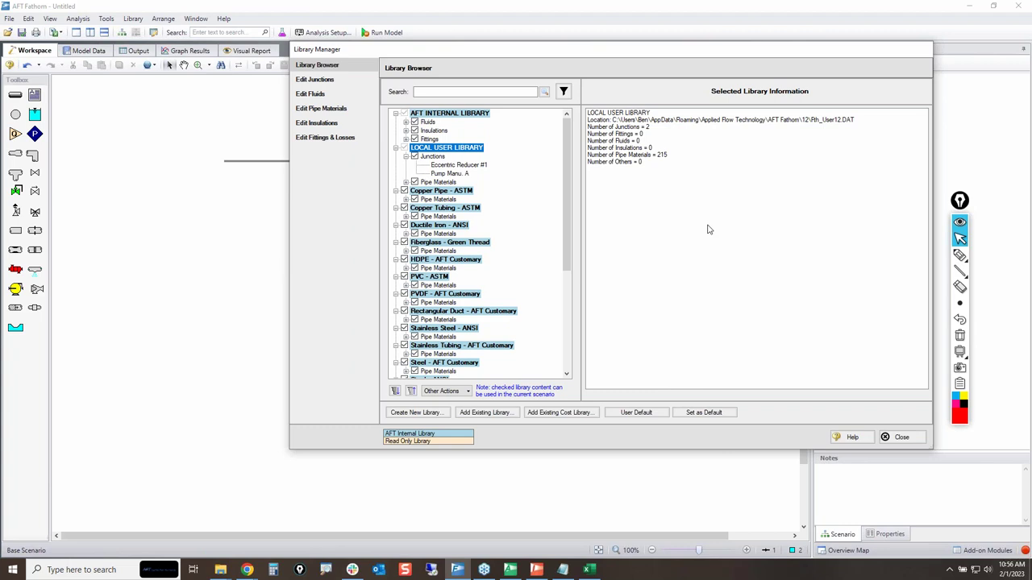
pyautogui.click(958, 257)
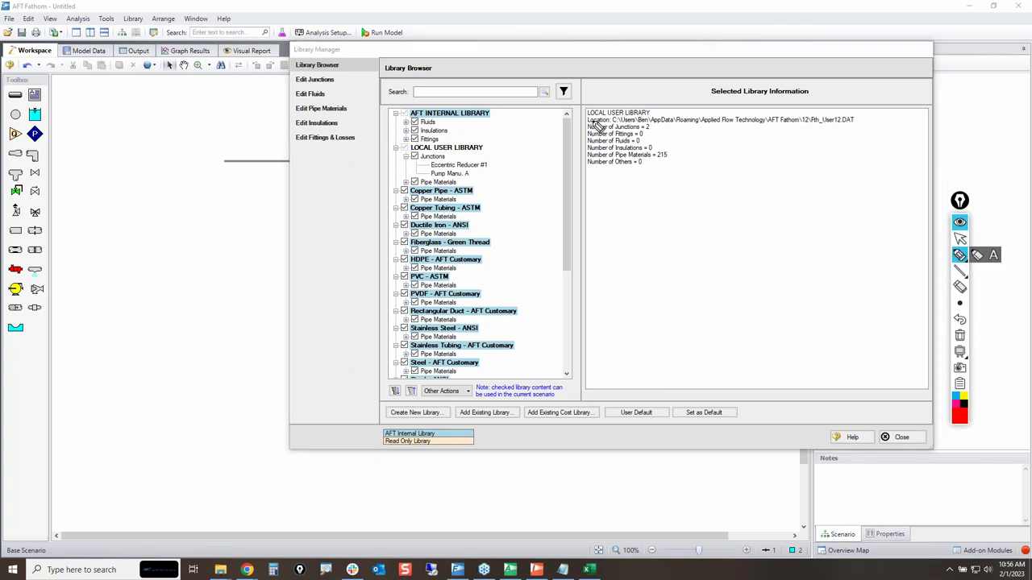
pyautogui.moveTo(591, 123); pyautogui.dragTo(861, 133)
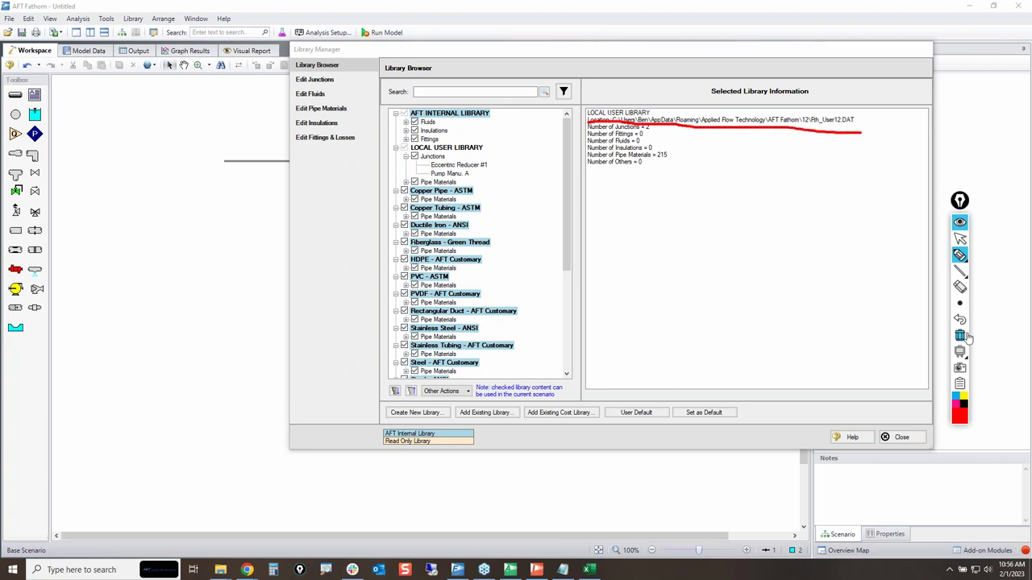
pyautogui.click(960, 337)
pyautogui.click(961, 240)
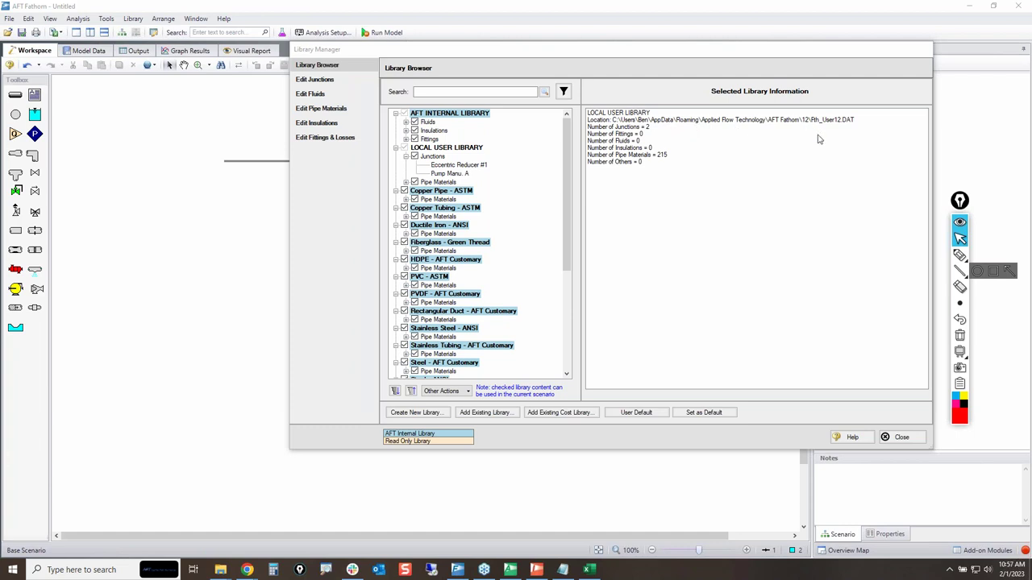
# Step: Circle the Local User Library's file name, pipe material count and junction count in red, and clear the markings
pyautogui.click(960, 255)
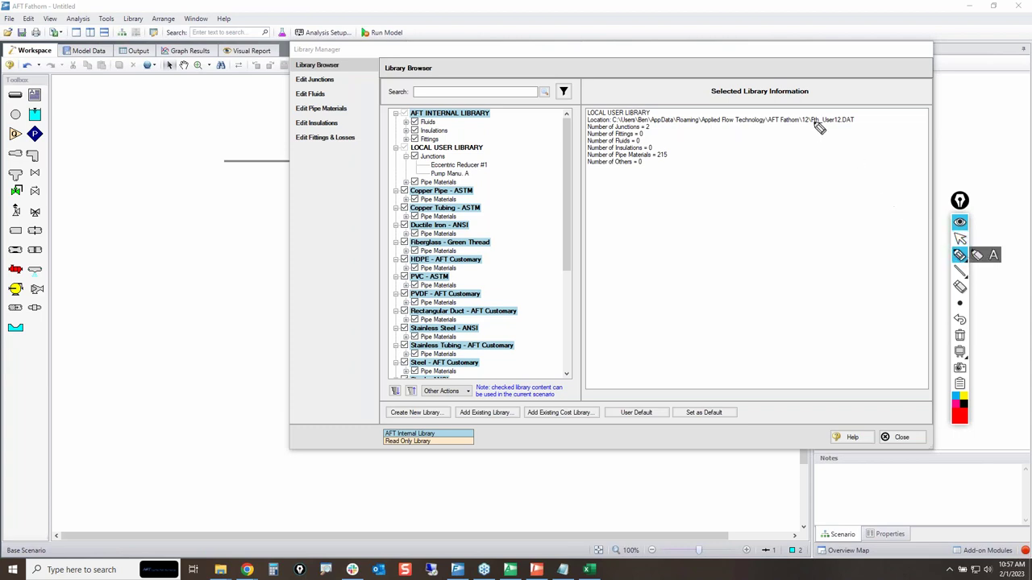
pyautogui.moveTo(811, 117)
pyautogui.mouseDown()
pyautogui.moveTo(862, 133)
pyautogui.moveTo(868, 119)
pyautogui.moveTo(844, 100)
pyautogui.moveTo(809, 103)
pyautogui.mouseUp()
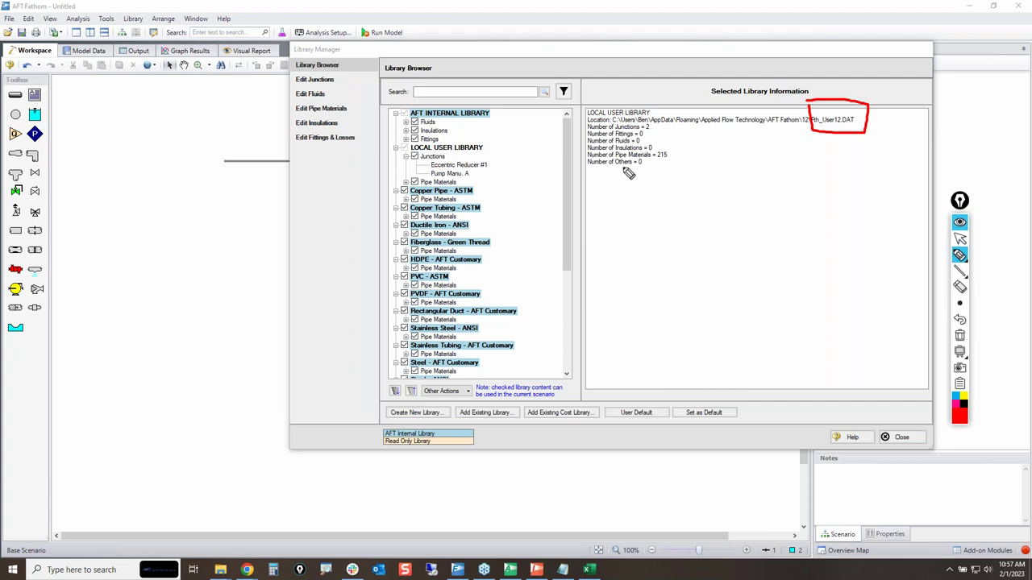
pyautogui.moveTo(587, 150)
pyautogui.mouseDown()
pyautogui.moveTo(678, 150)
pyautogui.moveTo(678, 160)
pyautogui.moveTo(593, 164)
pyautogui.mouseUp()
pyautogui.moveTo(605, 121)
pyautogui.mouseDown()
pyautogui.moveTo(649, 110)
pyautogui.moveTo(598, 129)
pyautogui.mouseUp()
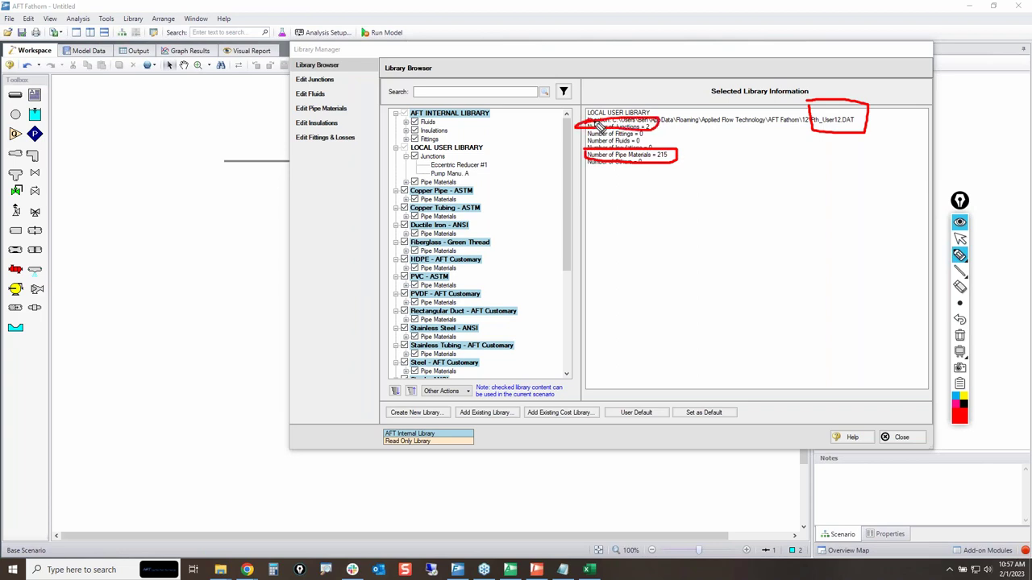
pyautogui.click(959, 337)
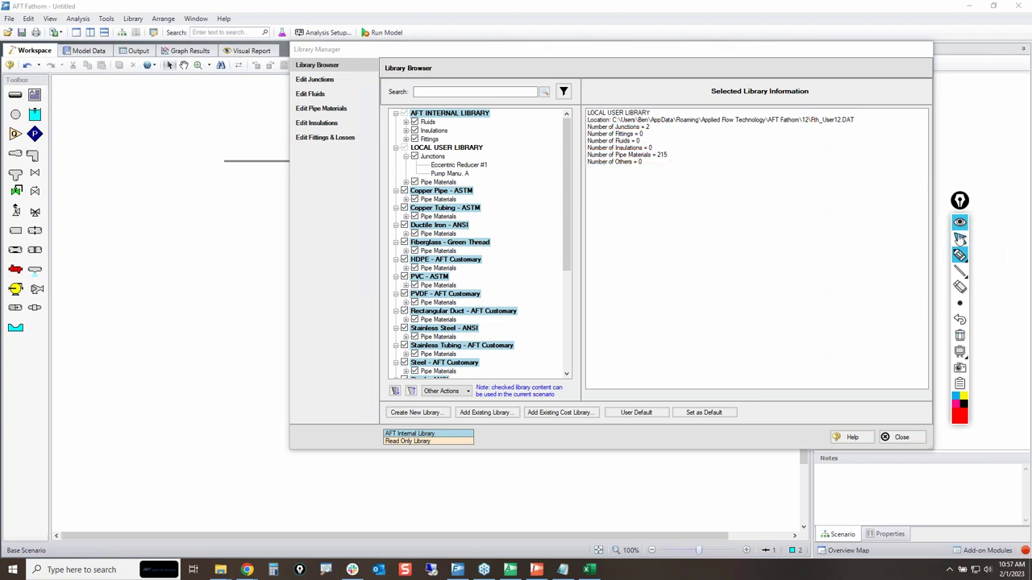
pyautogui.moveTo(960, 256)
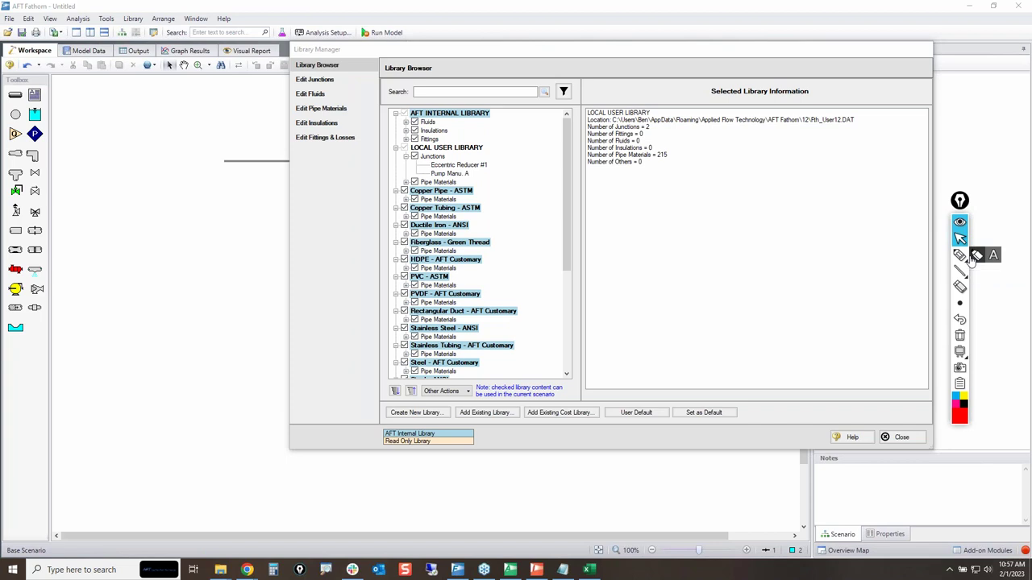
# Step: Cross out the start of the Local User Library's location in red, mark its file name, circle the Library Browser entry, and clear the markings
pyautogui.click(958, 257)
pyautogui.moveTo(614, 112)
pyautogui.mouseDown()
pyautogui.moveTo(574, 130)
pyautogui.moveTo(621, 129)
pyautogui.mouseUp()
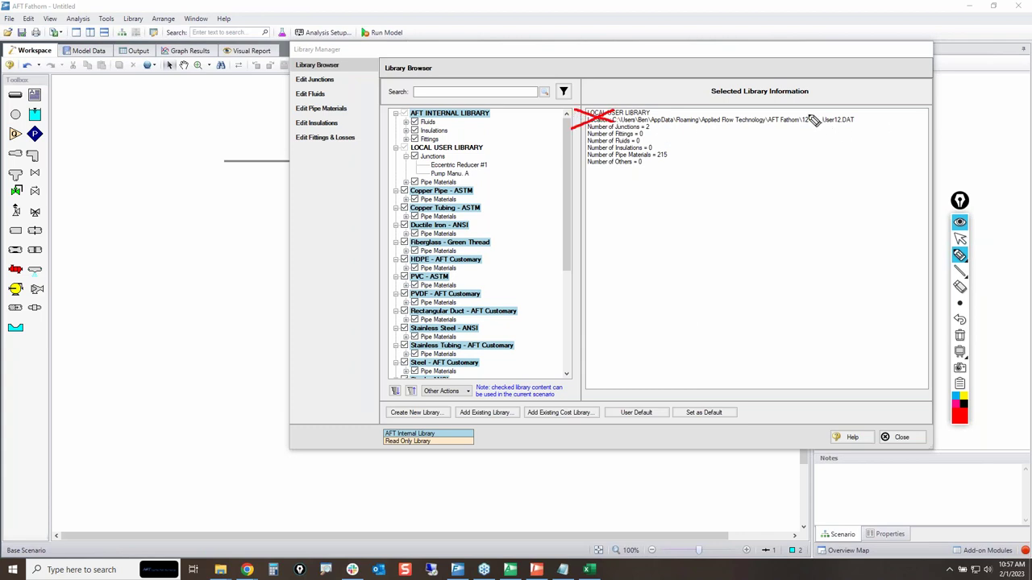
pyautogui.moveTo(803, 118)
pyautogui.mouseDown()
pyautogui.moveTo(861, 119)
pyautogui.moveTo(821, 129)
pyautogui.moveTo(806, 112)
pyautogui.moveTo(829, 111)
pyautogui.moveTo(847, 172)
pyautogui.moveTo(908, 165)
pyautogui.moveTo(882, 192)
pyautogui.mouseUp()
pyautogui.moveTo(893, 97); pyautogui.dragTo(774, 240)
pyautogui.moveTo(807, 95); pyautogui.dragTo(904, 234)
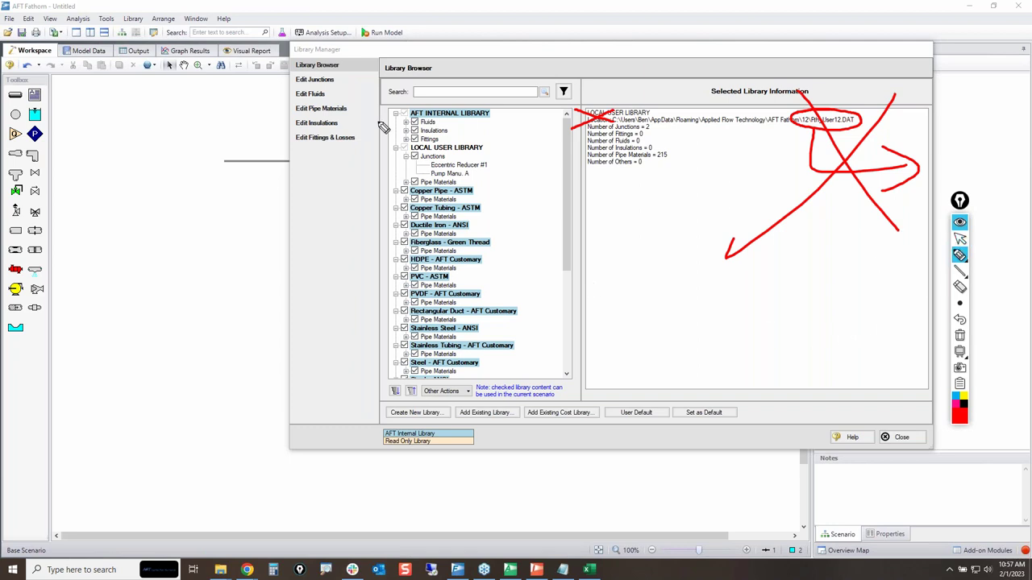
pyautogui.moveTo(316, 71)
pyautogui.mouseDown()
pyautogui.moveTo(313, 58)
pyautogui.moveTo(298, 81)
pyautogui.moveTo(318, 58)
pyautogui.mouseUp()
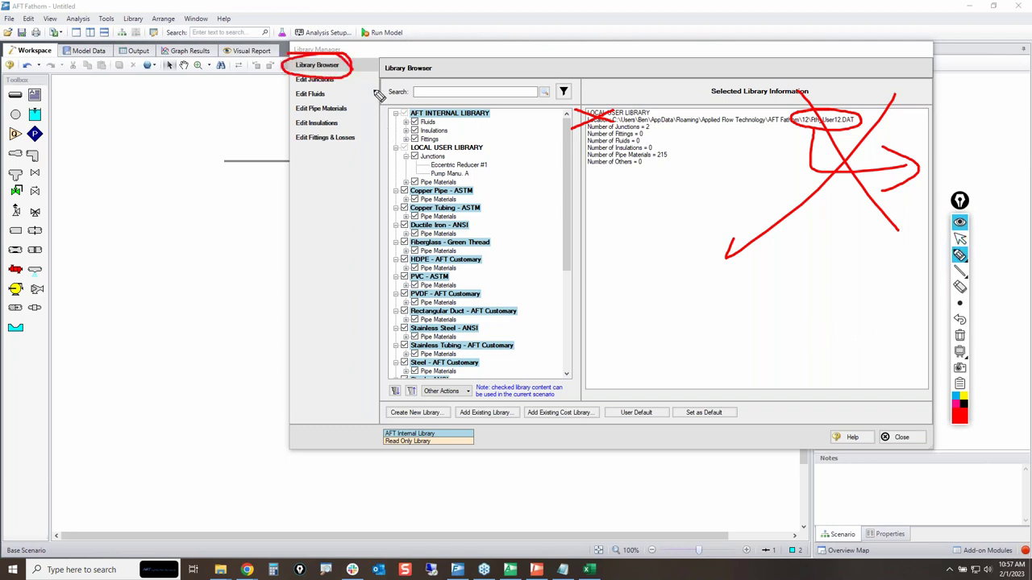
pyautogui.click(959, 334)
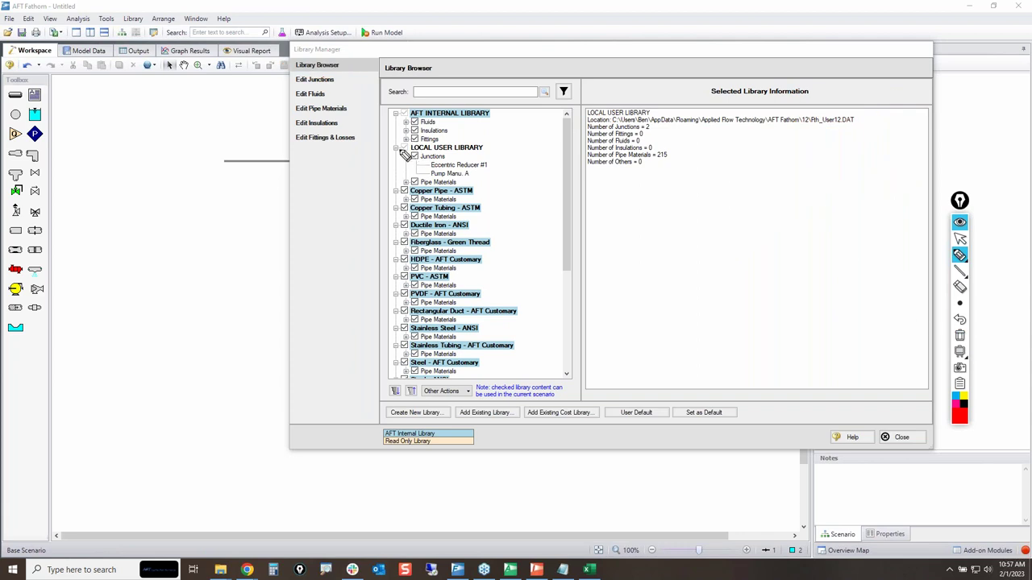
# Step: Box the Local User Library's junctions in red, clear the marking, and circle the Create New Library and Add Existing Library commands
pyautogui.moveTo(403, 152)
pyautogui.mouseDown()
pyautogui.moveTo(401, 184)
pyautogui.moveTo(494, 183)
pyautogui.moveTo(493, 164)
pyautogui.moveTo(403, 150)
pyautogui.moveTo(488, 136)
pyautogui.moveTo(595, 159)
pyautogui.moveTo(639, 191)
pyautogui.mouseUp()
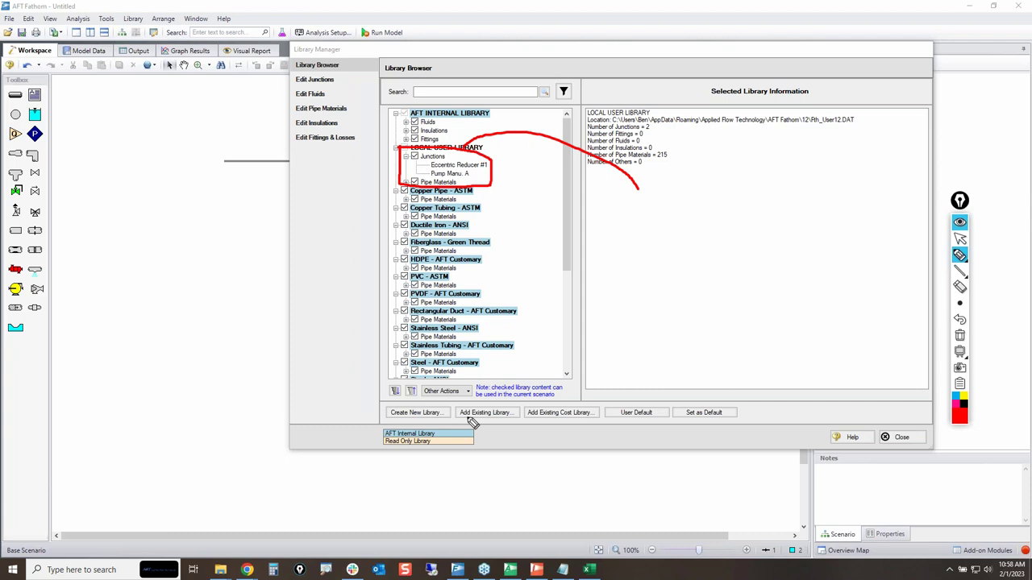
pyautogui.click(959, 337)
pyautogui.moveTo(382, 408)
pyautogui.mouseDown()
pyautogui.moveTo(438, 406)
pyautogui.moveTo(448, 419)
pyautogui.moveTo(385, 414)
pyautogui.mouseUp()
pyautogui.moveTo(460, 409)
pyautogui.mouseDown()
pyautogui.moveTo(516, 413)
pyautogui.moveTo(502, 433)
pyautogui.moveTo(460, 413)
pyautogui.mouseUp()
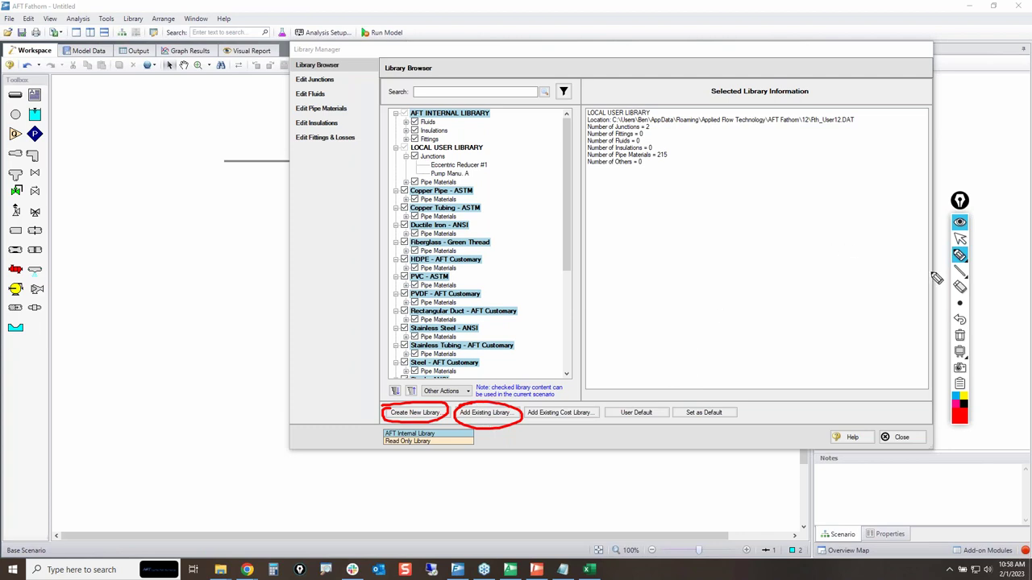
# Step: Write underlined red labels A and B with LUL beneath each, and move the annotation toolbar clear of them
pyautogui.click(959, 304)
pyautogui.moveTo(634, 177)
pyautogui.mouseDown()
pyautogui.moveTo(616, 211)
pyautogui.moveTo(644, 207)
pyautogui.moveTo(639, 196)
pyautogui.moveTo(647, 220)
pyautogui.mouseUp()
pyautogui.moveTo(893, 173); pyautogui.dragTo(891, 232)
pyautogui.moveTo(880, 190)
pyautogui.mouseDown()
pyautogui.moveTo(927, 212)
pyautogui.moveTo(890, 236)
pyautogui.moveTo(935, 236)
pyautogui.mouseUp()
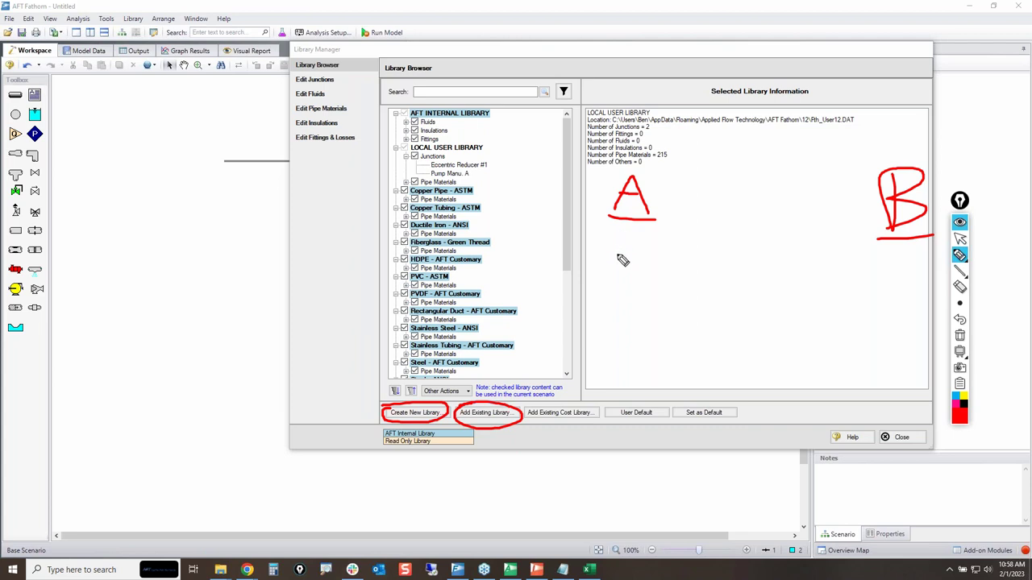
pyautogui.moveTo(611, 223)
pyautogui.mouseDown()
pyautogui.moveTo(612, 251)
pyautogui.moveTo(647, 233)
pyautogui.moveTo(652, 249)
pyautogui.moveTo(683, 256)
pyautogui.mouseUp()
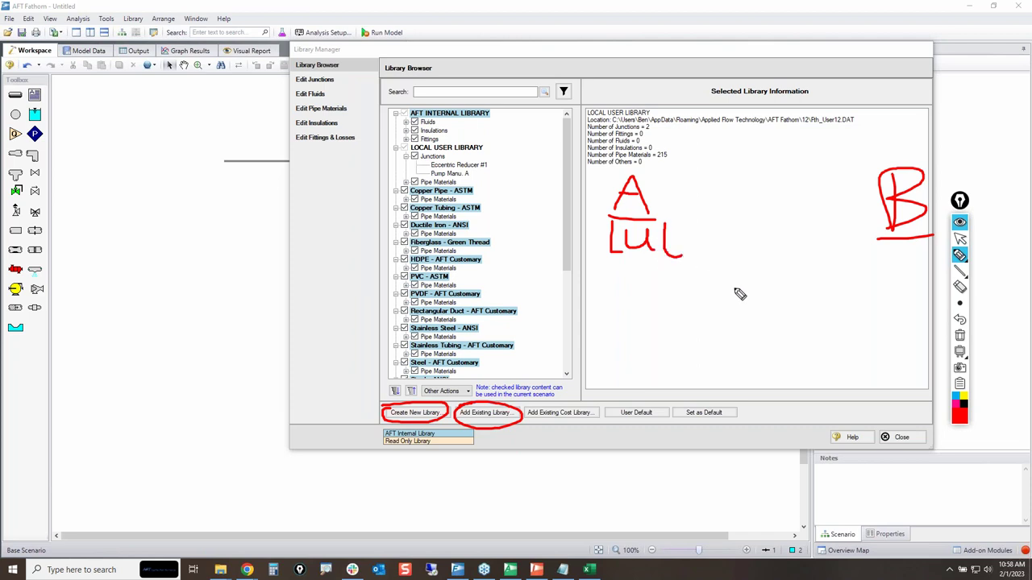
pyautogui.moveTo(871, 245)
pyautogui.mouseDown()
pyautogui.moveTo(906, 276)
pyautogui.moveTo(922, 258)
pyautogui.moveTo(948, 274)
pyautogui.mouseUp()
pyautogui.moveTo(962, 205); pyautogui.dragTo(995, 303)
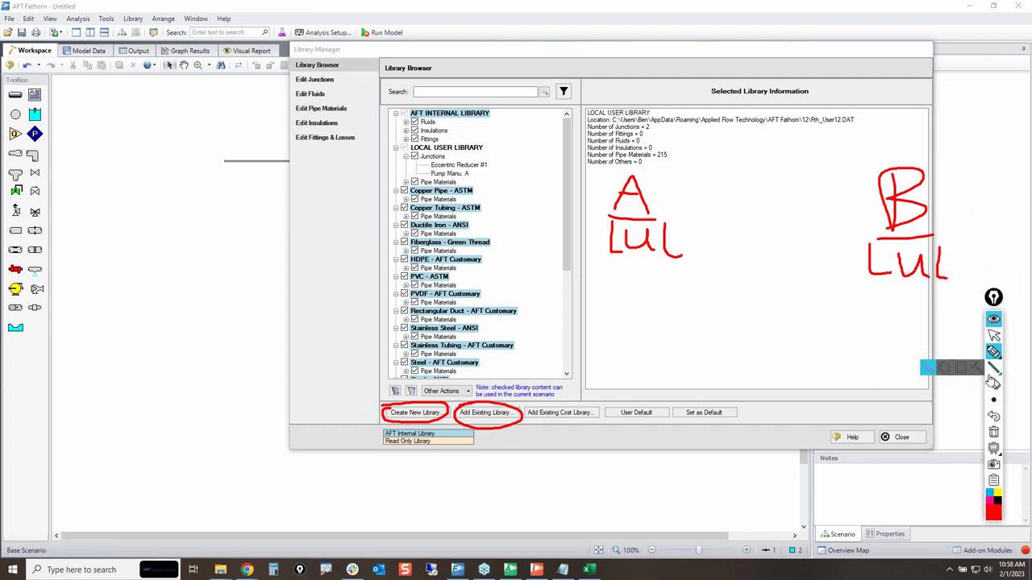
# Step: In blue, circle label B, draw an arrow from A to B, and add a linked box reading File 1 under B's LUL
pyautogui.click(989, 494)
pyautogui.moveTo(855, 171)
pyautogui.mouseDown()
pyautogui.moveTo(952, 213)
pyautogui.moveTo(900, 242)
pyautogui.moveTo(881, 159)
pyautogui.mouseUp()
pyautogui.moveTo(650, 184)
pyautogui.mouseDown()
pyautogui.moveTo(788, 174)
pyautogui.moveTo(851, 182)
pyautogui.moveTo(822, 188)
pyautogui.mouseUp()
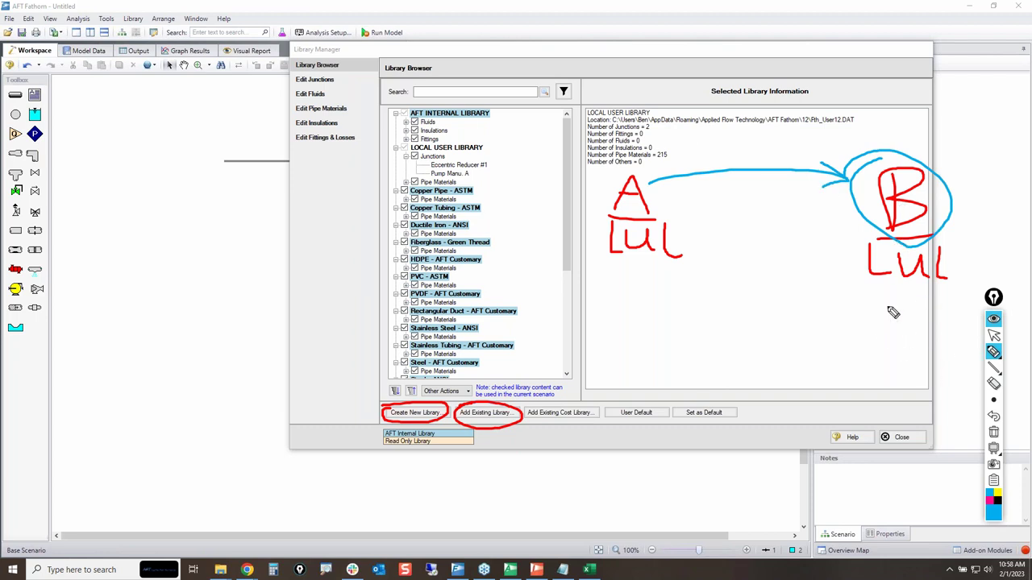
pyautogui.moveTo(869, 225)
pyautogui.mouseDown()
pyautogui.moveTo(849, 264)
pyautogui.moveTo(860, 296)
pyautogui.mouseUp()
pyautogui.moveTo(860, 292)
pyautogui.mouseDown()
pyautogui.moveTo(858, 332)
pyautogui.moveTo(869, 339)
pyautogui.moveTo(958, 339)
pyautogui.moveTo(960, 295)
pyautogui.moveTo(854, 295)
pyautogui.moveTo(888, 313)
pyautogui.moveTo(885, 300)
pyautogui.moveTo(906, 310)
pyautogui.moveTo(917, 300)
pyautogui.moveTo(913, 316)
pyautogui.moveTo(948, 321)
pyautogui.mouseUp()
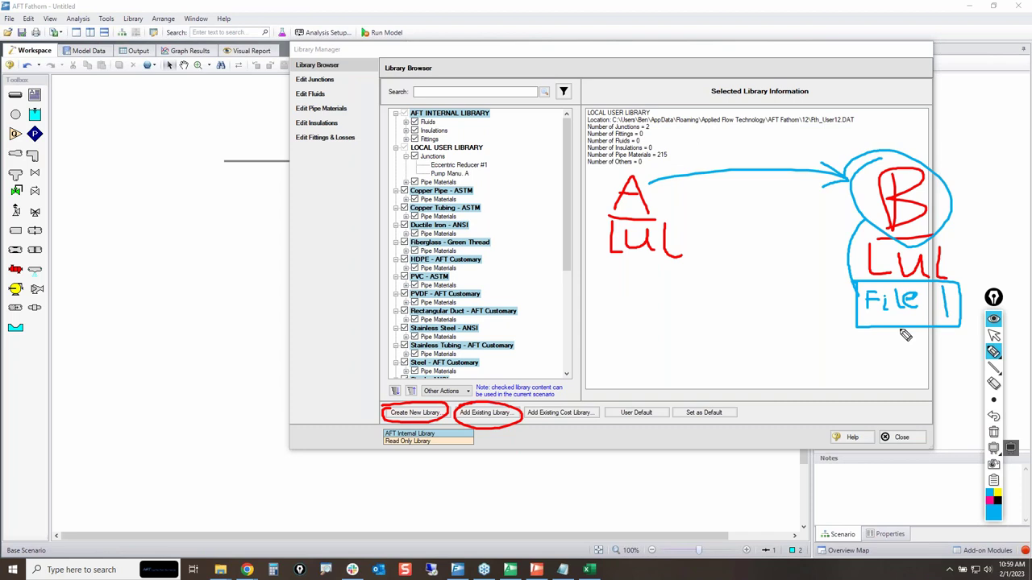
# Step: Draw a blue arrow from File 1 back to A, circle the Add Existing Library command, and clear all markings
pyautogui.moveTo(657, 337)
pyautogui.mouseDown()
pyautogui.moveTo(625, 281)
pyautogui.moveTo(634, 296)
pyautogui.mouseUp()
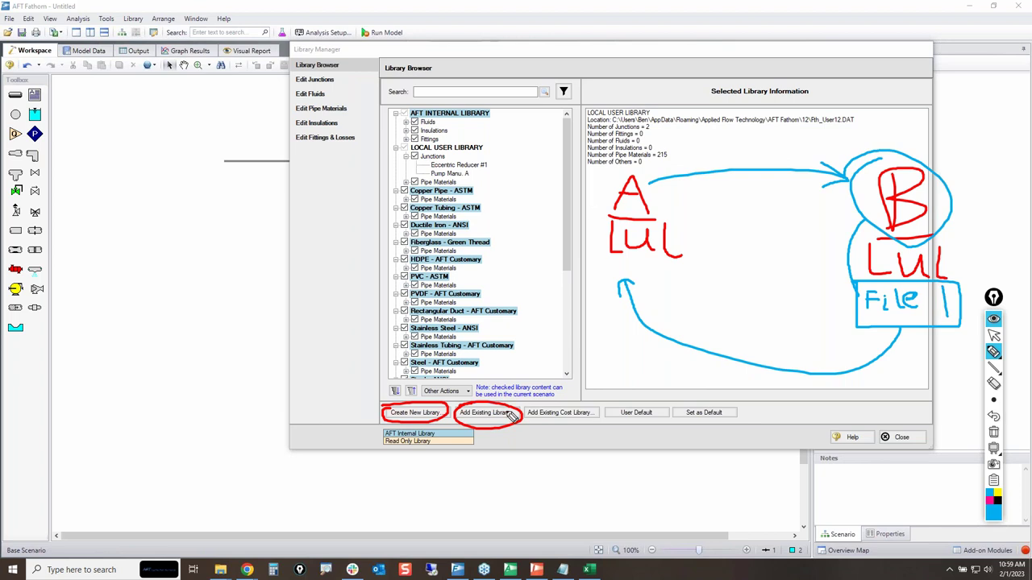
pyautogui.moveTo(466, 407)
pyautogui.mouseDown()
pyautogui.moveTo(524, 398)
pyautogui.moveTo(519, 442)
pyautogui.moveTo(457, 417)
pyautogui.moveTo(531, 426)
pyautogui.moveTo(465, 412)
pyautogui.moveTo(503, 397)
pyautogui.moveTo(475, 441)
pyautogui.moveTo(495, 404)
pyautogui.moveTo(469, 438)
pyautogui.moveTo(476, 398)
pyautogui.moveTo(544, 421)
pyautogui.mouseUp()
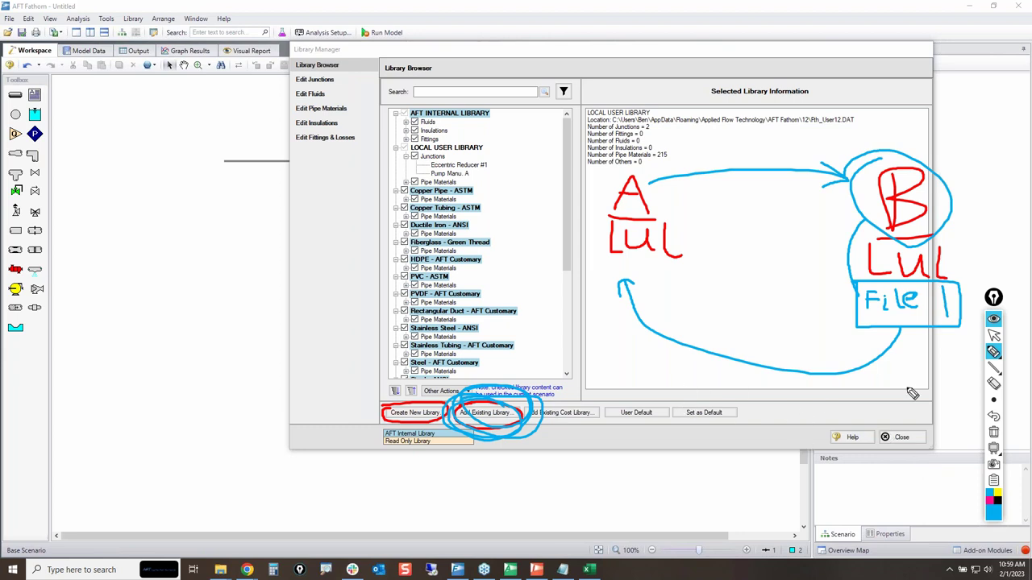
pyautogui.click(993, 433)
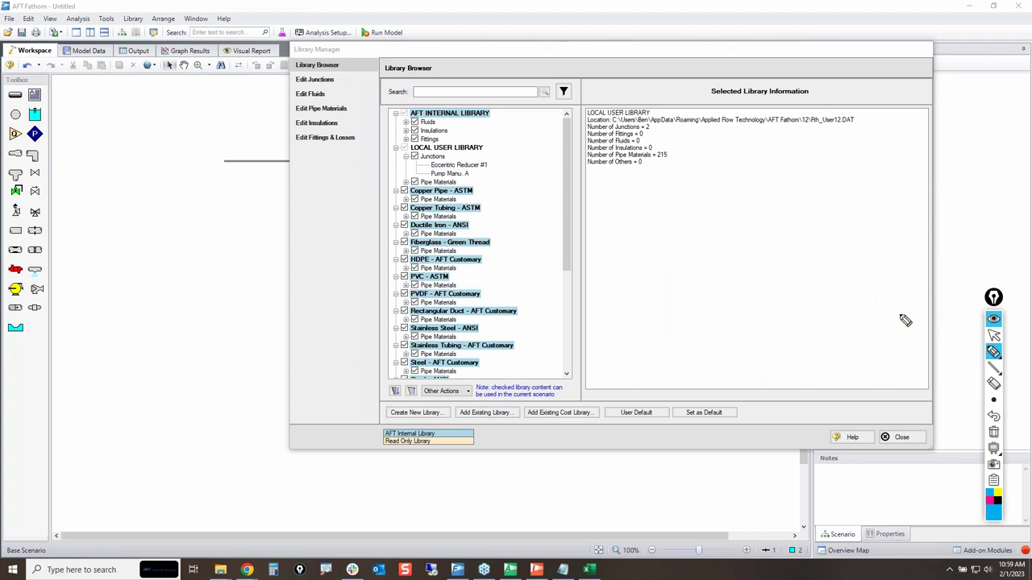
# Step: Box the Local User Library in blue with an arrow leading out, circle the Create New Library command, and clear the markings
pyautogui.moveTo(399, 143)
pyautogui.mouseDown()
pyautogui.moveTo(407, 193)
pyautogui.moveTo(511, 180)
pyautogui.moveTo(395, 145)
pyautogui.mouseUp()
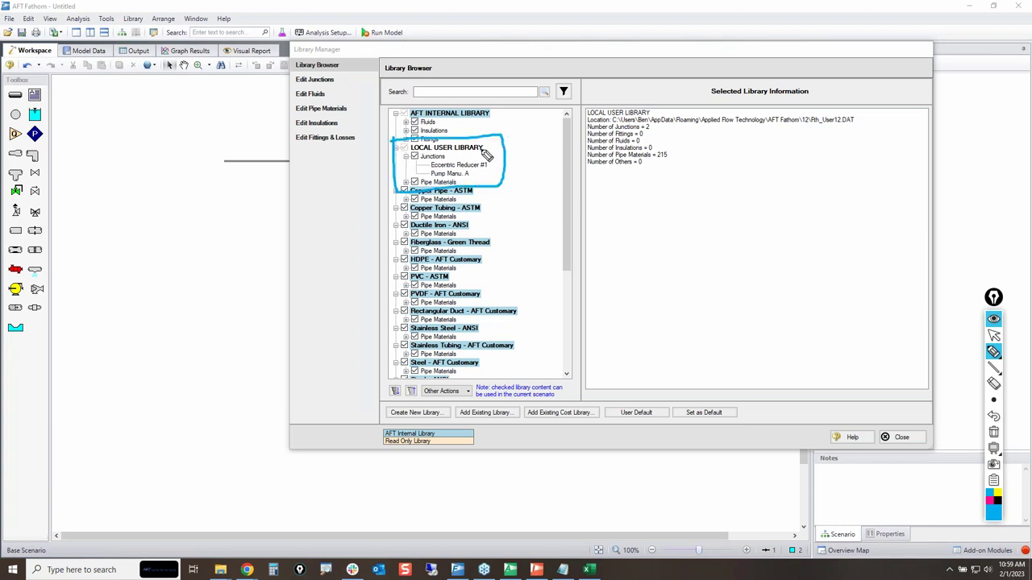
pyautogui.moveTo(504, 146)
pyautogui.mouseDown()
pyautogui.moveTo(706, 129)
pyautogui.moveTo(888, 146)
pyautogui.moveTo(862, 119)
pyautogui.moveTo(874, 152)
pyautogui.mouseUp()
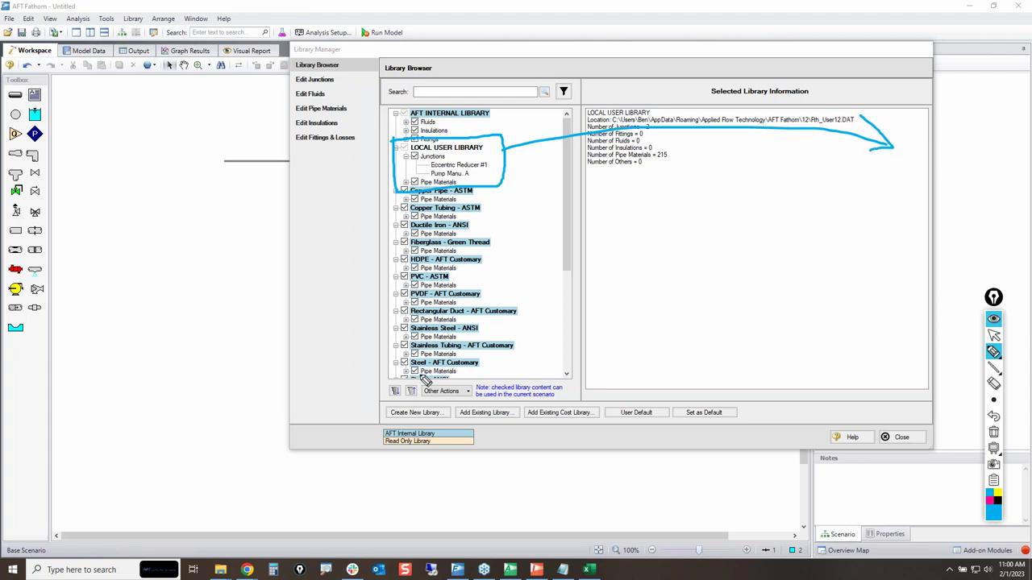
pyautogui.moveTo(439, 405)
pyautogui.mouseDown()
pyautogui.moveTo(377, 431)
pyautogui.moveTo(411, 411)
pyautogui.moveTo(439, 413)
pyautogui.mouseUp()
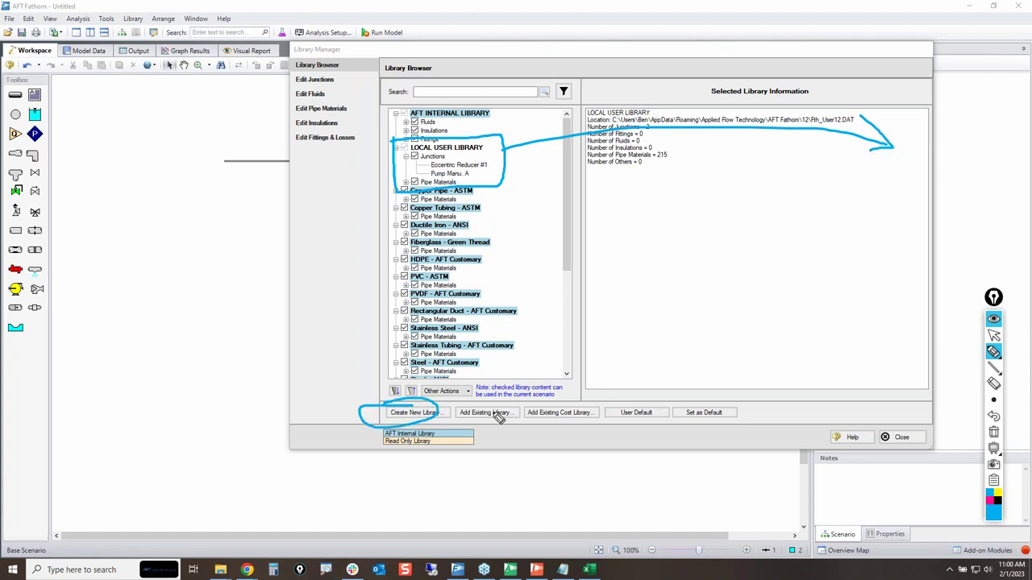
pyautogui.click(993, 432)
pyautogui.click(994, 335)
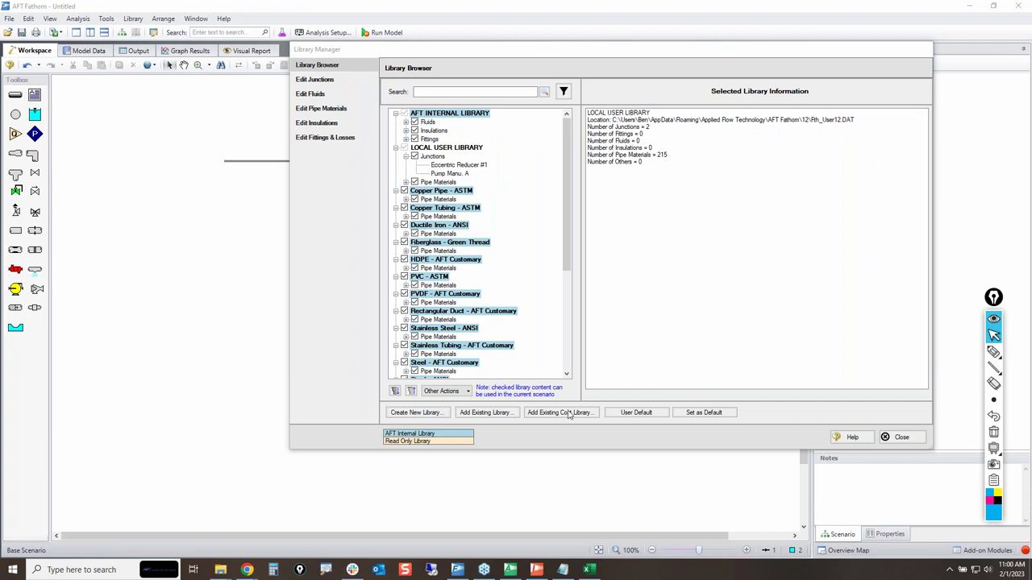
# Step: Create a library file named with the owner's first name plus "Custom Info for User #2", described as "Pipes & Area Changes & Pumps Oh My"
pyautogui.click(436, 413)
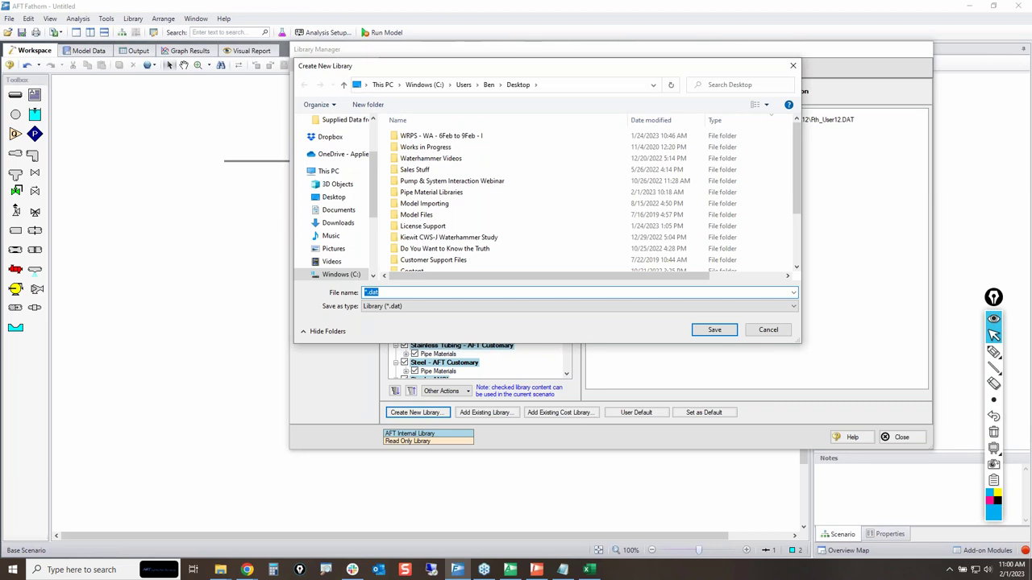
pyautogui.write("Ben's Custom Info for User #2")
pyautogui.press('Return')
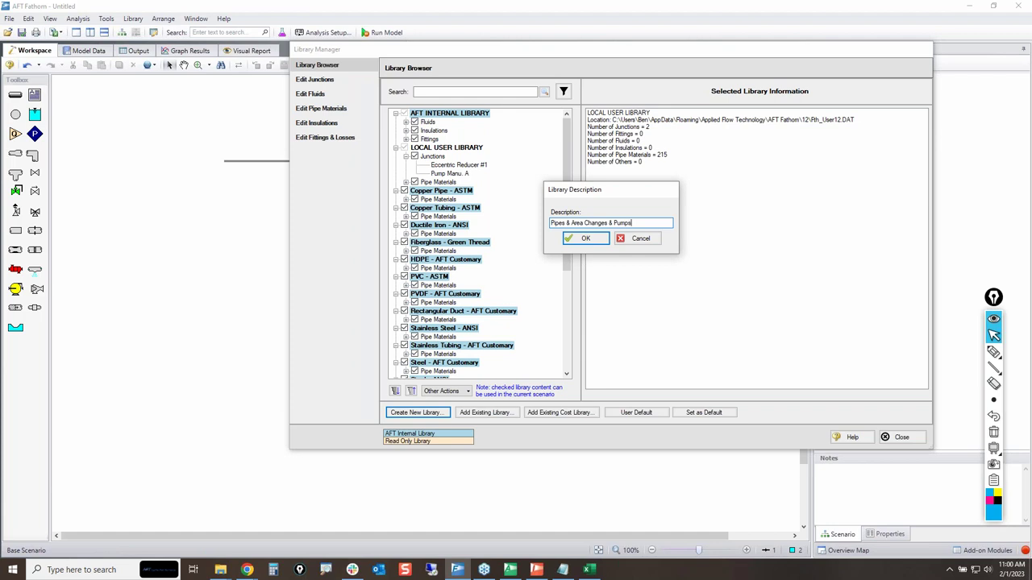
pyautogui.press('Return')
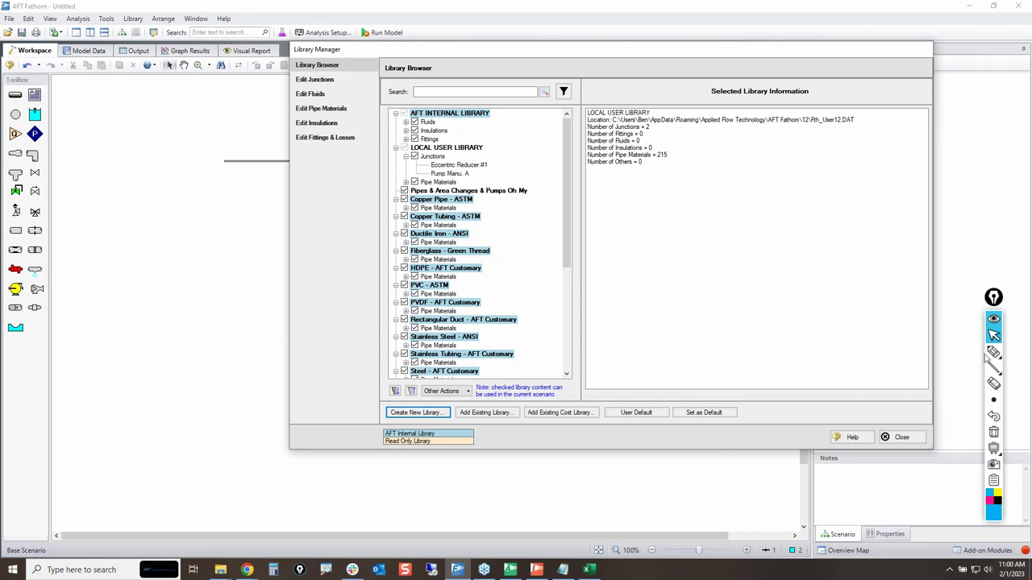
# Step: Circle the Pipes & Area Changes & Pumps Oh My library and the Library Browser heading in blue, and clear the markings
pyautogui.click(993, 352)
pyautogui.moveTo(383, 185)
pyautogui.mouseDown()
pyautogui.moveTo(537, 189)
pyautogui.moveTo(521, 202)
pyautogui.moveTo(390, 188)
pyautogui.mouseUp()
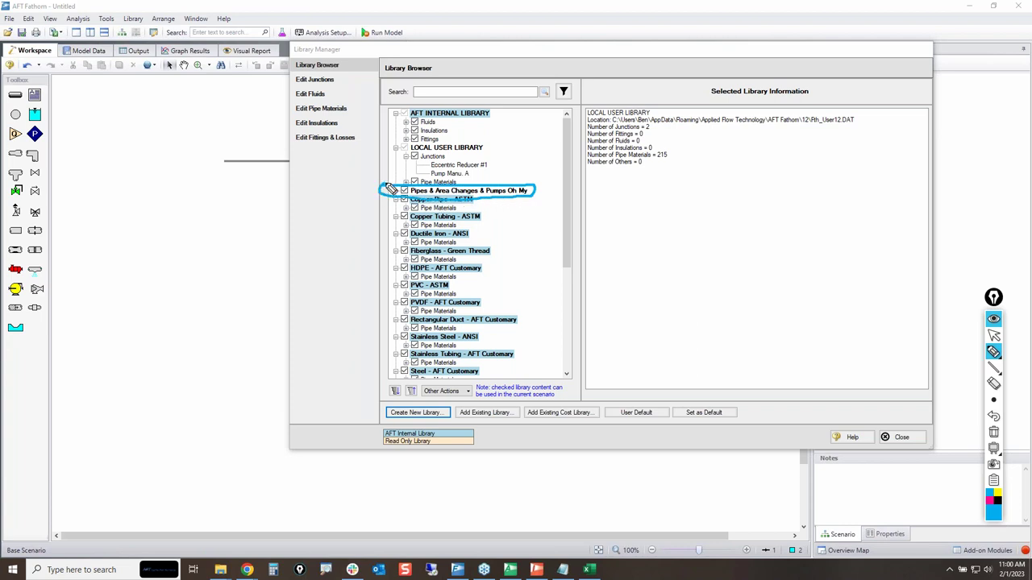
pyautogui.moveTo(380, 69); pyautogui.dragTo(466, 40)
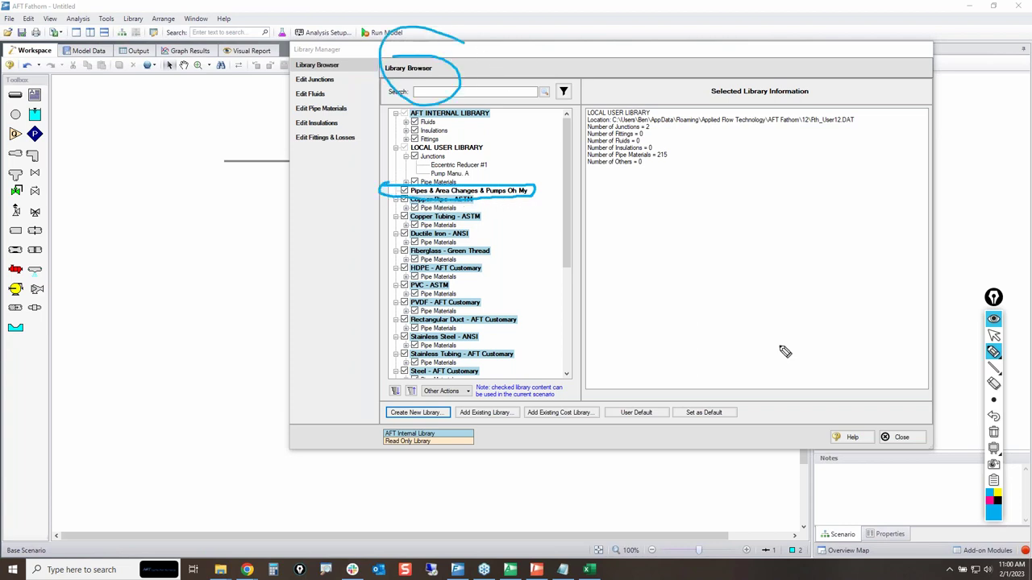
pyautogui.click(993, 433)
pyautogui.click(993, 339)
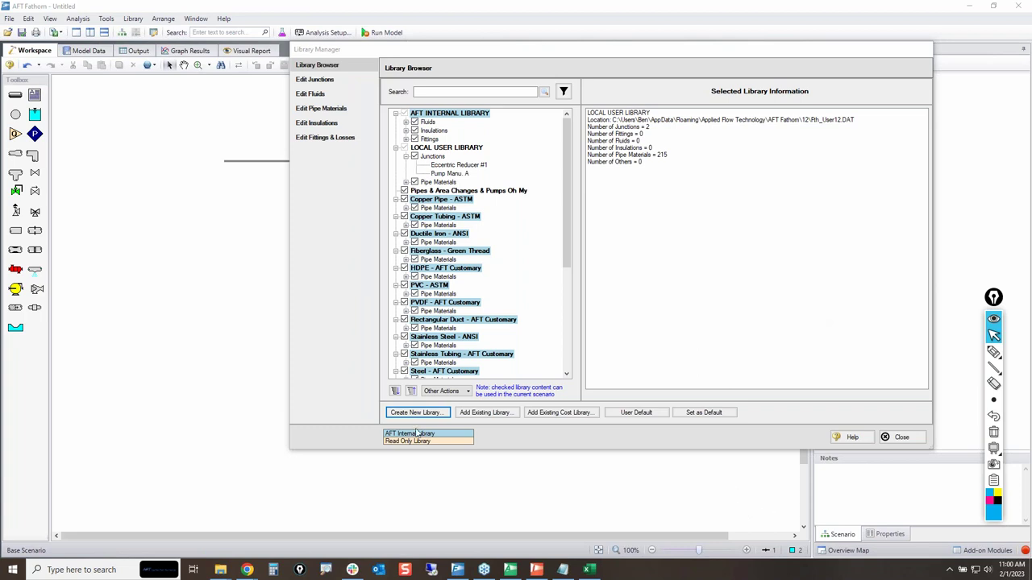
# Step: Move the new library file to an open spot on the desktop, view its contents in Notepad, and close it
pyautogui.press('super+d')
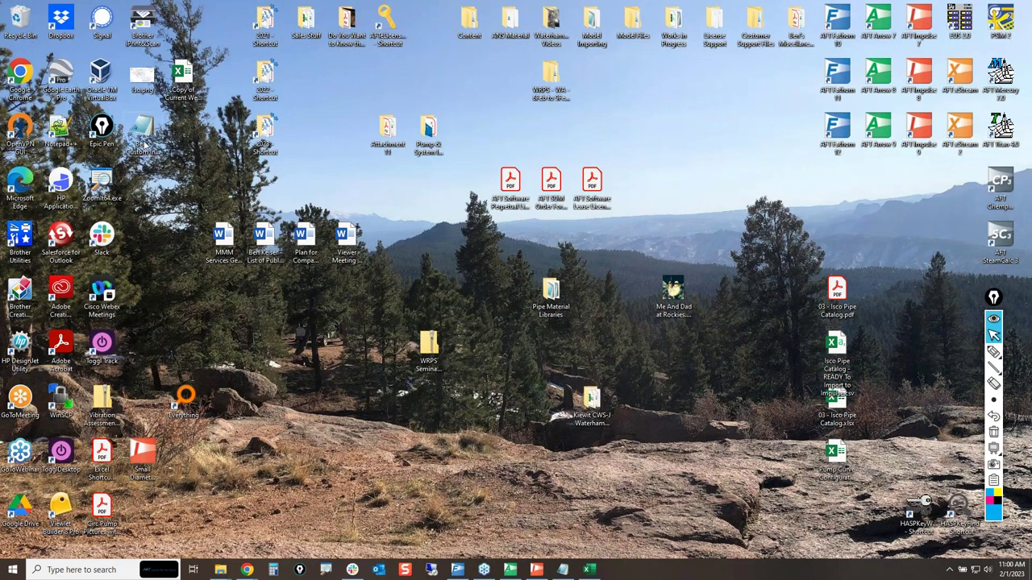
pyautogui.moveTo(146, 139); pyautogui.dragTo(317, 410)
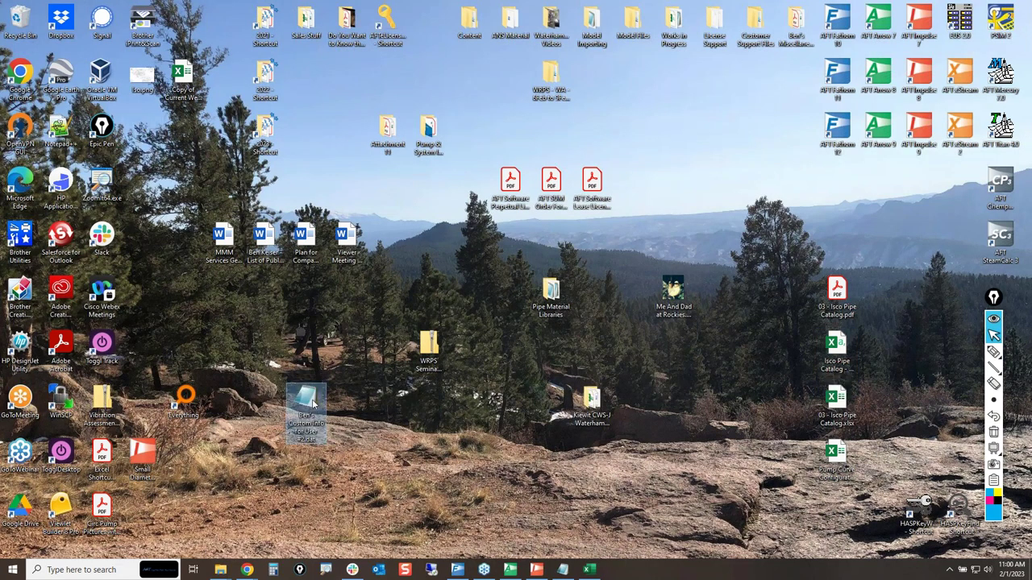
pyautogui.doubleClick(304, 400)
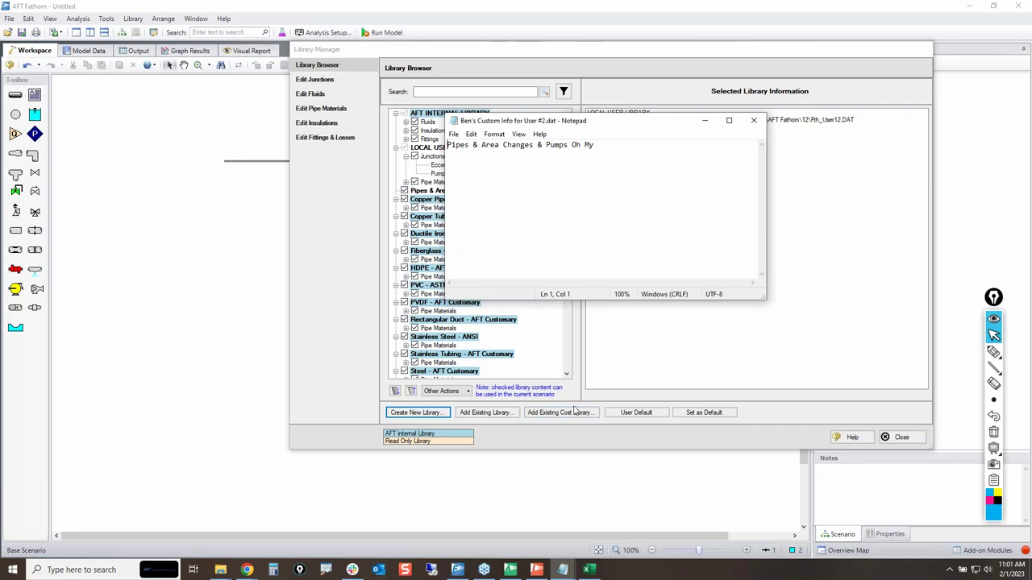
pyautogui.click(754, 120)
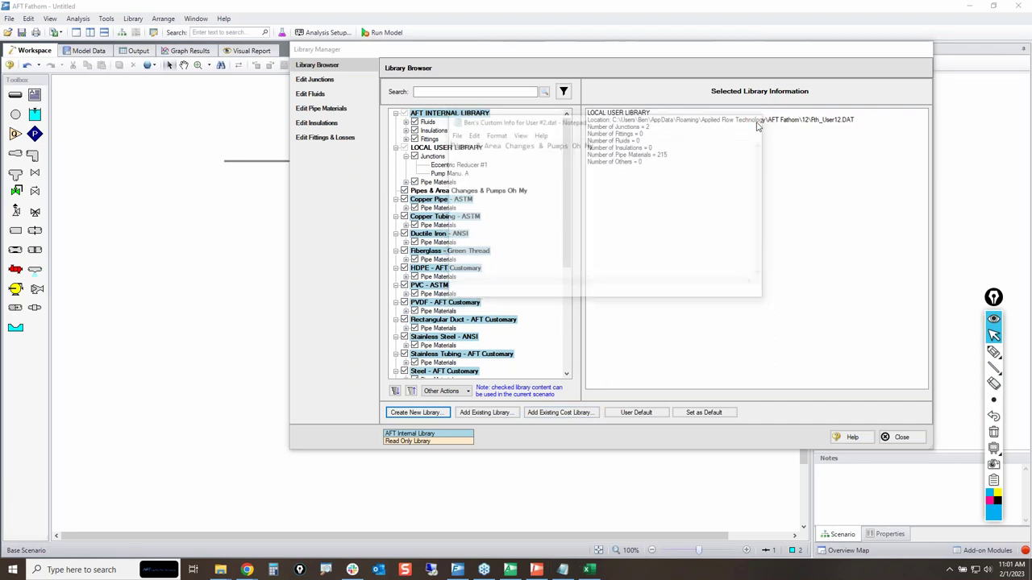
# Step: View the content actions available for the Local User Library's Junctions group and for Pump Manu. A, dismissing each list
pyautogui.click(432, 157)
pyautogui.rightClick(433, 158)
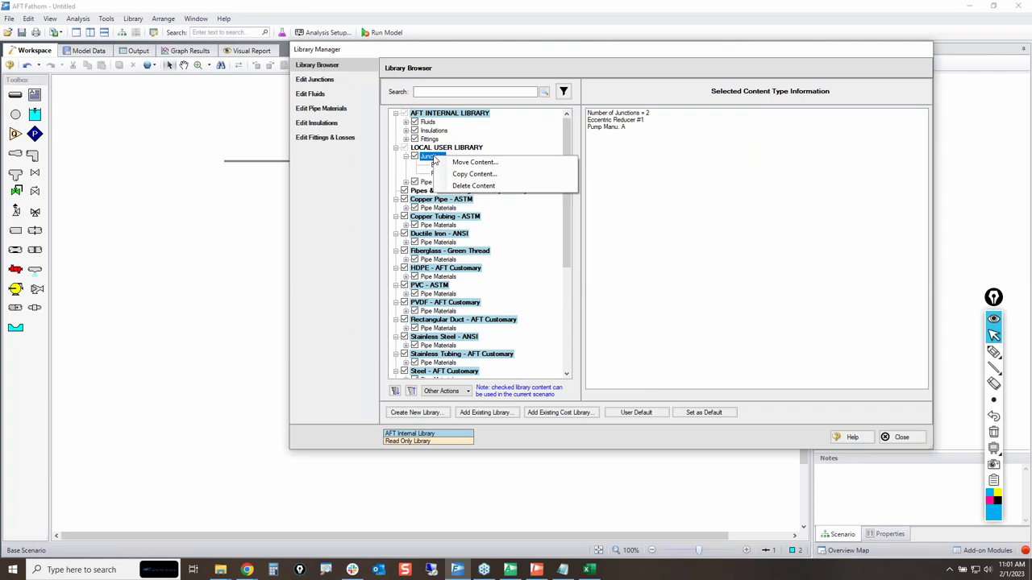
pyautogui.click(657, 186)
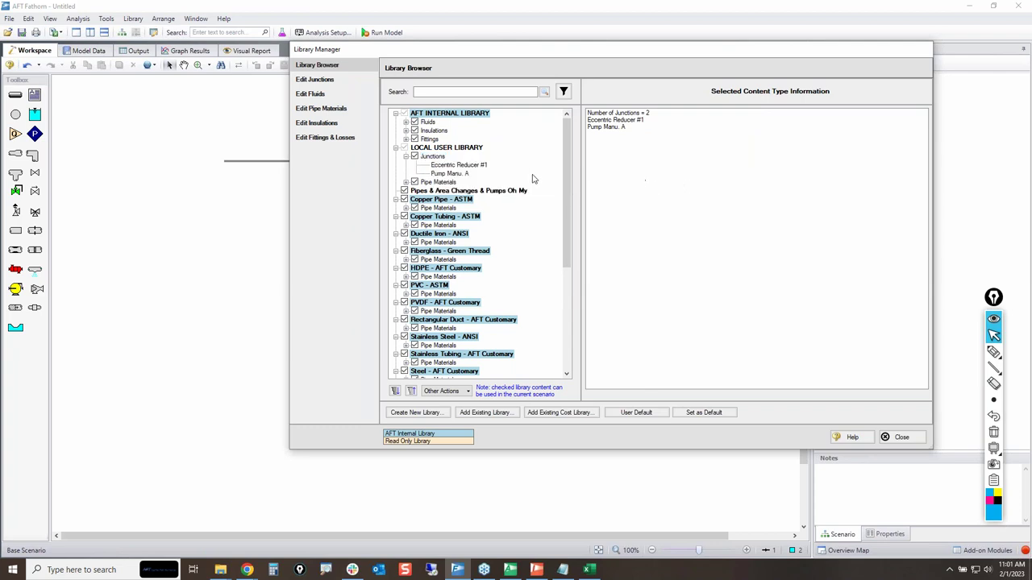
pyautogui.click(459, 174)
pyautogui.rightClick(461, 176)
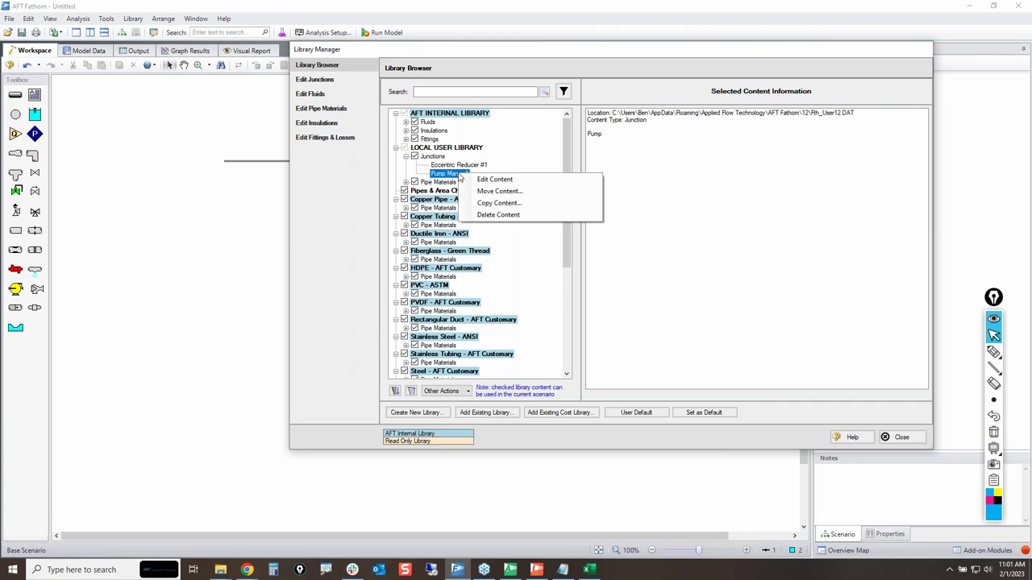
pyautogui.click(698, 197)
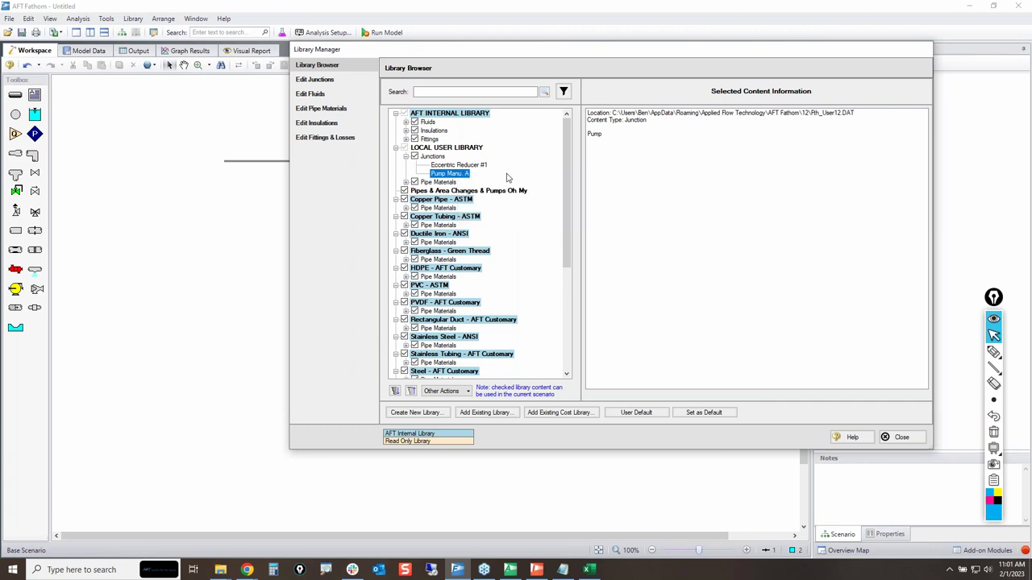
# Step: Copy the Local User Library's Junctions content into the Pipes & Area Changes & Pumps Oh My library
pyautogui.click(432, 157)
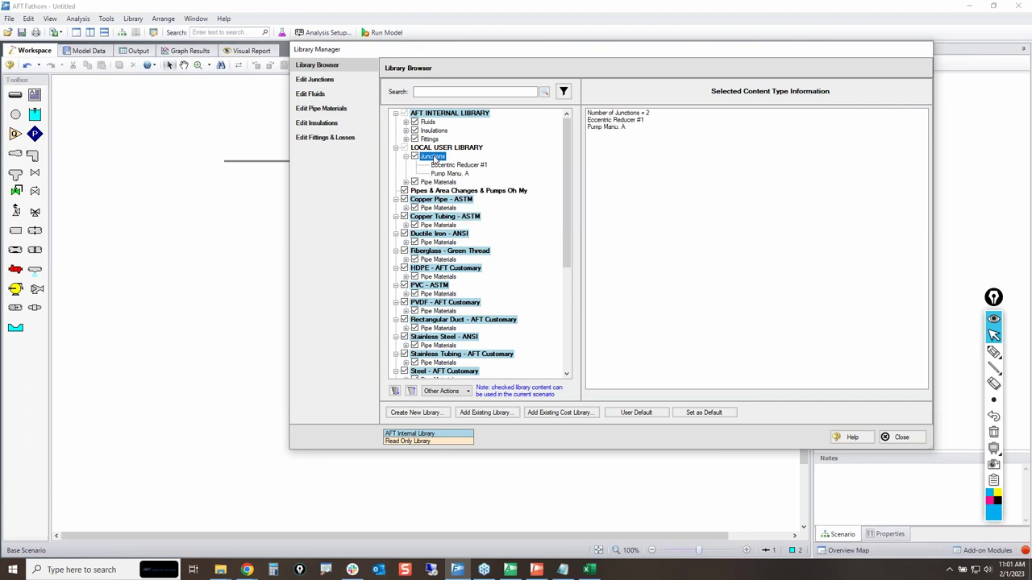
pyautogui.rightClick(433, 159)
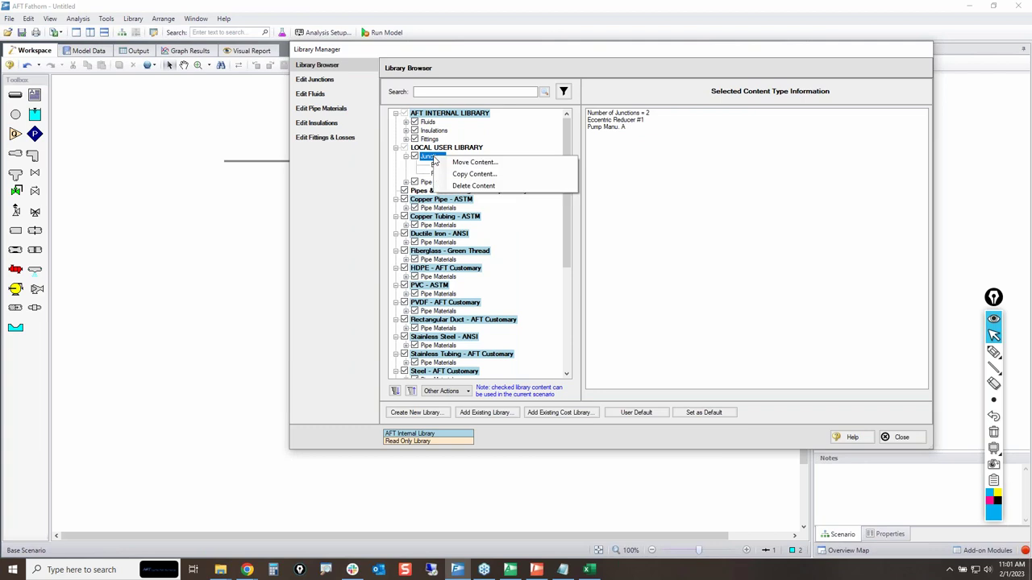
pyautogui.click(475, 175)
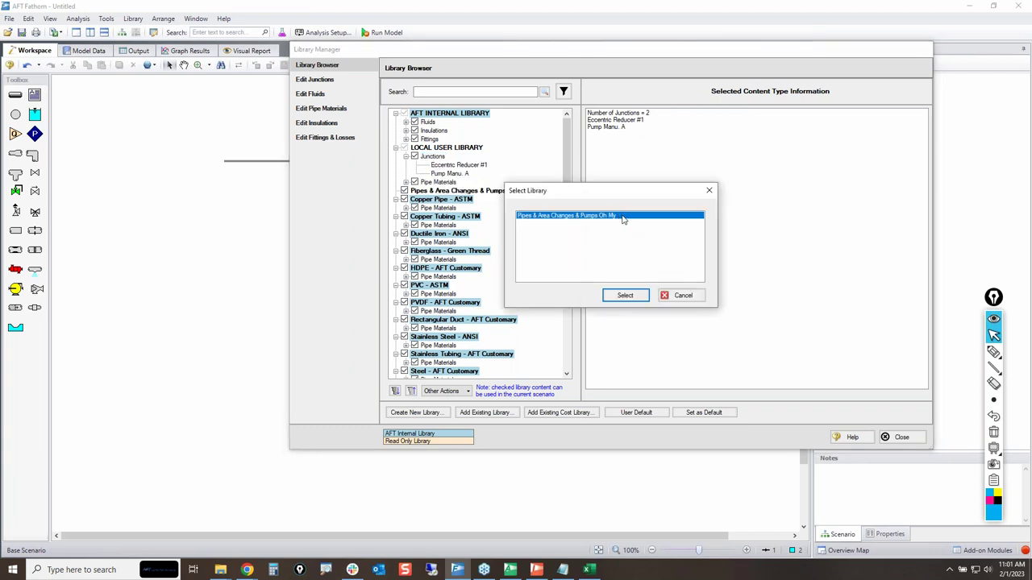
pyautogui.click(626, 296)
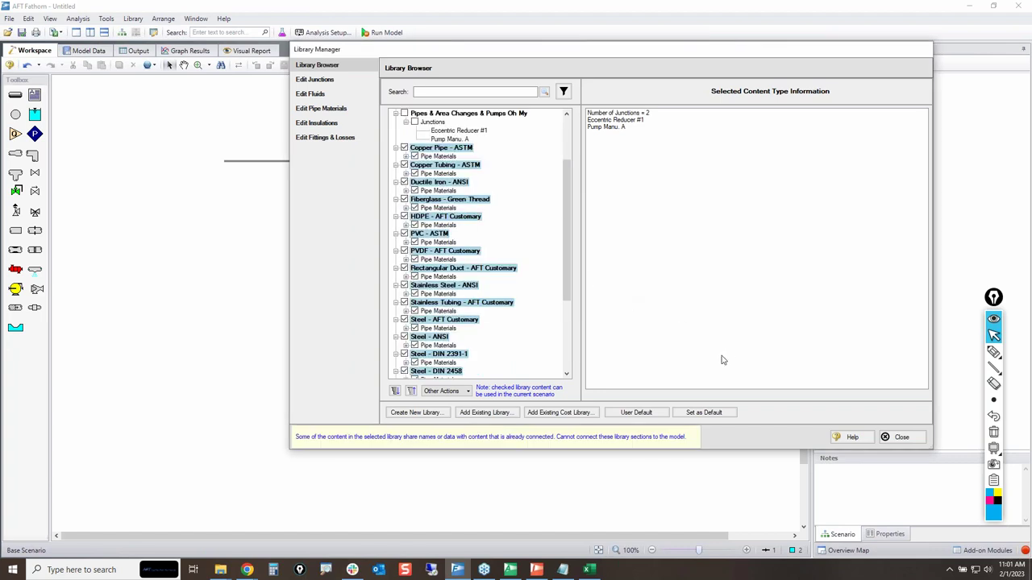
pyautogui.scroll(3, 567, 224)
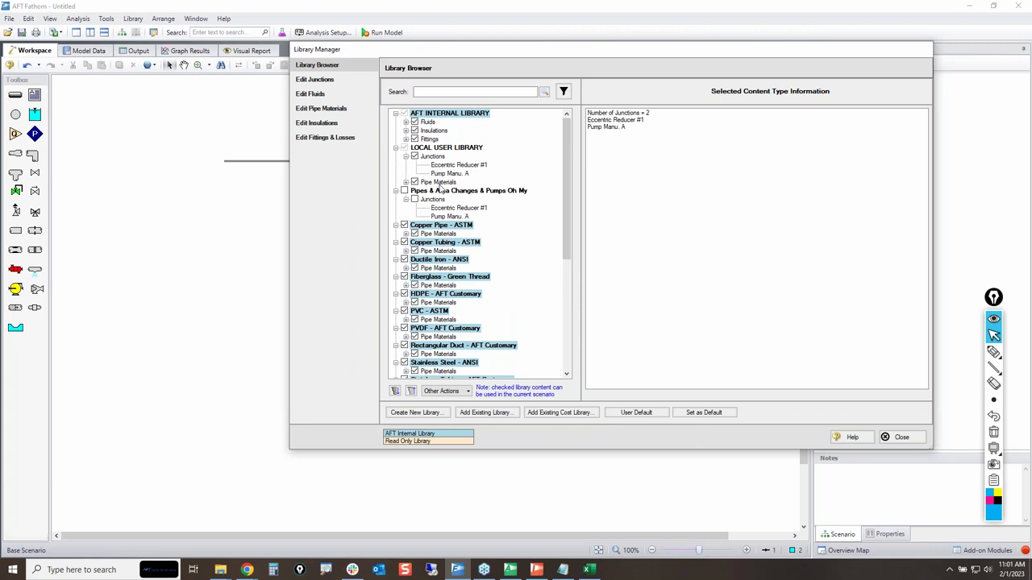
# Step: Copy the Local User Library's Pipe Materials content into the Pipes & Area Changes & Pumps Oh My library
pyautogui.click(406, 182)
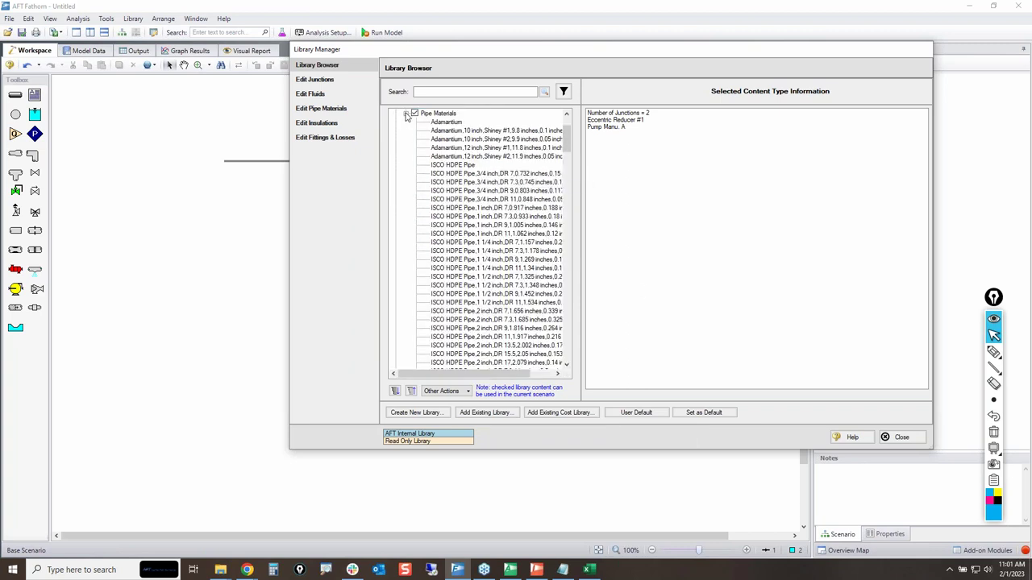
pyautogui.click(405, 113)
pyautogui.scroll(3, 438, 171)
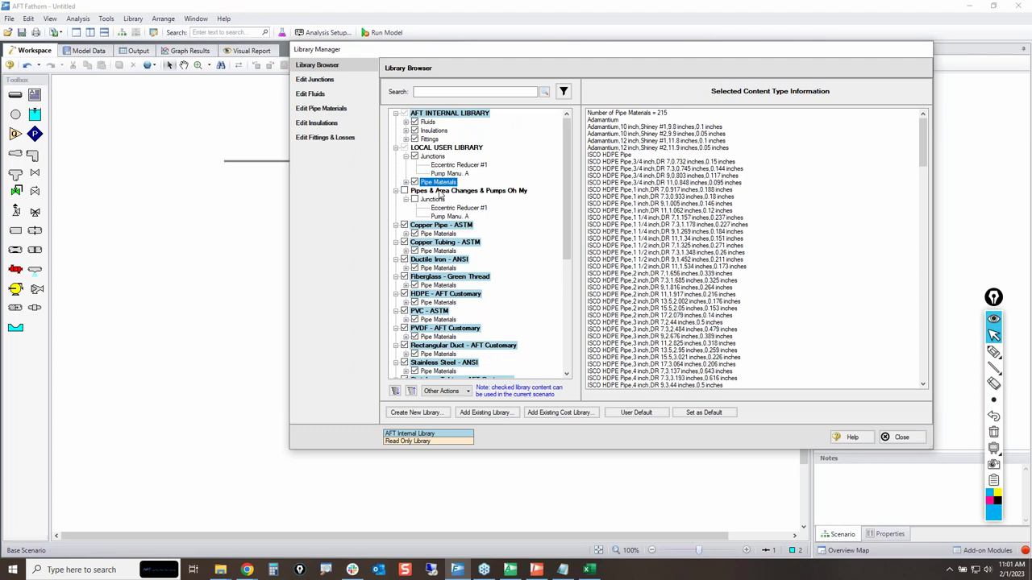
pyautogui.click(458, 150)
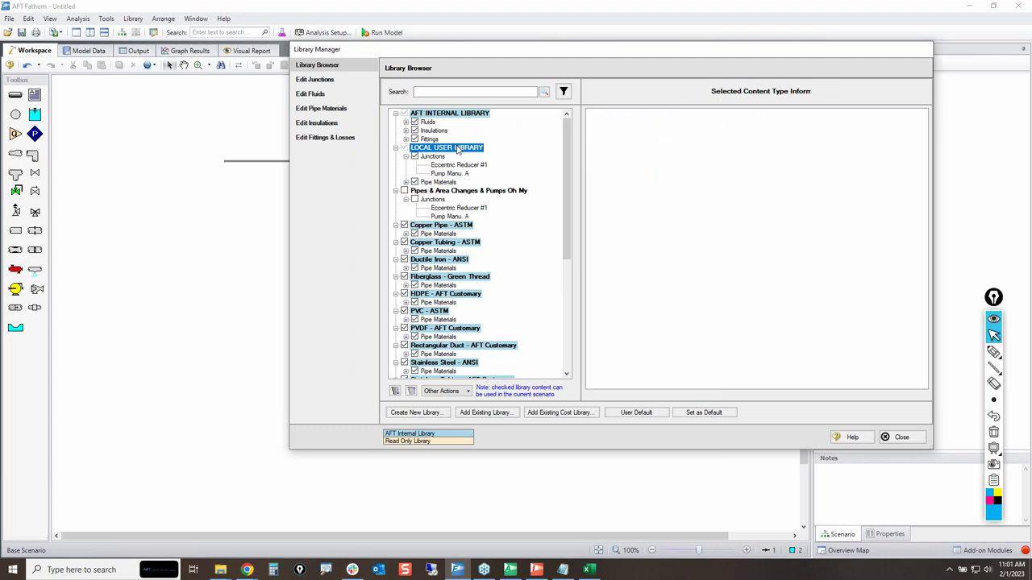
pyautogui.click(434, 183)
pyautogui.rightClick(434, 185)
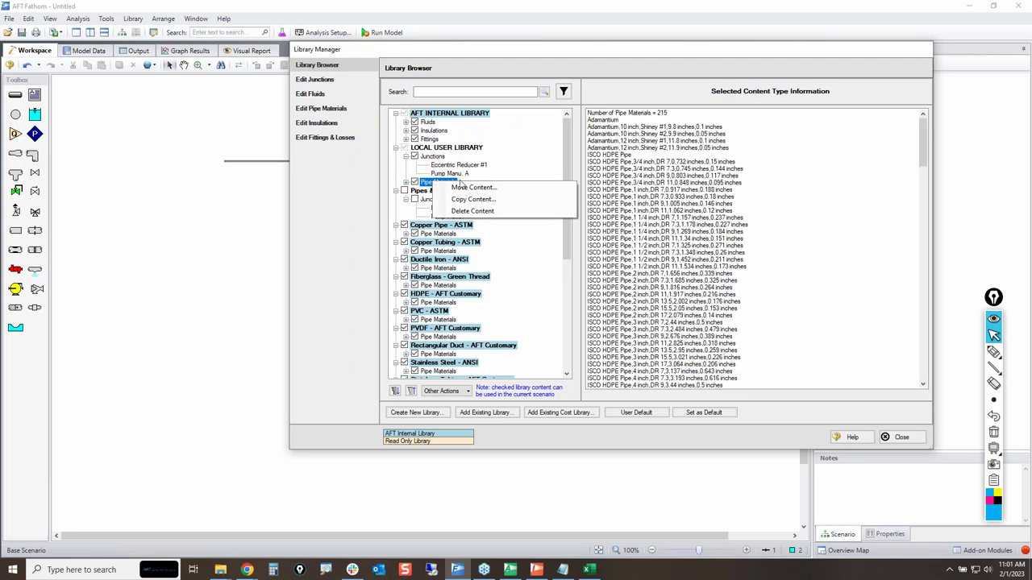
pyautogui.click(485, 204)
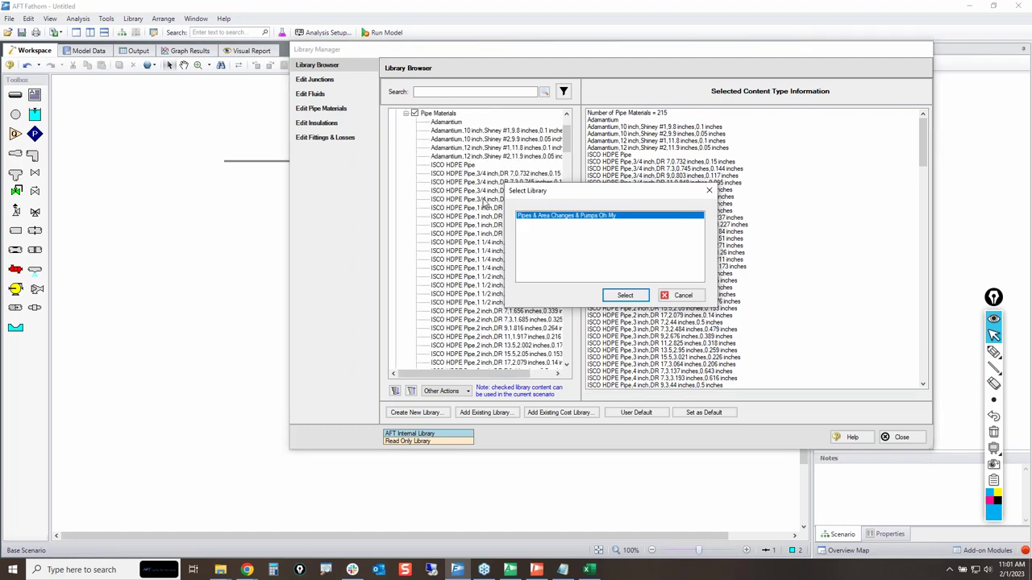
pyautogui.click(626, 295)
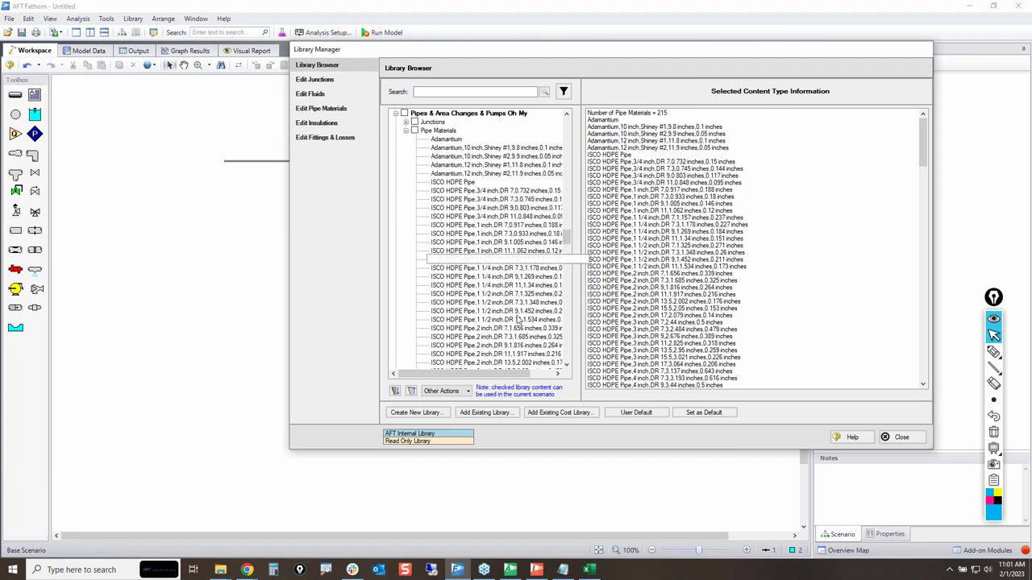
# Step: Collapse the Pipes & Area Changes & Pumps Oh My library and the Local User Library's Pipe Materials group
pyautogui.click(406, 132)
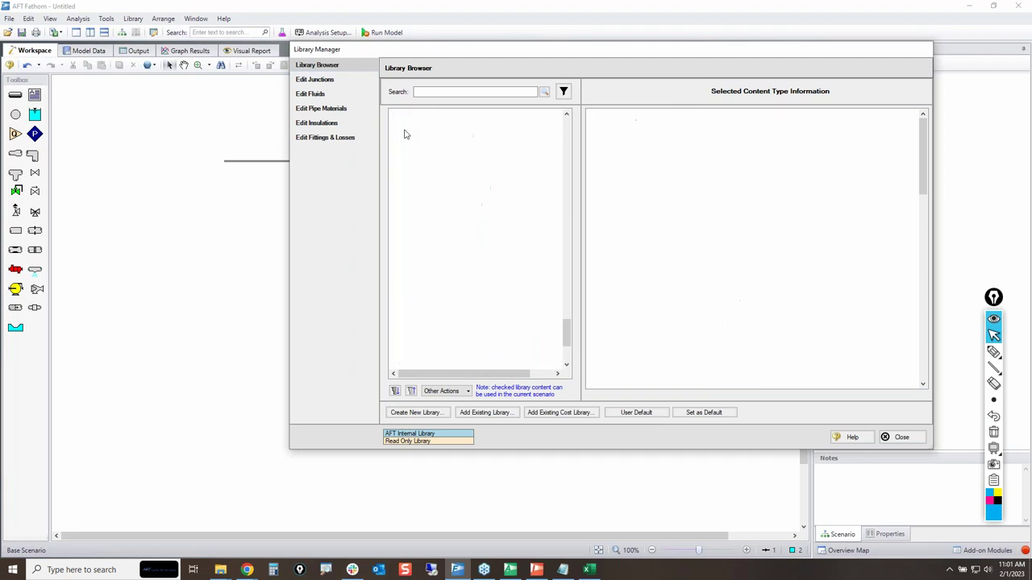
pyautogui.scroll(6, 480, 230)
pyautogui.scroll(3, 566, 318)
pyautogui.scroll(-3, 567, 318)
pyautogui.moveTo(572, 321); pyautogui.dragTo(532, 115)
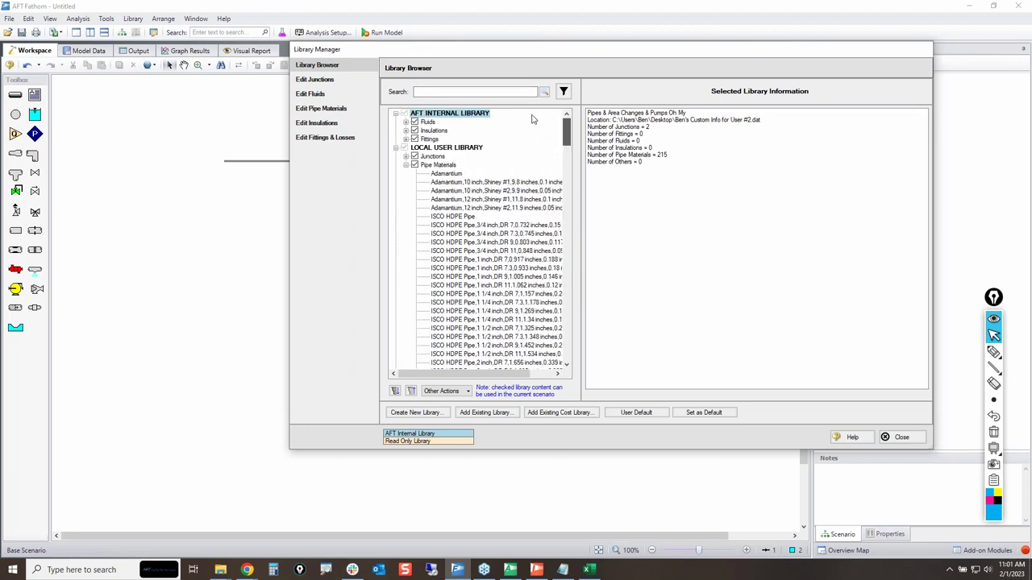
pyautogui.click(406, 164)
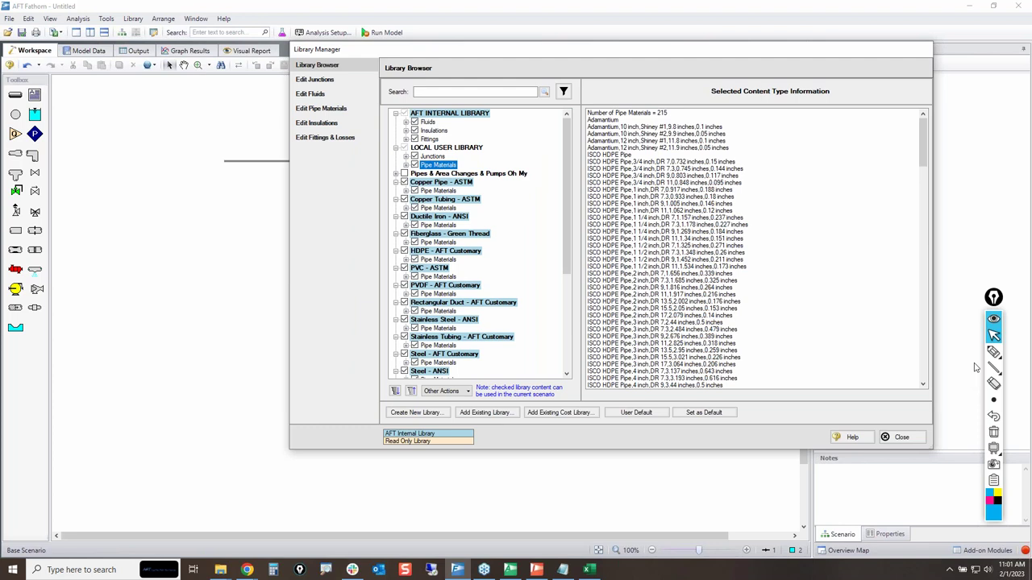
# Step: Circle the Local User Library and the Pipes & Area Changes & Pumps Oh My library in blue, clearing each marking
pyautogui.click(994, 351)
pyautogui.moveTo(405, 140)
pyautogui.mouseDown()
pyautogui.moveTo(405, 171)
pyautogui.moveTo(492, 164)
pyautogui.moveTo(430, 140)
pyautogui.mouseUp()
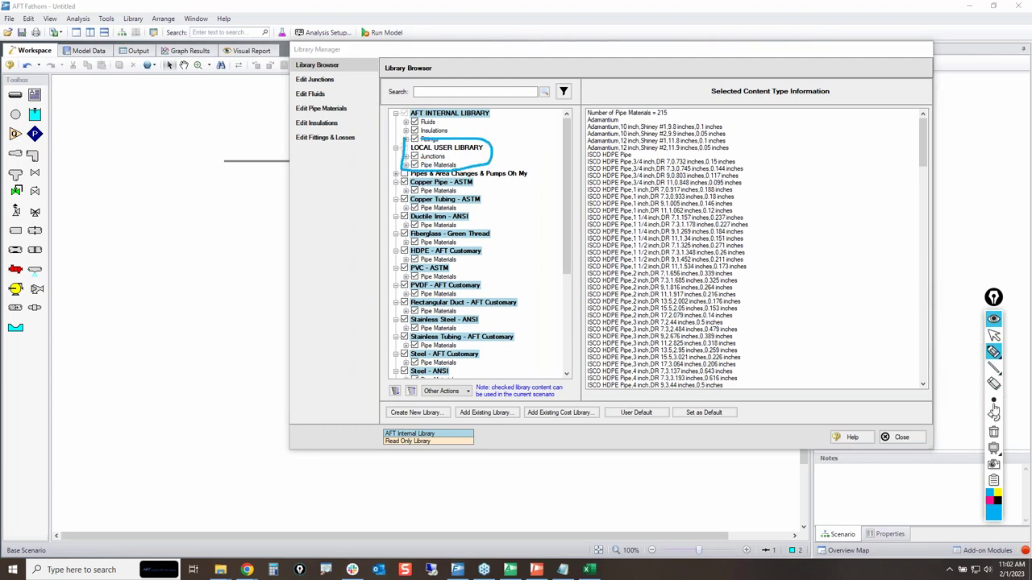
pyautogui.click(993, 432)
pyautogui.moveTo(391, 169)
pyautogui.mouseDown()
pyautogui.moveTo(500, 174)
pyautogui.moveTo(488, 188)
pyautogui.moveTo(391, 182)
pyautogui.moveTo(411, 172)
pyautogui.mouseUp()
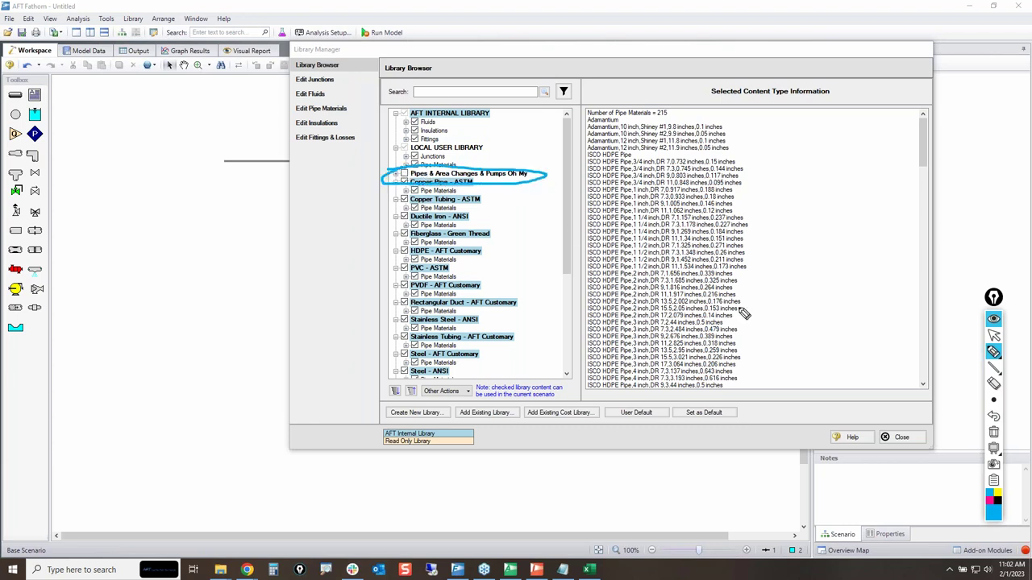
pyautogui.click(994, 432)
pyautogui.click(993, 335)
# Step: View the Junctions and Pipe Materials copied into the Pipes & Area Changes & Pumps Oh My library, and collapse both groups
pyautogui.click(396, 174)
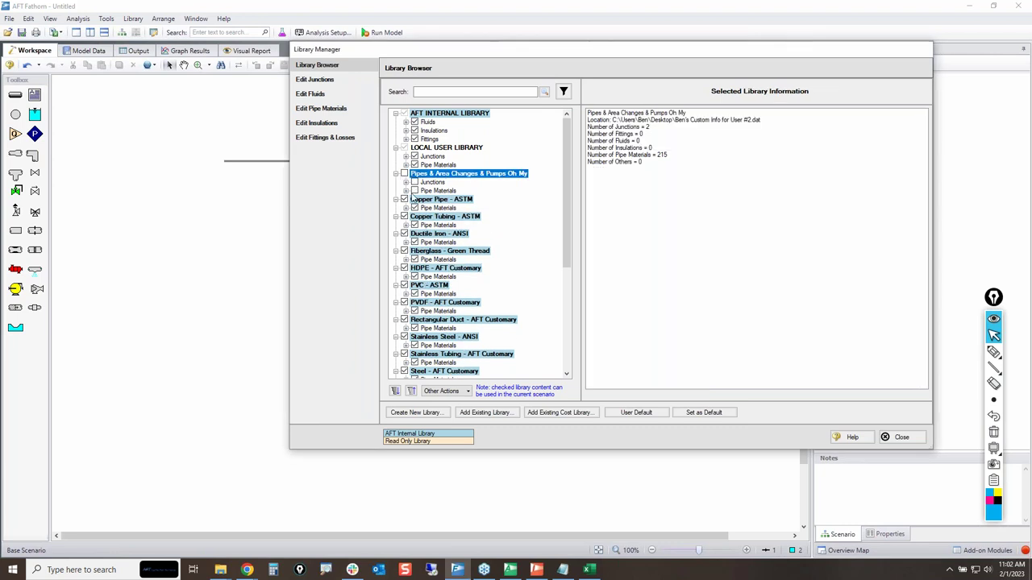
pyautogui.click(407, 183)
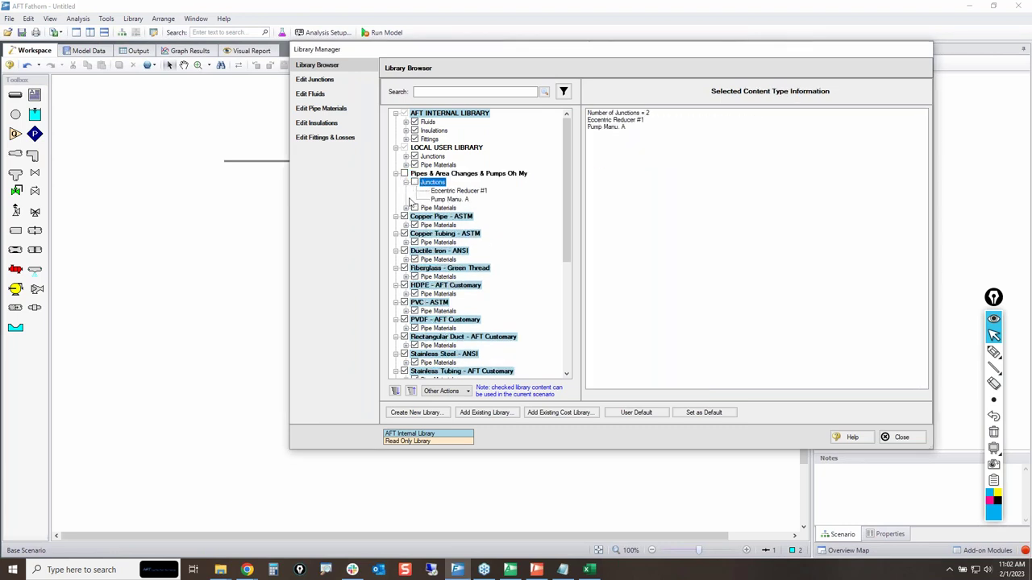
pyautogui.click(407, 208)
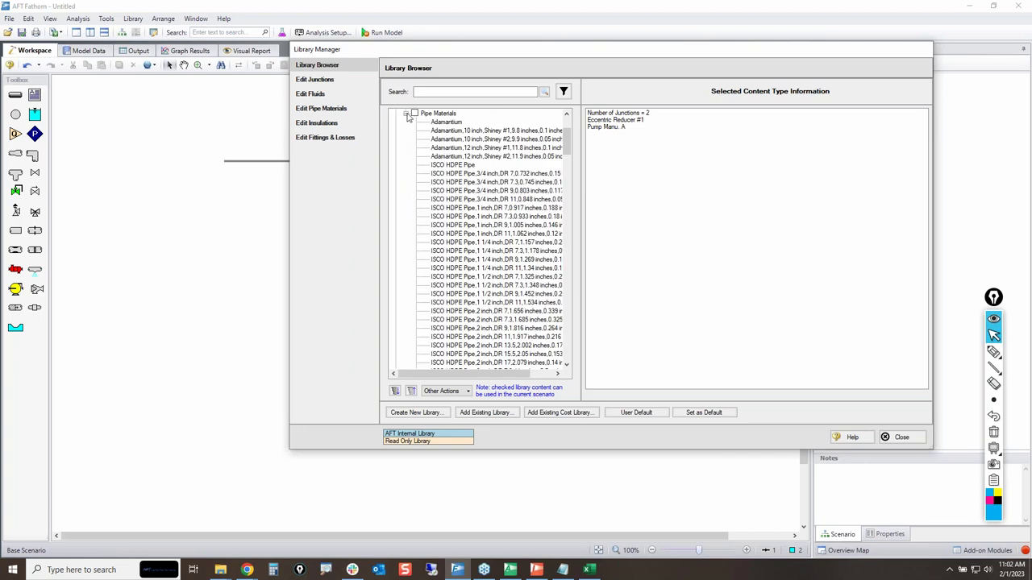
pyautogui.click(407, 114)
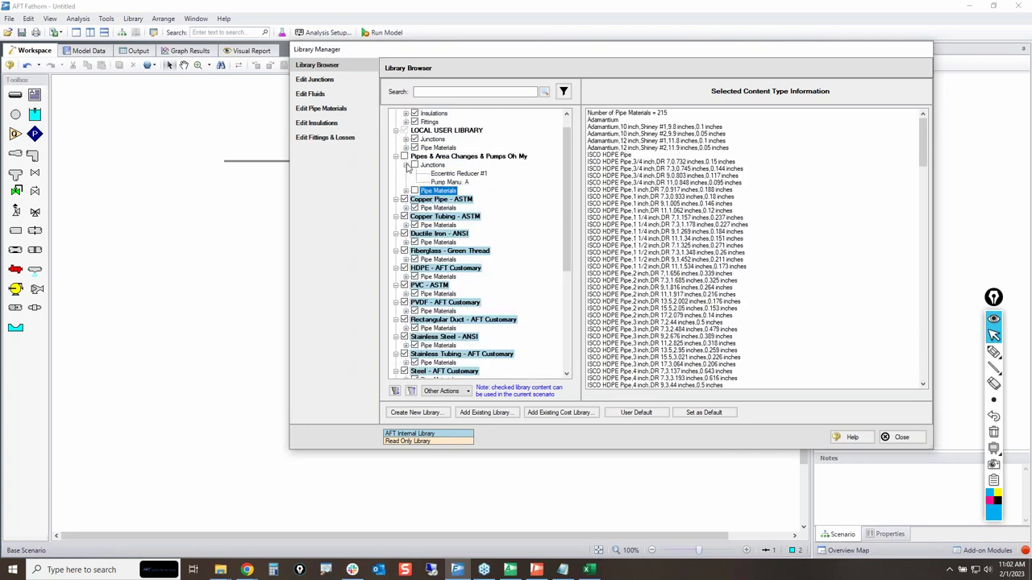
pyautogui.click(407, 166)
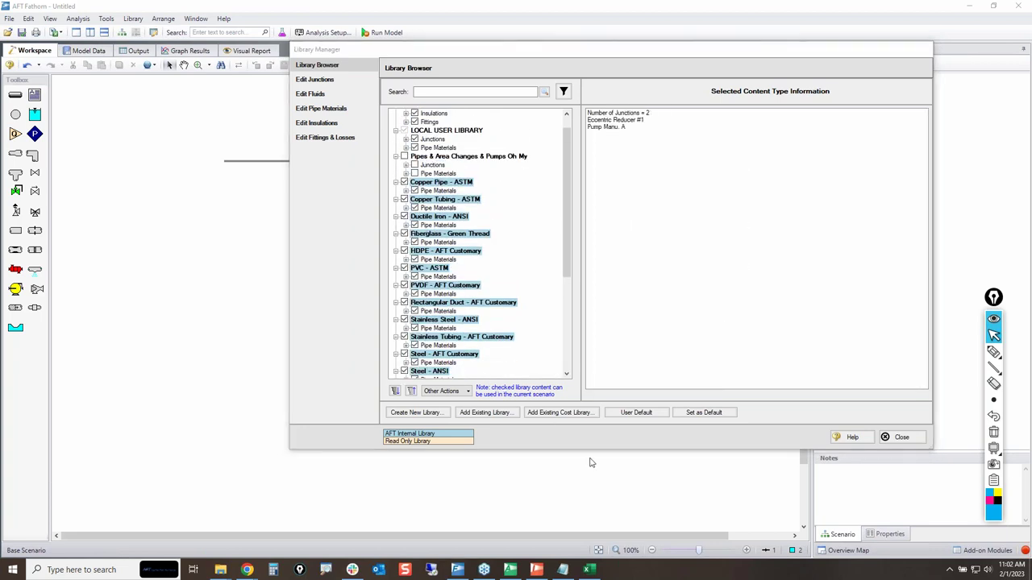
# Step: Open the custom library file from the desktop in a maximized Notepad window, examine its area change, pump and pipe material lists, and close it
pyautogui.press('super+d')
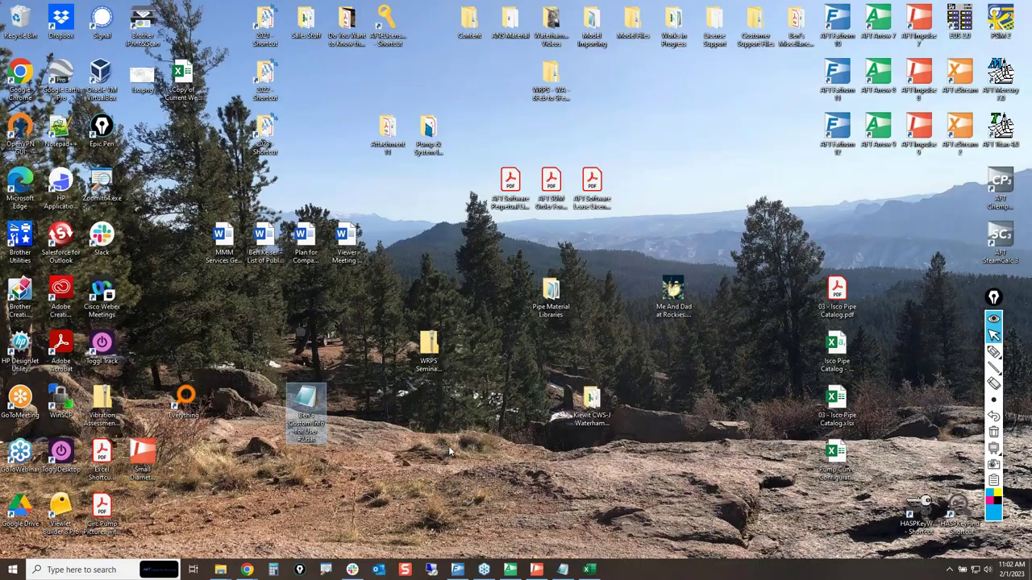
pyautogui.doubleClick(315, 396)
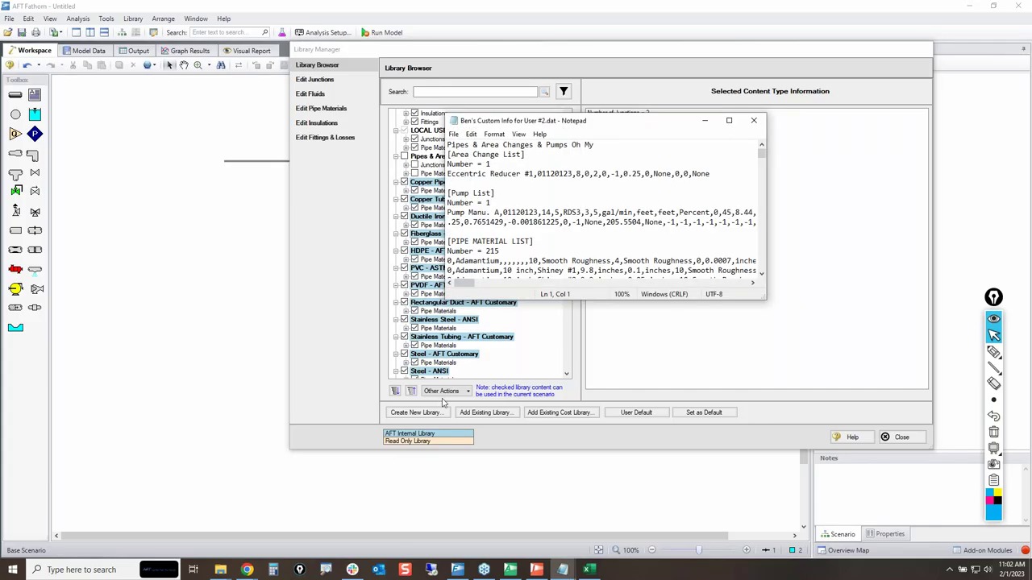
pyautogui.click(728, 120)
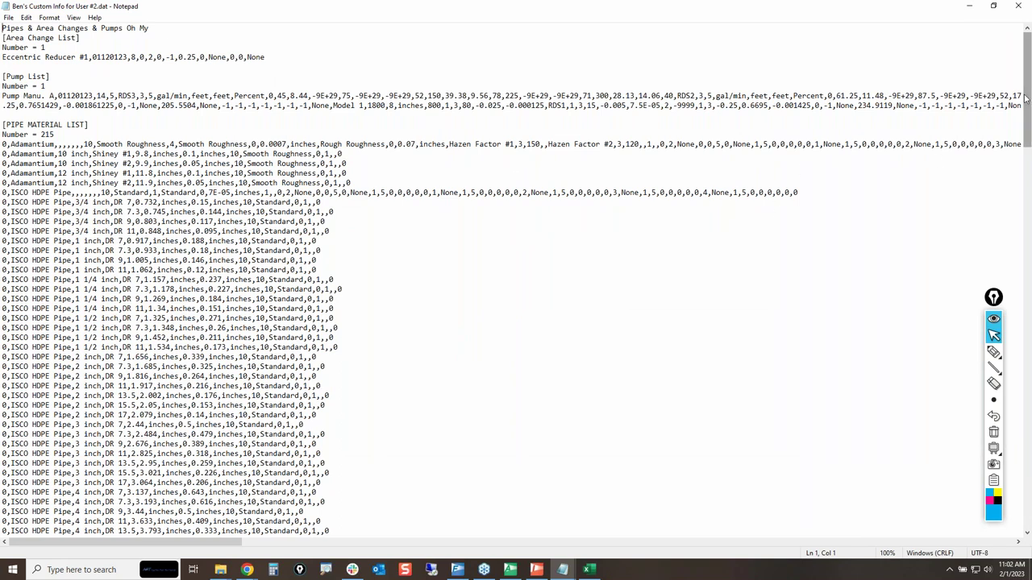
pyautogui.moveTo(1027, 97); pyautogui.dragTo(977, 32)
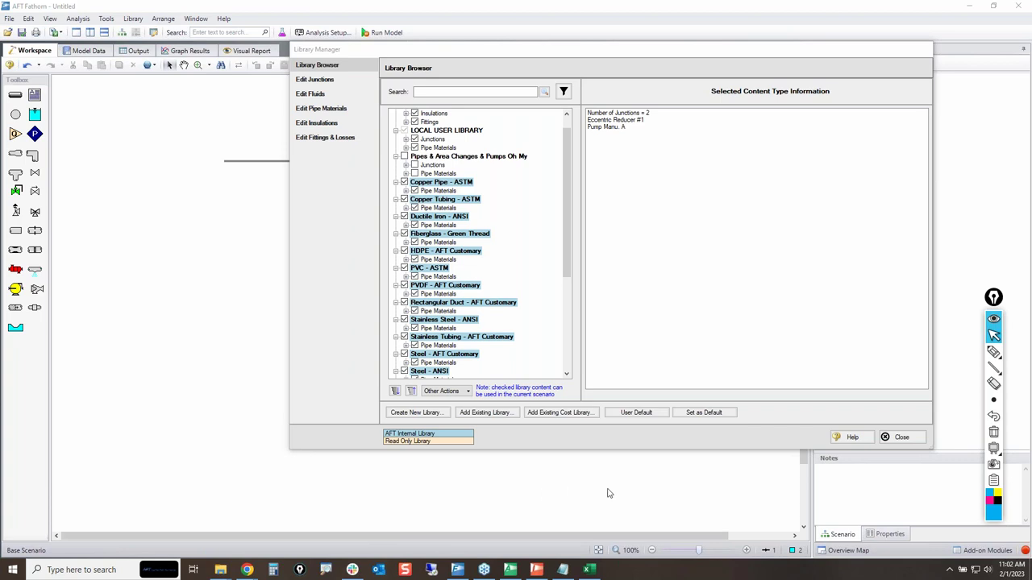
# Step: Show the desktop, circle the custom library file in blue, and clear the markings
pyautogui.press('super+d')
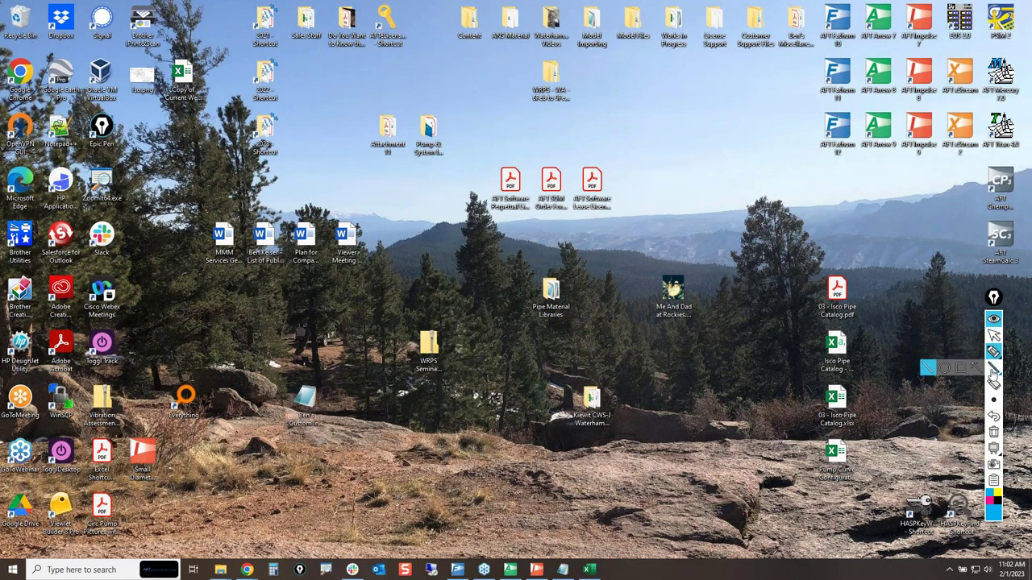
pyautogui.moveTo(283, 372)
pyautogui.mouseDown()
pyautogui.moveTo(268, 419)
pyautogui.moveTo(360, 407)
pyautogui.moveTo(288, 378)
pyautogui.mouseUp()
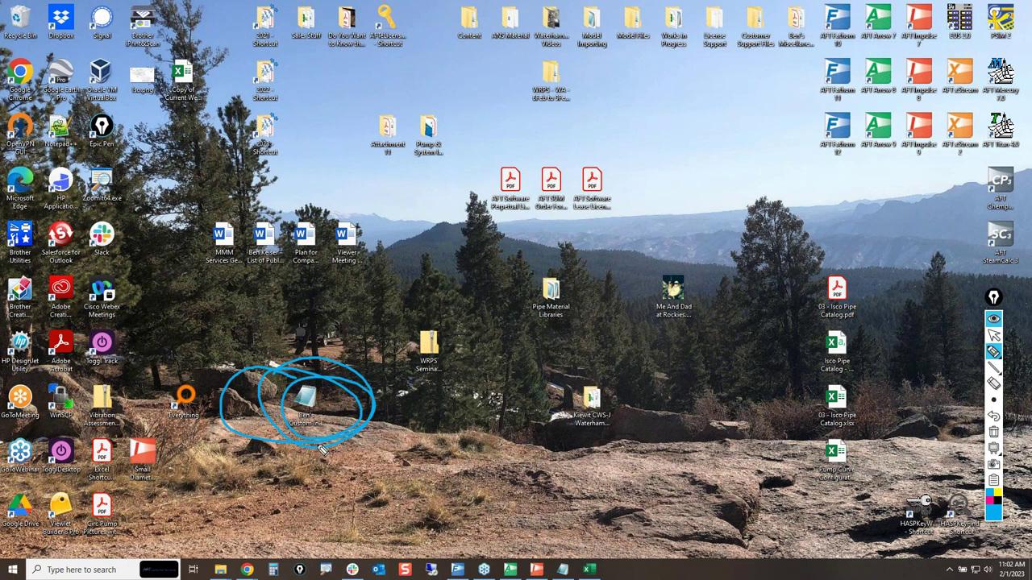
pyautogui.moveTo(283, 400)
pyautogui.mouseDown()
pyautogui.moveTo(328, 455)
pyautogui.moveTo(336, 412)
pyautogui.moveTo(318, 390)
pyautogui.mouseUp()
pyautogui.click(994, 433)
pyautogui.click(994, 336)
# Step: Switch back to AFT Fathom and remove the Pipes & Area Changes & Pumps Oh My library from the Library Browser
pyautogui.click(457, 570)
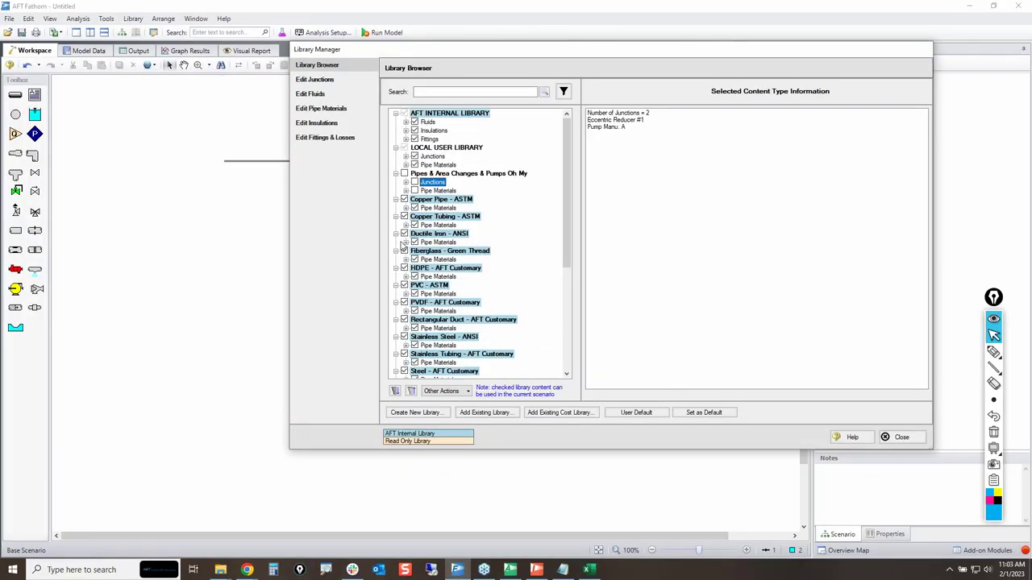
pyautogui.click(397, 176)
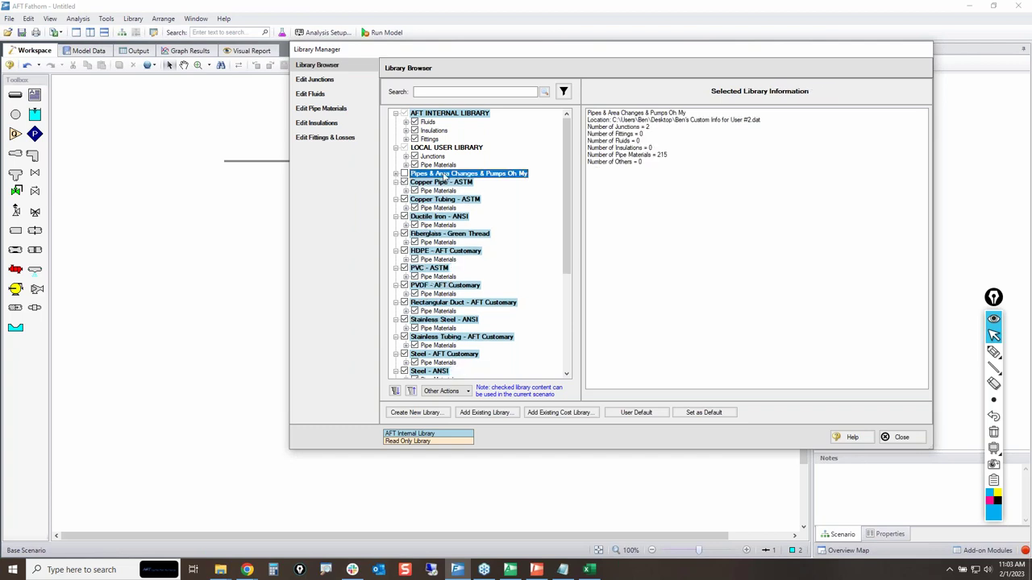
pyautogui.rightClick(444, 176)
pyautogui.click(520, 215)
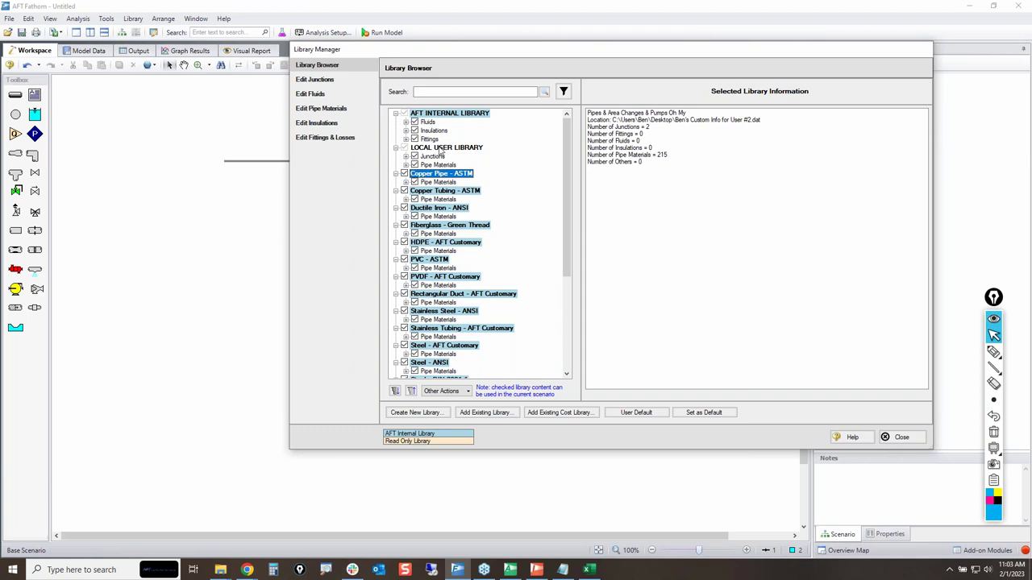
# Step: Permanently delete all Junctions content from the Local User Library
pyautogui.click(407, 157)
pyautogui.rightClick(433, 158)
pyautogui.click(474, 187)
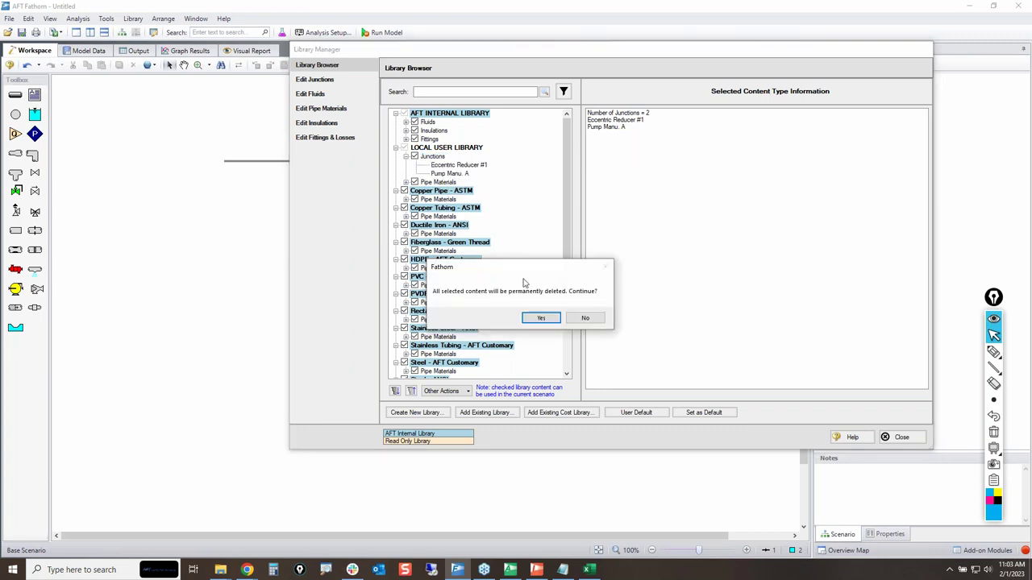
pyautogui.click(539, 319)
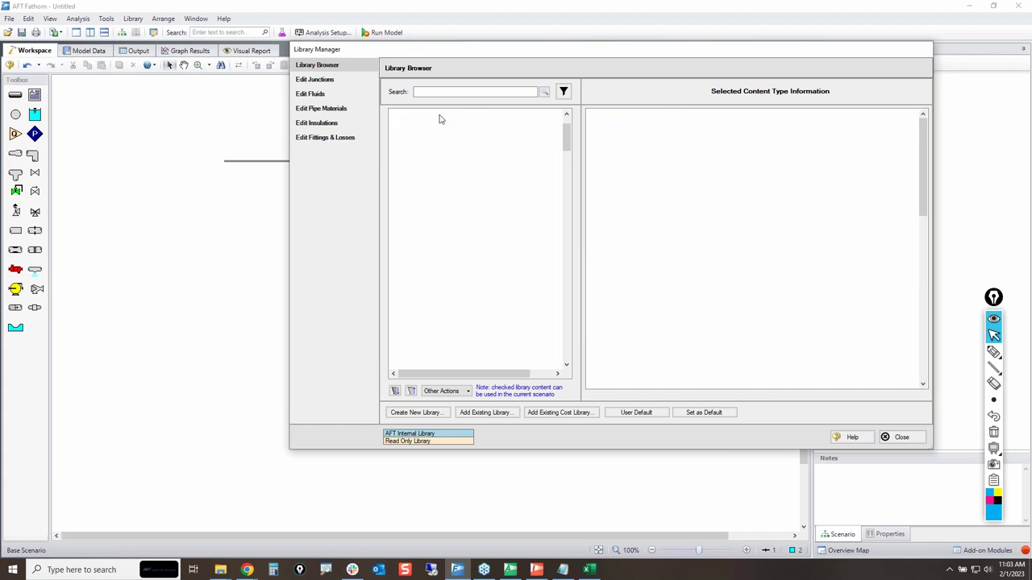
# Step: Permanently delete all Pipe Materials content from the Local User Library
pyautogui.rightClick(439, 119)
pyautogui.click(478, 149)
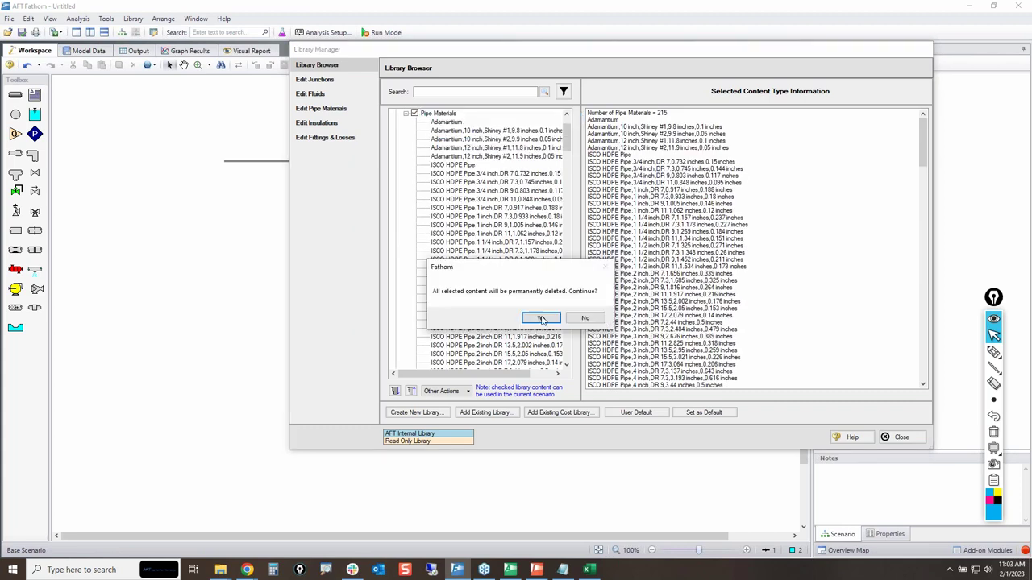
pyautogui.click(542, 319)
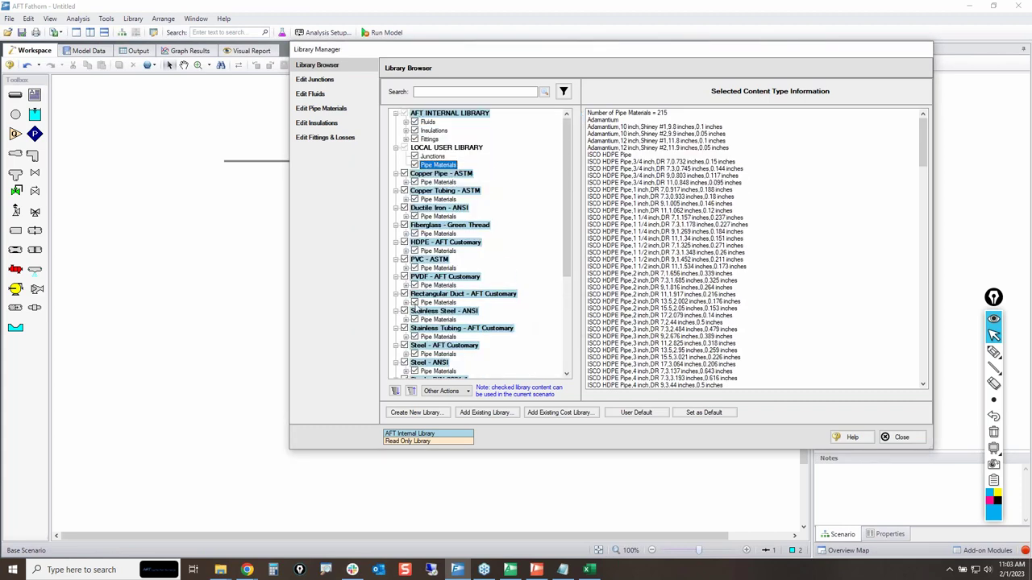
# Step: Close the Library Manager and select pipe P1 in the Workspace
pyautogui.click(901, 439)
pyautogui.moveTo(323, 196); pyautogui.dragTo(292, 133)
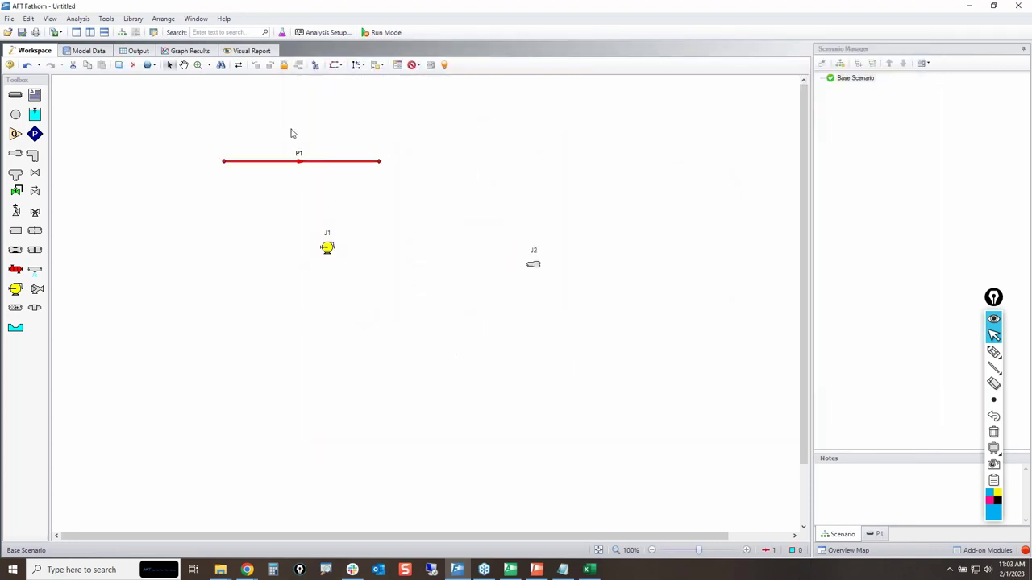
# Step: Review pipe P1's material and size in its properties and close them without making changes
pyautogui.doubleClick(371, 161)
pyautogui.click(602, 340)
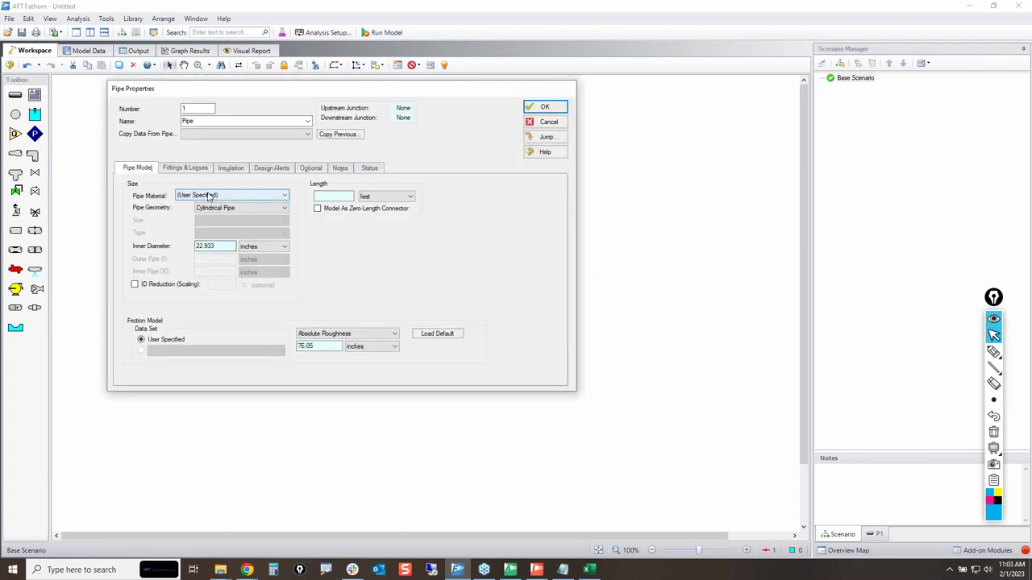
pyautogui.click(547, 121)
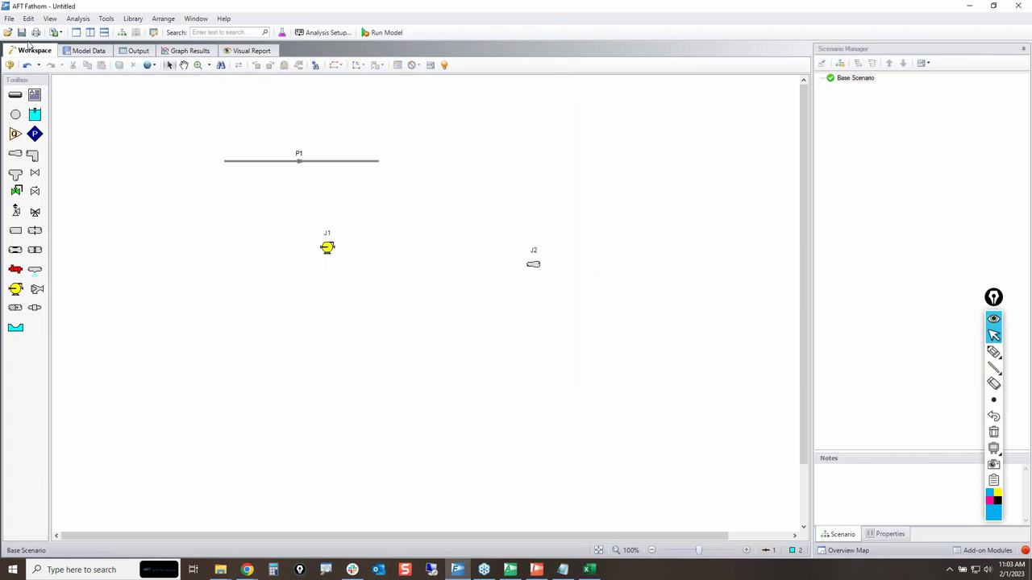
# Step: Start a new blank model without saving the untitled one and draw a pipe across the upper Workspace
pyautogui.click(9, 18)
pyautogui.click(27, 36)
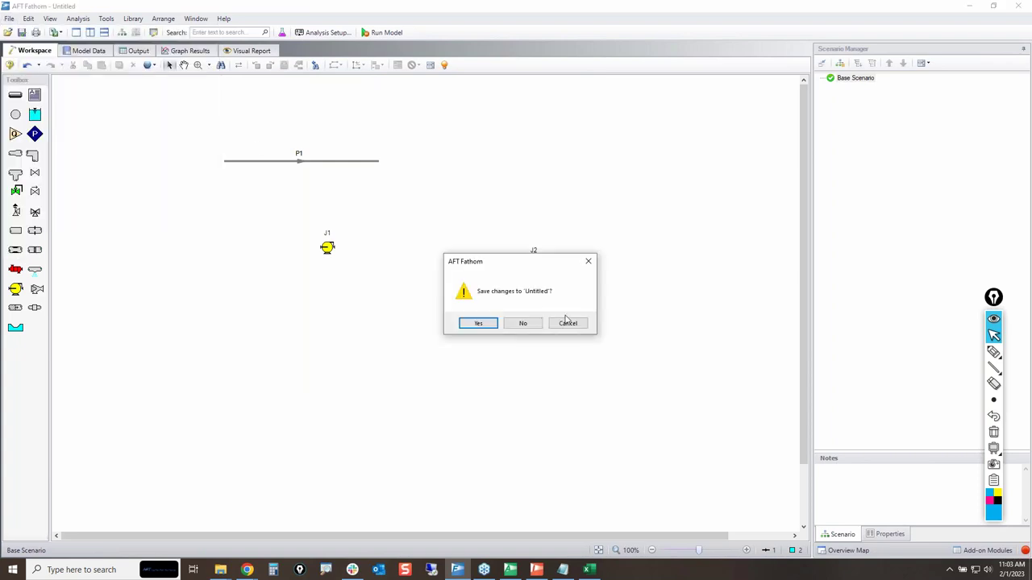
pyautogui.click(520, 324)
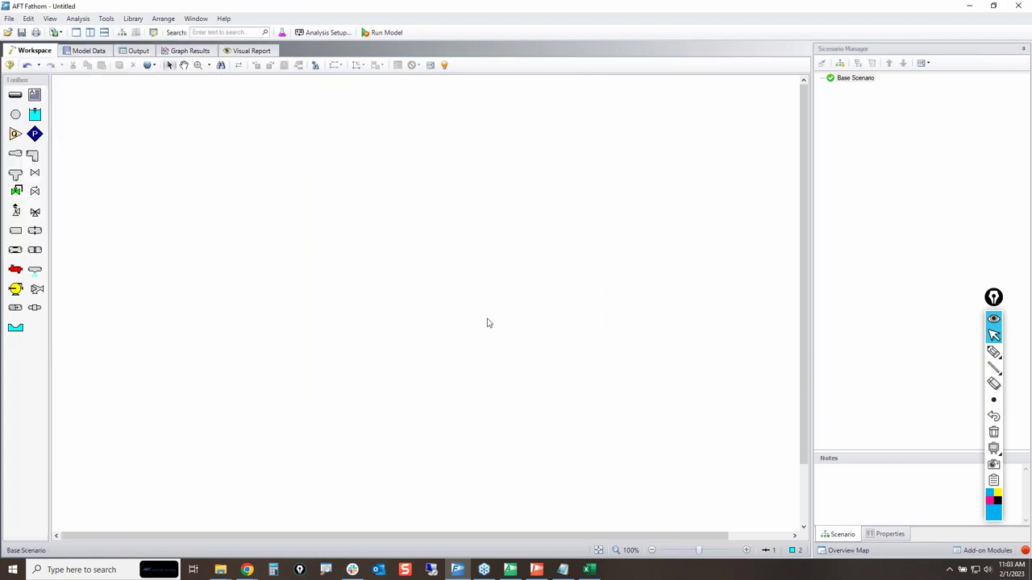
pyautogui.click(15, 95)
pyautogui.moveTo(207, 161); pyautogui.dragTo(465, 194)
# Step: Examine the materials available for pipe P1 in its properties and cancel without choosing one
pyautogui.click(333, 176)
pyautogui.doubleClick(335, 165)
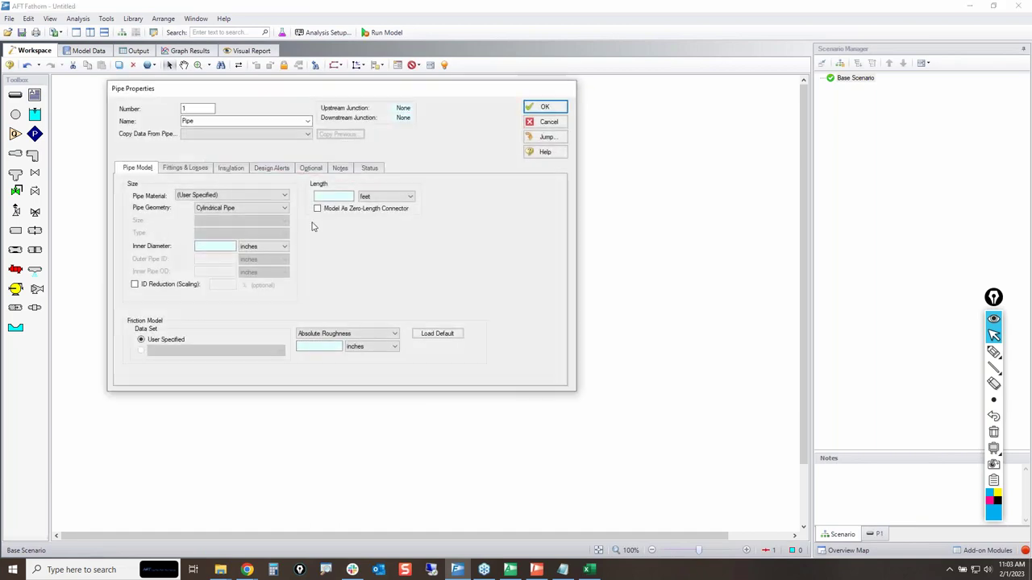
pyautogui.click(207, 195)
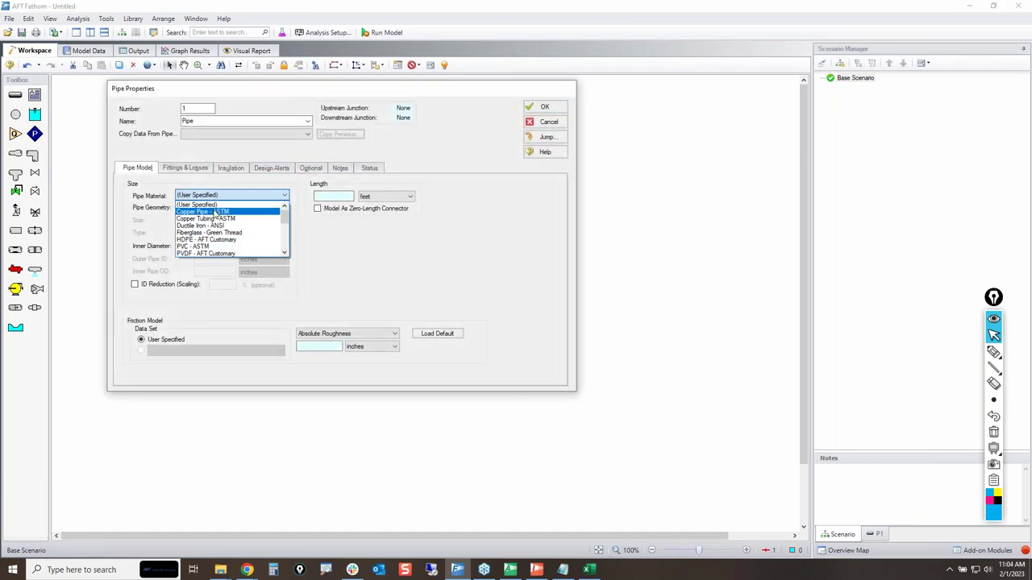
pyautogui.scroll(-1, 260, 234)
pyautogui.scroll(-1, 261, 233)
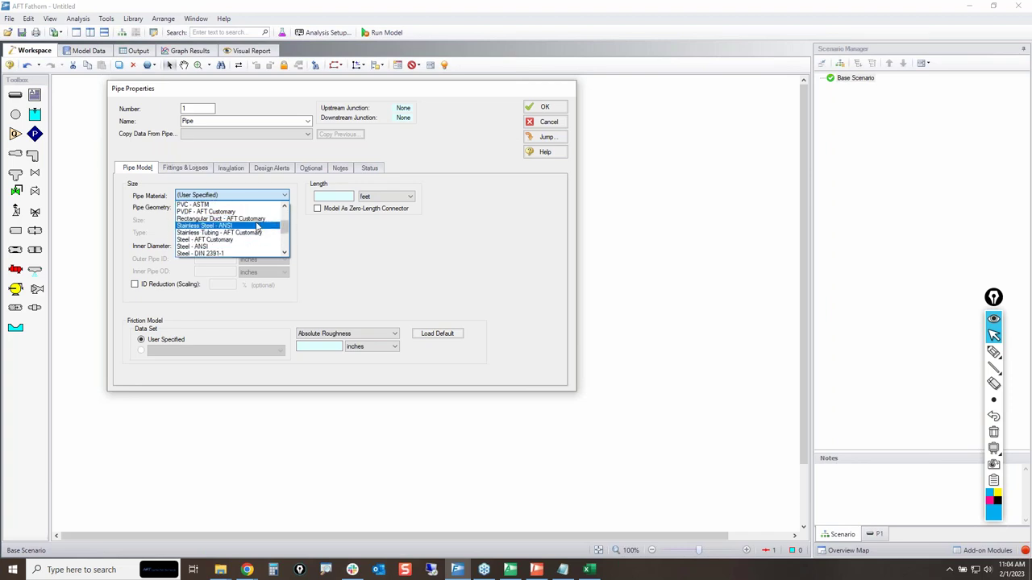
pyautogui.click(539, 127)
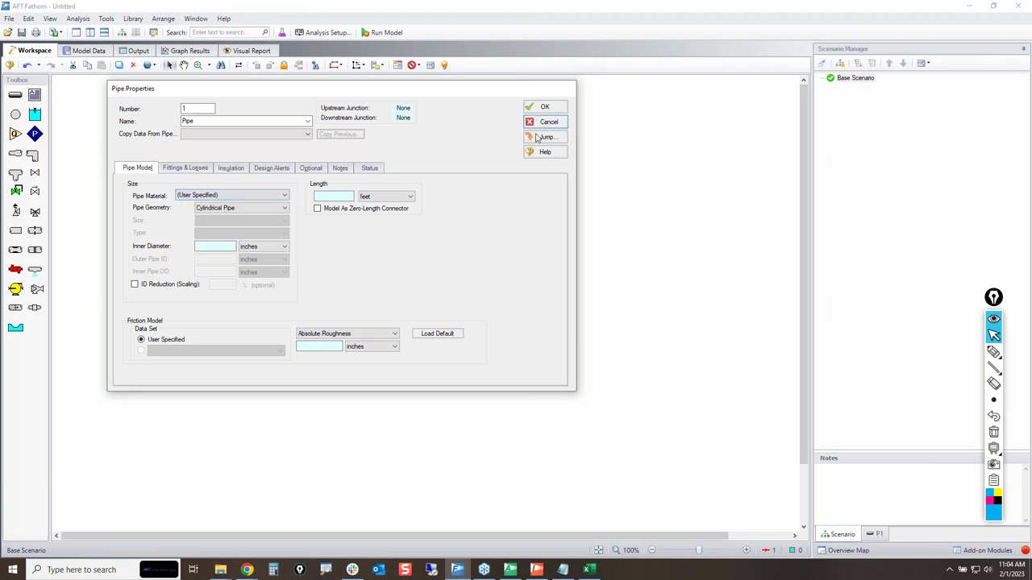
pyautogui.click(544, 127)
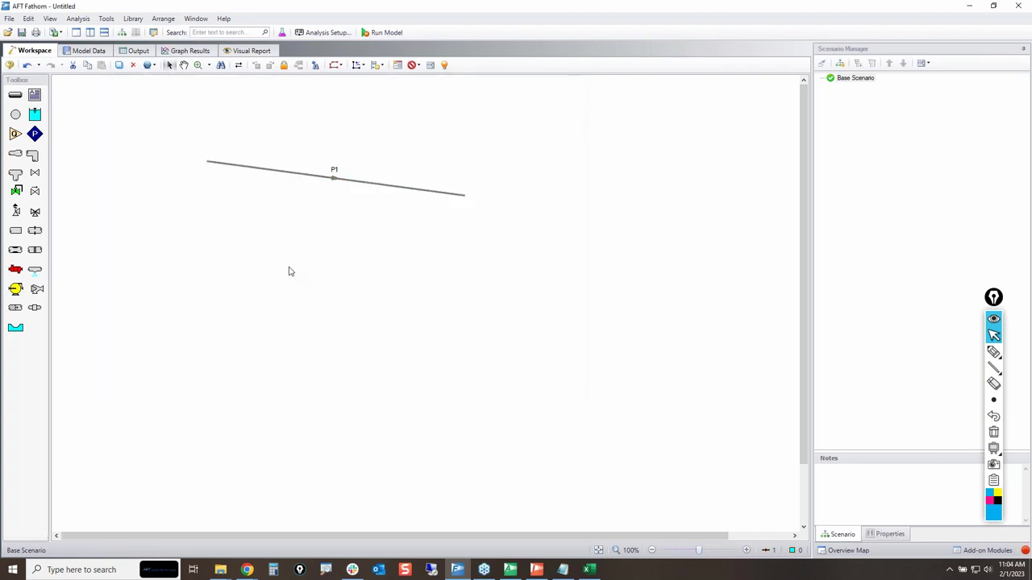
# Step: Place an Area Change junction below pipe P1, check its available library junctions, and cancel its properties
pyautogui.moveTo(15, 153); pyautogui.dragTo(293, 230)
pyautogui.doubleClick(294, 229)
pyautogui.click(415, 148)
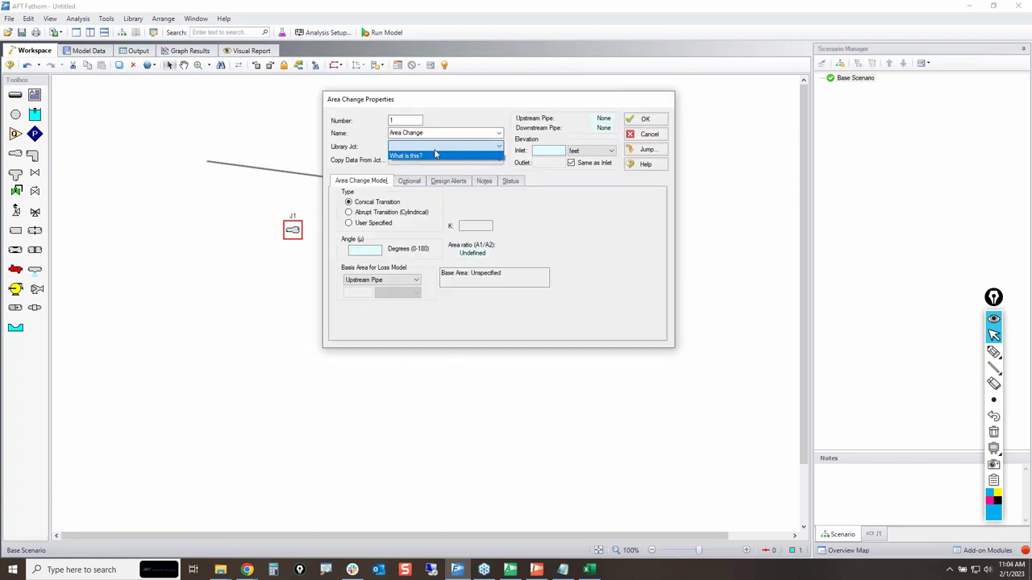
pyautogui.click(650, 142)
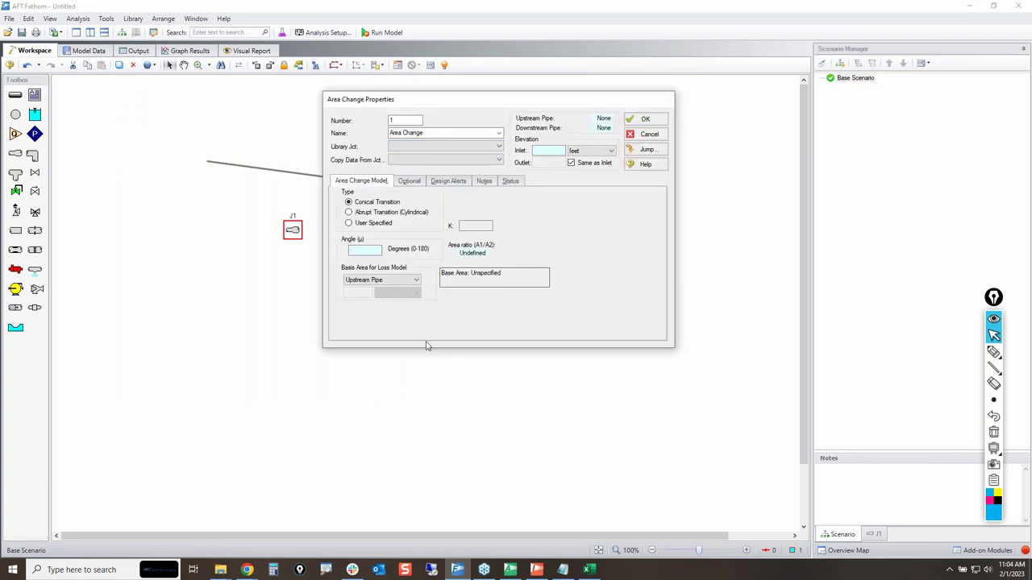
pyautogui.click(650, 135)
# Step: Place a Pump junction below and to the right of J1, check its available library junctions, and cancel its properties
pyautogui.click(16, 289)
pyautogui.click(448, 299)
pyautogui.doubleClick(448, 300)
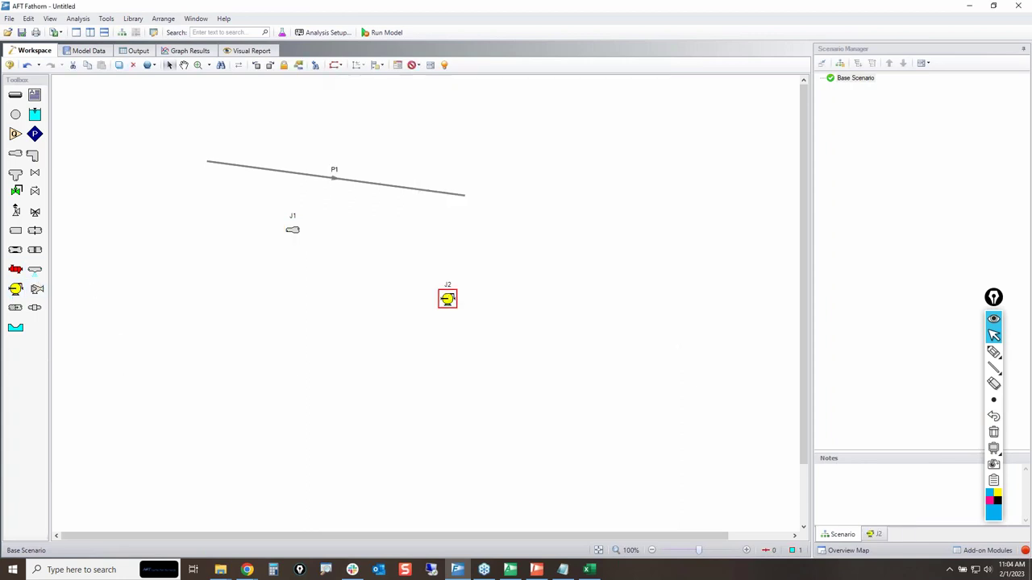
pyautogui.click(379, 135)
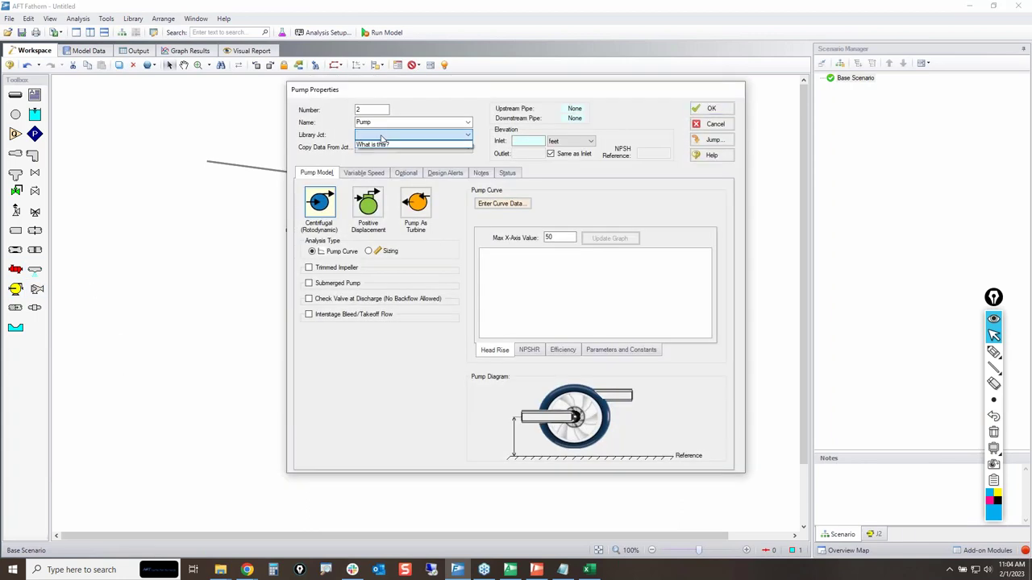
pyautogui.click(732, 126)
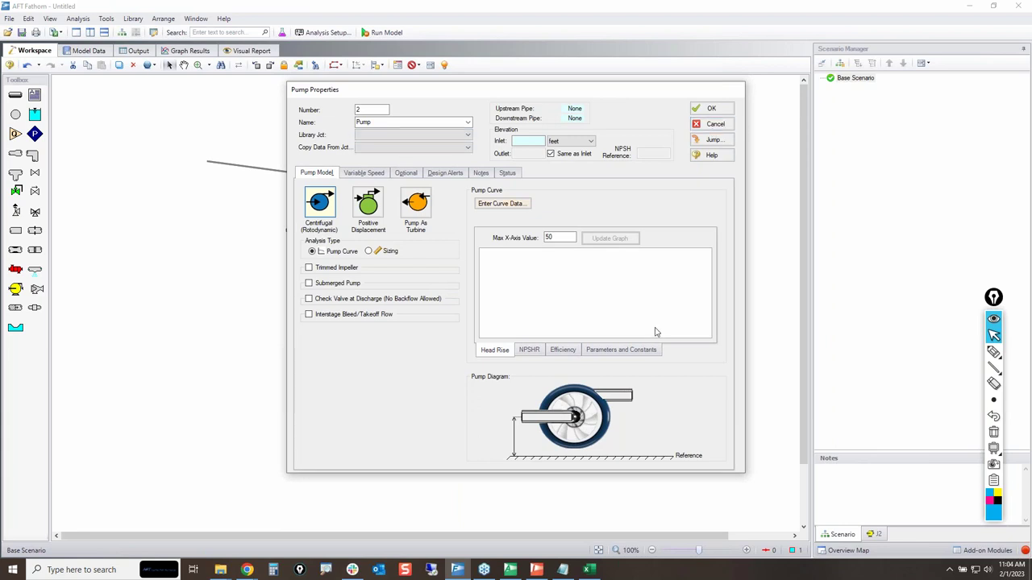
pyautogui.click(716, 127)
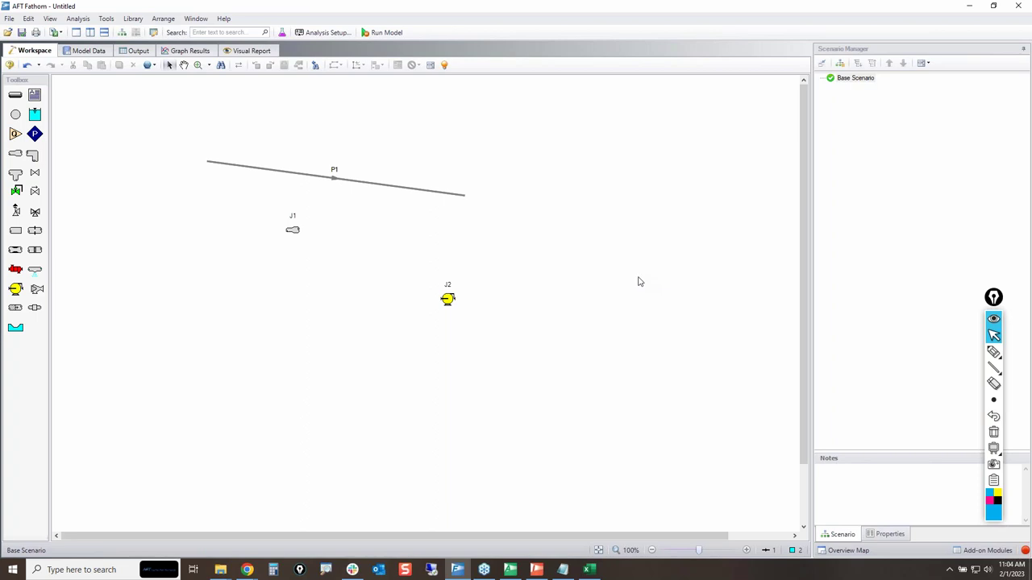
# Step: Circle the Custom Info for User #2.dat file on the desktop with the pen and clear the drawing
pyautogui.press('super+d')
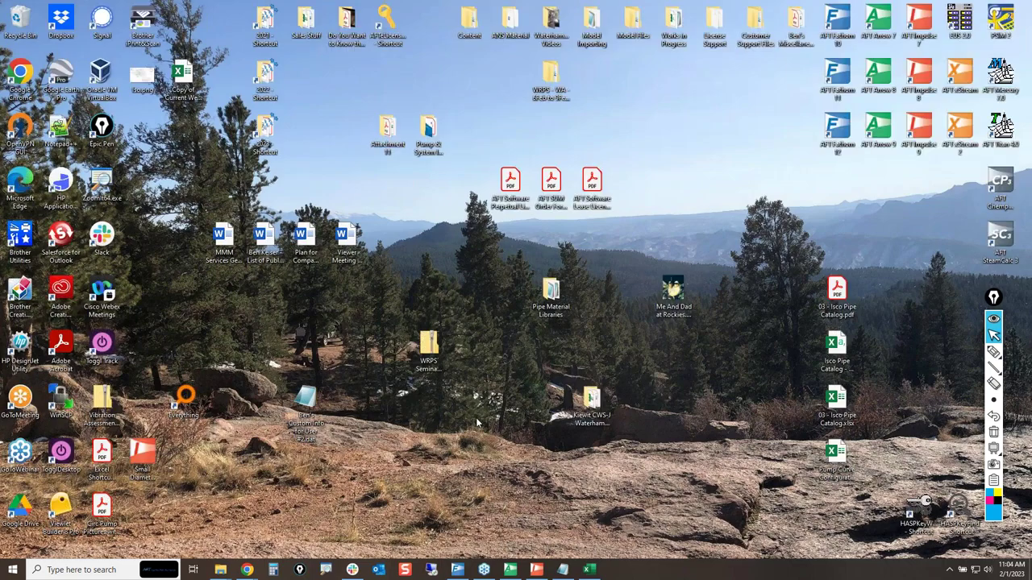
pyautogui.click(993, 352)
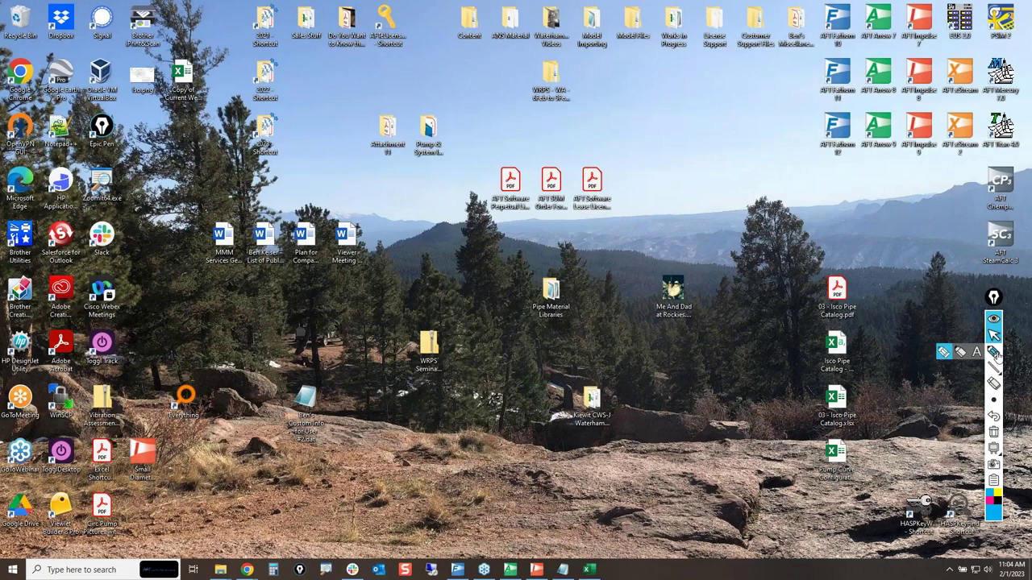
pyautogui.moveTo(322, 367)
pyautogui.mouseDown()
pyautogui.moveTo(278, 436)
pyautogui.moveTo(347, 387)
pyautogui.moveTo(342, 401)
pyautogui.mouseUp()
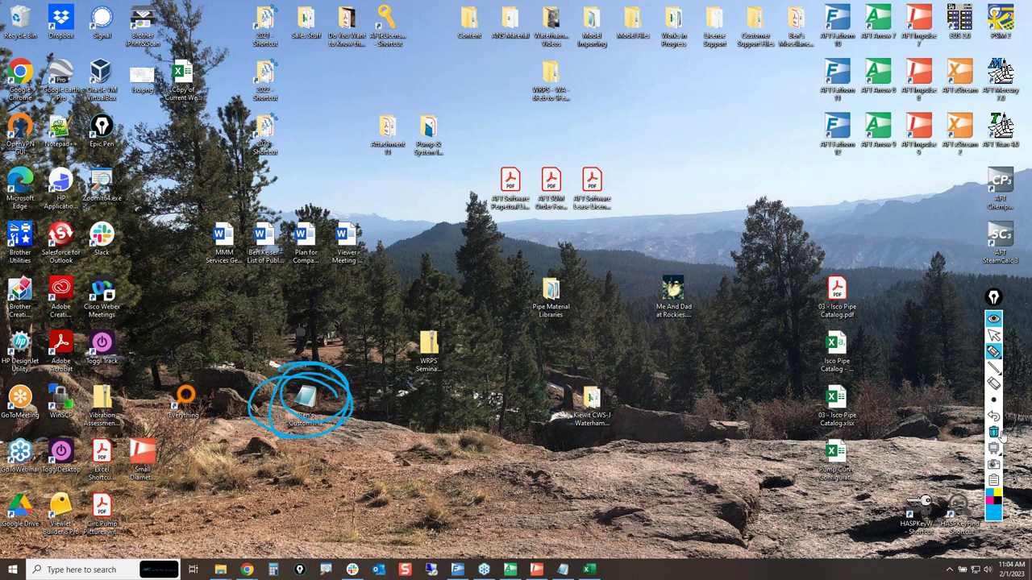
pyautogui.click(994, 432)
pyautogui.click(994, 336)
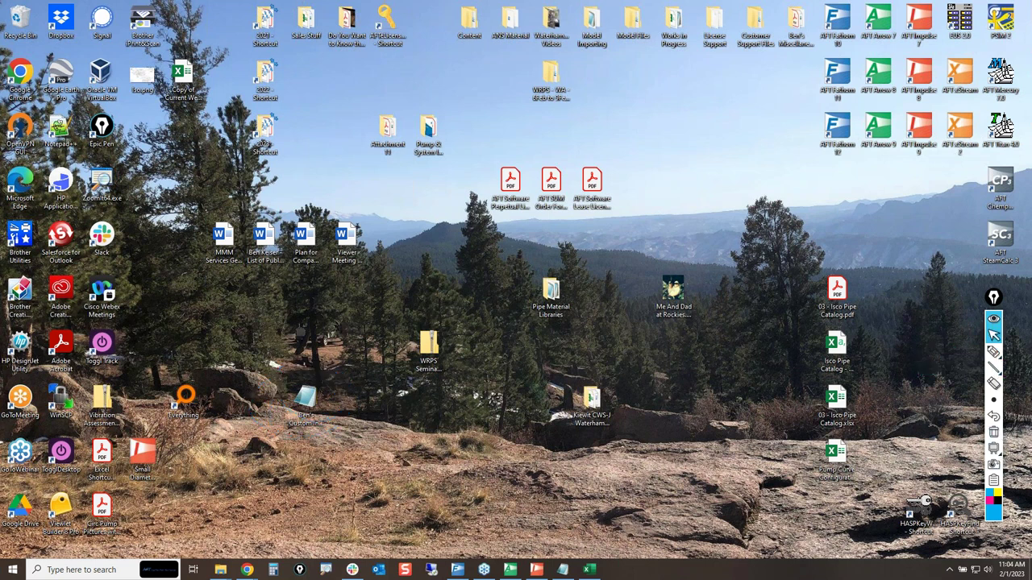
# Step: Switch back to AFT Fathom and add the existing Custom Info for User #2.dat library from the desktop in the Library Manager
pyautogui.click(458, 570)
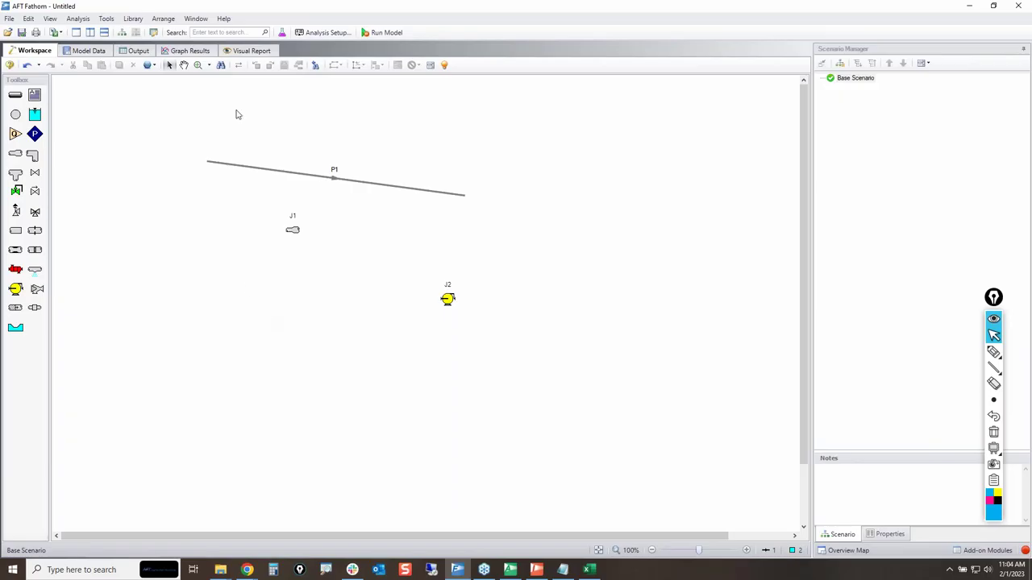
pyautogui.click(133, 19)
pyautogui.click(159, 126)
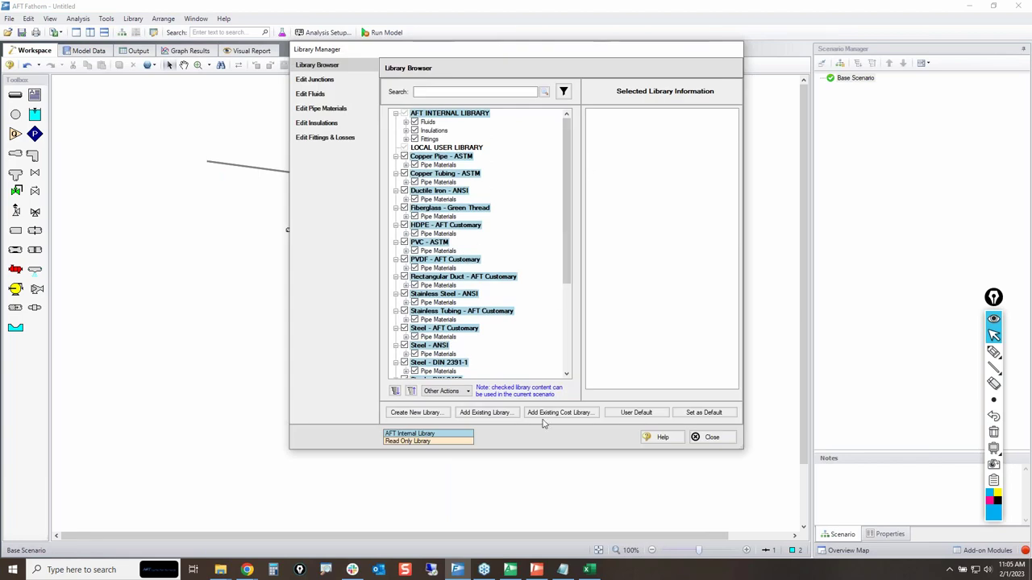
pyautogui.click(507, 416)
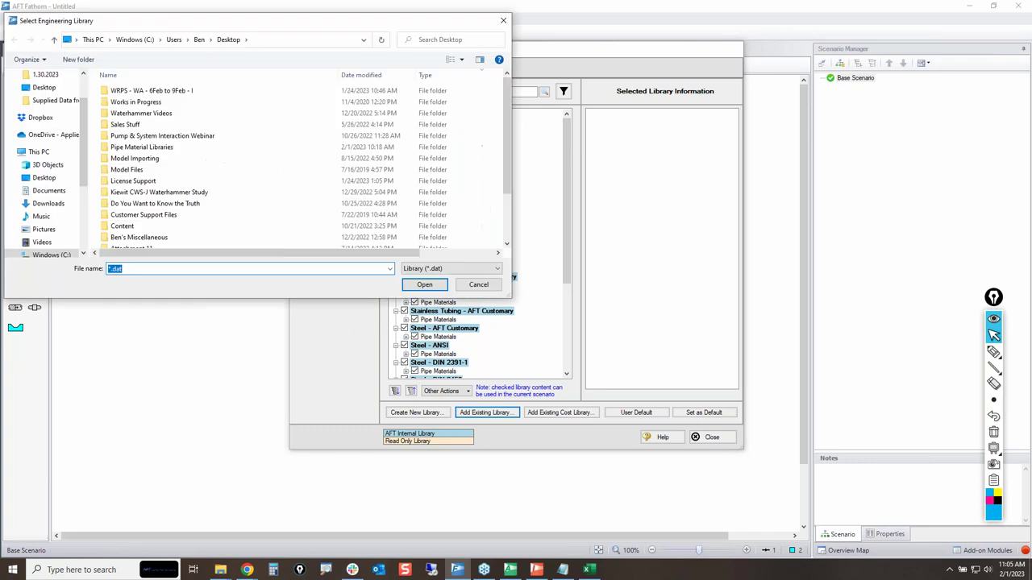
pyautogui.scroll(-2, 232, 193)
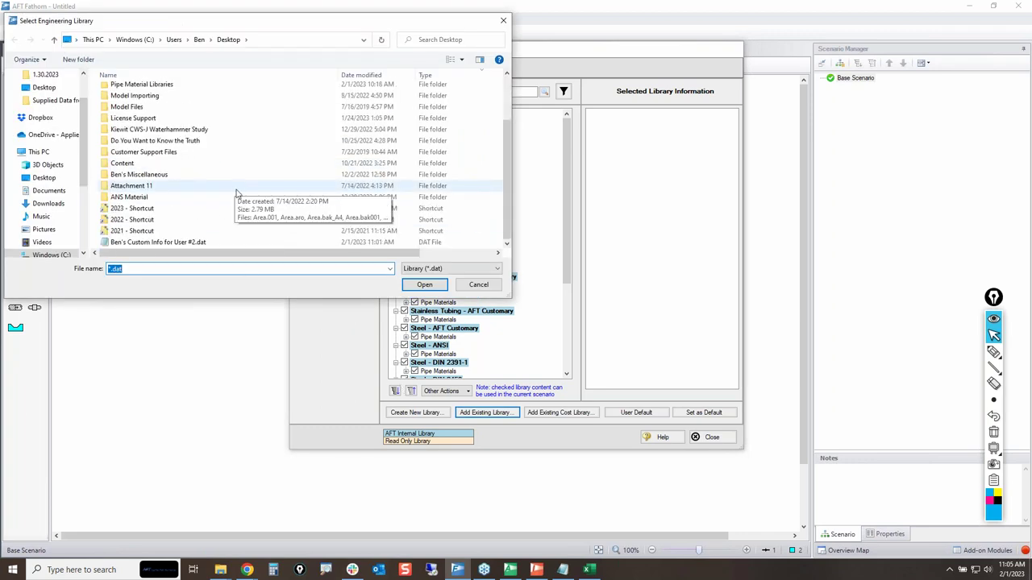
pyautogui.click(148, 244)
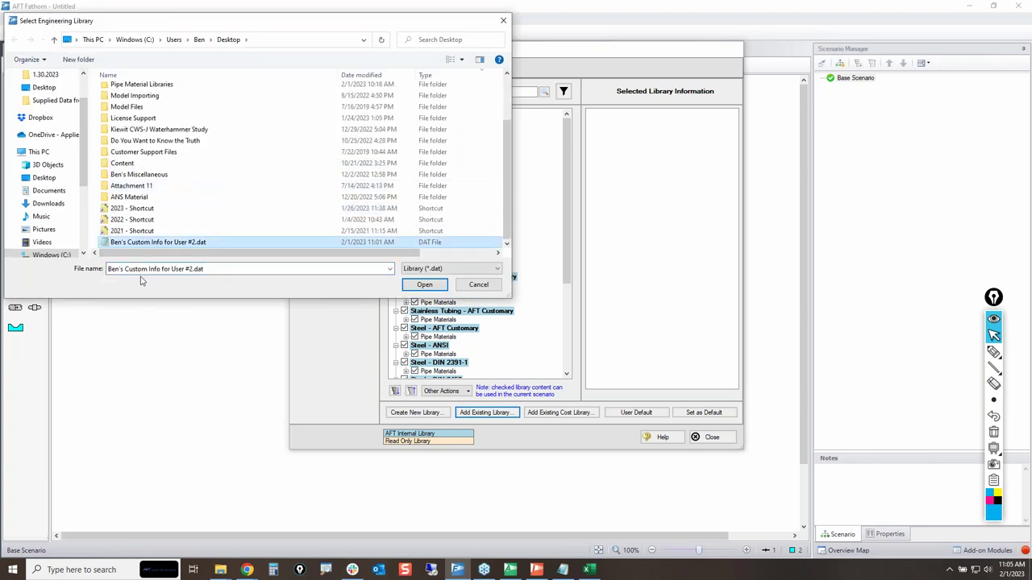
pyautogui.click(425, 285)
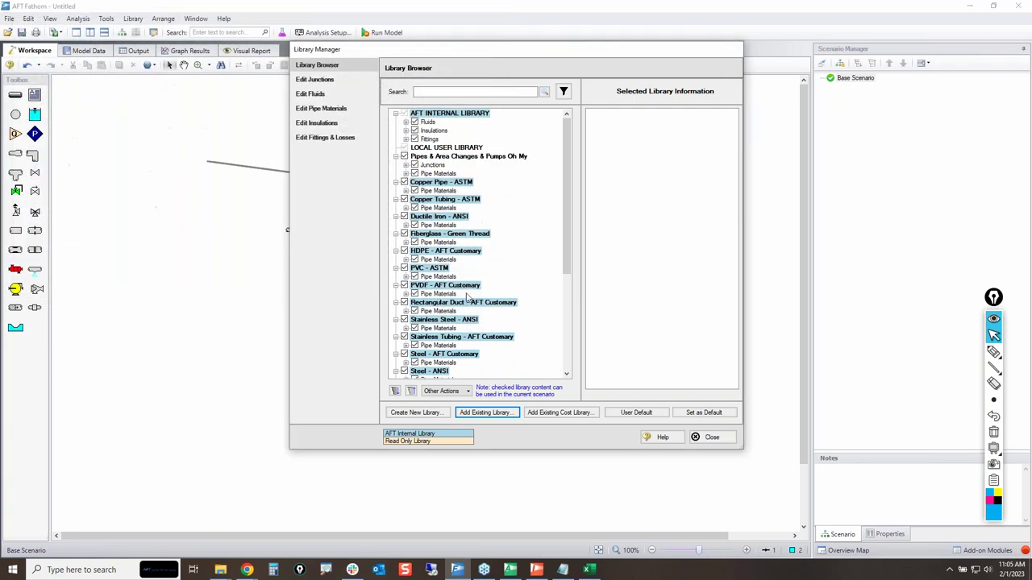
# Step: Inspect the Pump Manu. A and Eccentric Reducer #1 junctions in the Pipes & Area Changes & Pumps Oh My library
pyautogui.click(407, 166)
pyautogui.click(451, 177)
pyautogui.click(451, 183)
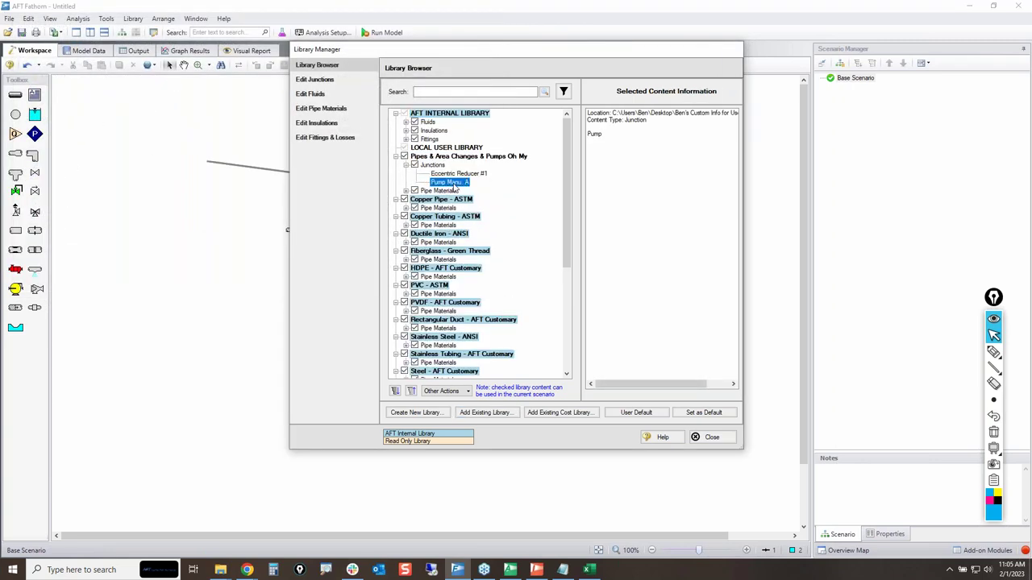
pyautogui.click(441, 174)
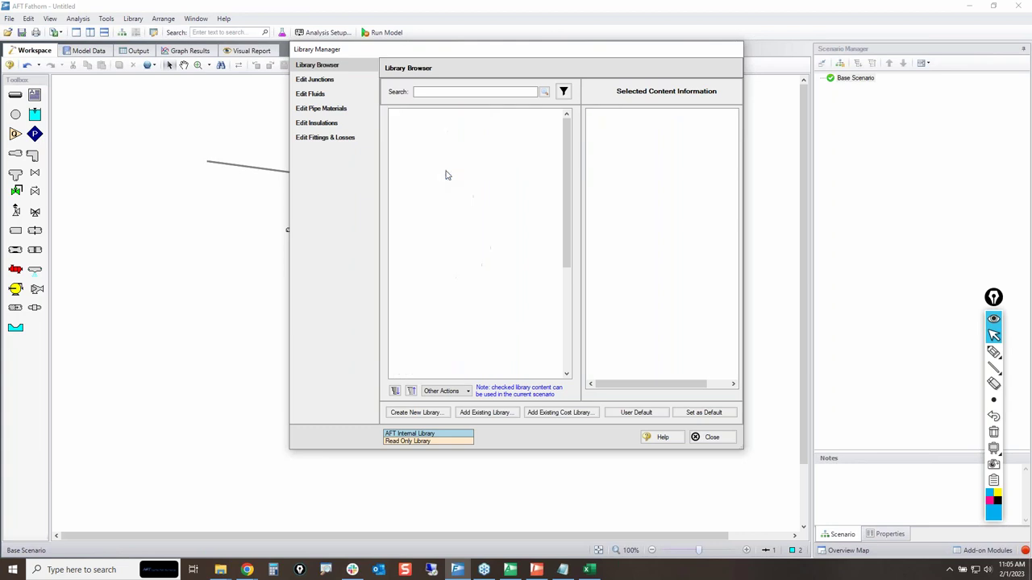
# Step: Circle the Pipes & Area Changes & Pumps Oh My library and its junctions with the pen and clear the drawing
pyautogui.click(993, 351)
pyautogui.click(993, 352)
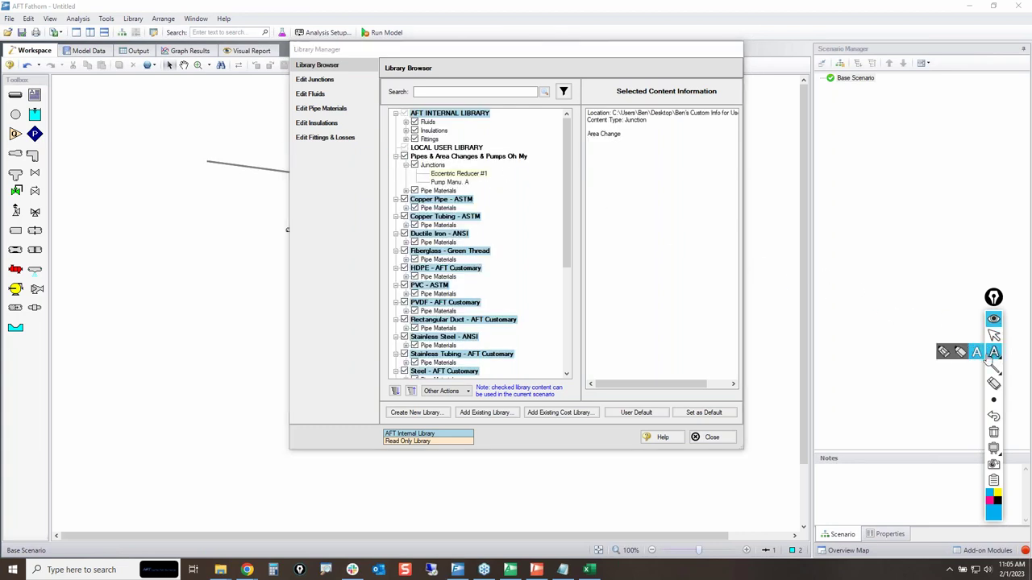
pyautogui.click(943, 354)
pyautogui.moveTo(392, 151)
pyautogui.mouseDown()
pyautogui.moveTo(411, 196)
pyautogui.moveTo(553, 194)
pyautogui.moveTo(427, 150)
pyautogui.moveTo(395, 158)
pyautogui.moveTo(408, 171)
pyautogui.mouseUp()
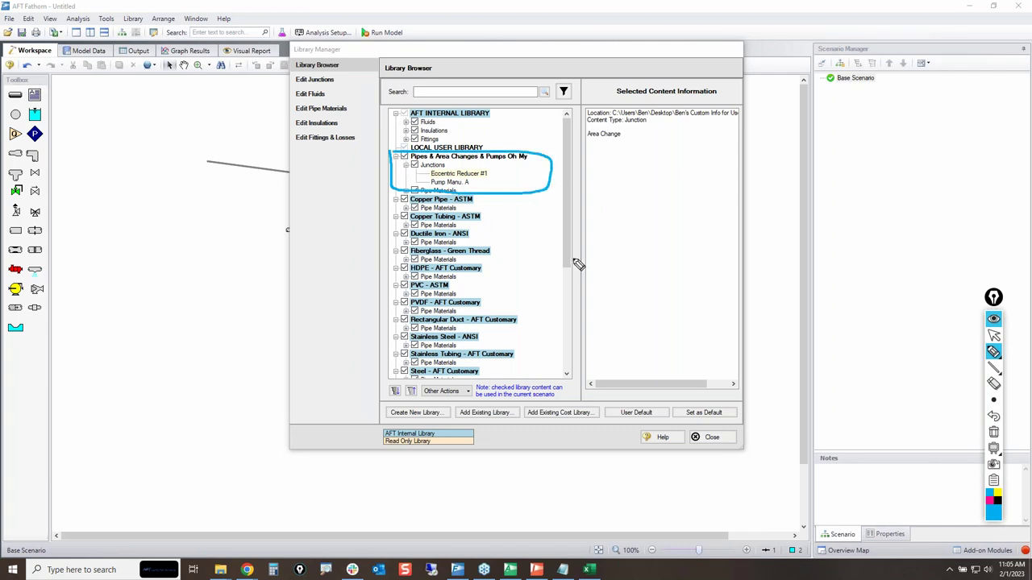
pyautogui.click(993, 433)
pyautogui.click(993, 336)
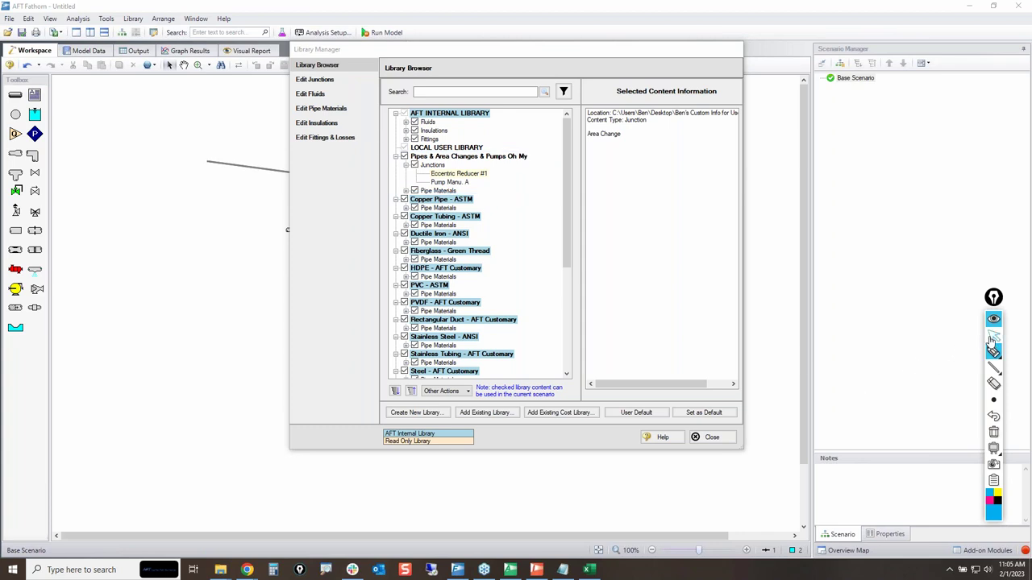
# Step: Close the Library Manager and set pipe P1's material to ISCO HDPE Pipe after trying Adamantium
pyautogui.click(723, 443)
pyautogui.click(319, 176)
pyautogui.doubleClick(291, 172)
pyautogui.click(208, 196)
pyautogui.click(210, 211)
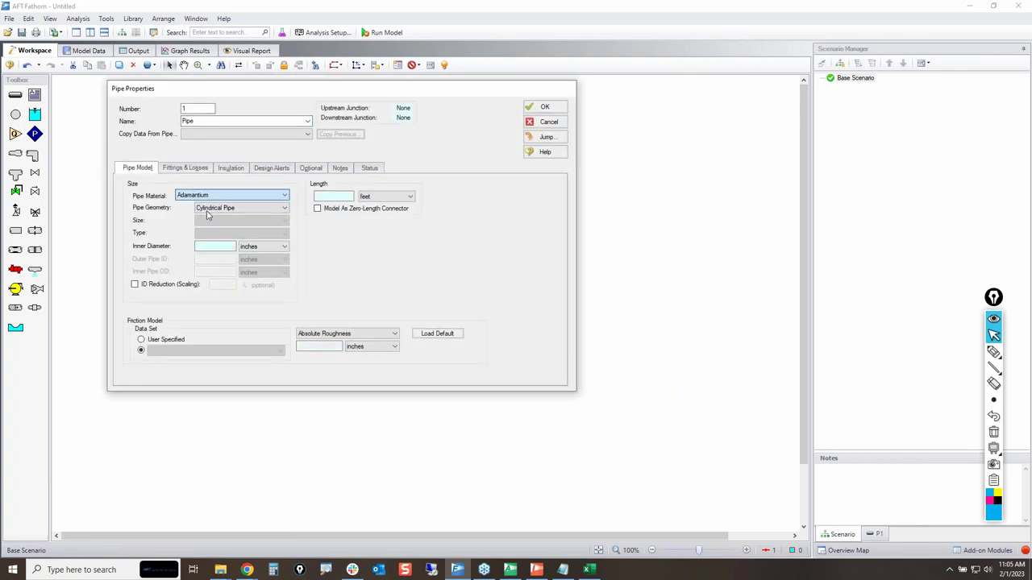
pyautogui.click(214, 198)
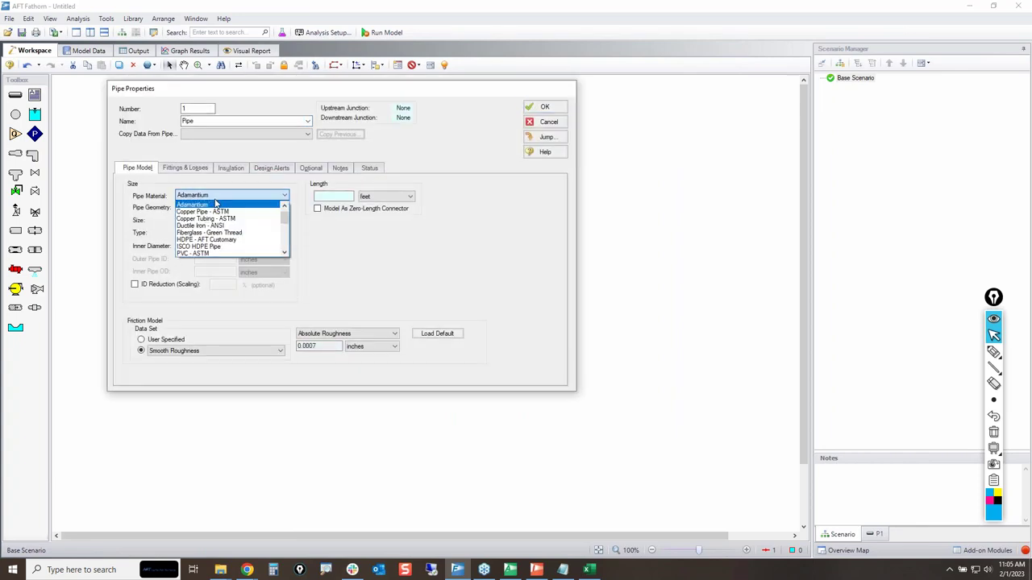
pyautogui.click(215, 252)
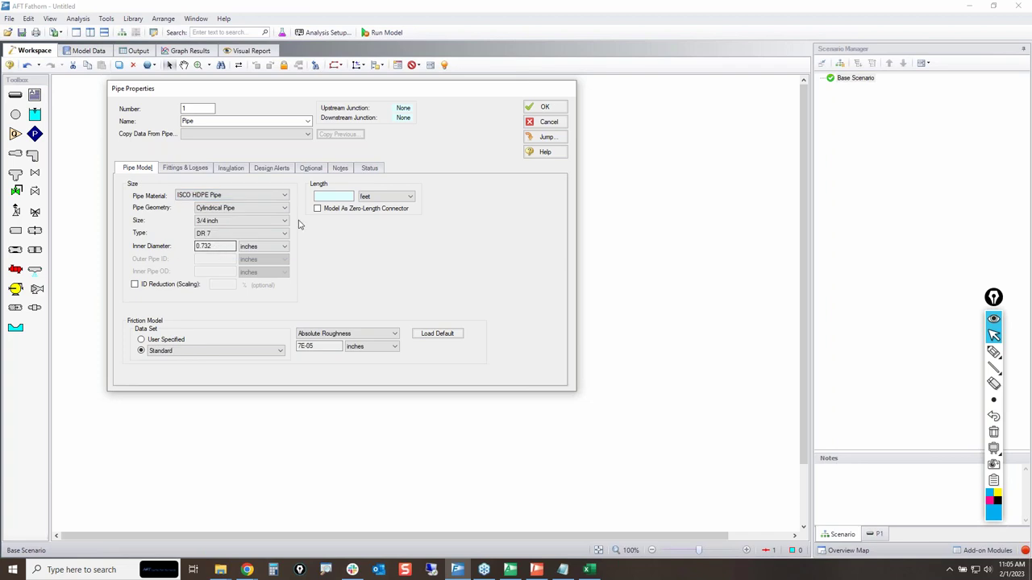
pyautogui.click(545, 107)
# Step: Try the Pump Manu. A library junction on pump J2 and check the impeller sizes it offers
pyautogui.click(448, 298)
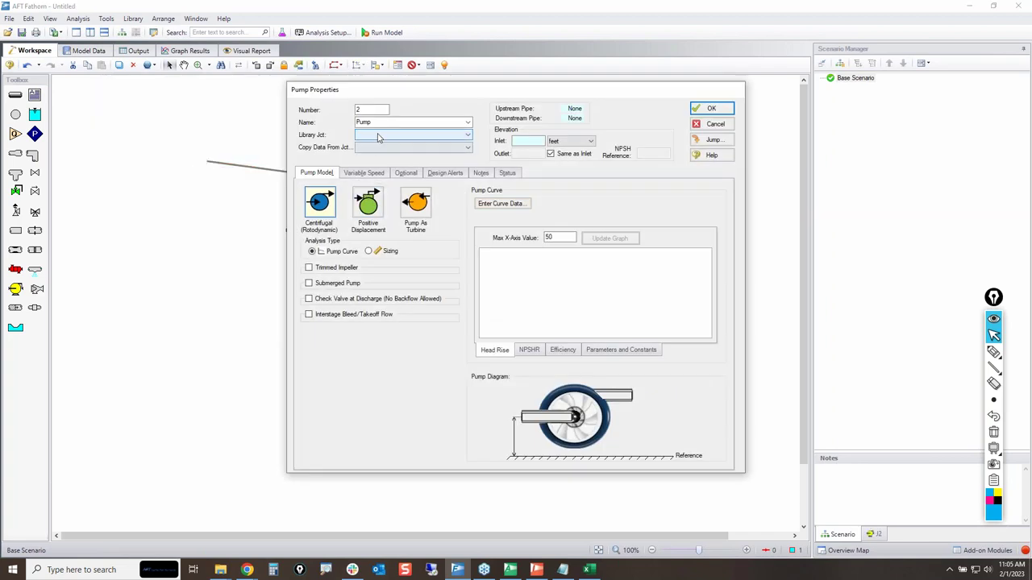
pyautogui.click(379, 138)
pyautogui.click(386, 151)
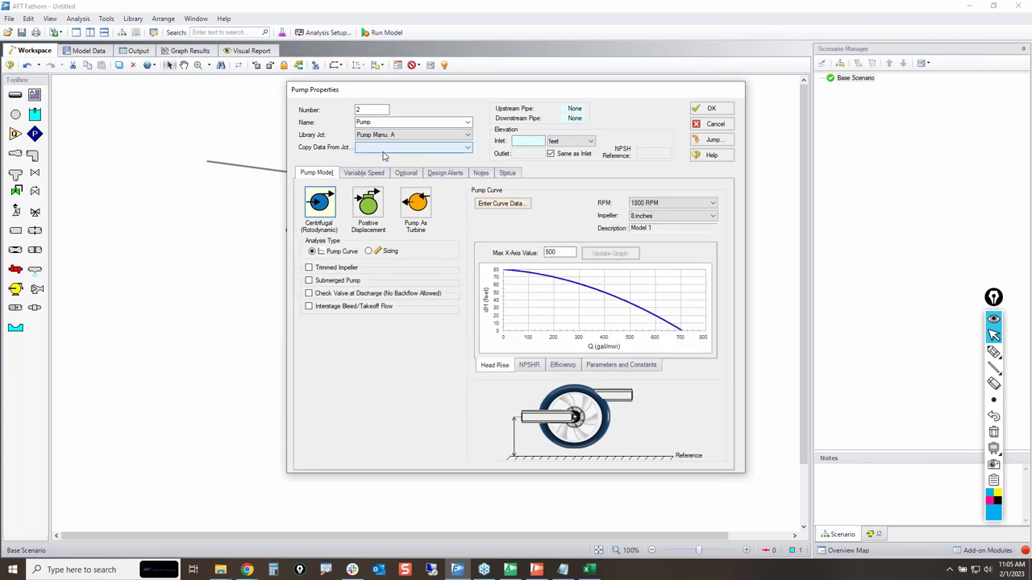
pyautogui.click(656, 215)
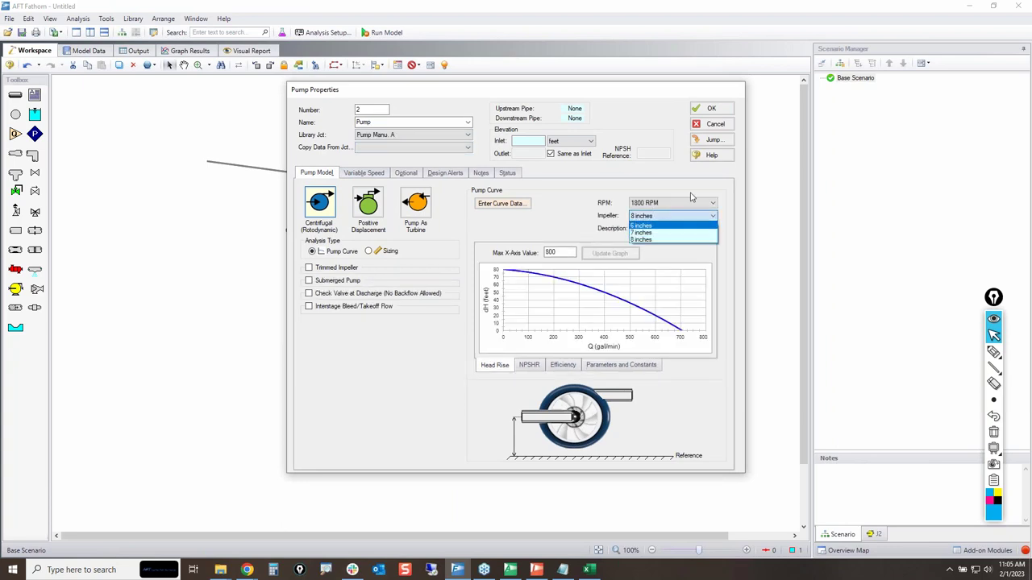
pyautogui.click(718, 133)
pyautogui.click(698, 130)
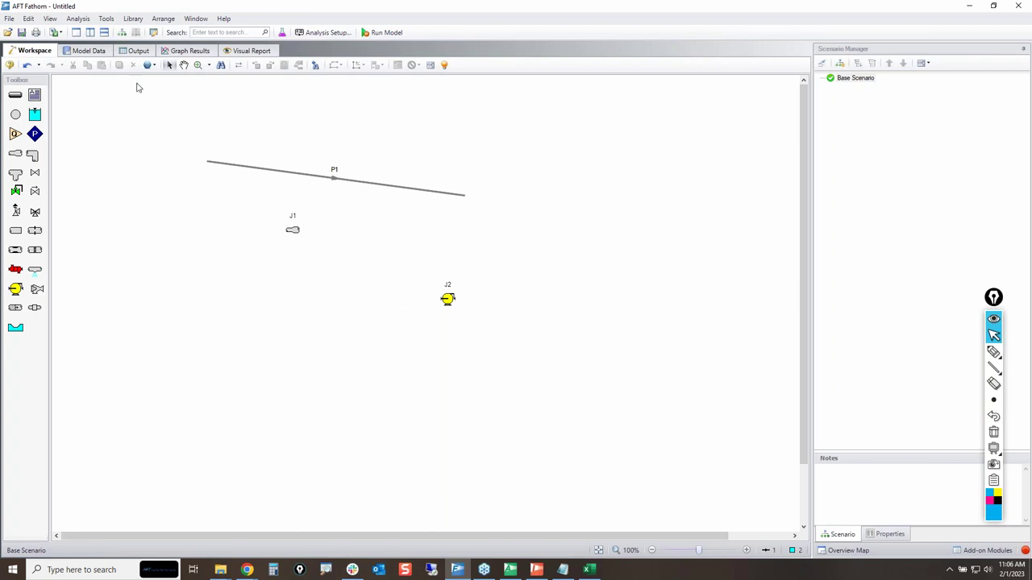
# Step: Open the Library Manager, mark the Pipes & Area Changes & Pumps Oh My library with an arrow to LOCAL USER LIBRARY, and clear the drawing
pyautogui.click(133, 20)
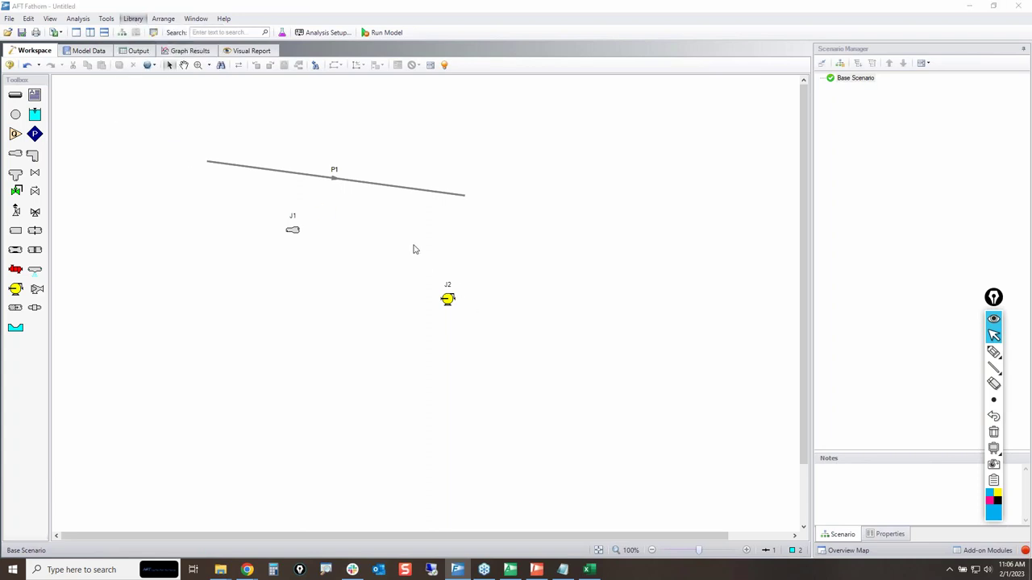
pyautogui.click(994, 353)
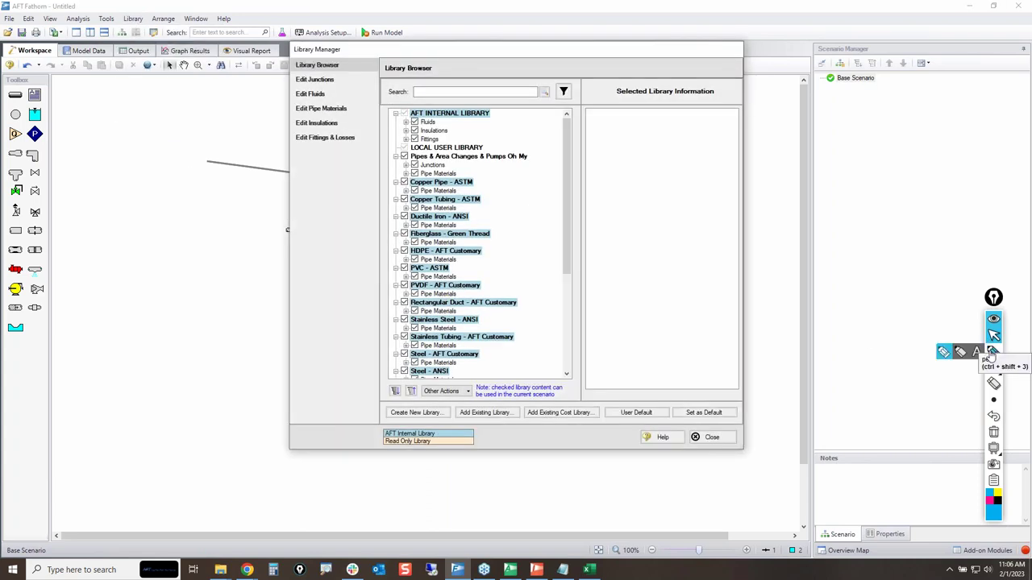
pyautogui.moveTo(392, 153)
pyautogui.mouseDown()
pyautogui.moveTo(549, 158)
pyautogui.moveTo(528, 180)
pyautogui.moveTo(392, 184)
pyautogui.moveTo(379, 149)
pyautogui.mouseUp()
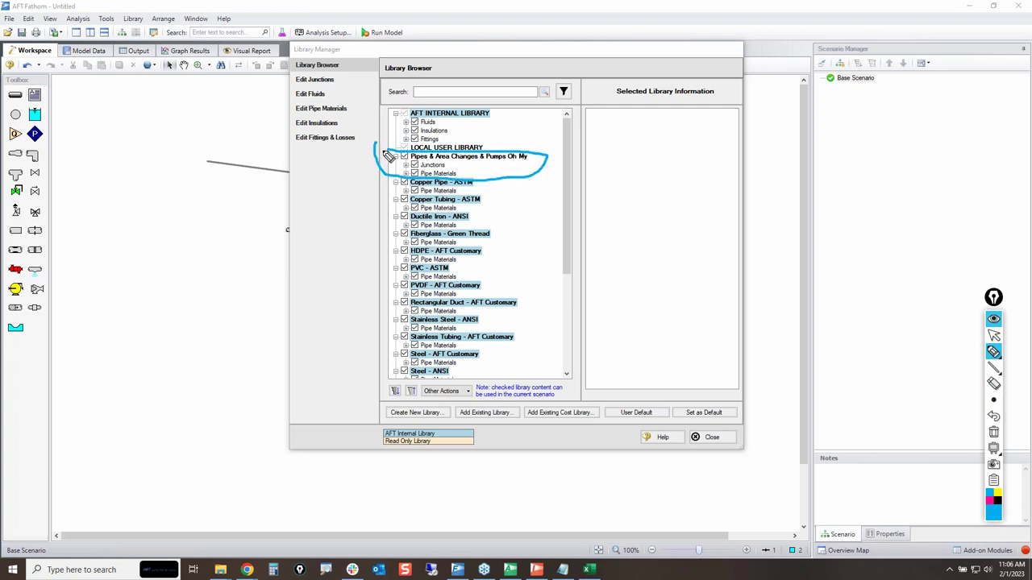
pyautogui.moveTo(527, 173)
pyautogui.mouseDown()
pyautogui.moveTo(543, 175)
pyautogui.moveTo(605, 140)
pyautogui.moveTo(504, 96)
pyautogui.moveTo(460, 145)
pyautogui.moveTo(480, 137)
pyautogui.mouseUp()
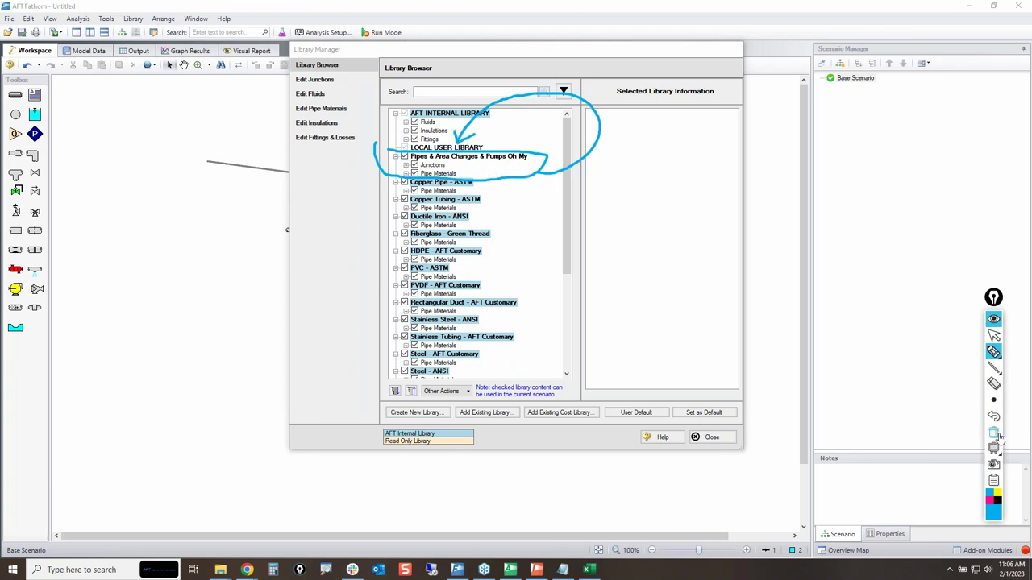
pyautogui.click(994, 433)
pyautogui.click(994, 335)
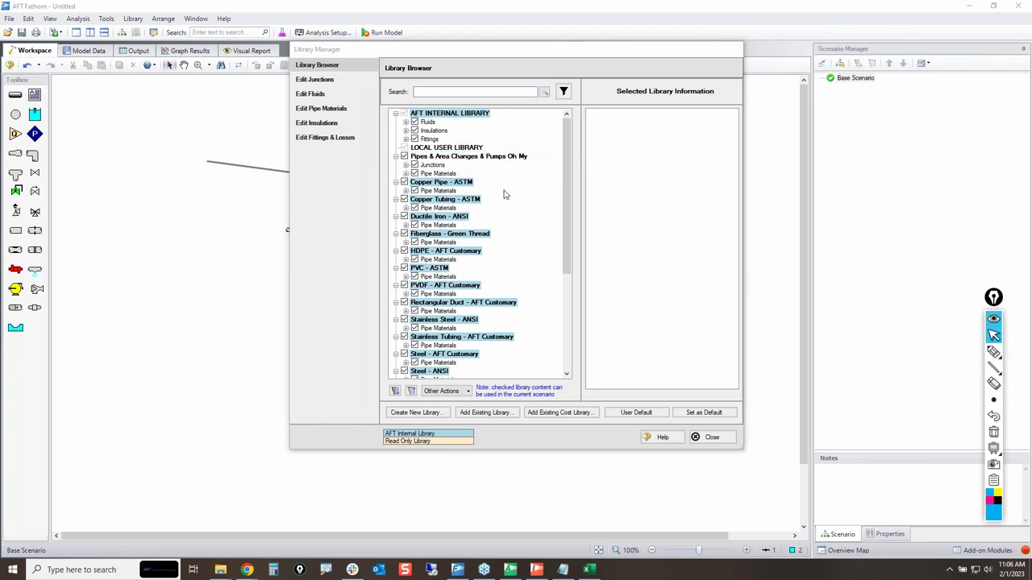
# Step: Copy the content of the Pipes & Area Changes & Pumps Oh My library into the LOCAL USER LIBRARY
pyautogui.click(432, 158)
pyautogui.rightClick(431, 160)
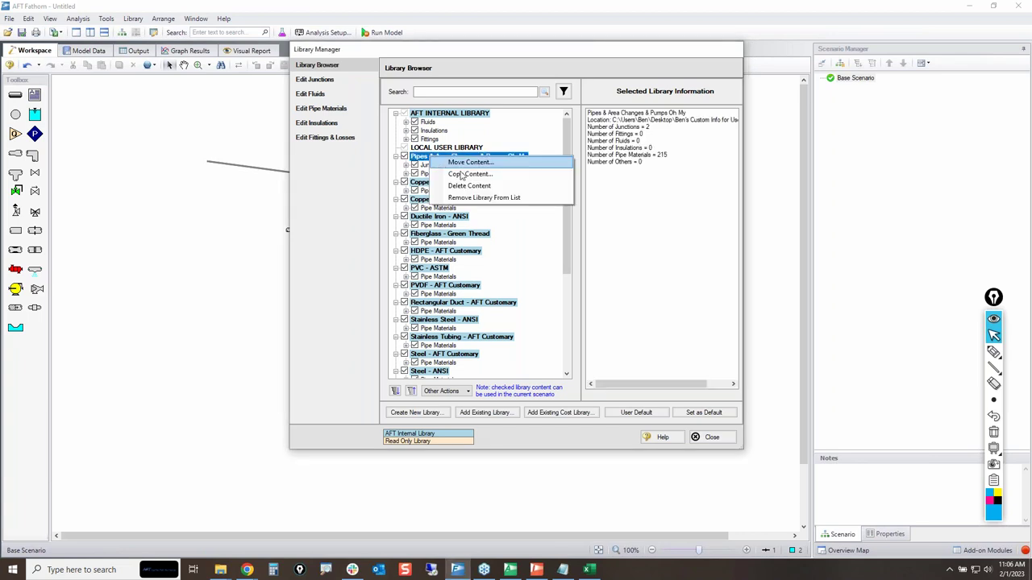
pyautogui.click(471, 175)
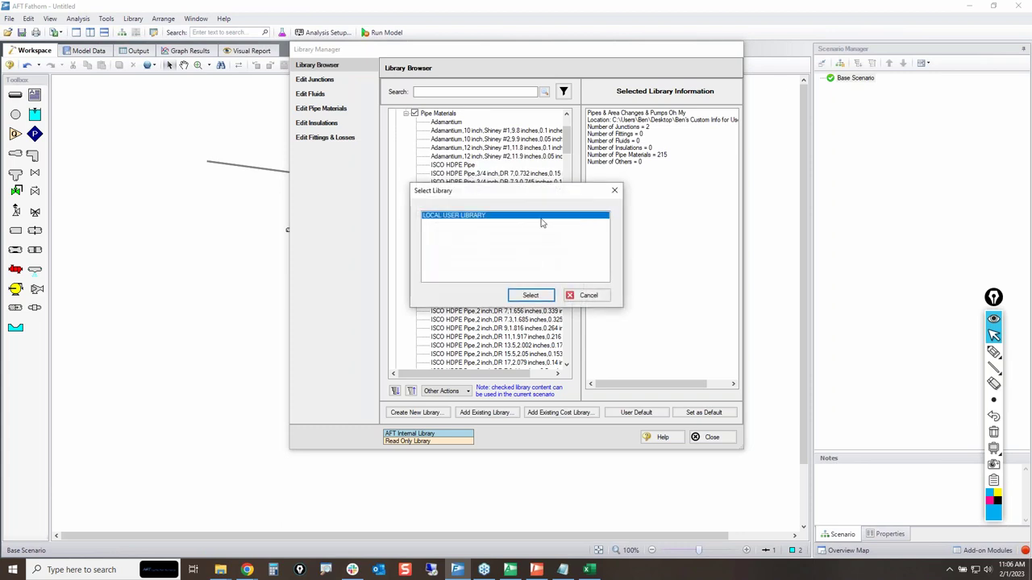
pyautogui.click(530, 296)
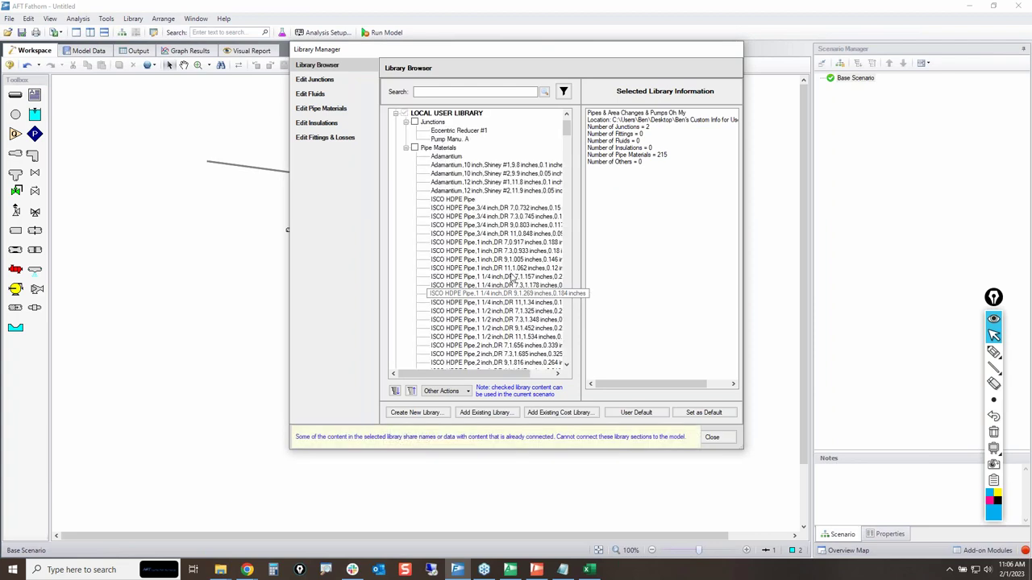
# Step: Inspect the copied content of the LOCAL USER LIBRARY and try to enable its junctions for the scenario
pyautogui.scroll(2, 467, 234)
pyautogui.click(403, 148)
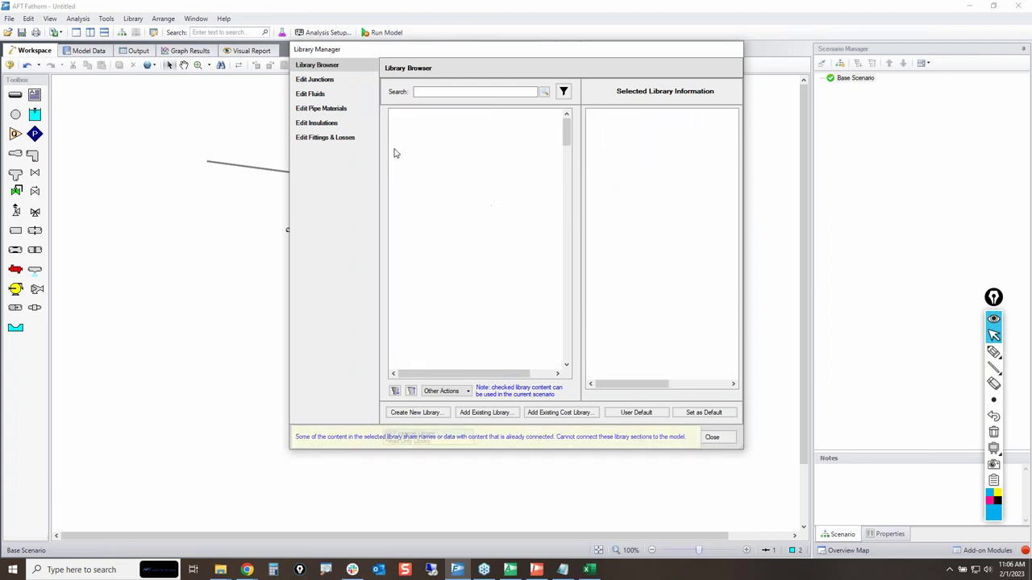
pyautogui.click(395, 157)
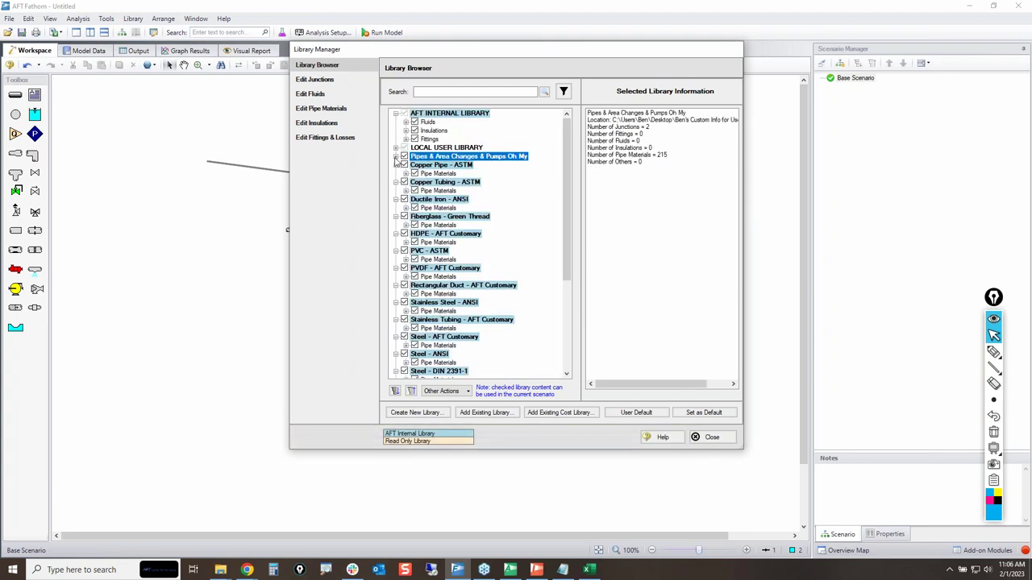
pyautogui.click(401, 150)
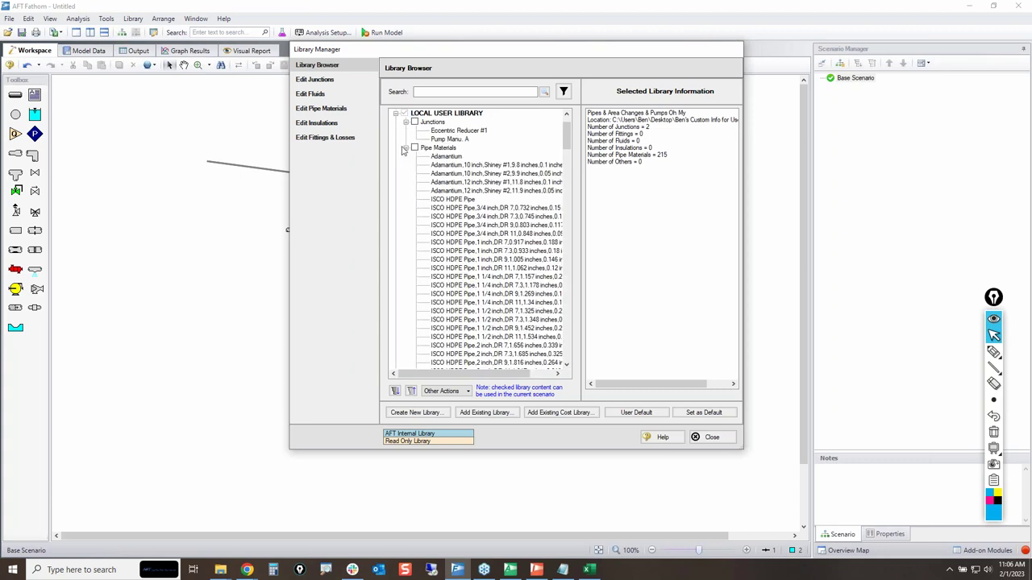
pyautogui.click(451, 116)
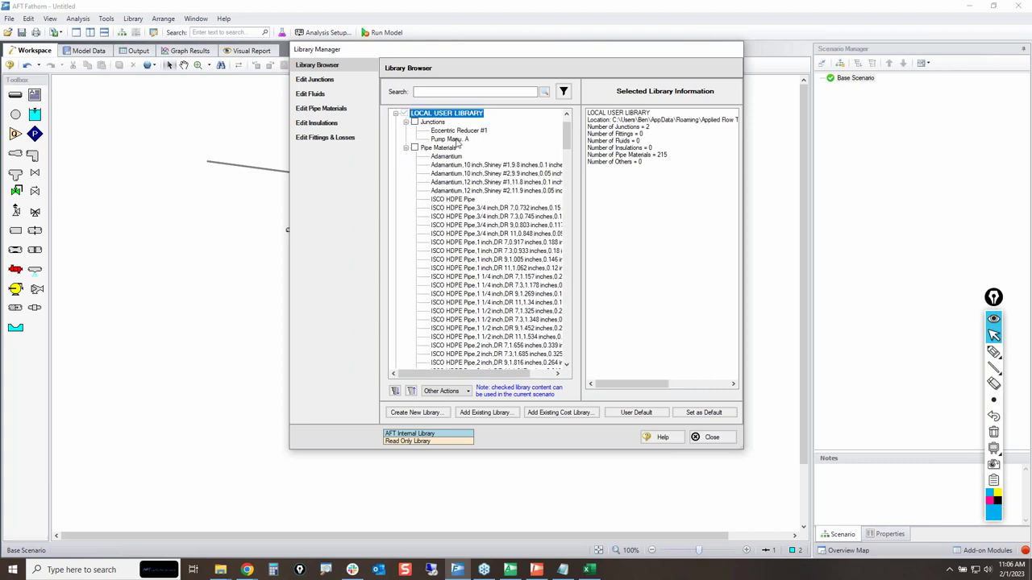
pyautogui.click(416, 122)
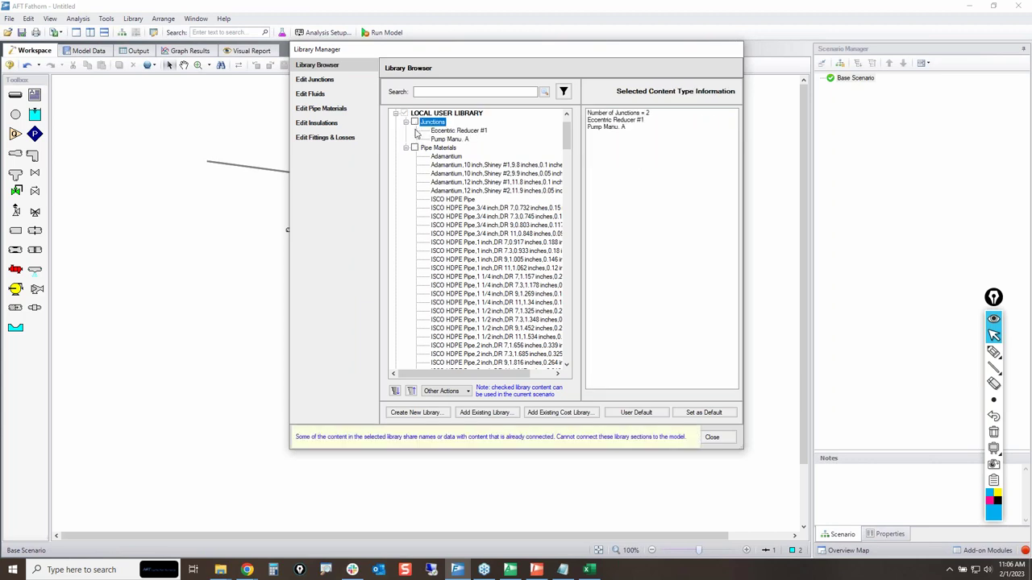
pyautogui.click(396, 115)
pyautogui.scroll(2, 509, 202)
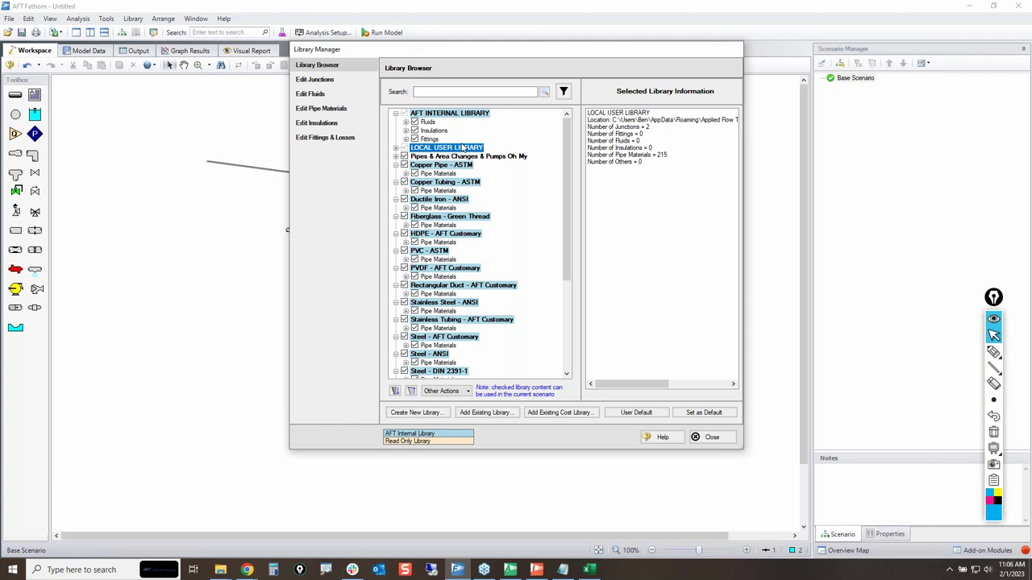
# Step: Remove the Pipes & Area Changes & Pumps Oh My library from the library list
pyautogui.click(458, 159)
pyautogui.rightClick(457, 157)
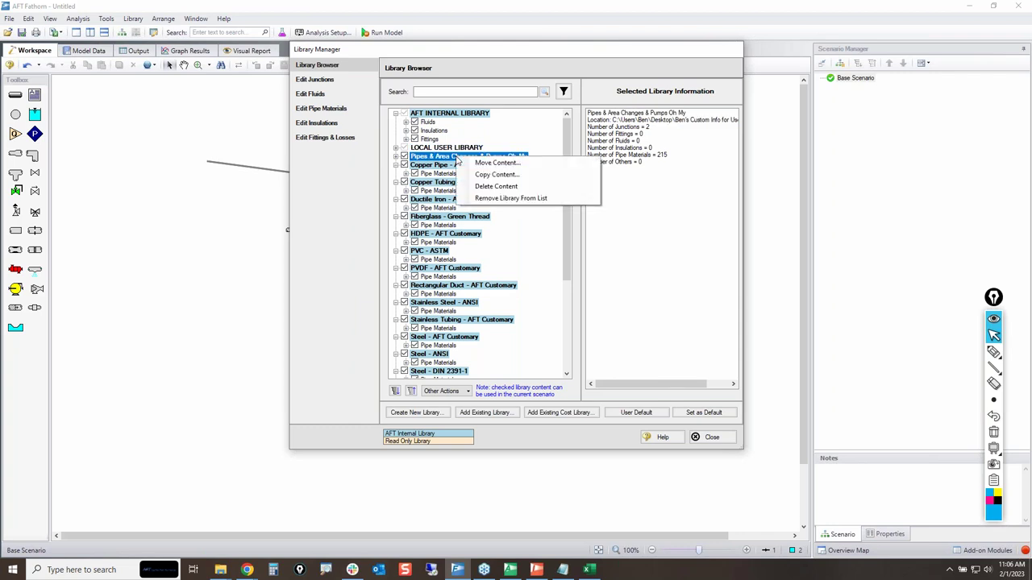
pyautogui.click(513, 198)
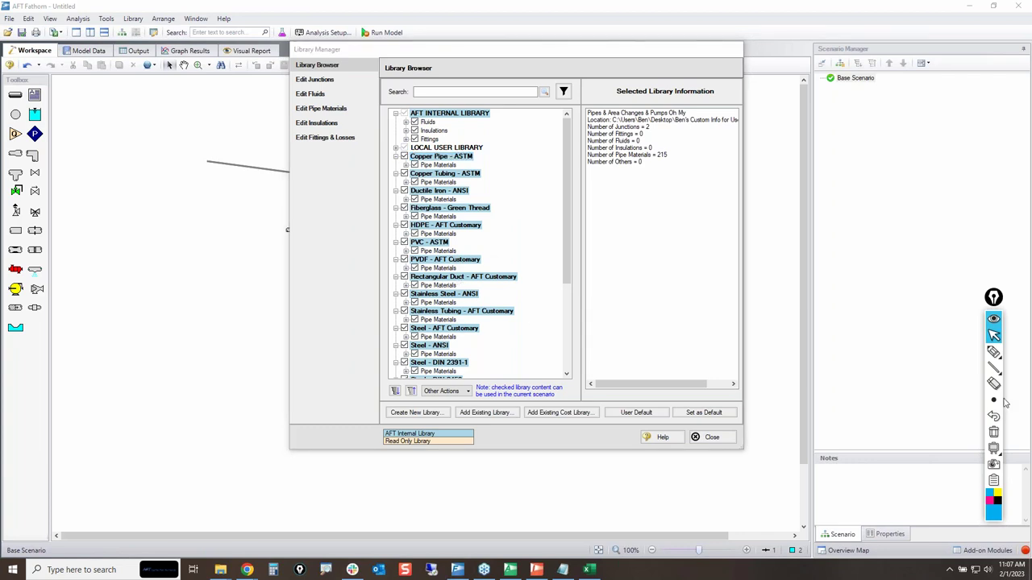
# Step: Show the desktop, circle the shared library file with the pen, clear the drawing and return to AFT Fathom
pyautogui.press('super+d')
pyautogui.moveTo(295, 387); pyautogui.dragTo(352, 387)
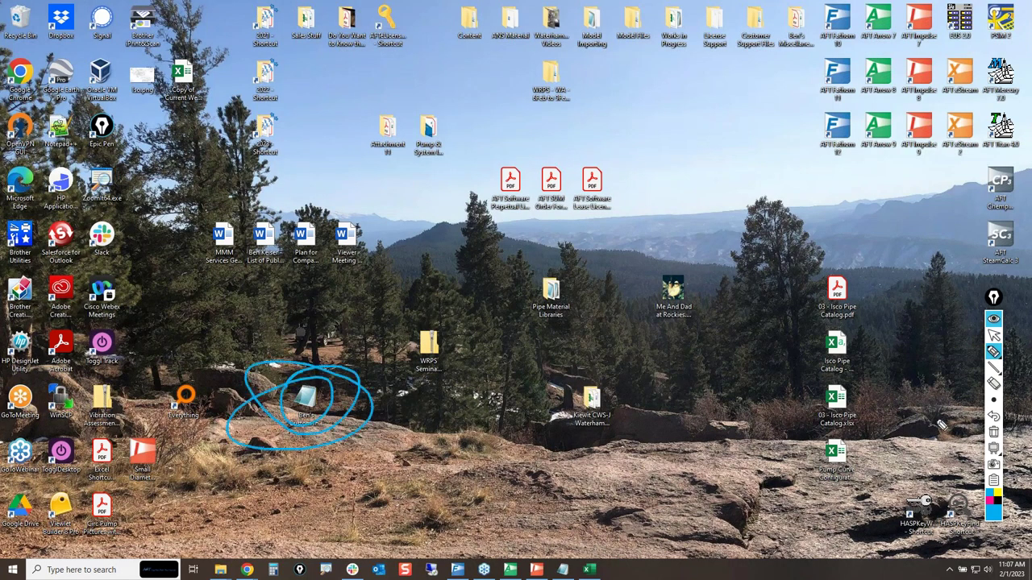
pyautogui.click(993, 432)
pyautogui.click(993, 334)
pyautogui.click(457, 570)
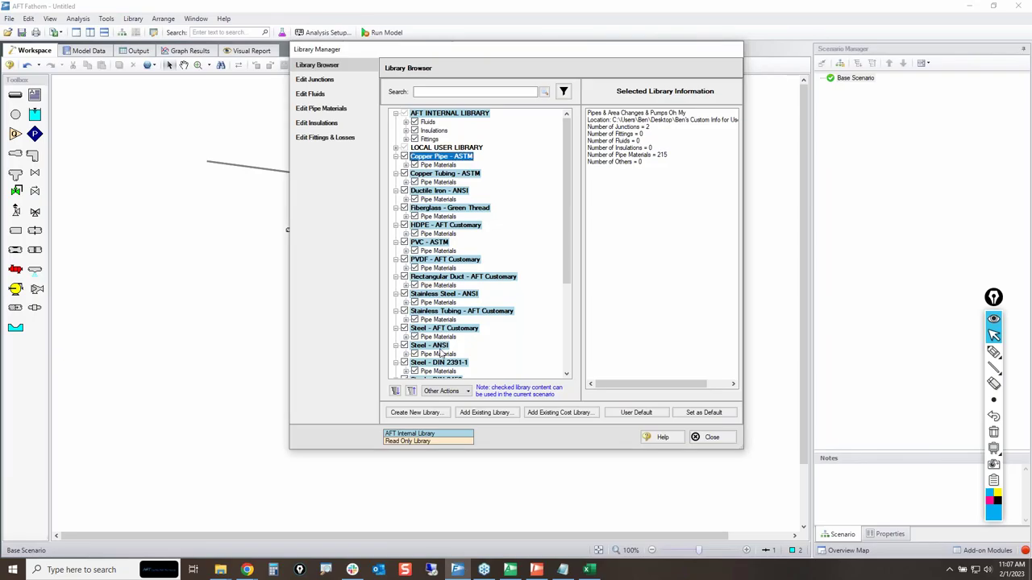
# Step: Enable the junctions and pipe materials of the LOCAL USER LIBRARY for the current scenario
pyautogui.click(395, 149)
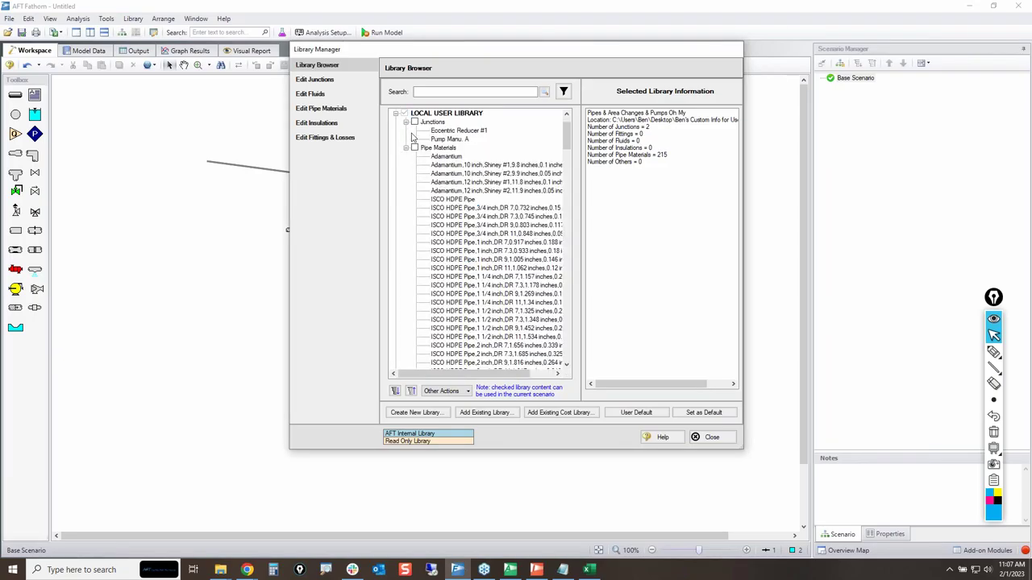
pyautogui.click(415, 122)
pyautogui.click(414, 150)
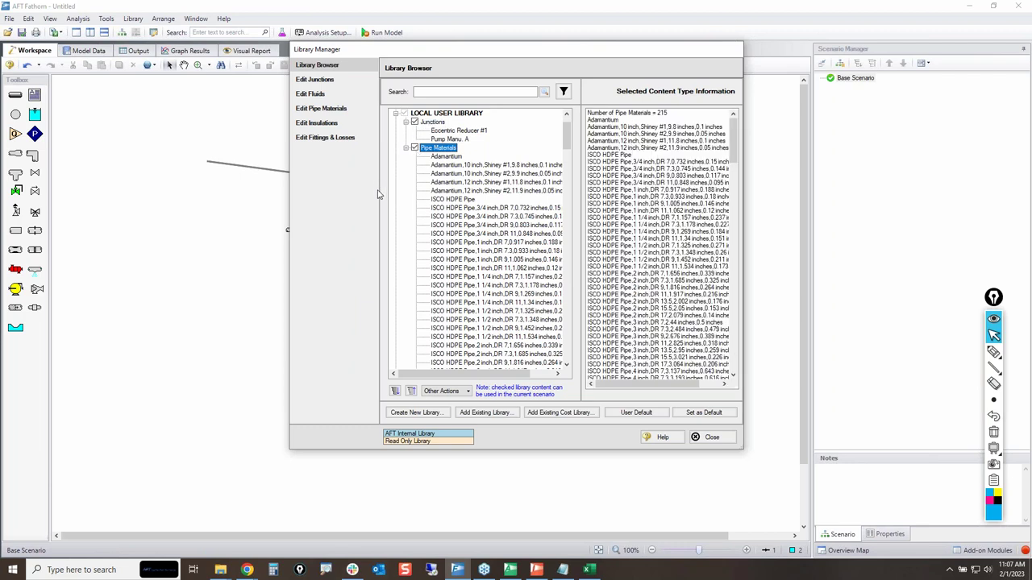
pyautogui.click(396, 114)
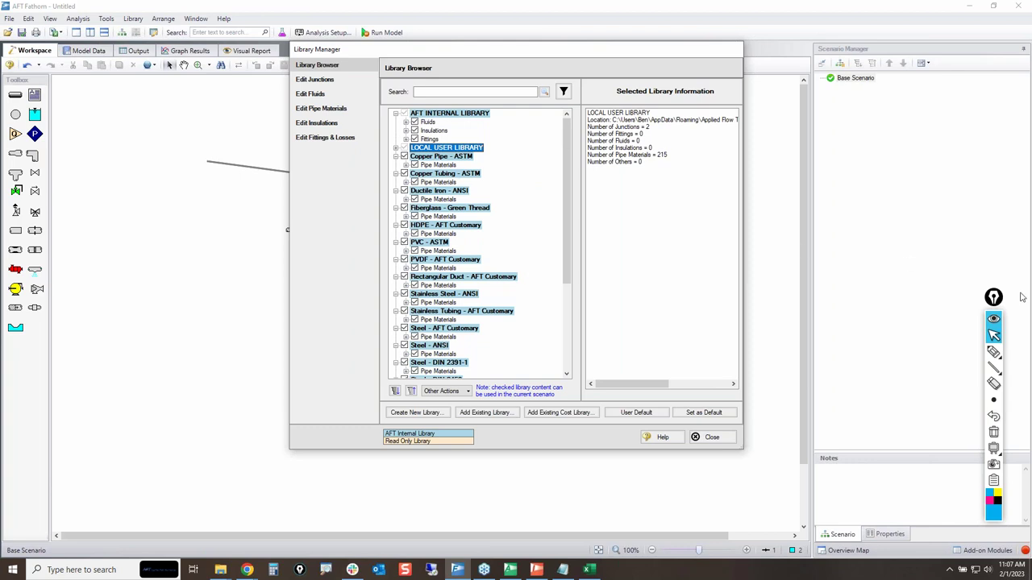
# Step: Circle LOCAL USER LIBRARY with the pen and cross out its file location in the library information
pyautogui.click(993, 353)
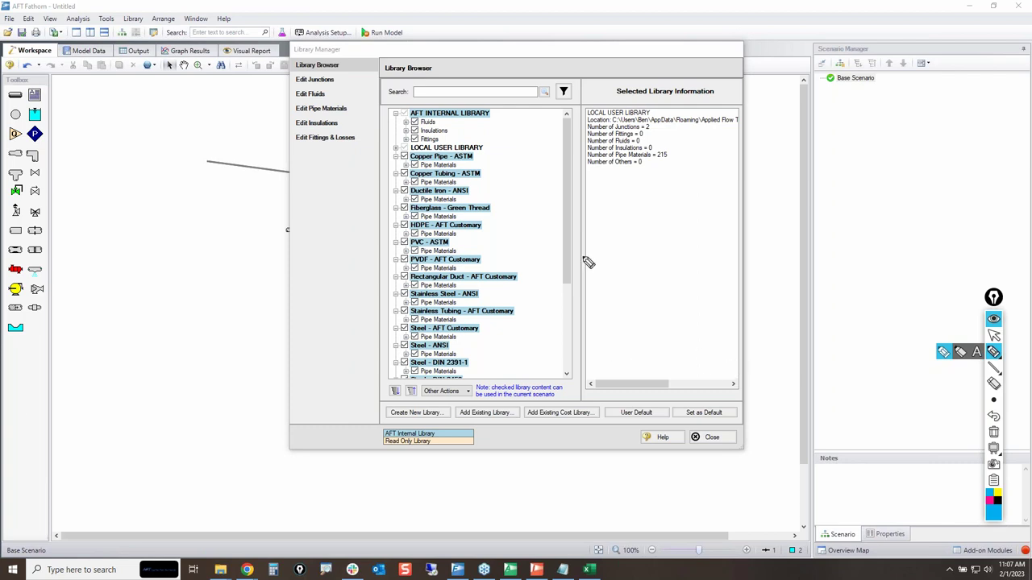
pyautogui.moveTo(407, 141)
pyautogui.mouseDown()
pyautogui.moveTo(491, 145)
pyautogui.moveTo(483, 160)
pyautogui.moveTo(401, 157)
pyautogui.moveTo(396, 144)
pyautogui.mouseUp()
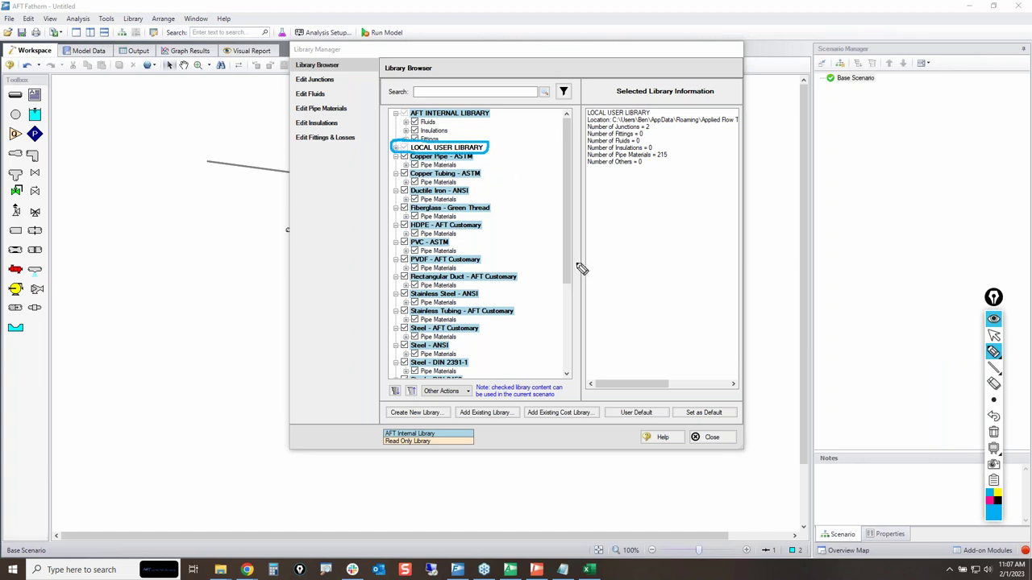
pyautogui.moveTo(713, 102); pyautogui.dragTo(627, 146)
pyautogui.moveTo(639, 99); pyautogui.dragTo(711, 139)
pyautogui.moveTo(582, 123); pyautogui.dragTo(639, 129)
pyautogui.click(993, 335)
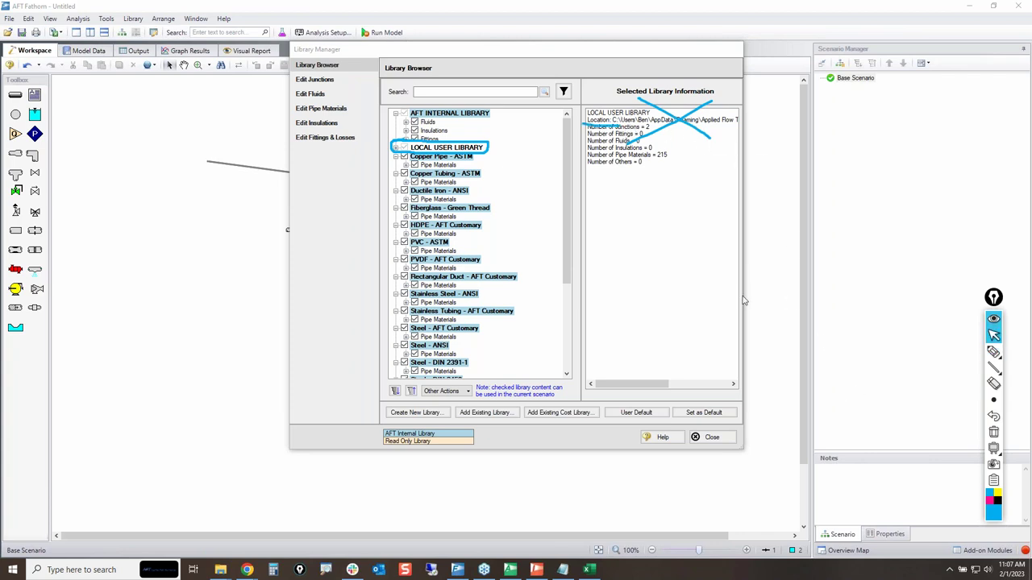
# Step: Widen the Library Manager to show the full file path, cross out the .DAT file name with the pen, and clear all drawings
pyautogui.moveTo(743, 295); pyautogui.dragTo(896, 289)
pyautogui.click(994, 352)
pyautogui.moveTo(811, 113)
pyautogui.mouseDown()
pyautogui.moveTo(862, 117)
pyautogui.moveTo(863, 132)
pyautogui.moveTo(825, 135)
pyautogui.moveTo(816, 118)
pyautogui.moveTo(850, 128)
pyautogui.moveTo(800, 169)
pyautogui.moveTo(847, 132)
pyautogui.moveTo(880, 186)
pyautogui.mouseUp()
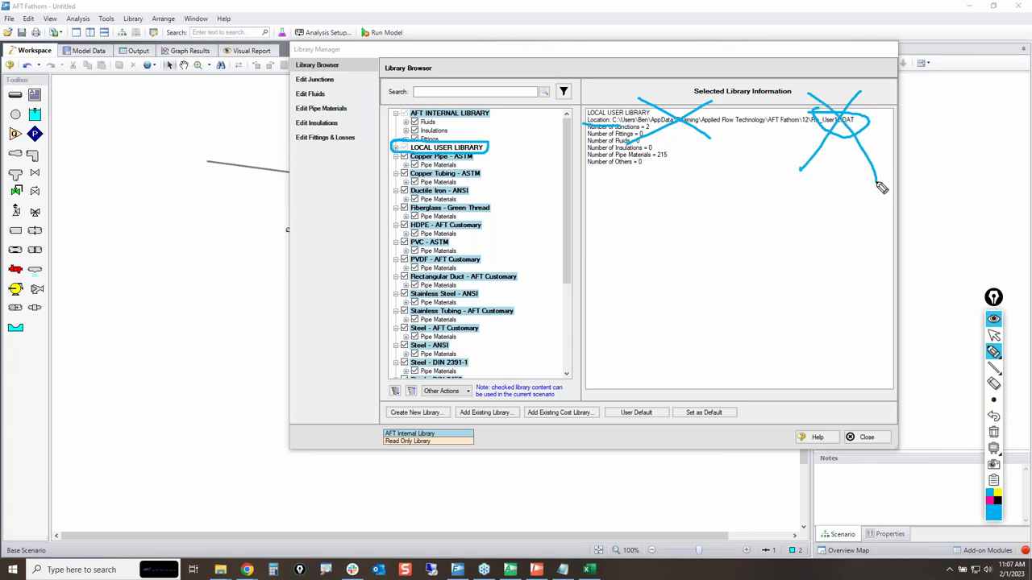
pyautogui.click(994, 433)
# Step: Circle the Create New Library and Add Existing Library options in turn with the pen, clearing each drawing
pyautogui.moveTo(991, 376)
pyautogui.moveTo(385, 408)
pyautogui.mouseDown()
pyautogui.moveTo(443, 404)
pyautogui.moveTo(376, 410)
pyautogui.moveTo(392, 404)
pyautogui.mouseUp()
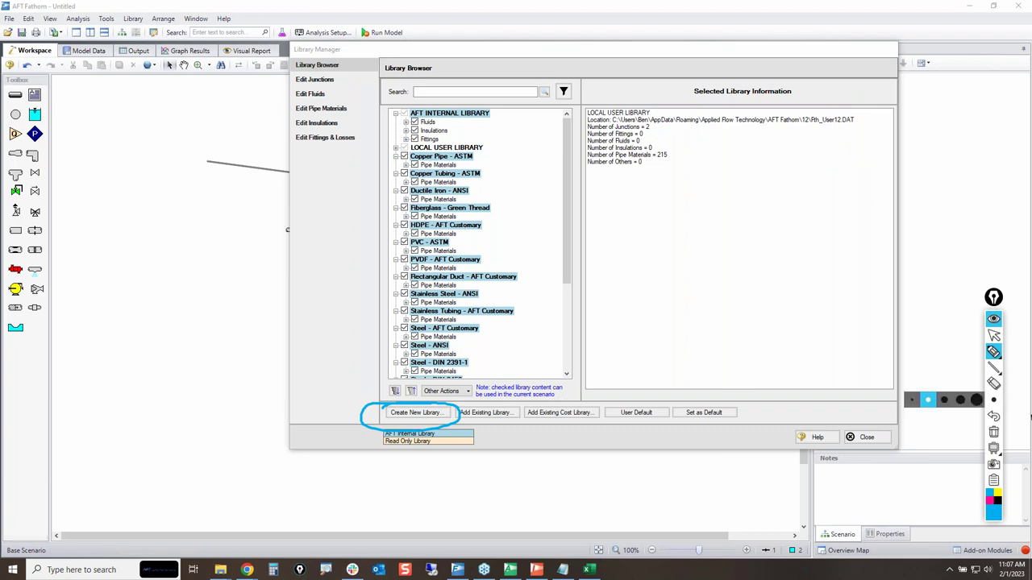
pyautogui.click(994, 433)
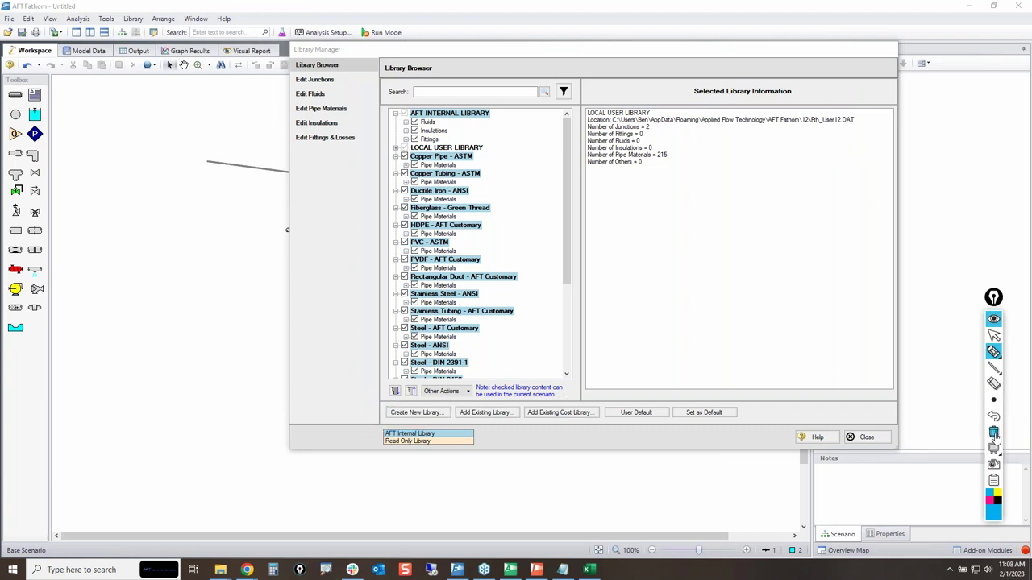
pyautogui.moveTo(461, 413)
pyautogui.mouseDown()
pyautogui.moveTo(516, 411)
pyautogui.moveTo(478, 416)
pyautogui.mouseUp()
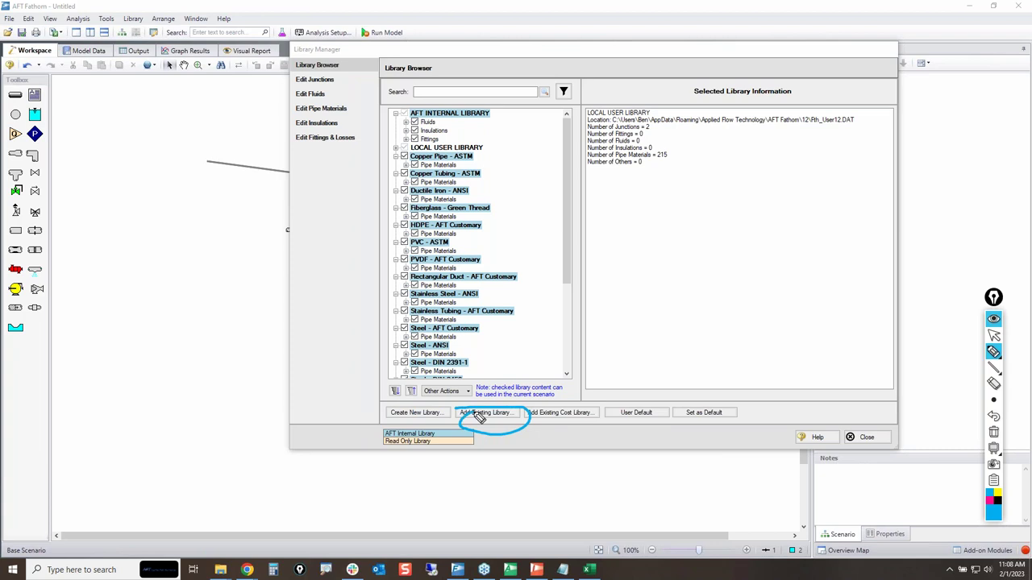
pyautogui.click(994, 434)
pyautogui.click(994, 335)
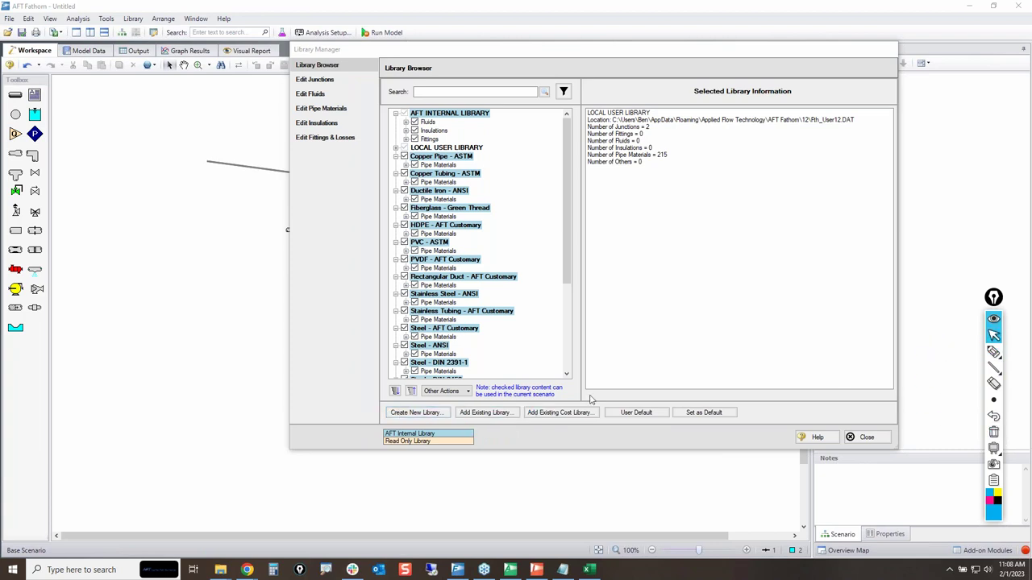
# Step: Circle LOCAL USER LIBRARY with the pen and draw an arrow from it to the empty area of the library information
pyautogui.click(994, 351)
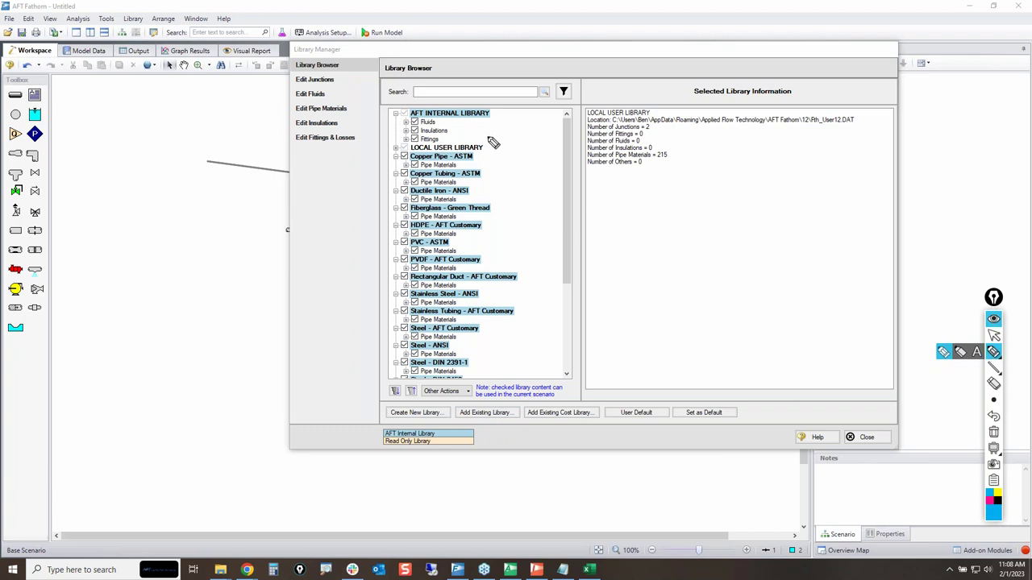
pyautogui.moveTo(410, 151)
pyautogui.mouseDown()
pyautogui.moveTo(397, 146)
pyautogui.moveTo(460, 142)
pyautogui.moveTo(408, 157)
pyautogui.moveTo(420, 143)
pyautogui.mouseUp()
pyautogui.moveTo(487, 145)
pyautogui.mouseDown()
pyautogui.moveTo(617, 130)
pyautogui.moveTo(768, 184)
pyautogui.mouseUp()
pyautogui.moveTo(748, 152); pyautogui.dragTo(768, 189)
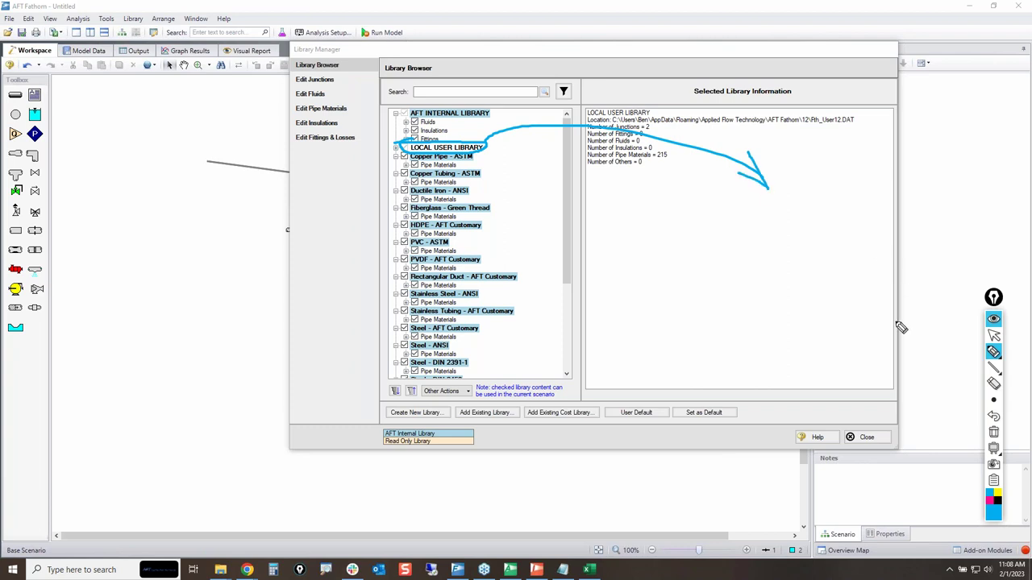
# Step: Clear the pen drawings and add the existing custom info library for User #2, a .dat file on the Desktop
pyautogui.click(993, 432)
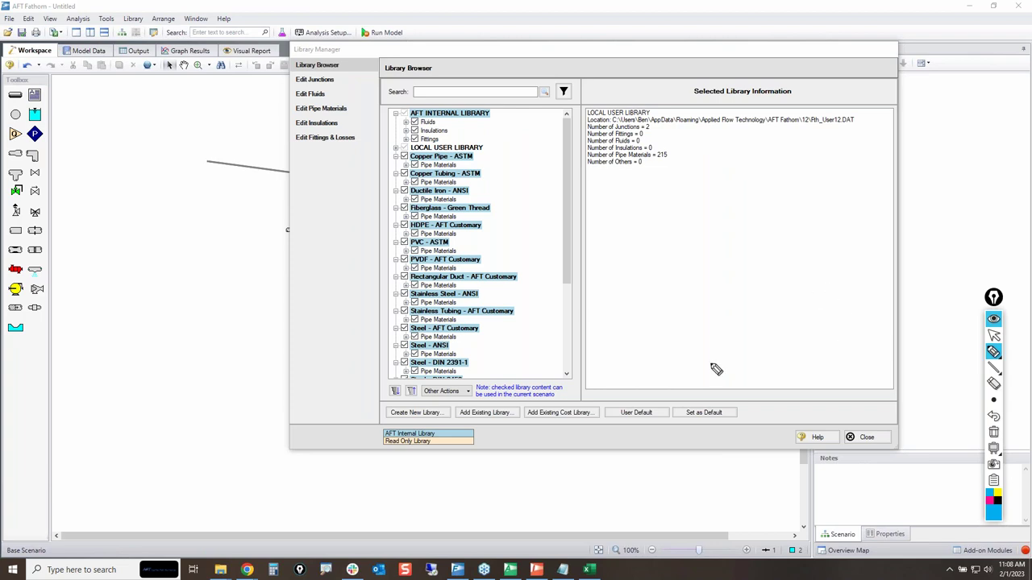
pyautogui.click(994, 335)
pyautogui.click(484, 414)
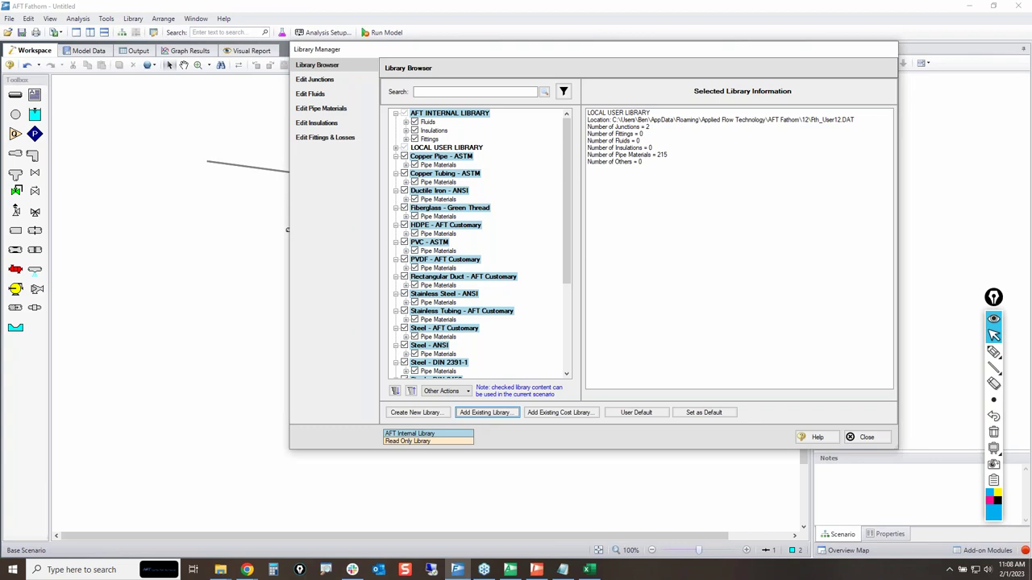
pyautogui.scroll(-2, 304, 197)
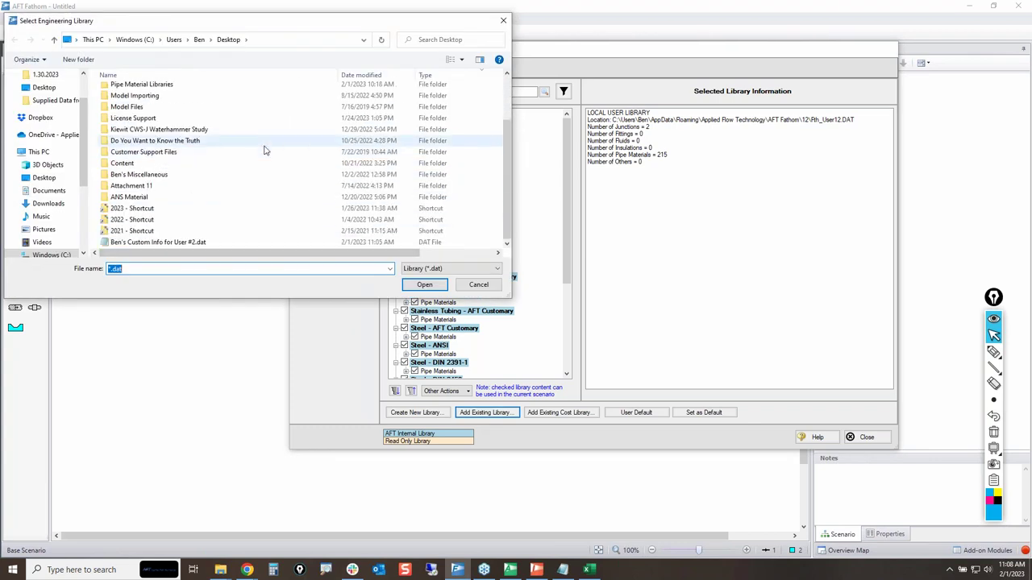
pyautogui.click(158, 243)
pyautogui.click(424, 284)
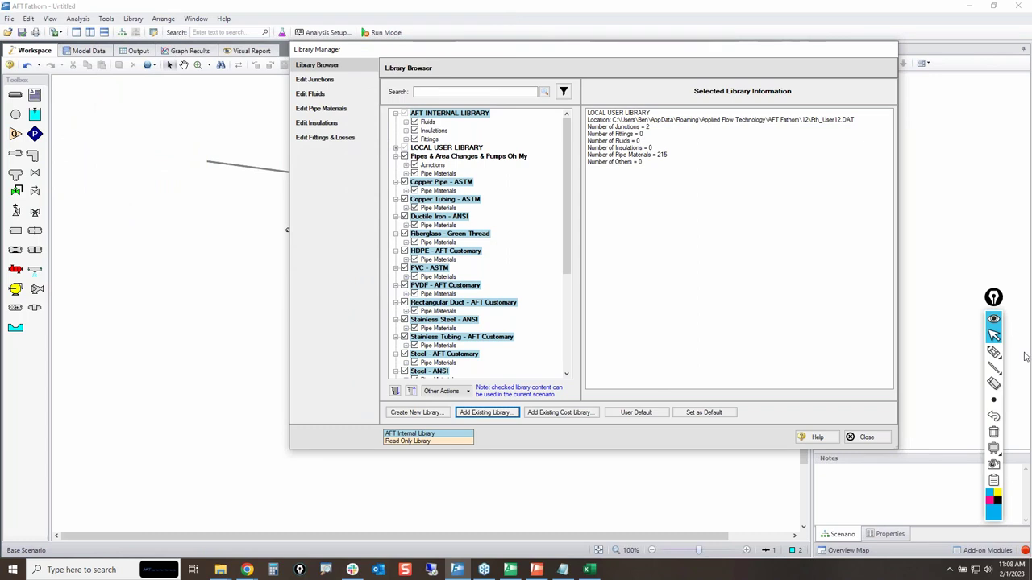
# Step: Circle the Pipes & Area Changes & Pumps Oh My library, draw an arrow from it to LOCAL USER LIBRARY, and clear the drawings
pyautogui.click(993, 351)
pyautogui.moveTo(395, 147)
pyautogui.mouseDown()
pyautogui.moveTo(525, 155)
pyautogui.moveTo(522, 170)
pyautogui.moveTo(441, 179)
pyautogui.moveTo(396, 147)
pyautogui.mouseUp()
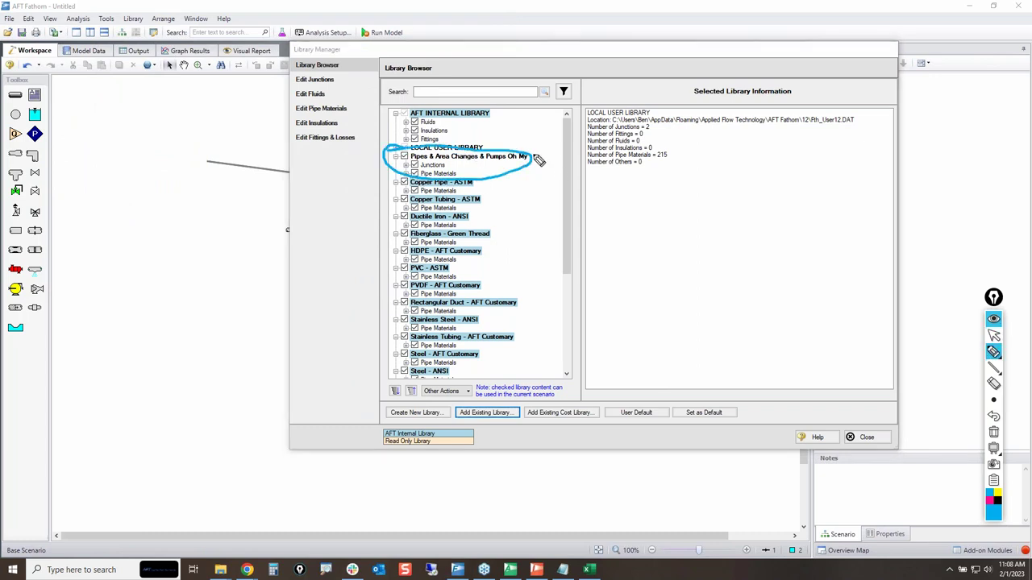
pyautogui.moveTo(534, 161)
pyautogui.mouseDown()
pyautogui.moveTo(582, 106)
pyautogui.moveTo(514, 104)
pyautogui.moveTo(464, 135)
pyautogui.moveTo(493, 137)
pyautogui.mouseUp()
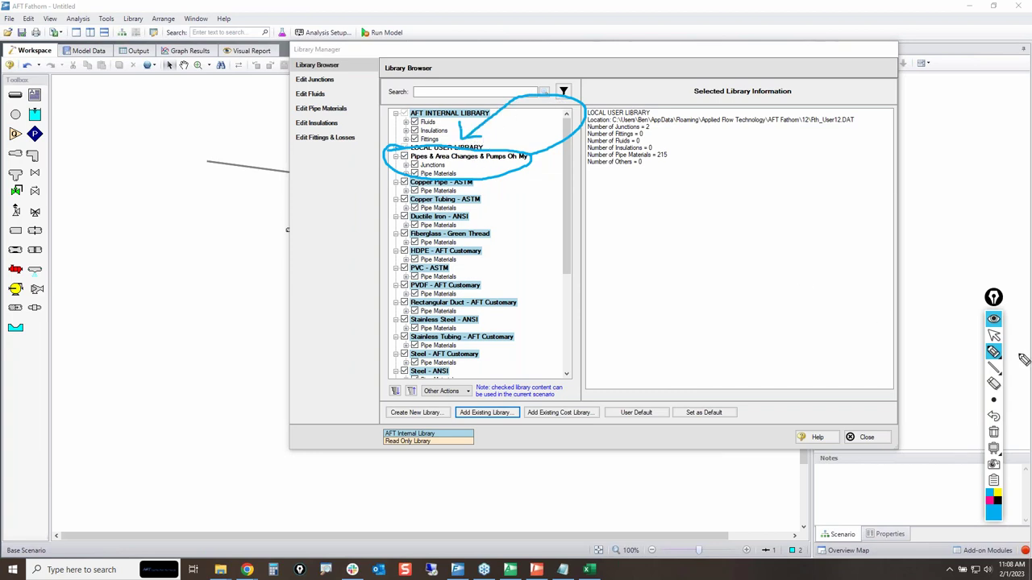
pyautogui.click(994, 351)
pyautogui.click(996, 435)
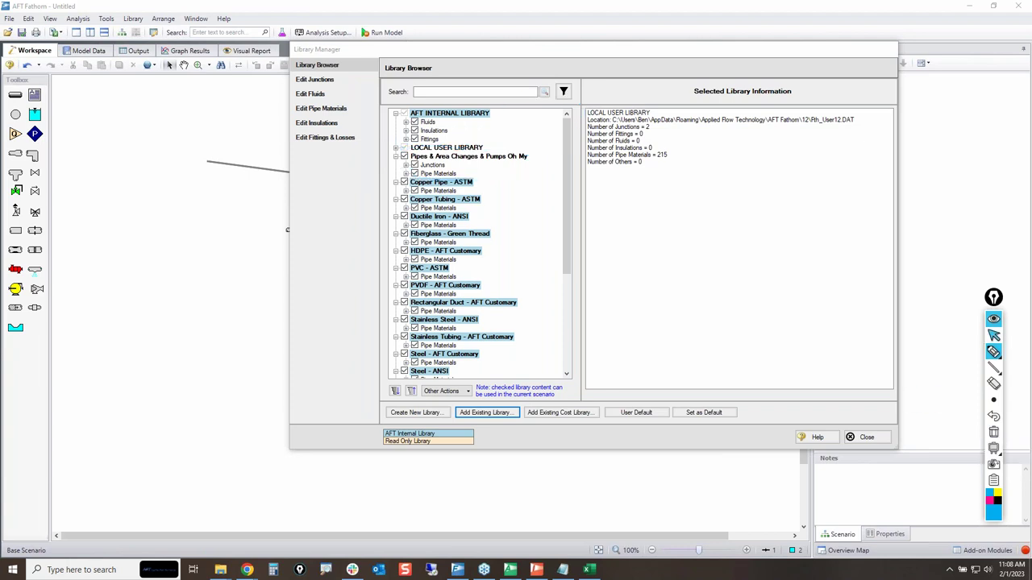
pyautogui.click(996, 337)
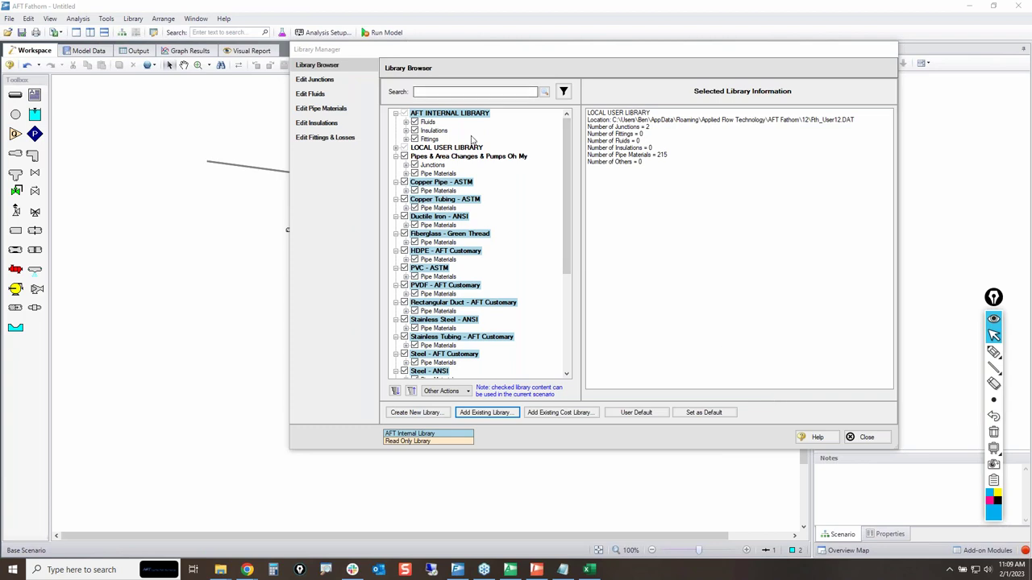
# Step: Select LOCAL USER LIBRARY, draw a pen circle around the added library with an arrow back to the local one, and clear the drawings
pyautogui.click(444, 148)
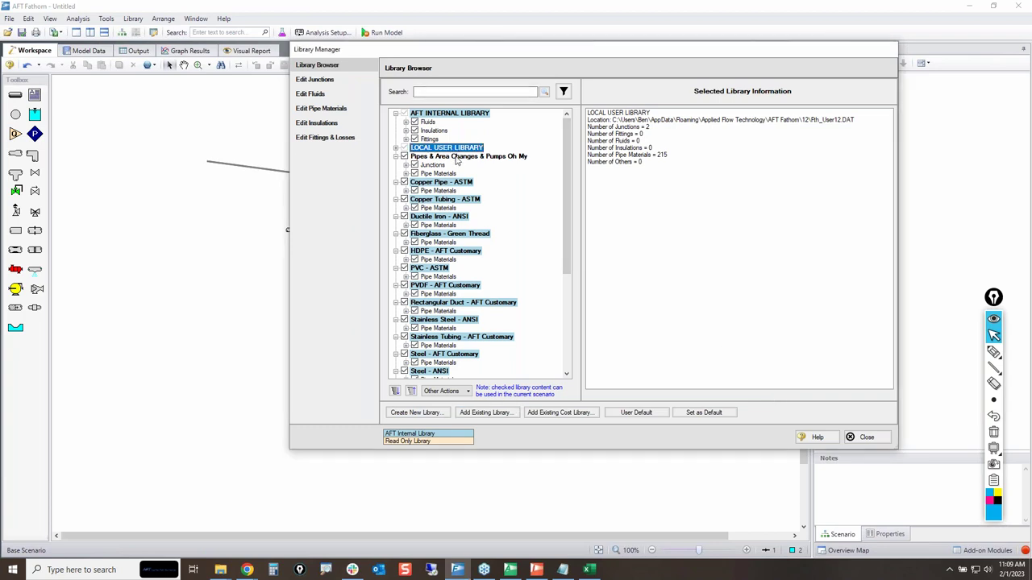
pyautogui.click(993, 352)
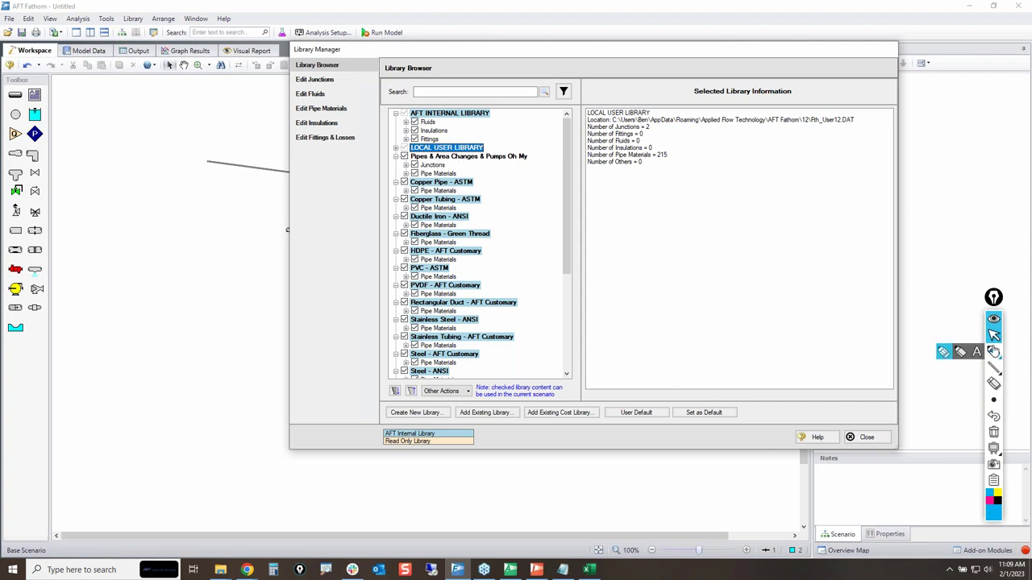
pyautogui.moveTo(384, 154)
pyautogui.mouseDown()
pyautogui.moveTo(536, 159)
pyautogui.moveTo(449, 184)
pyautogui.moveTo(397, 181)
pyautogui.moveTo(378, 165)
pyautogui.moveTo(411, 153)
pyautogui.mouseUp()
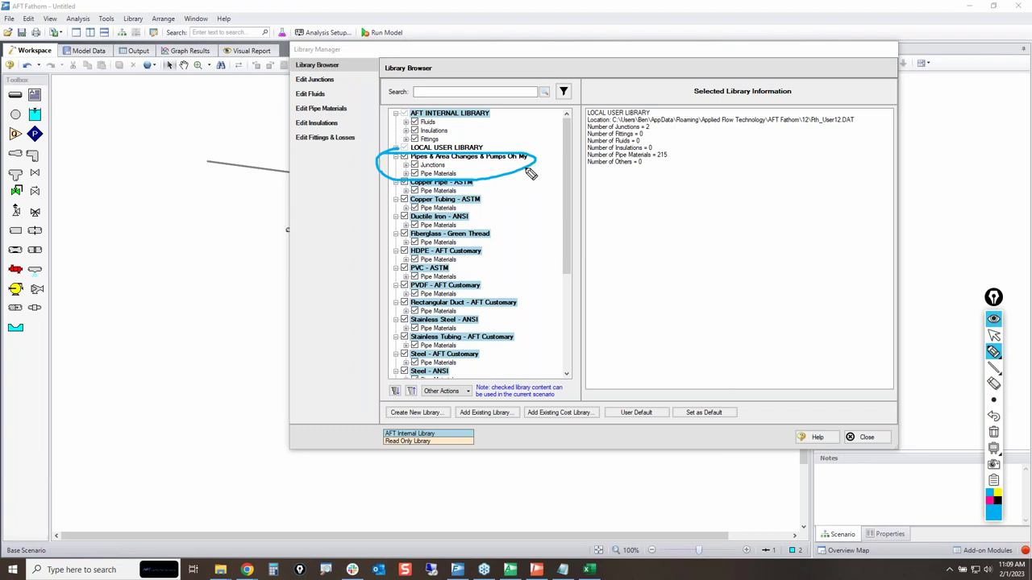
pyautogui.moveTo(524, 173)
pyautogui.mouseDown()
pyautogui.moveTo(606, 143)
pyautogui.moveTo(457, 147)
pyautogui.moveTo(450, 133)
pyautogui.moveTo(461, 145)
pyautogui.mouseUp()
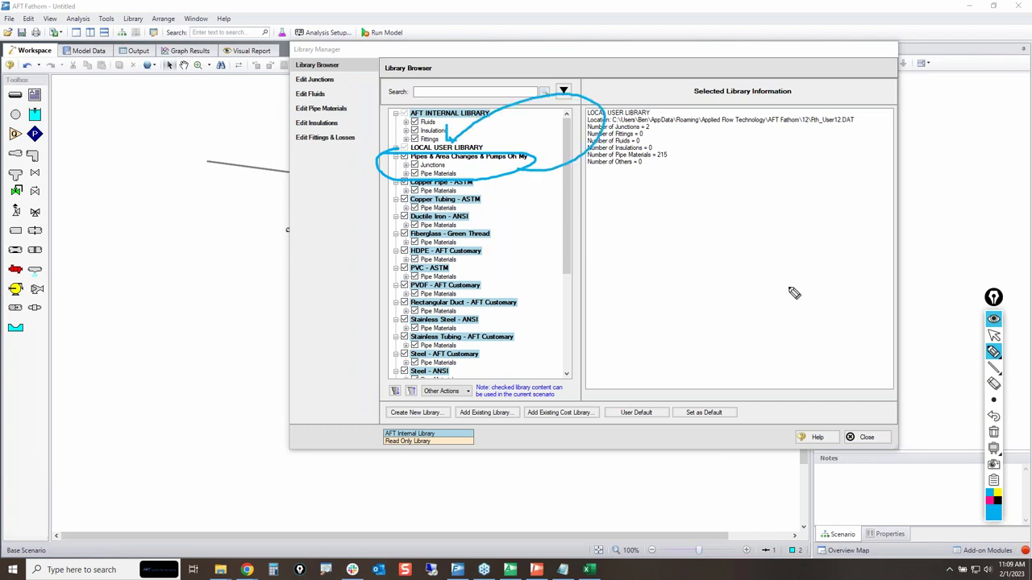
pyautogui.click(993, 433)
# Step: Draw large pen loops from LOCAL USER LIBRARY around the library list, clear them, and put the pen away
pyautogui.moveTo(399, 149)
pyautogui.mouseDown()
pyautogui.moveTo(518, 177)
pyautogui.moveTo(304, 260)
pyautogui.moveTo(511, 144)
pyautogui.moveTo(217, 262)
pyautogui.moveTo(423, 172)
pyautogui.moveTo(493, 235)
pyautogui.mouseUp()
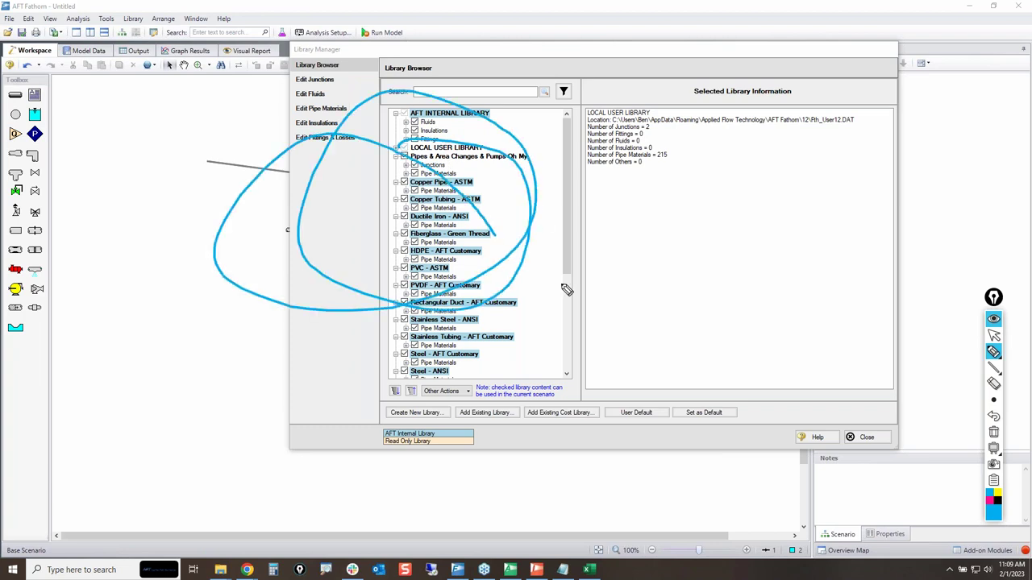
pyautogui.click(994, 433)
pyautogui.click(993, 334)
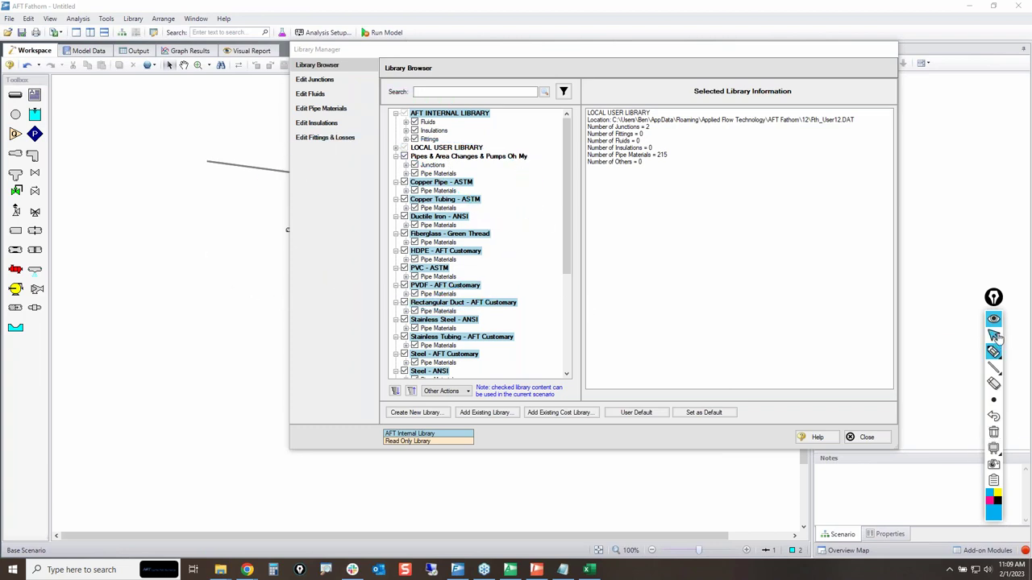
# Step: Close the Library Manager and its duplicate library items report, leaving the workspace objects deselected
pyautogui.click(867, 437)
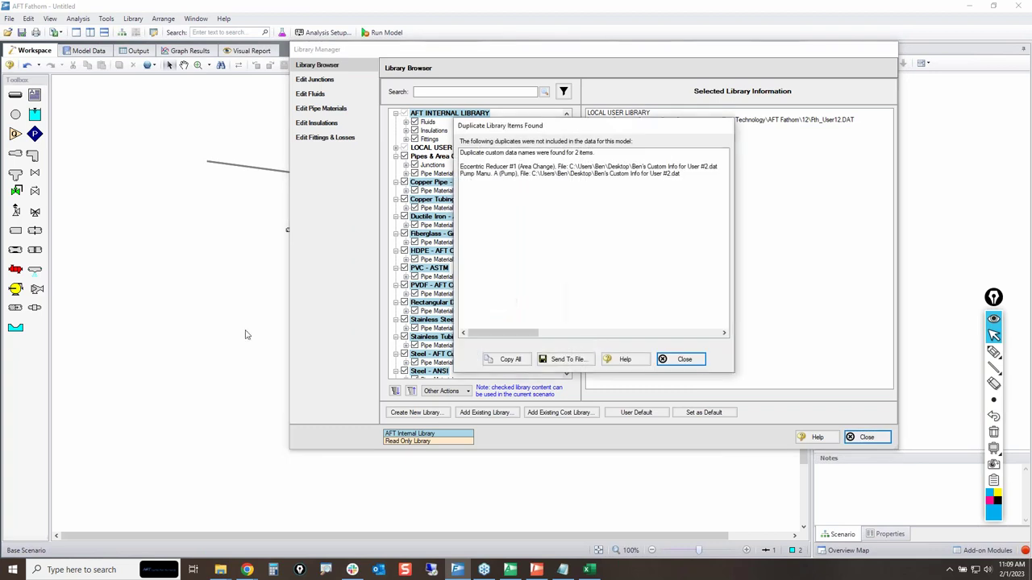
pyautogui.click(682, 360)
pyautogui.moveTo(250, 122); pyautogui.dragTo(521, 431)
pyautogui.click(420, 325)
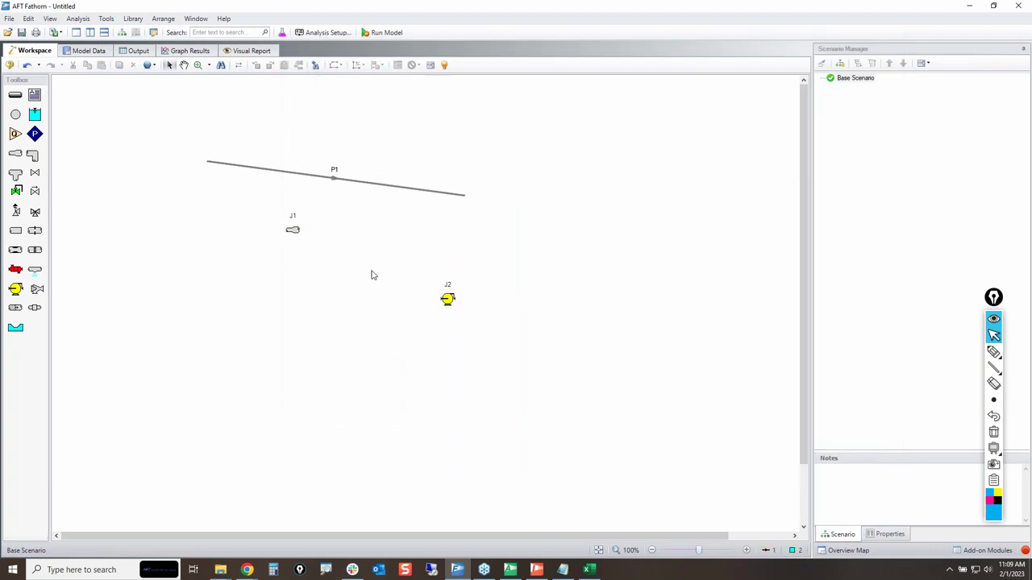
# Step: Start a new model, discarding the changes to the untitled one
pyautogui.click(10, 19)
pyautogui.click(51, 34)
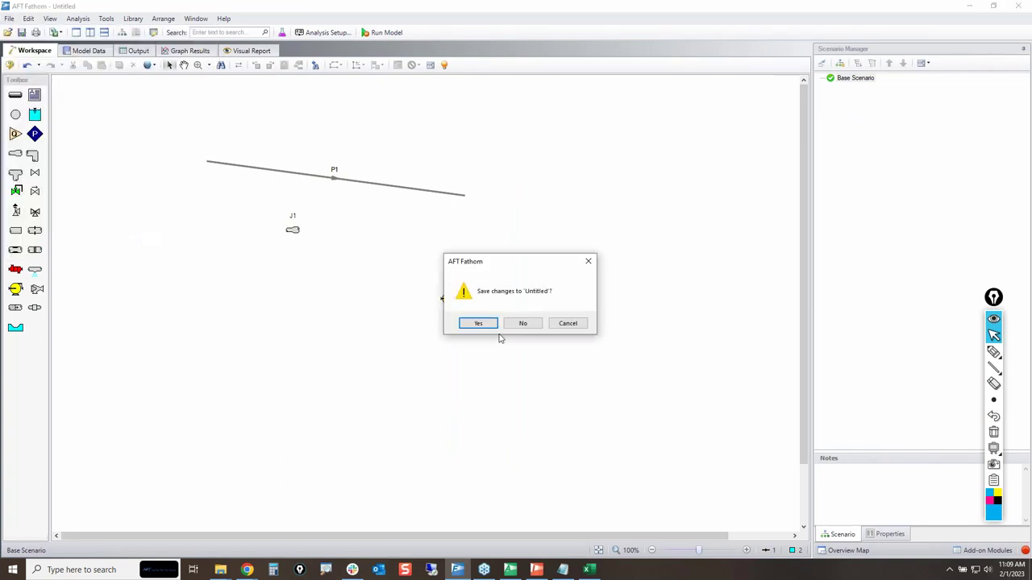
pyautogui.click(525, 322)
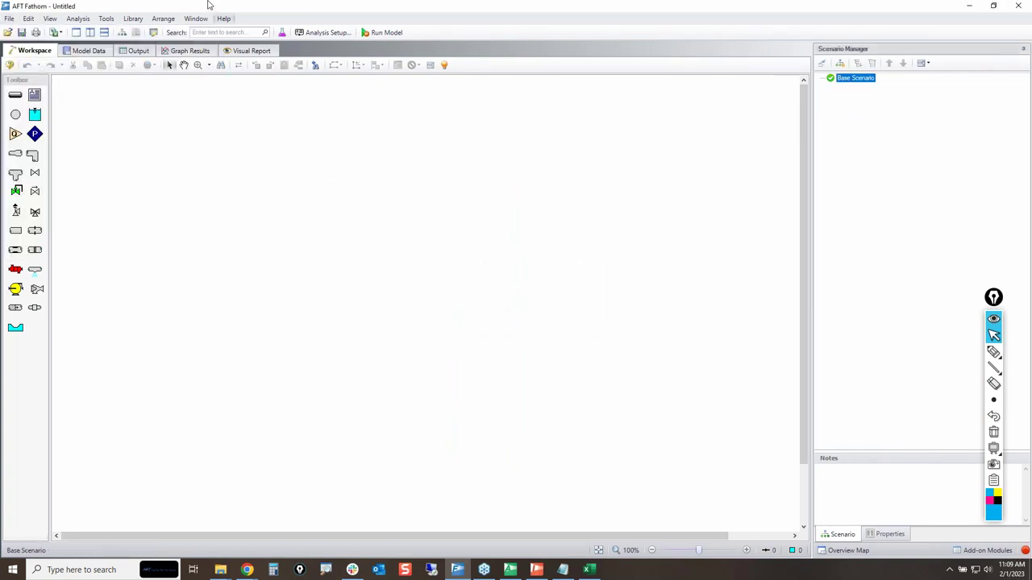
# Step: Open the online Walk-Through Examples in English units and view the end of the examples table
pyautogui.click(225, 19)
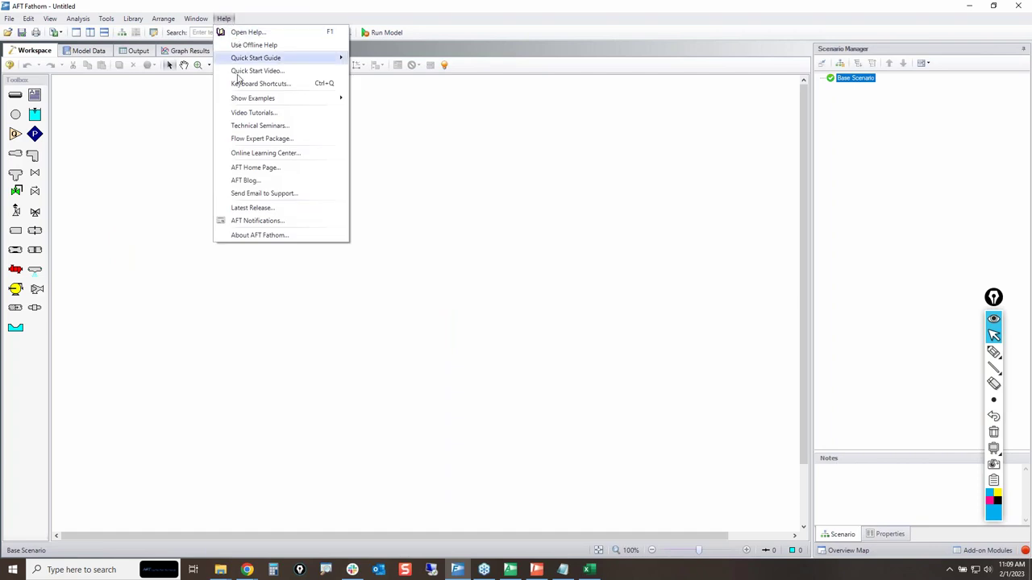
pyautogui.moveTo(263, 99)
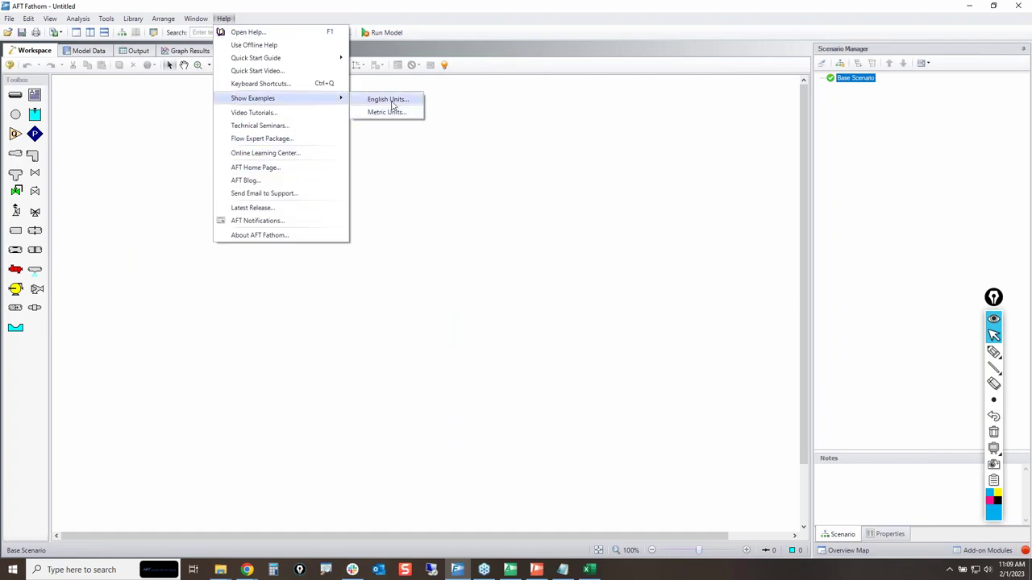
pyautogui.click(390, 100)
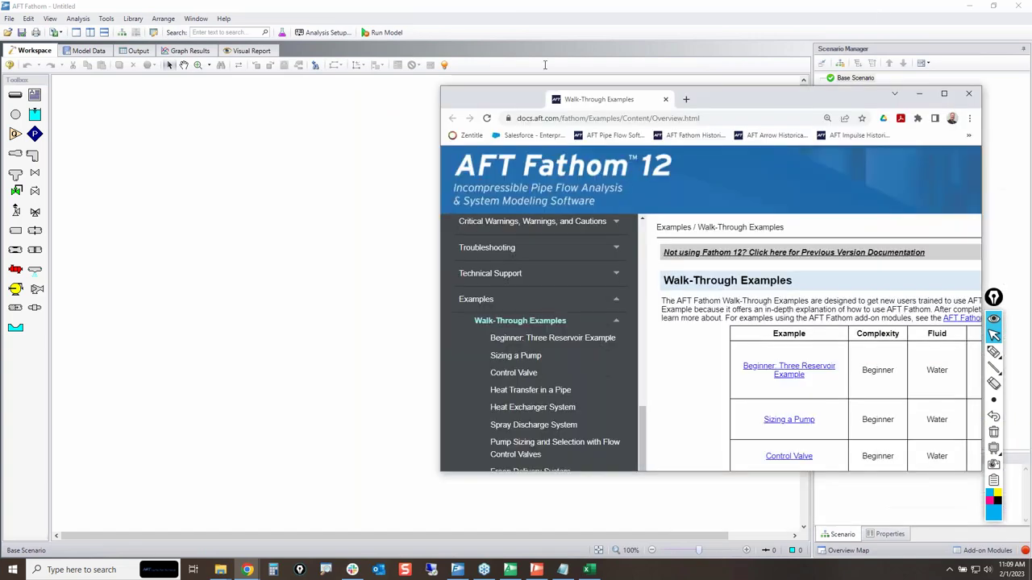
pyautogui.scroll(-4, 292, 410)
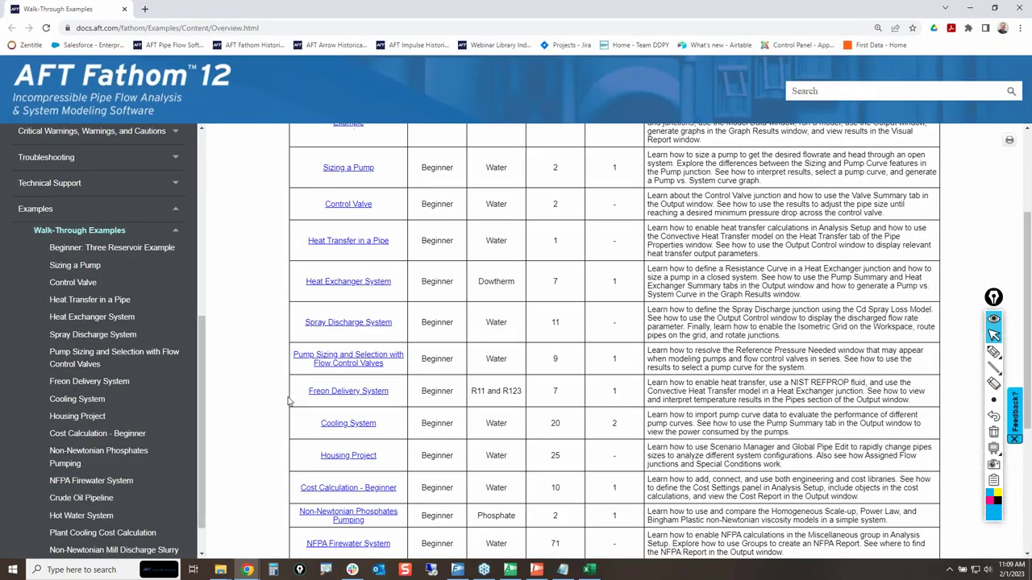
pyautogui.scroll(-1, 577, 443)
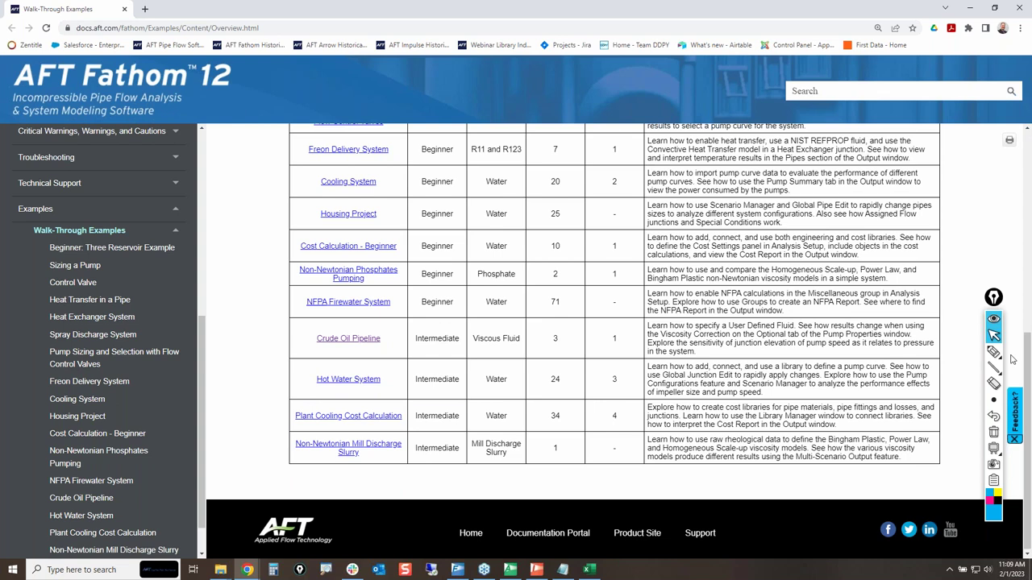
# Step: Circle the Cost Calculation - Beginner and Plant Cooling Cost Calculation examples with the pen, and clear the drawings
pyautogui.click(994, 352)
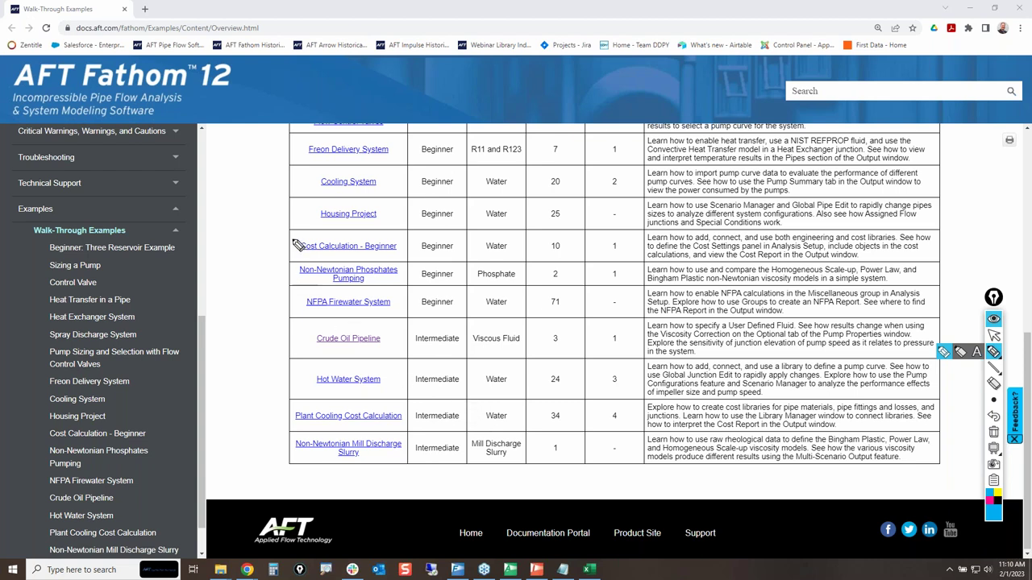
pyautogui.moveTo(290, 234)
pyautogui.mouseDown()
pyautogui.moveTo(395, 232)
pyautogui.moveTo(407, 259)
pyautogui.moveTo(267, 259)
pyautogui.moveTo(284, 227)
pyautogui.mouseUp()
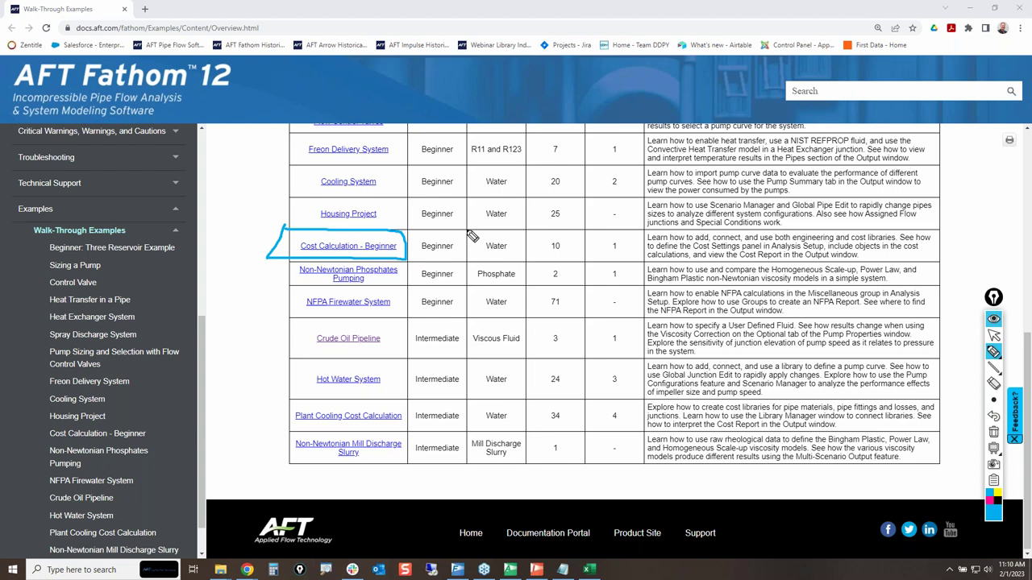
pyautogui.moveTo(276, 398)
pyautogui.mouseDown()
pyautogui.moveTo(420, 411)
pyautogui.moveTo(366, 442)
pyautogui.moveTo(272, 435)
pyautogui.moveTo(283, 404)
pyautogui.mouseUp()
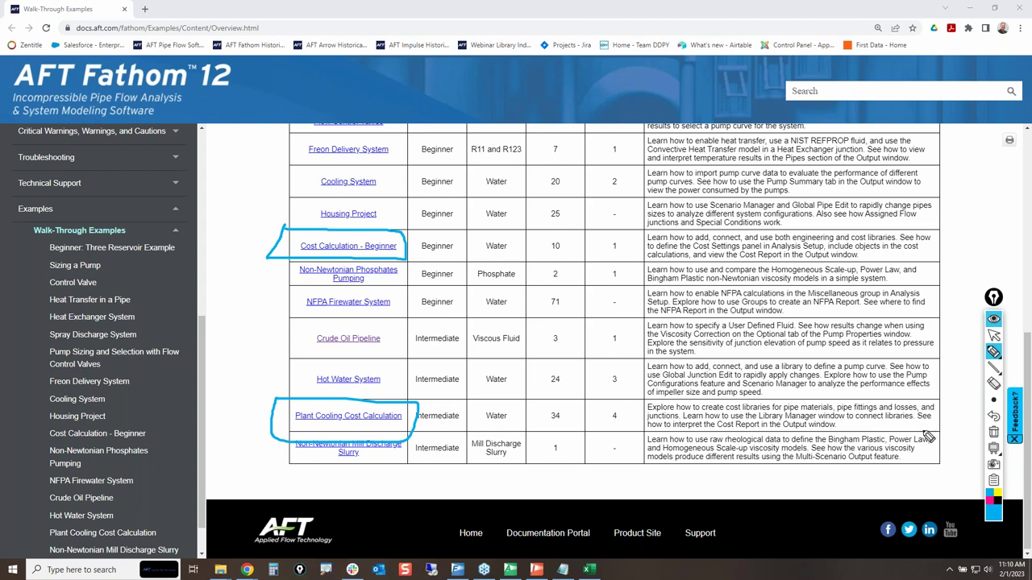
pyautogui.click(993, 434)
pyautogui.click(993, 334)
# Step: Open the Cost Calculation - Beginner example, circle its Model Files heading with the pen, and clear the drawing
pyautogui.click(352, 249)
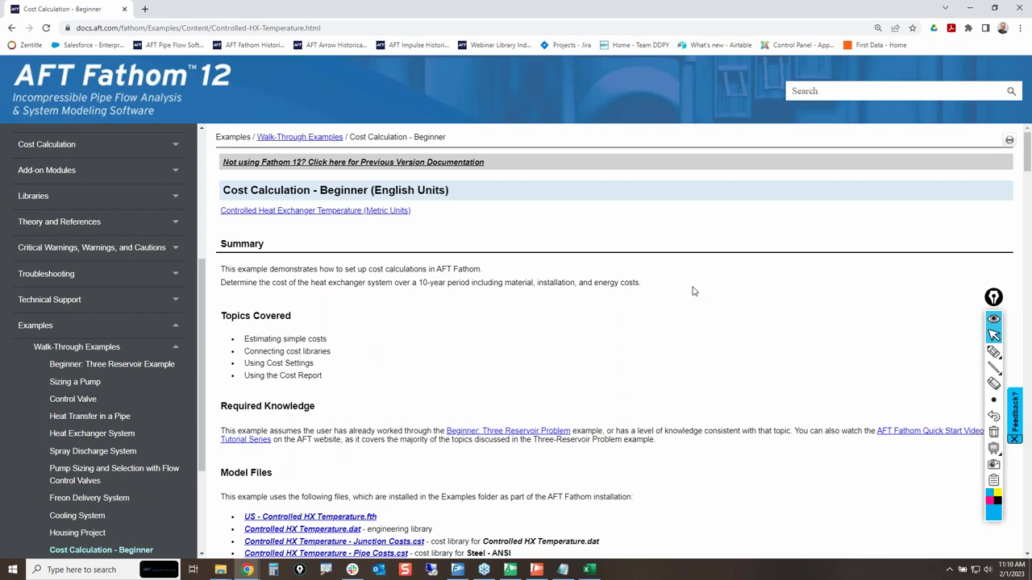
pyautogui.scroll(-3, 691, 316)
pyautogui.click(994, 351)
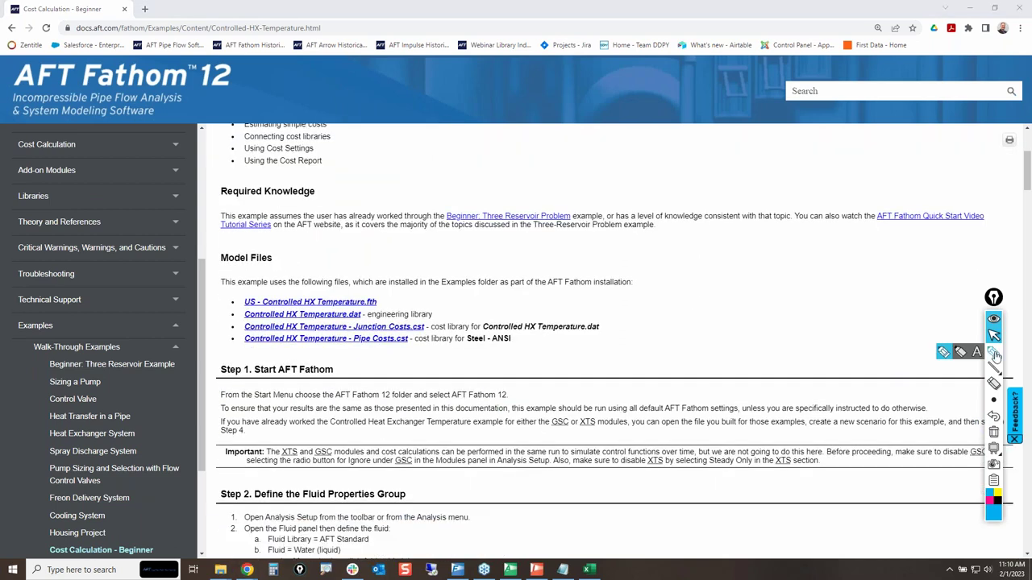
pyautogui.moveTo(239, 256); pyautogui.dragTo(242, 266)
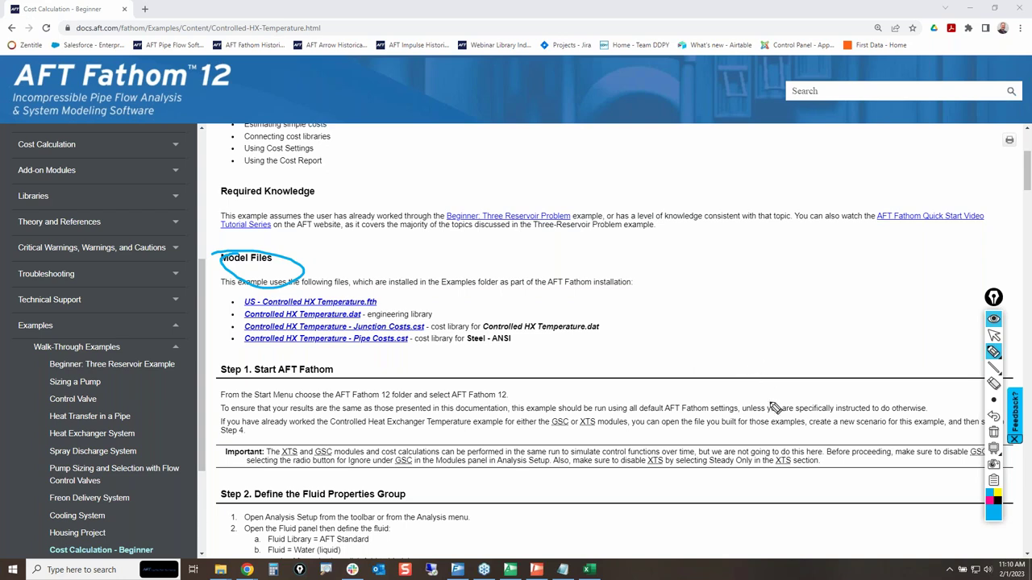
pyautogui.click(993, 433)
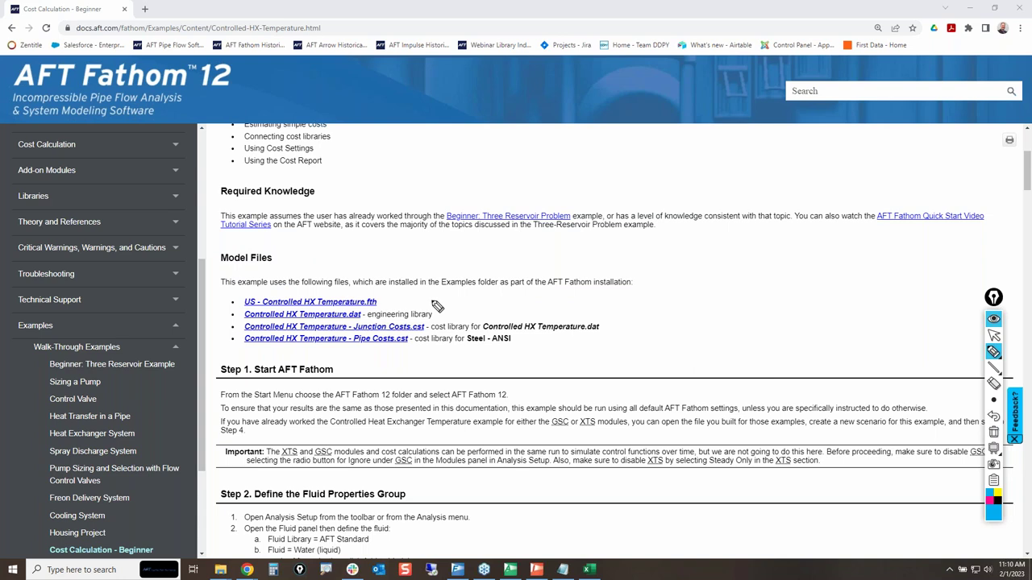
# Step: Mark US - Controlled HX Temperature.fth with a circle and an arrow, circle the .dat and .cst library files, and clear all drawings
pyautogui.moveTo(215, 300)
pyautogui.mouseDown()
pyautogui.moveTo(381, 301)
pyautogui.moveTo(250, 306)
pyautogui.moveTo(333, 302)
pyautogui.mouseUp()
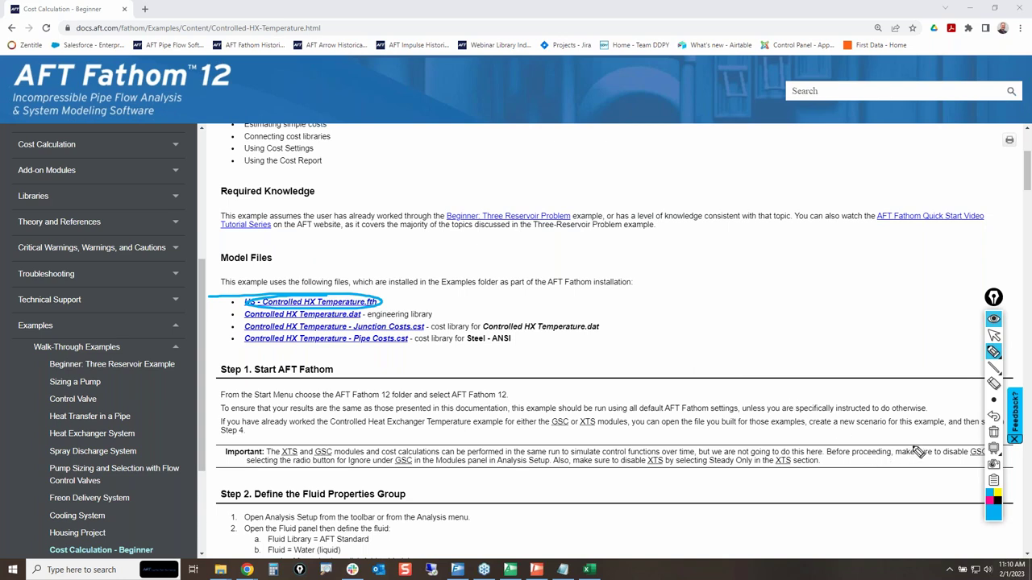
pyautogui.click(993, 433)
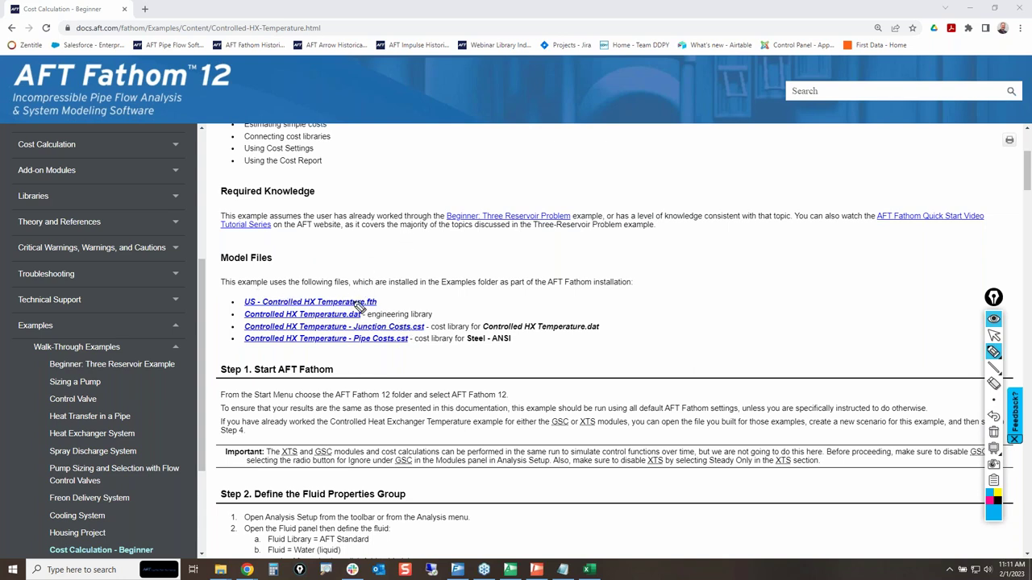
pyautogui.moveTo(377, 301); pyautogui.dragTo(514, 256)
pyautogui.moveTo(390, 283)
pyautogui.mouseDown()
pyautogui.moveTo(377, 305)
pyautogui.moveTo(402, 306)
pyautogui.mouseUp()
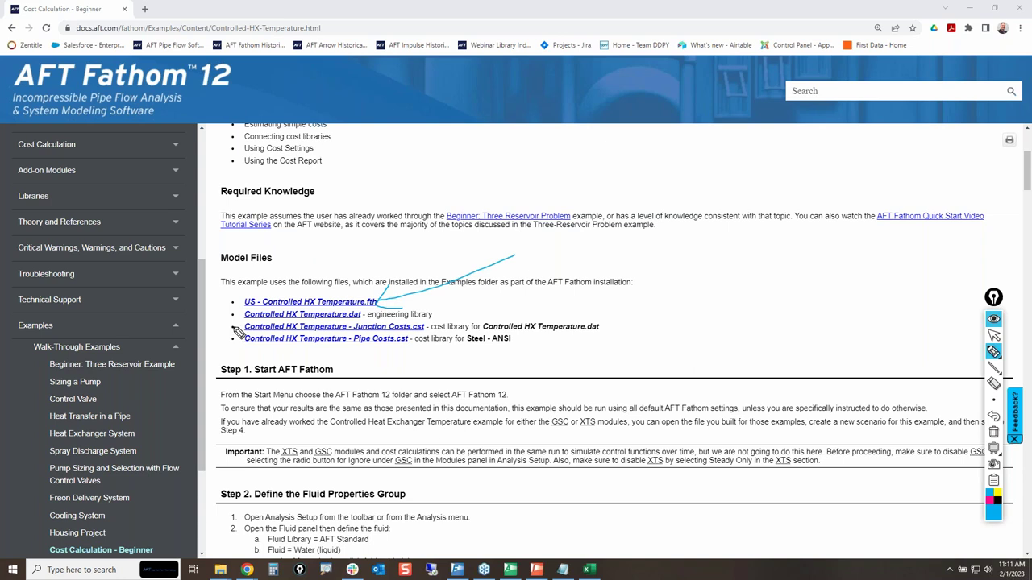
pyautogui.moveTo(232, 317)
pyautogui.mouseDown()
pyautogui.moveTo(355, 311)
pyautogui.moveTo(358, 320)
pyautogui.moveTo(203, 322)
pyautogui.moveTo(321, 323)
pyautogui.moveTo(421, 339)
pyautogui.moveTo(155, 340)
pyautogui.moveTo(298, 322)
pyautogui.mouseUp()
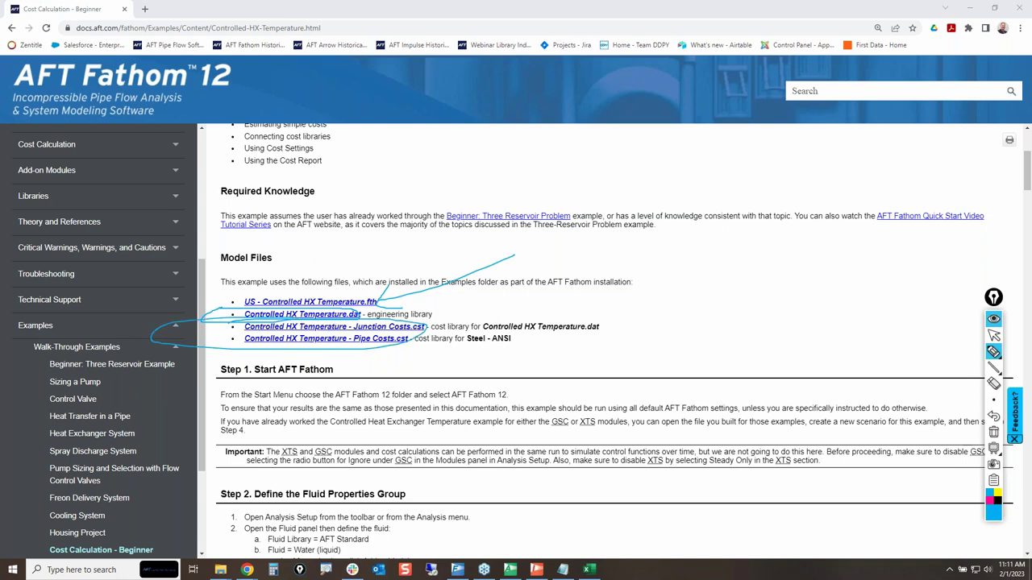
pyautogui.click(994, 433)
pyautogui.click(995, 337)
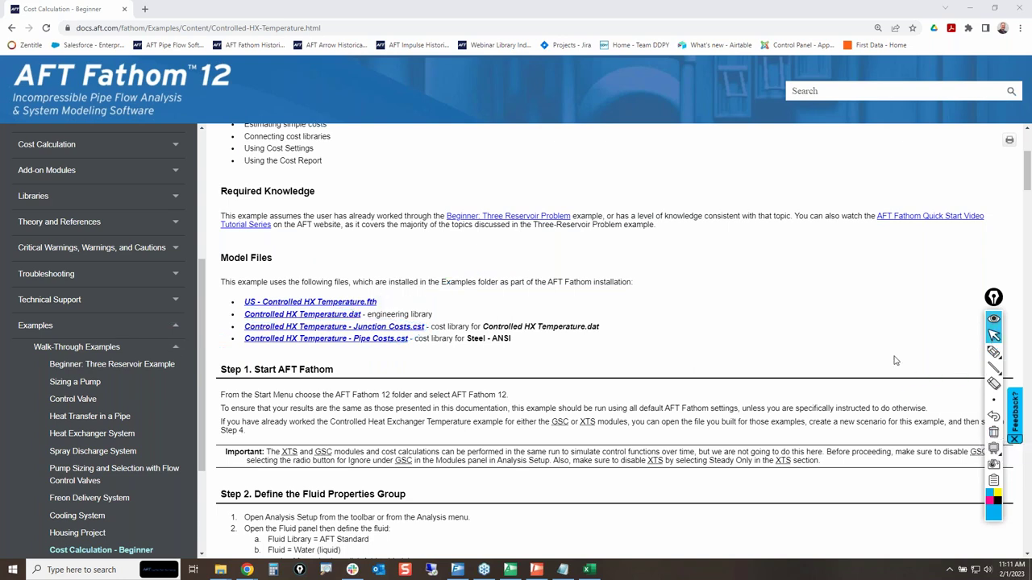
# Step: Set the annotation pen to the second-smallest thickness and return to the beginning of the Cost Calculation - Beginner page
pyautogui.click(994, 400)
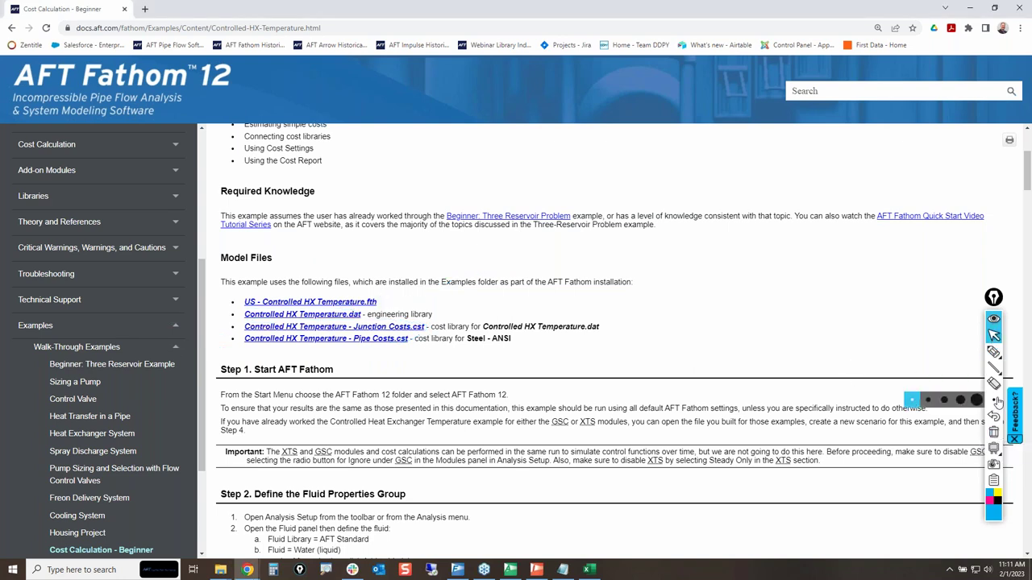
pyautogui.click(929, 403)
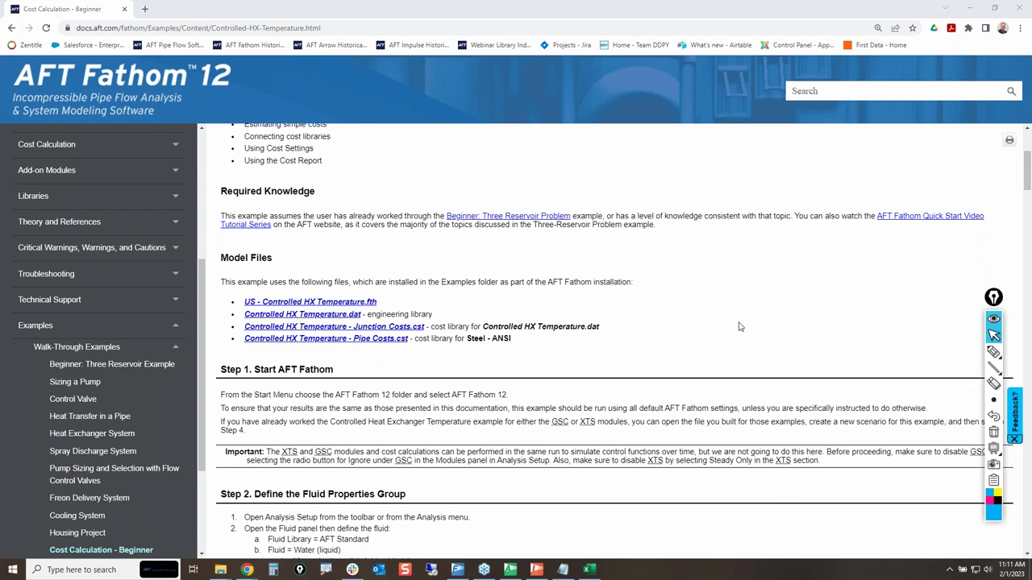
pyautogui.scroll(3, 691, 408)
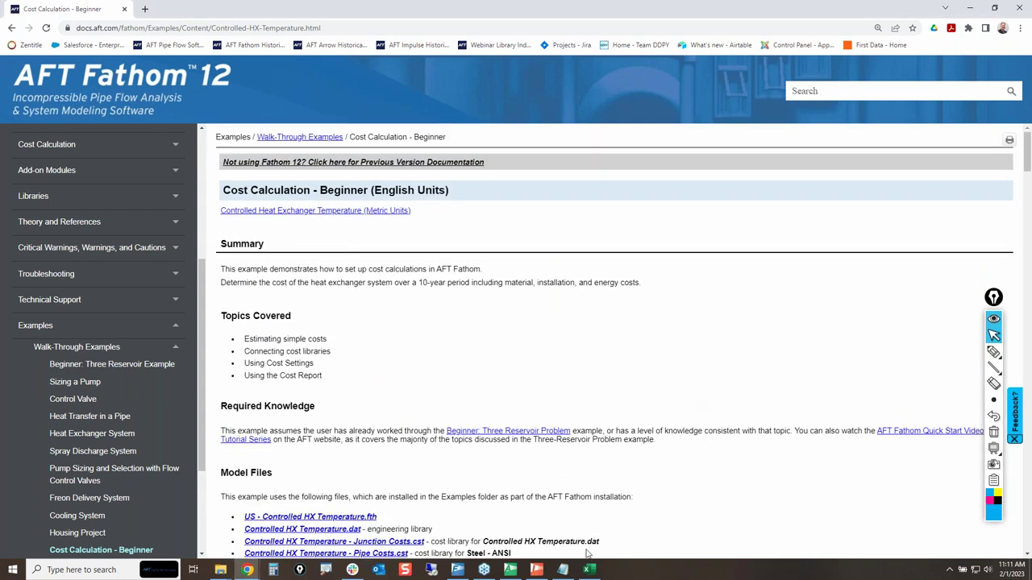
# Step: Switch to AFT Fathom and browse to the C:\AFT Products\AFT Fathom 12\Examples folder for opening a model
pyautogui.click(457, 570)
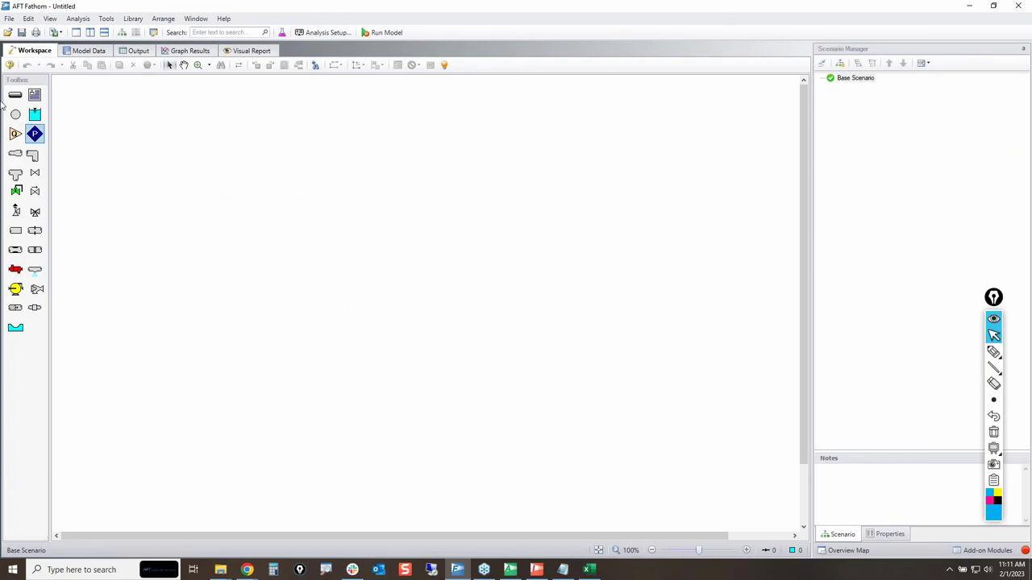
pyautogui.click(7, 32)
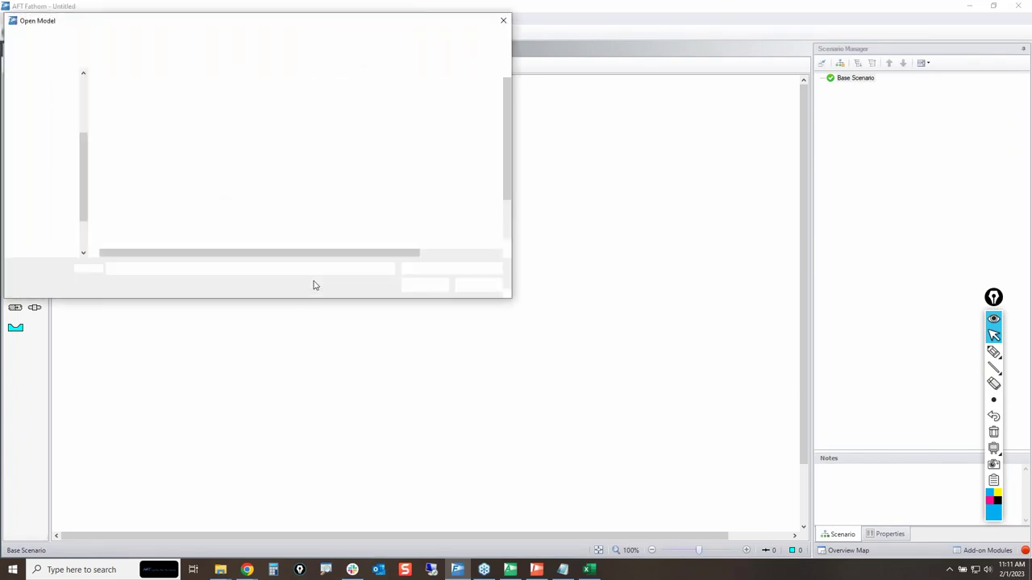
pyautogui.click(37, 153)
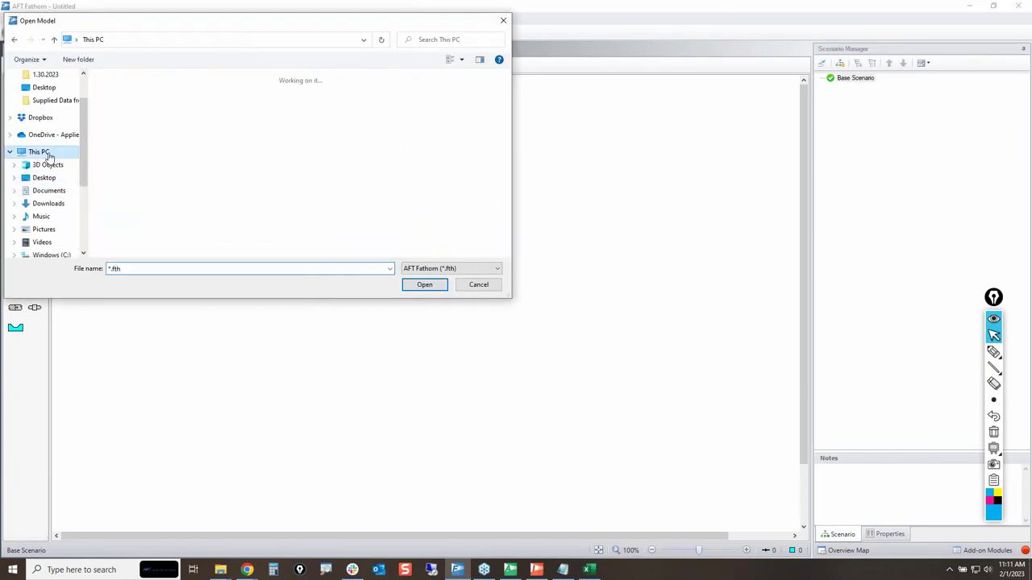
pyautogui.doubleClick(171, 239)
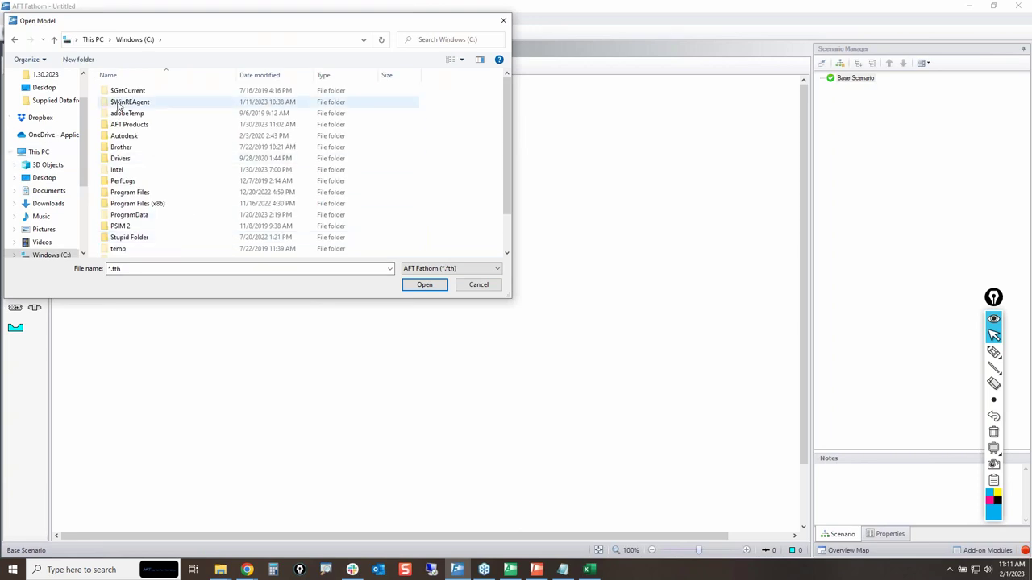
pyautogui.click(135, 127)
pyautogui.doubleClick(136, 127)
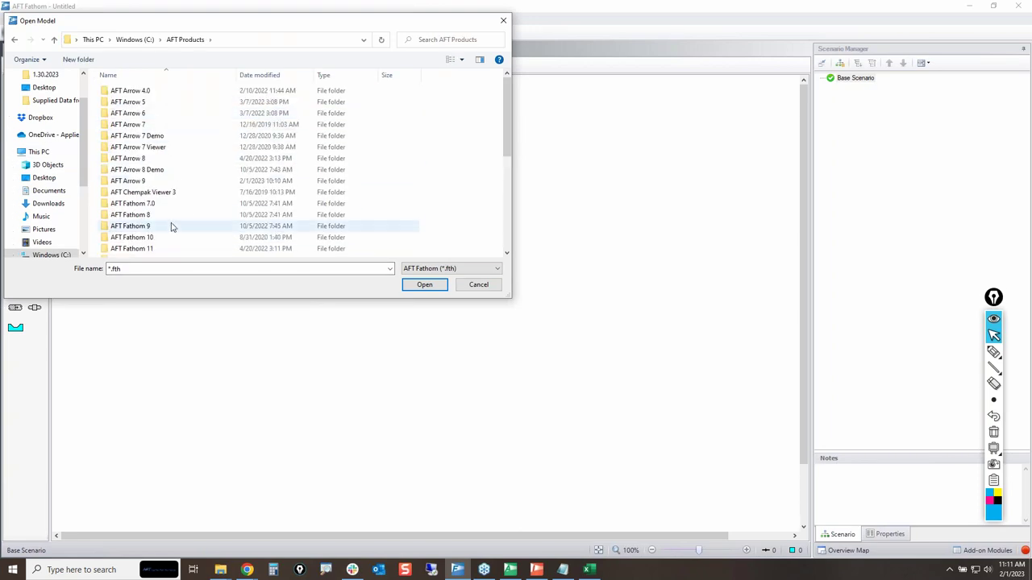
pyautogui.scroll(-2, 170, 237)
pyautogui.doubleClick(141, 242)
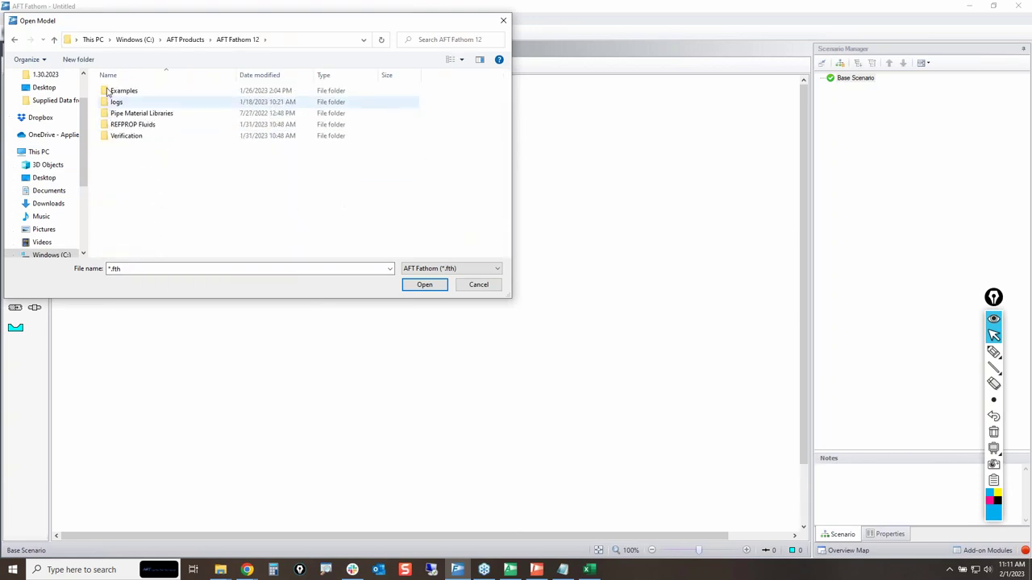
pyautogui.click(126, 94)
pyautogui.doubleClick(126, 93)
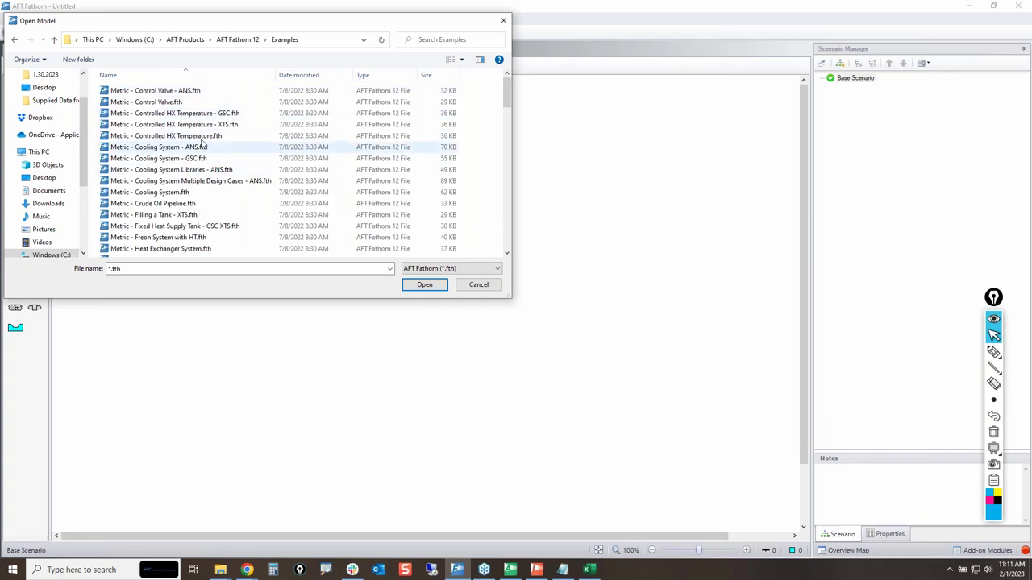
pyautogui.scroll(-7, 258, 126)
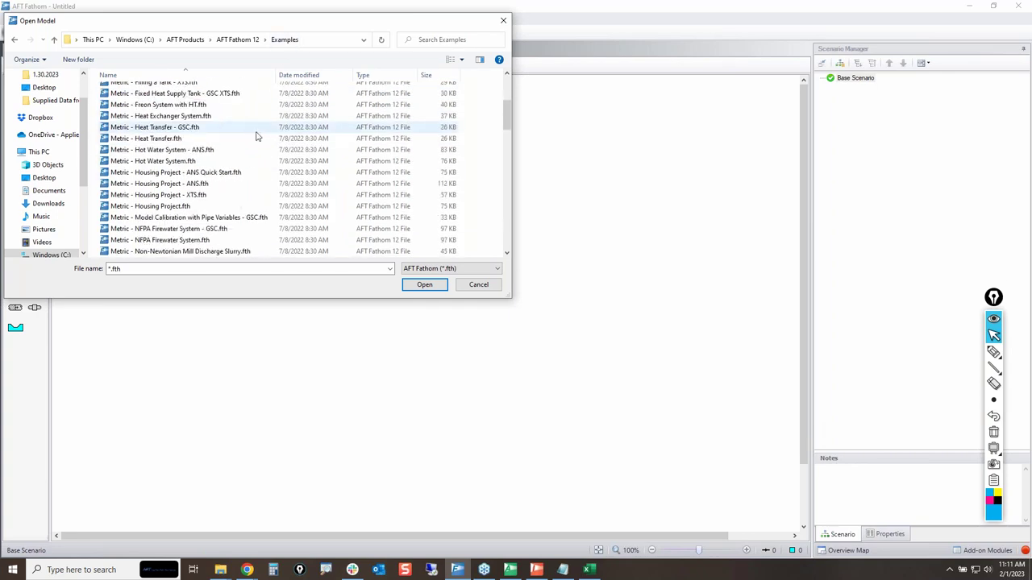
# Step: Circle the Examples folder in the path with the pen, add an arrow from it to the Desktop location, and clear the drawing
pyautogui.click(994, 351)
pyautogui.moveTo(301, 28)
pyautogui.mouseDown()
pyautogui.moveTo(305, 64)
pyautogui.moveTo(194, 131)
pyautogui.moveTo(72, 180)
pyautogui.mouseUp()
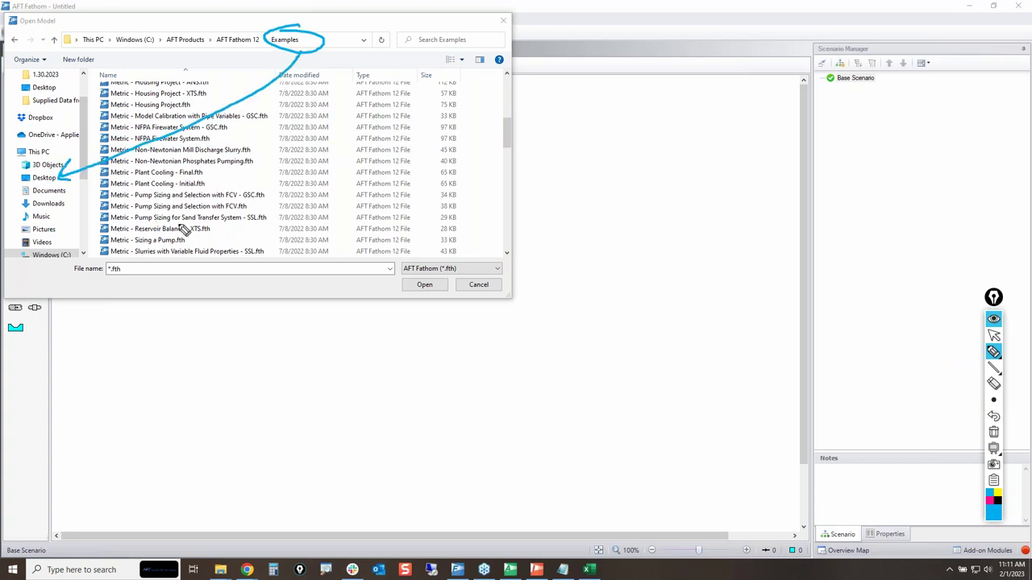
pyautogui.click(993, 434)
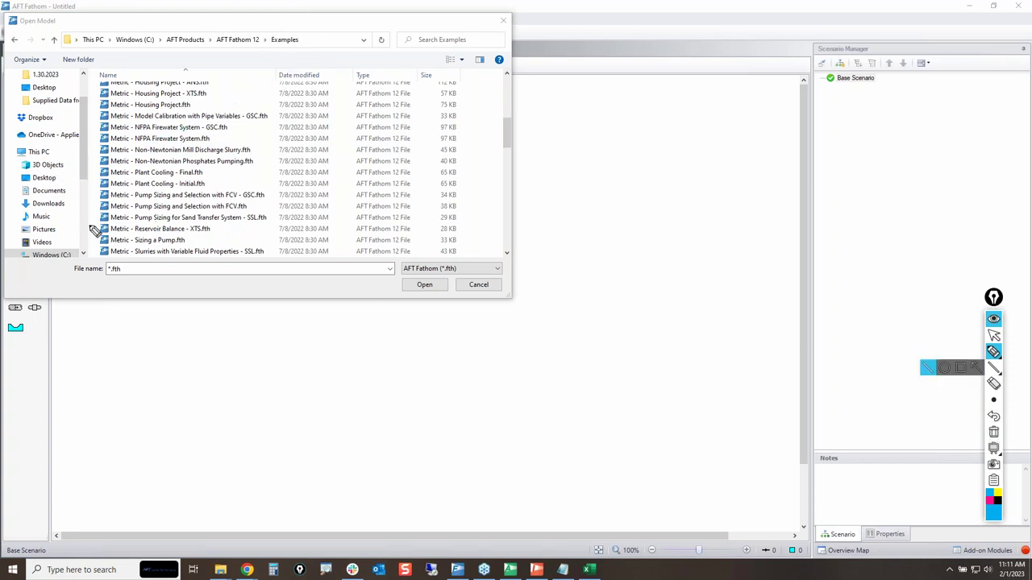
# Step: Cross out the Metric model files with two pen strokes, clear the drawing, and return to the normal pointer
pyautogui.moveTo(323, 95); pyautogui.dragTo(103, 236)
pyautogui.moveTo(121, 153); pyautogui.dragTo(279, 255)
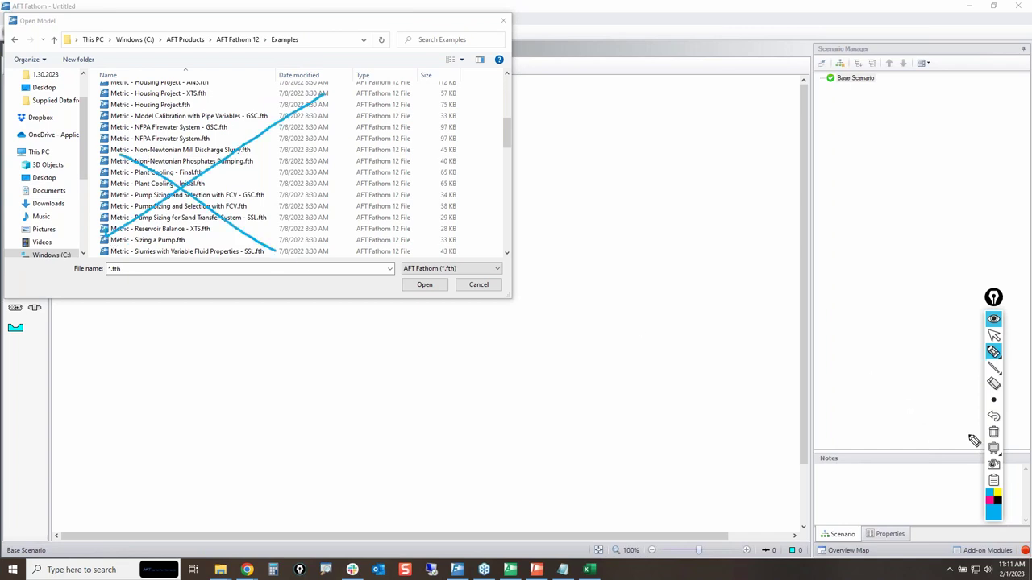
pyautogui.click(993, 434)
pyautogui.click(993, 335)
# Step: Open the US - Controlled HX Temperature.fth example model
pyautogui.scroll(-10, 211, 191)
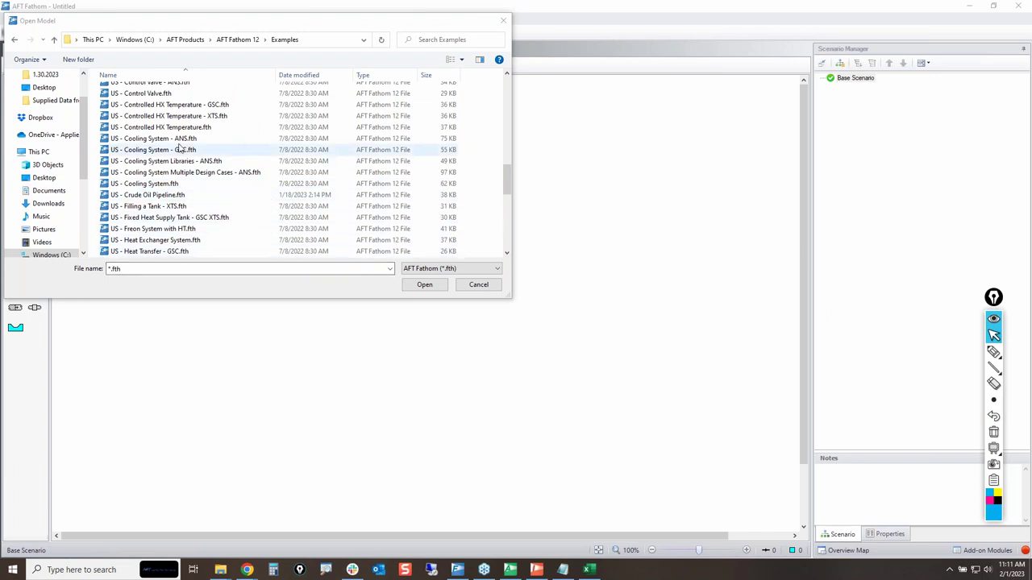
pyautogui.click(168, 129)
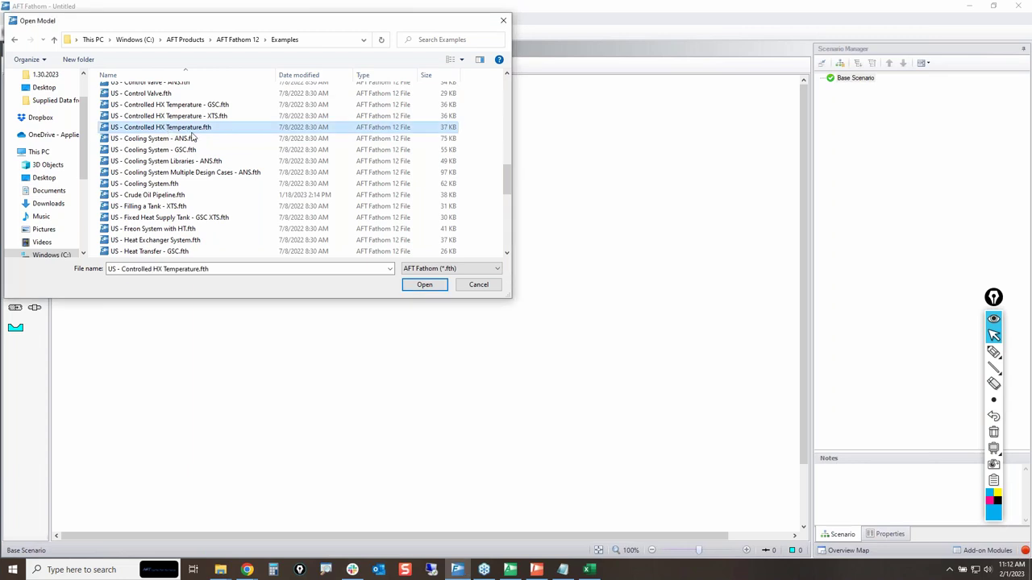
pyautogui.click(426, 285)
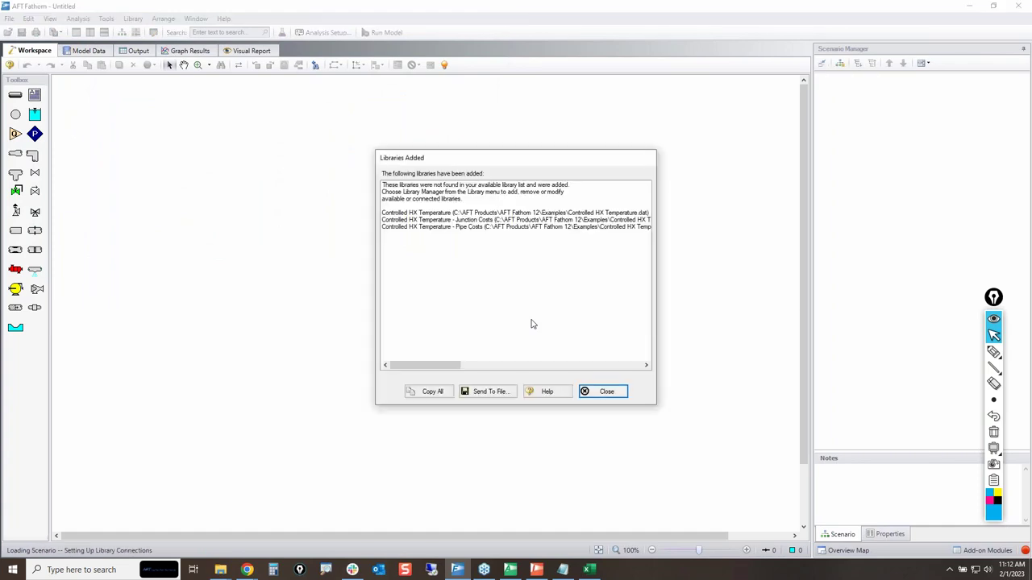
# Step: Circle the explanatory note in the Libraries Added report with the pen, clear the drawing, and return to the normal pointer
pyautogui.click(993, 352)
pyautogui.moveTo(368, 177)
pyautogui.mouseDown()
pyautogui.moveTo(501, 173)
pyautogui.moveTo(445, 206)
pyautogui.moveTo(362, 187)
pyautogui.moveTo(429, 171)
pyautogui.mouseUp()
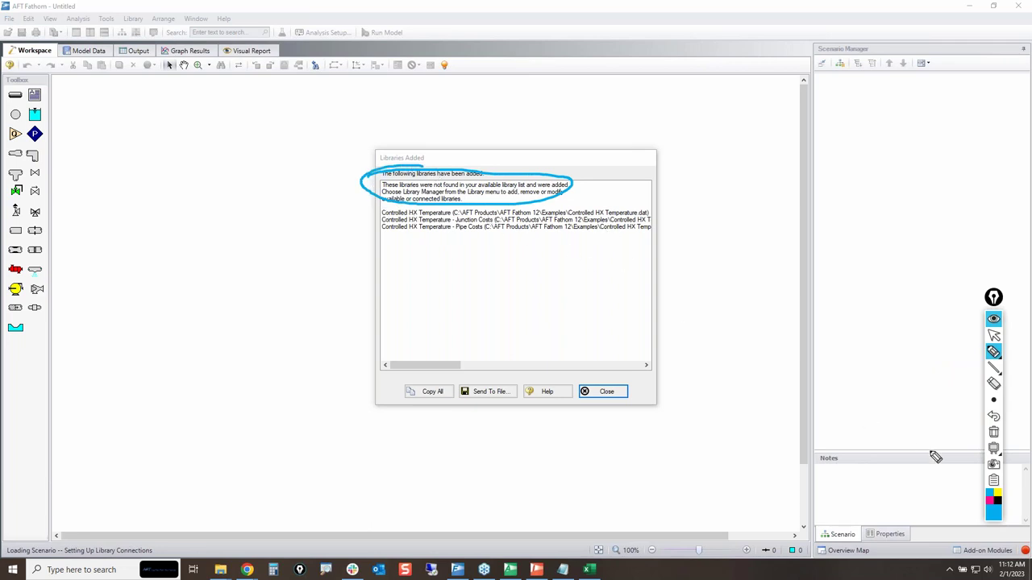
pyautogui.click(994, 433)
pyautogui.click(993, 335)
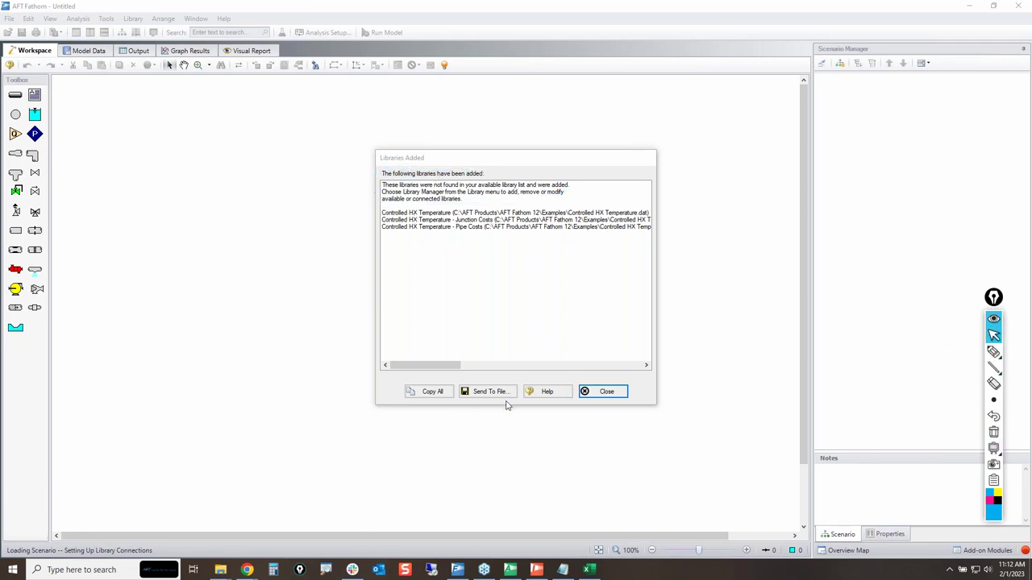
# Step: Review the file paths of the added engineering, junction cost and pipe cost libraries, and close the Libraries Added report
pyautogui.click(417, 222)
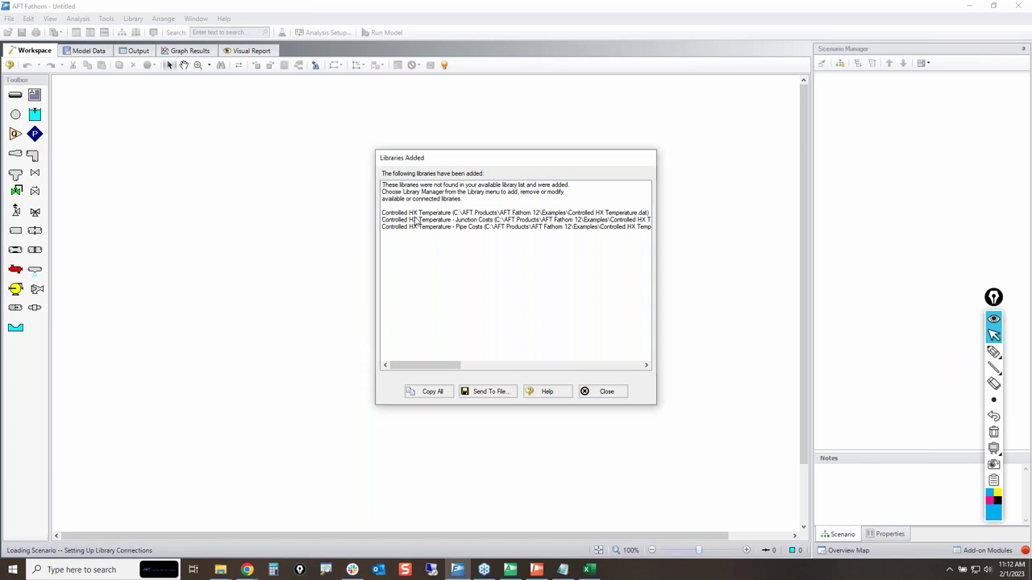
pyautogui.moveTo(434, 368); pyautogui.dragTo(460, 368)
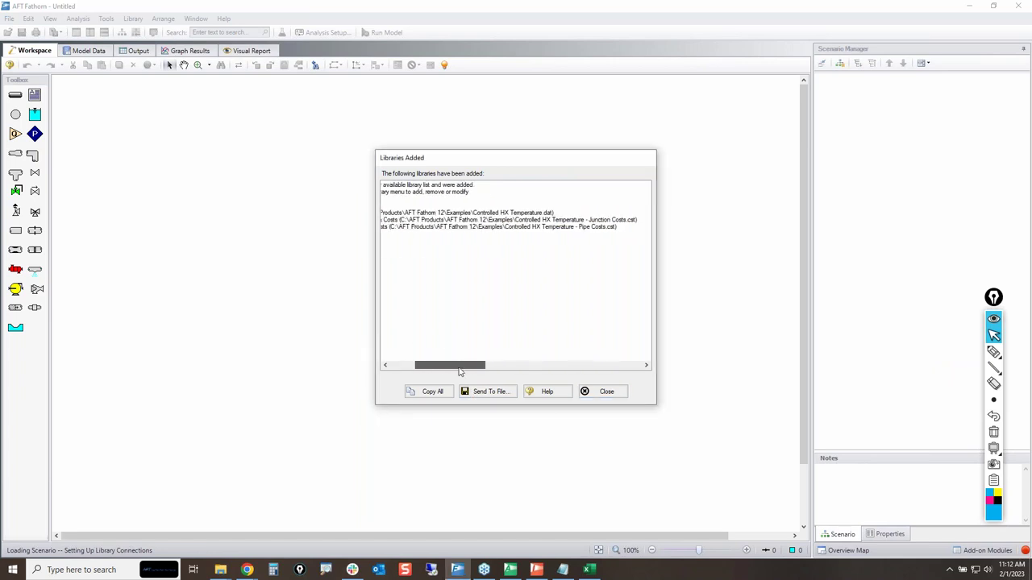
pyautogui.click(523, 214)
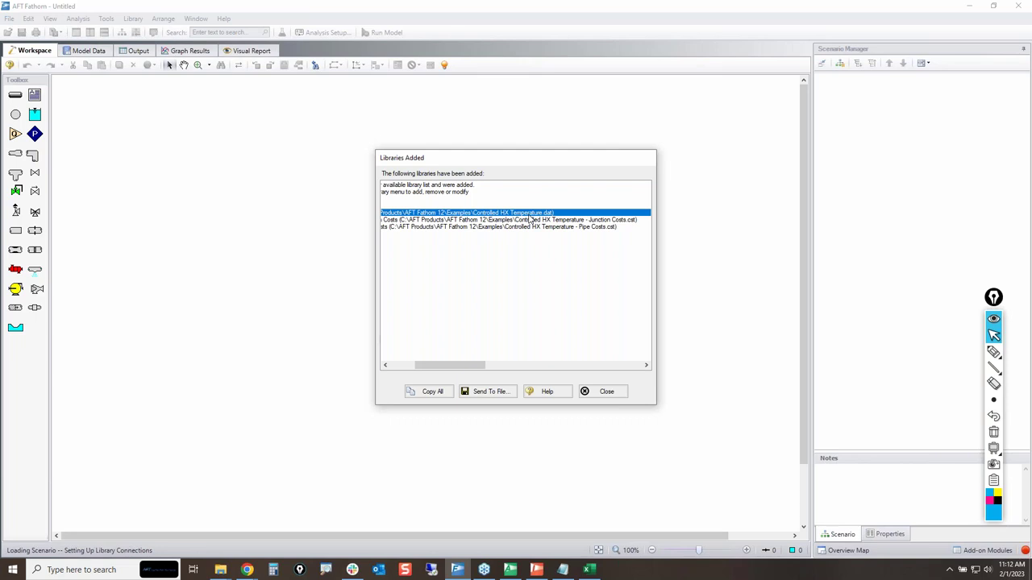
pyautogui.click(579, 222)
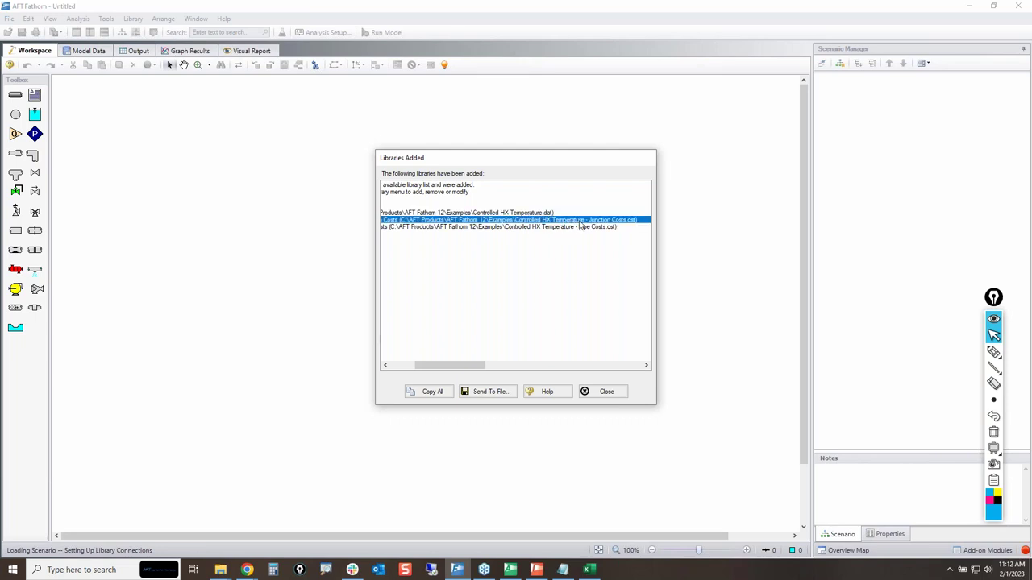
pyautogui.click(575, 237)
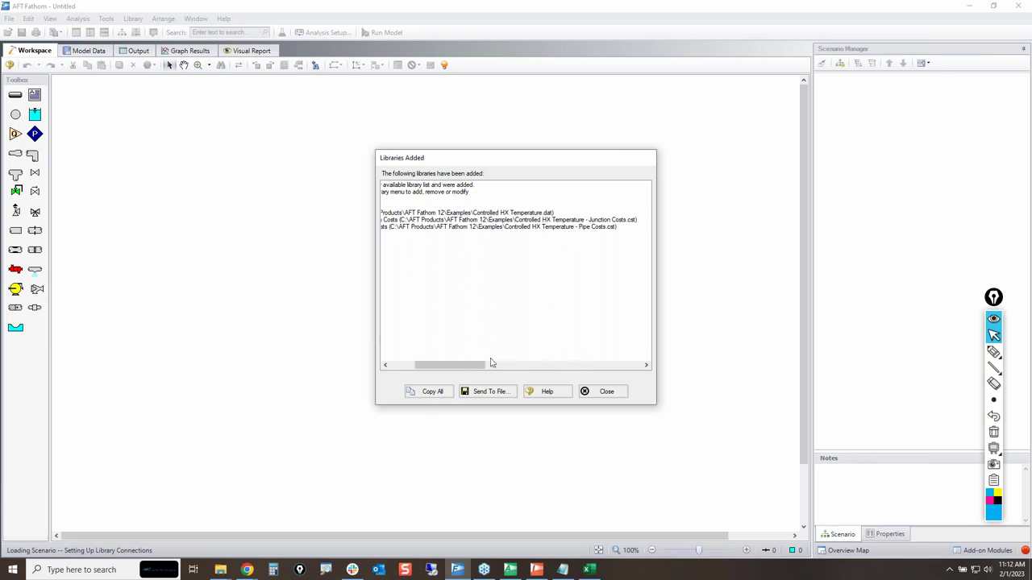
pyautogui.moveTo(465, 367); pyautogui.dragTo(425, 368)
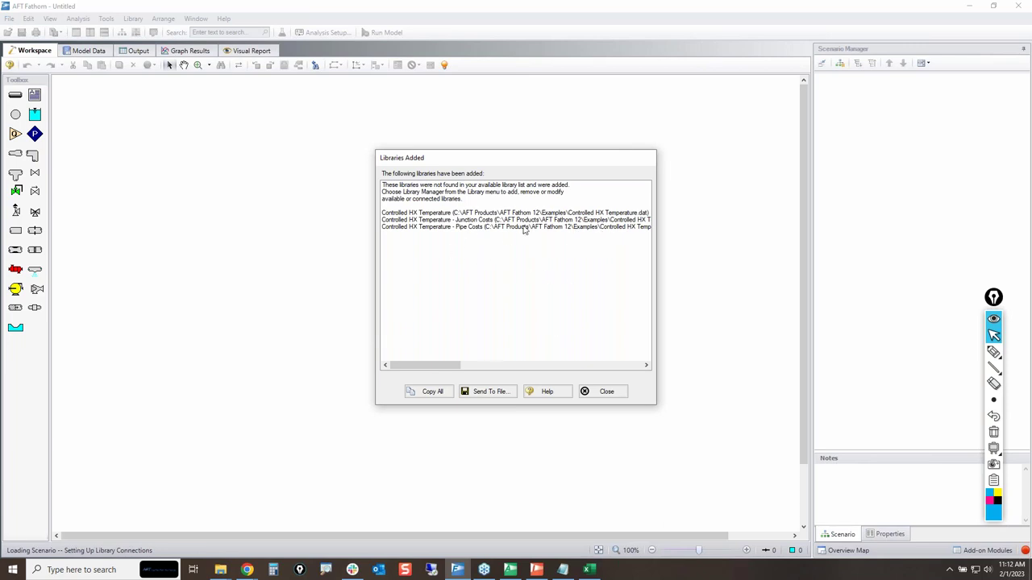
pyautogui.click(596, 391)
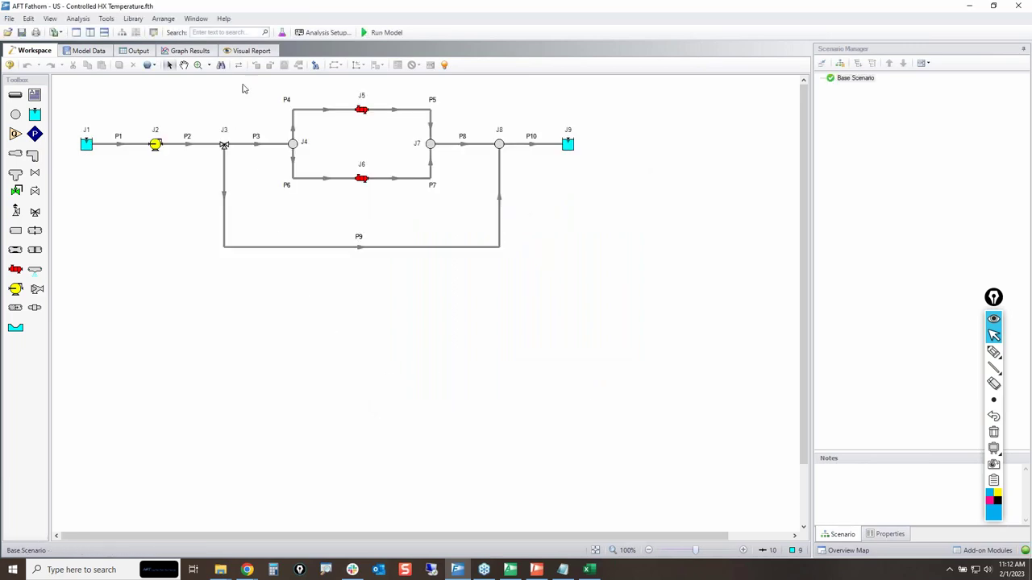
# Step: Open the Library Manager and circle the Controlled HX Temperature library with its Junctions and Cost entries
pyautogui.click(133, 18)
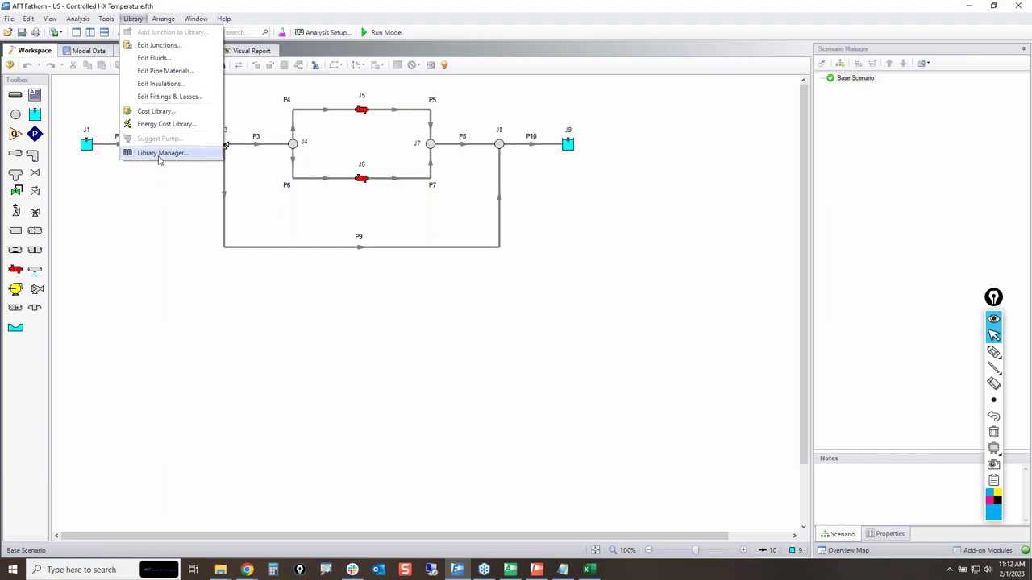
pyautogui.click(160, 155)
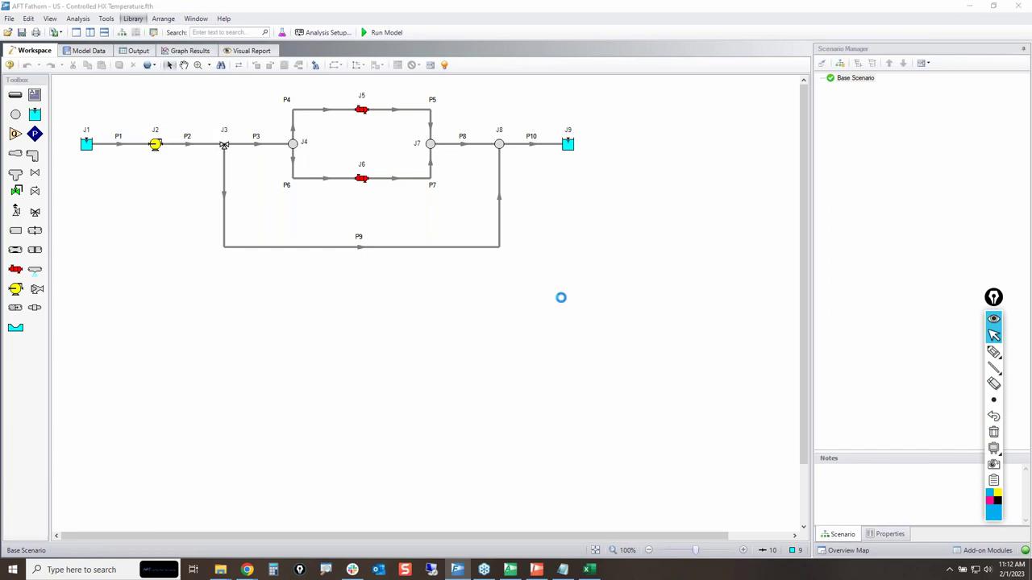
pyautogui.click(994, 352)
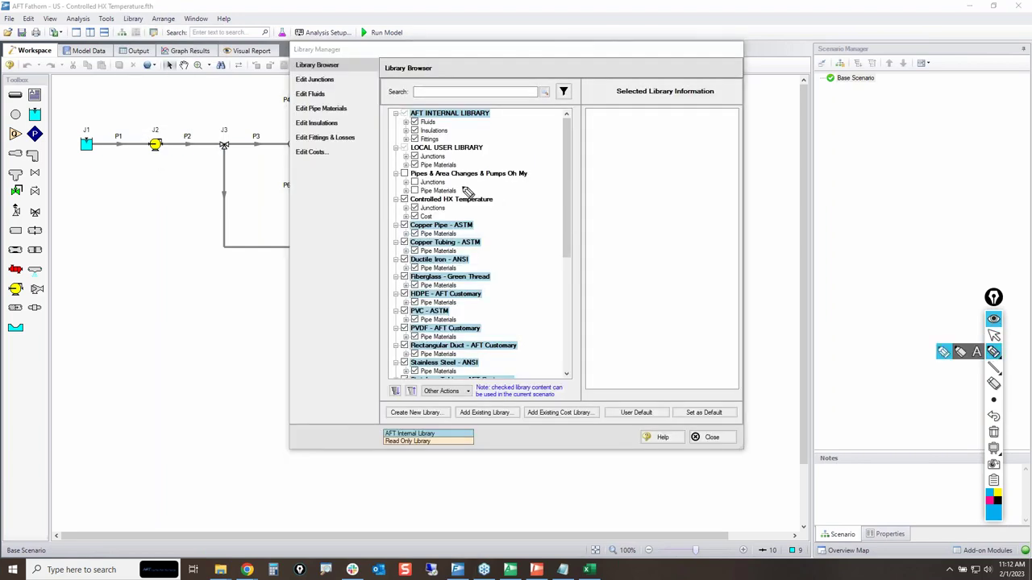
pyautogui.moveTo(384, 196)
pyautogui.mouseDown()
pyautogui.moveTo(488, 199)
pyautogui.moveTo(507, 215)
pyautogui.moveTo(473, 230)
pyautogui.moveTo(400, 224)
pyautogui.moveTo(394, 196)
pyautogui.mouseUp()
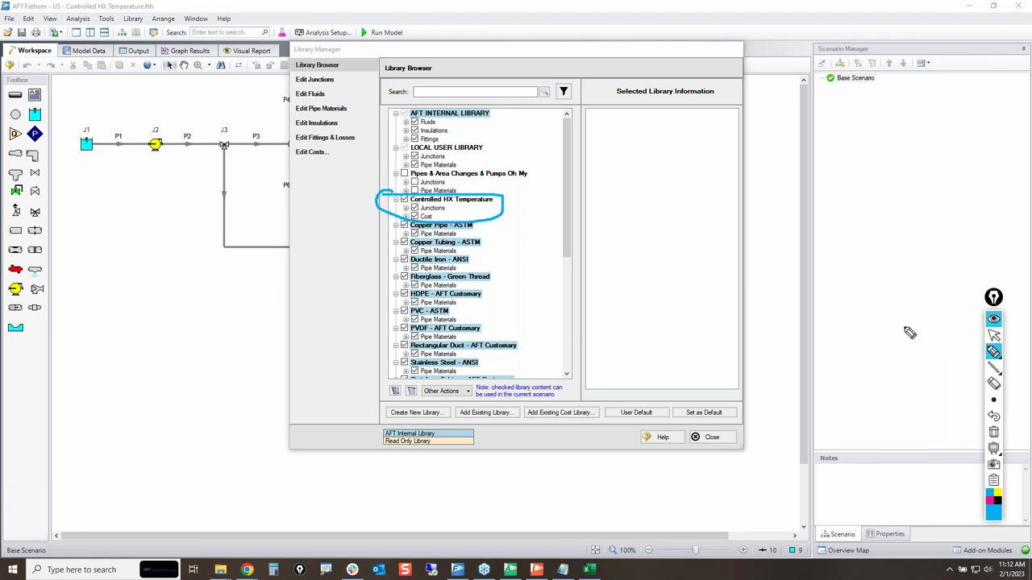
pyautogui.click(994, 337)
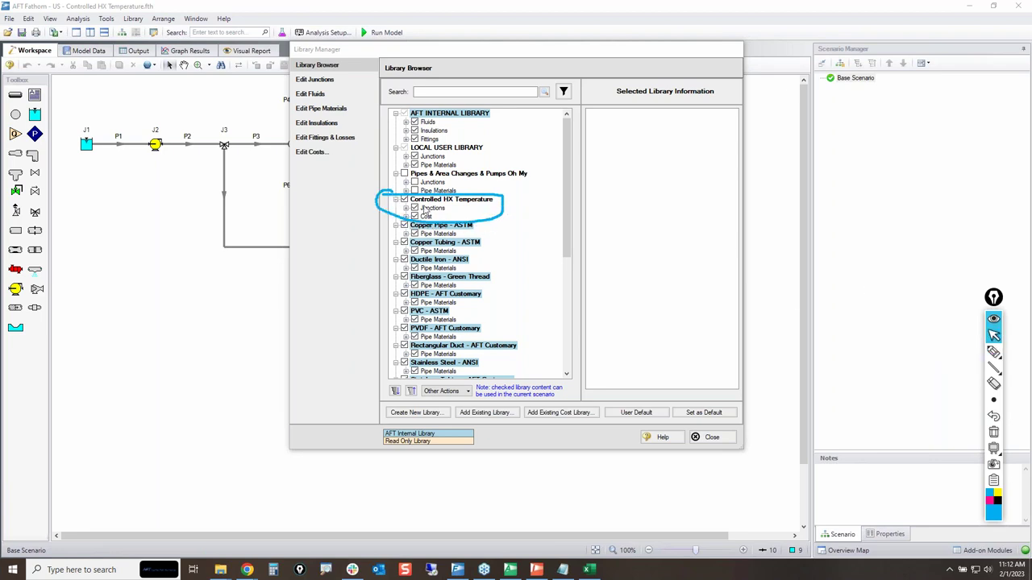
# Step: Clear the circle and examine the Controlled HX Temperature library's junctions, including the US pump and US 3-way valve, and collapse the list
pyautogui.click(407, 209)
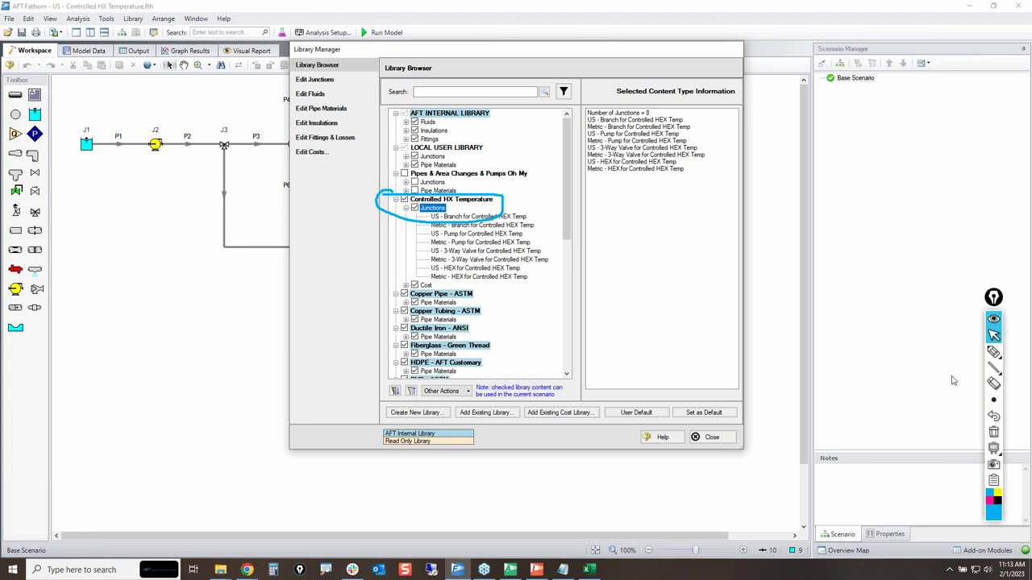
pyautogui.click(994, 432)
pyautogui.click(511, 225)
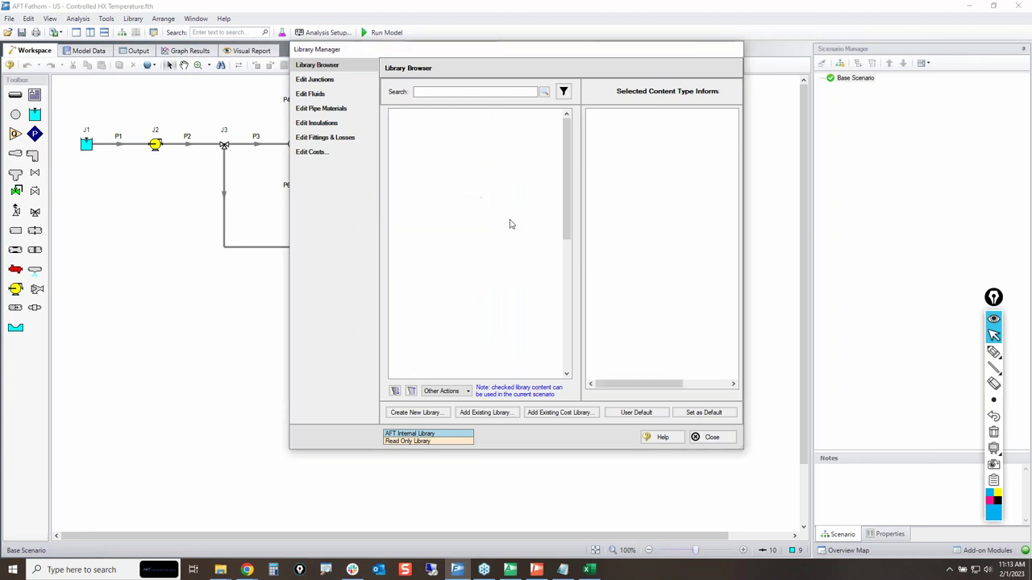
pyautogui.click(461, 235)
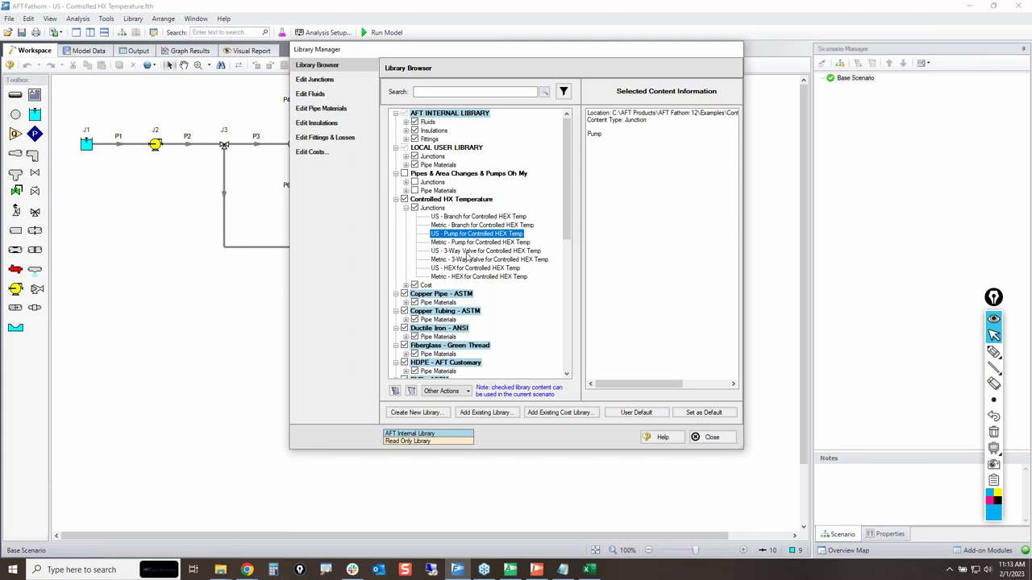
pyautogui.click(465, 251)
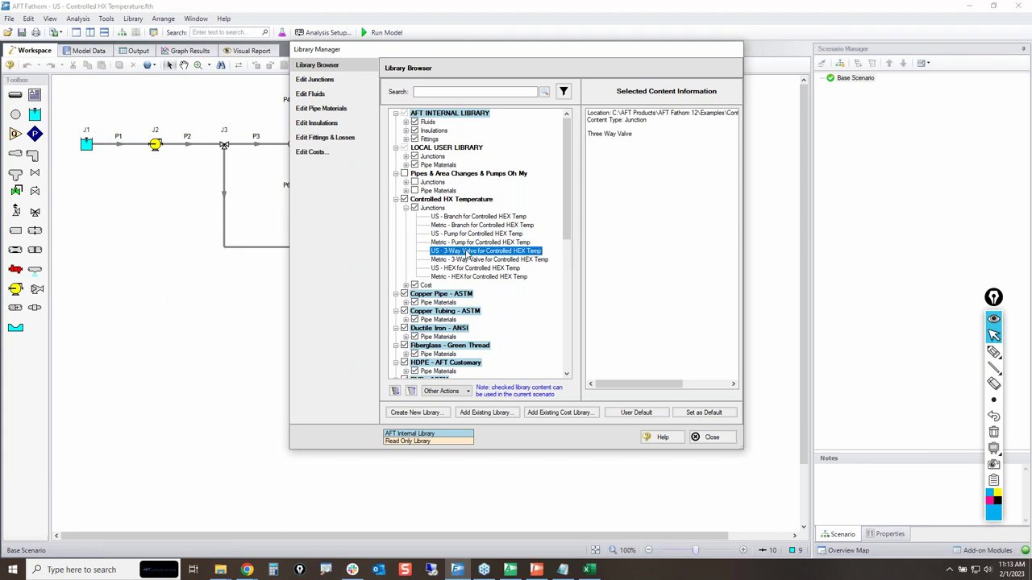
pyautogui.click(406, 208)
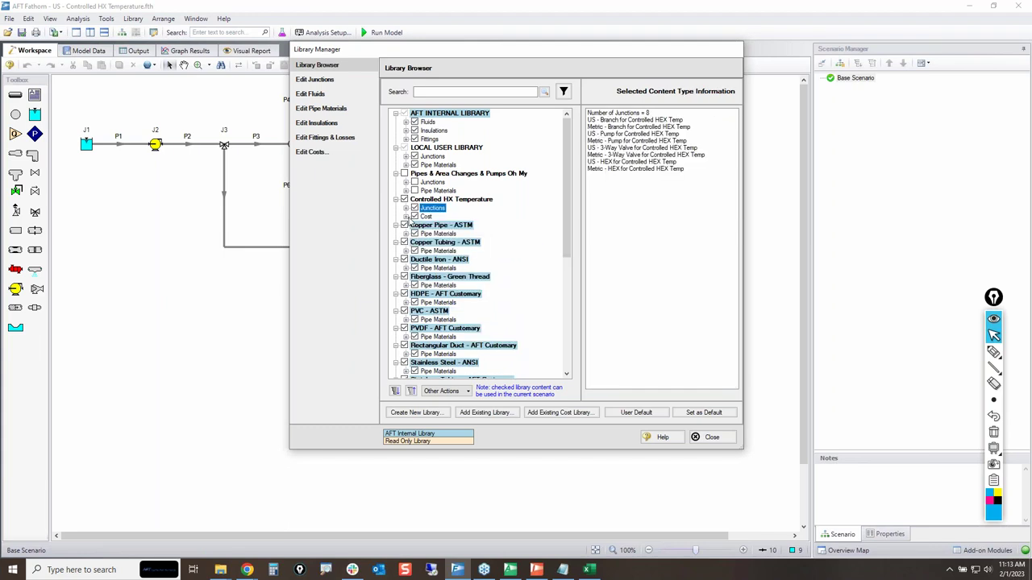